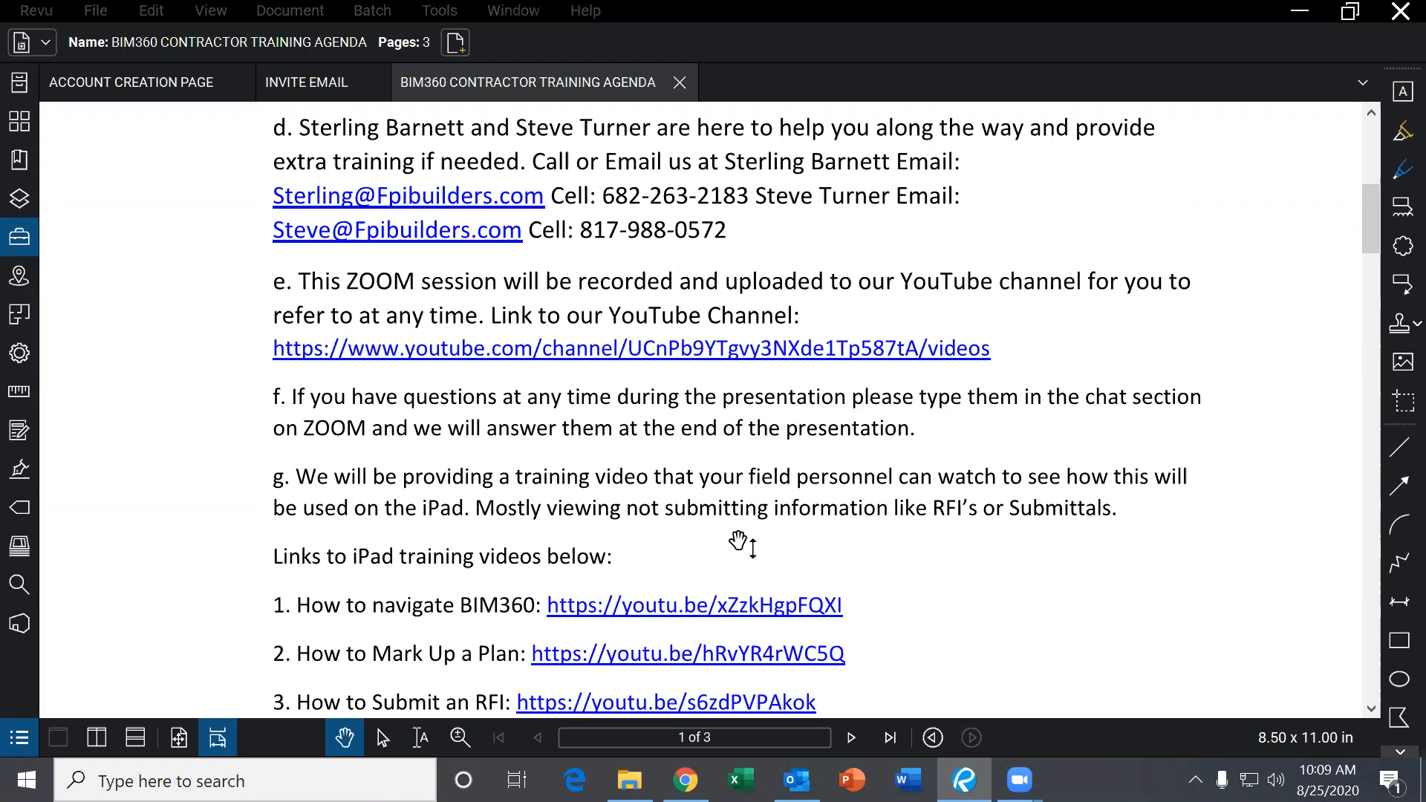
Read the training agenda down to 'How to create account', then open the INVITE EMAIL document.
scroll(646, 550, "down", 2)
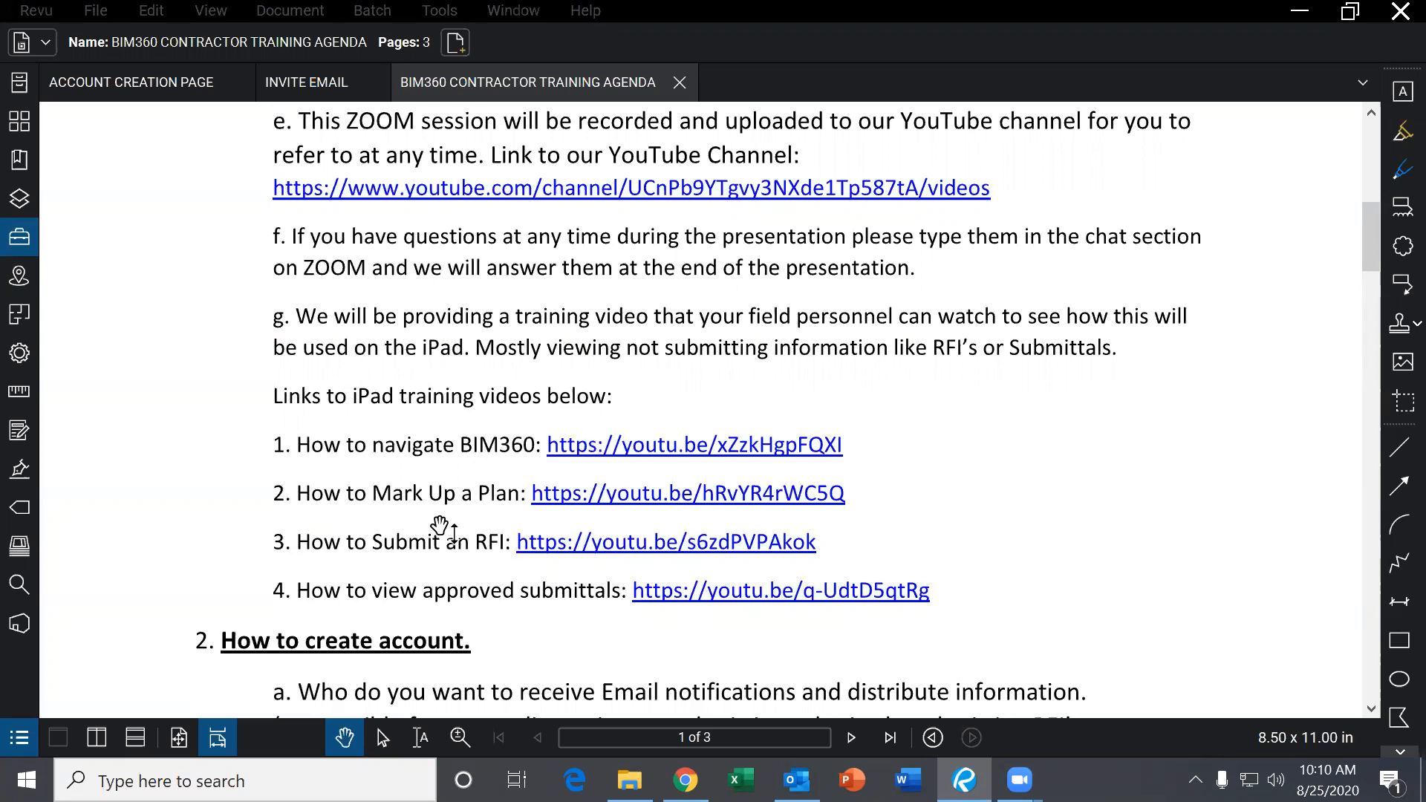
scroll(442, 528, "up", 2)
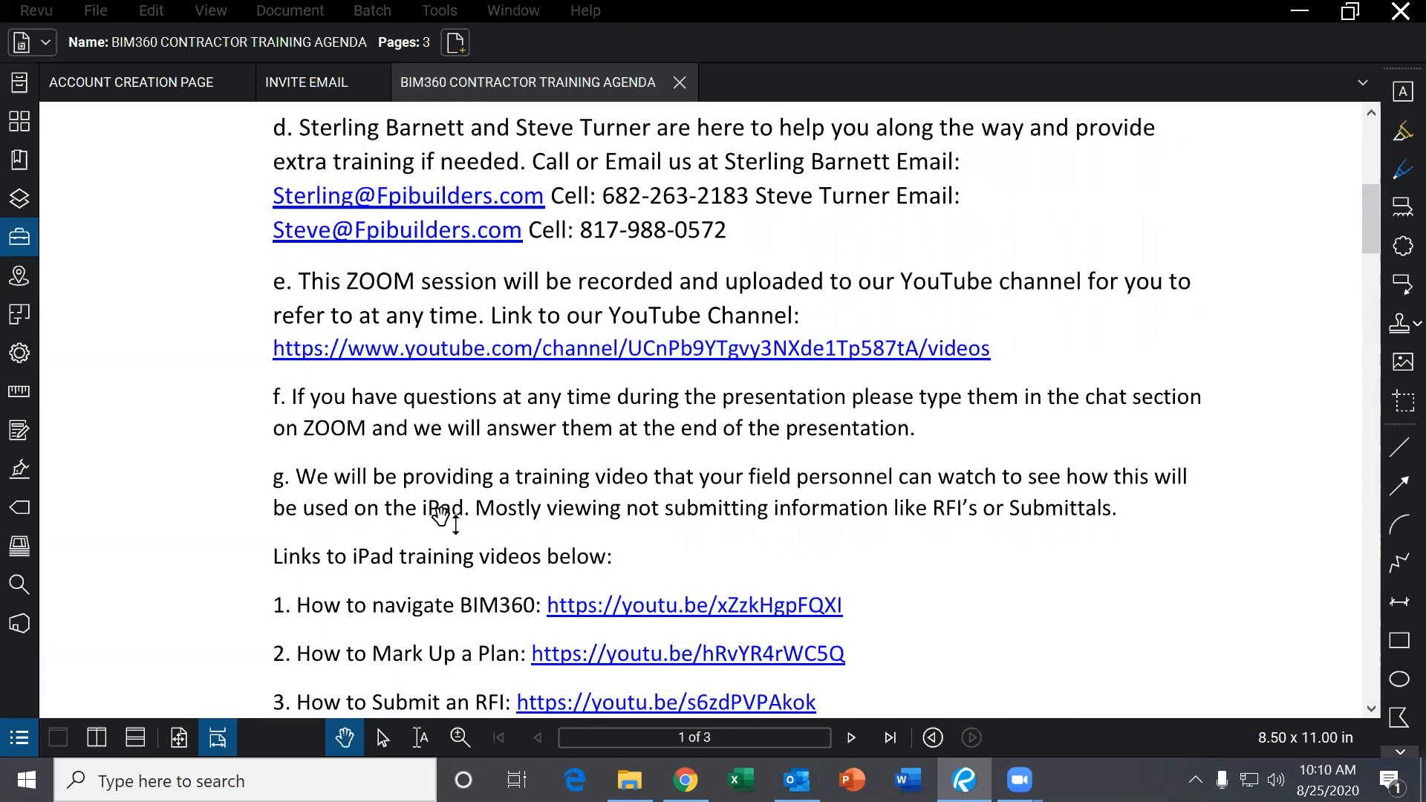
scroll(442, 518, "down", 2)
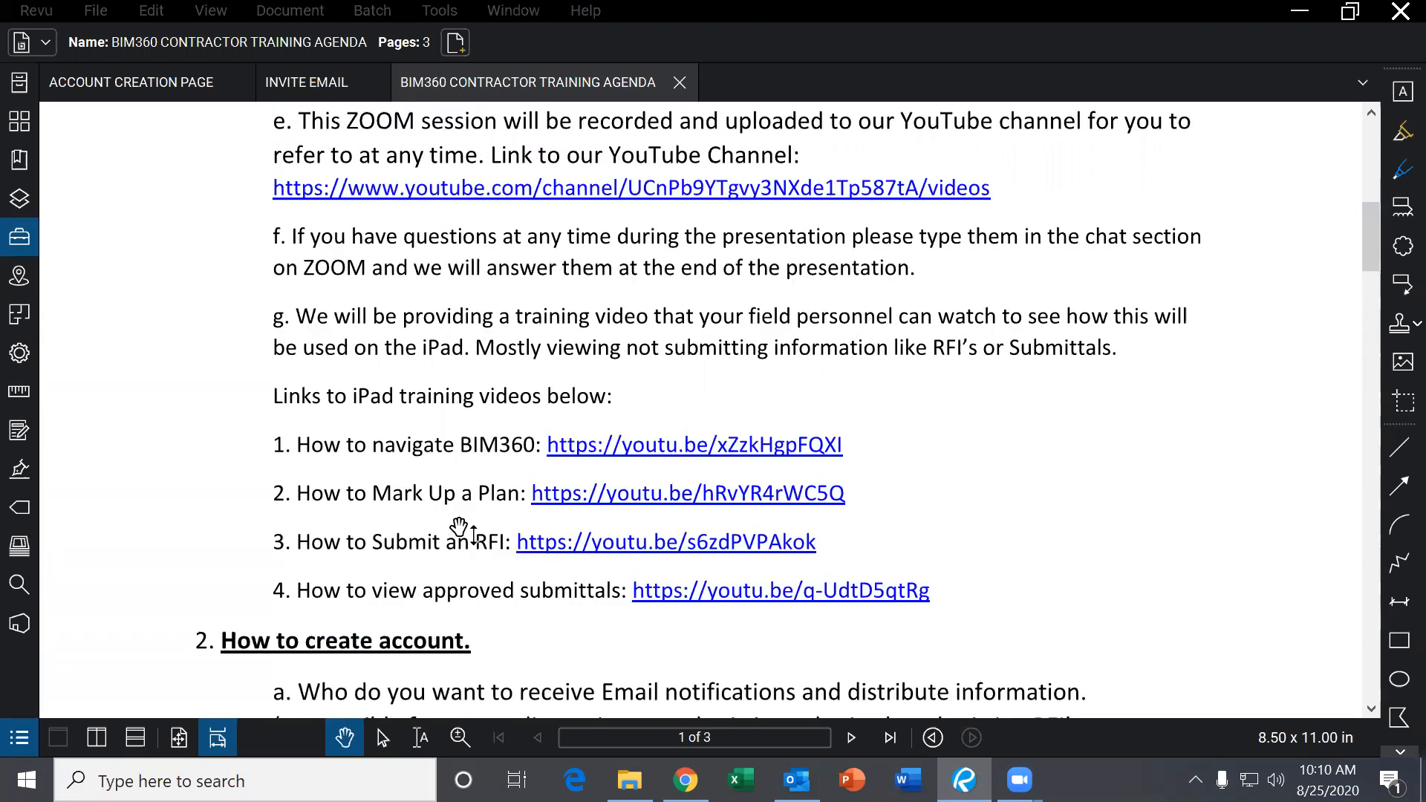
scroll(459, 528, "down", 5)
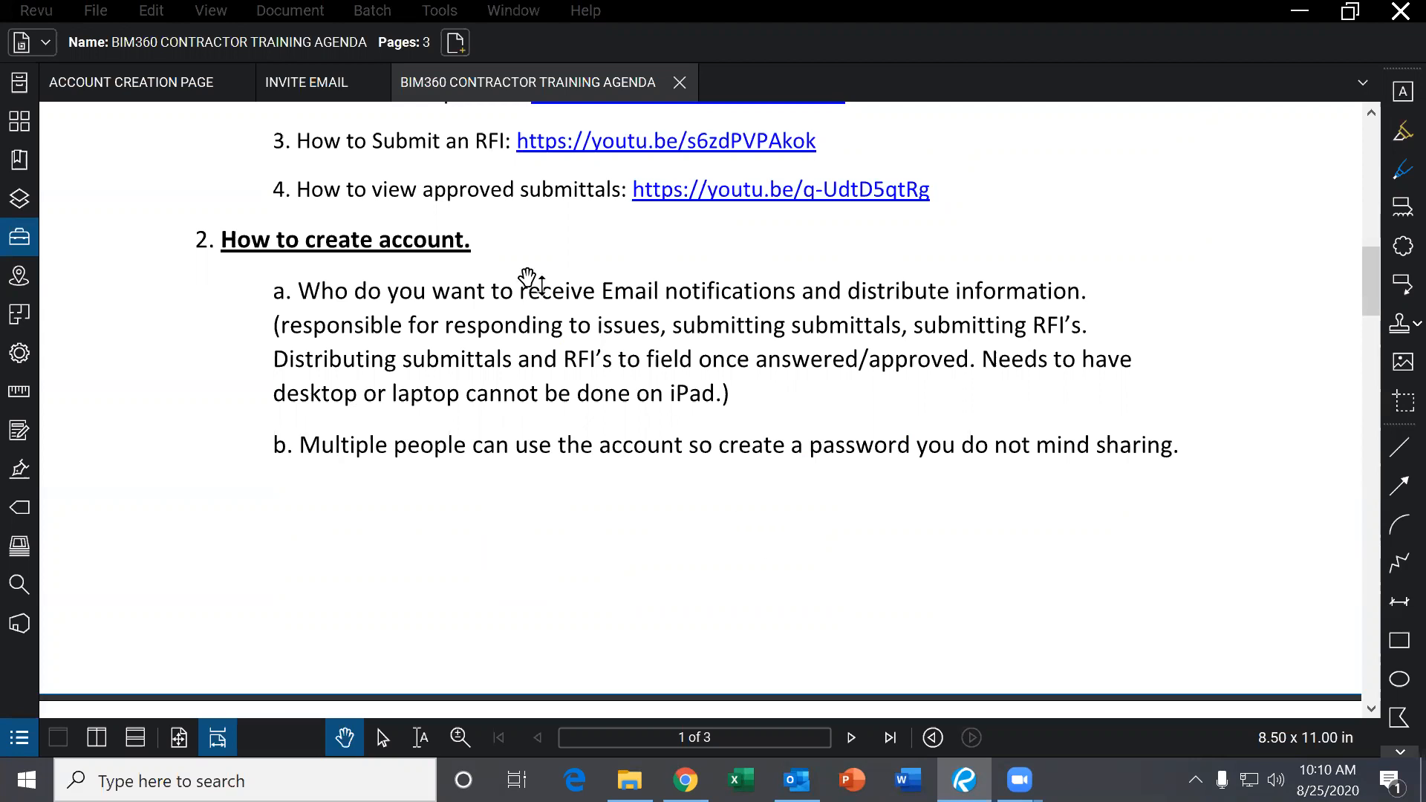
left_click(371, 84)
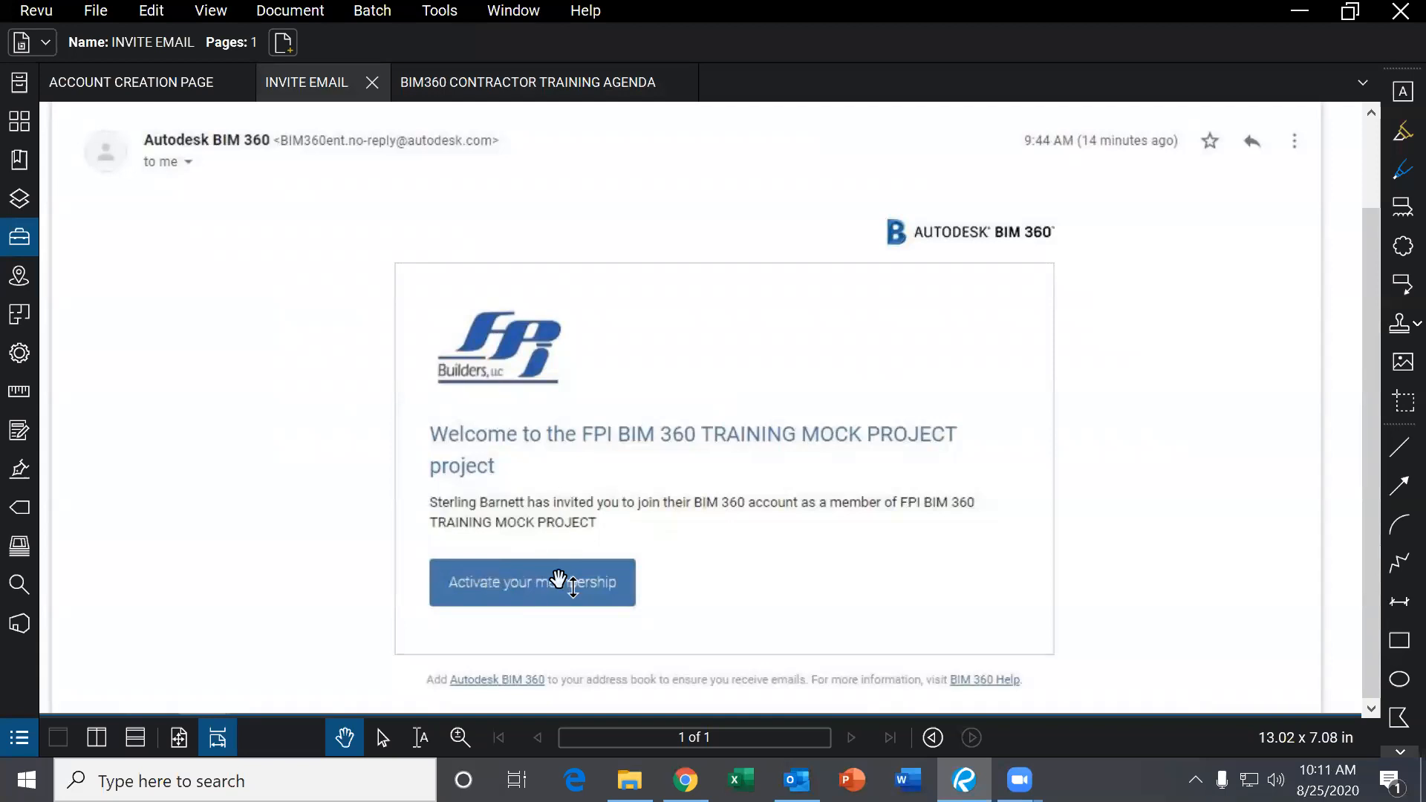
Look over the Autodesk Create account form and the invite email, then return to the training agenda.
left_click(166, 92)
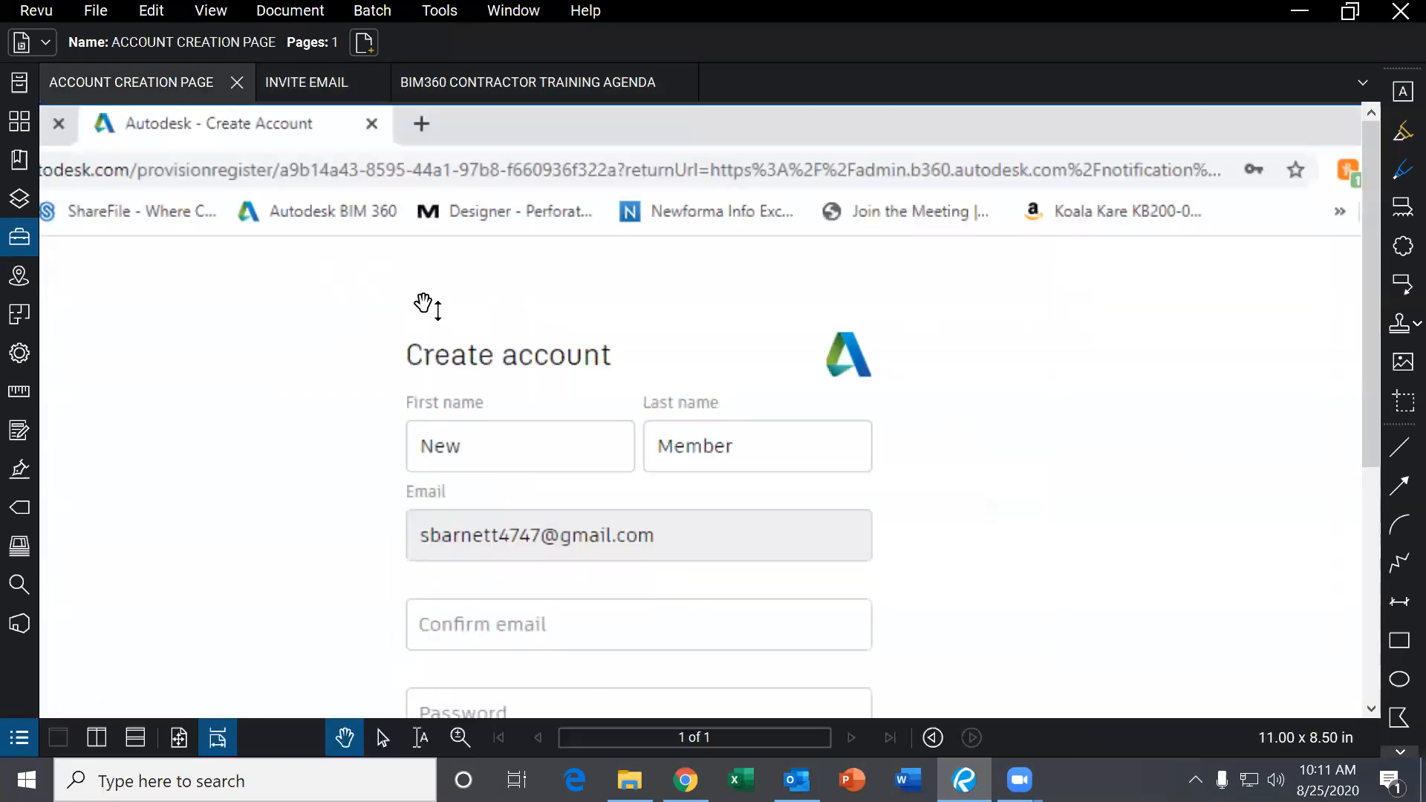
scroll(622, 341, "down", 3)
scroll(691, 360, "up", 2)
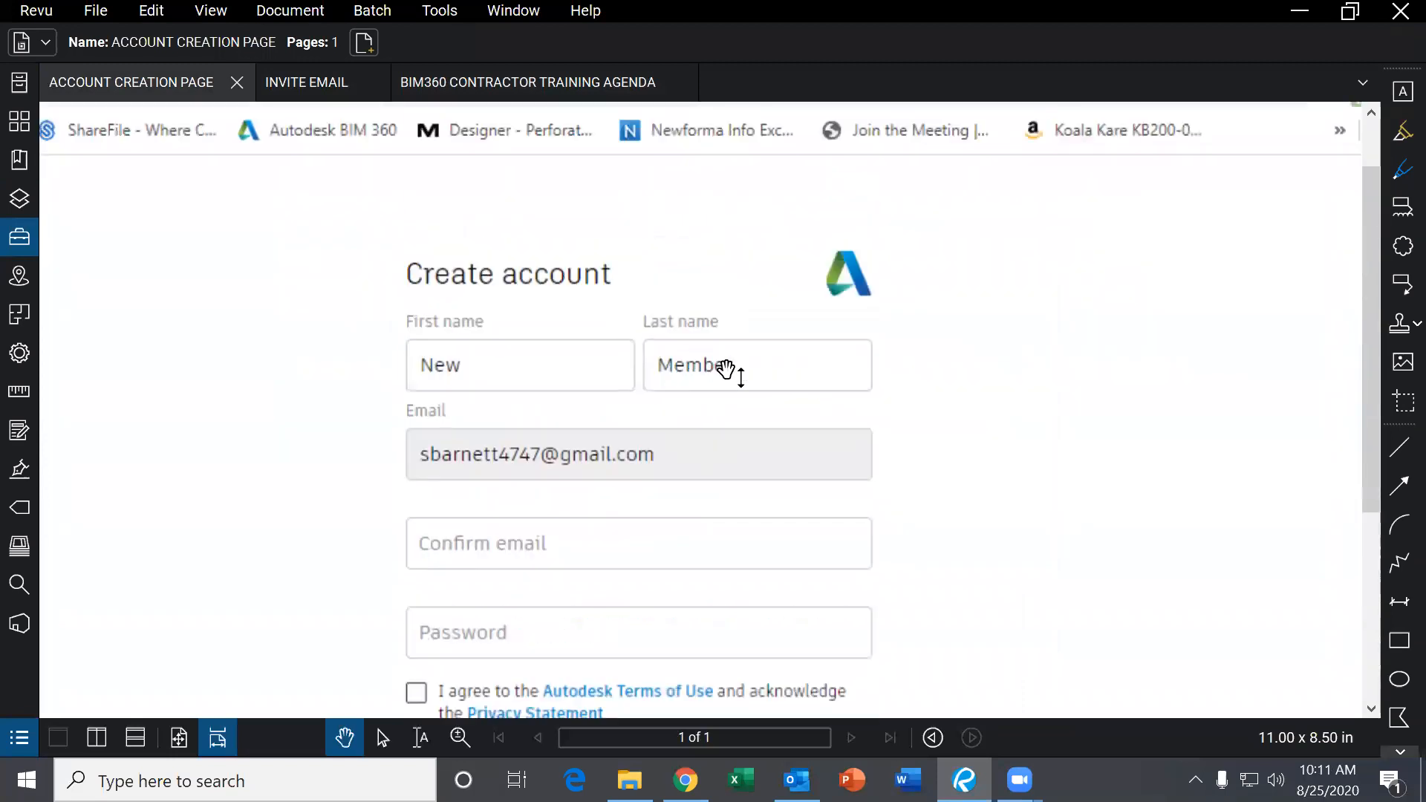
scroll(726, 372, "down", 1)
scroll(704, 412, "down", 2)
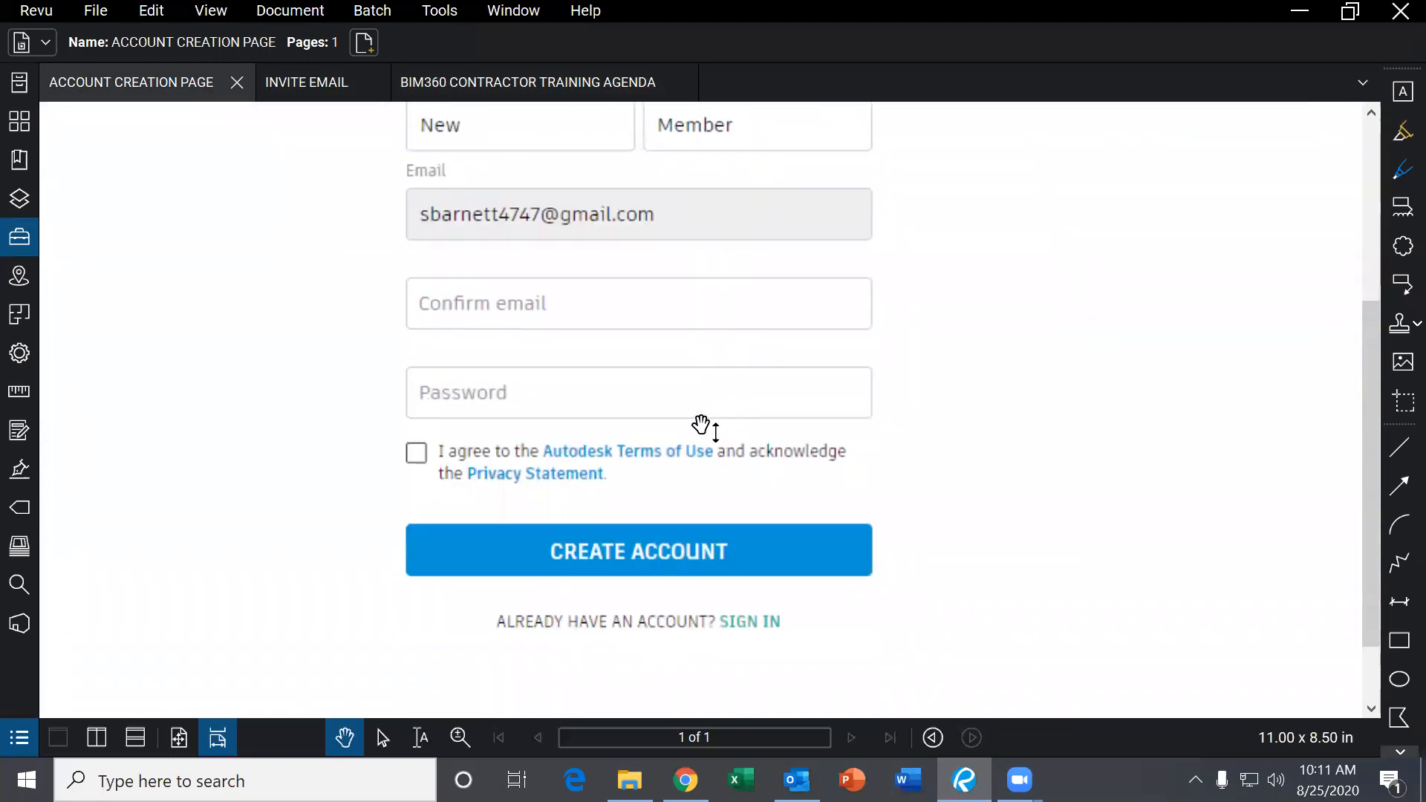
scroll(679, 562, "up", 4)
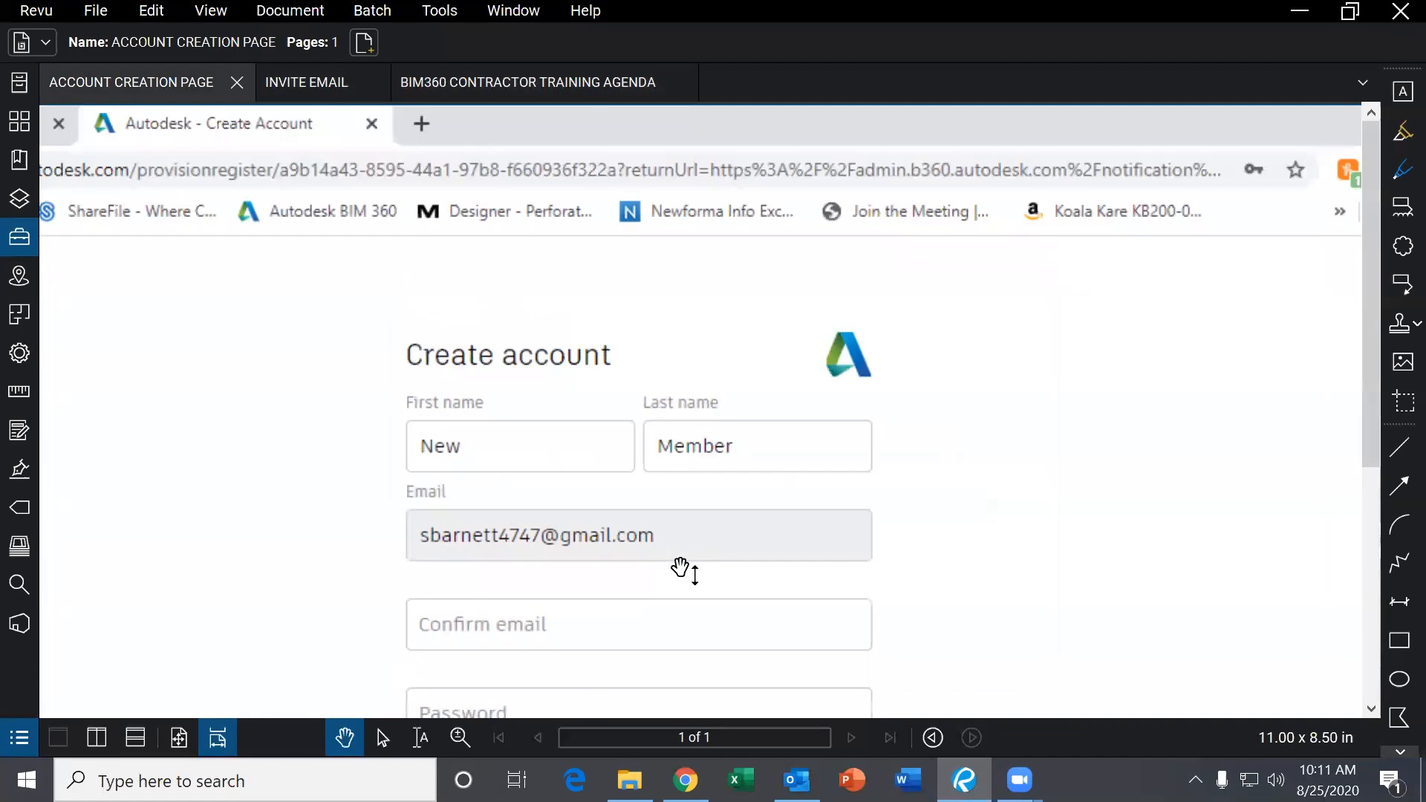
left_click(314, 85)
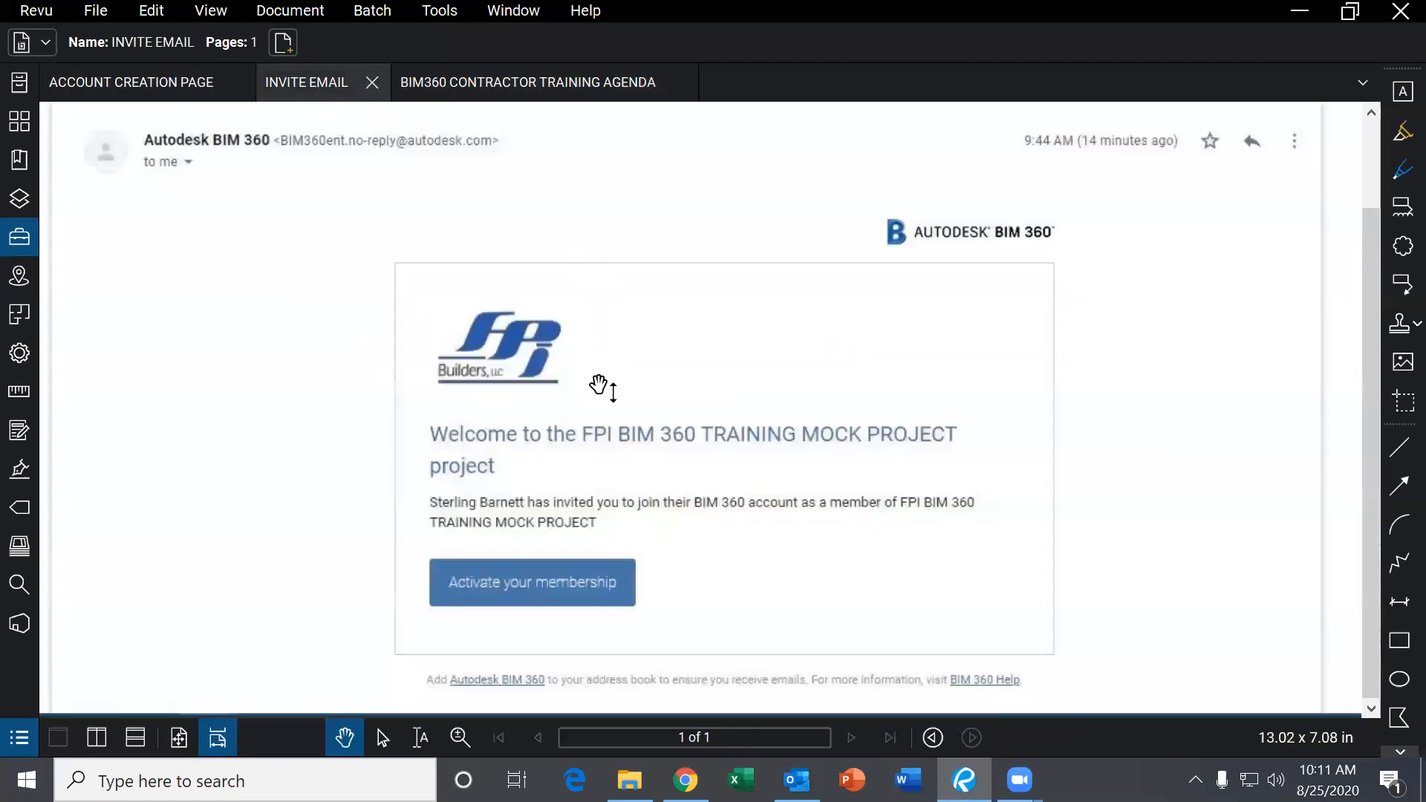
left_click(492, 91)
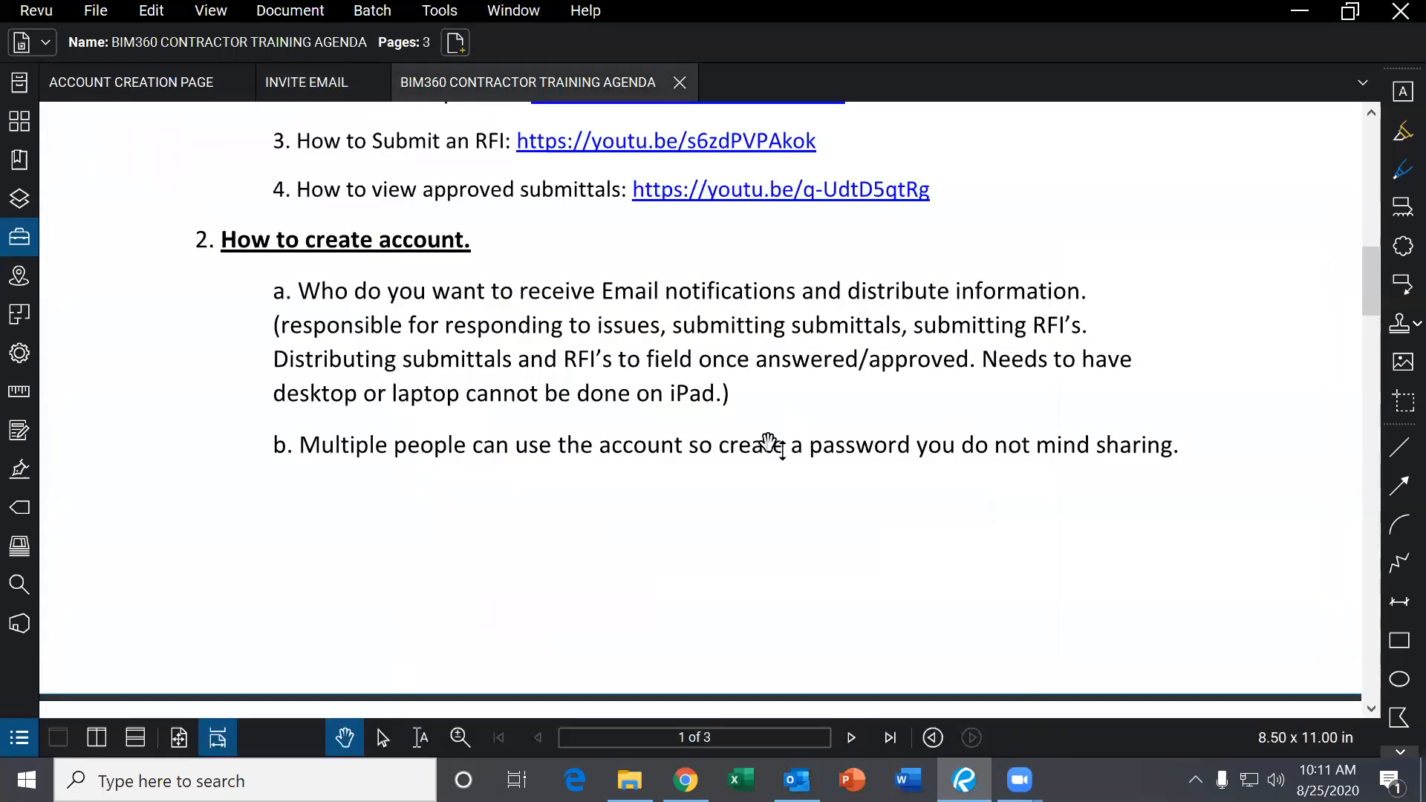
Scroll the agenda past the page break to login notes c and d and '3. Site Overview'.
scroll(759, 467, "down", 1)
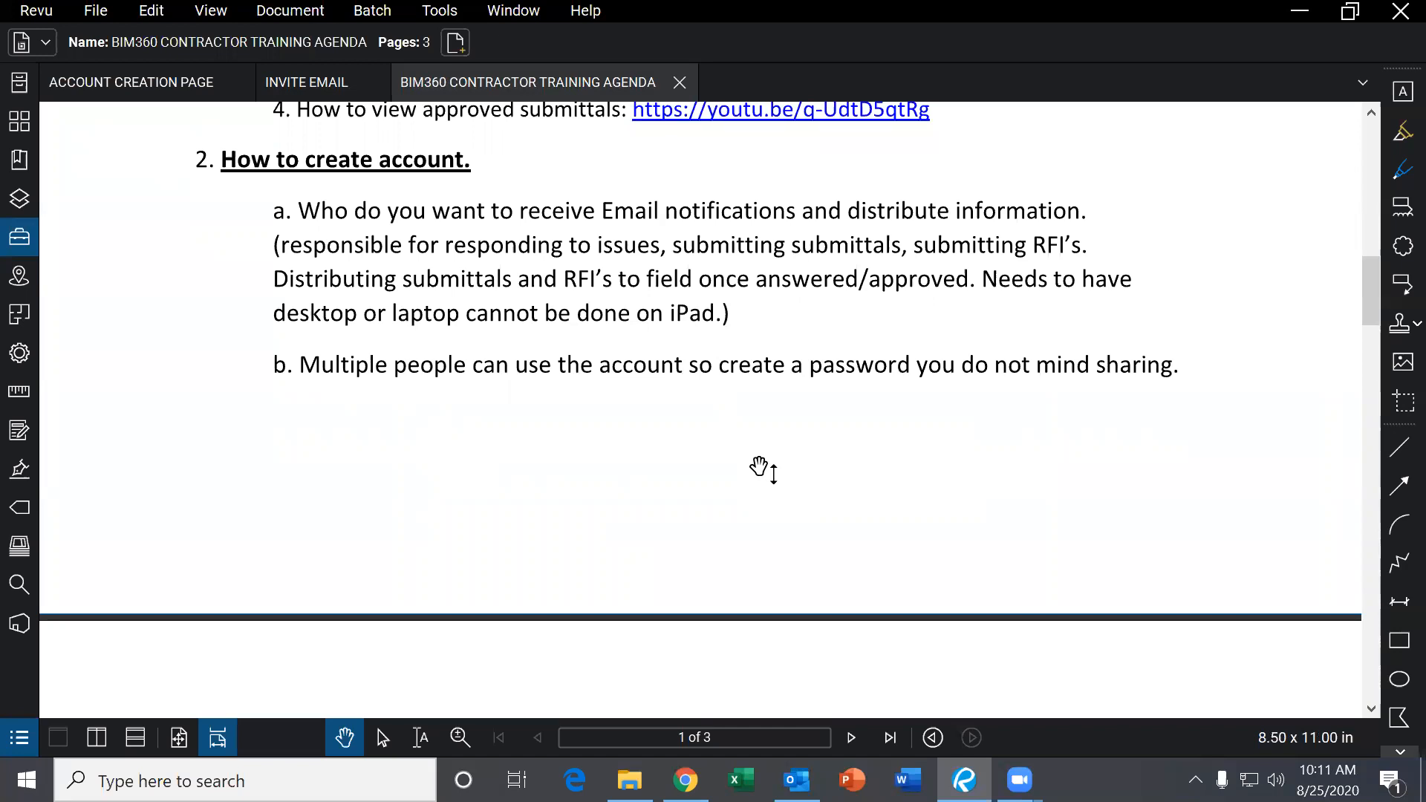
scroll(762, 470, "down", 1)
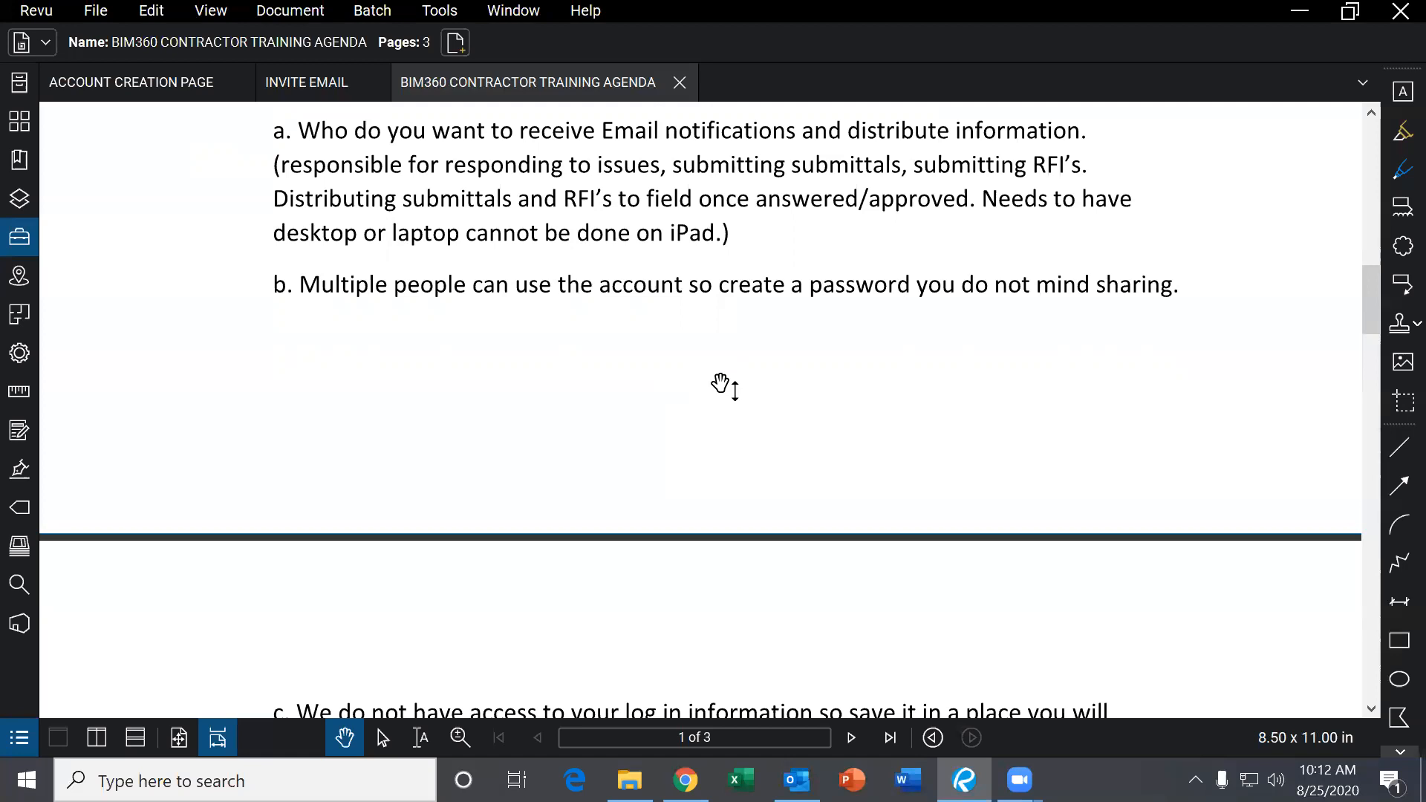
scroll(719, 381, "down", 3)
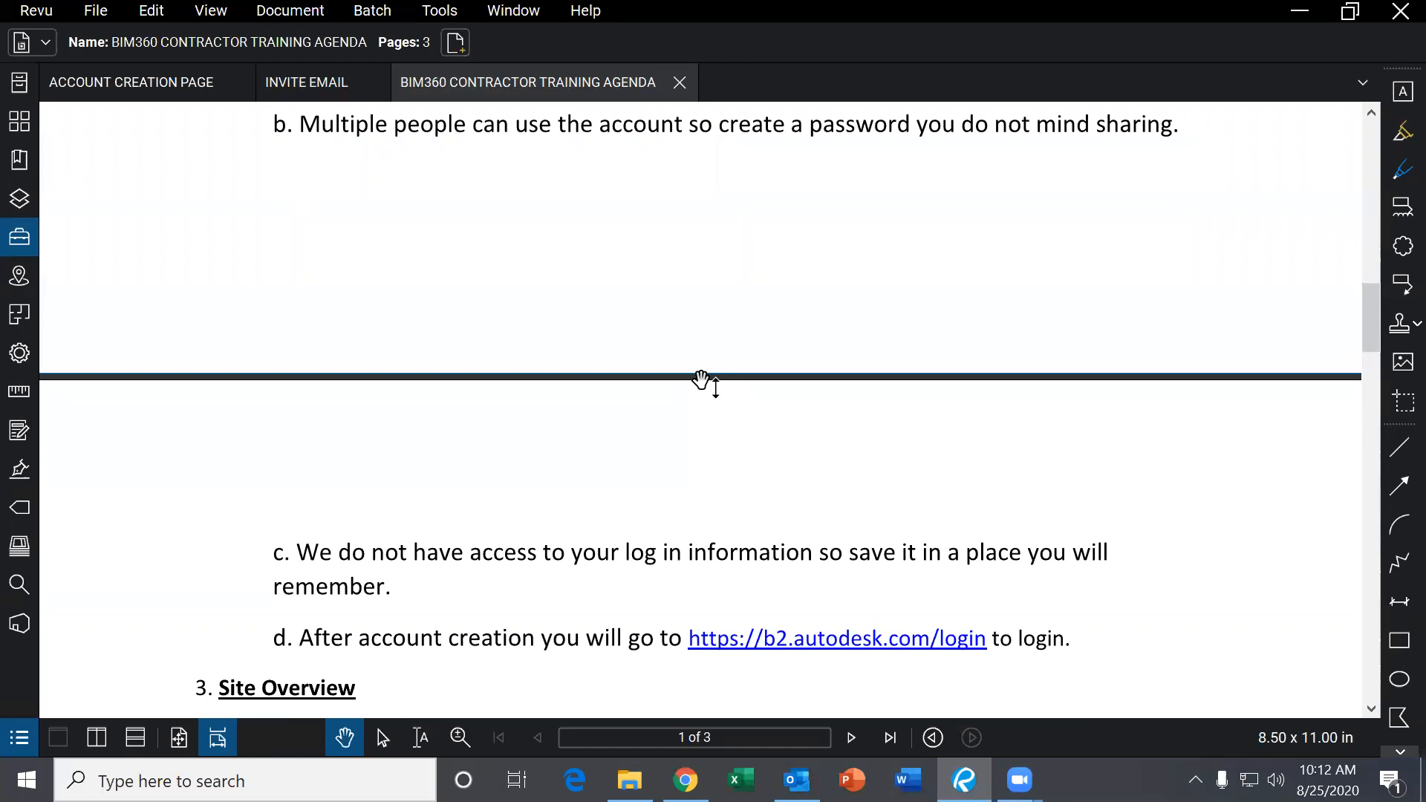
Show agenda sections 3 through 5 on page 2, then return to Site Overview.
scroll(719, 389, "down", 3)
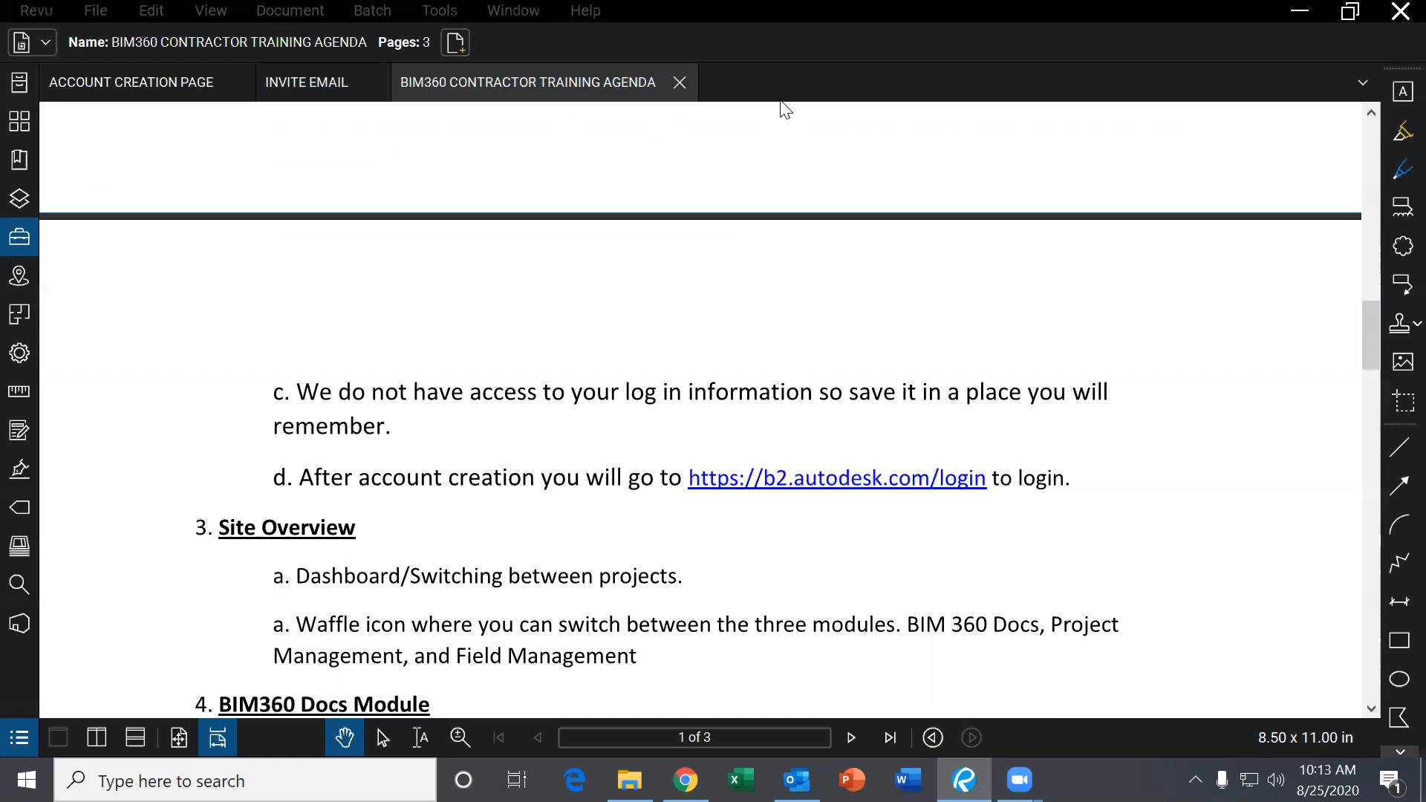
scroll(885, 554, "down", 1)
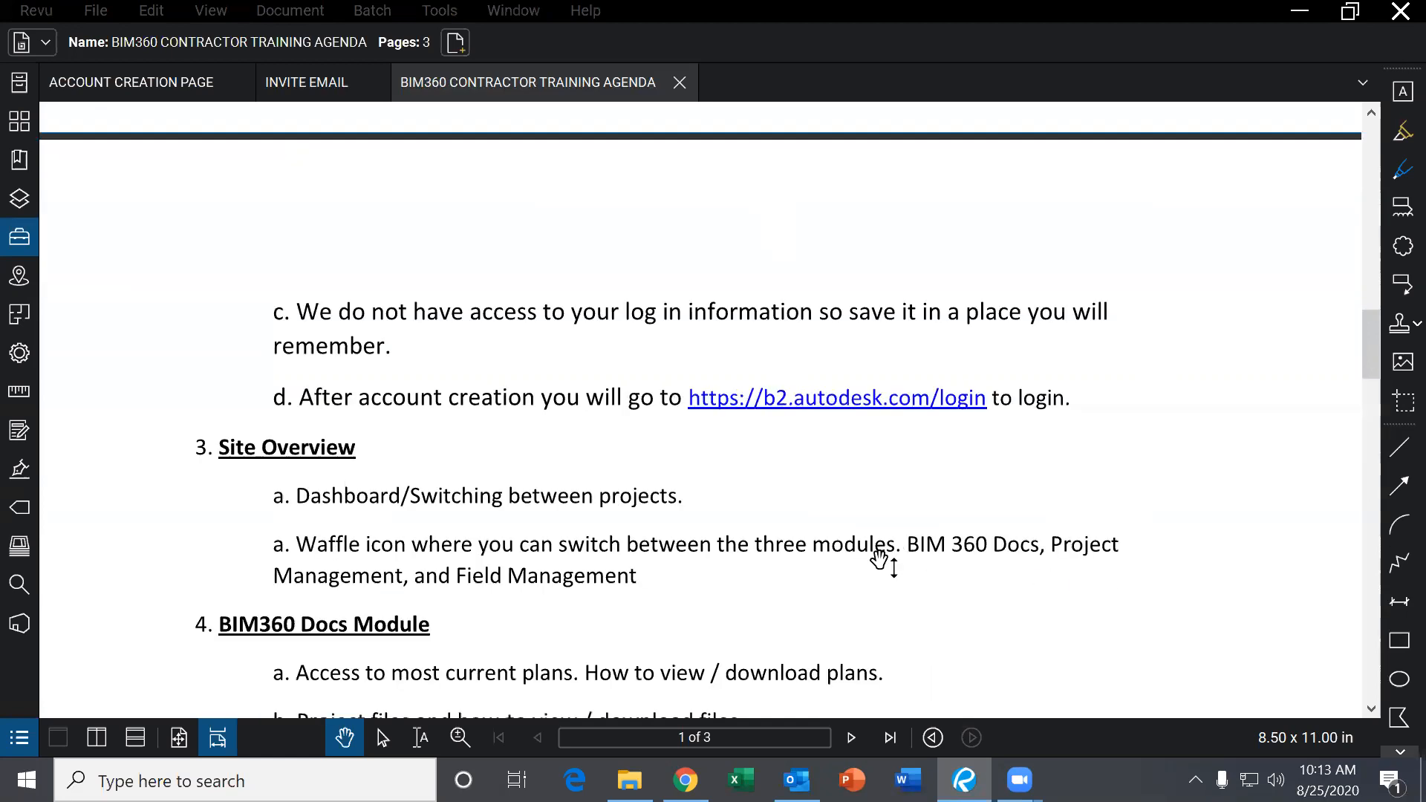
scroll(791, 488, "down", 2)
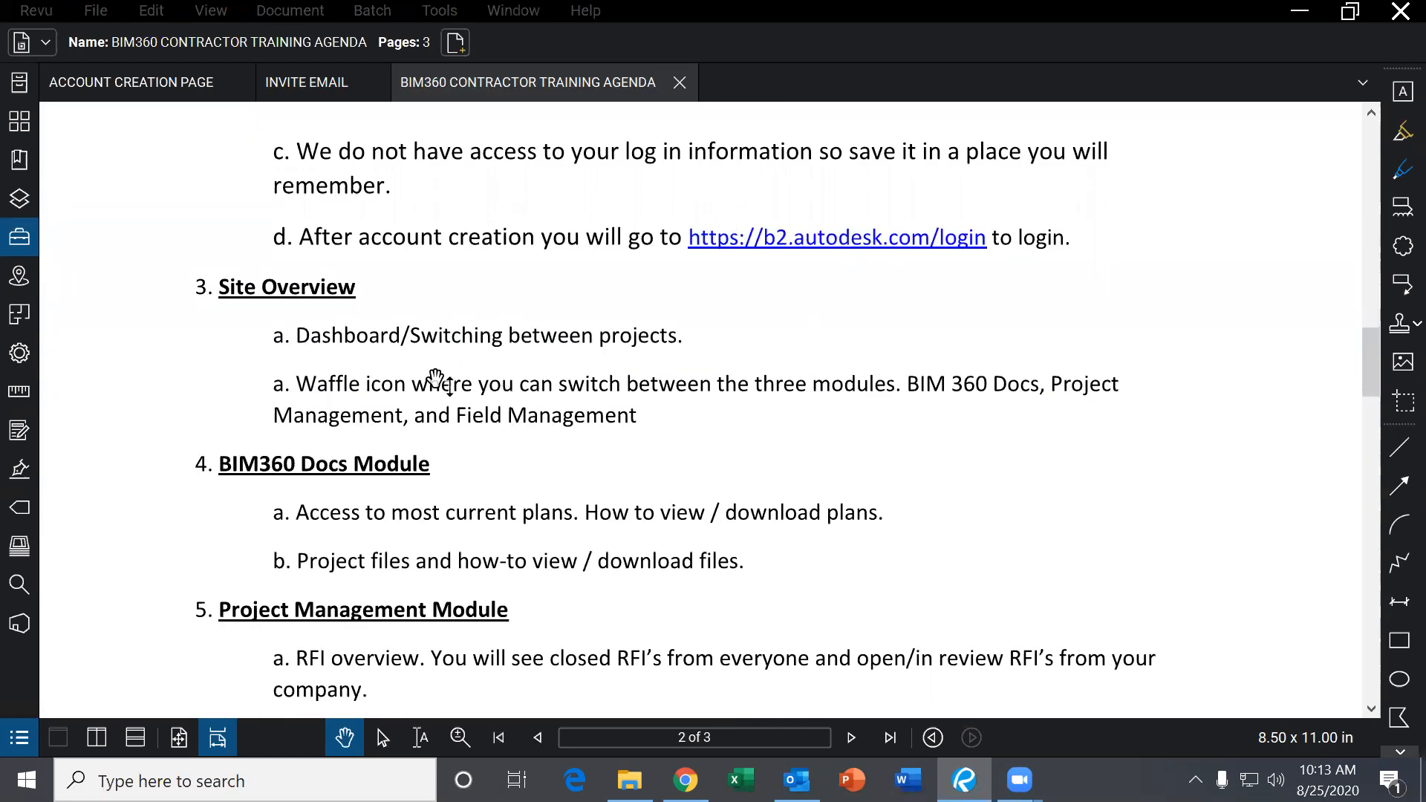
scroll(643, 386, "up", 2)
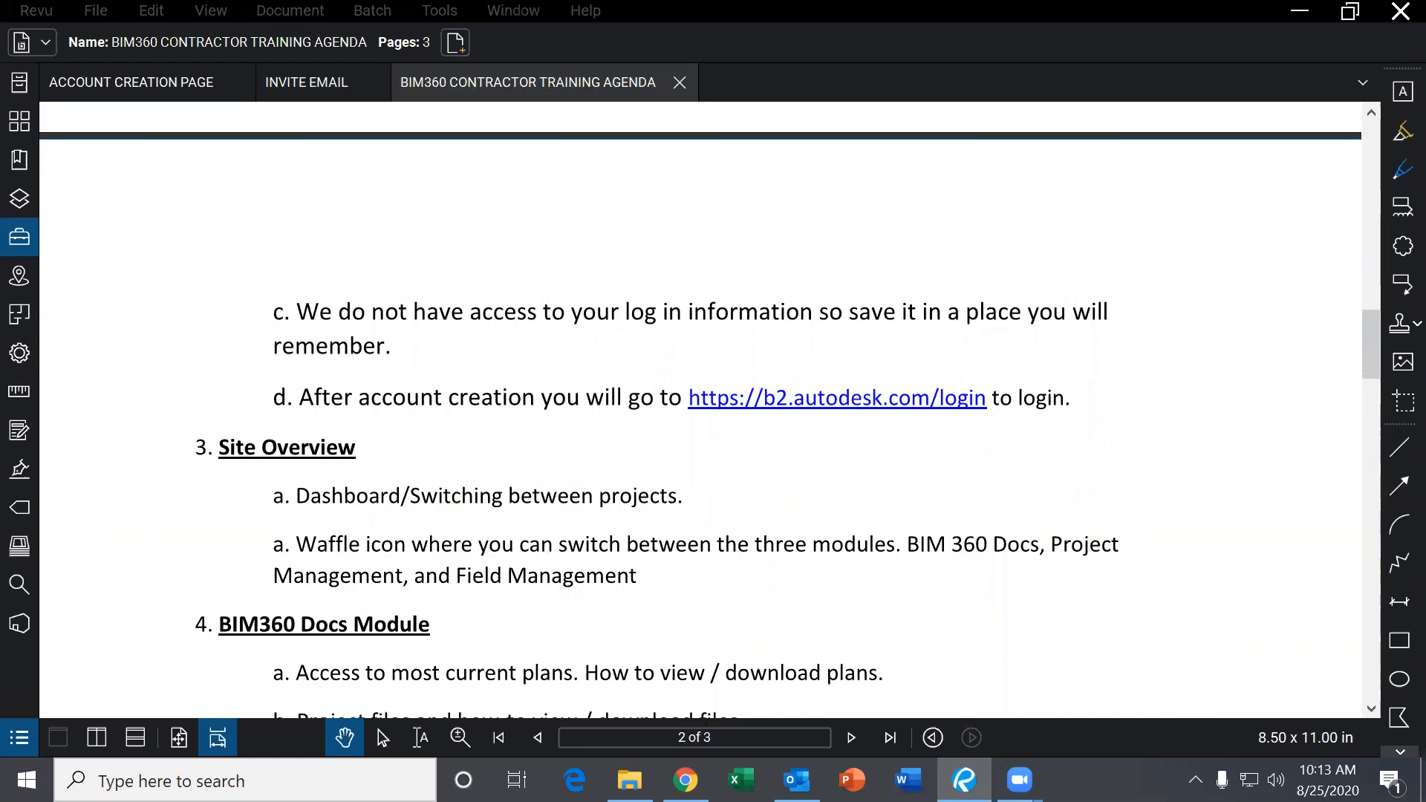
Bring Chrome forward and open the Autodesk BIM 360 bookmark's login page.
mouse_move(685, 780)
left_click(684, 691)
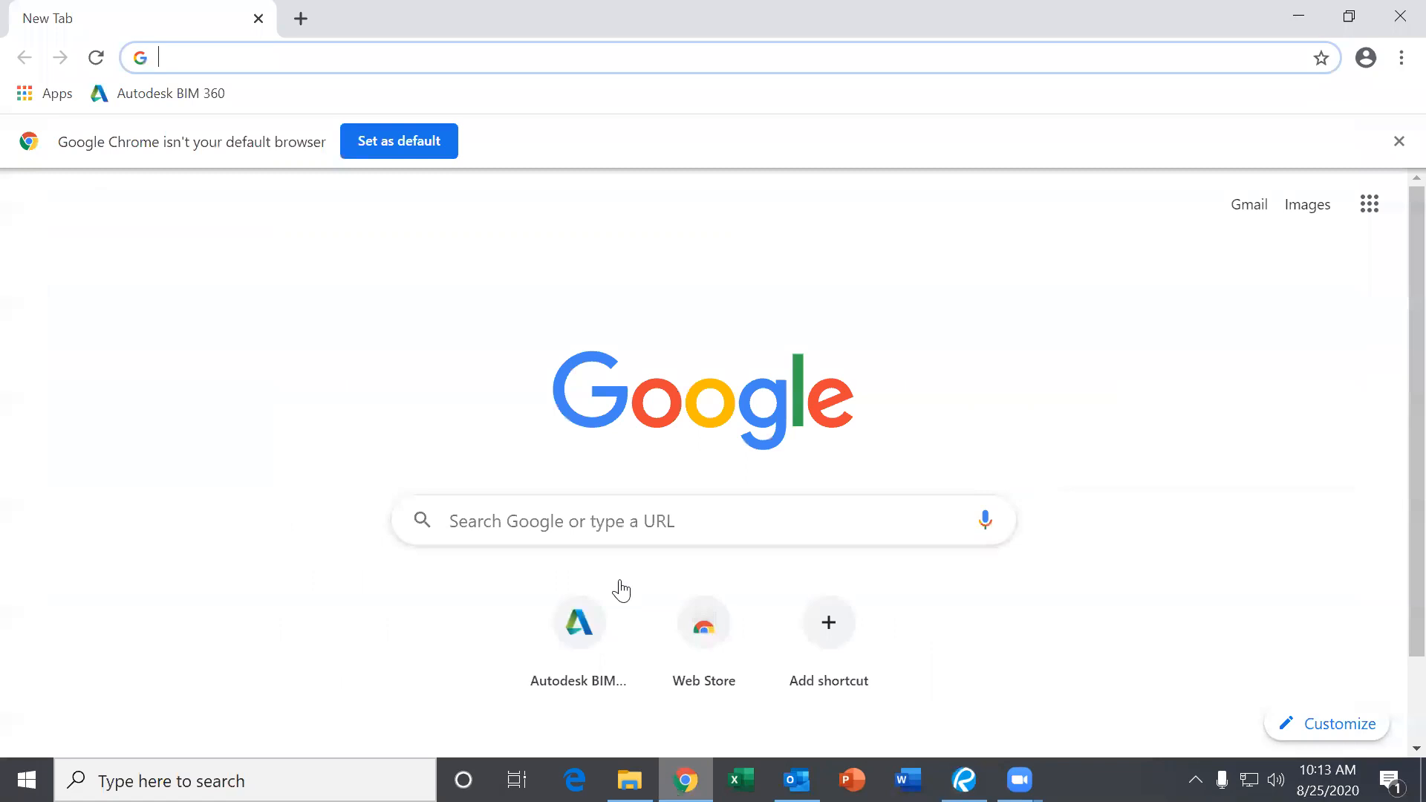
left_click(189, 95)
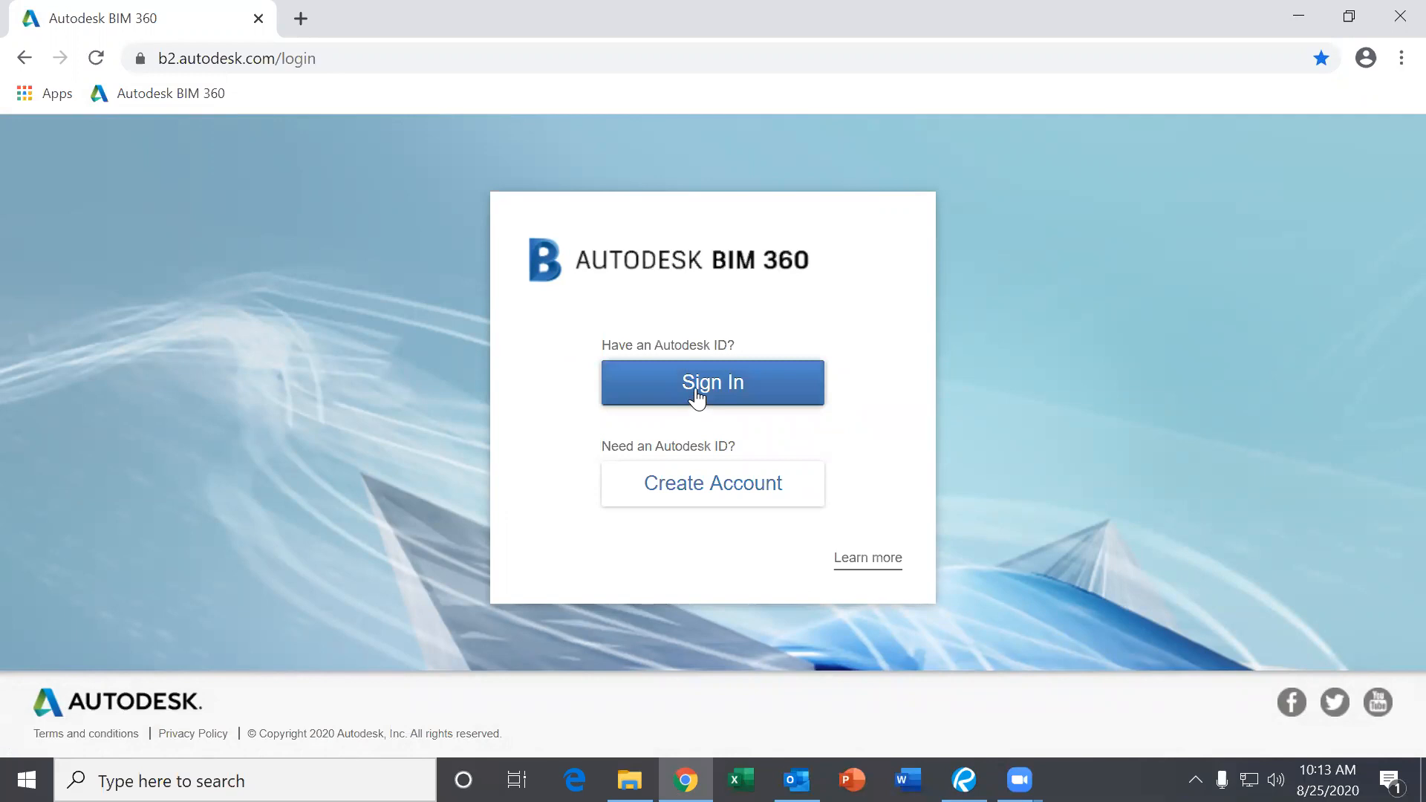
Sign in with the account's Autodesk ID e-mail and password.
left_click(695, 391)
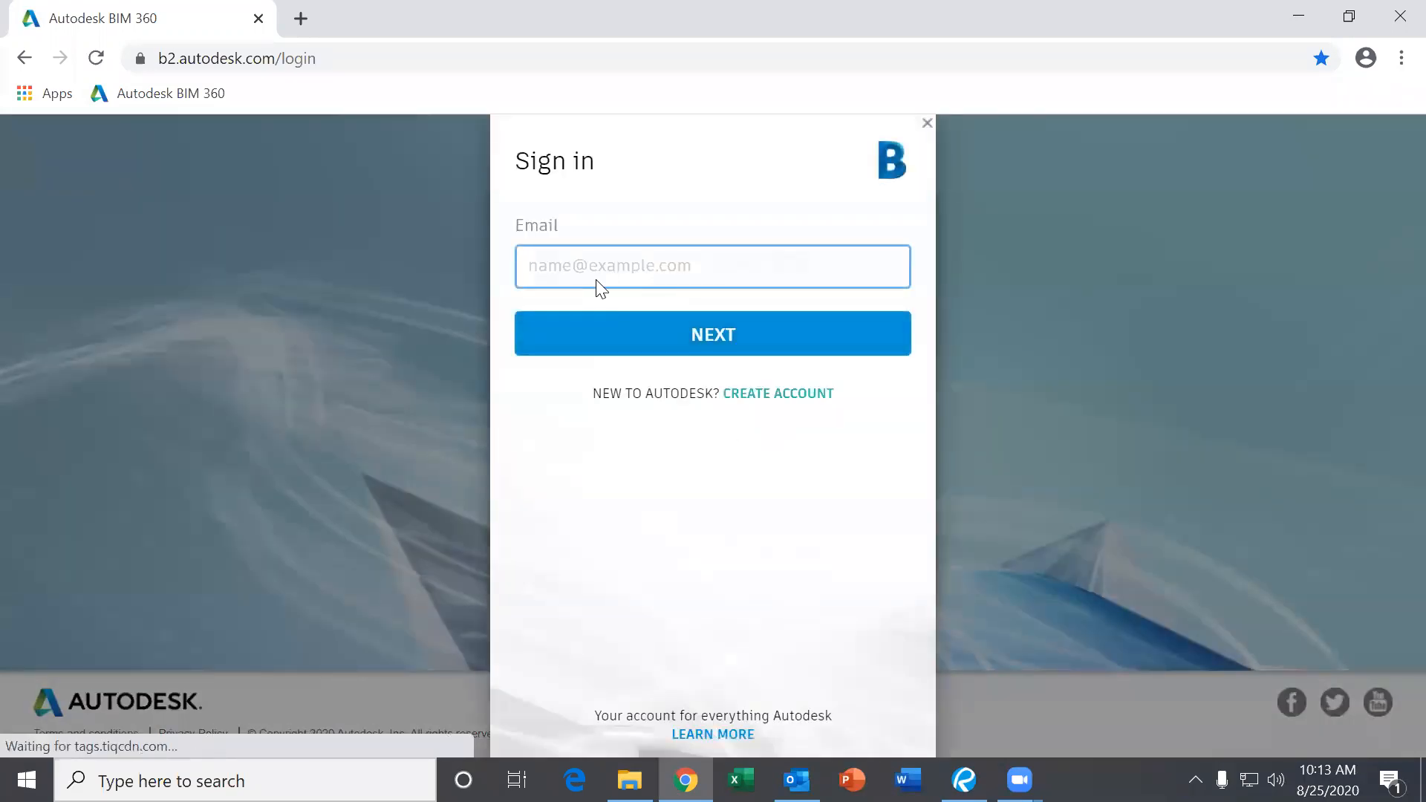
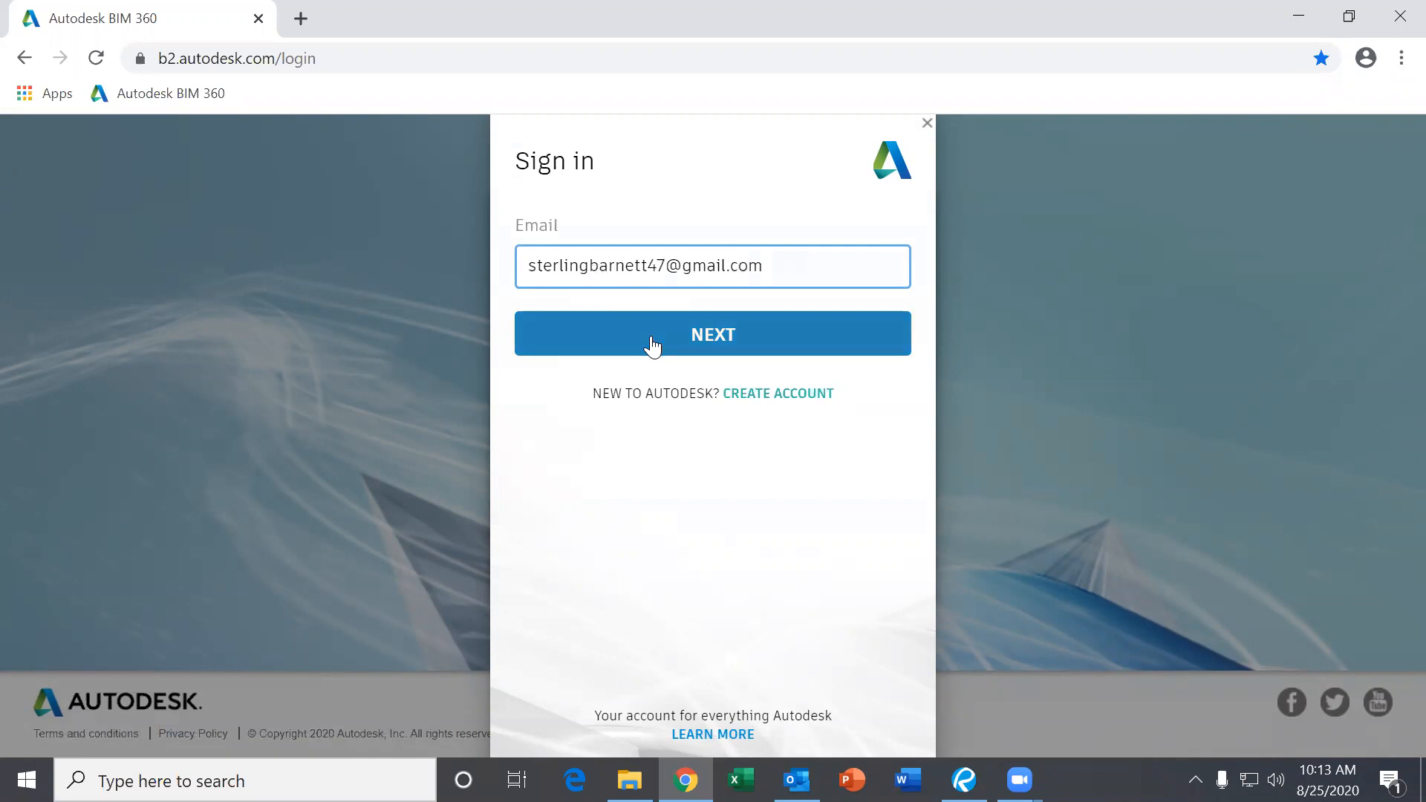
left_click(652, 346)
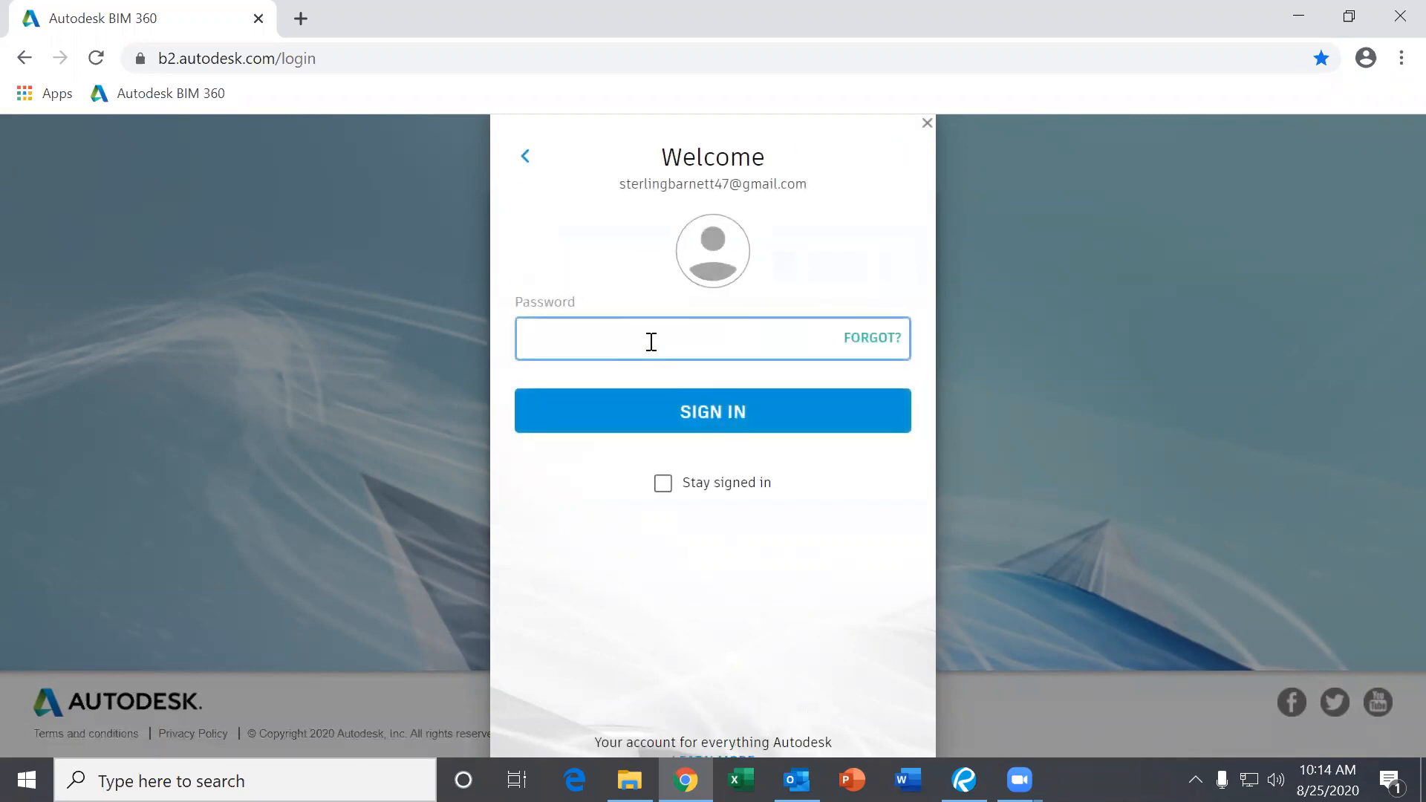
type("*")
key("Return")
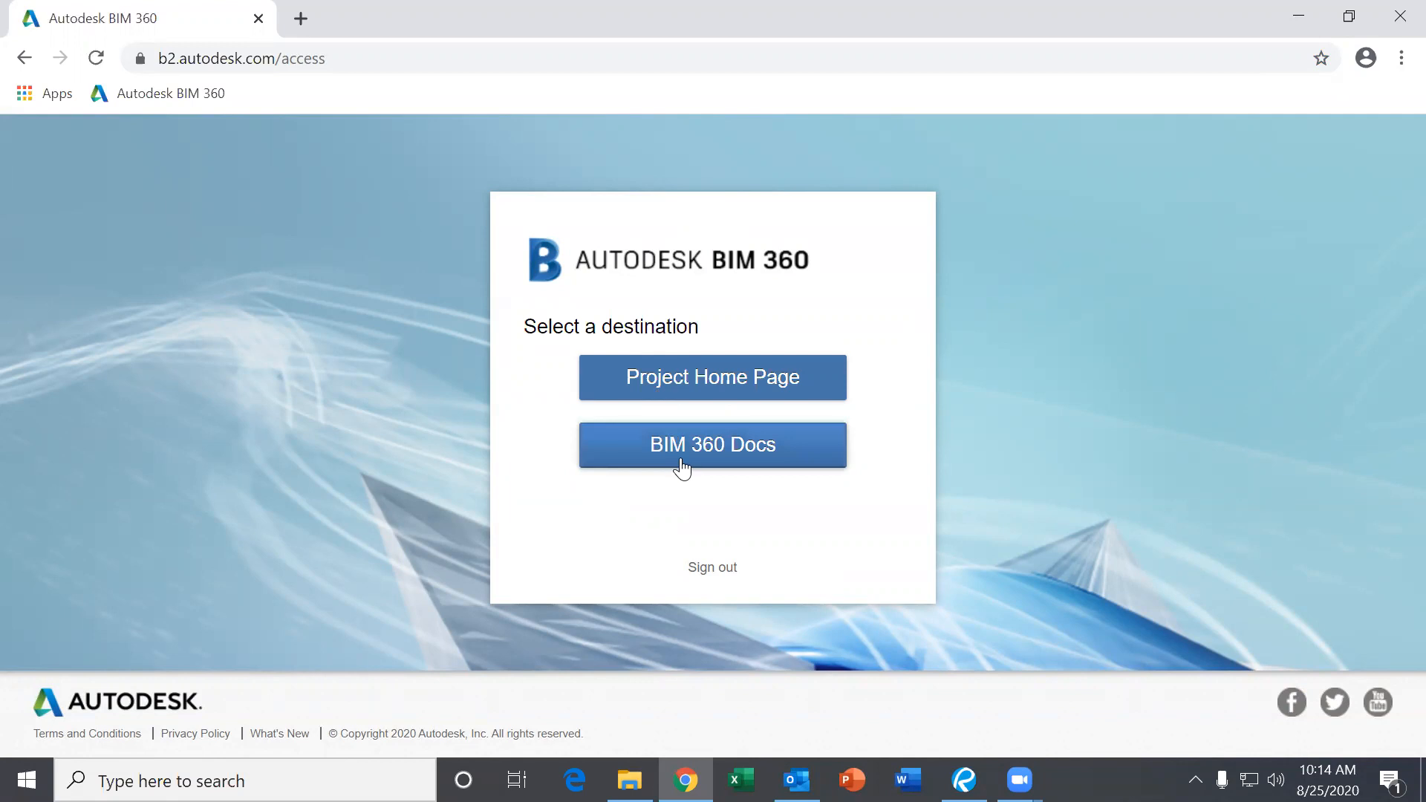
Choose Project Home Page and switch the project to FPI BIM 360 TRAINING MOCK PROJECT.
left_click(666, 393)
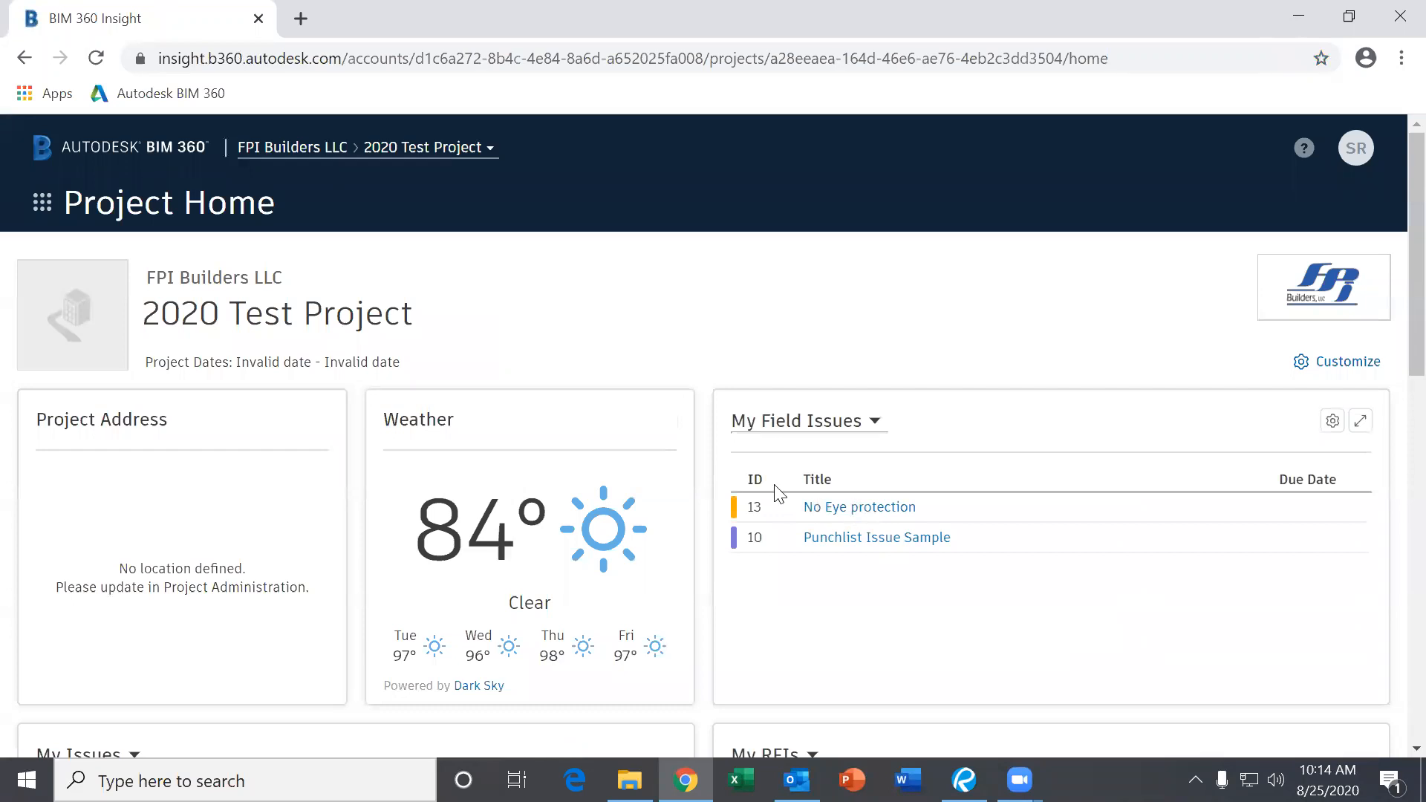
left_click(421, 158)
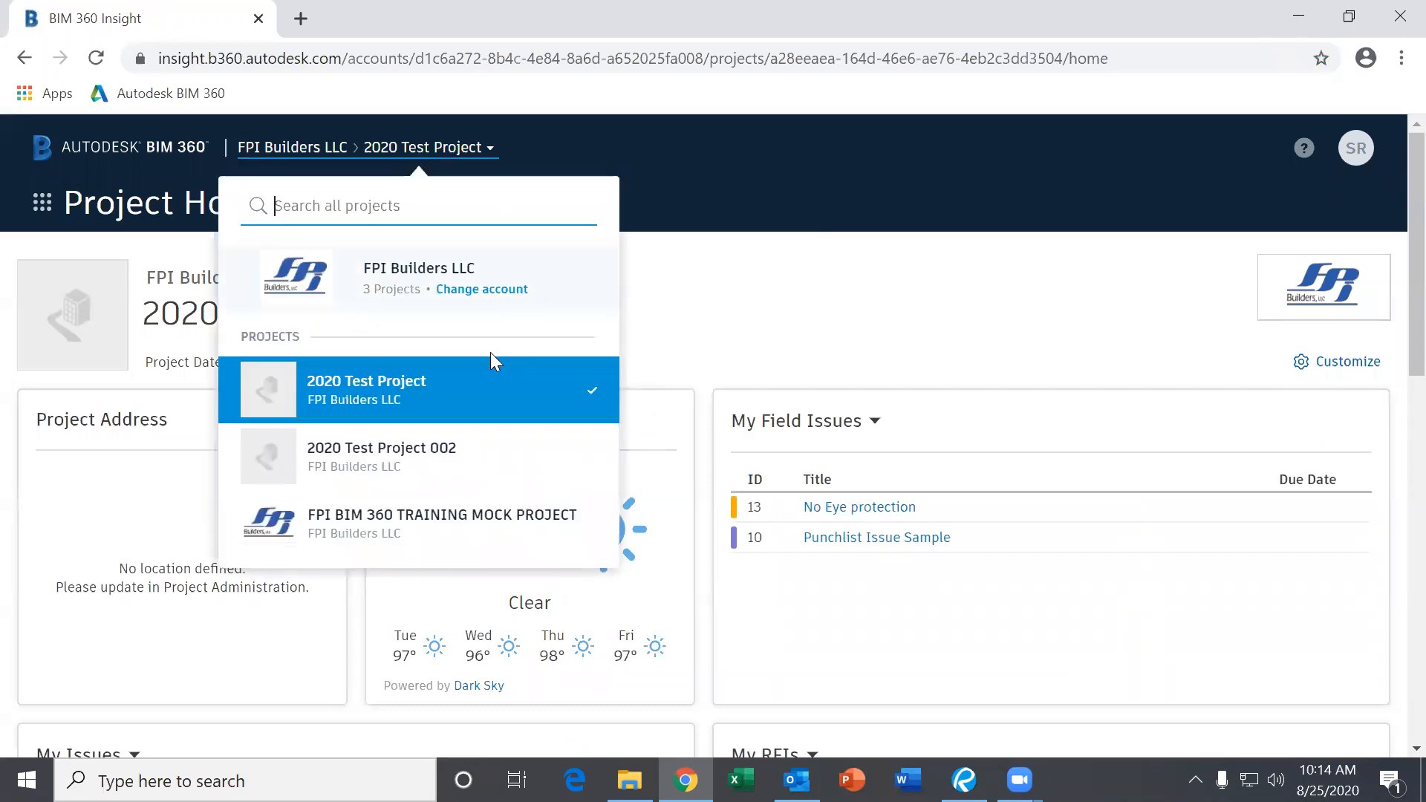
left_click(404, 532)
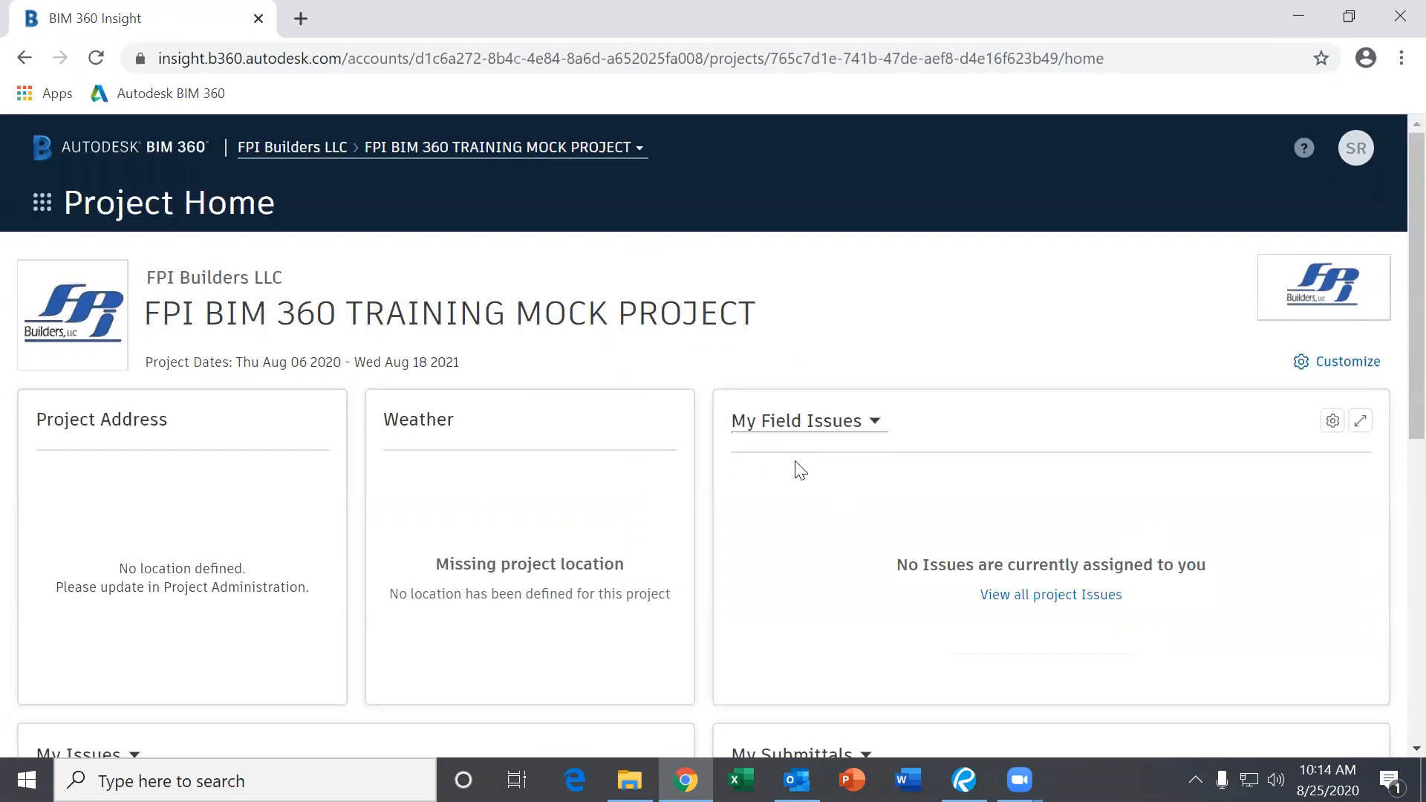
scroll(799, 470, "down", 3)
scroll(777, 449, "up", 3)
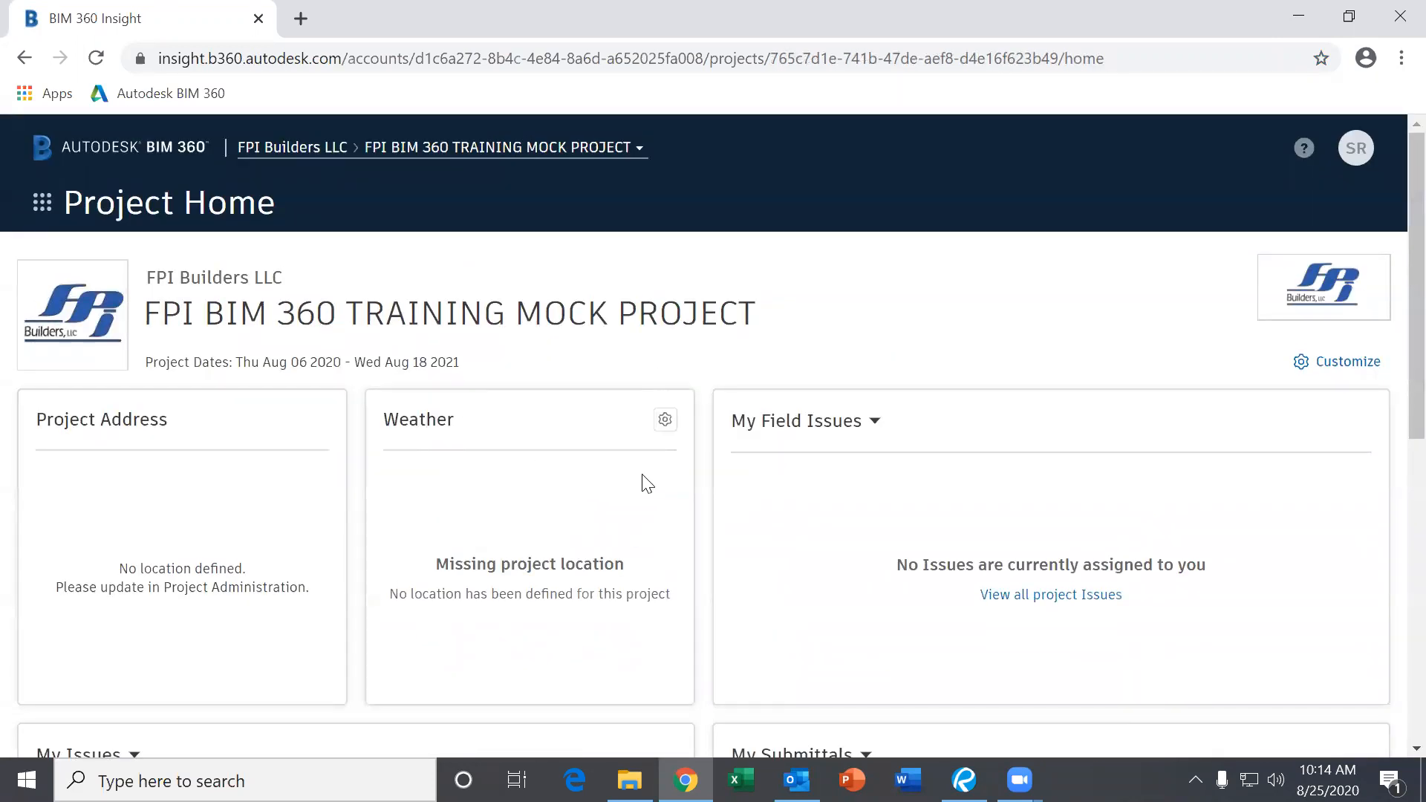
scroll(647, 483, "down", 4)
scroll(658, 484, "up", 4)
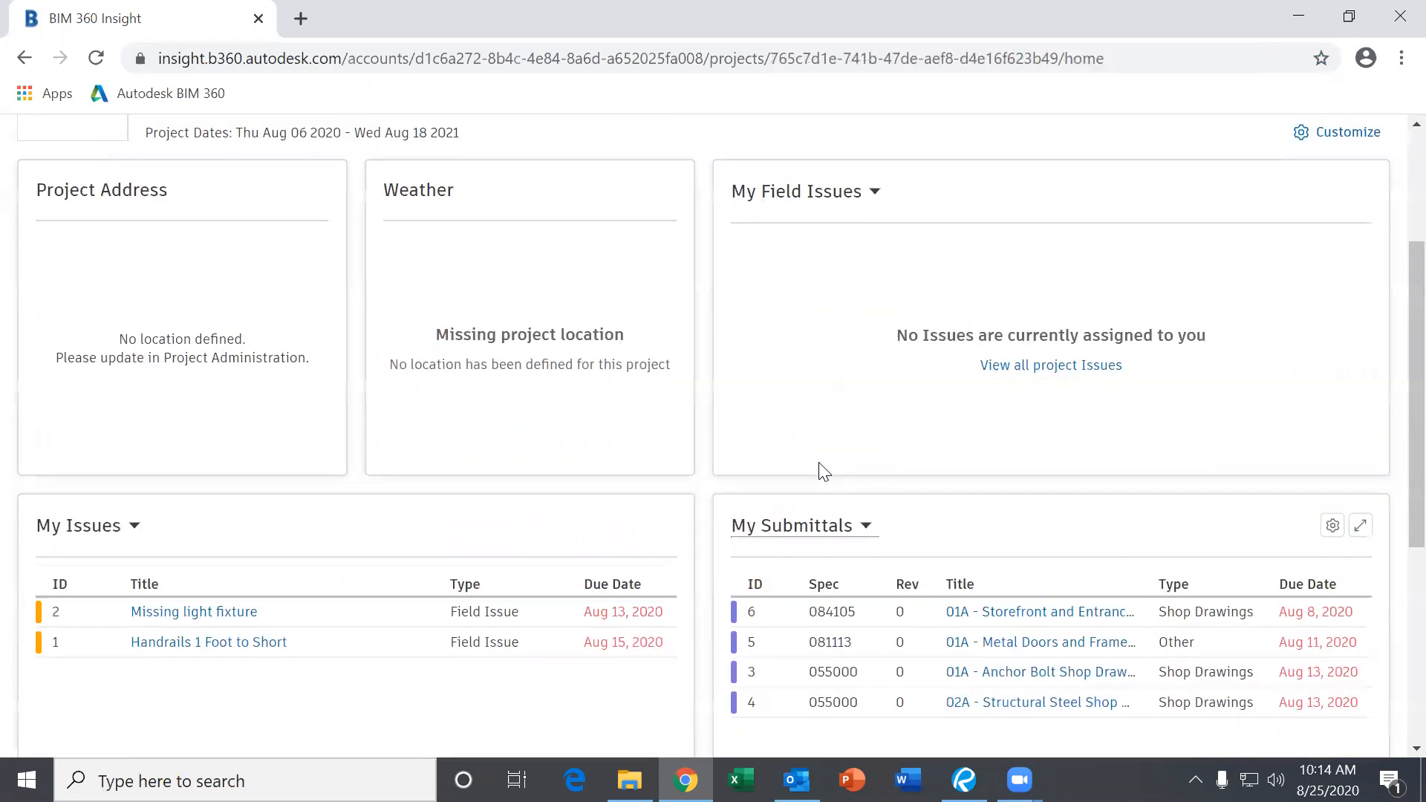
scroll(821, 471, "down", 3)
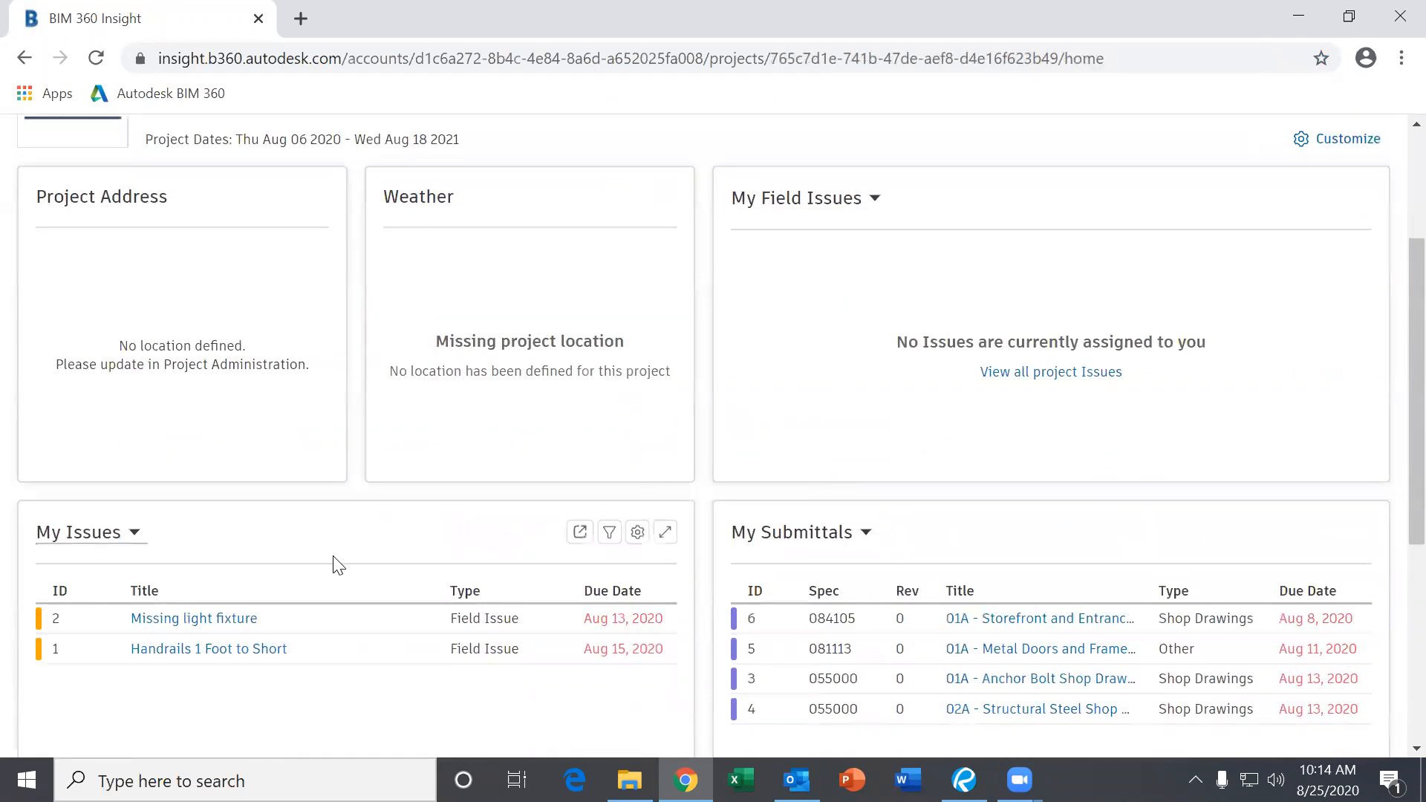
scroll(331, 561, "down", 1)
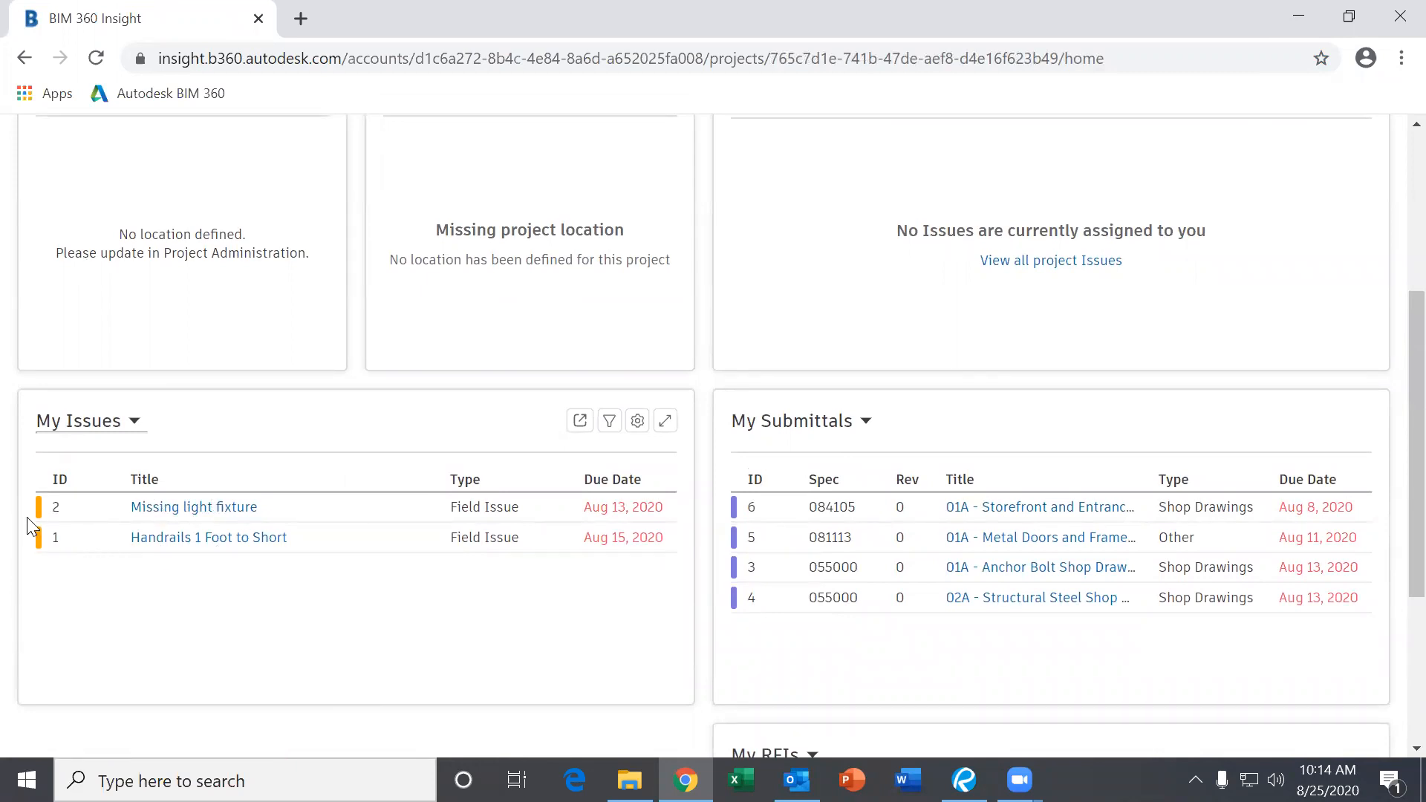
mouse_move(36, 508)
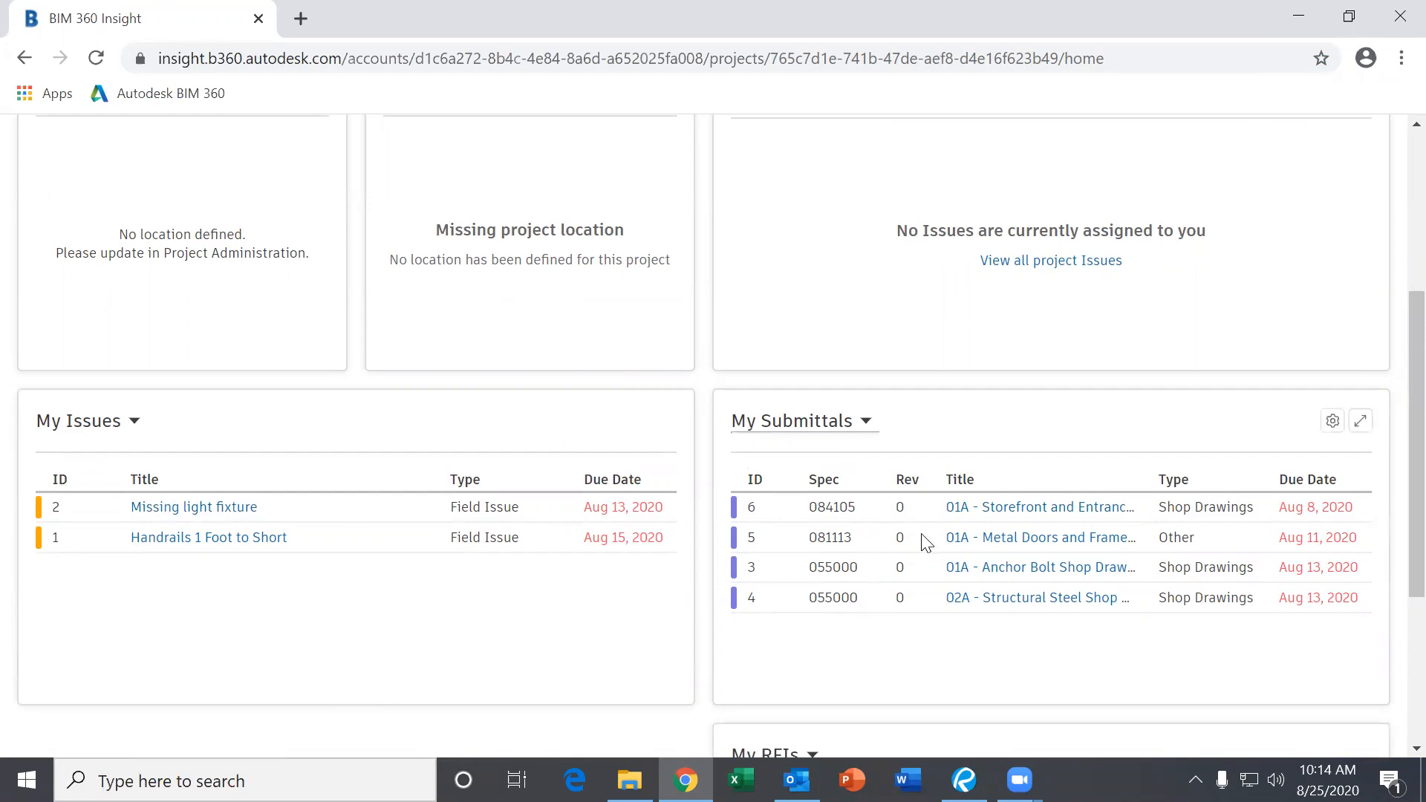
scroll(926, 543, "down", 3)
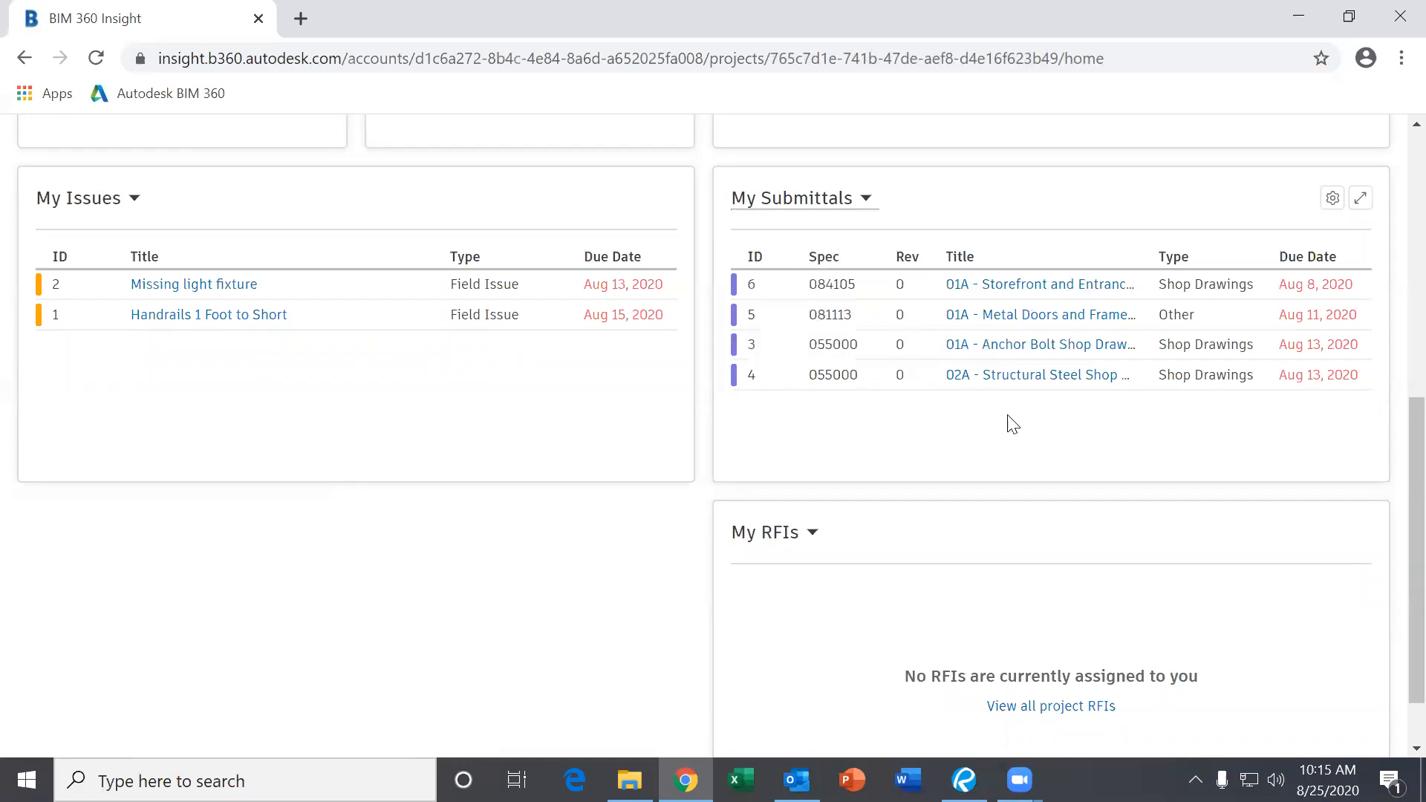
scroll(1012, 424, "up", 3)
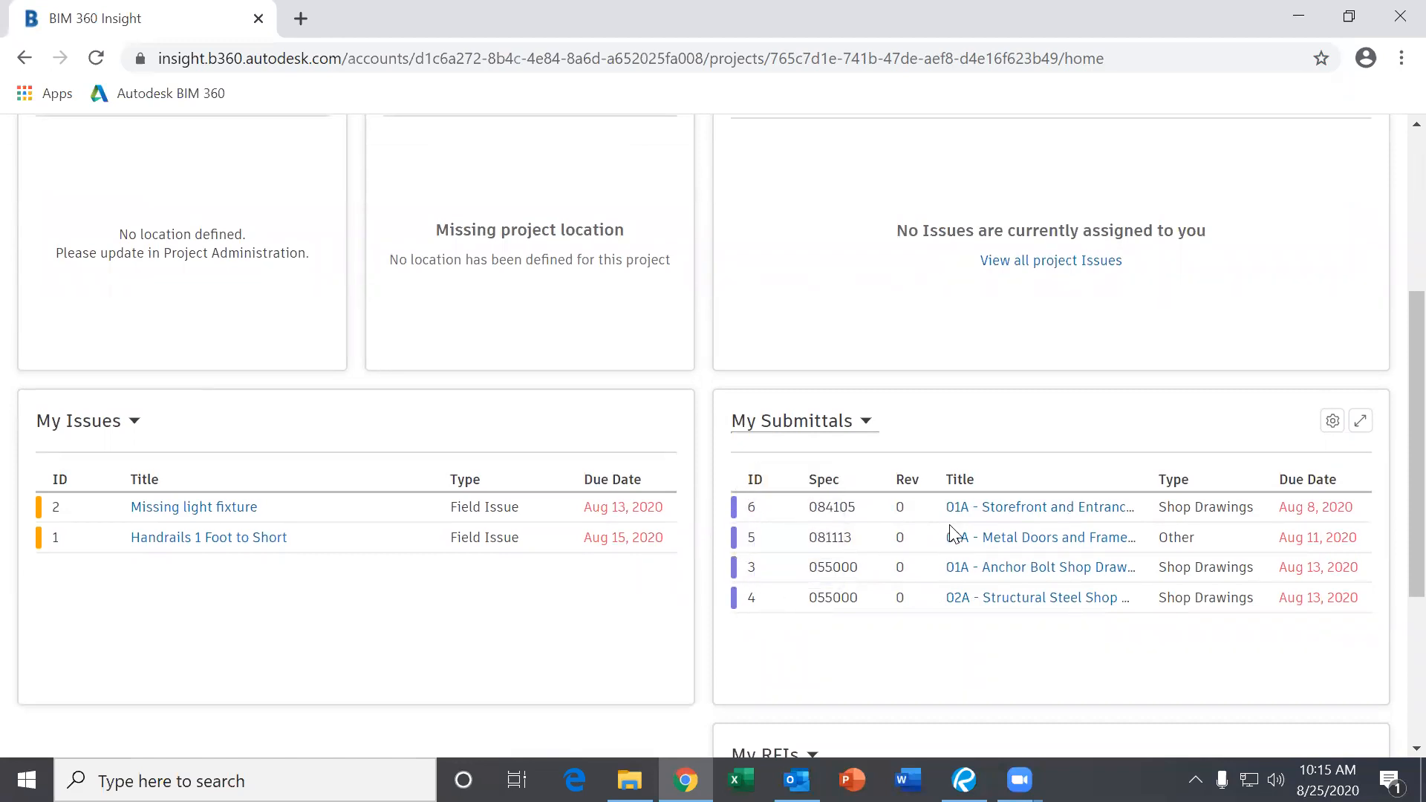
scroll(953, 533, "down", 4)
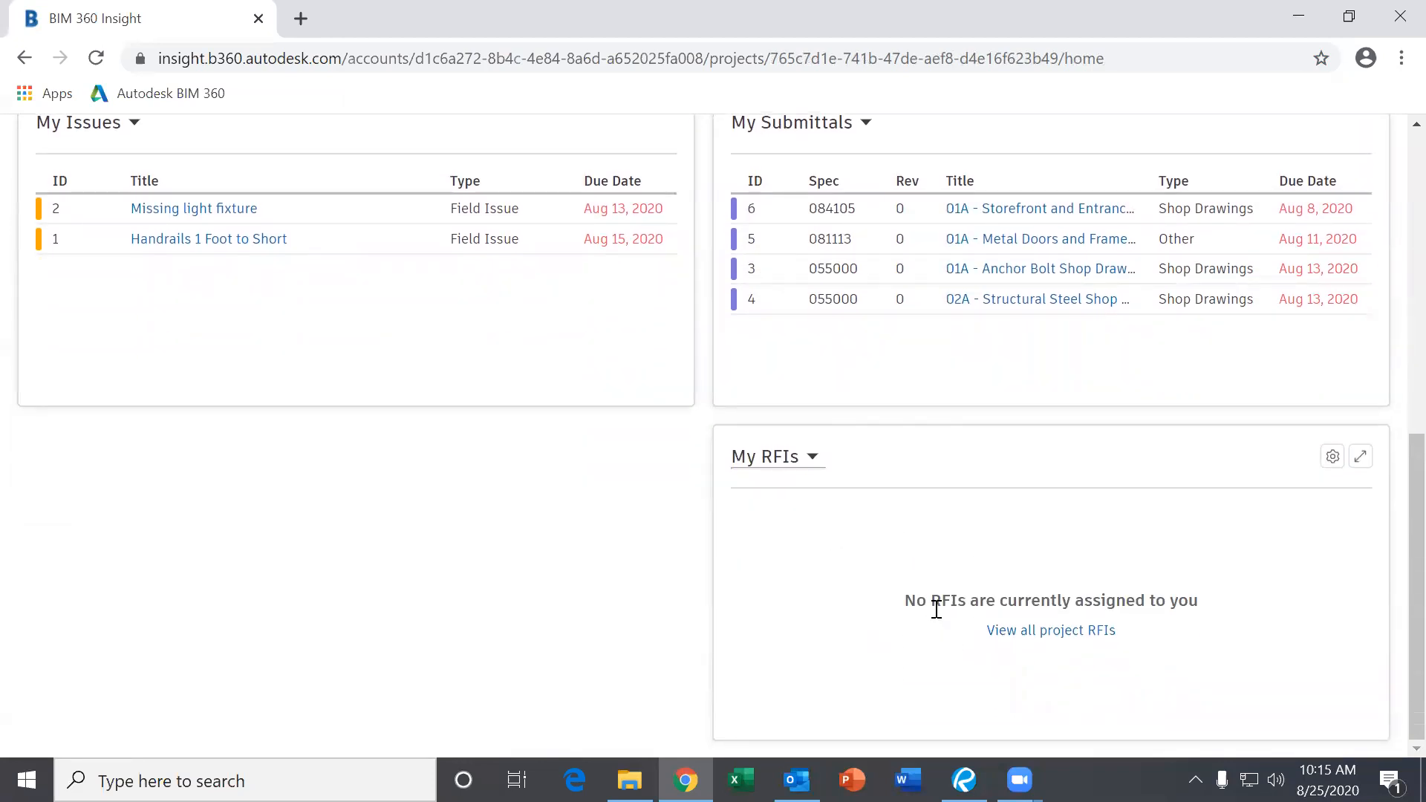
scroll(936, 609, "up", 8)
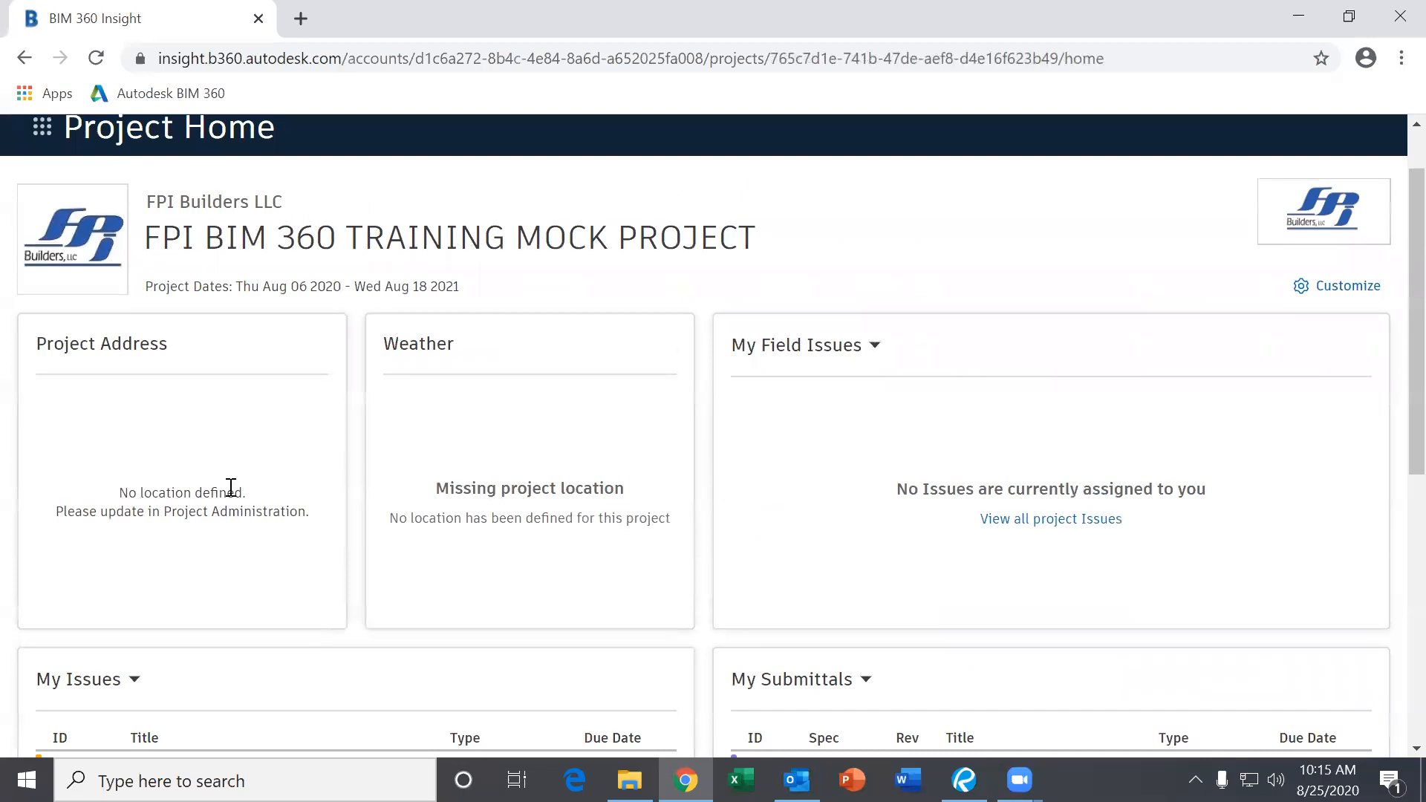
scroll(935, 535, "up", 1)
scroll(942, 623, "down", 7)
scroll(957, 616, "up", 8)
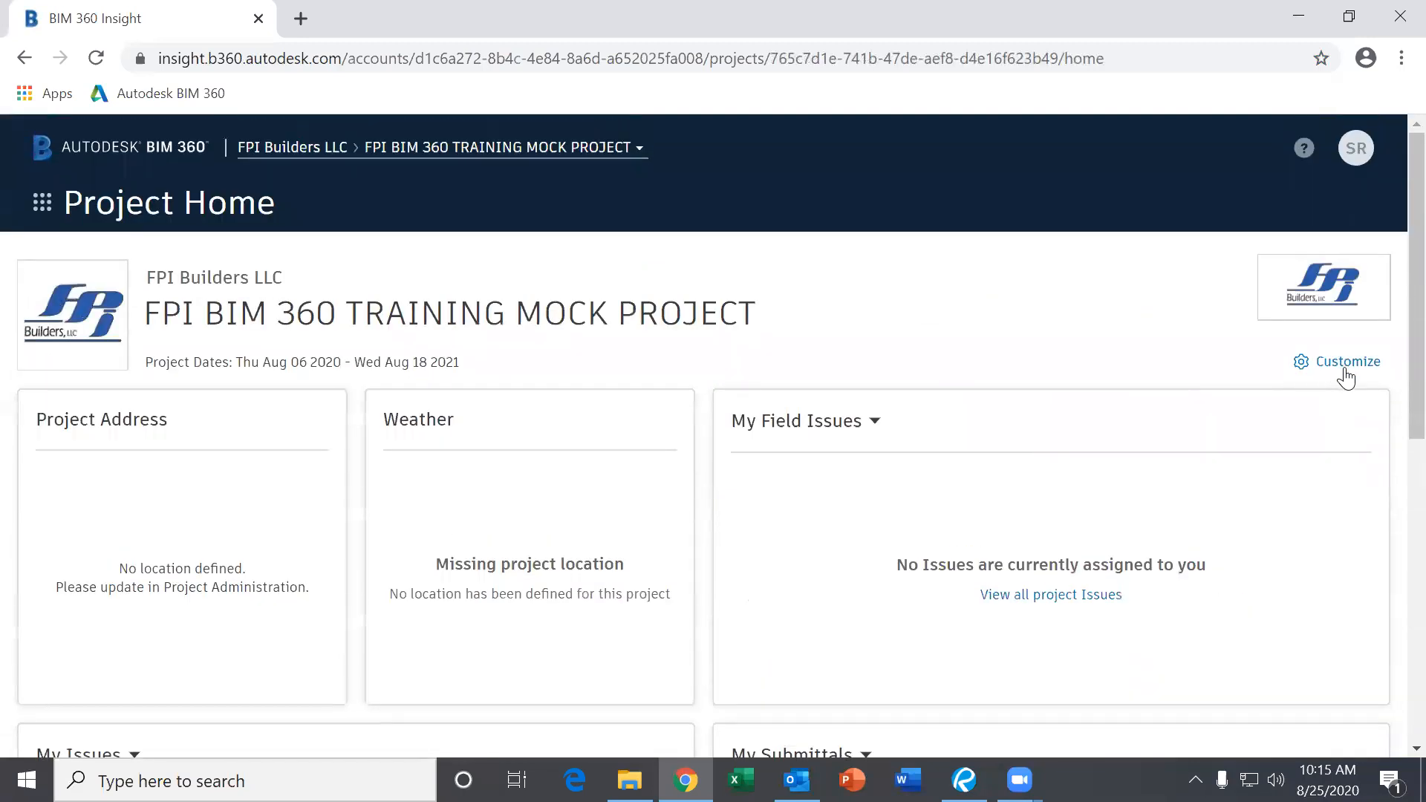
left_click(1346, 363)
left_click_drag(997, 429, 958, 223)
scroll(995, 508, "down", 9)
scroll(972, 514, "up", 5)
scroll(972, 514, "down", 5)
left_click_drag(927, 558, 995, 387)
scroll(995, 401, "up", 6)
scroll(1027, 479, "down", 1)
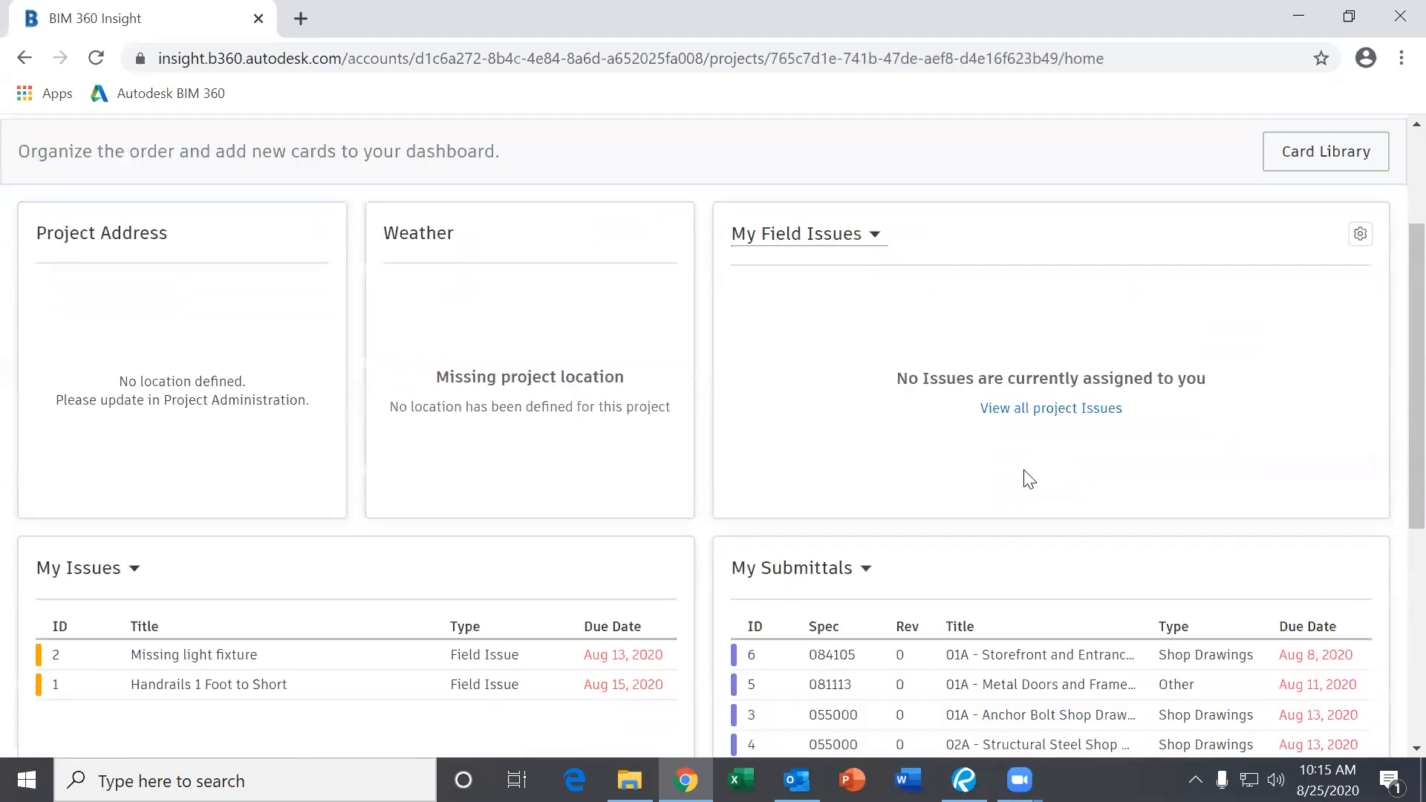
scroll(1022, 476, "down", 4)
scroll(997, 476, "up", 6)
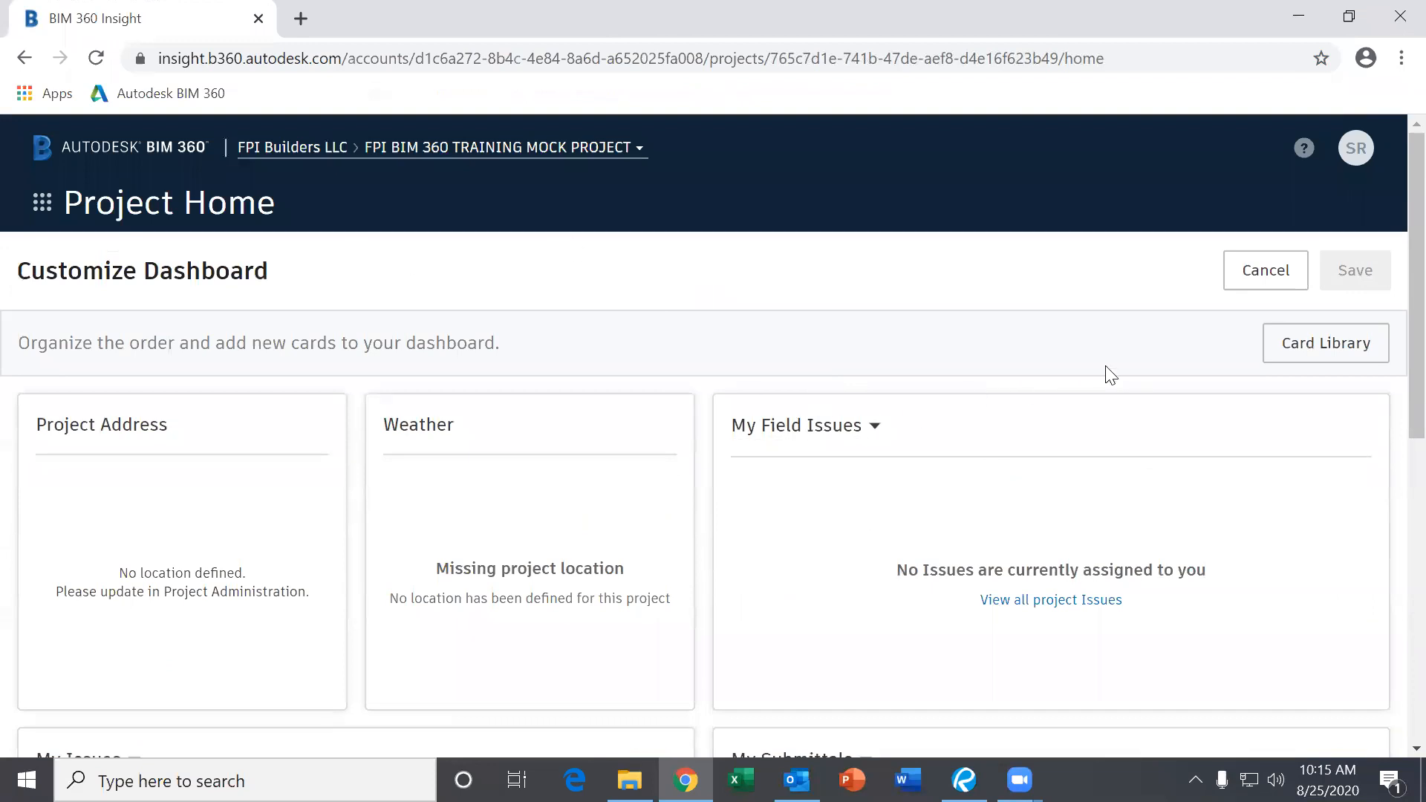
left_click(1363, 355)
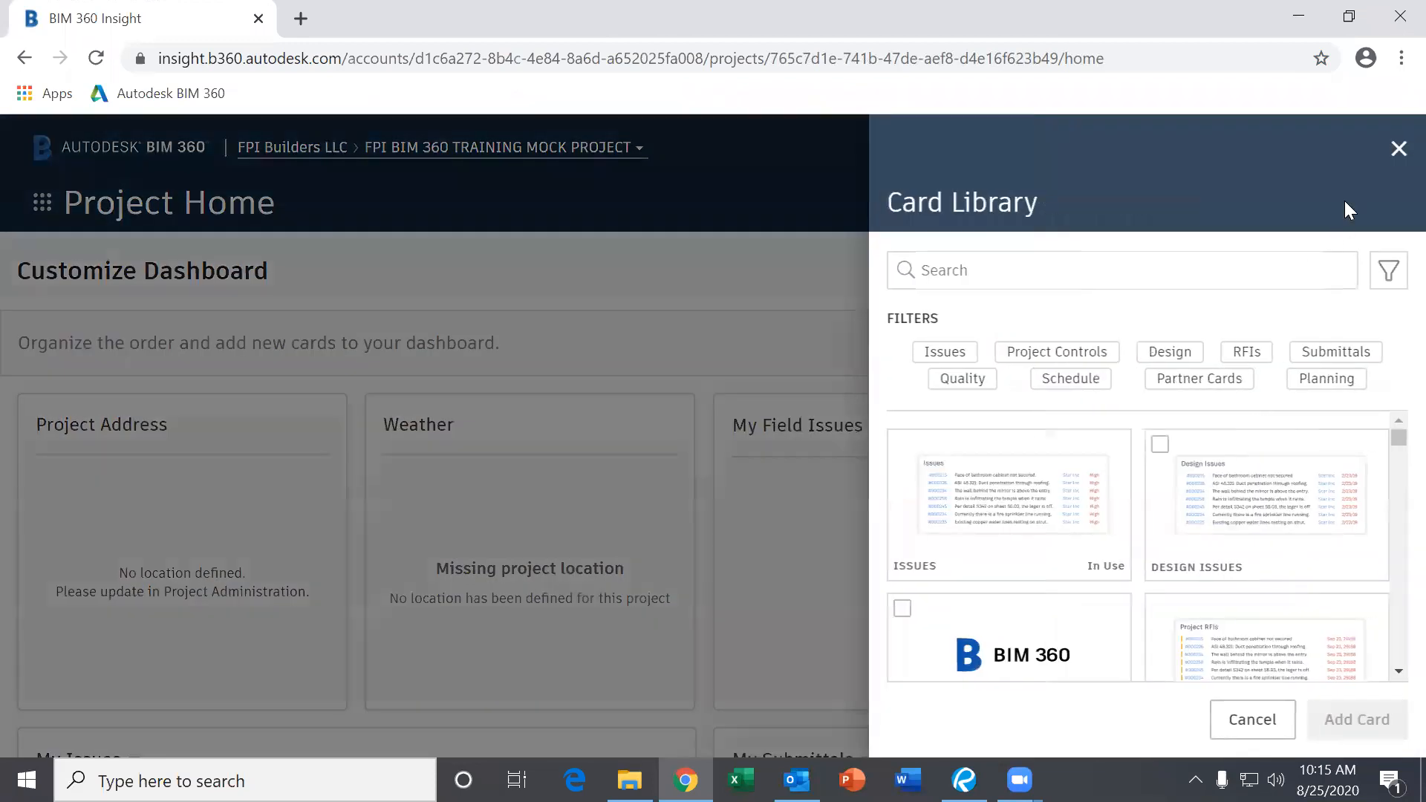
left_click(1398, 148)
left_click(1274, 292)
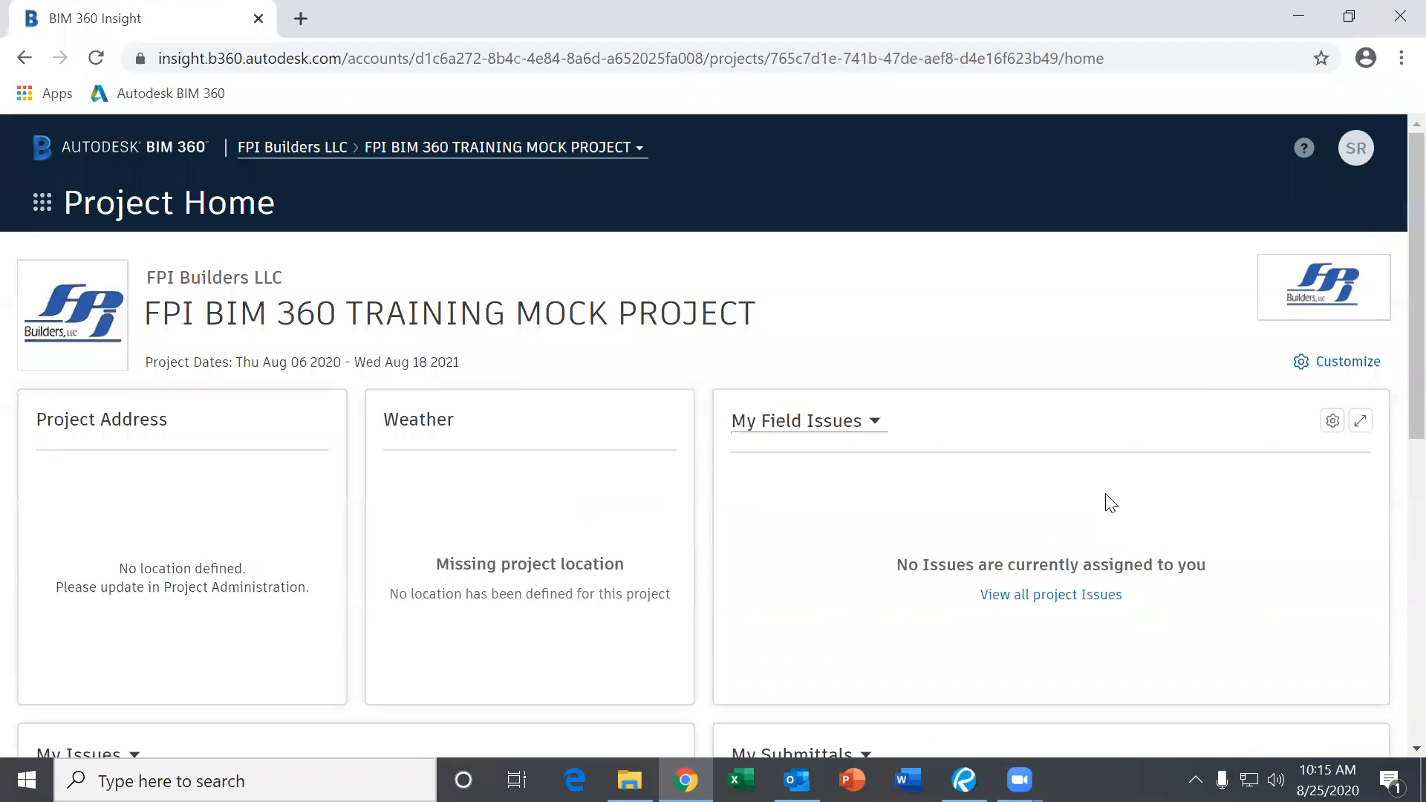
scroll(1018, 546, "down", 5)
scroll(958, 554, "down", 4)
scroll(932, 559, "up", 8)
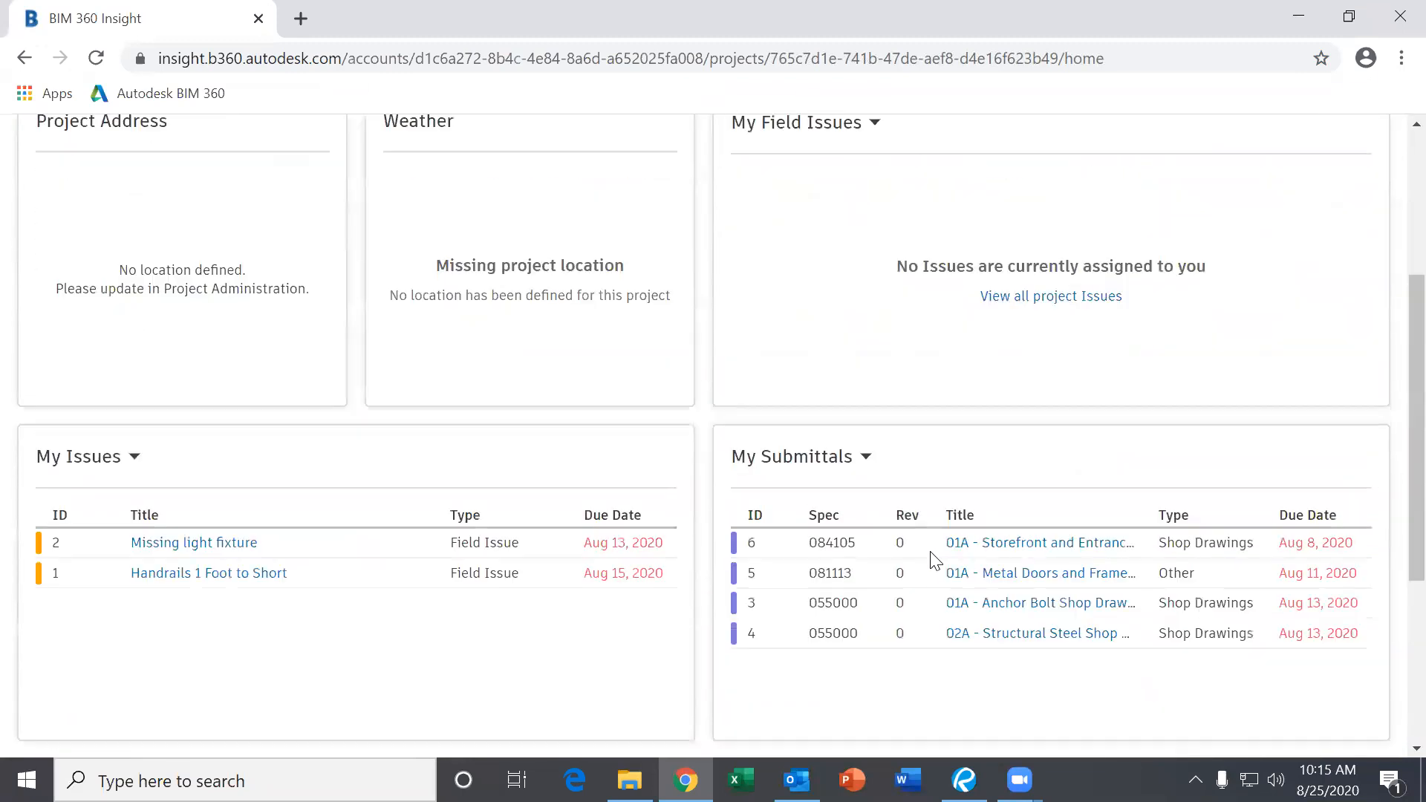
scroll(875, 583, "down", 3)
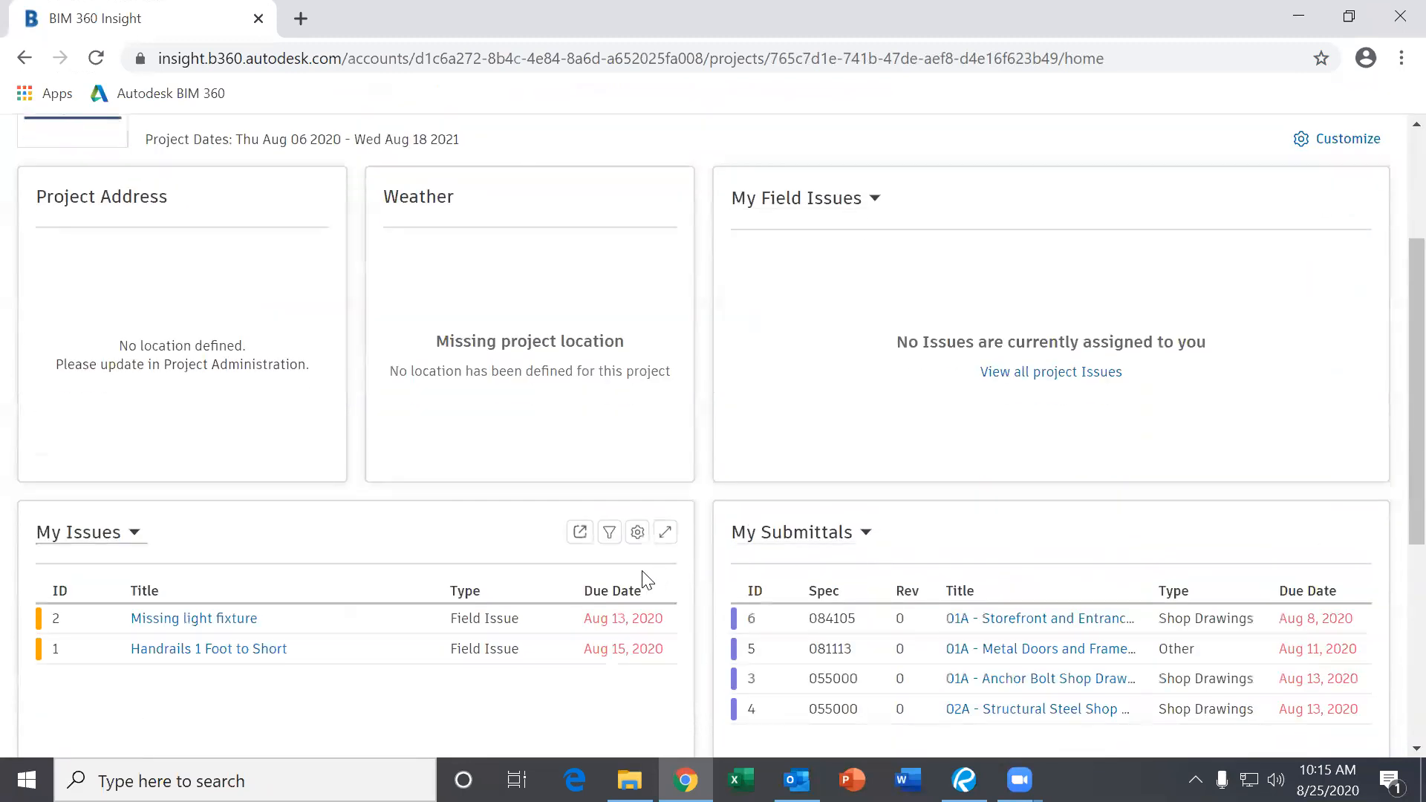
scroll(840, 416, "down", 5)
scroll(951, 485, "up", 3)
scroll(913, 541, "down", 4)
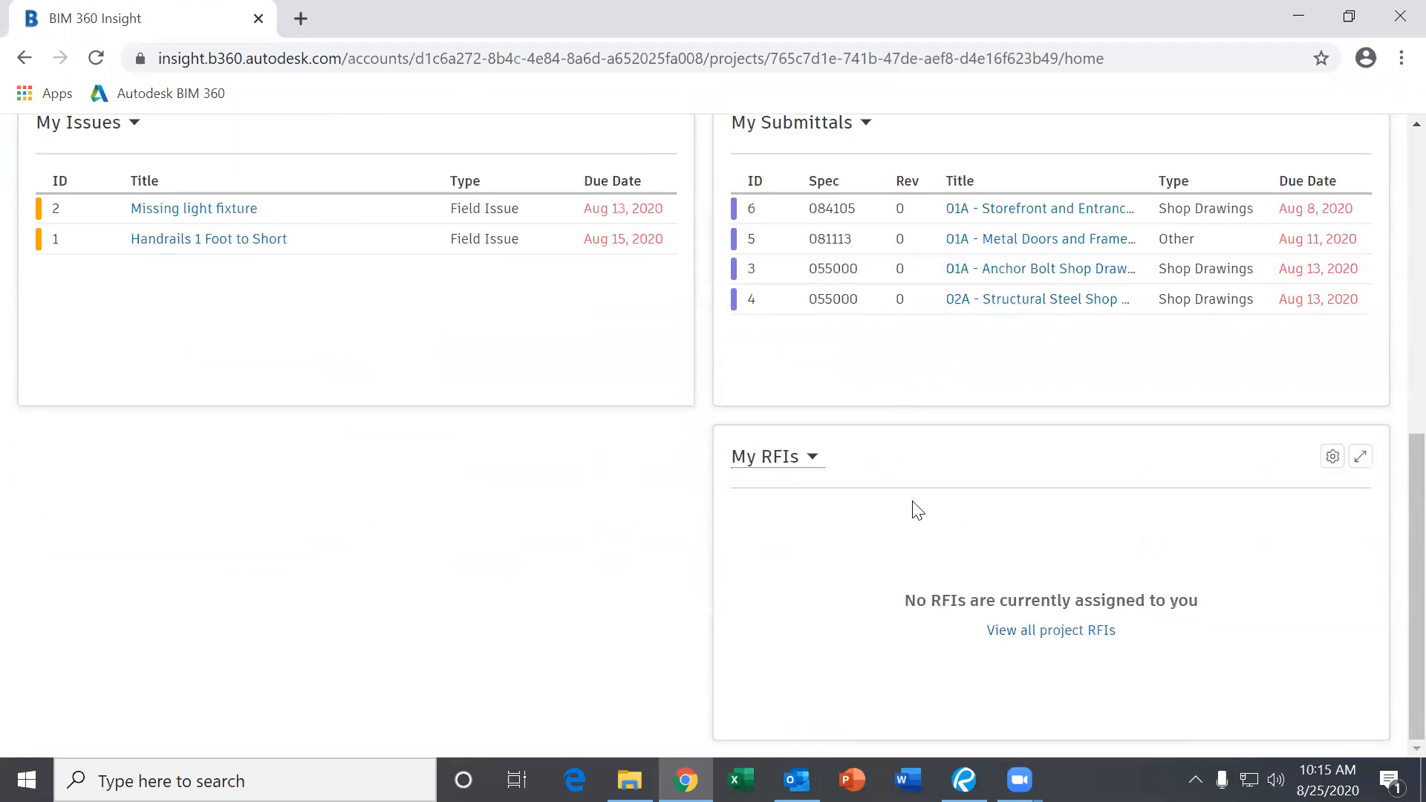
scroll(915, 505, "up", 3)
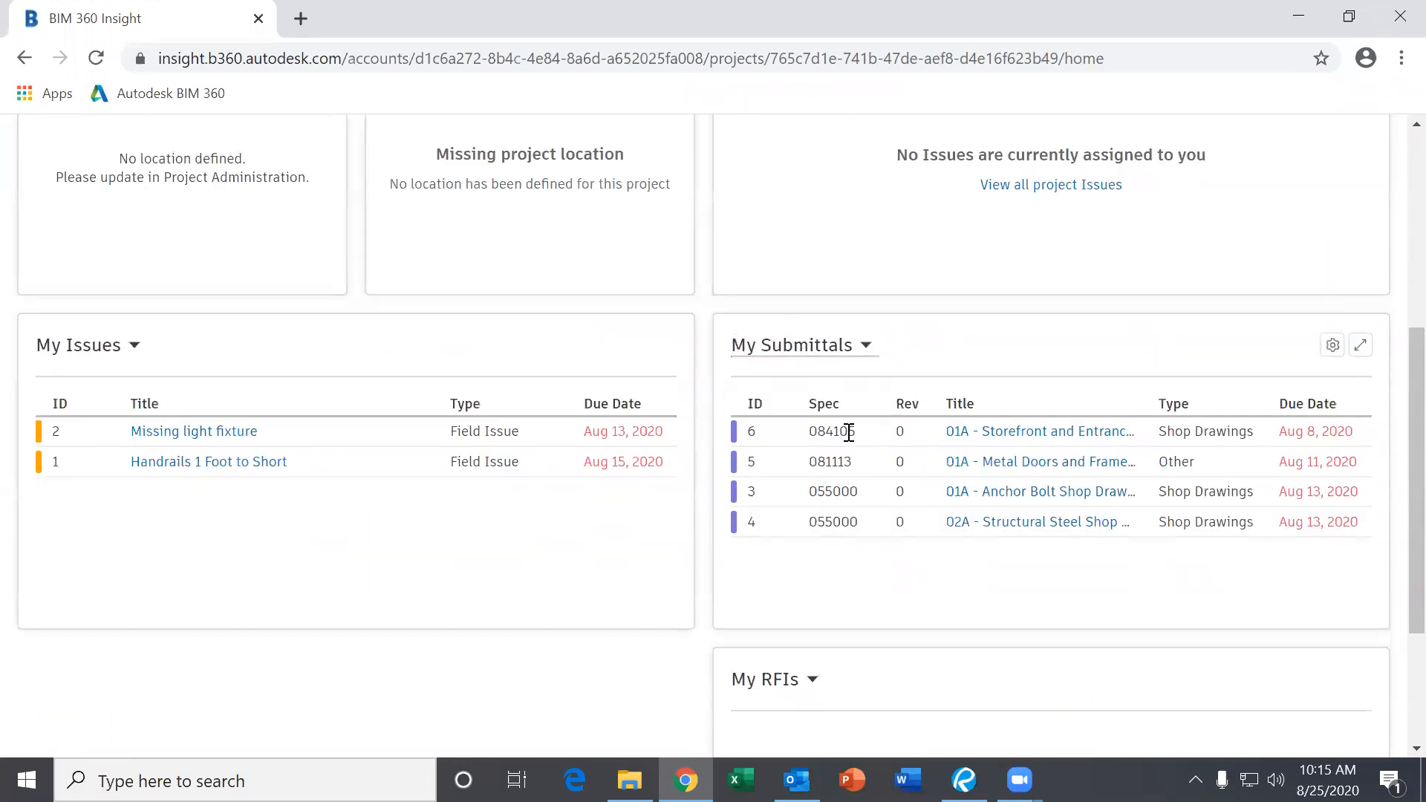
Preview storefront submittal #6-084105, close it, and return to Project Home via the app switcher.
left_click(1038, 437)
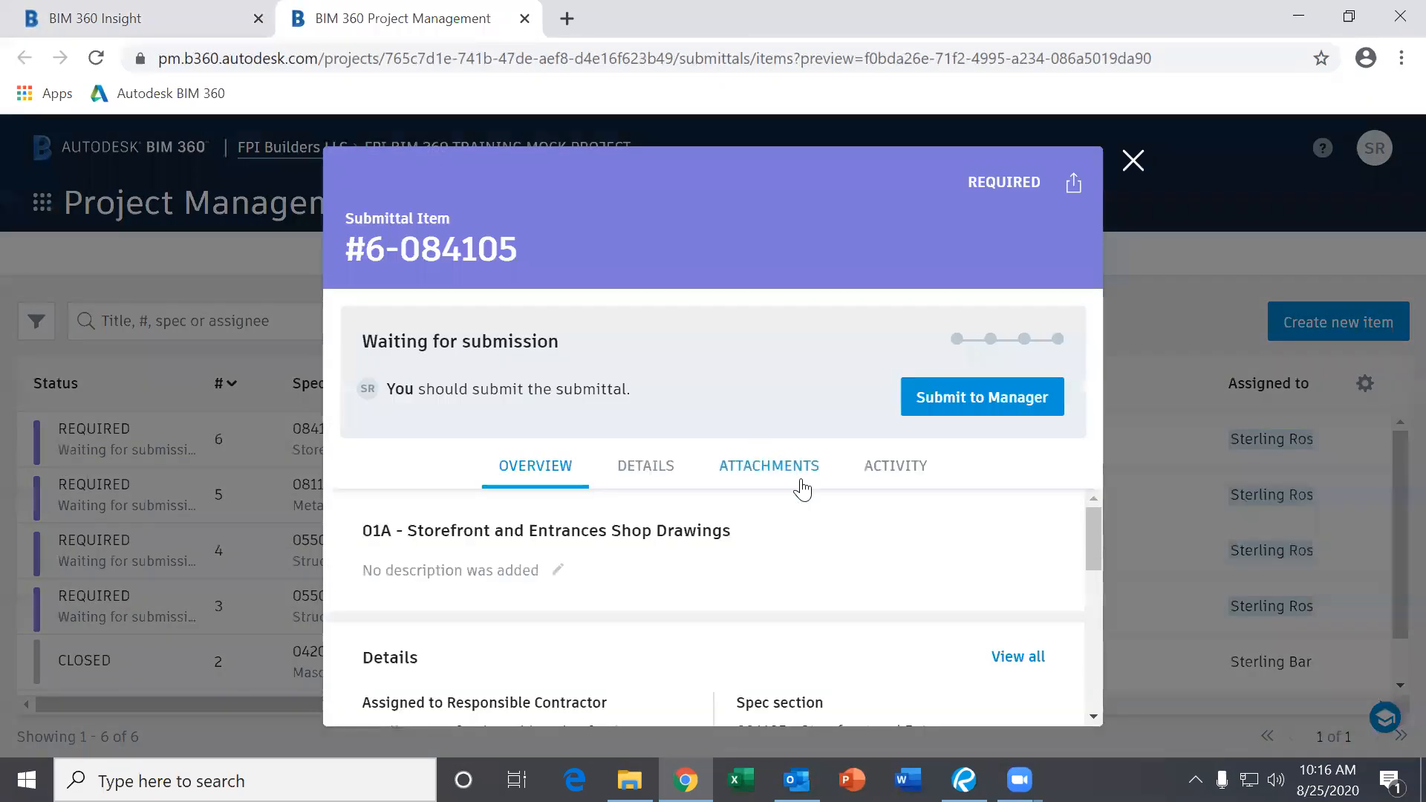
scroll(799, 505, "down", 2)
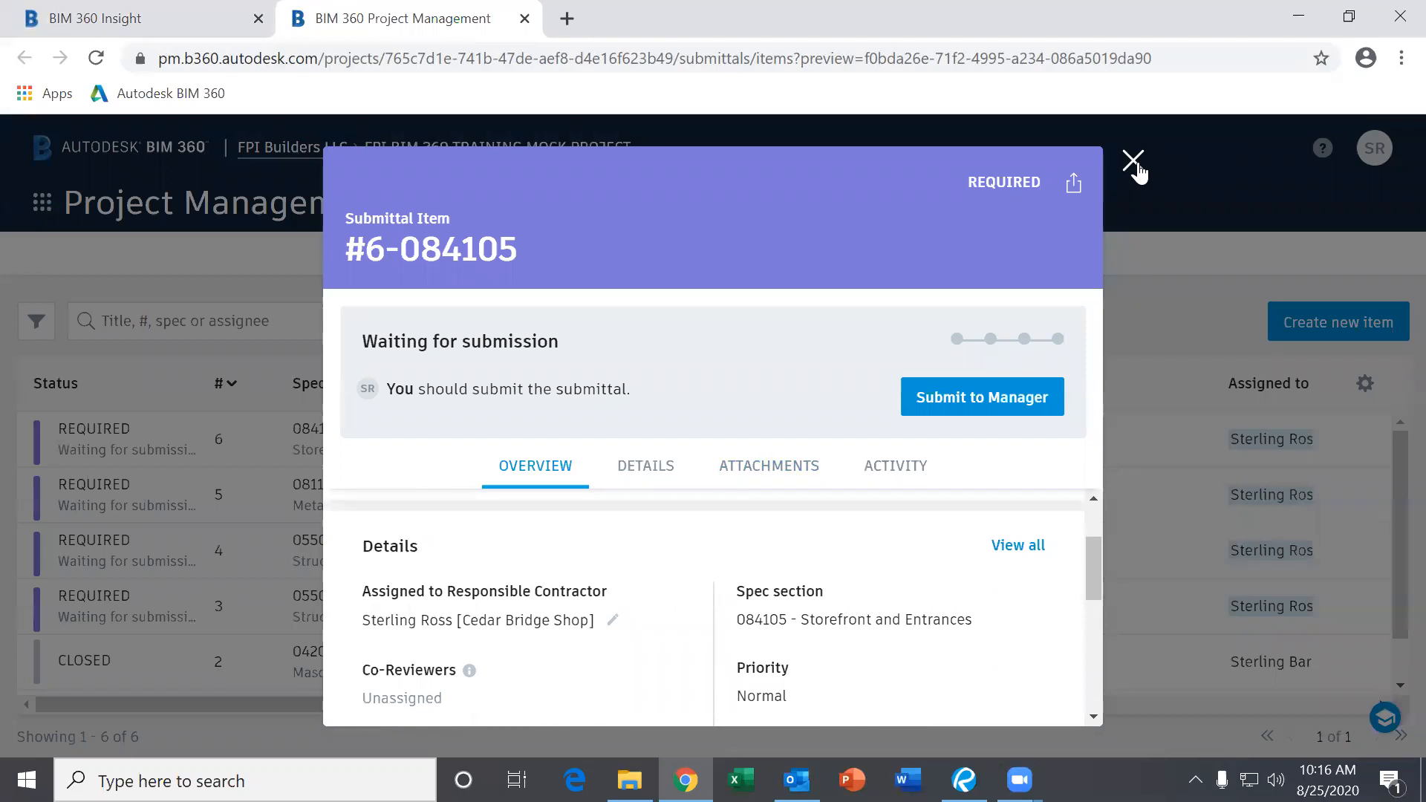
left_click(1133, 160)
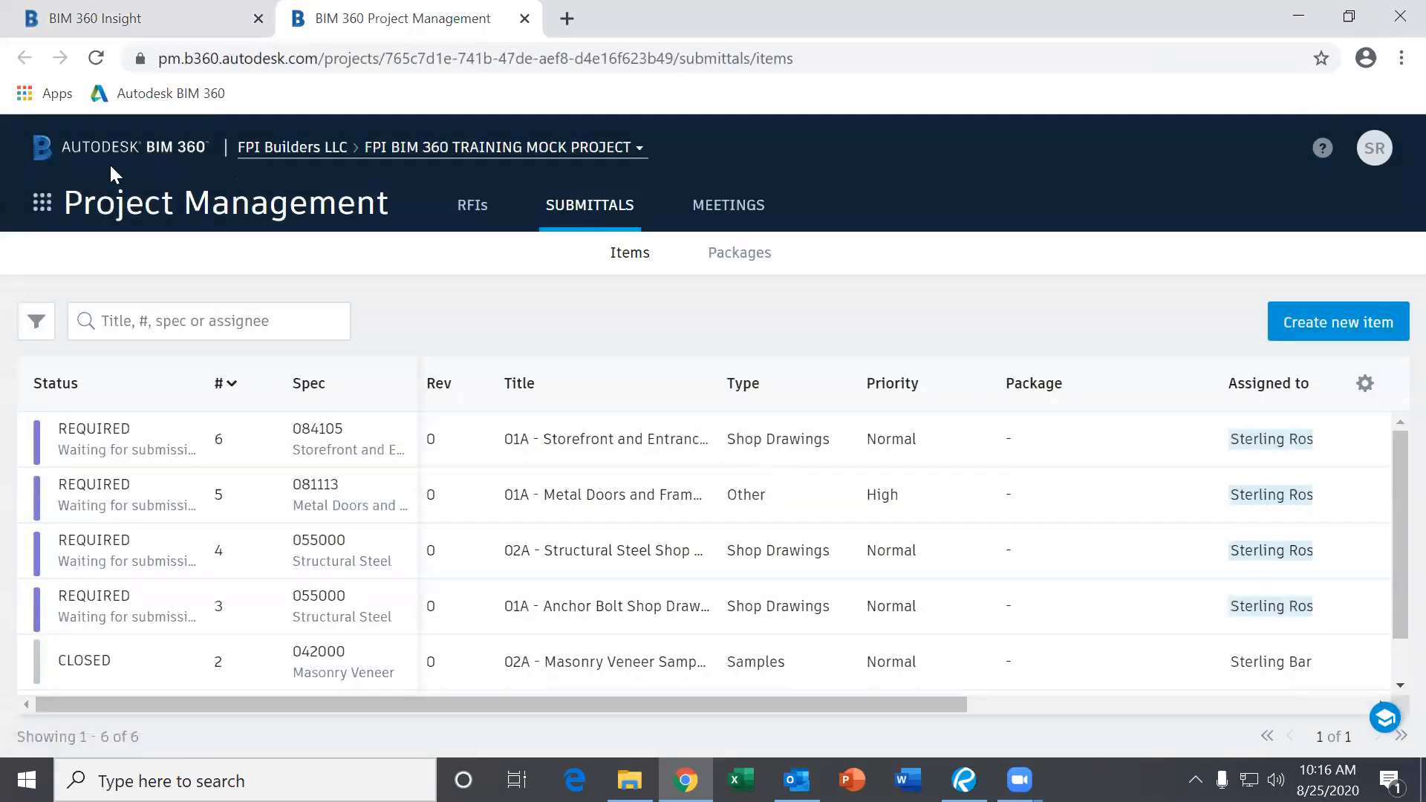
left_click(56, 218)
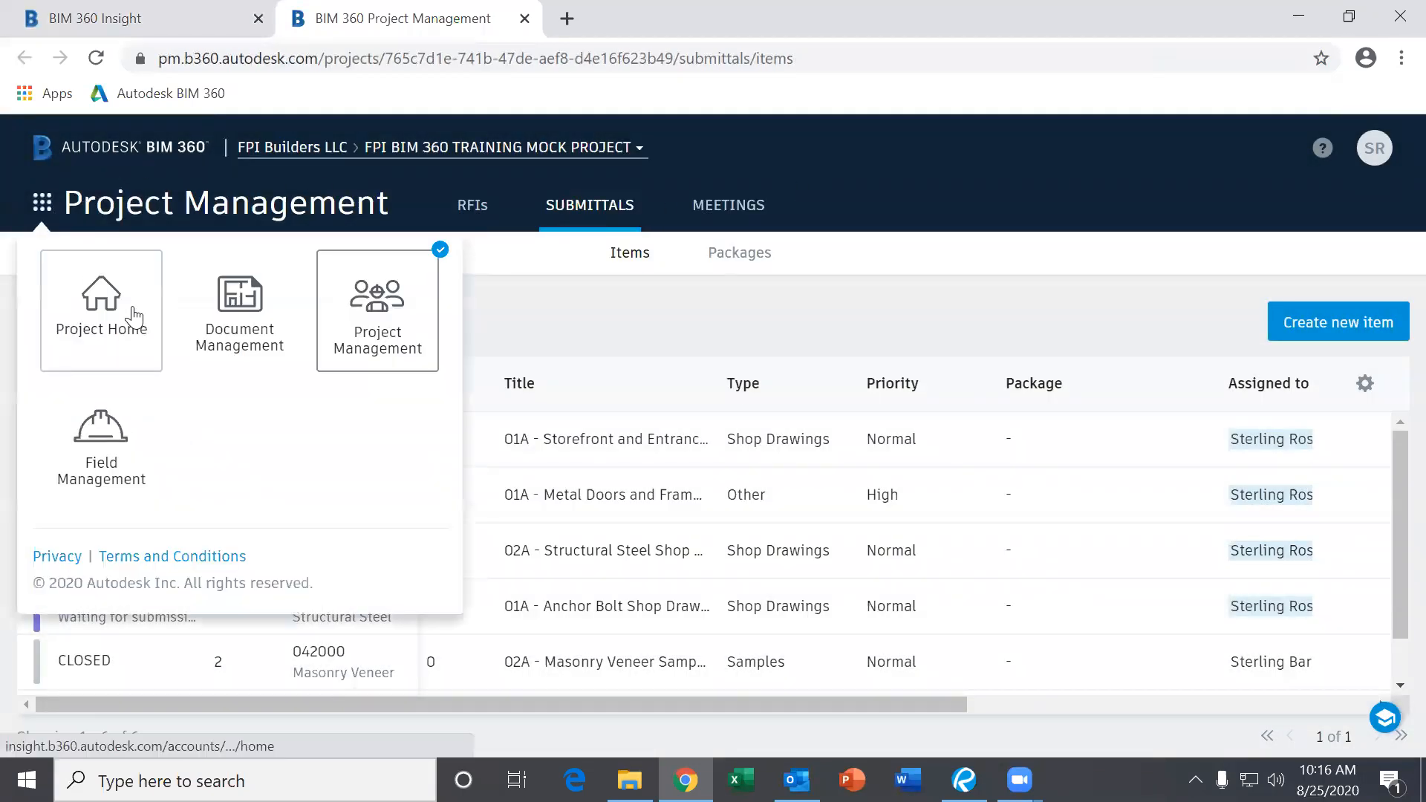
left_click(102, 304)
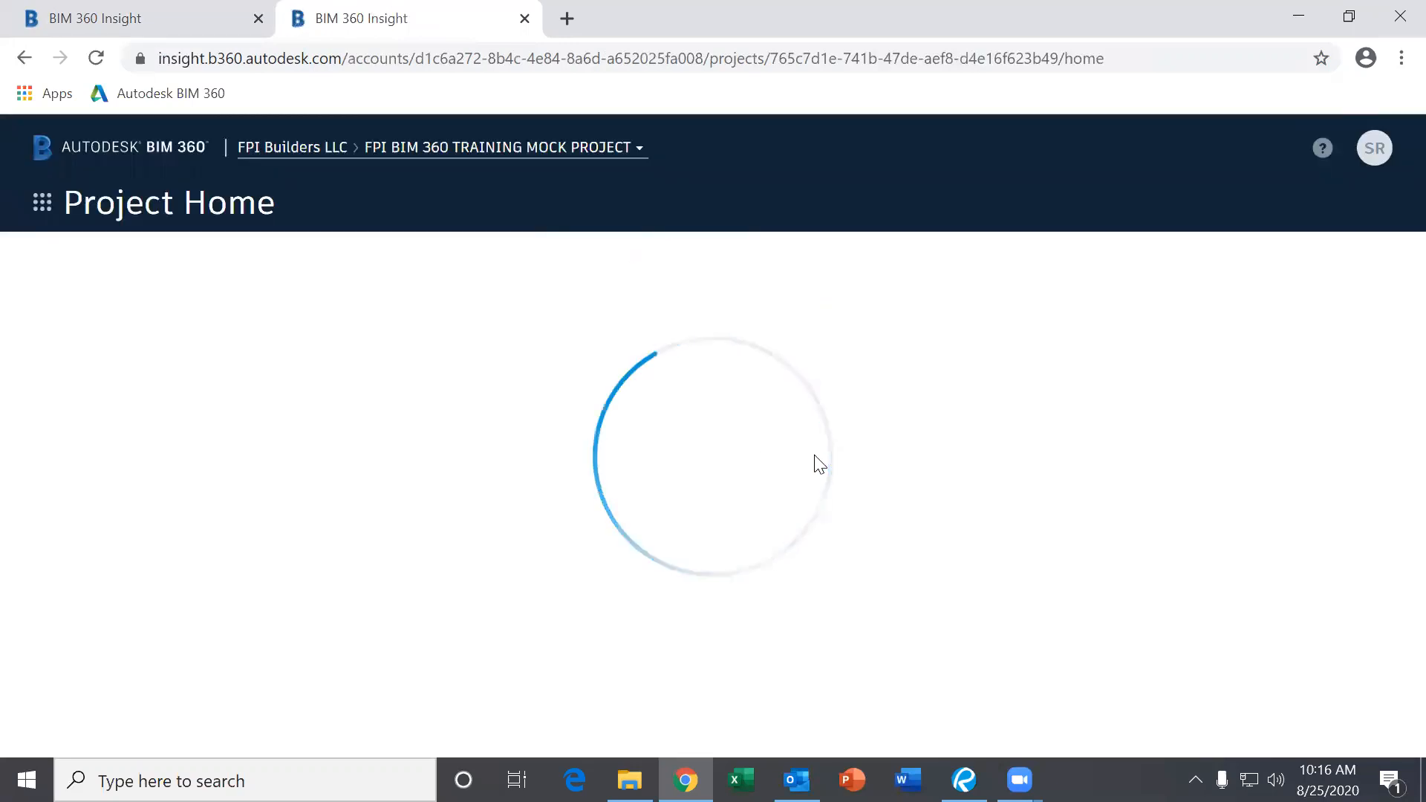
scroll(706, 511, "down", 2)
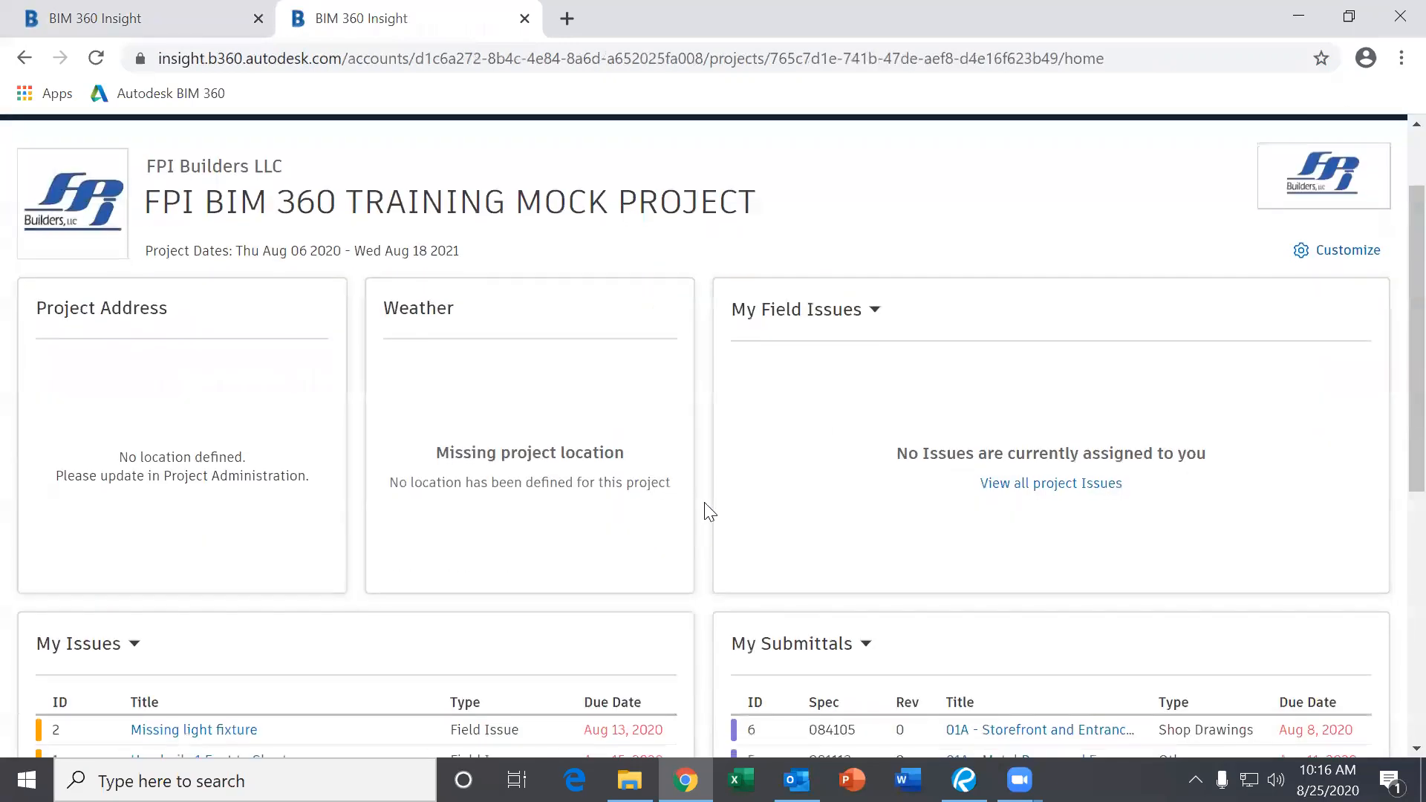
scroll(709, 512, "down", 7)
scroll(790, 551, "up", 1)
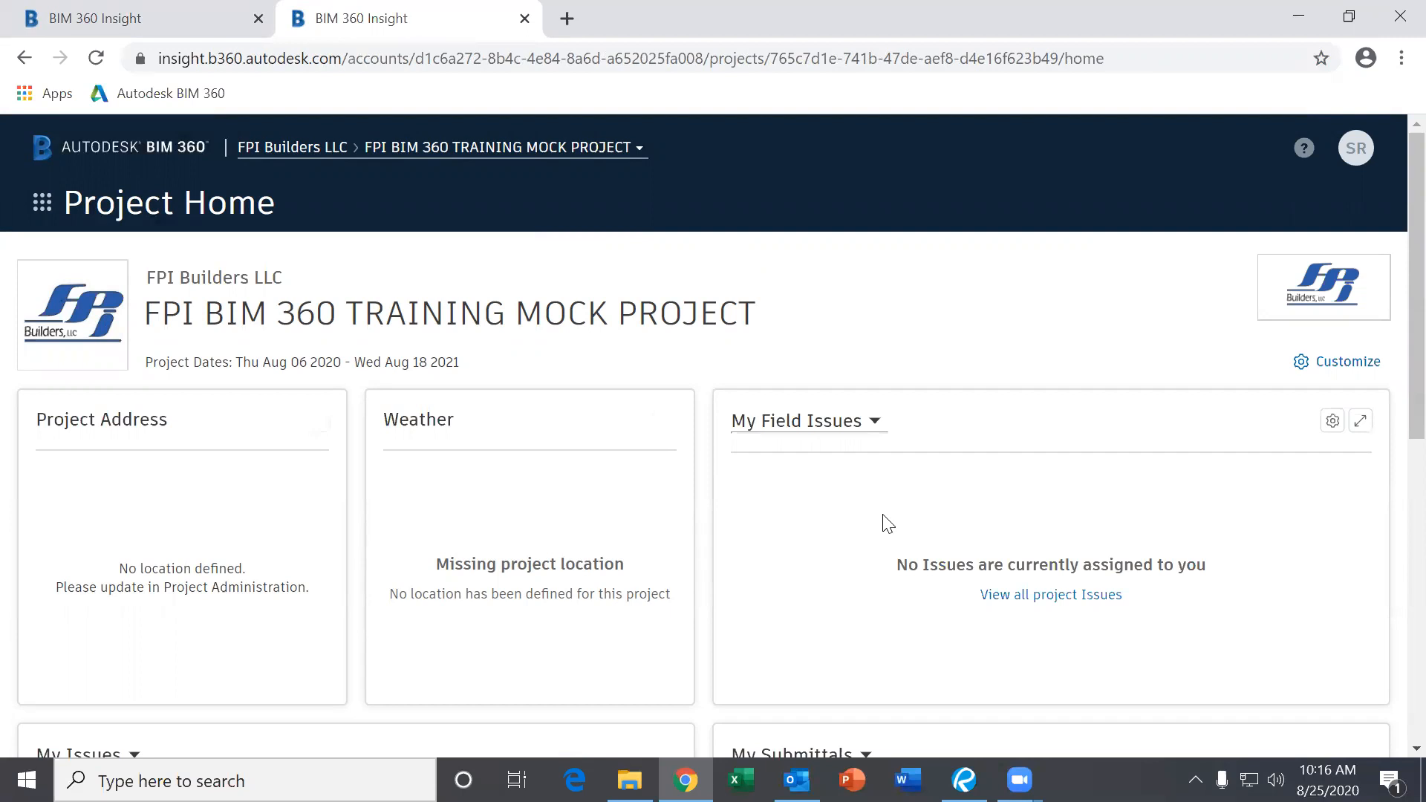
scroll(958, 547, "down", 5)
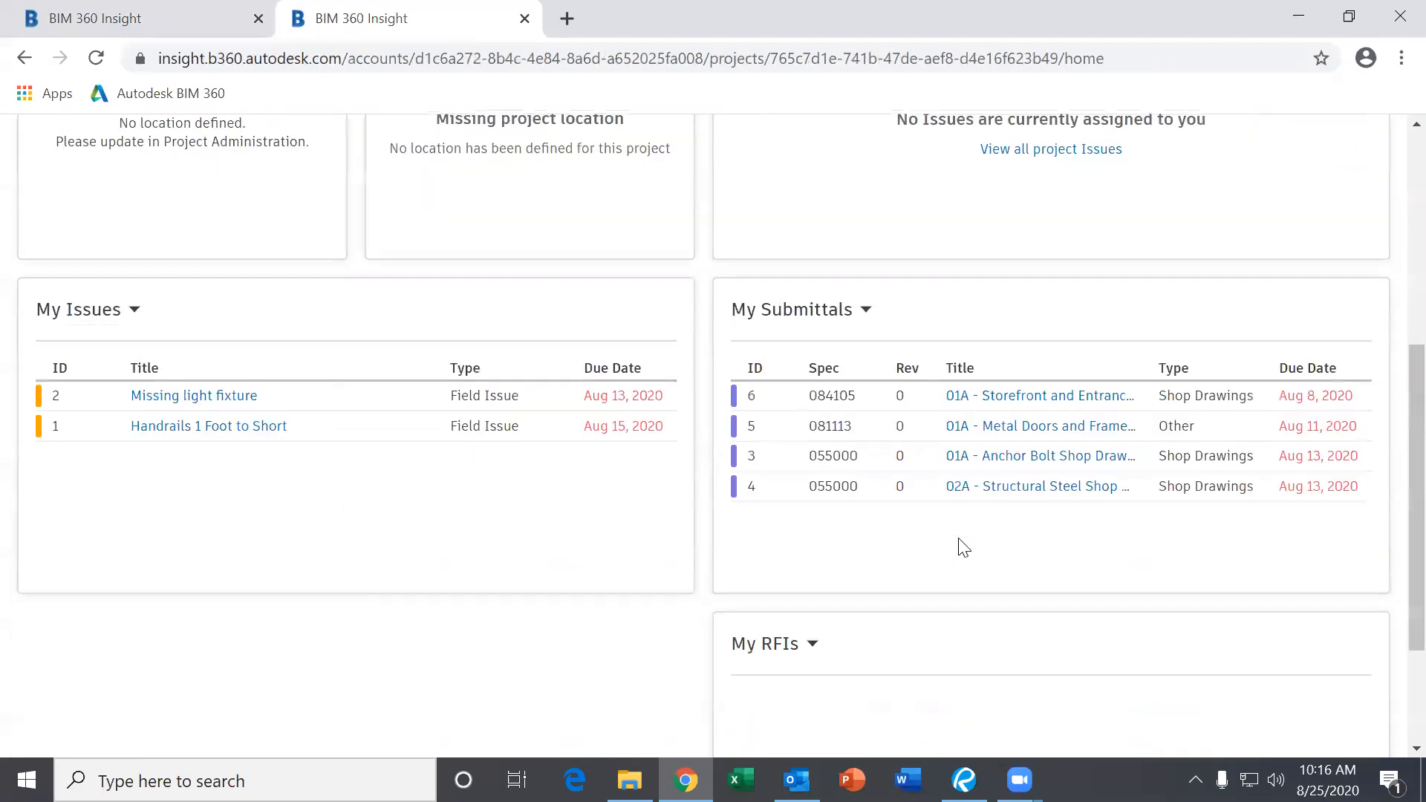
scroll(969, 575, "up", 5)
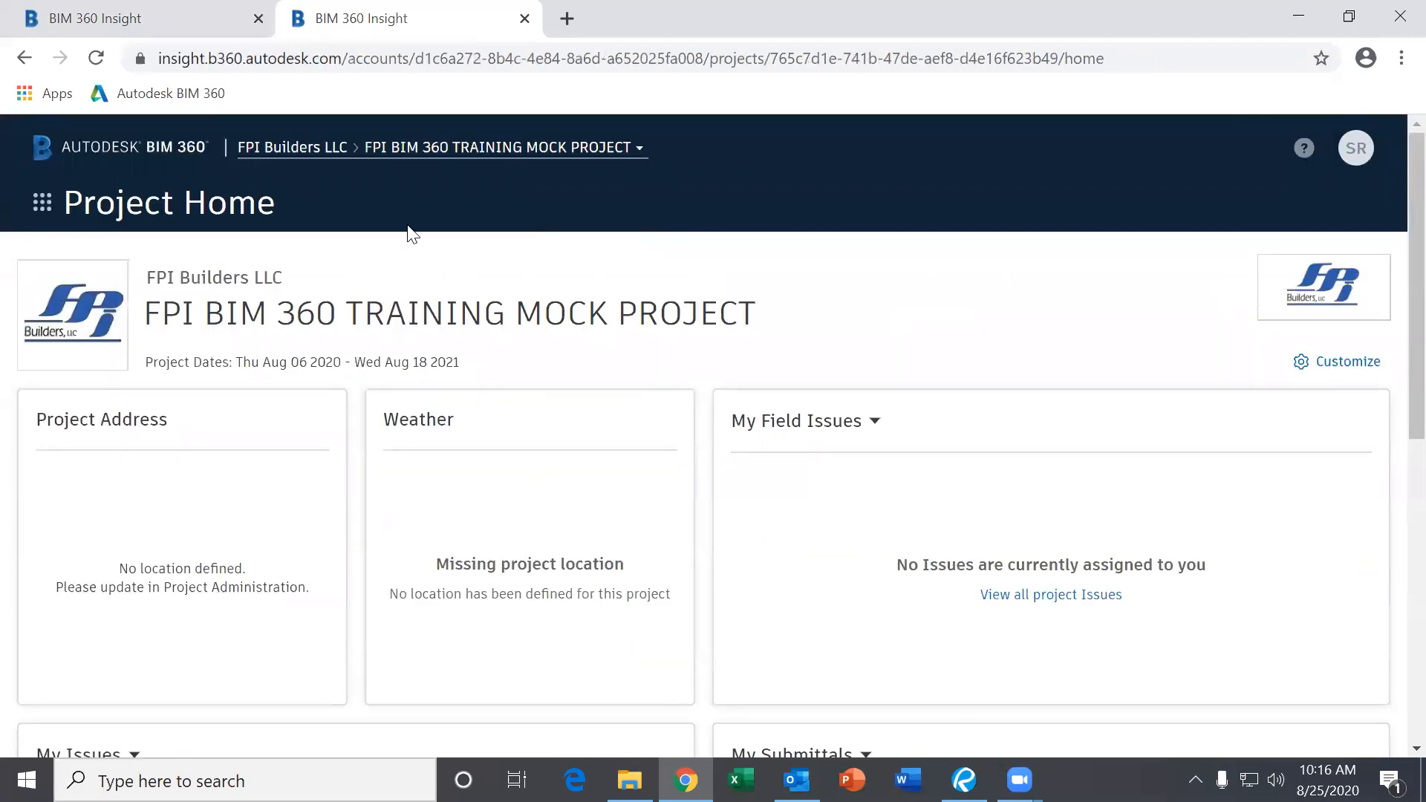
scroll(894, 468, "down", 2)
scroll(822, 469, "up", 2)
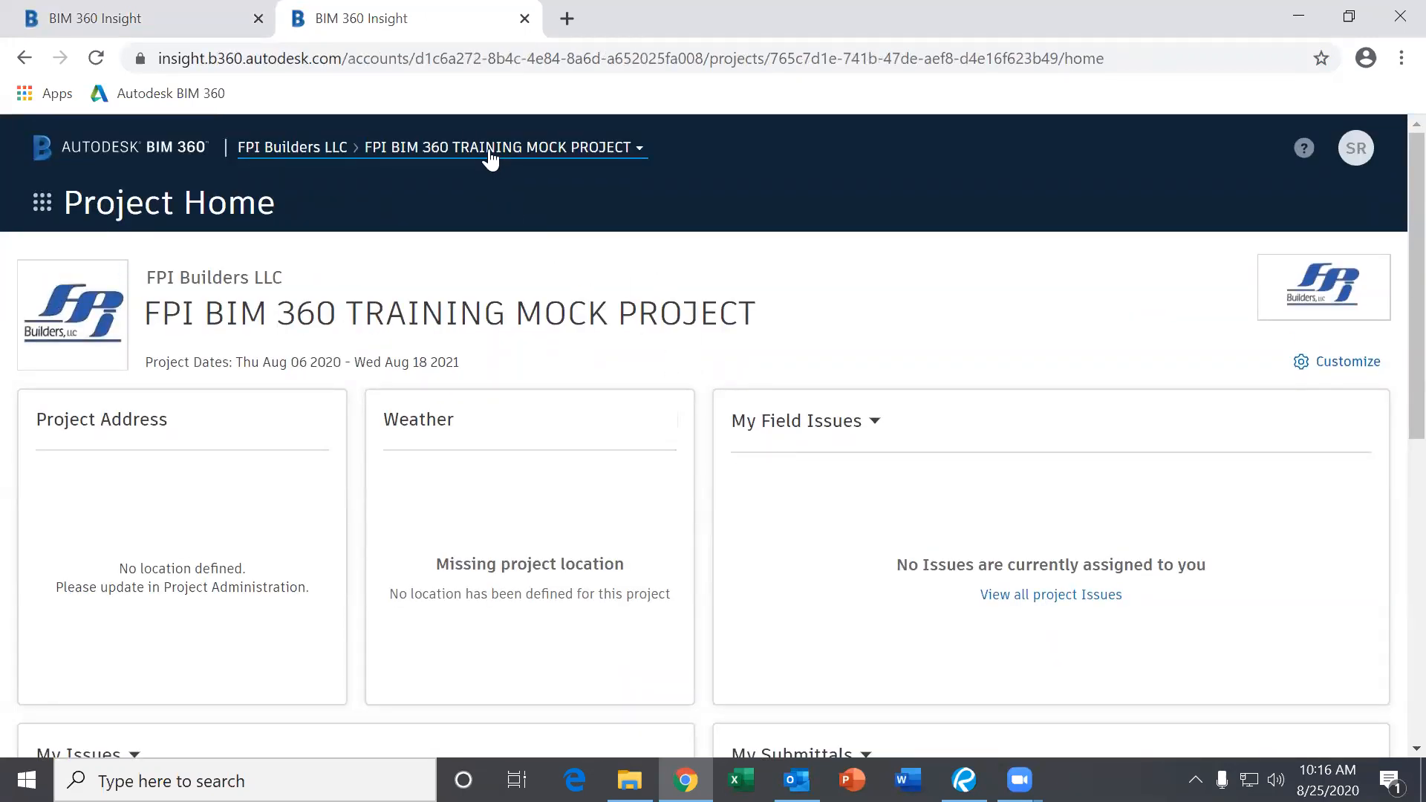
left_click(489, 156)
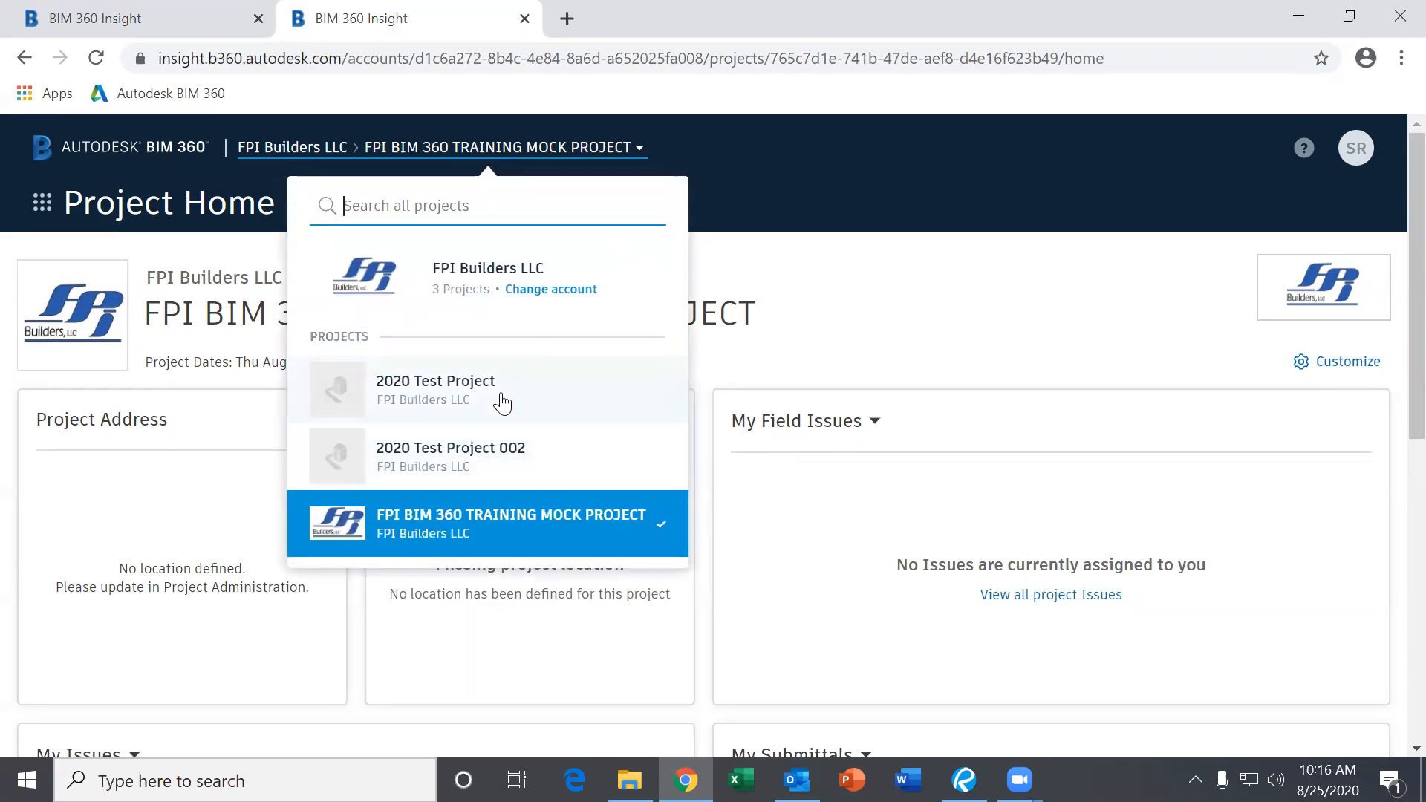
left_click(475, 529)
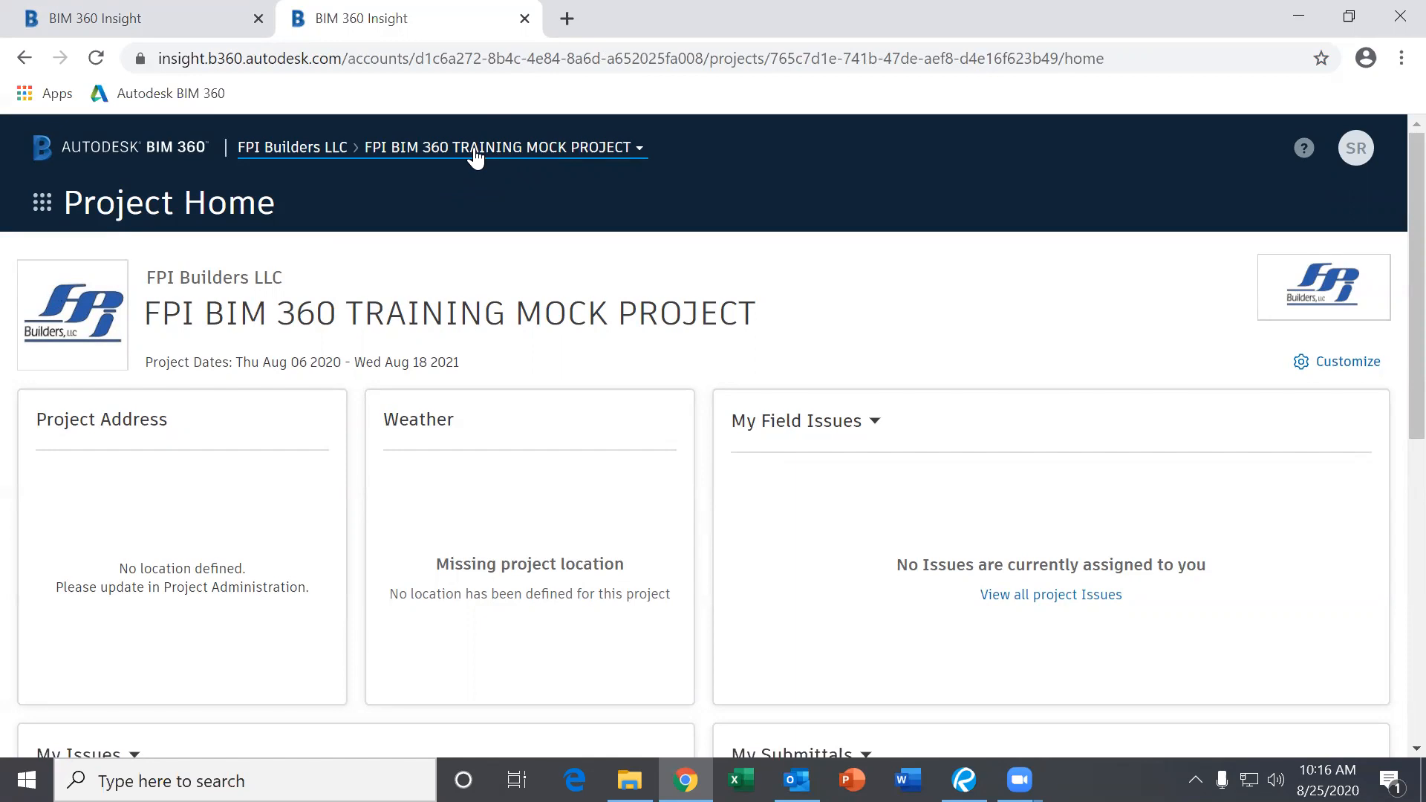
scroll(638, 482, "down", 5)
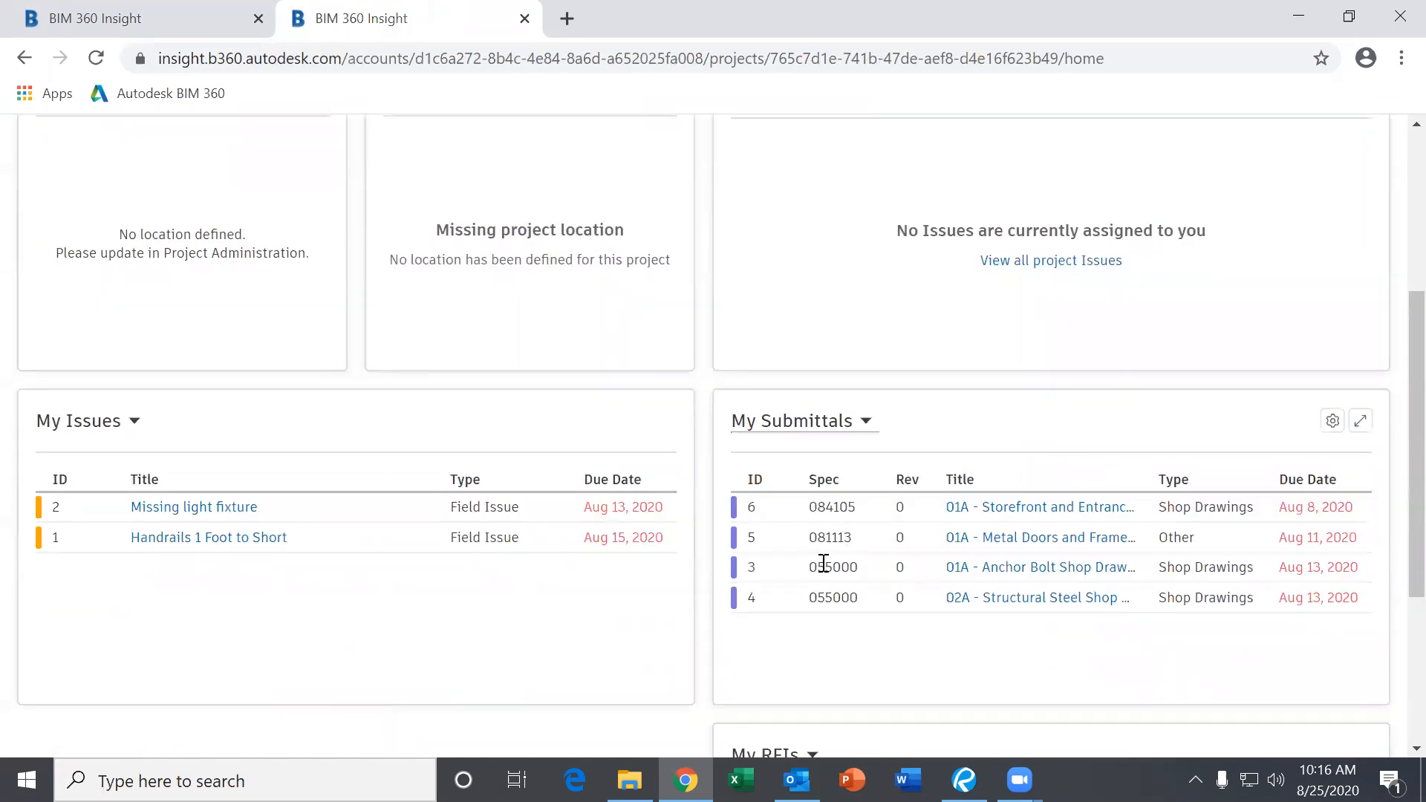
scroll(823, 563, "up", 2)
scroll(654, 529, "up", 2)
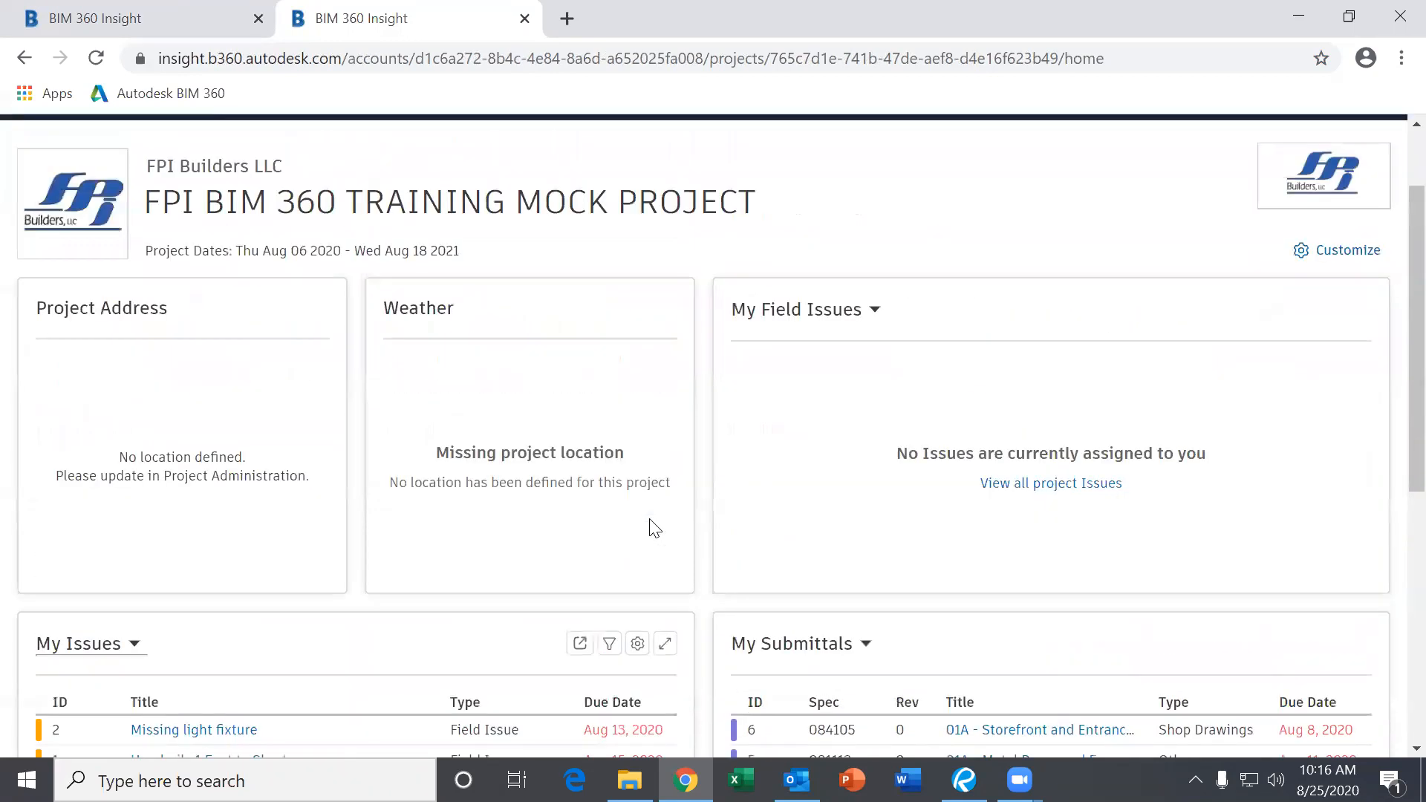
scroll(653, 529, "up", 1)
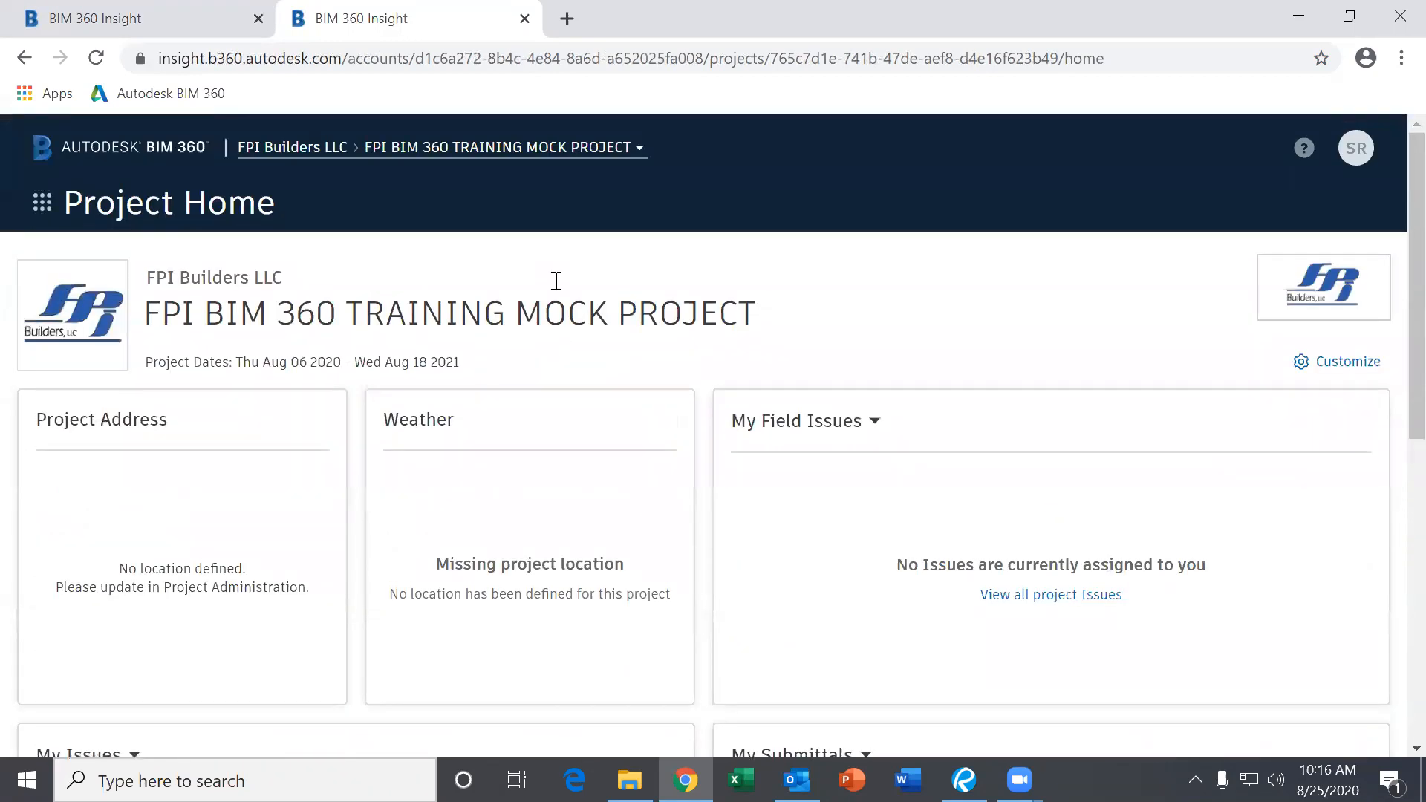
left_click(503, 148)
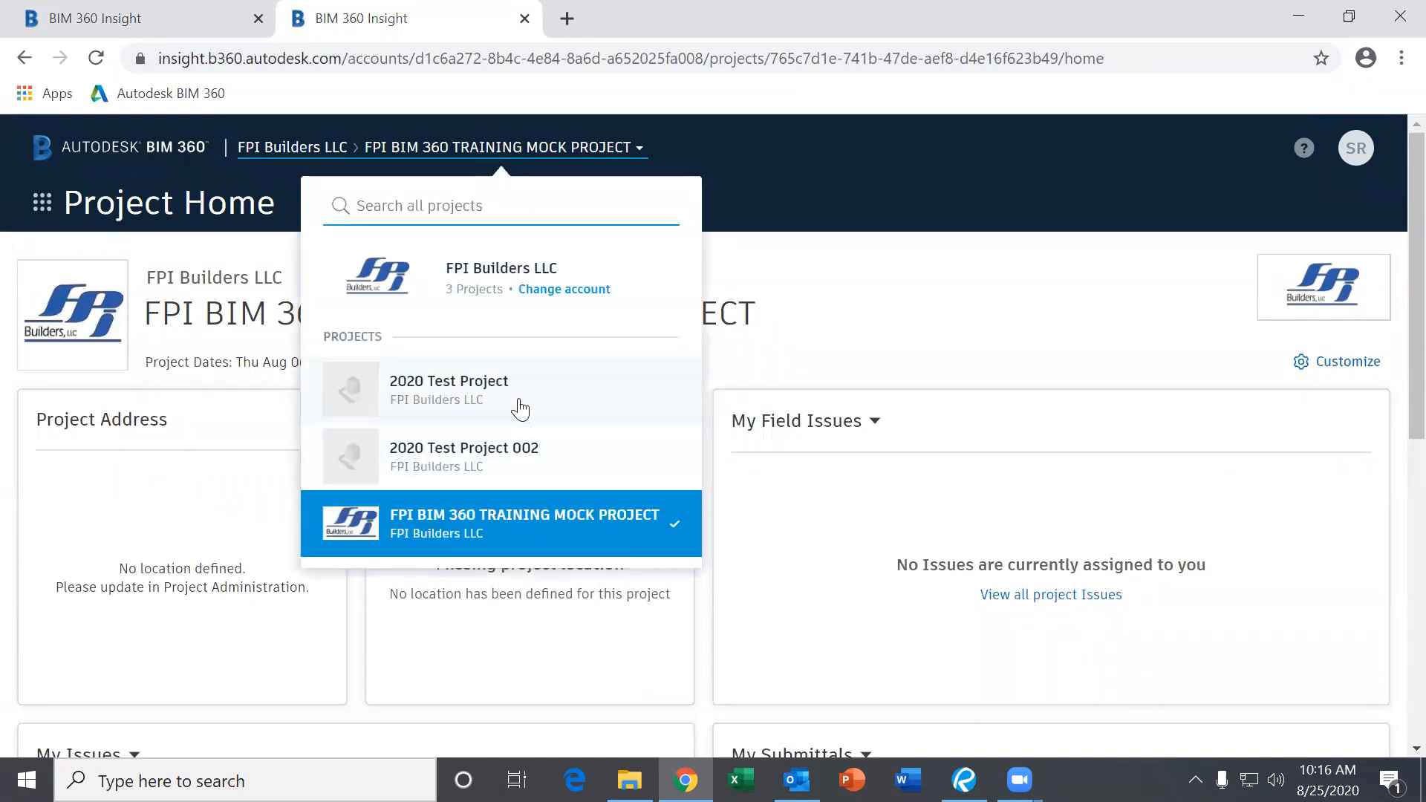
left_click(510, 157)
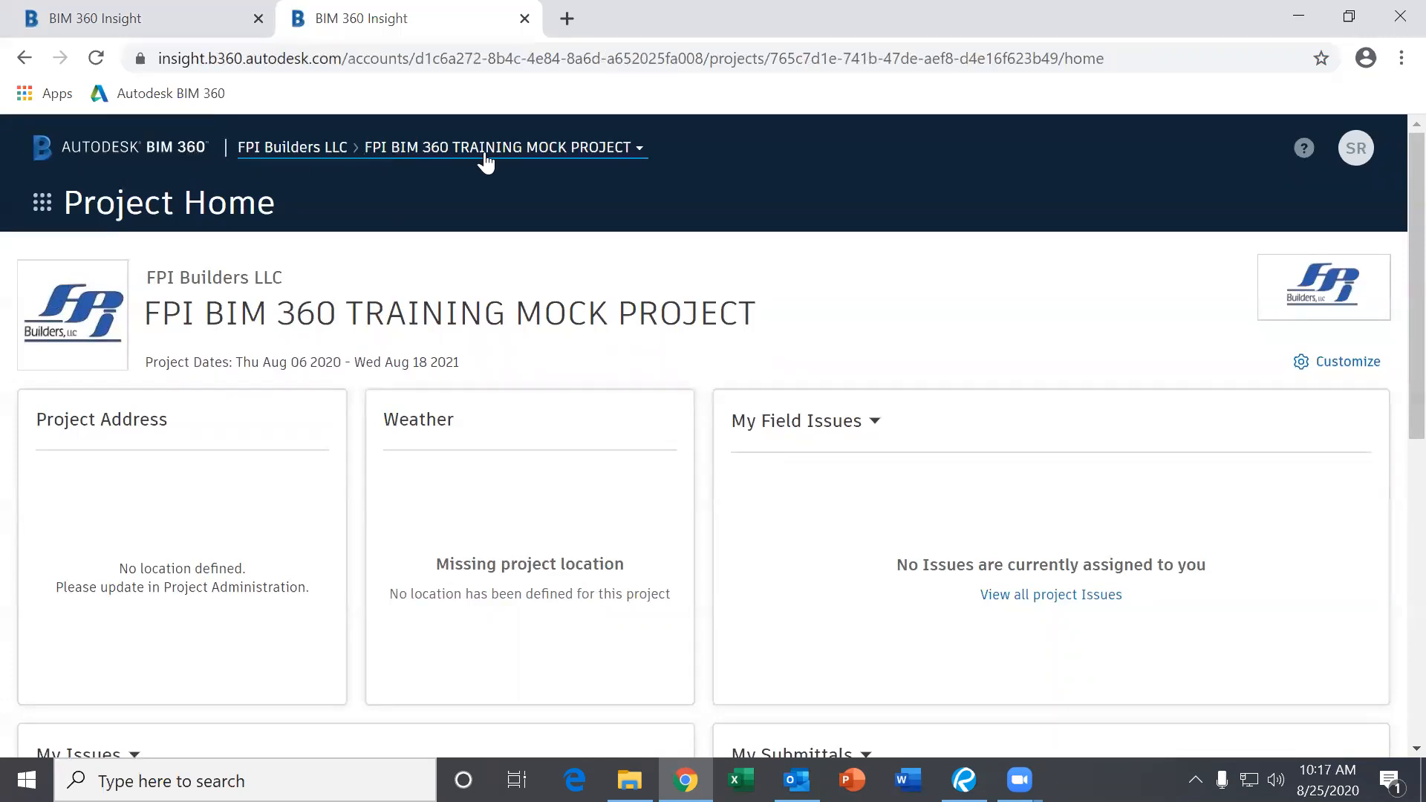
scroll(653, 305, "down", 8)
scroll(705, 338, "up", 8)
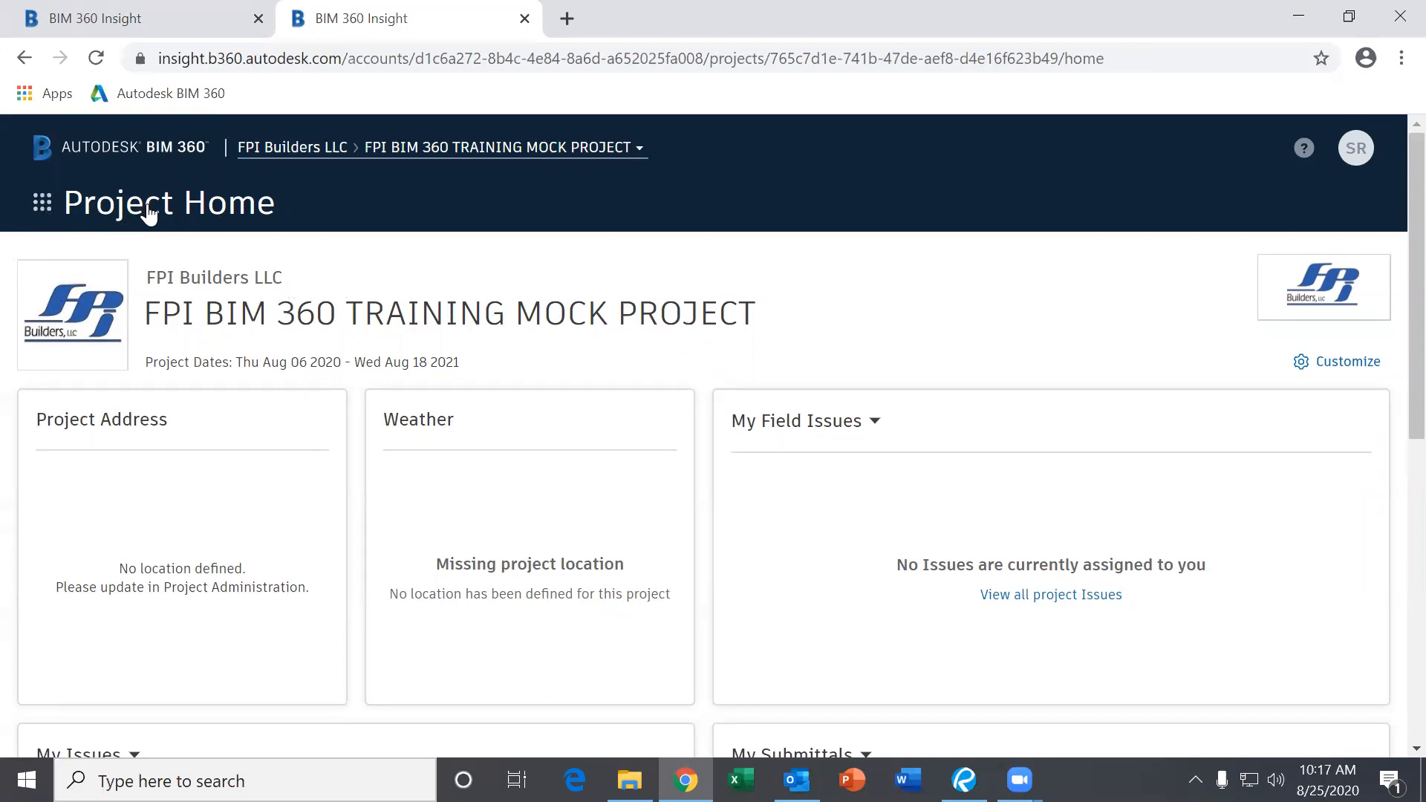
Toggle the apps grid menu a few times, leaving the module list of Project Home, Document, Project and Field Management showing.
left_click(42, 211)
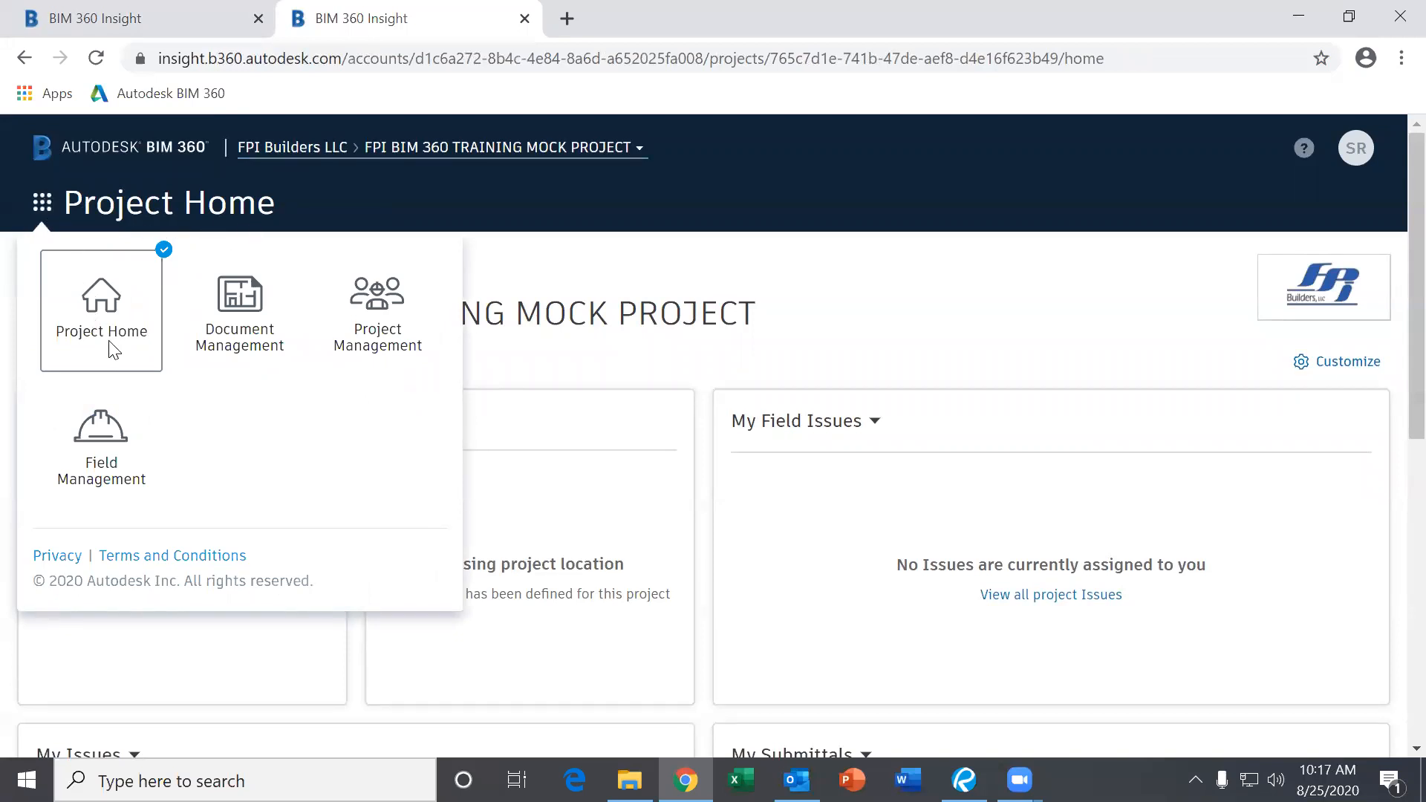
left_click(39, 207)
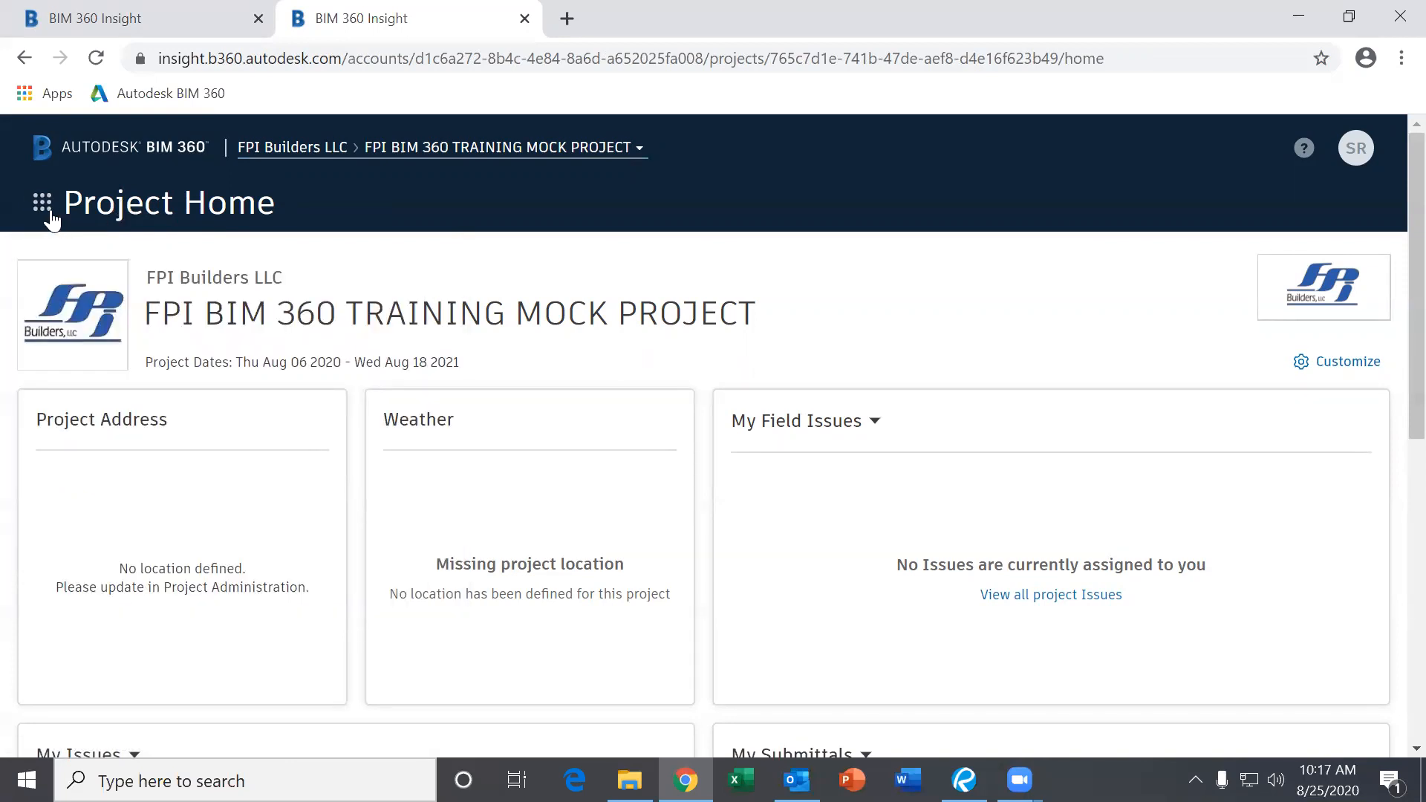
left_click(42, 211)
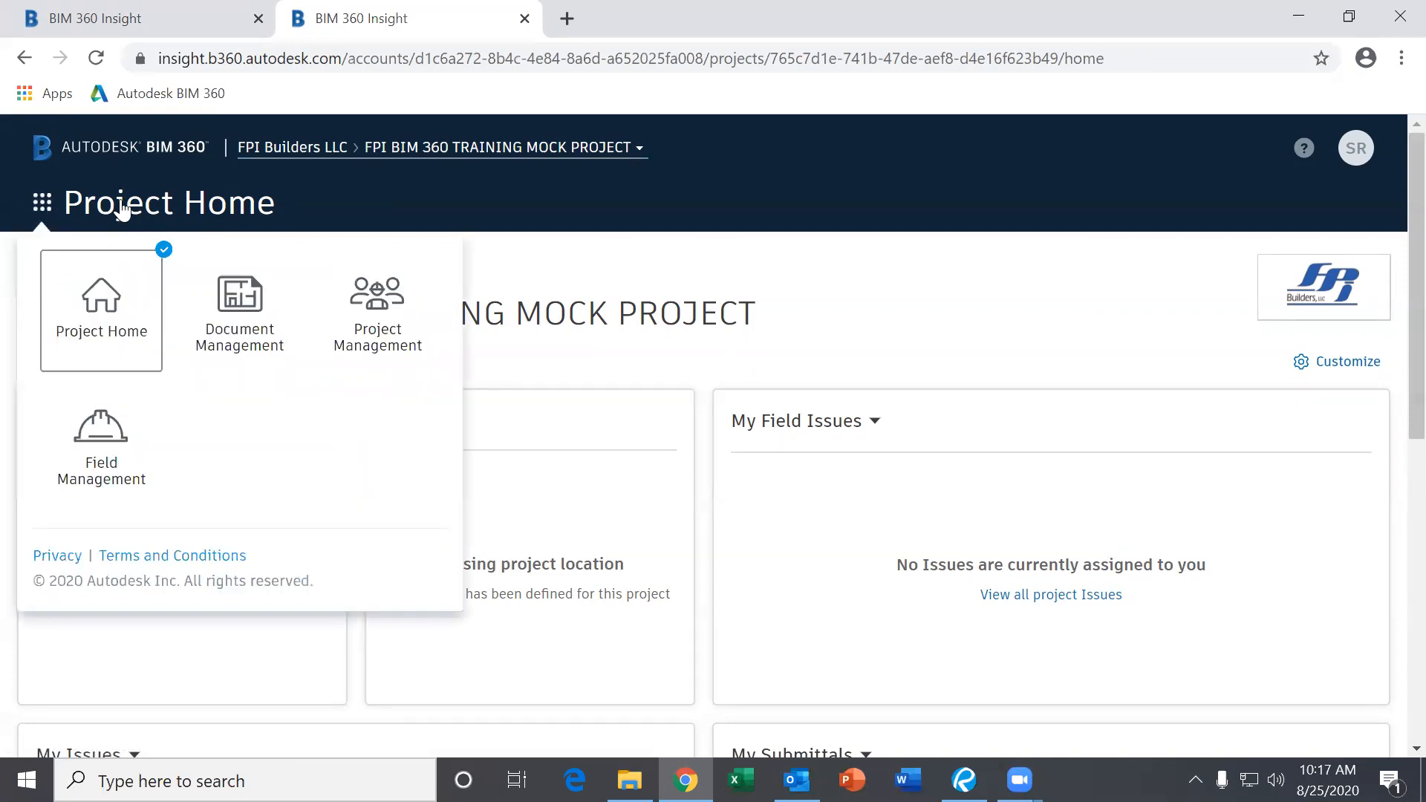
left_click(42, 207)
left_click(42, 211)
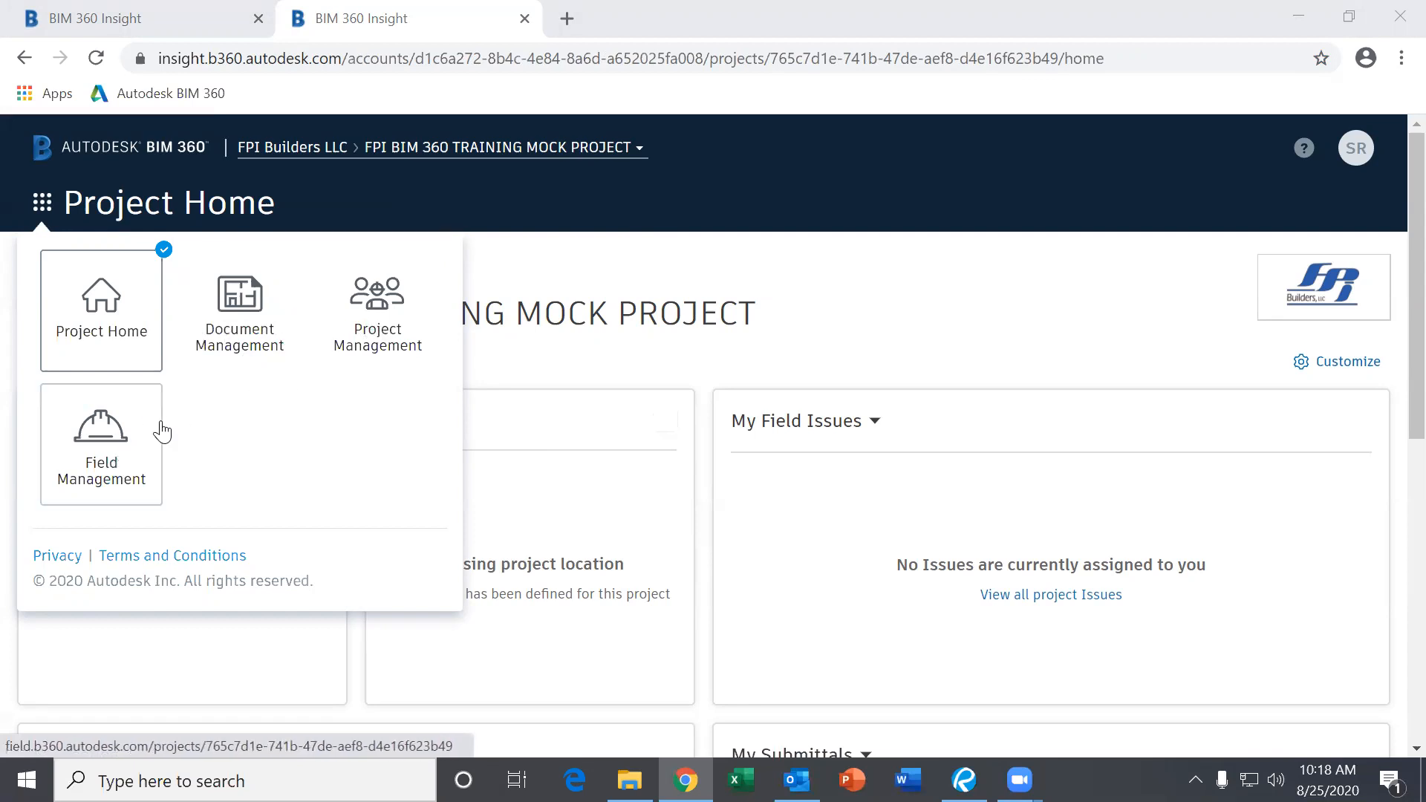
Enter Document Management and open Plans > Pathway Church > 02. ARCHITECTURAL with its 14 sheets.
left_click(231, 335)
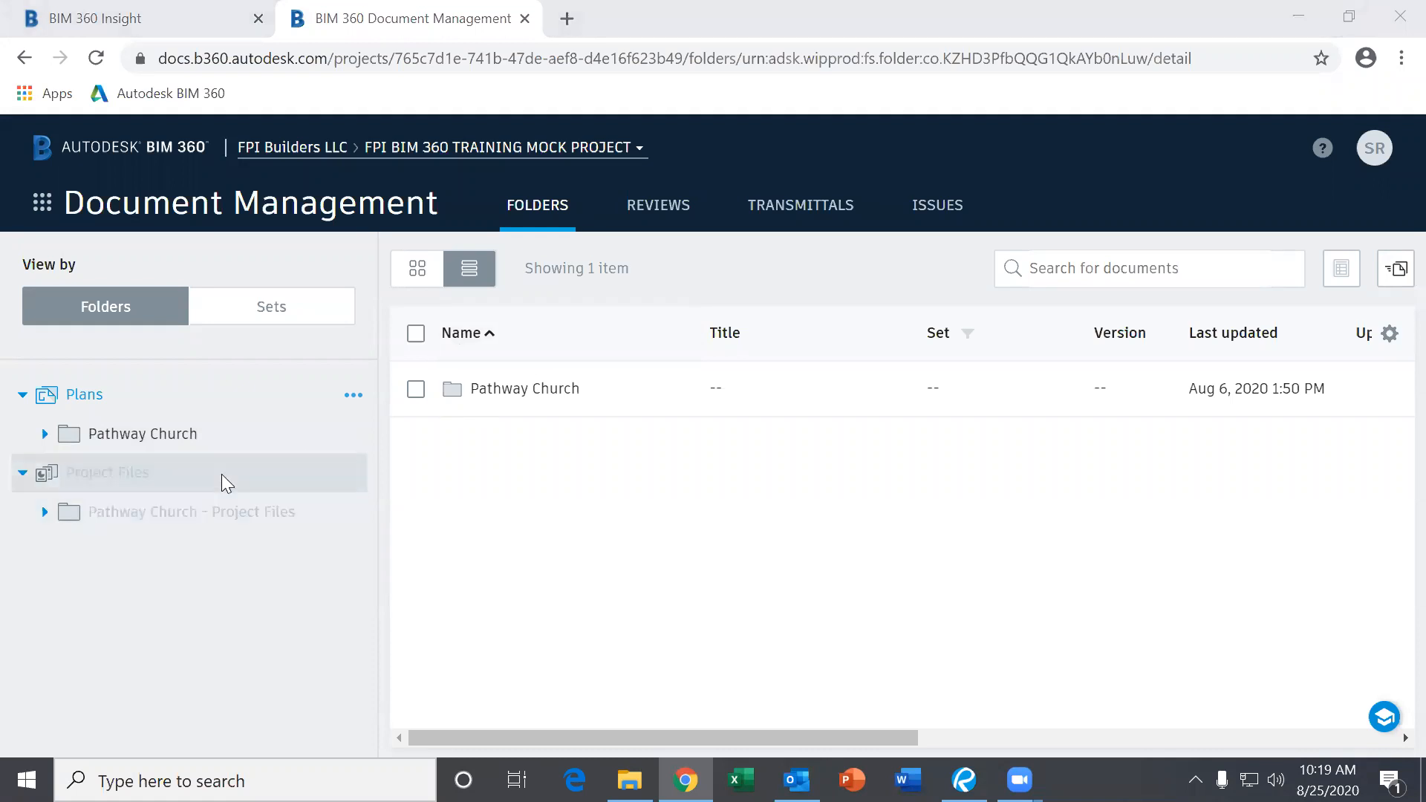
mouse_move(222, 473)
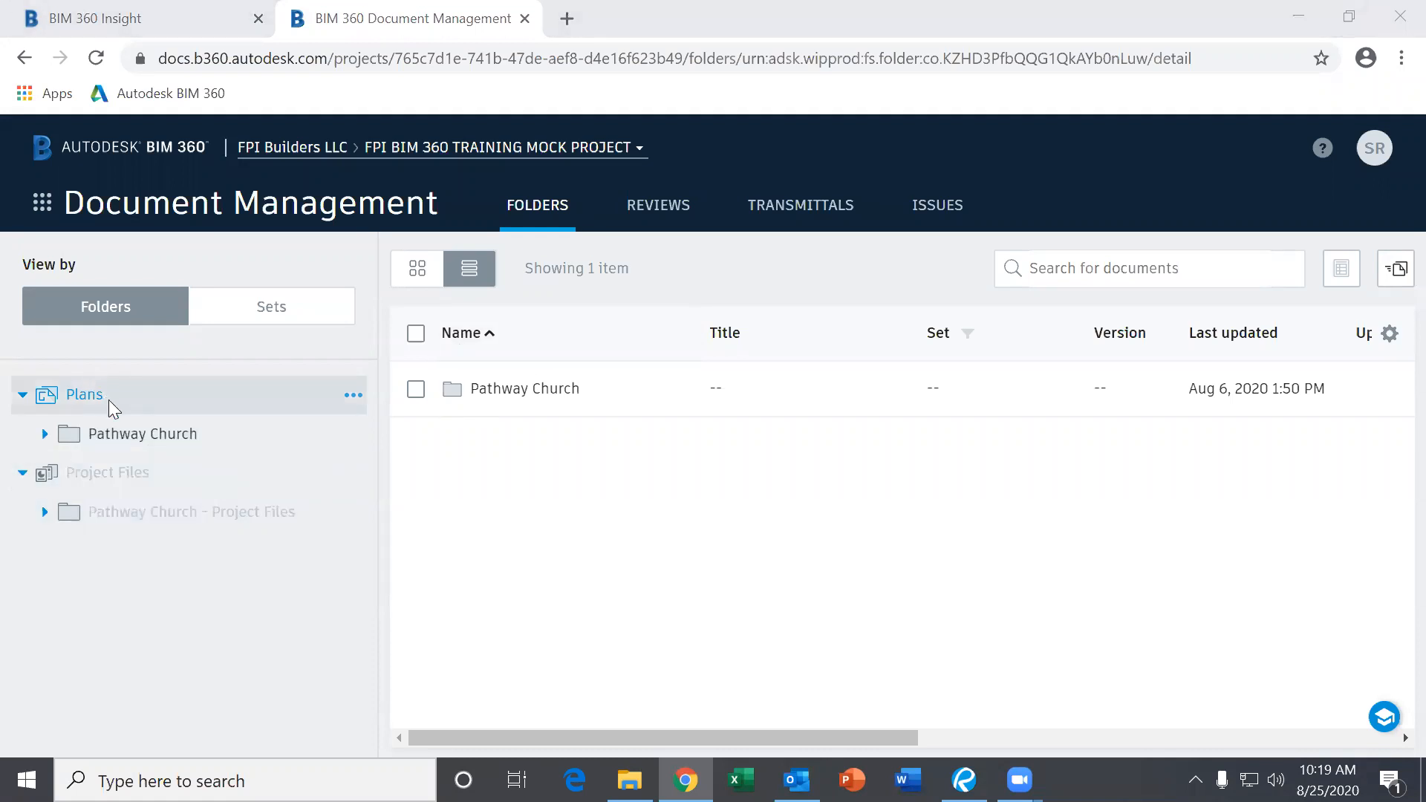
left_click(44, 434)
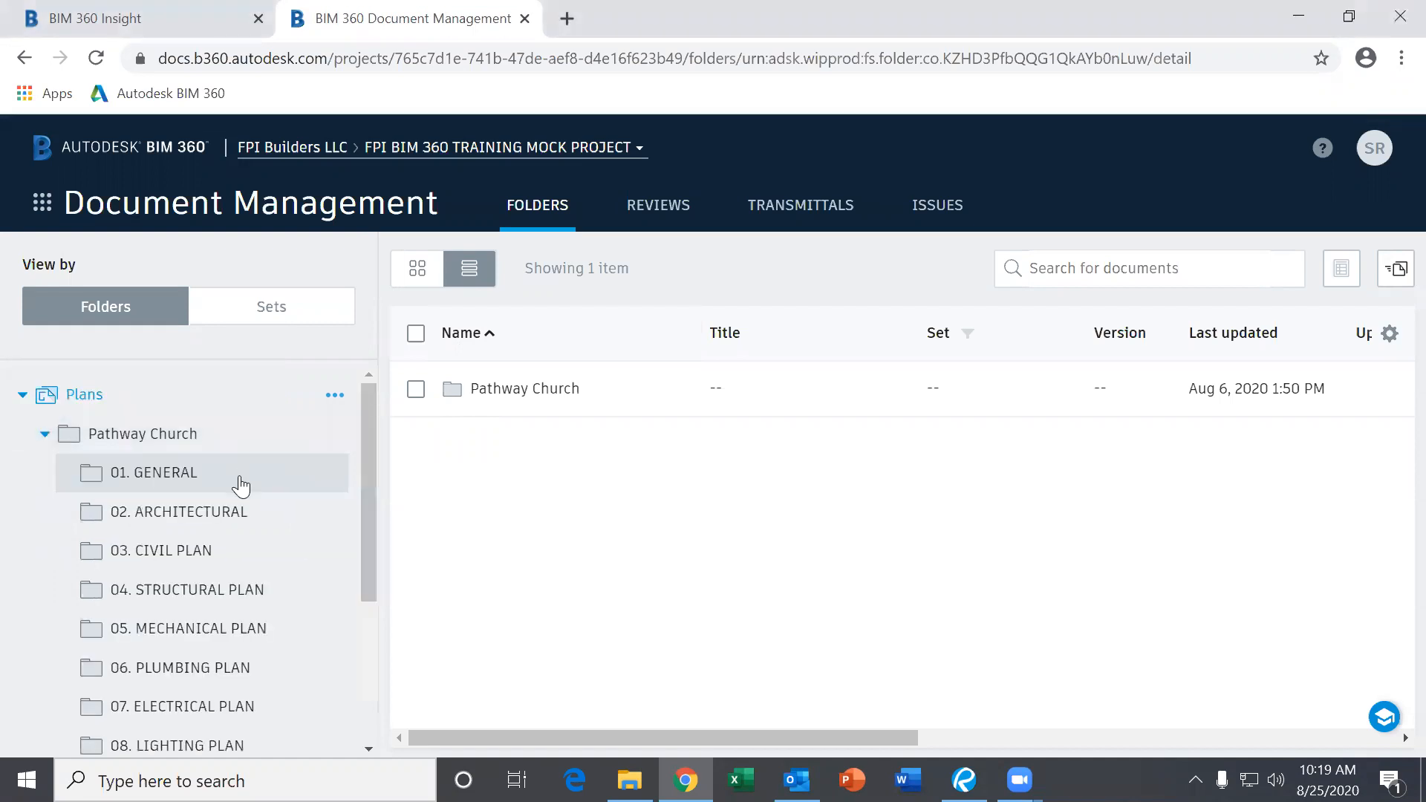
scroll(236, 490, "down", 2)
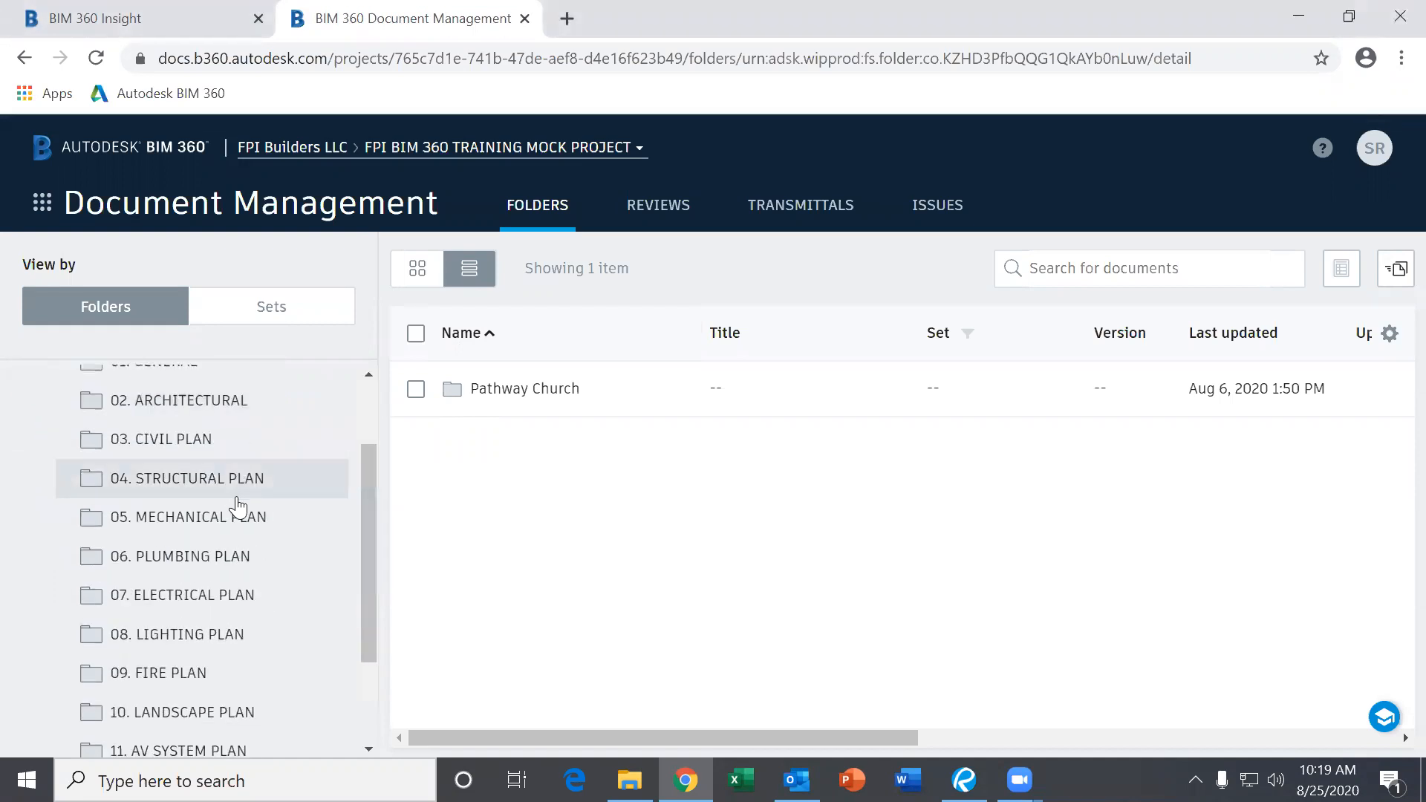
scroll(237, 508, "up", 2)
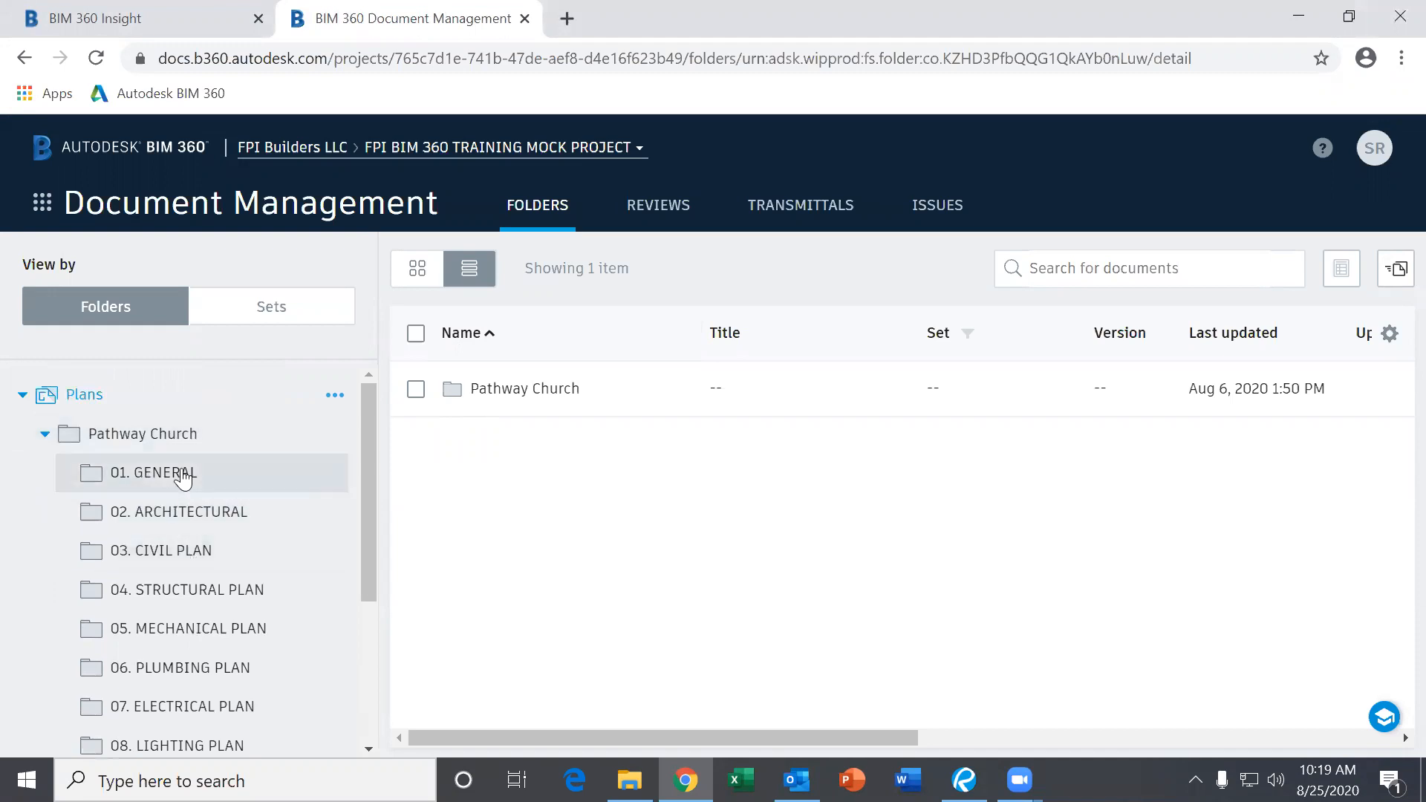
left_click(160, 519)
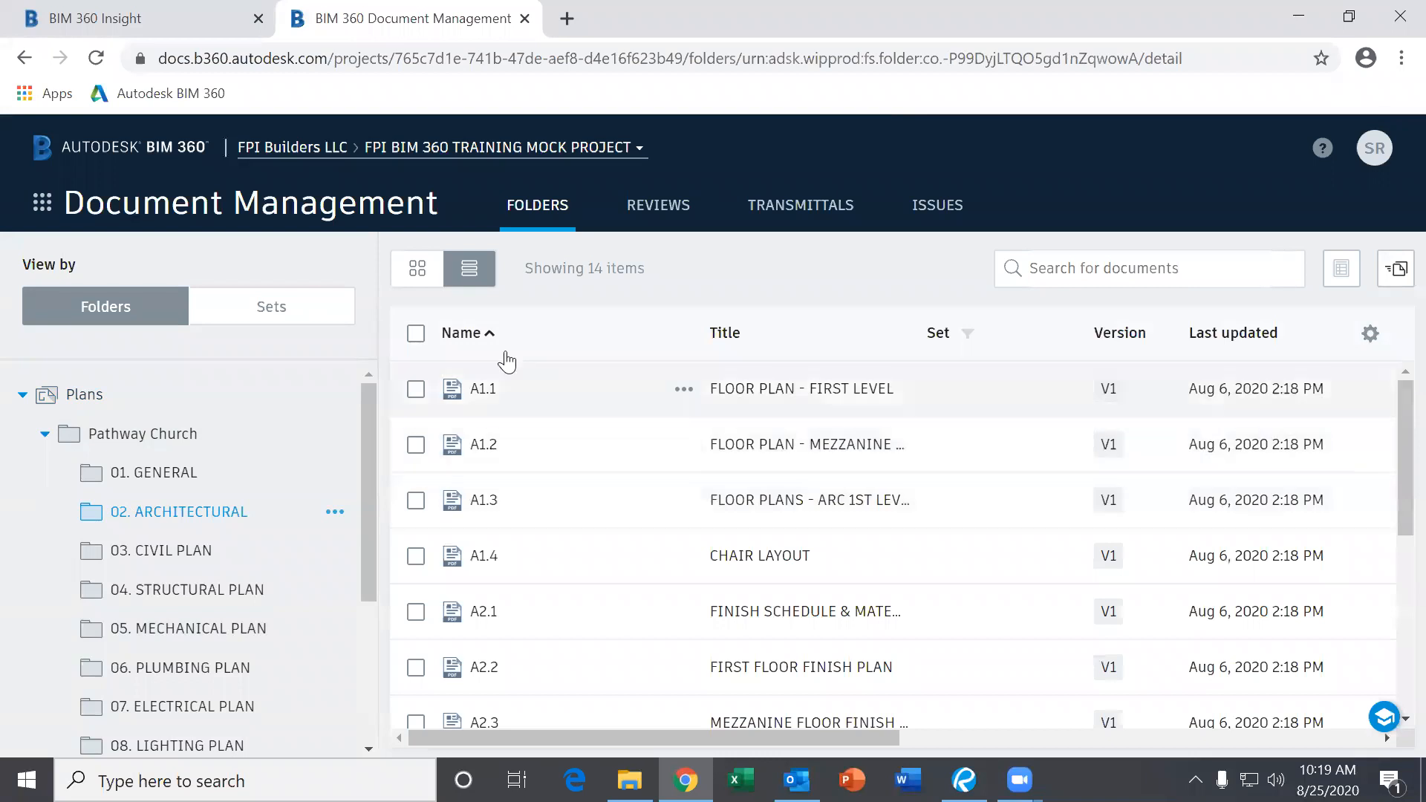
Switch the architectural sheets to thumbnail view and open sheet A1.1 in the viewer.
left_click(416, 276)
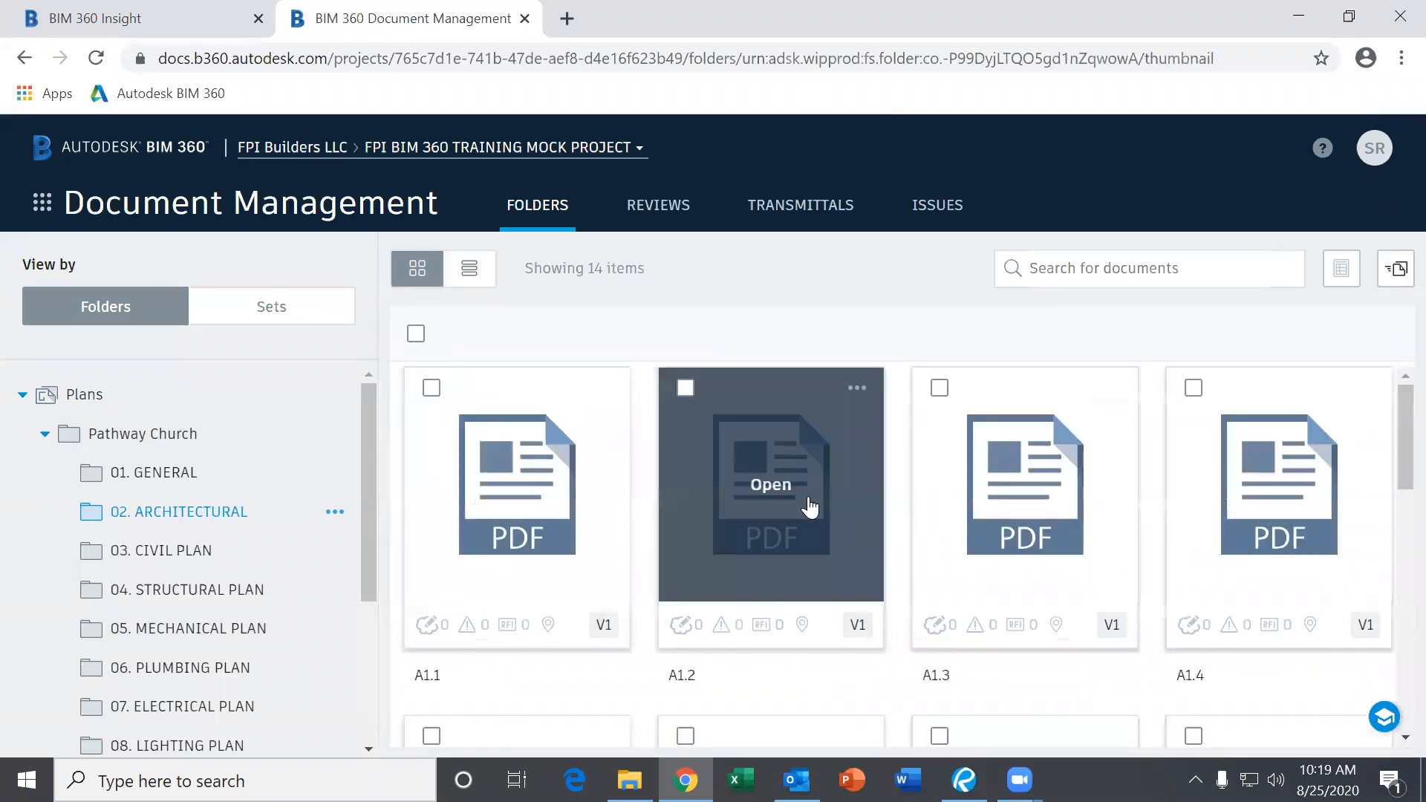
scroll(1039, 515, "down", 4)
scroll(818, 486, "up", 4)
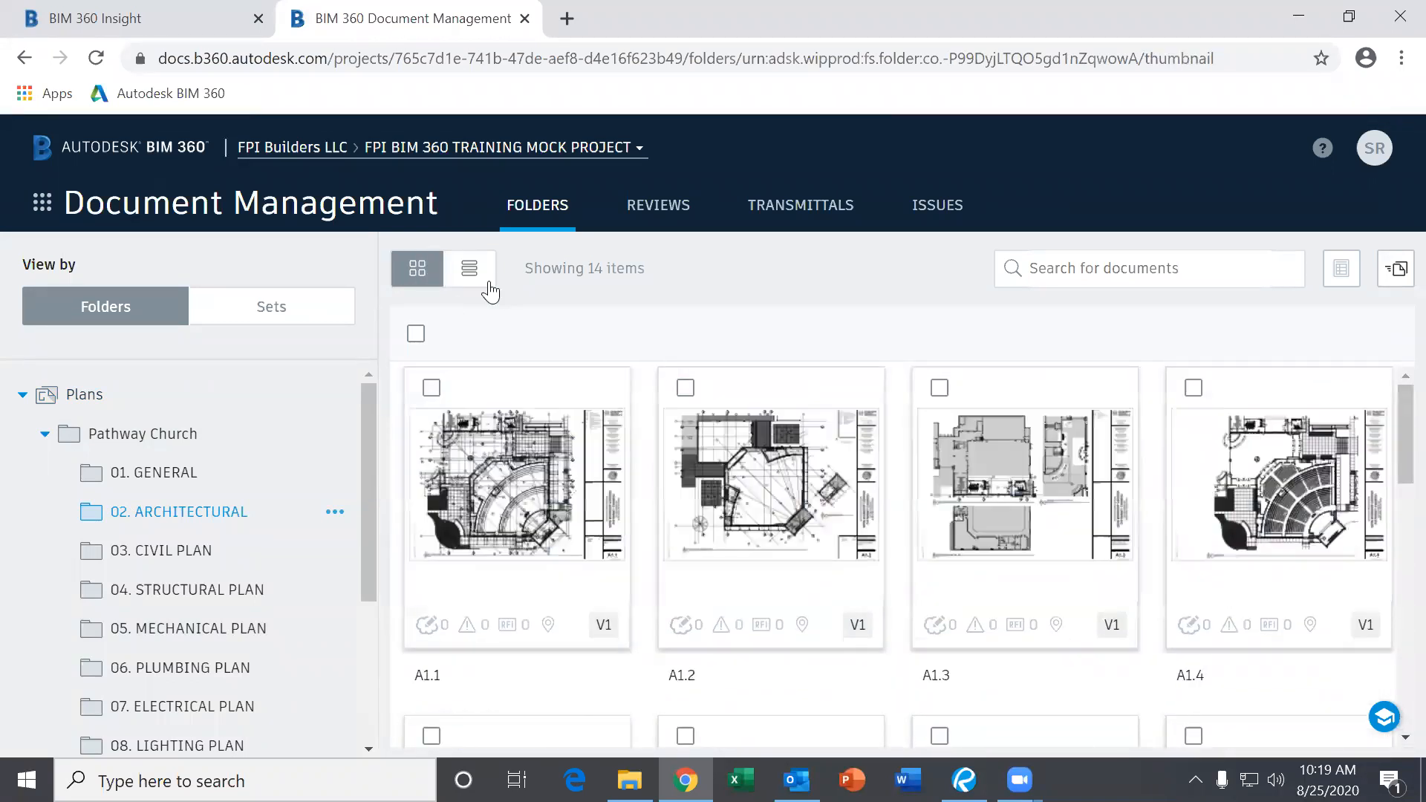
left_click(475, 279)
left_click(419, 277)
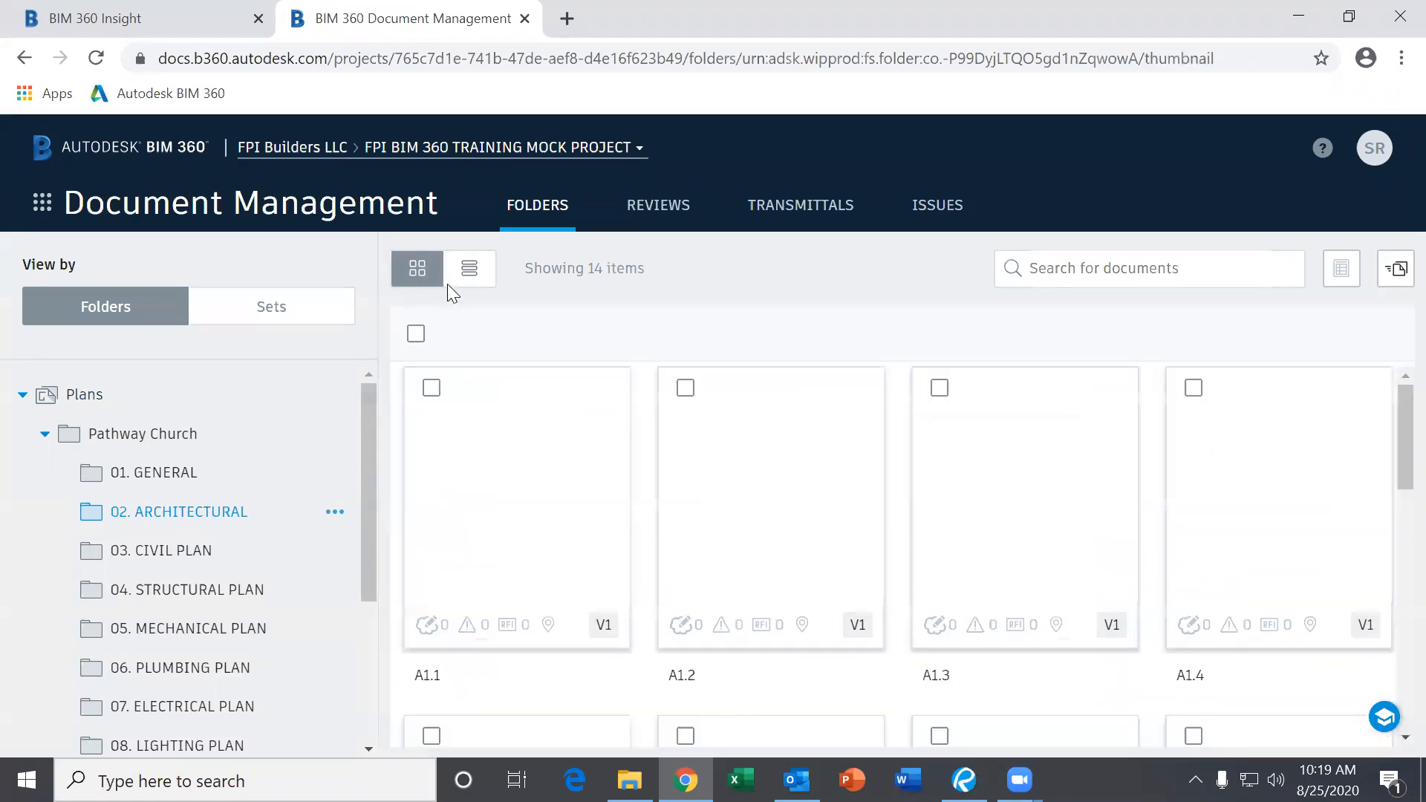
scroll(875, 528, "down", 9)
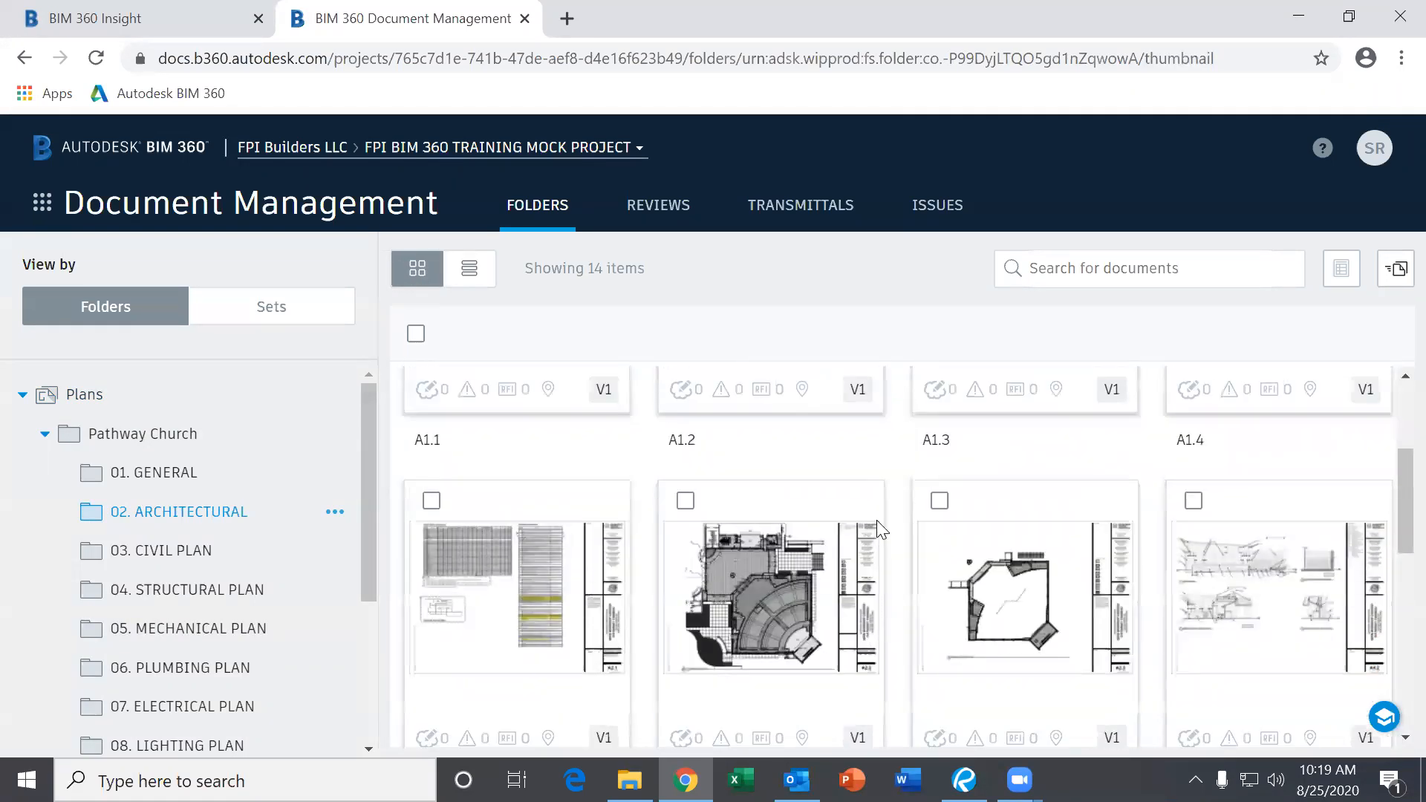
scroll(880, 541, "up", 9)
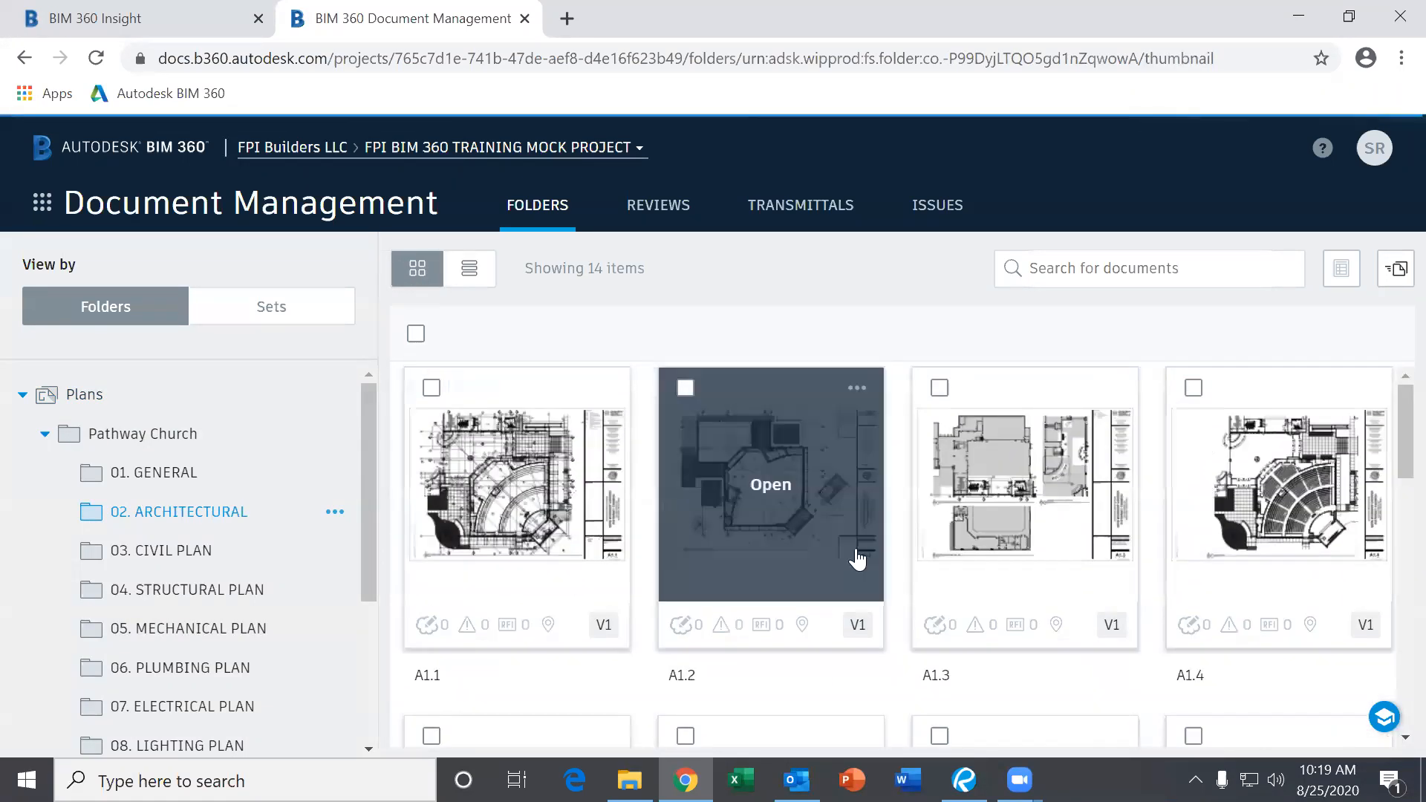
left_click(556, 520)
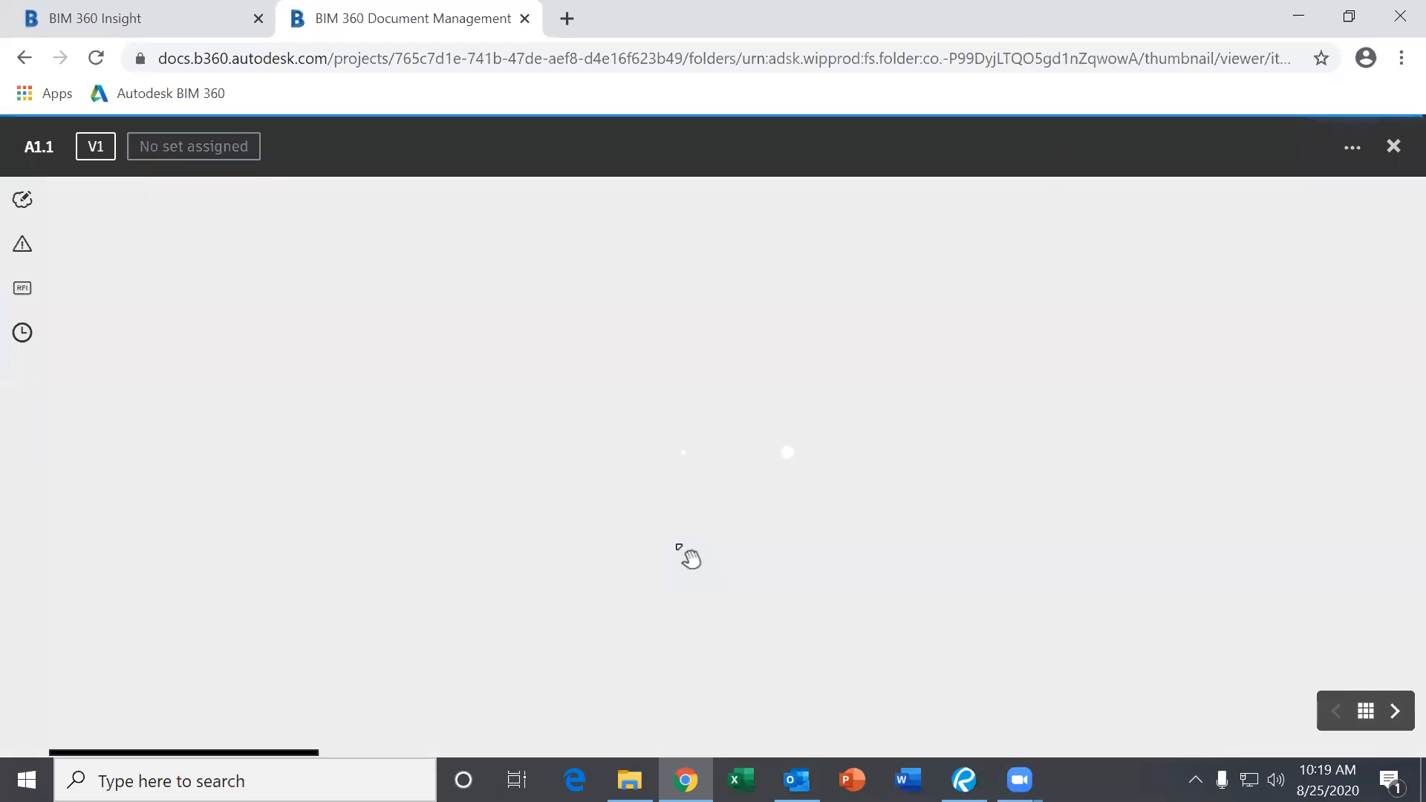
Zoom and pan across the A1.1 floor plan to check the red cloud and freehand markups.
scroll(724, 553, "up", 4)
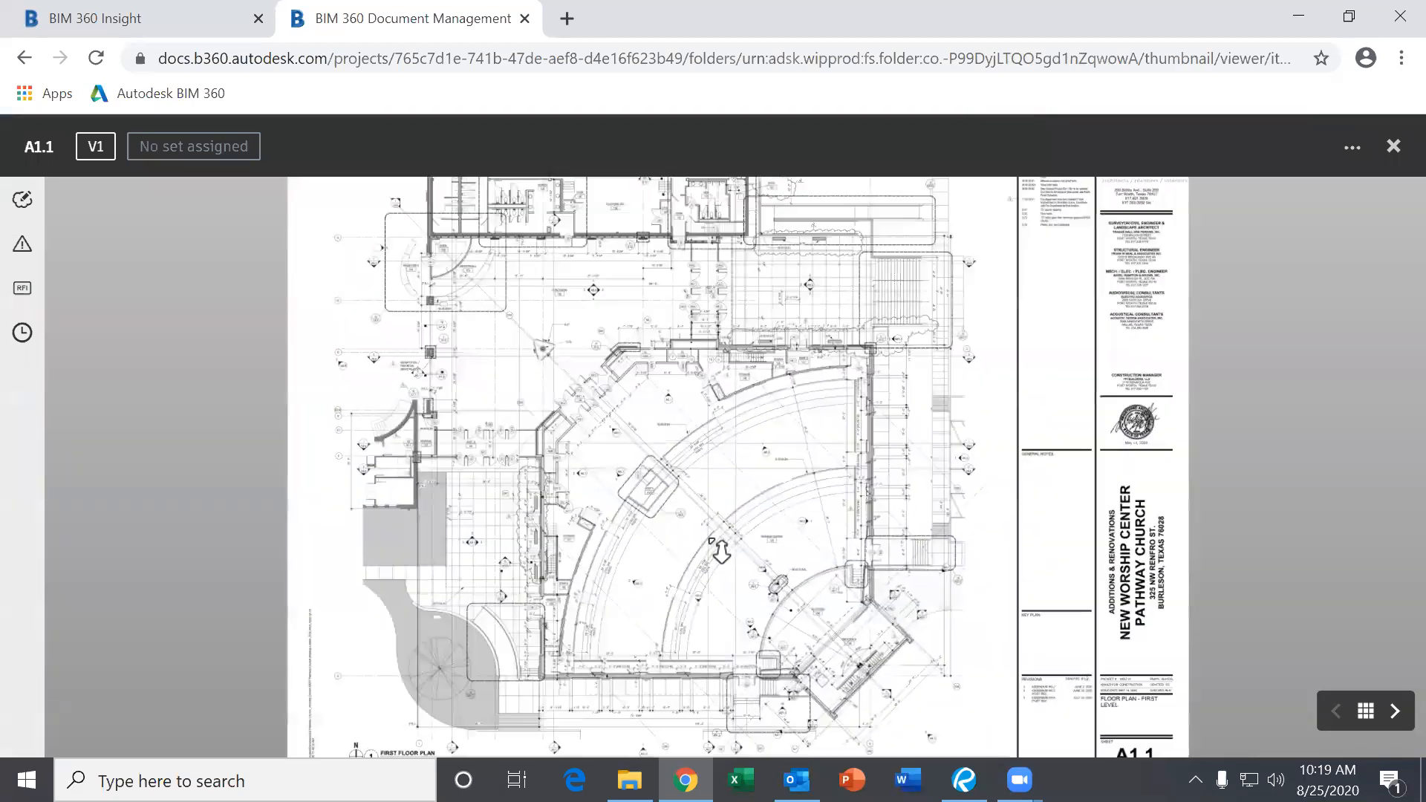
scroll(720, 549, "up", 3)
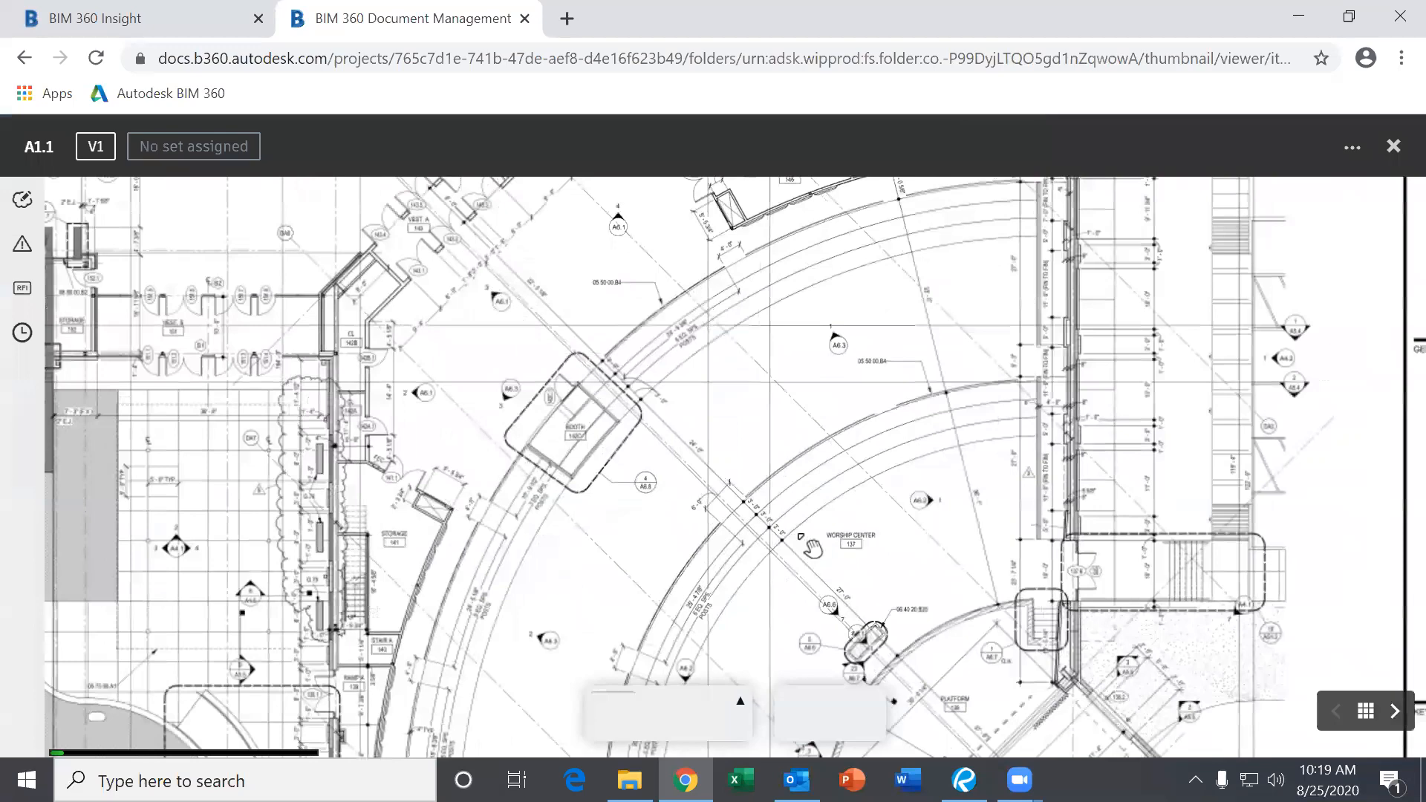
scroll(801, 546, "up", 3)
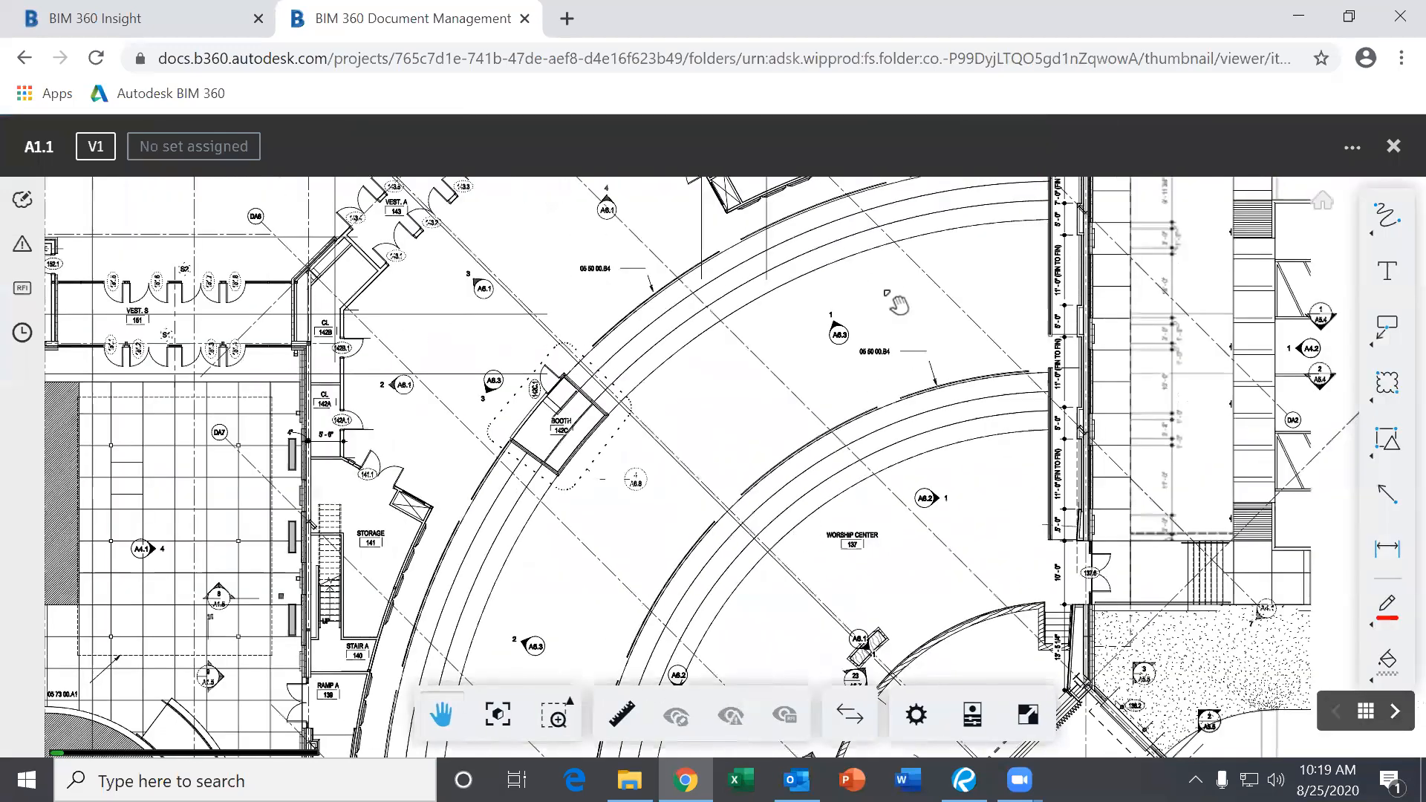
left_click_drag(1055, 275, 530, 508)
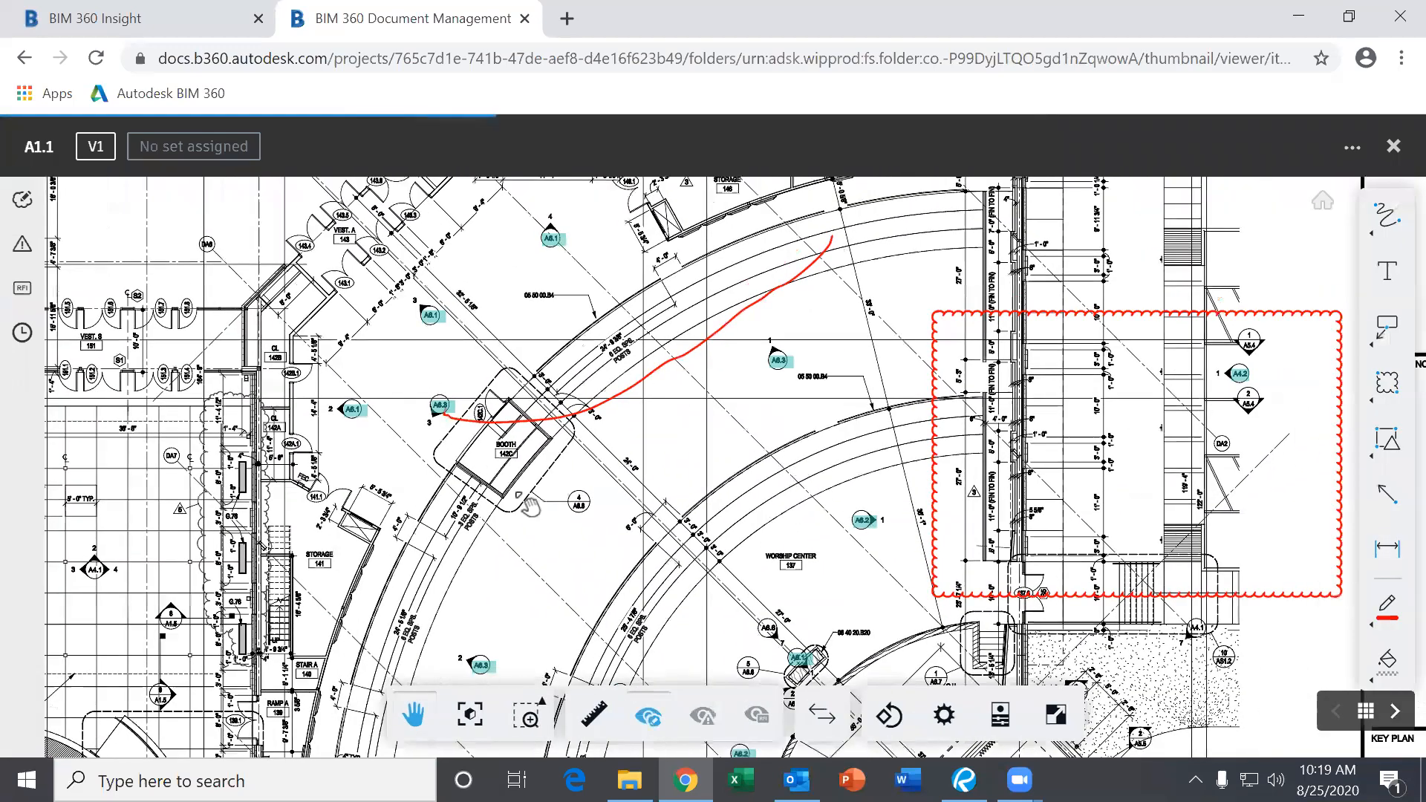
left_click_drag(613, 376, 905, 402)
left_click_drag(571, 403, 788, 252)
left_click_drag(767, 488, 800, 456)
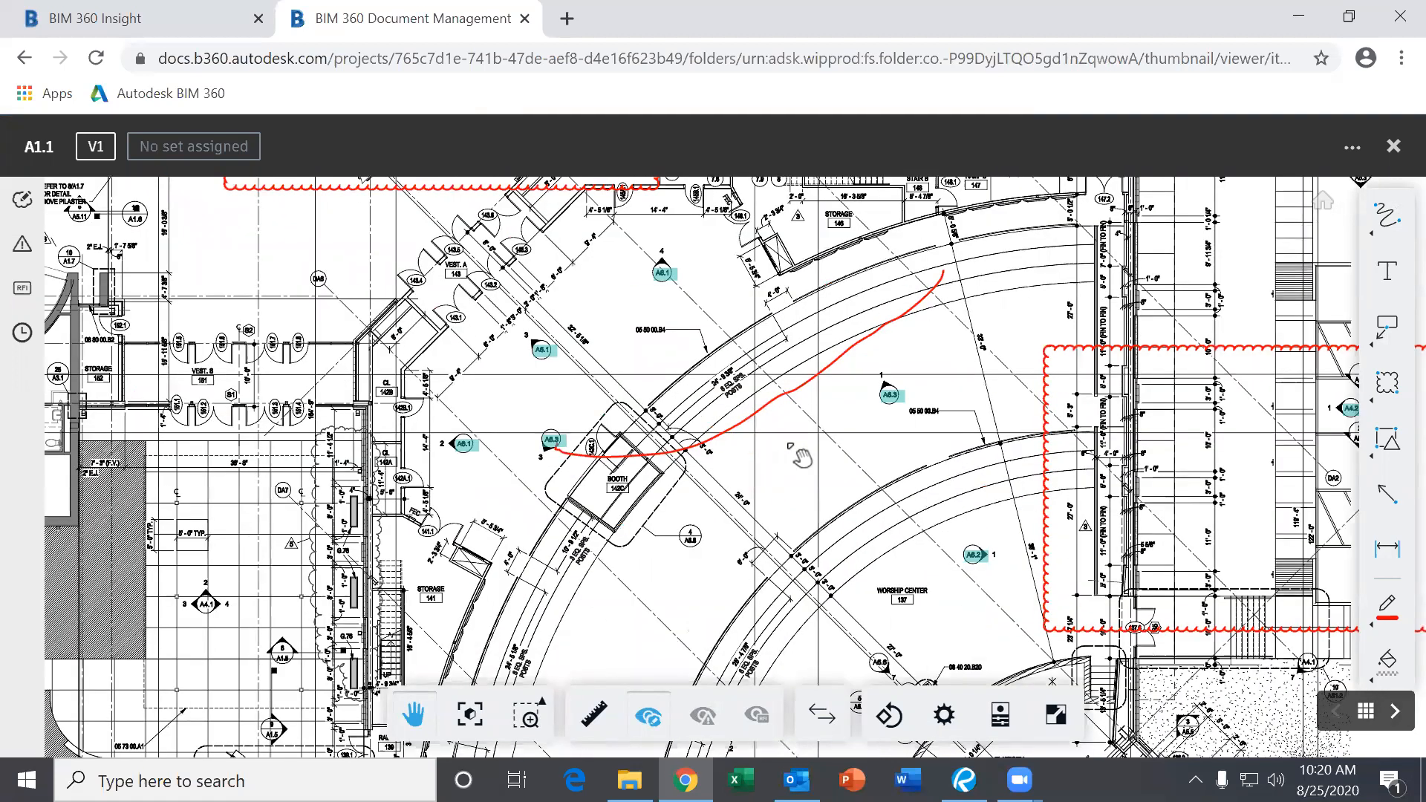
left_click_drag(805, 462, 768, 486)
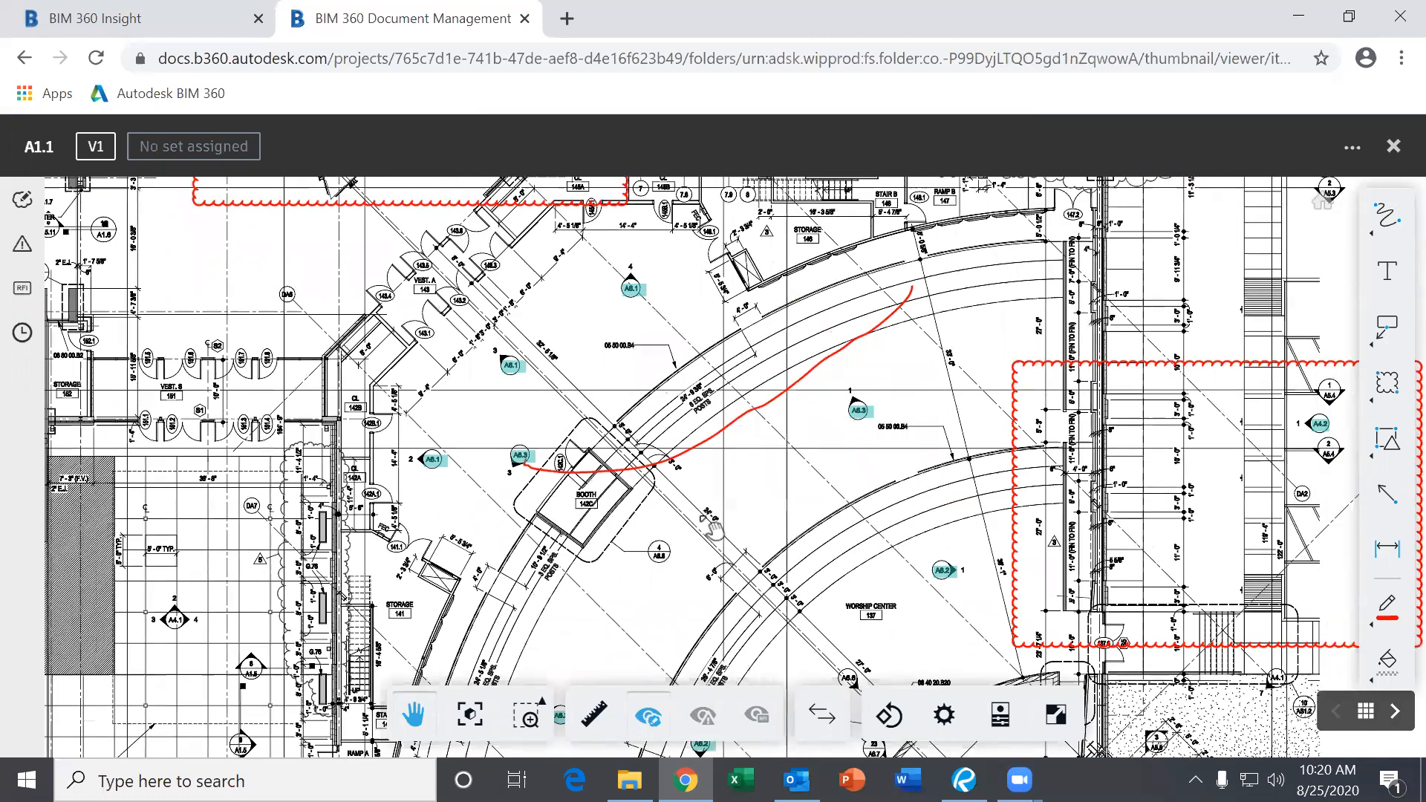
left_click_drag(1159, 338, 1271, 390)
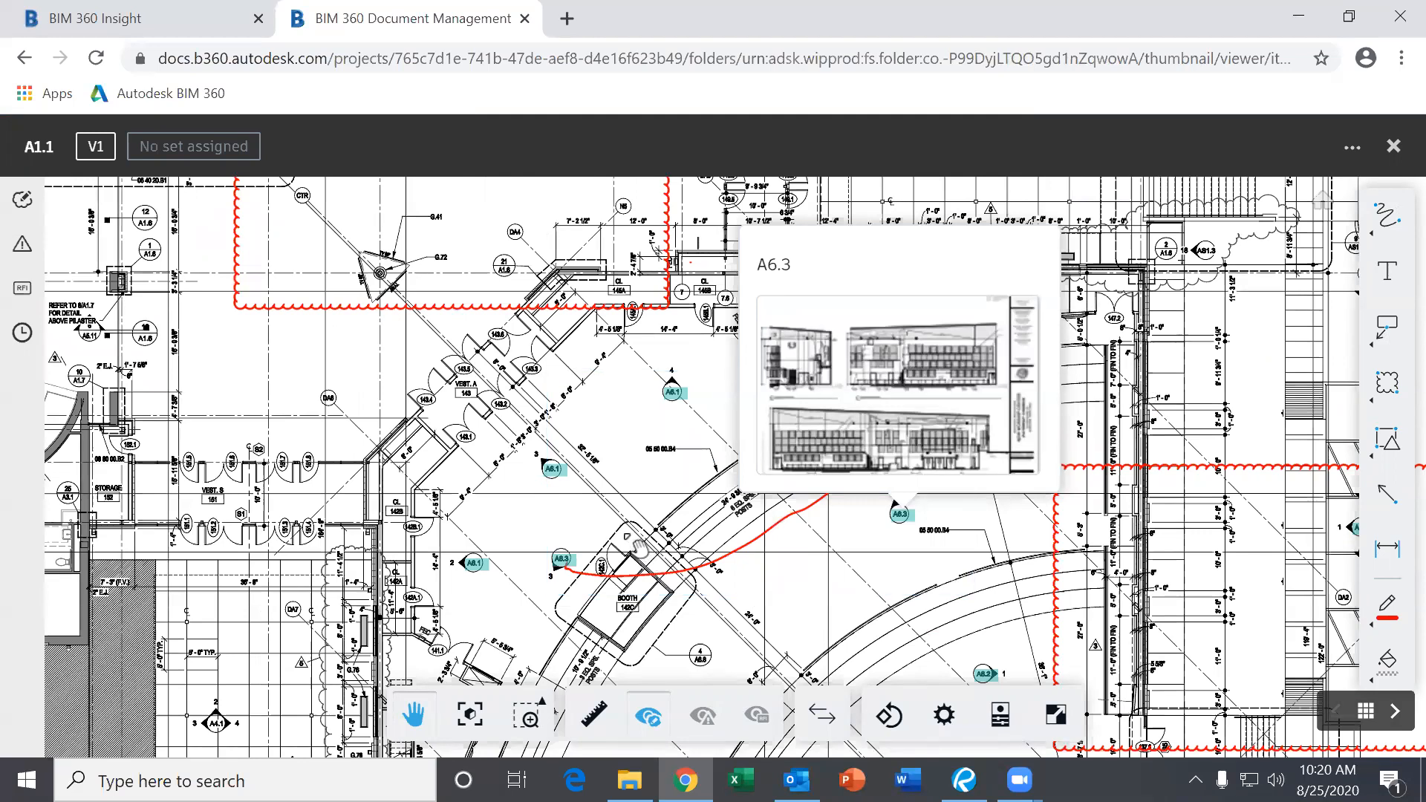
left_click_drag(615, 498, 750, 398)
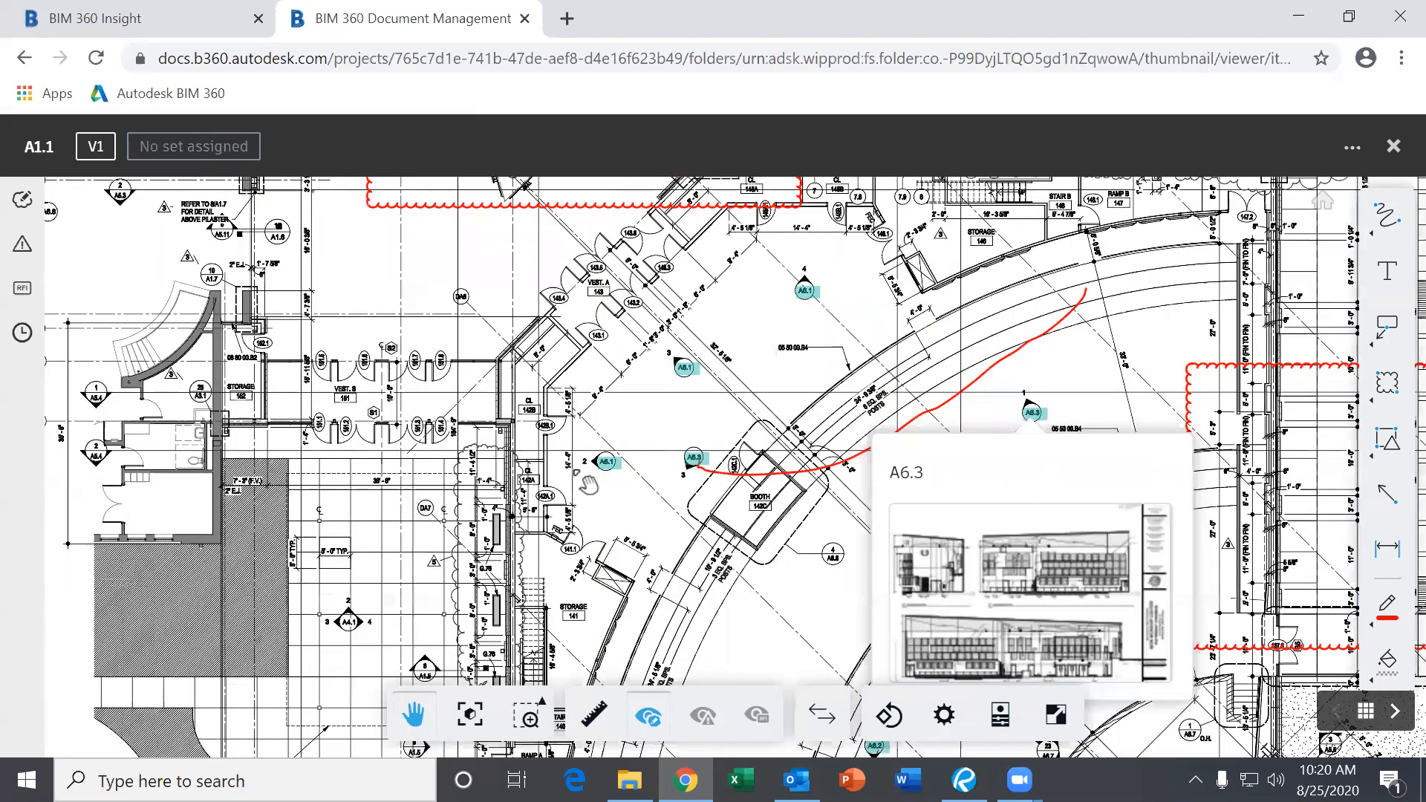
scroll(603, 486, "down", 2)
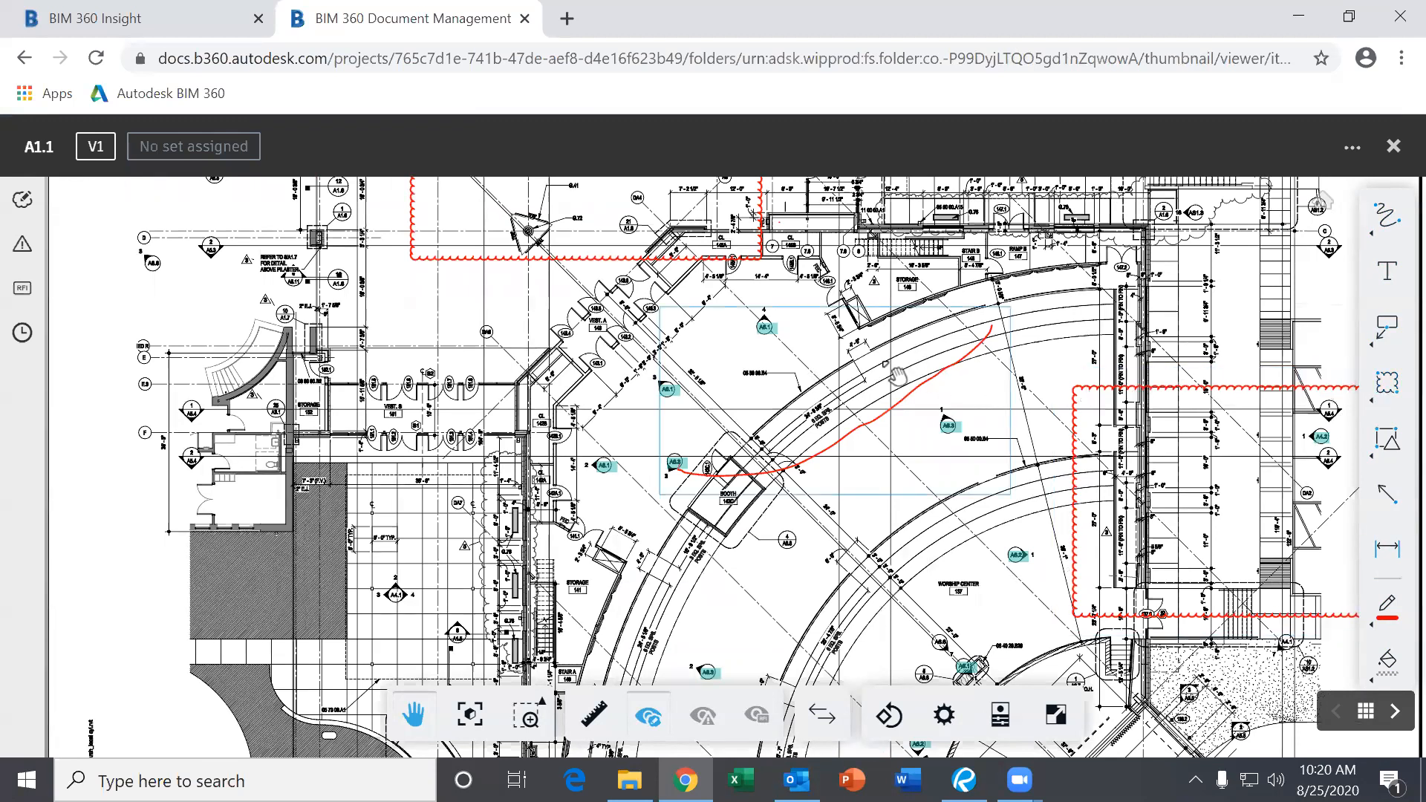
mouse_move(853, 357)
left_mouse_down()
mouse_move(869, 350)
mouse_move(757, 416)
left_mouse_up()
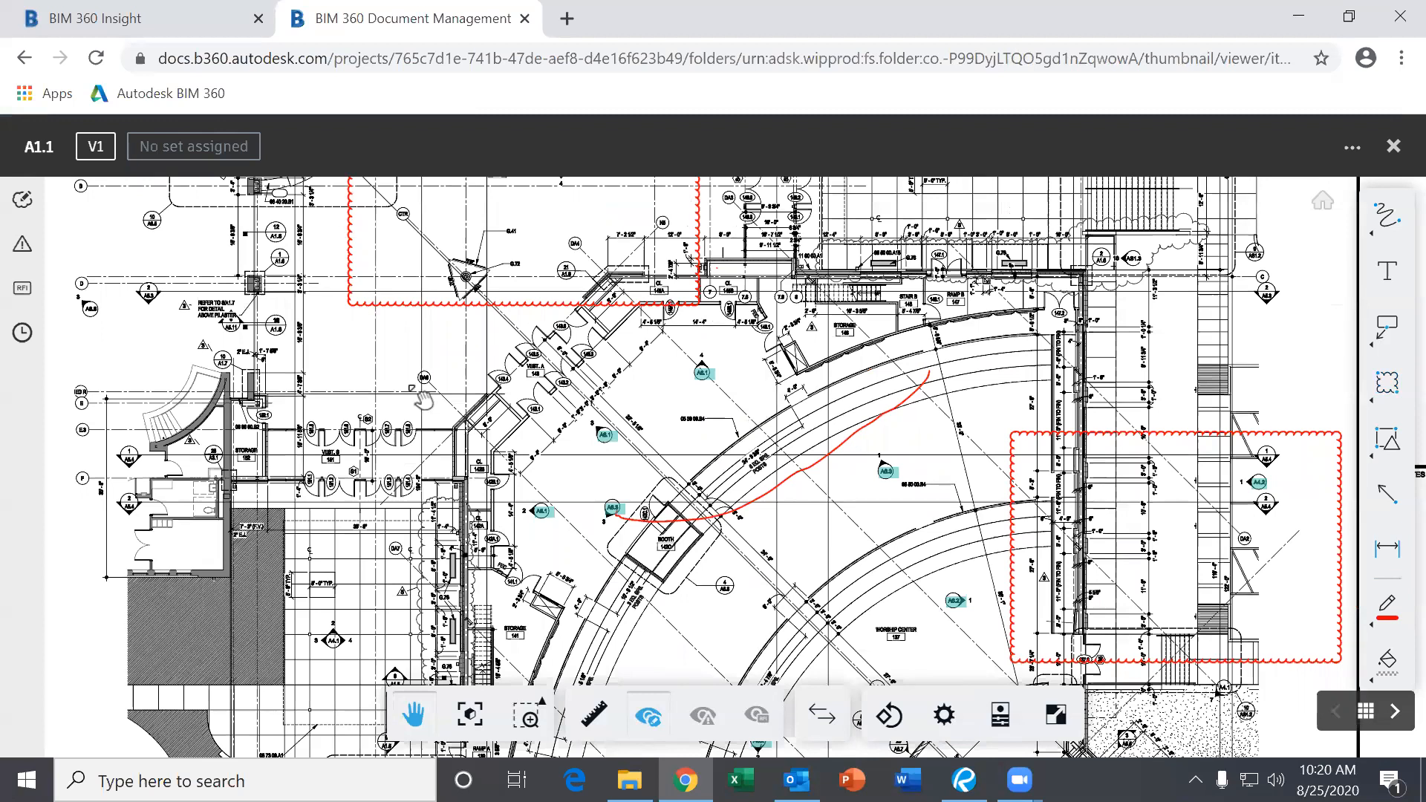
left_click_drag(796, 403, 836, 437)
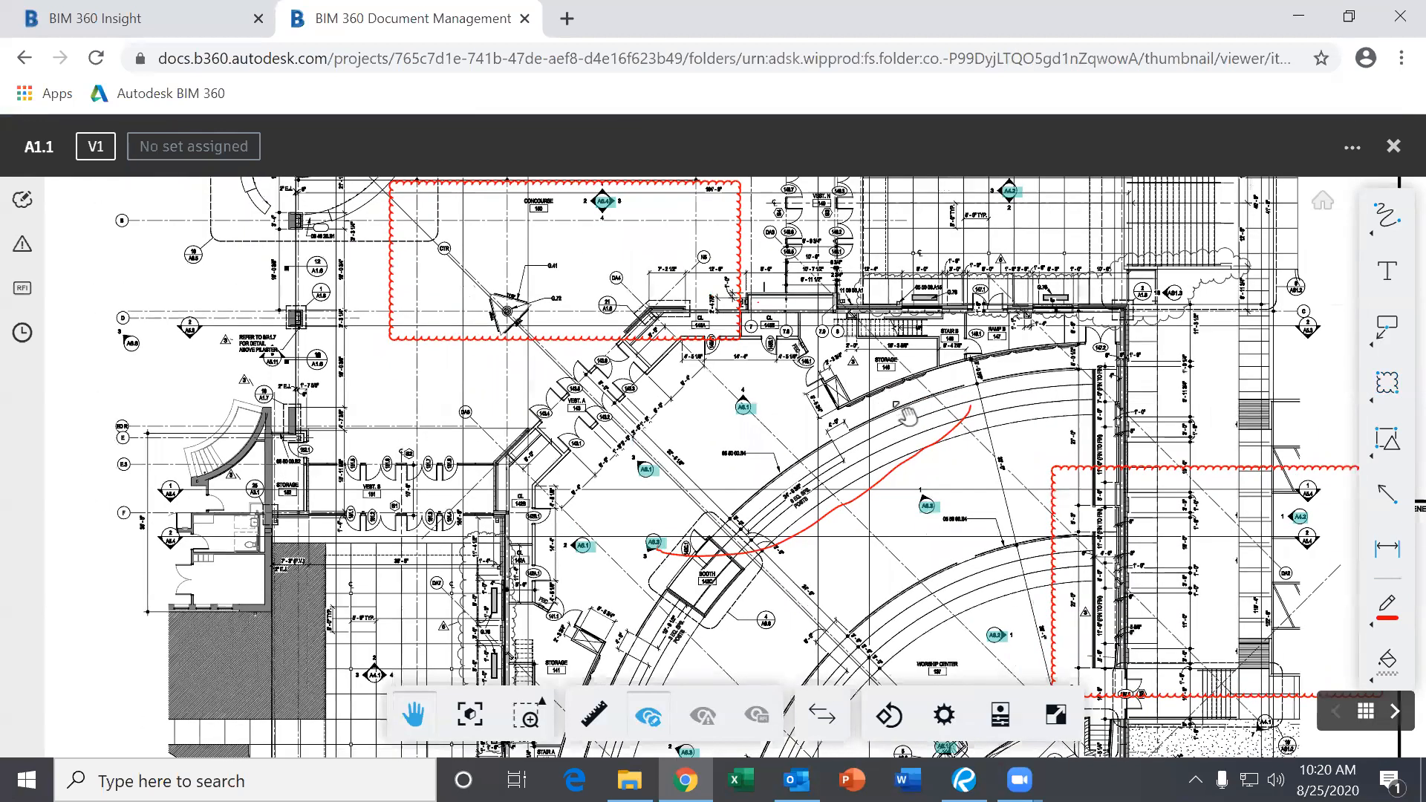
Draw a rectangular red cloud around the vestibule walls near room 143 and save it.
left_click(1386, 383)
left_click_drag(465, 441, 596, 490)
left_click(859, 217)
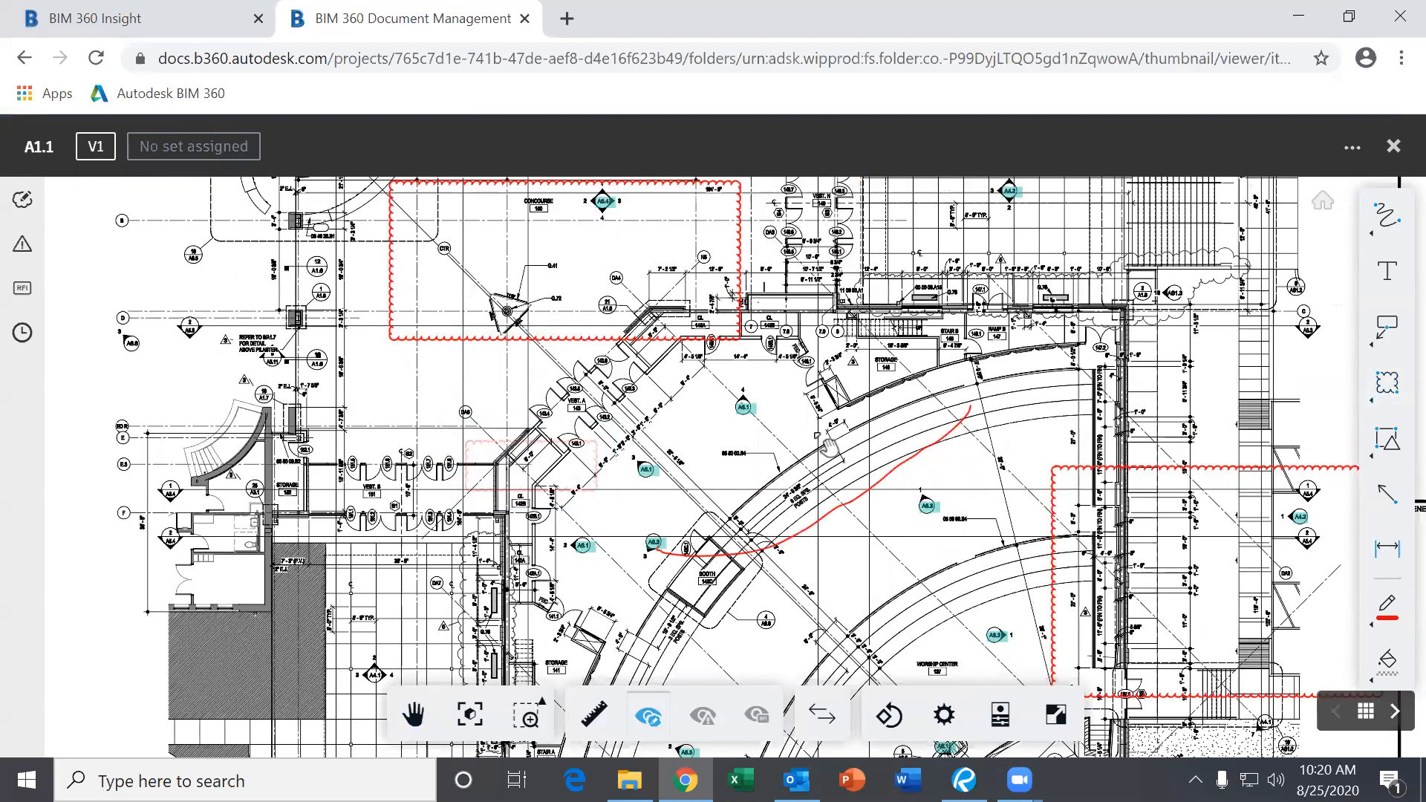
Zoom toward callout A6.1 to preview the linked sheet.
scroll(883, 539, "down", 3)
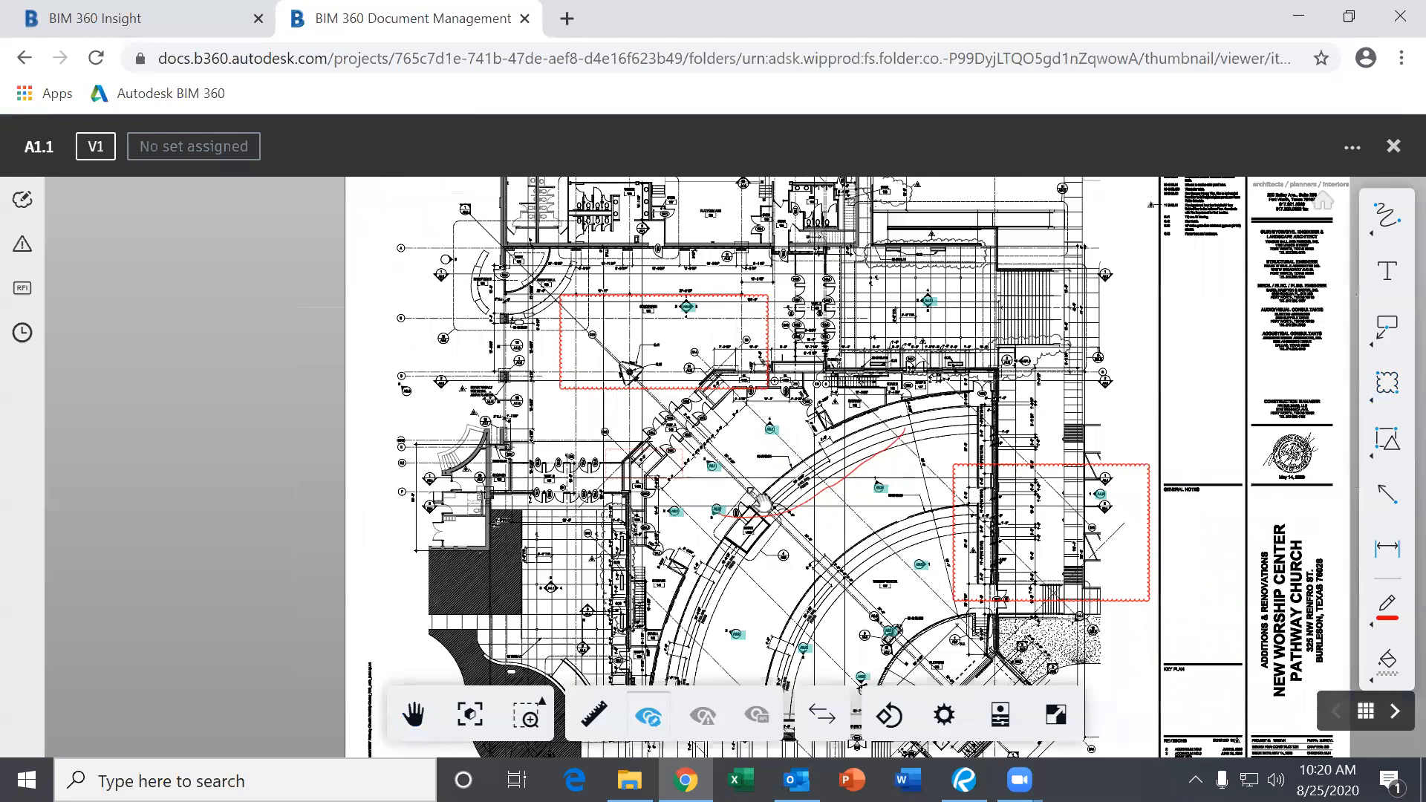
scroll(762, 503, "up", 3)
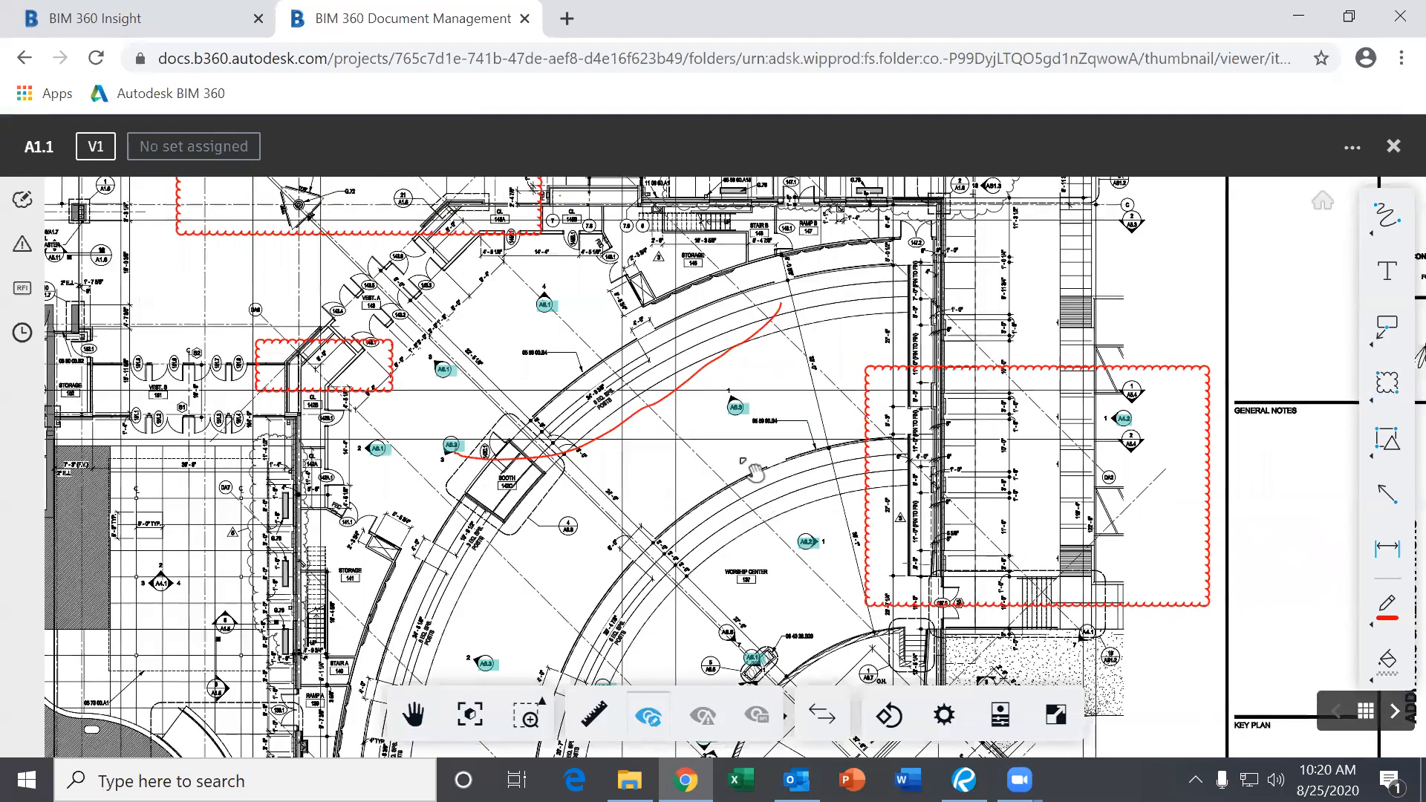
scroll(505, 405, "up", 2)
mouse_move(427, 364)
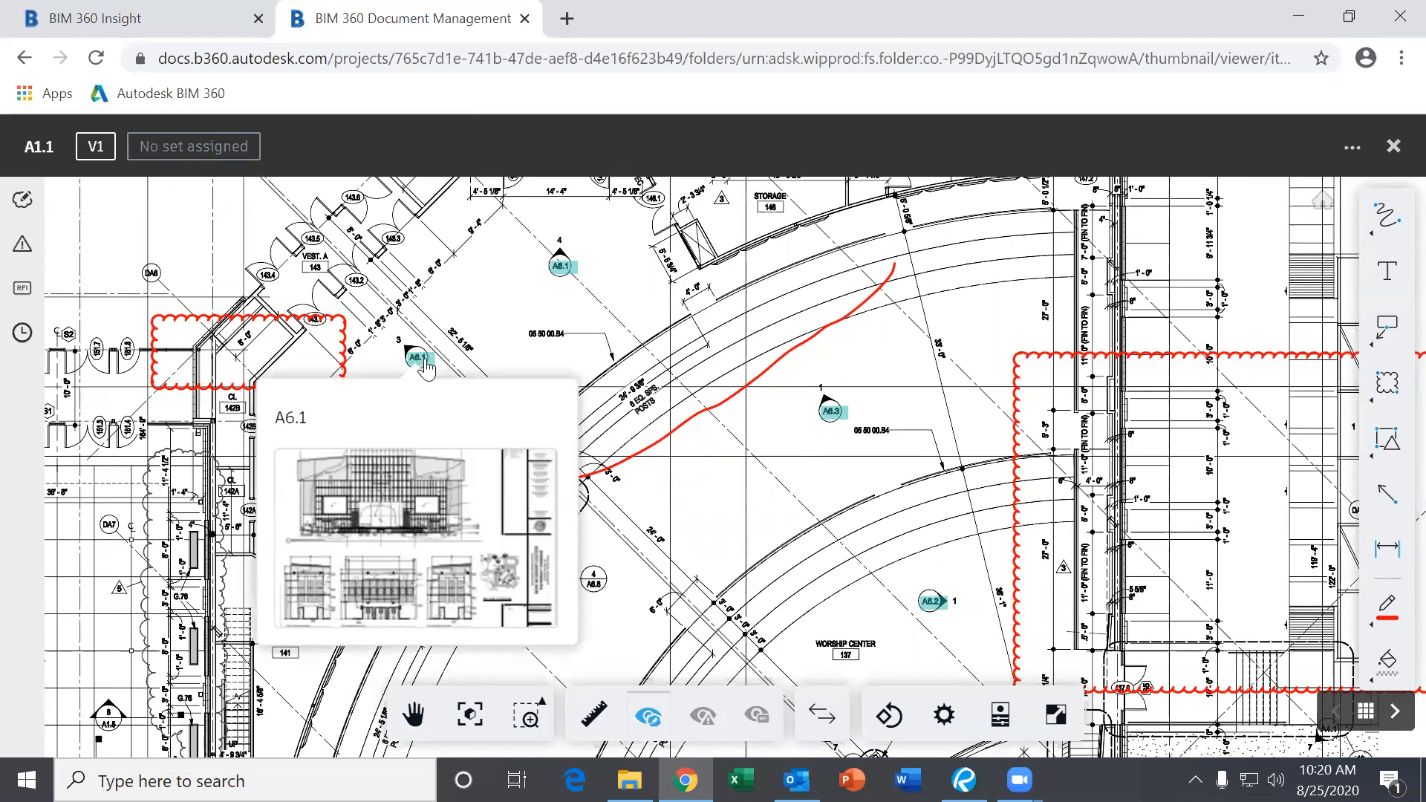
scroll(425, 367, "up", 3)
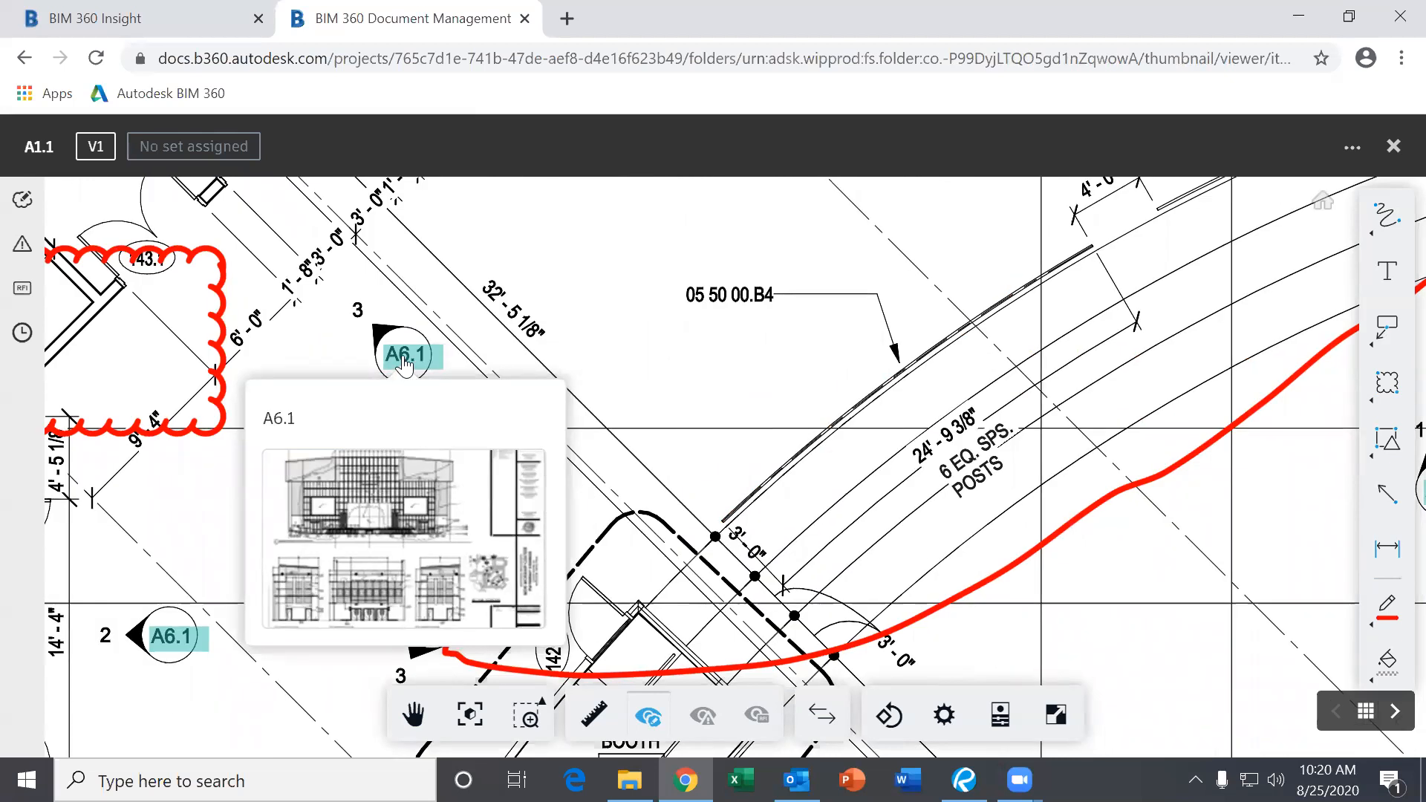
left_click(403, 358)
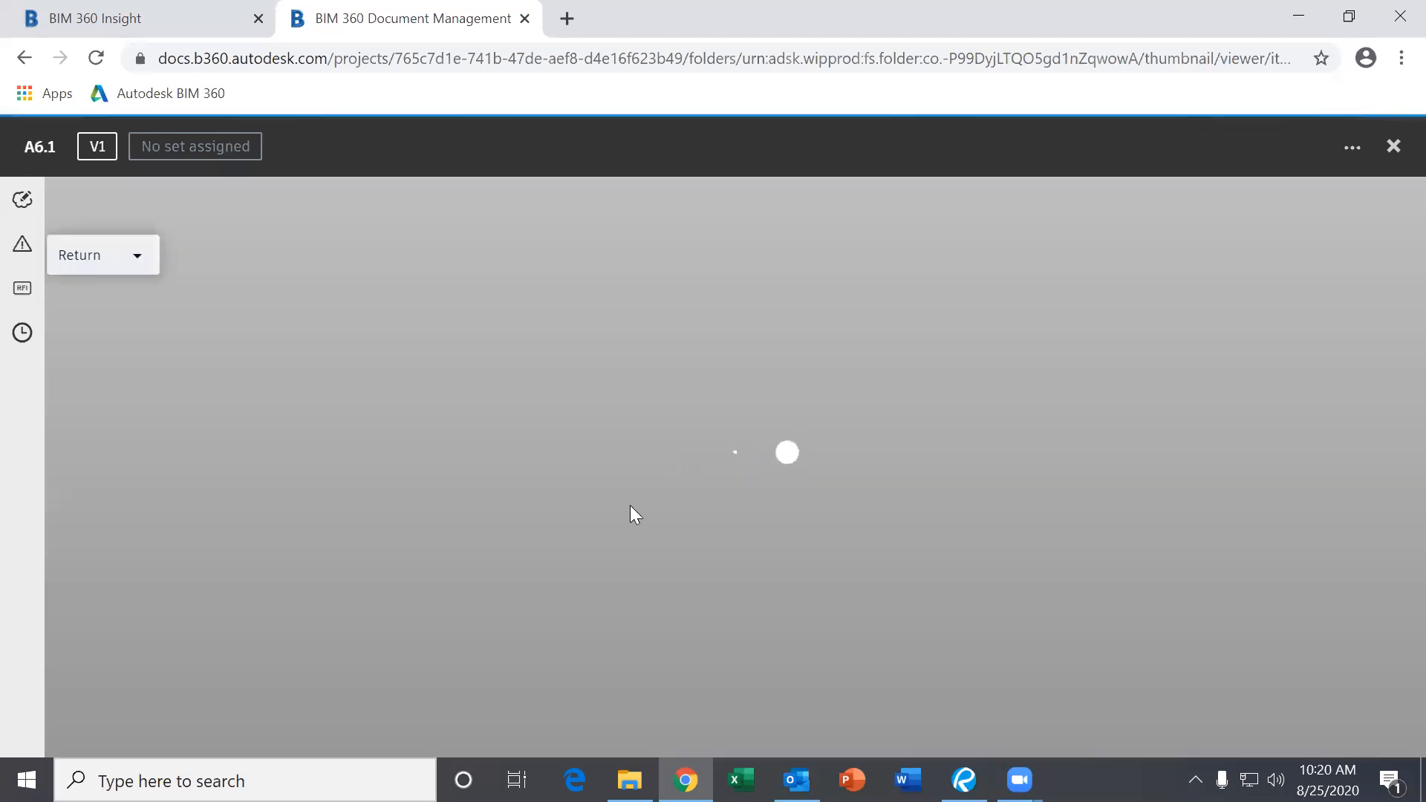
scroll(659, 475, "up", 3)
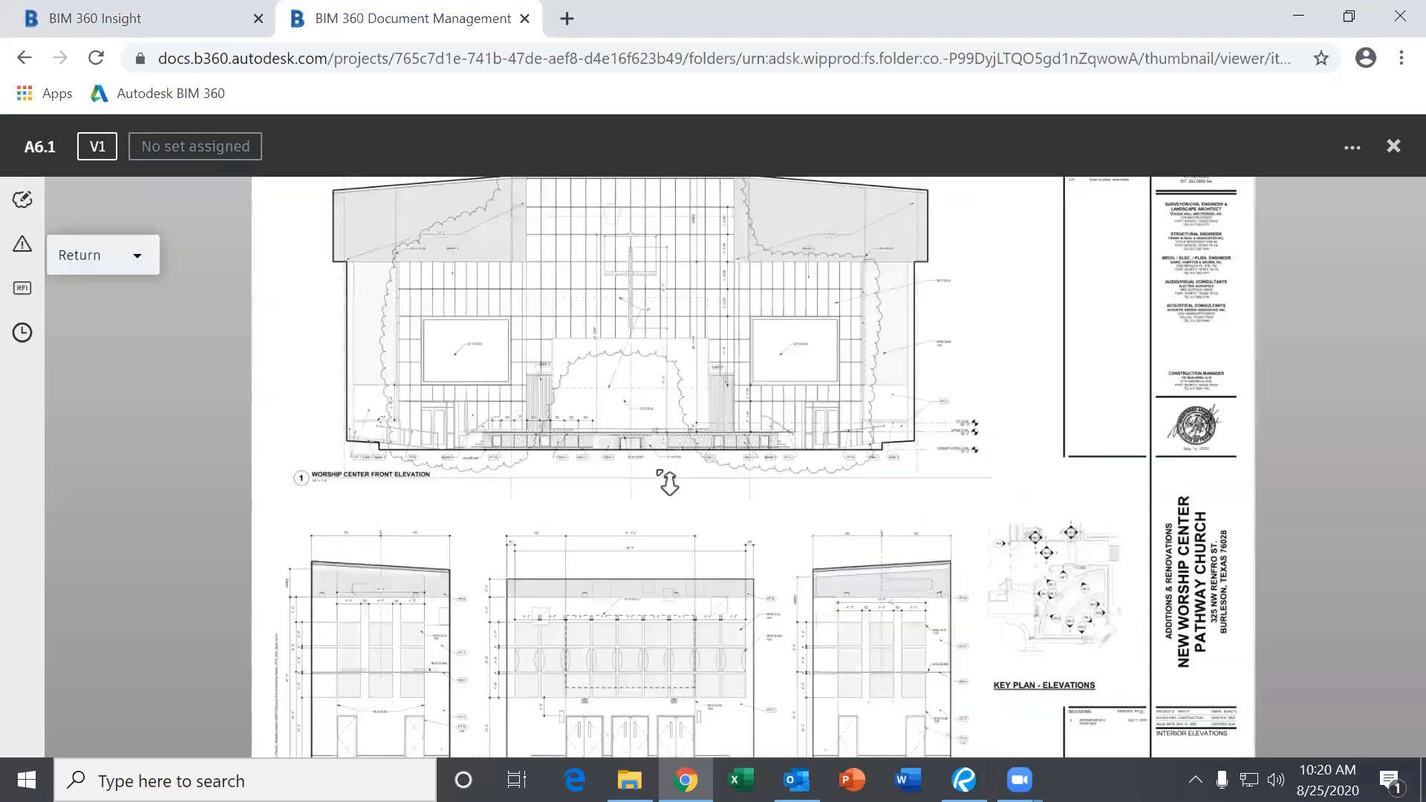
scroll(836, 527, "up", 3)
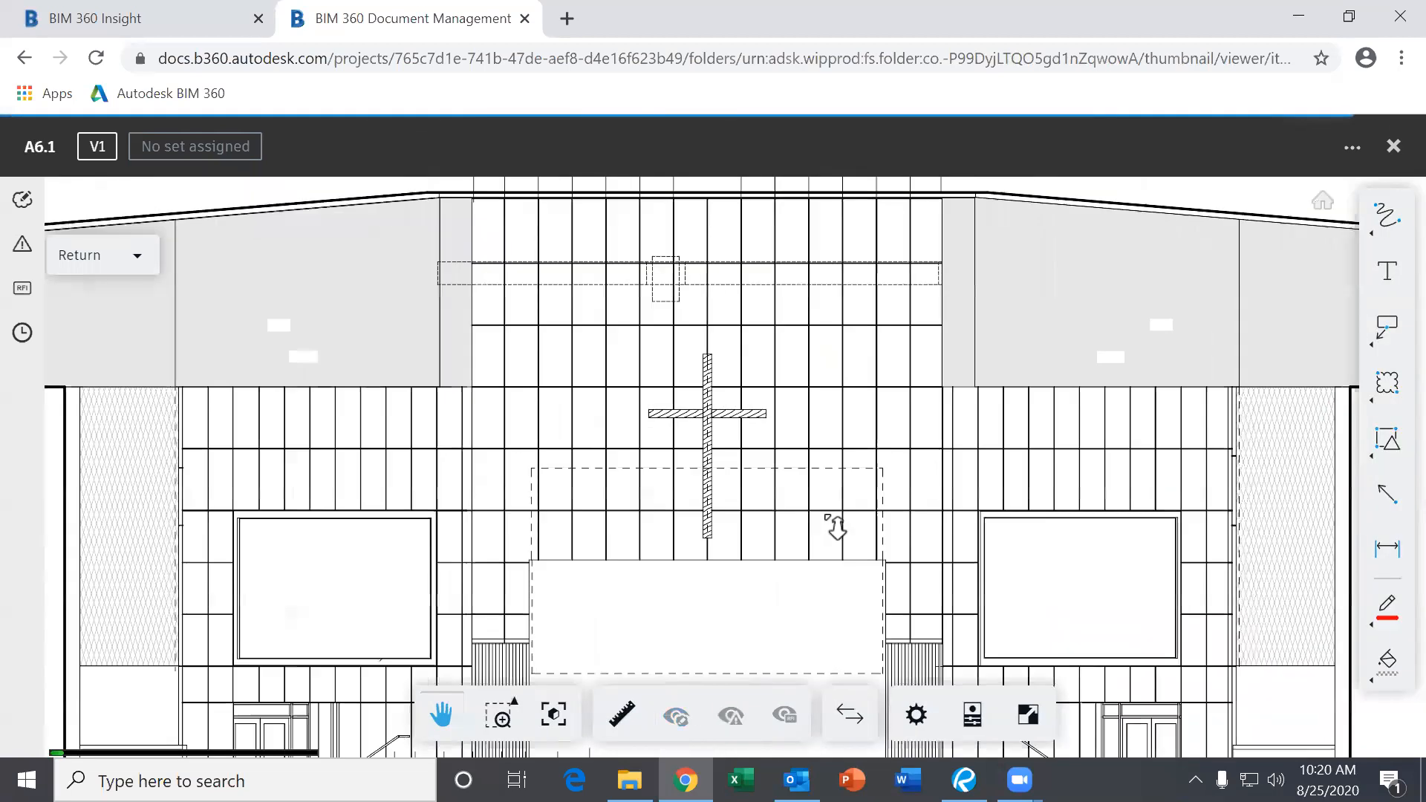
scroll(814, 413, "down", 5)
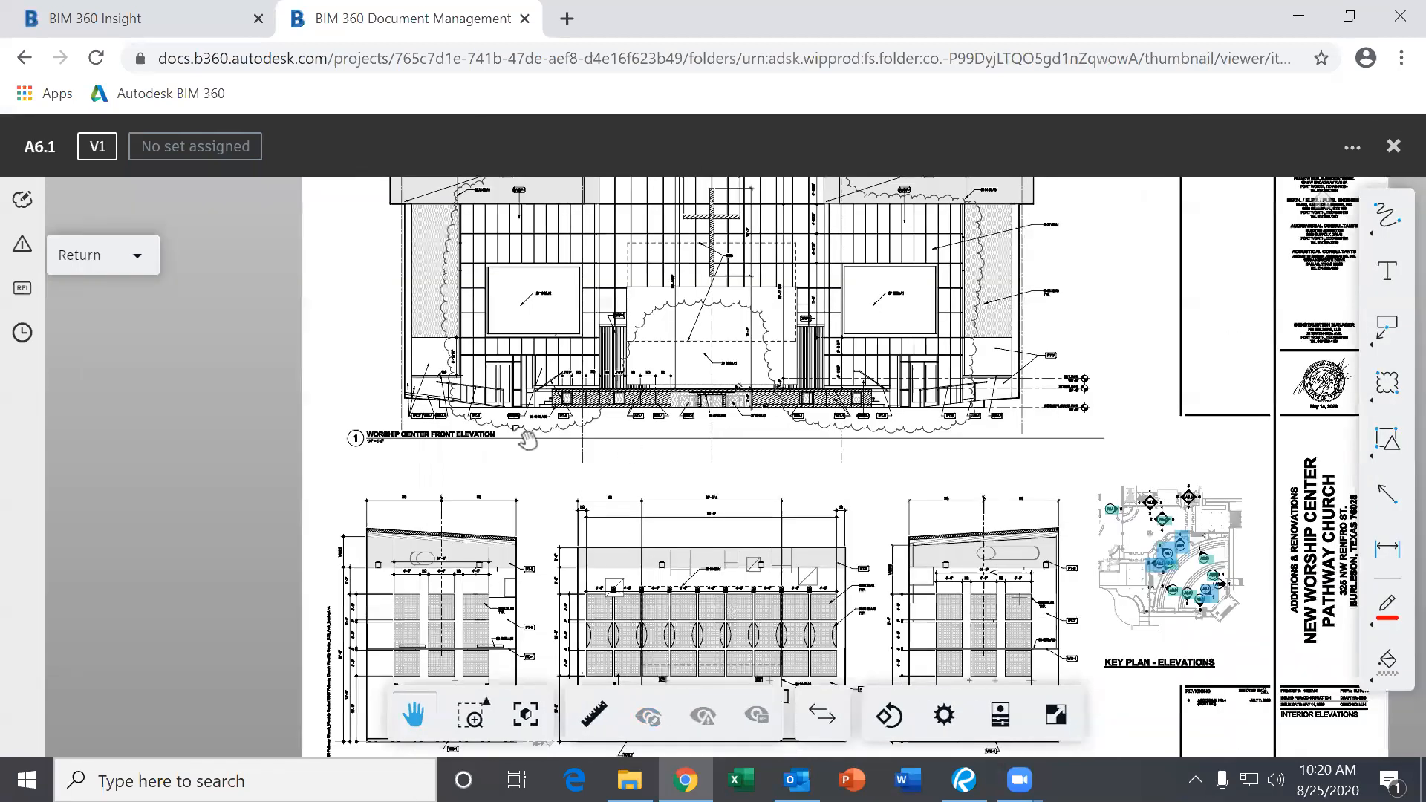
left_click_drag(527, 438, 443, 378)
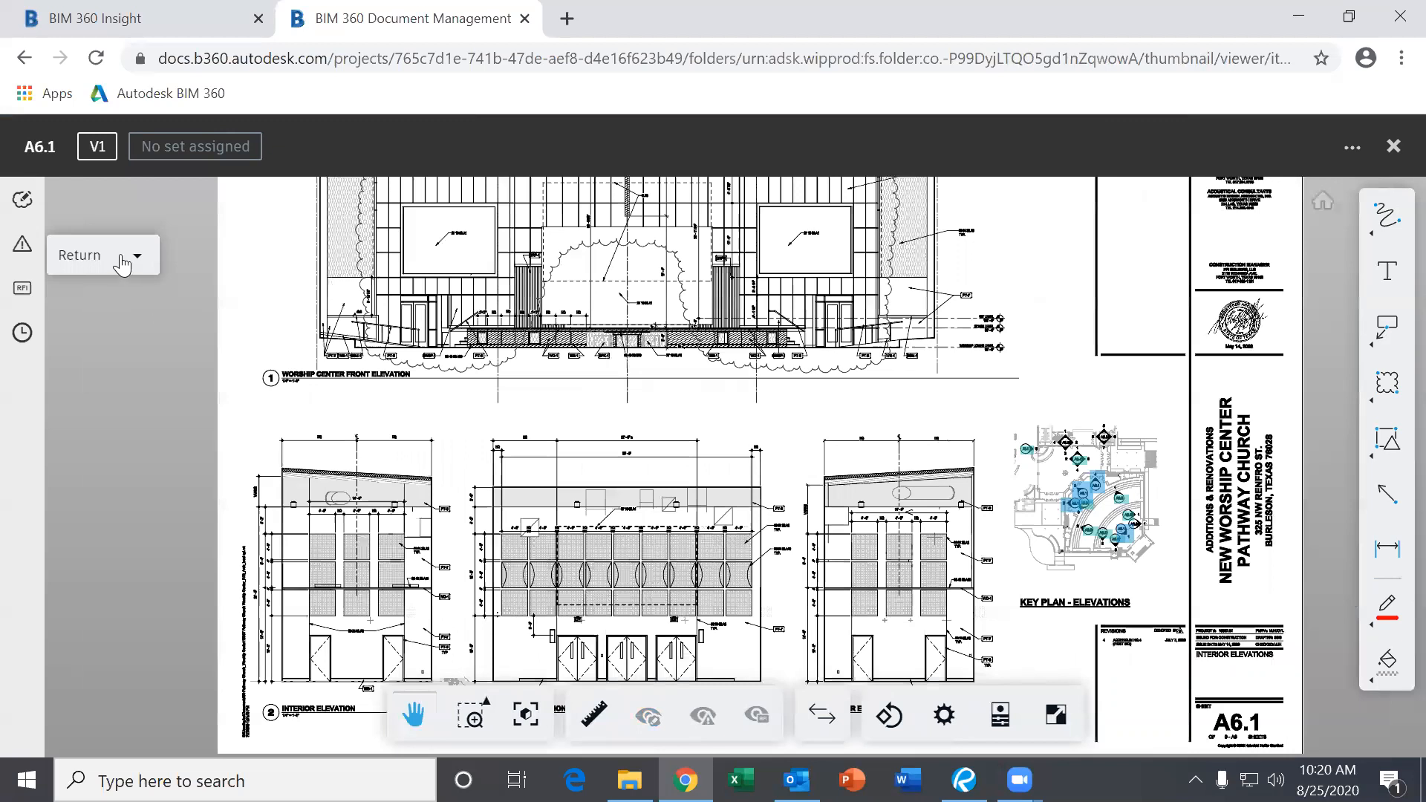
left_click(128, 265)
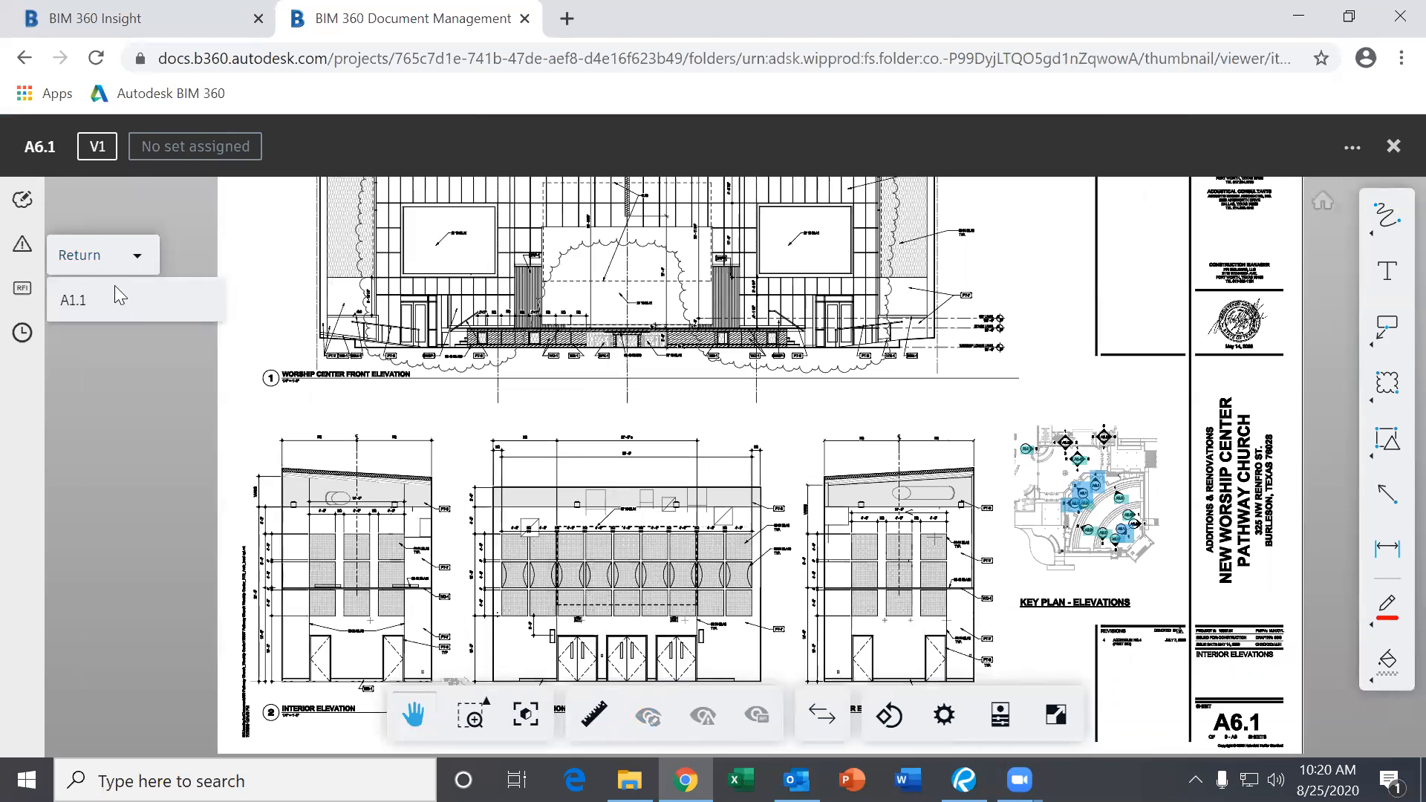
left_click(82, 299)
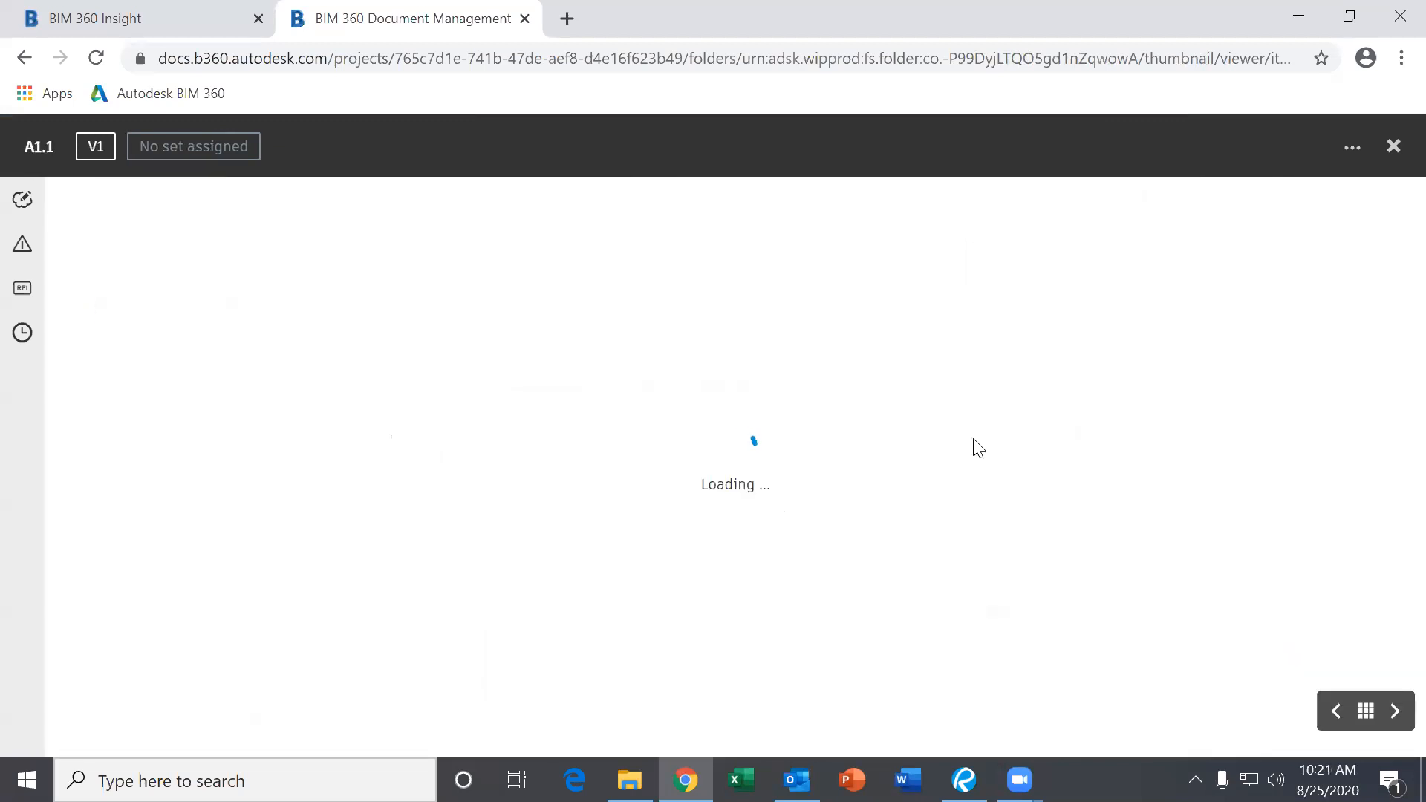
scroll(795, 484, "down", 2)
mouse_move(766, 450)
left_mouse_down()
mouse_move(659, 482)
mouse_move(744, 530)
left_mouse_up()
left_click(499, 446)
left_click(555, 524)
Center the A6.1 key plan and follow its sheet links, previewing A6.3 and A6.1.
left_click_drag(923, 526, 804, 506)
left_click(968, 509)
left_click(1014, 454)
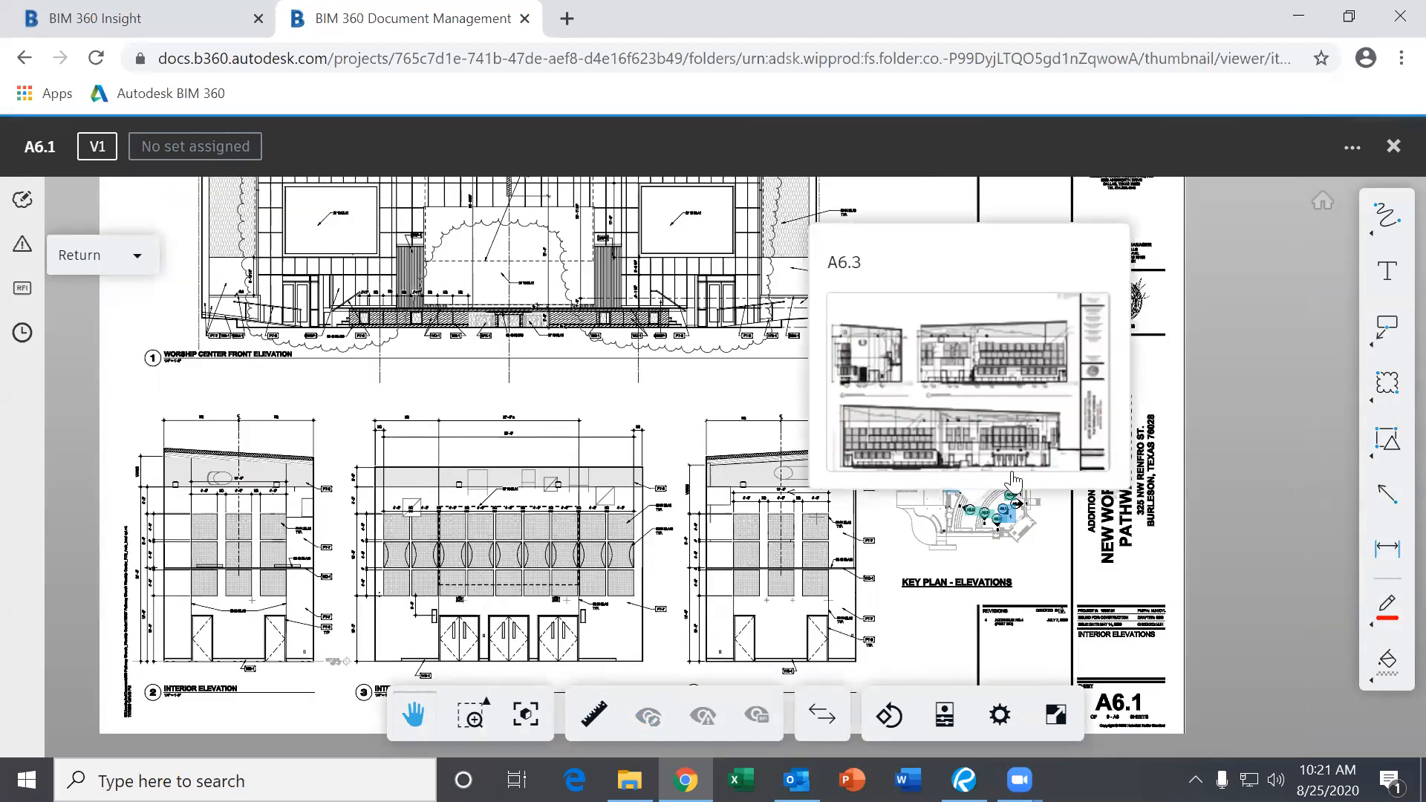
scroll(977, 584, "up", 5)
left_click_drag(855, 342, 787, 561)
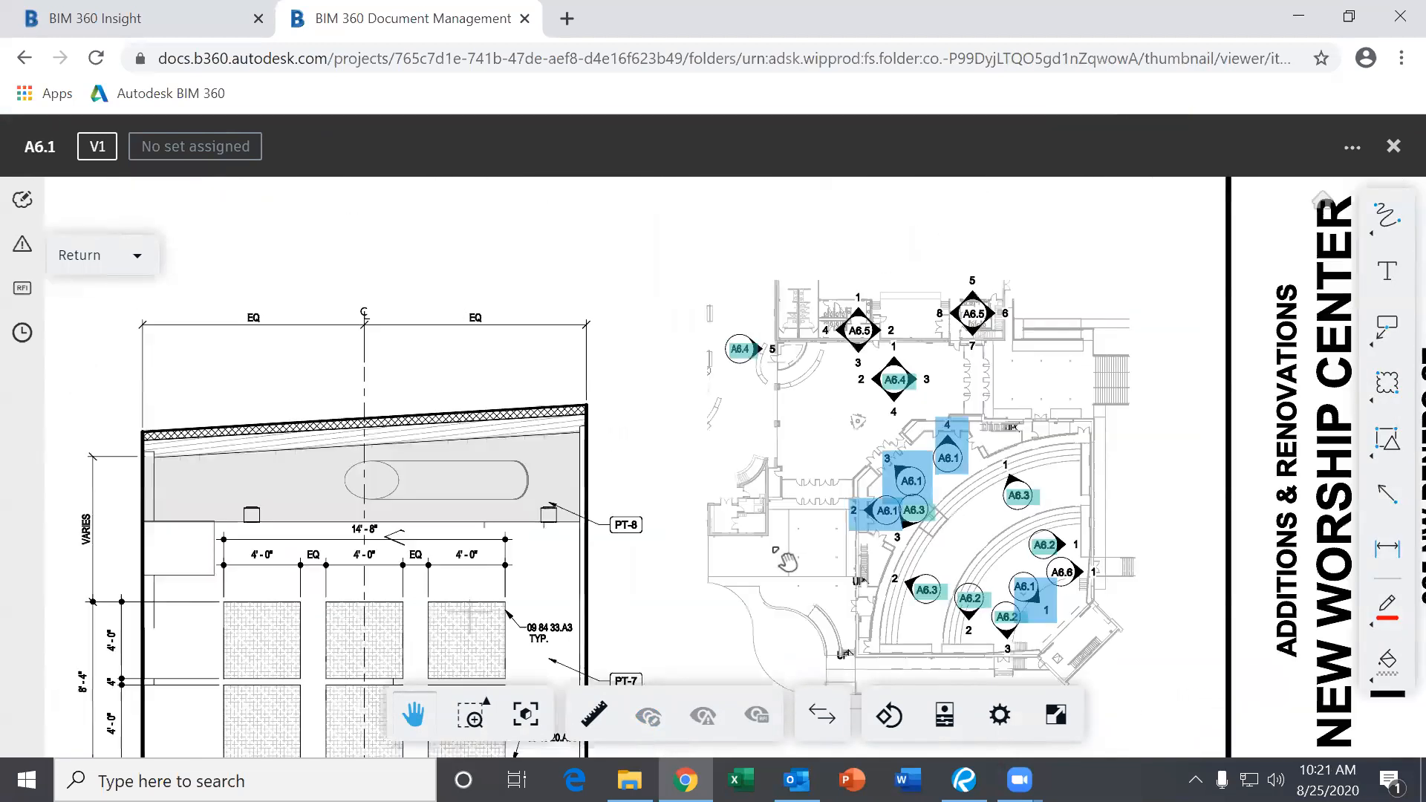
scroll(724, 516, "up", 5)
left_click(1129, 509)
Open sheet A6.2 from the key plan, then bring up the previously viewed sheets list.
mouse_move(919, 550)
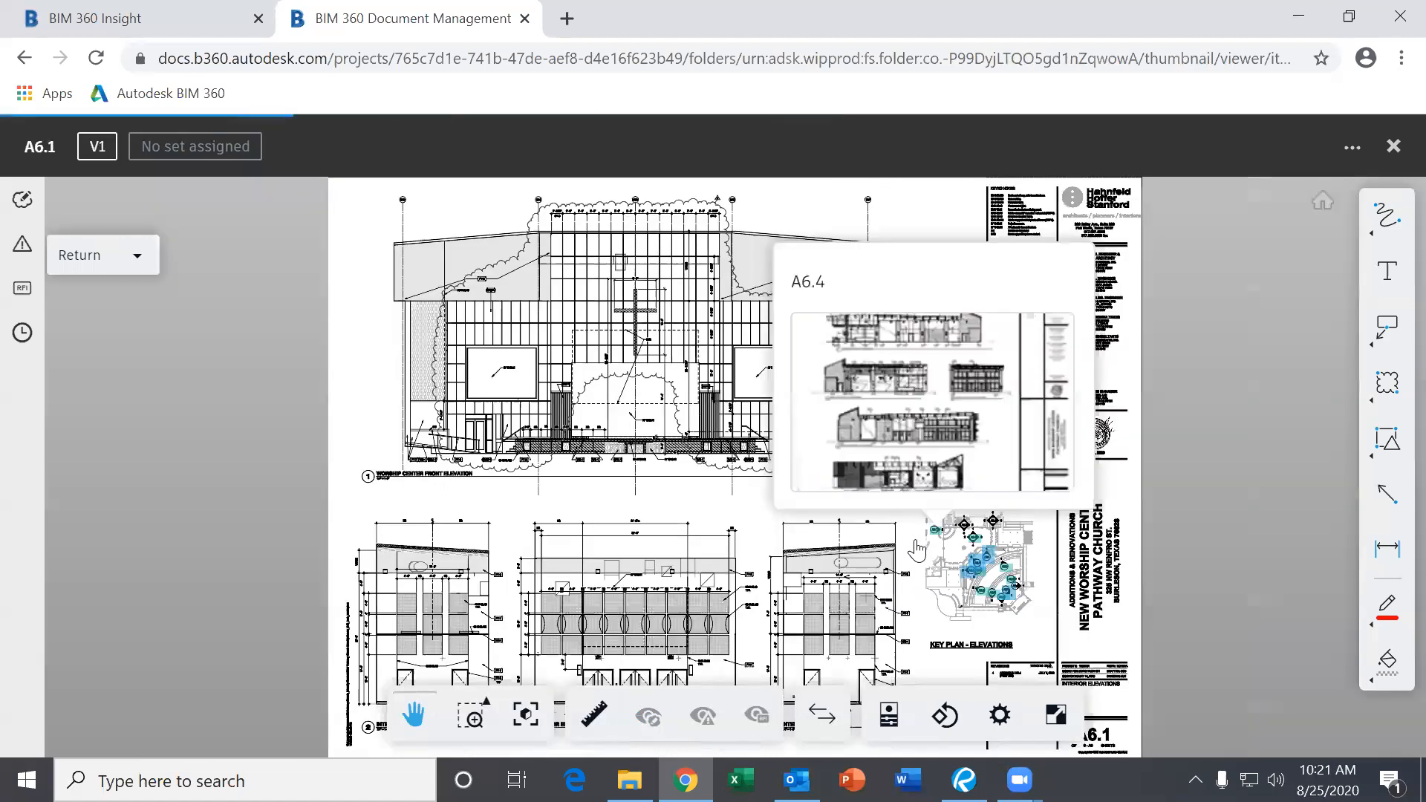
mouse_move(989, 564)
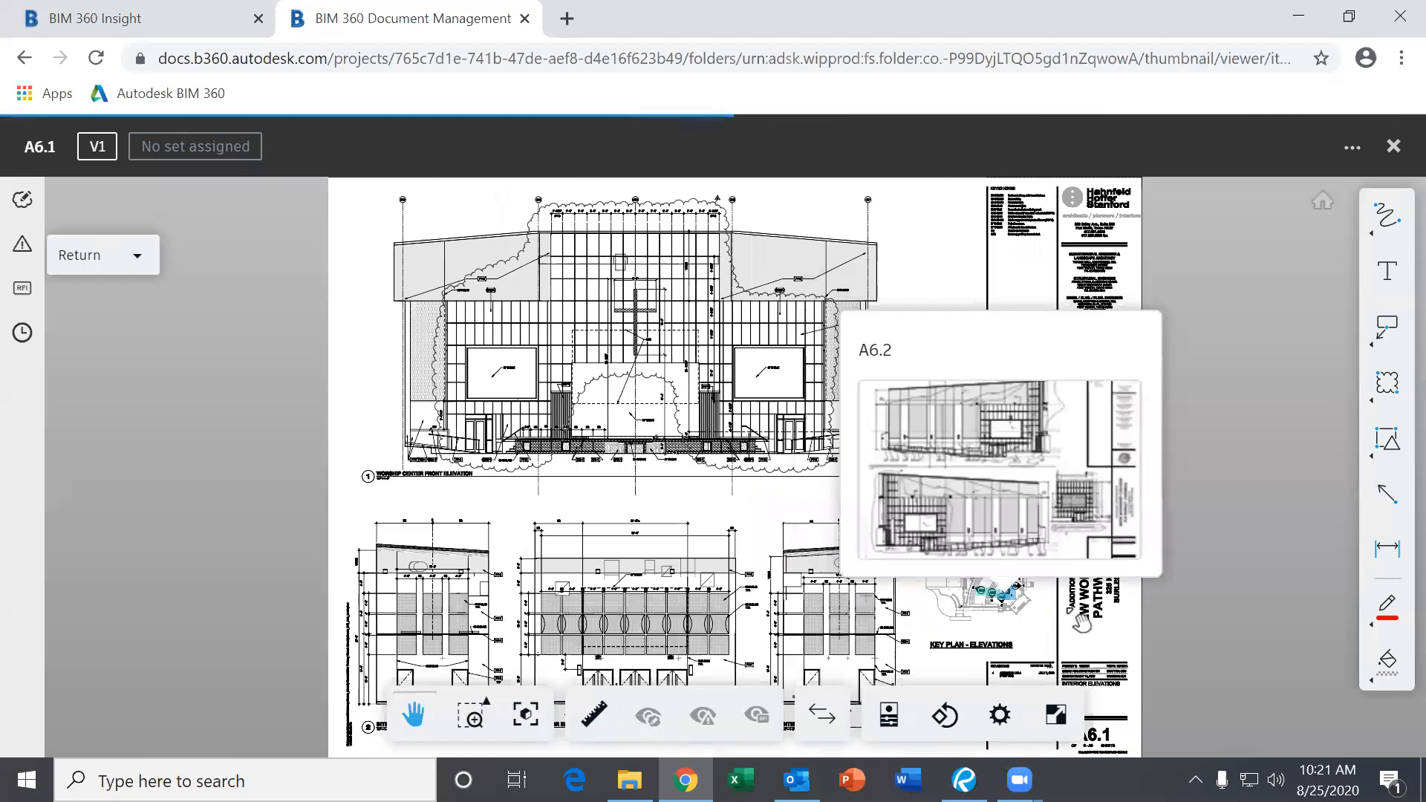
left_click(990, 598)
scroll(883, 553, "up", 5)
left_click(871, 565)
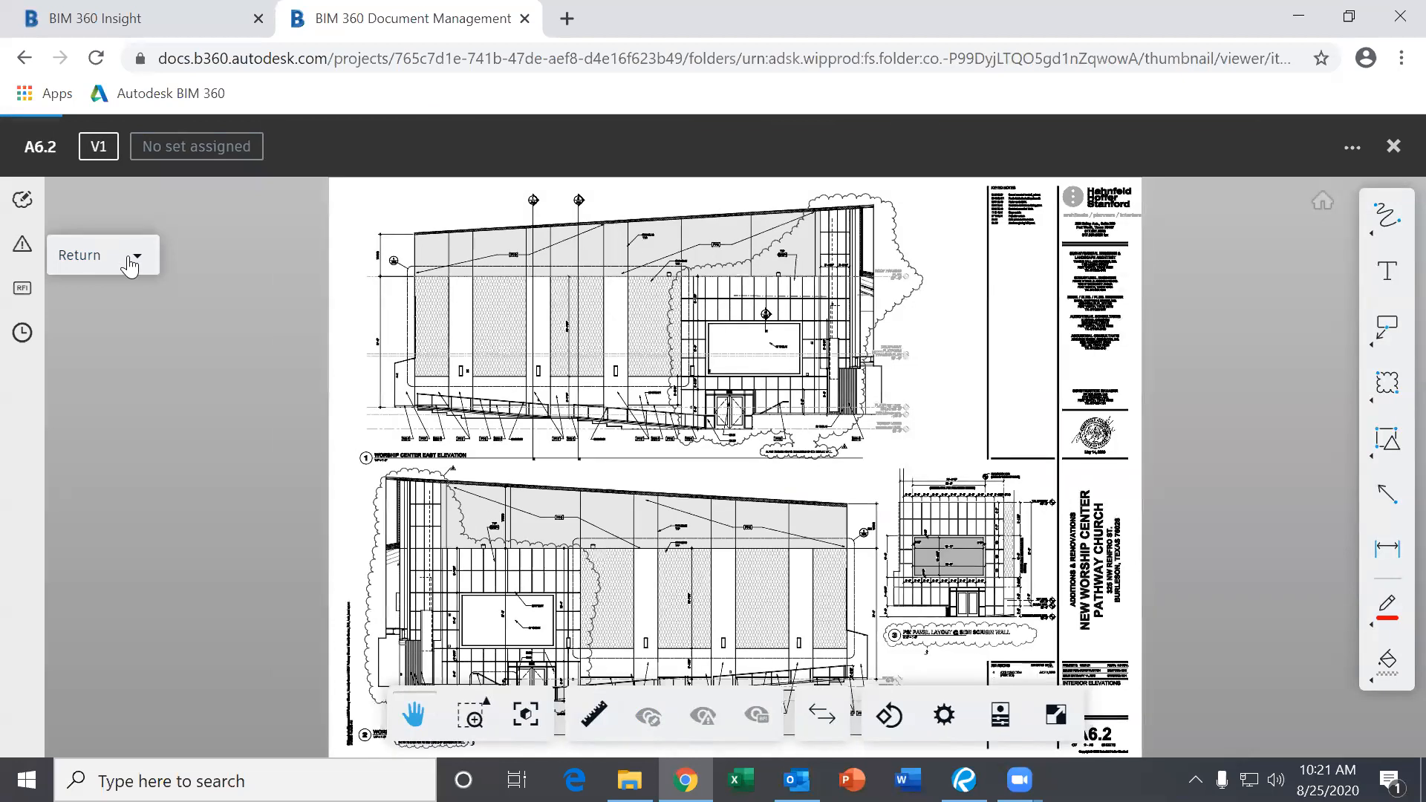
left_click(132, 259)
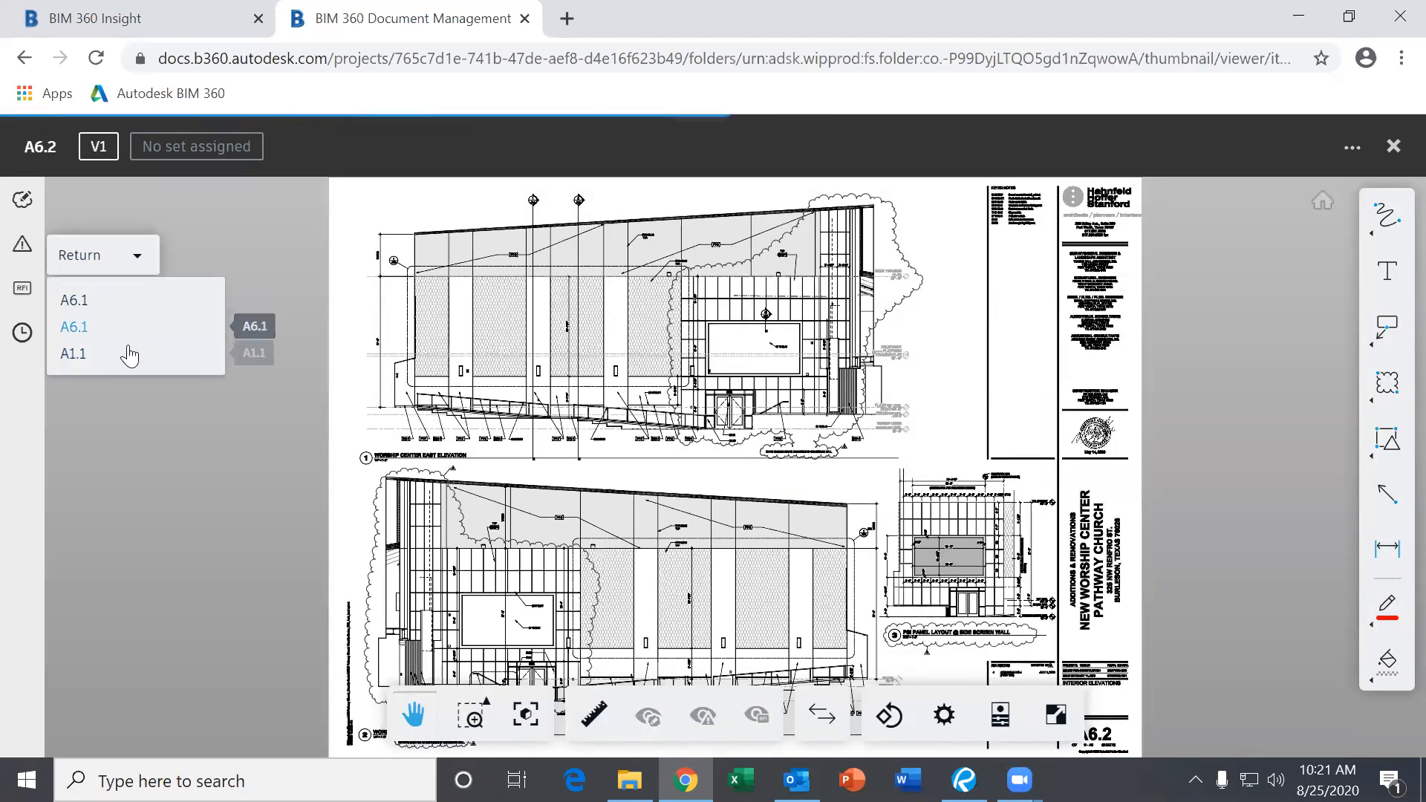
Return to floor plan sheet A1.1 and pan it into view.
left_click(73, 353)
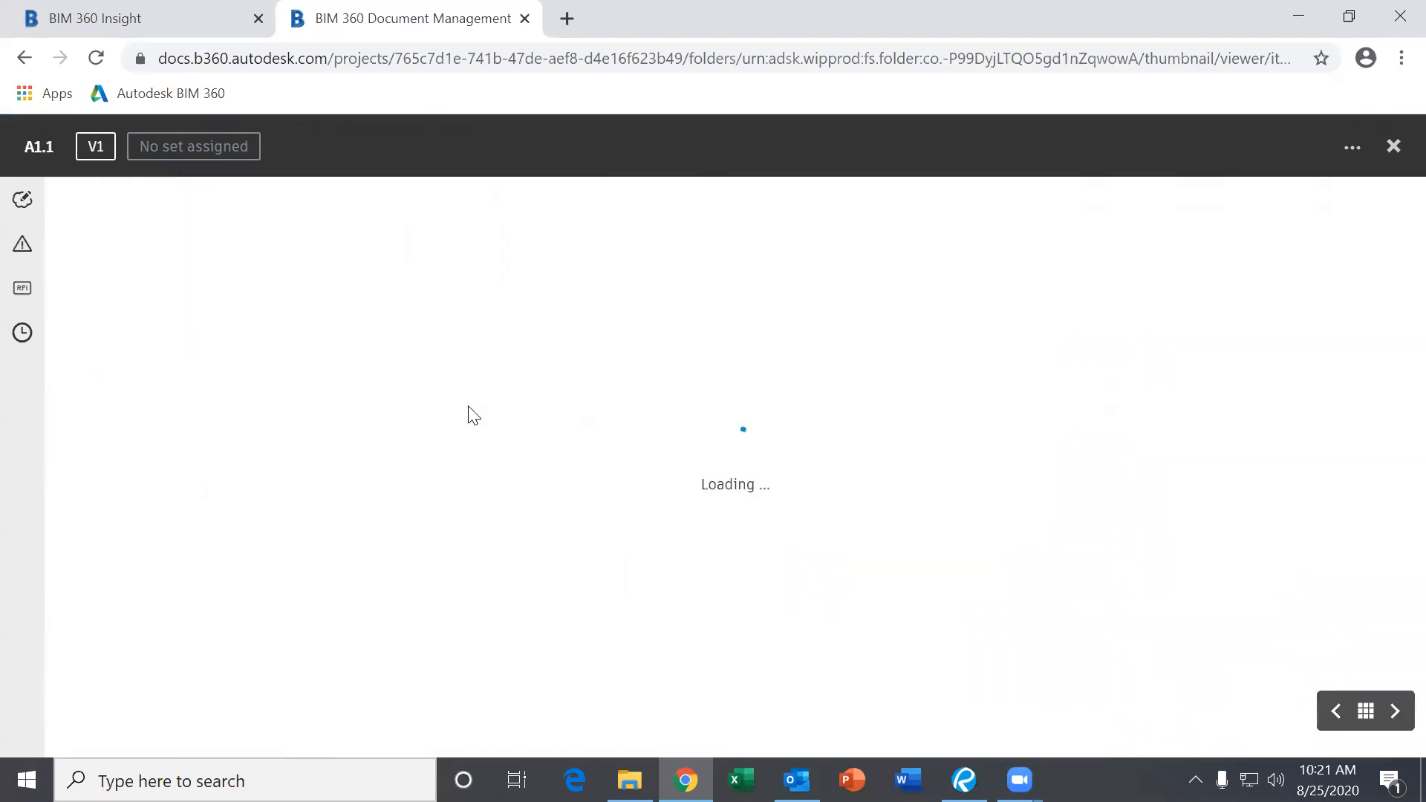
mouse_move(935, 548)
left_mouse_down()
mouse_move(686, 377)
mouse_move(663, 340)
left_mouse_up()
scroll(824, 486, "down", 2)
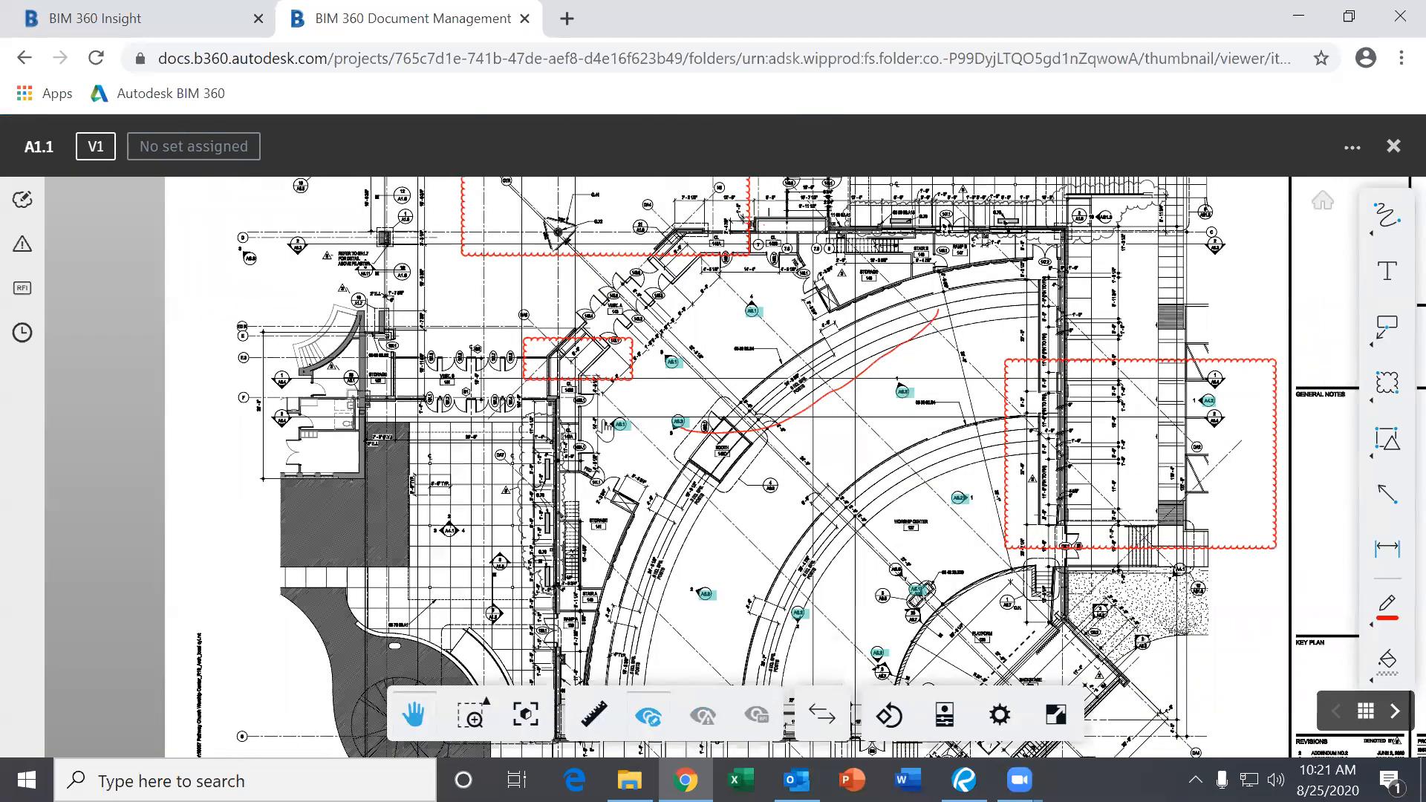
mouse_move(668, 358)
left_mouse_down()
mouse_move(642, 353)
mouse_move(533, 398)
left_mouse_up()
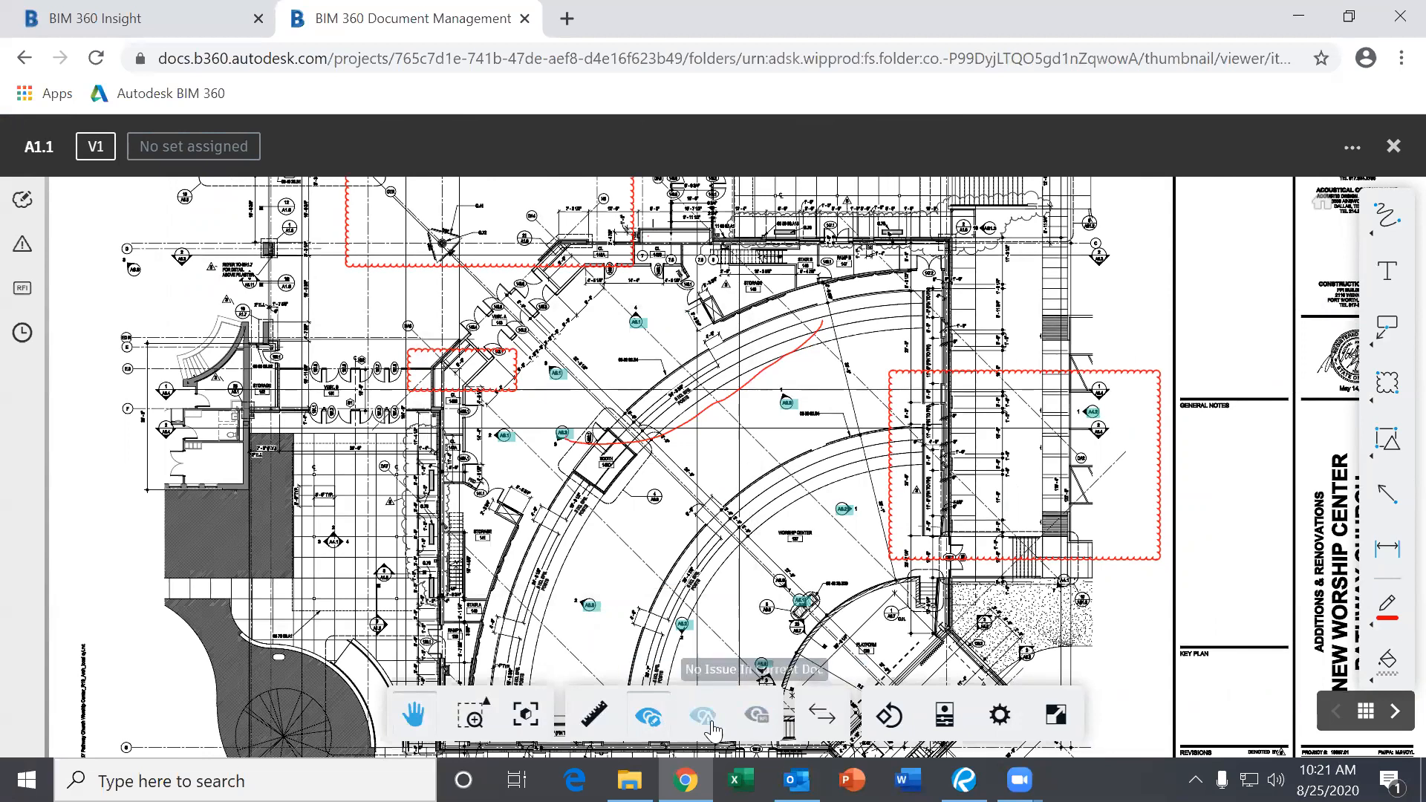
Hide and then show the A1.1 markups, panning the plan to review them.
left_click(649, 717)
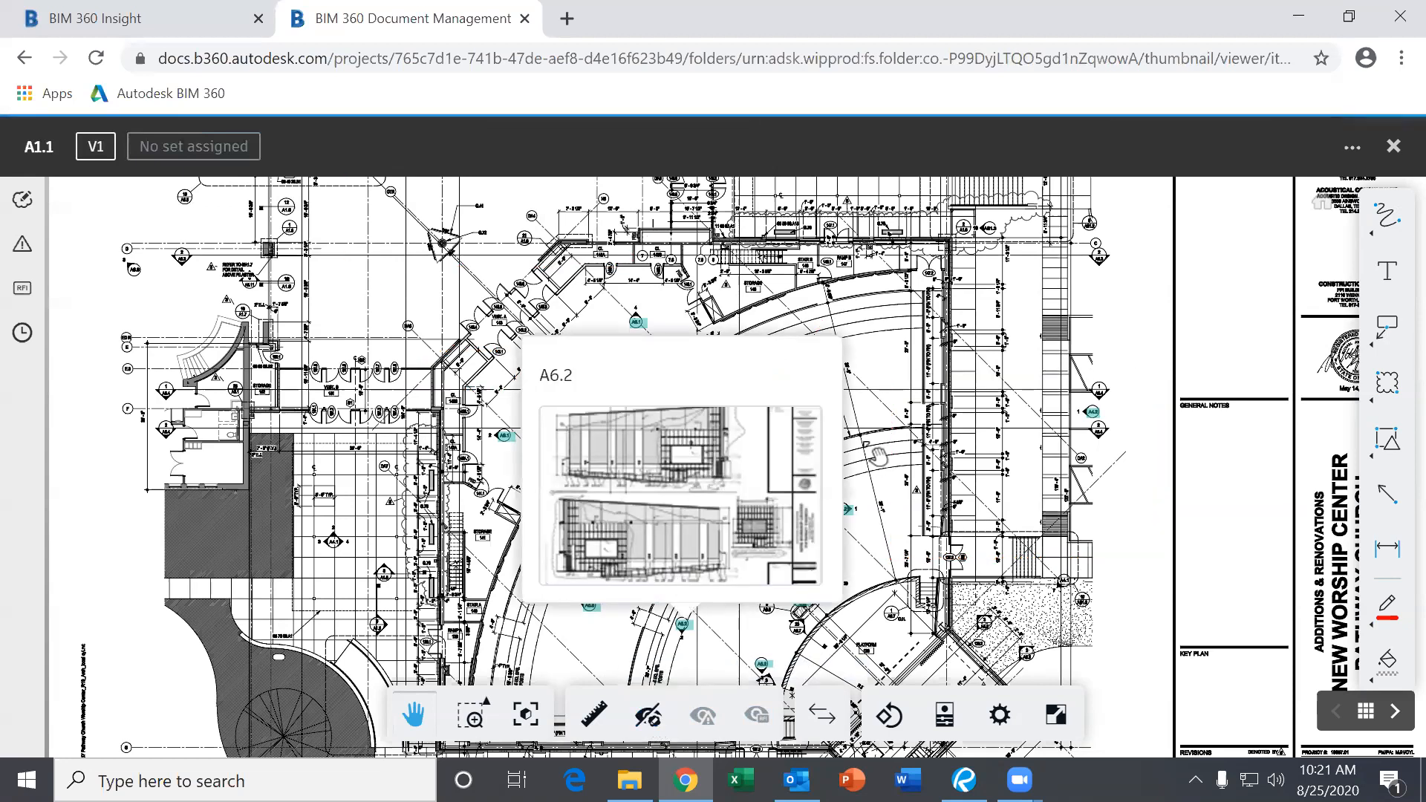
left_click_drag(940, 417, 990, 349)
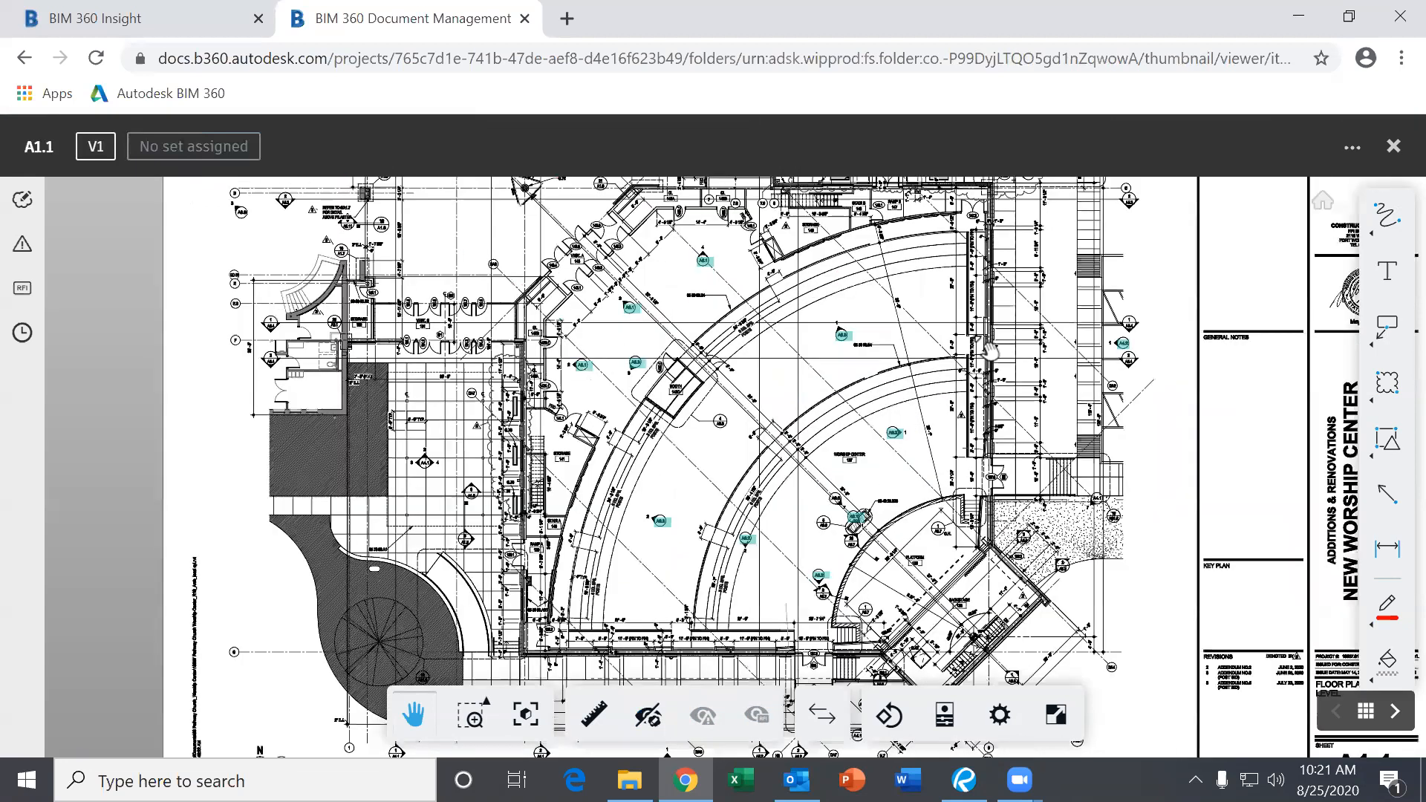
scroll(985, 349, "up", 2)
left_click(648, 717)
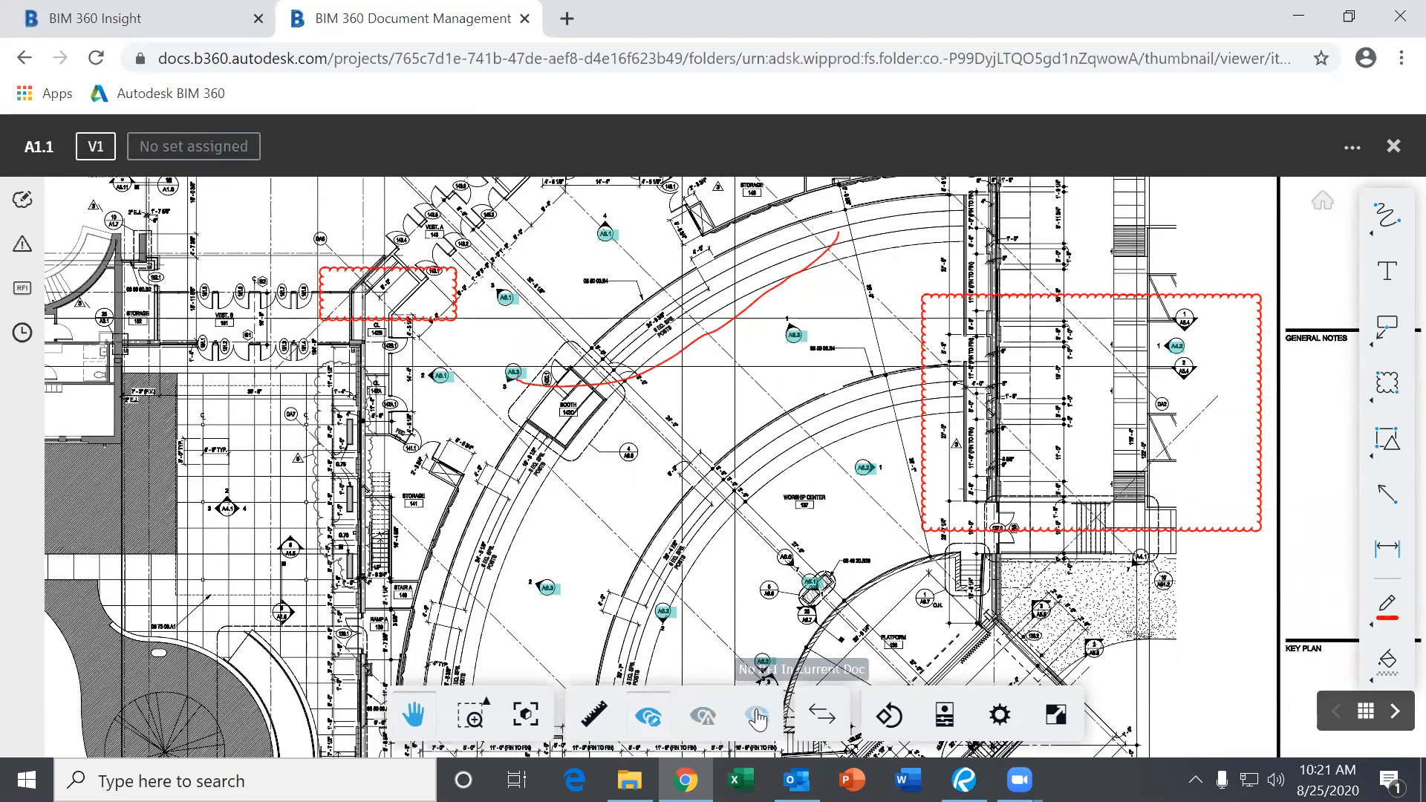
mouse_move(763, 660)
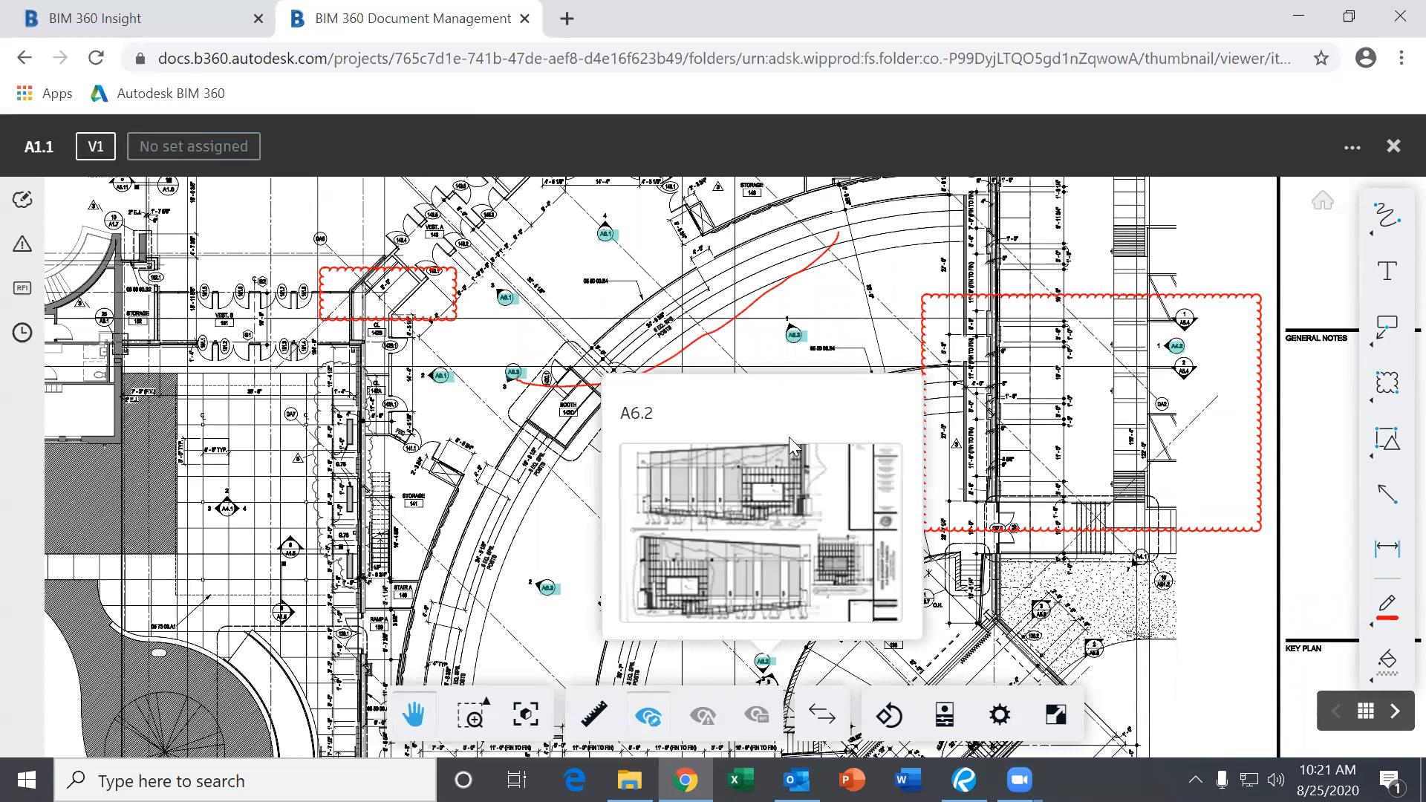
scroll(875, 377, "down", 1)
scroll(811, 383, "down", 1)
mouse_move(794, 343)
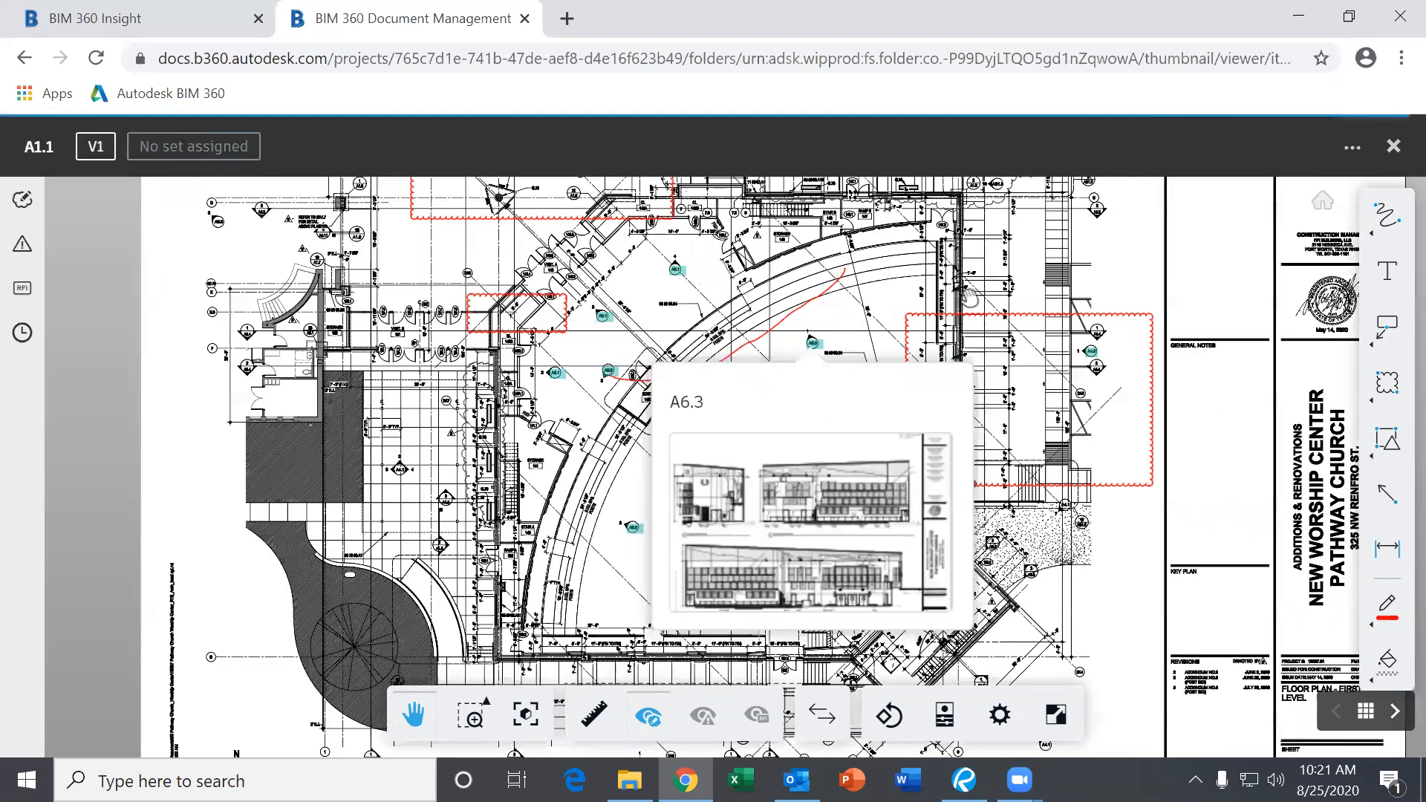
left_click_drag(966, 307, 968, 359)
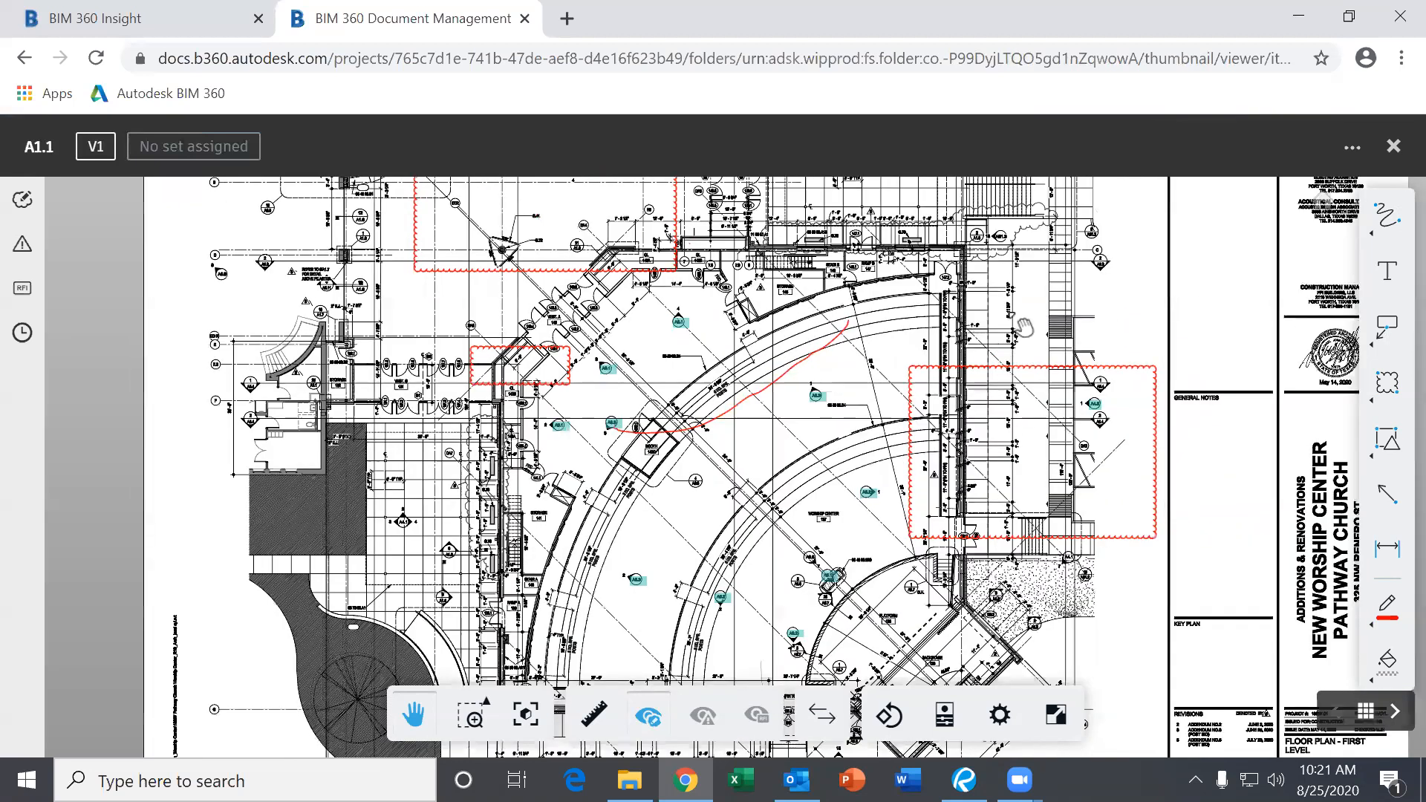
Close the A1.1 viewer and open the 01. GENERAL folder under Pathway Church.
left_click(1393, 146)
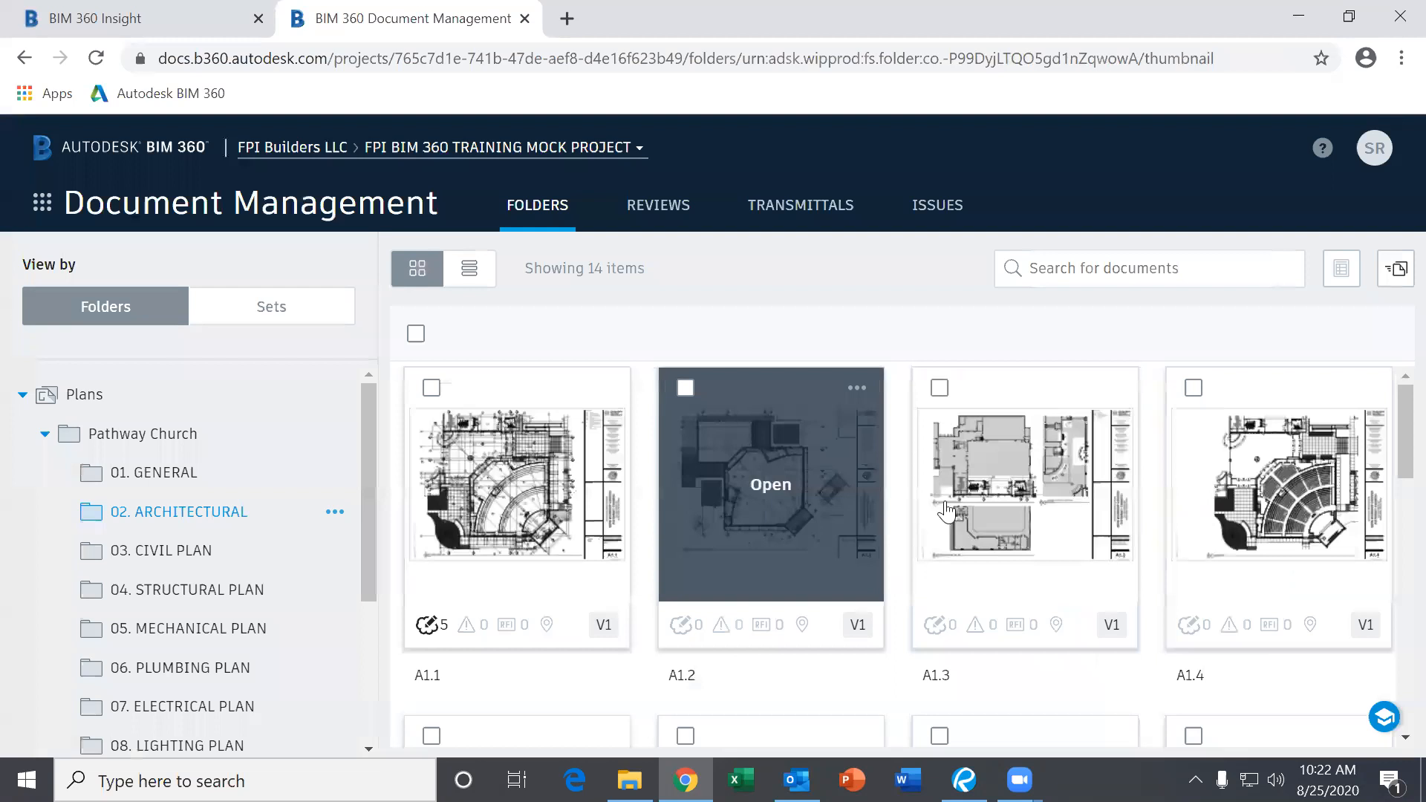
scroll(986, 507, "down", 5)
scroll(987, 508, "up", 10)
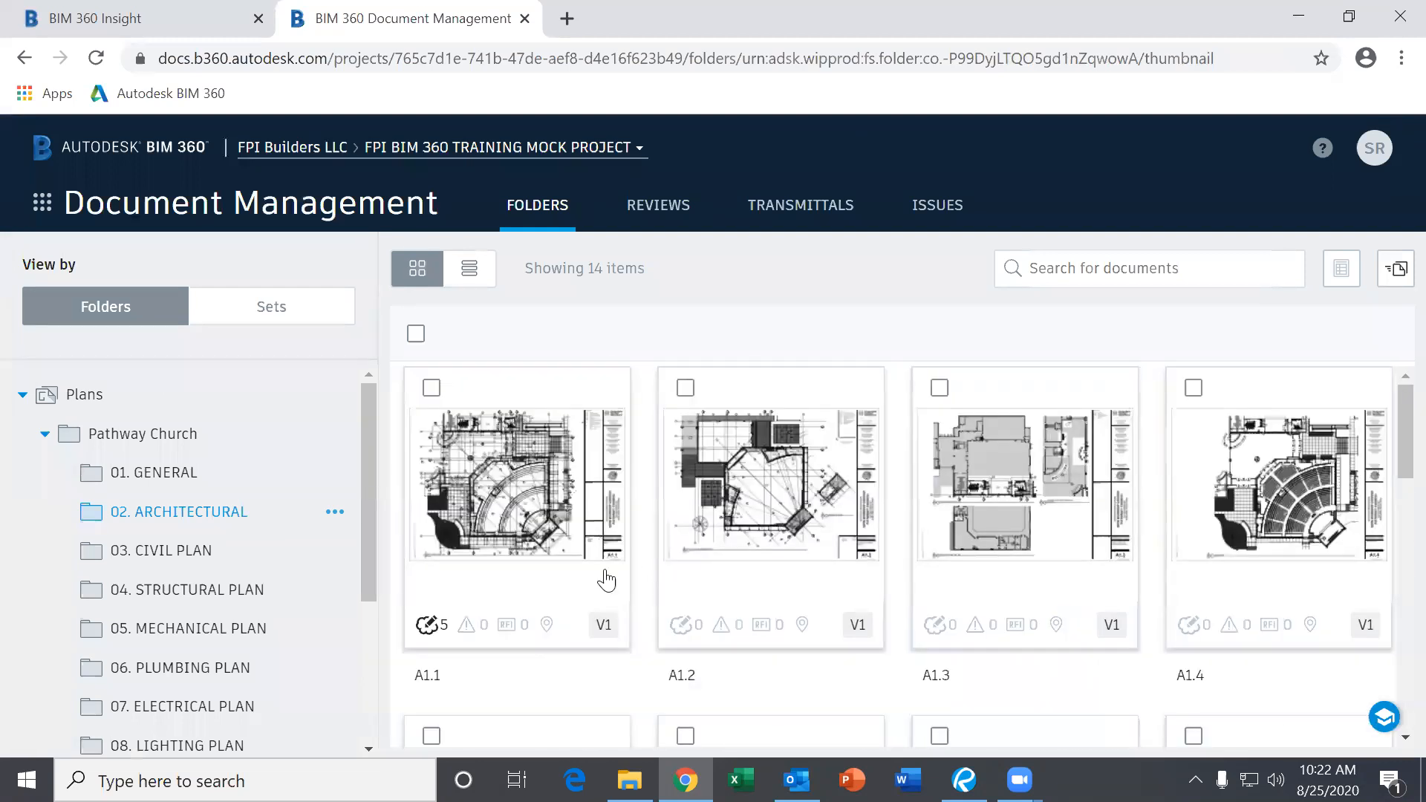
scroll(158, 571, "down", 1)
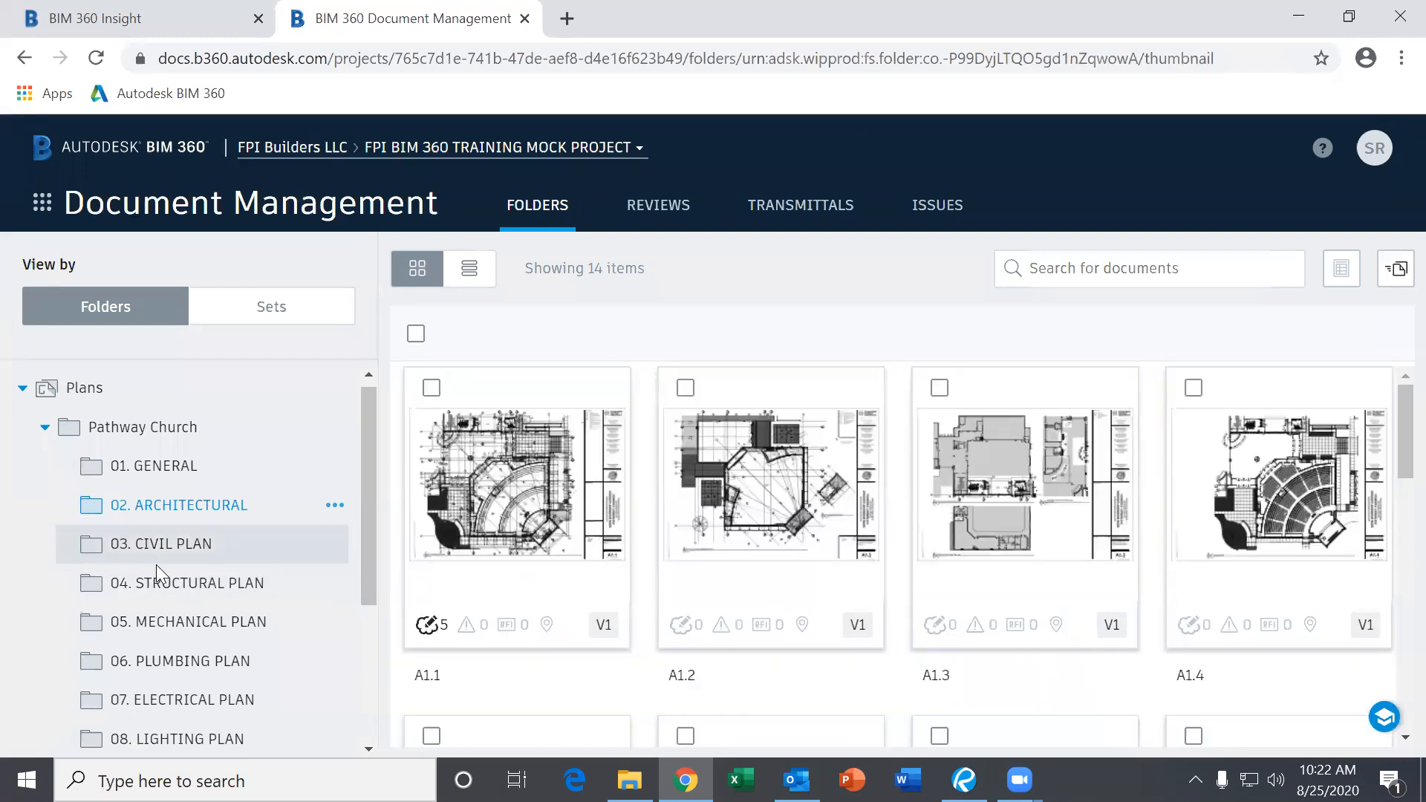
scroll(156, 564, "down", 3)
scroll(185, 554, "up", 4)
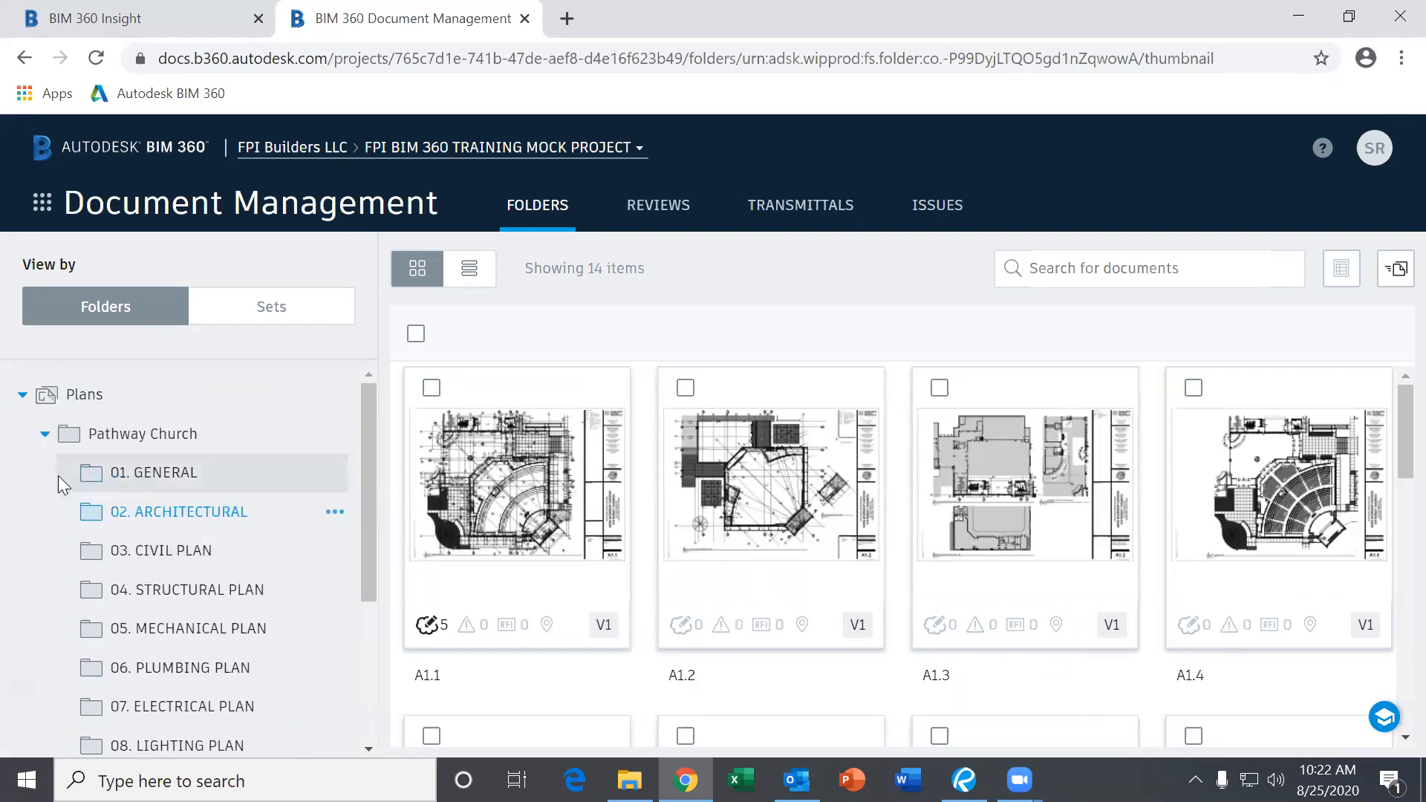
left_click(45, 437)
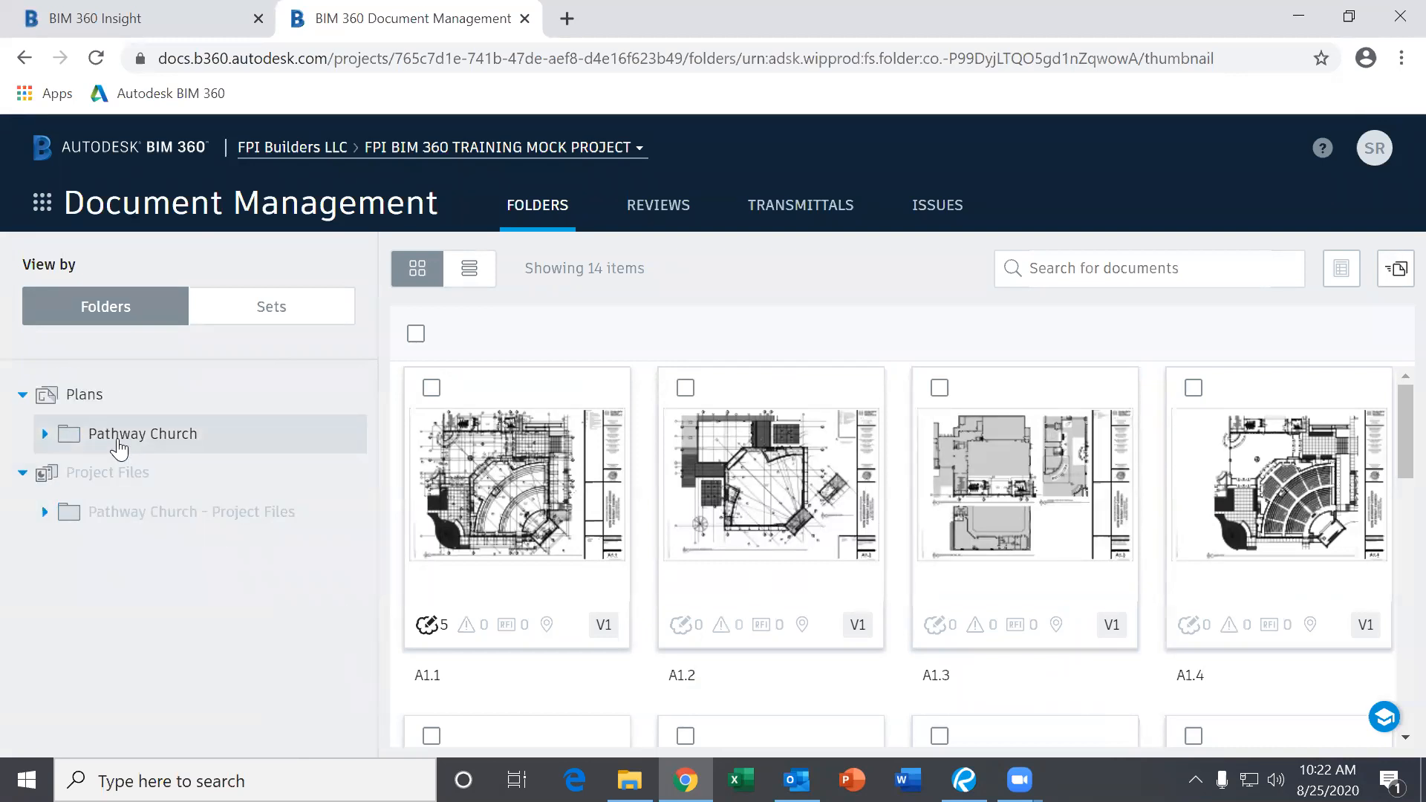
left_click(119, 438)
left_click(184, 473)
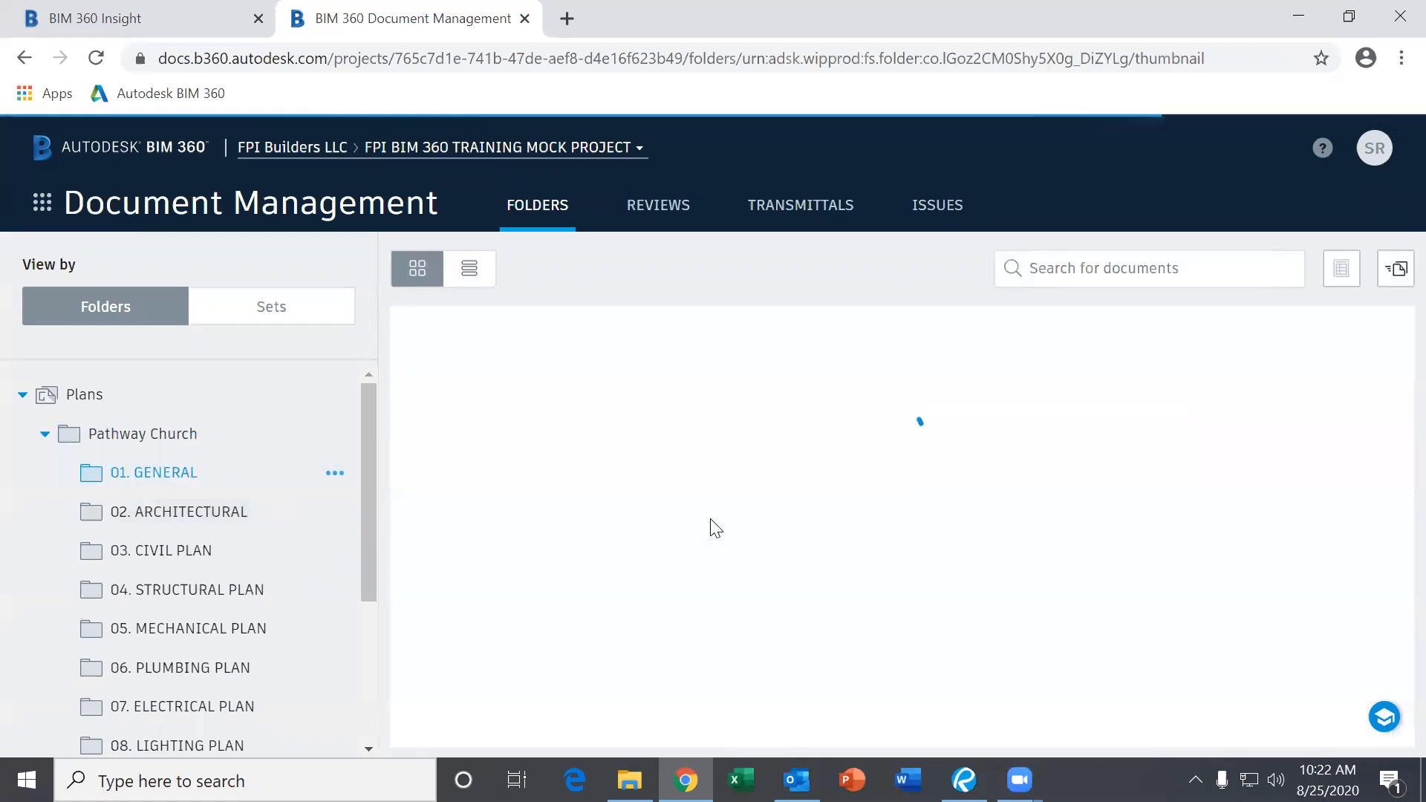
Select the CVR cover sheet and bring up its more-actions menu.
scroll(710, 531, "down", 4)
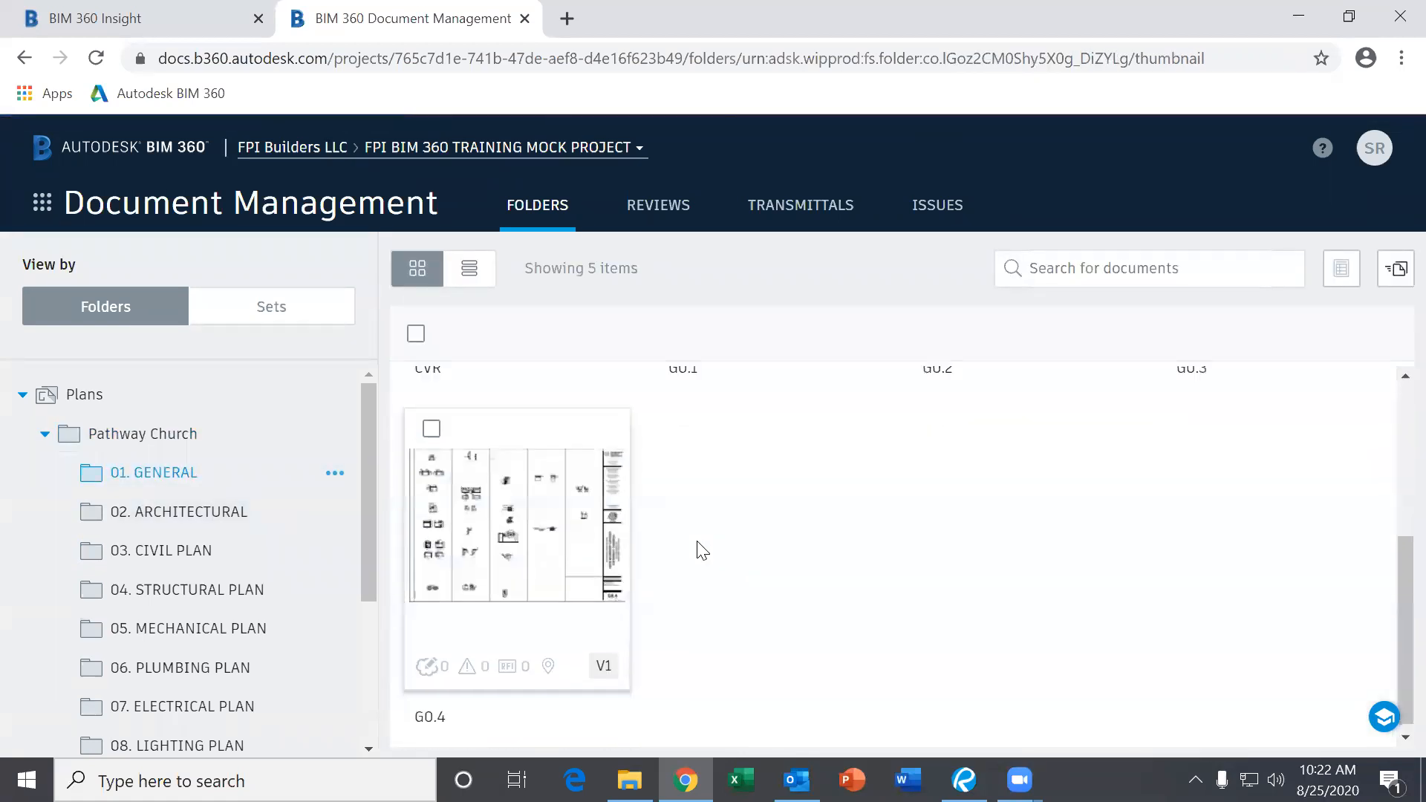
scroll(703, 550, "up", 4)
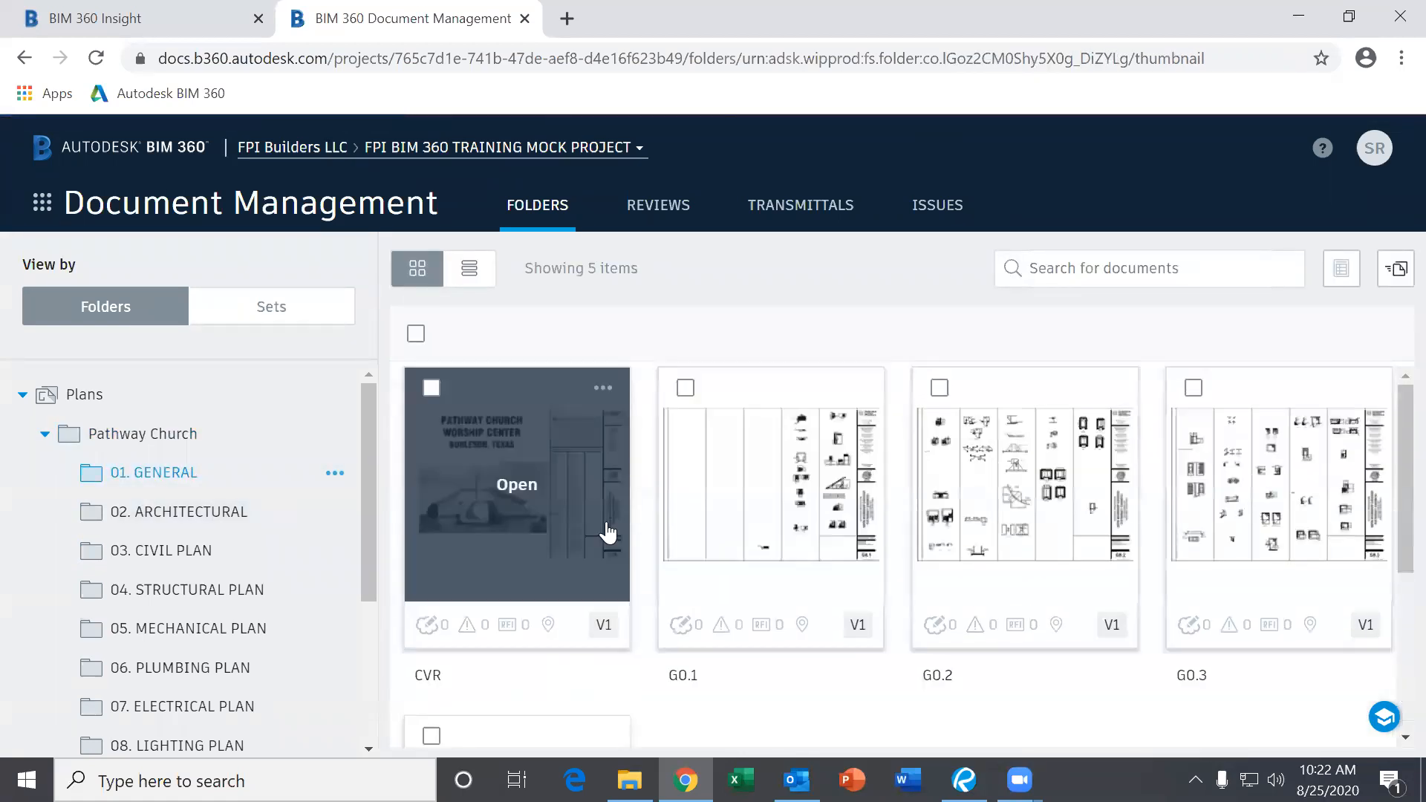
left_click(430, 388)
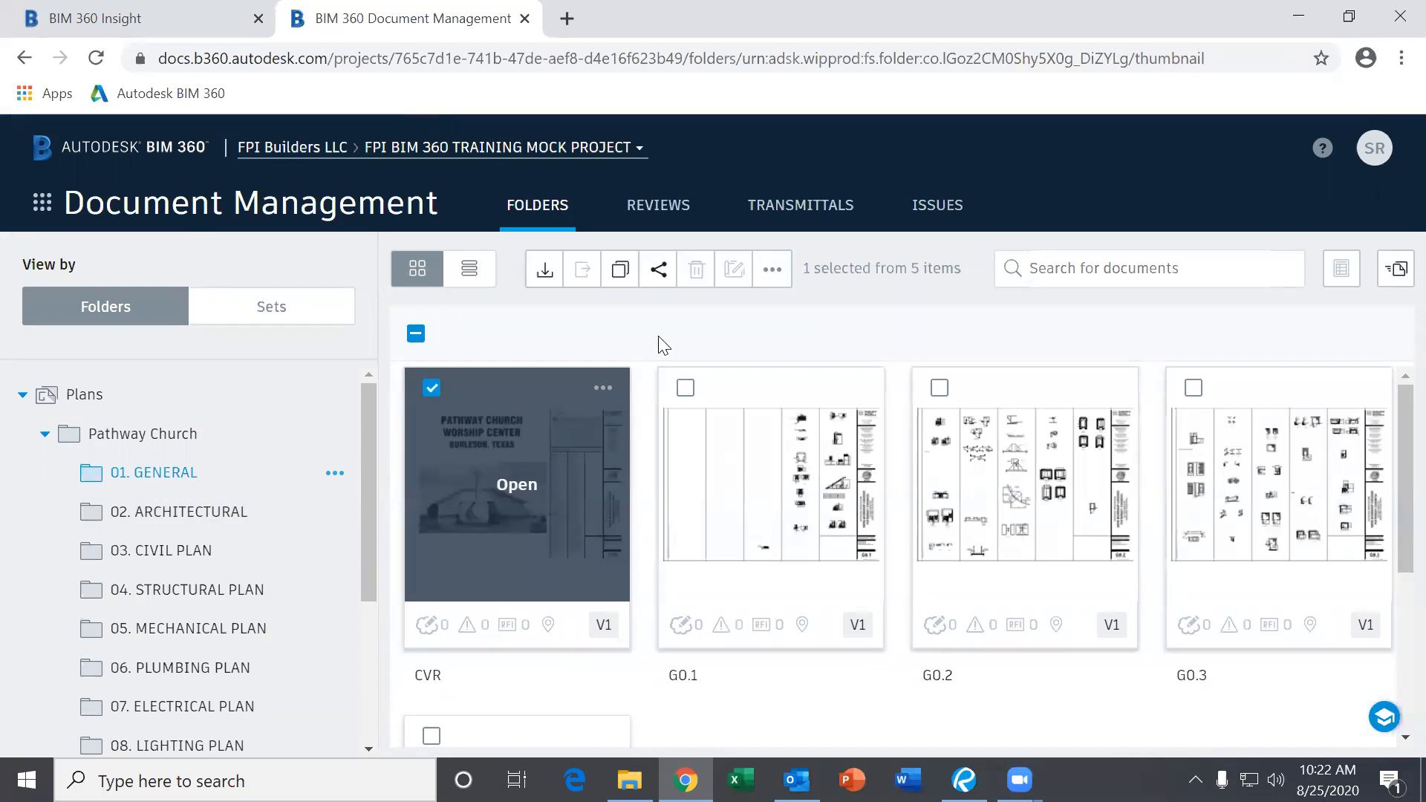
left_click(773, 270)
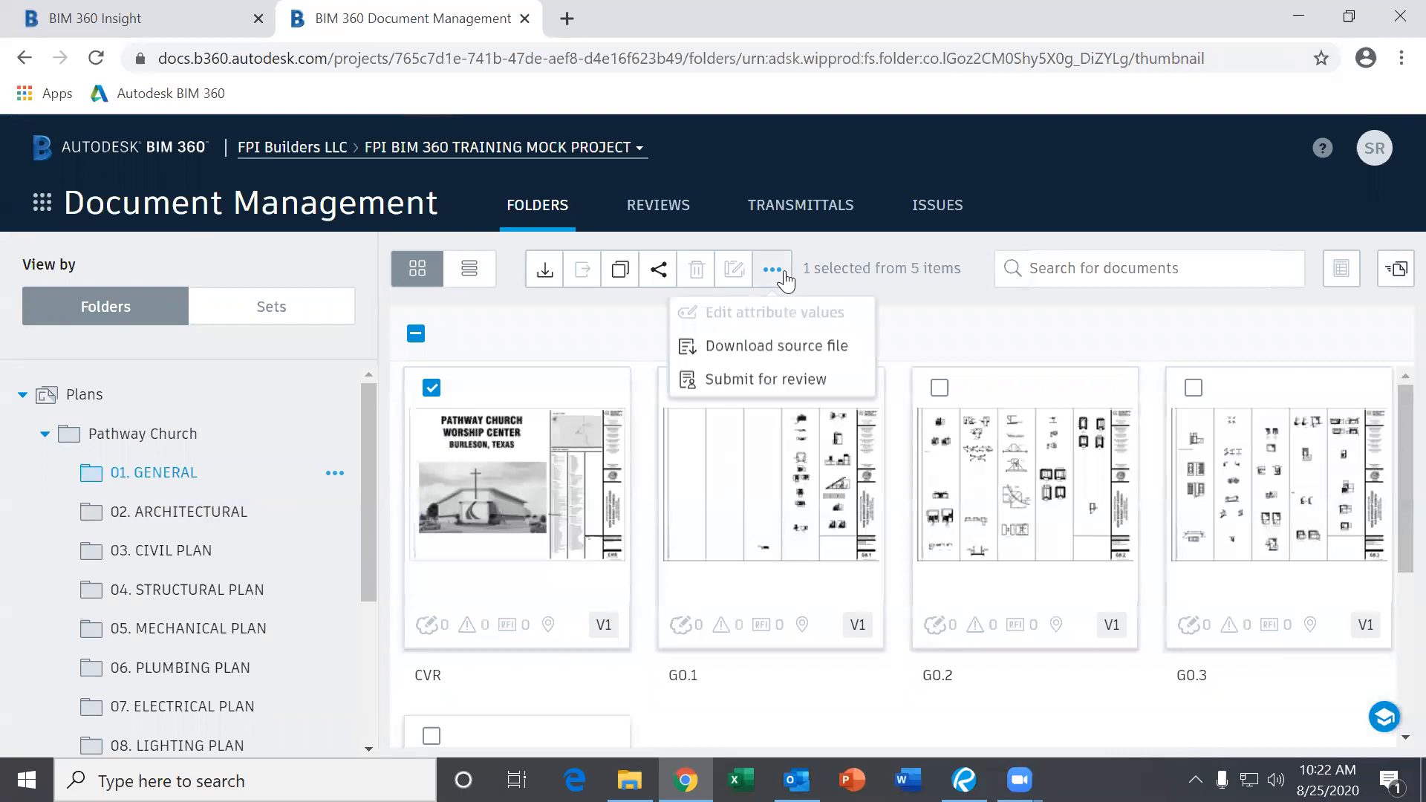
Download the CVR cover sheet's source file, dismiss the browser notice, and deselect CVR.
left_click(813, 348)
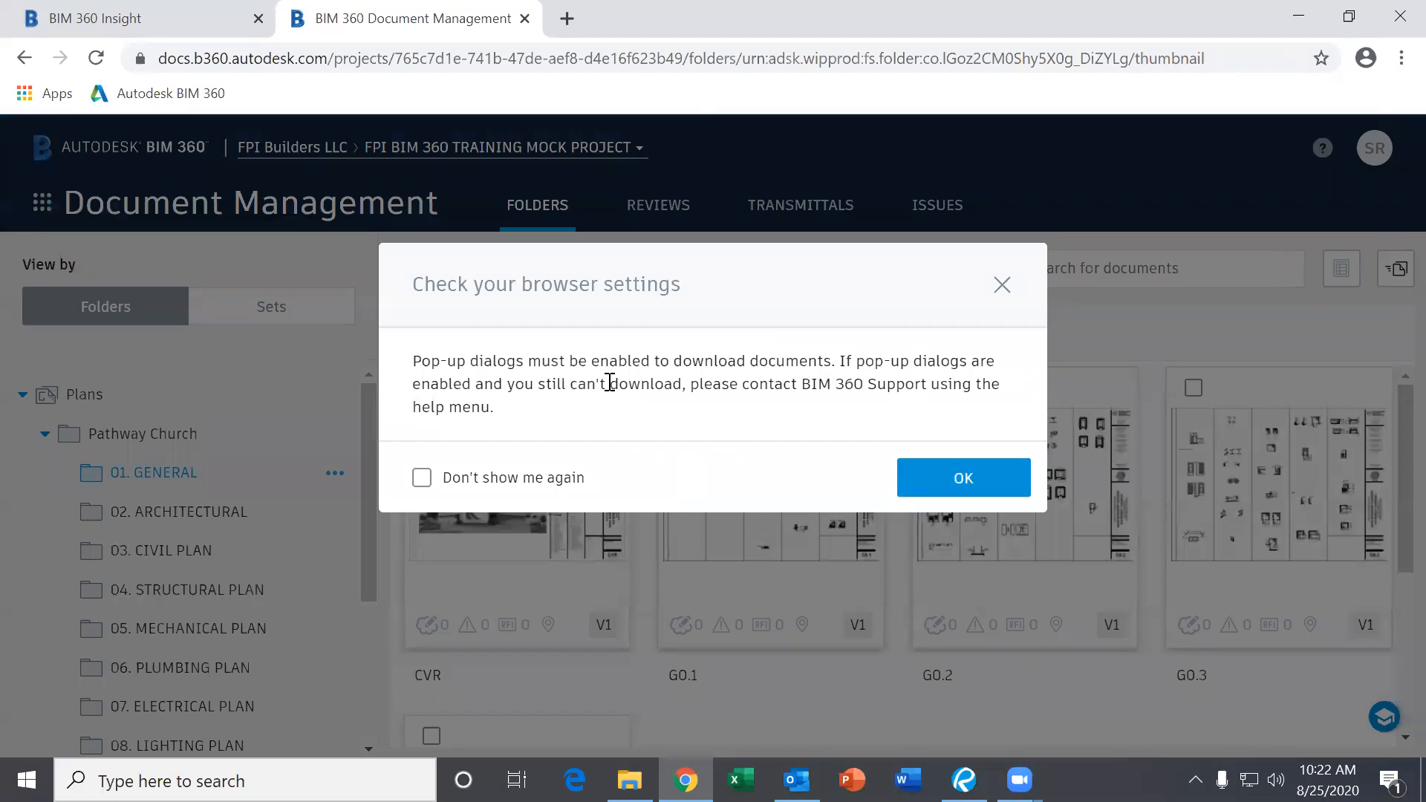
left_click(954, 478)
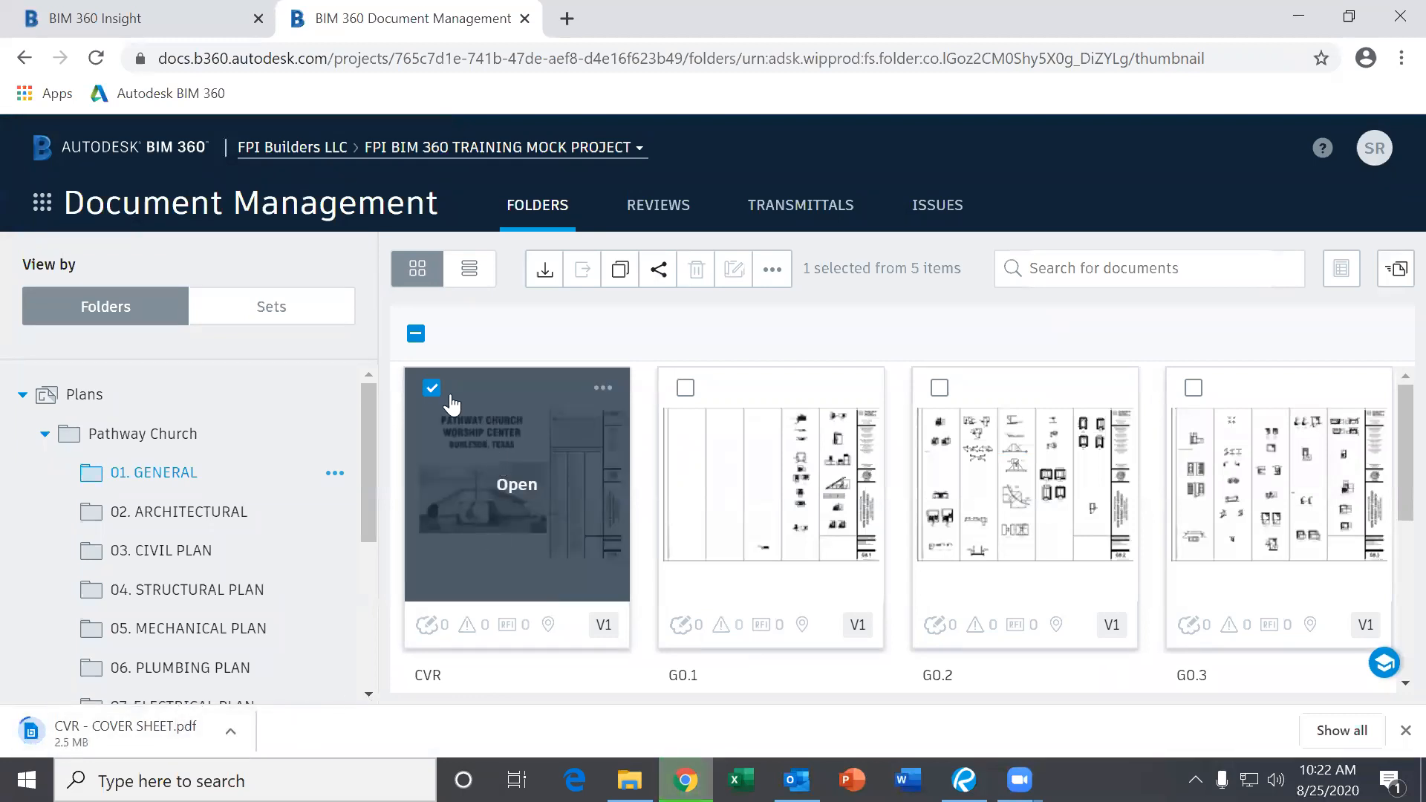
left_click(431, 388)
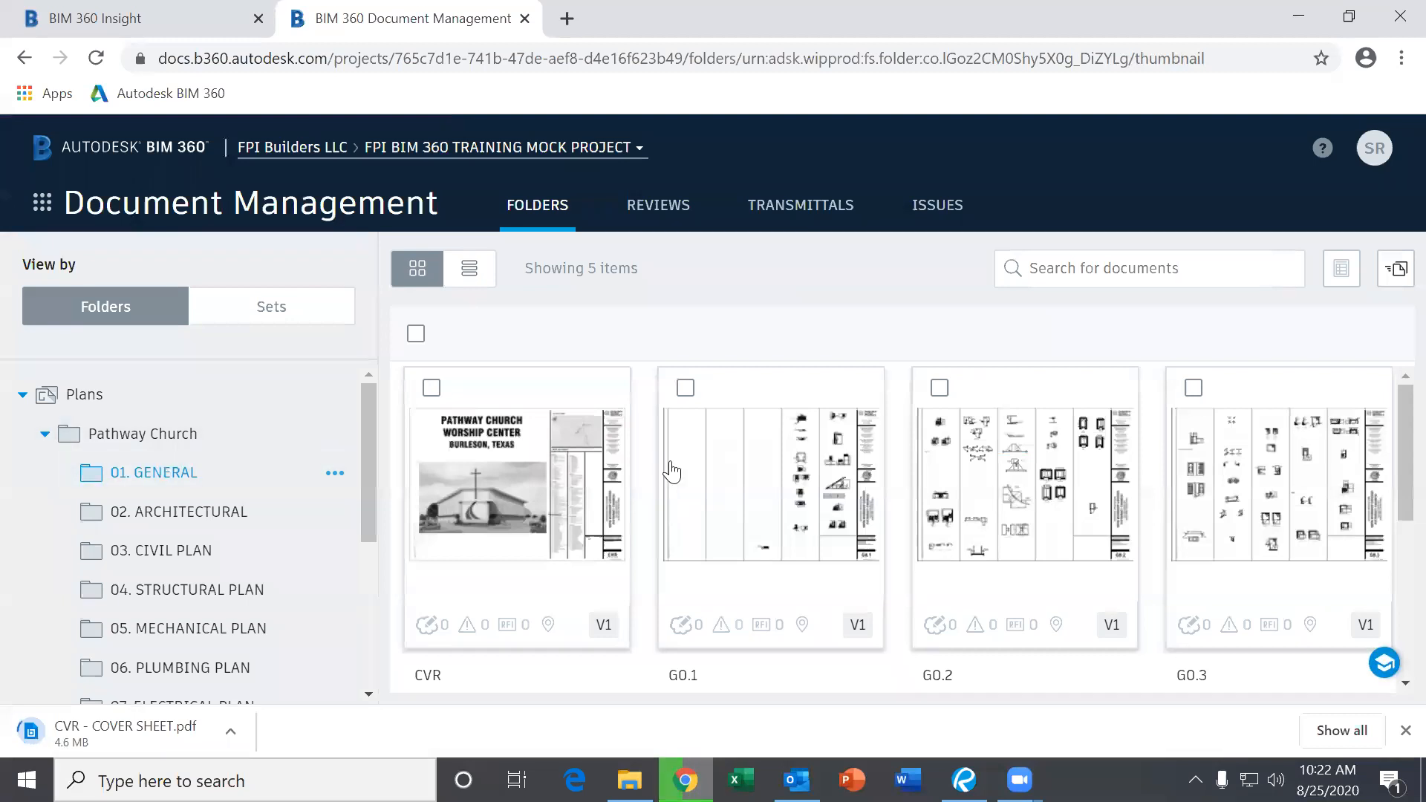
Select all five 01. GENERAL sheets to view their actions, then go to 02. ARCHITECTURAL.
left_click(205, 509)
left_click(182, 472)
scroll(799, 490, "down", 4)
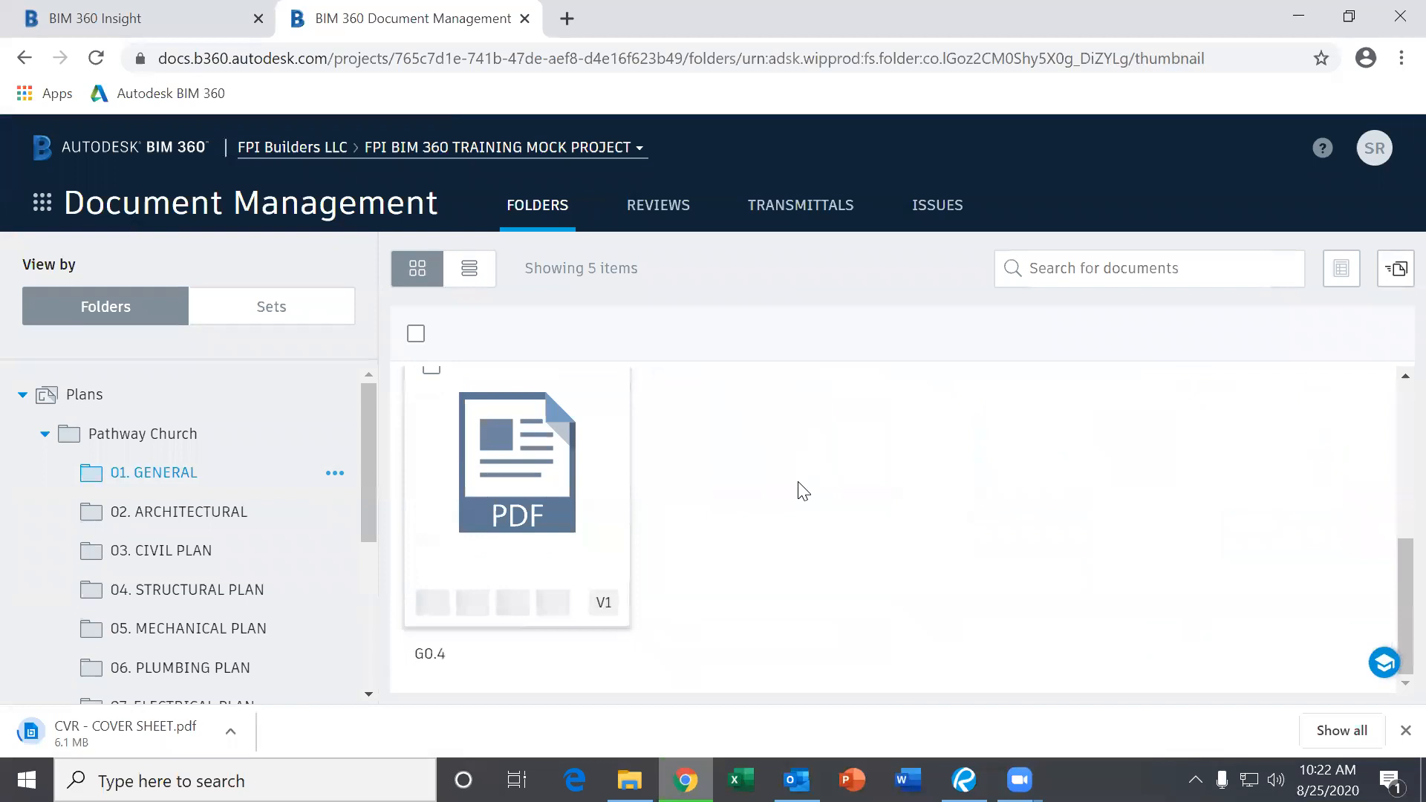
scroll(732, 522, "up", 4)
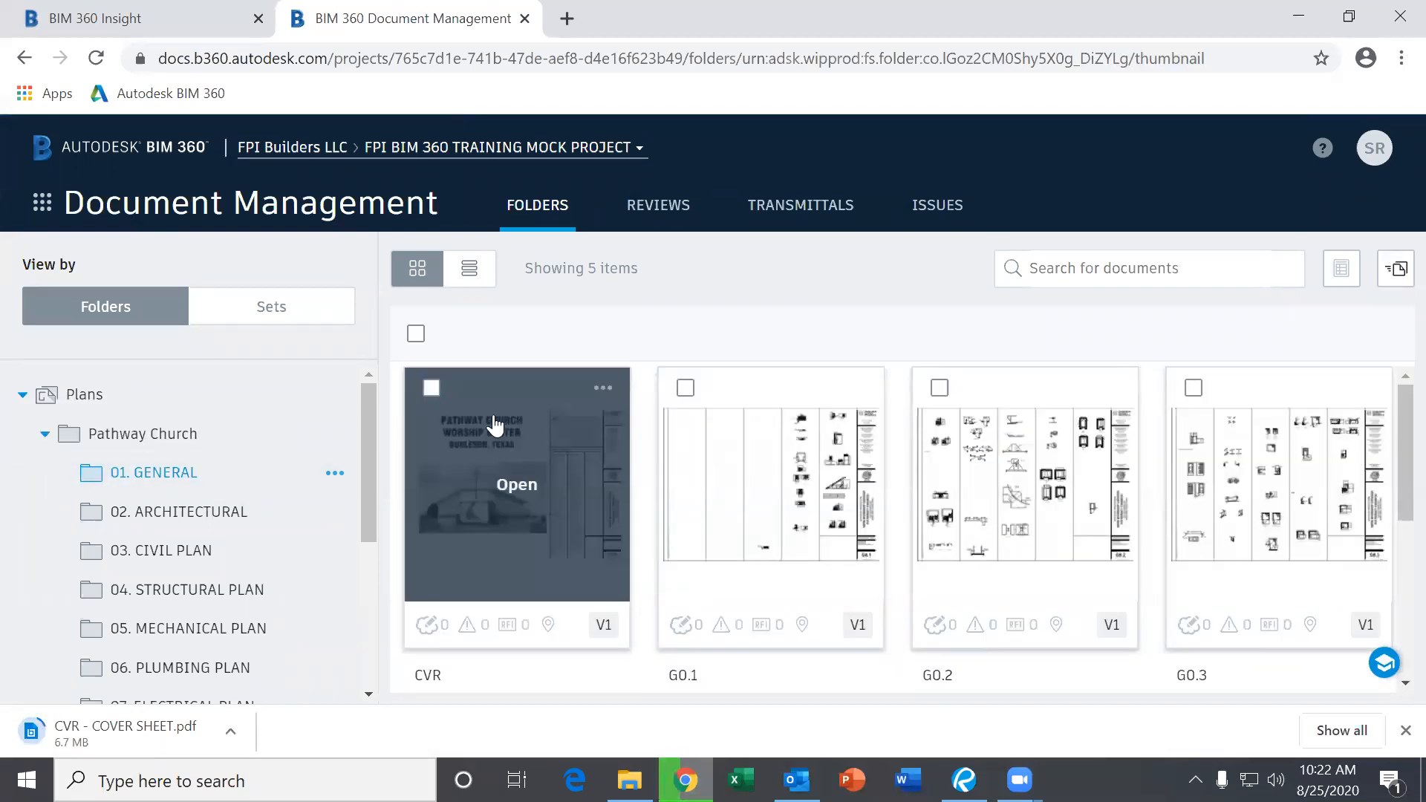
left_click(416, 335)
scroll(693, 514, "down", 3)
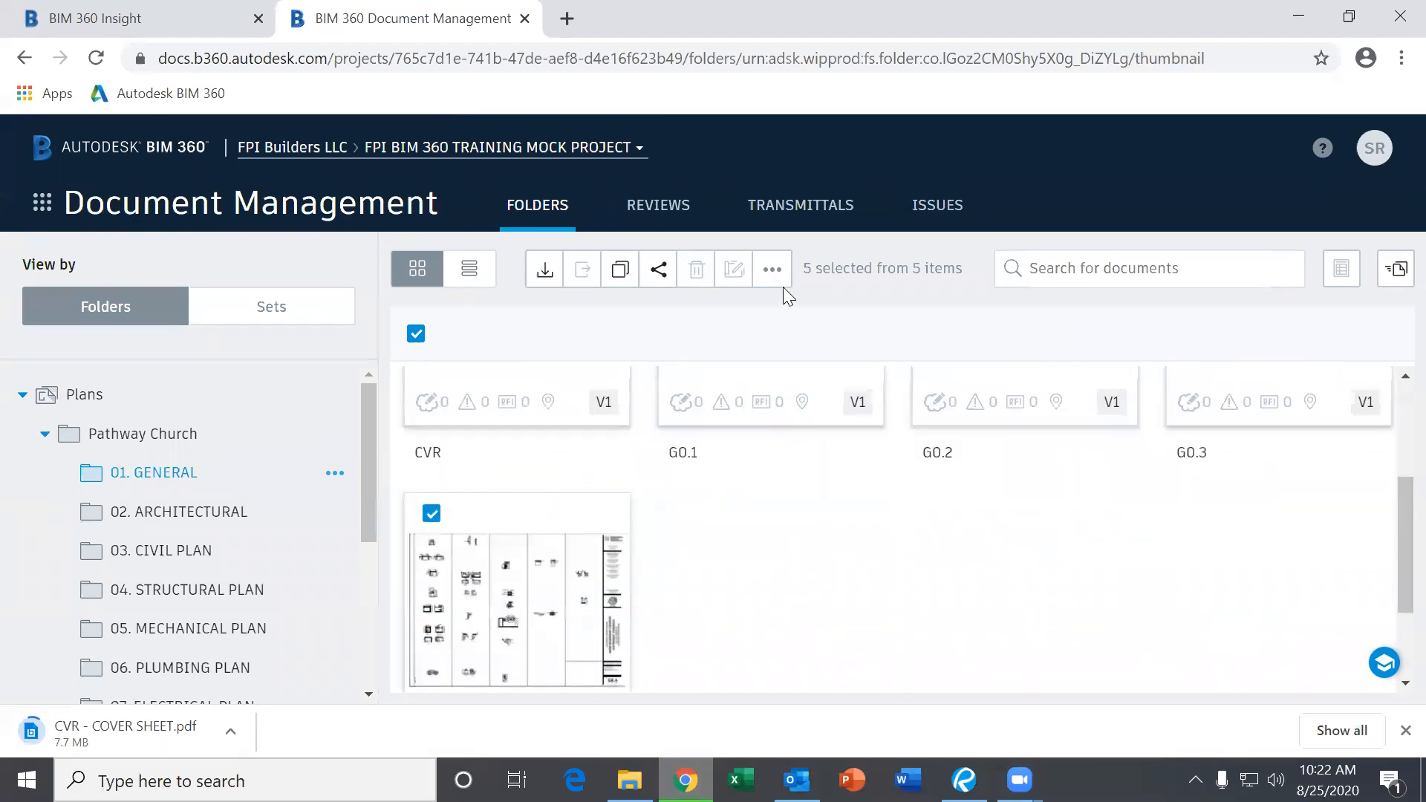
left_click(772, 270)
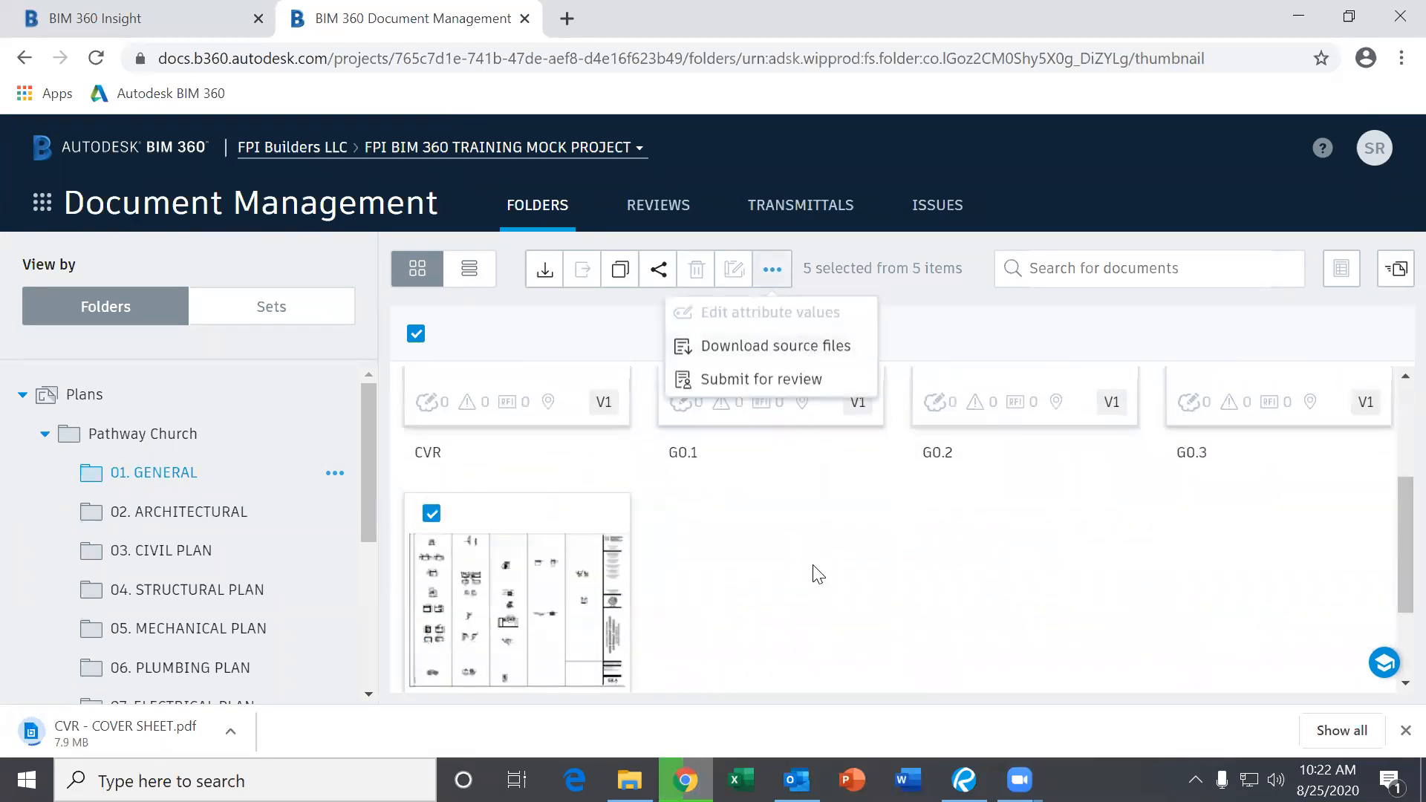
left_click(817, 573)
scroll(764, 576, "up", 3)
left_click(199, 514)
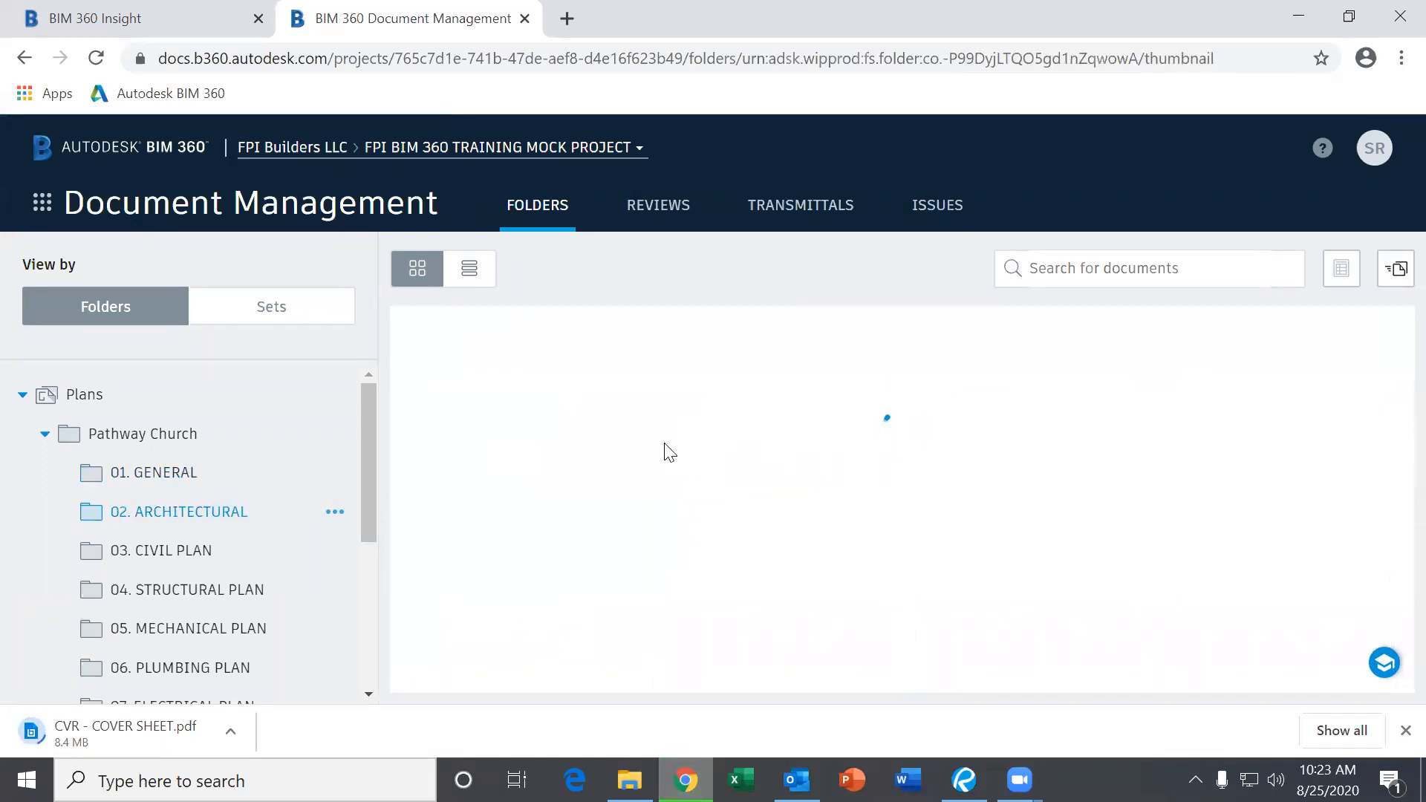
Toggle selection of all 14 architectural sheets and check actions for one elevation sheet.
scroll(754, 446, "down", 10)
scroll(859, 490, "up", 10)
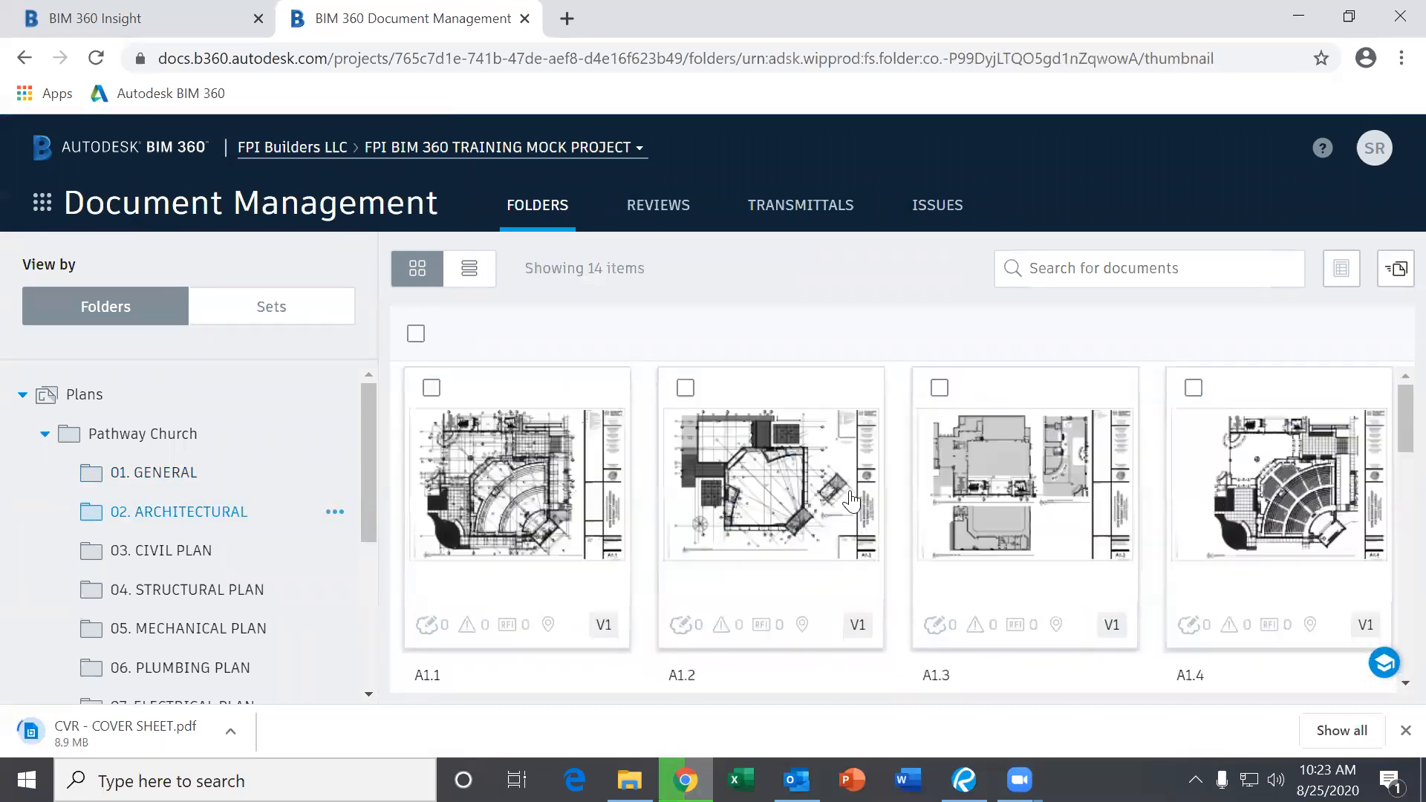
left_click(417, 335)
left_click(417, 335)
scroll(816, 499, "down", 6)
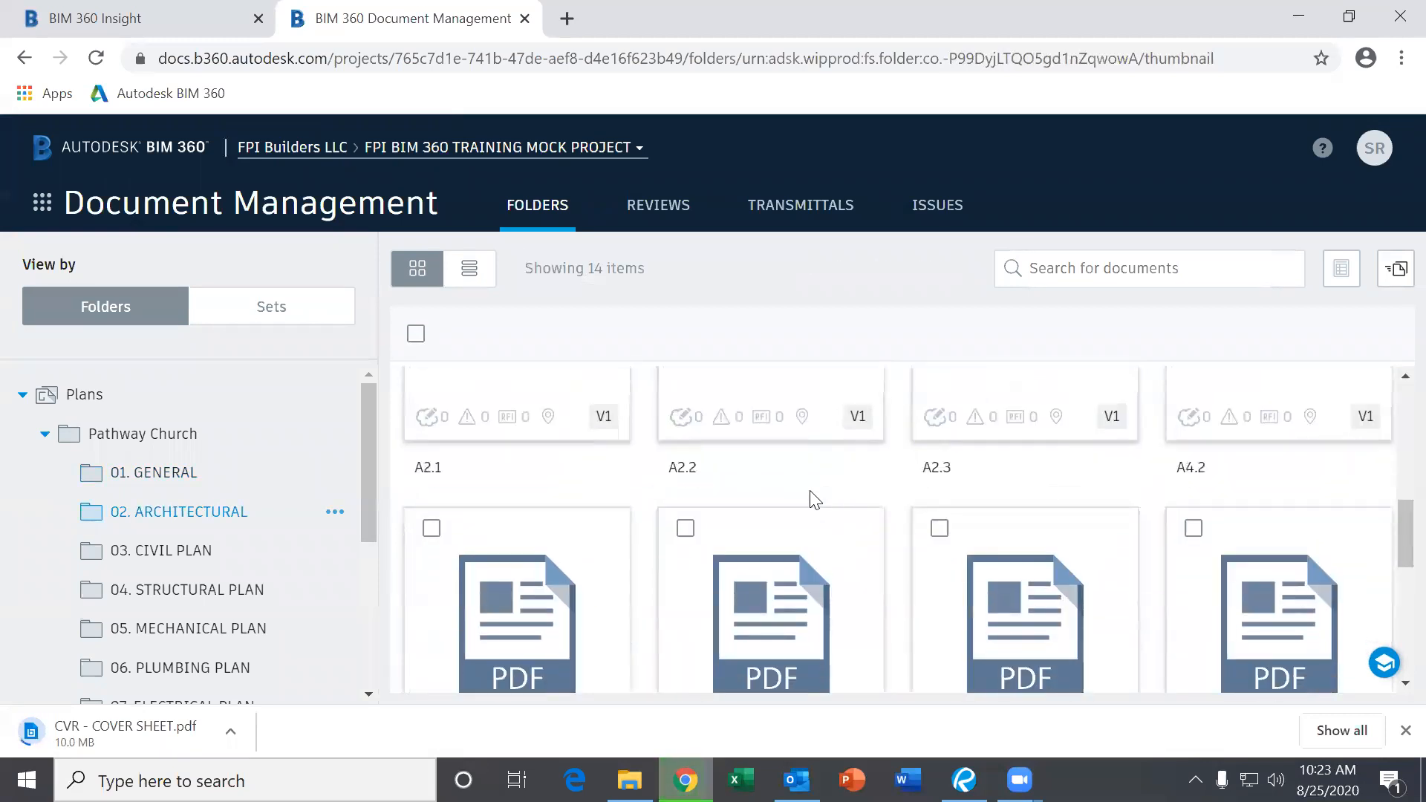
left_click(685, 528)
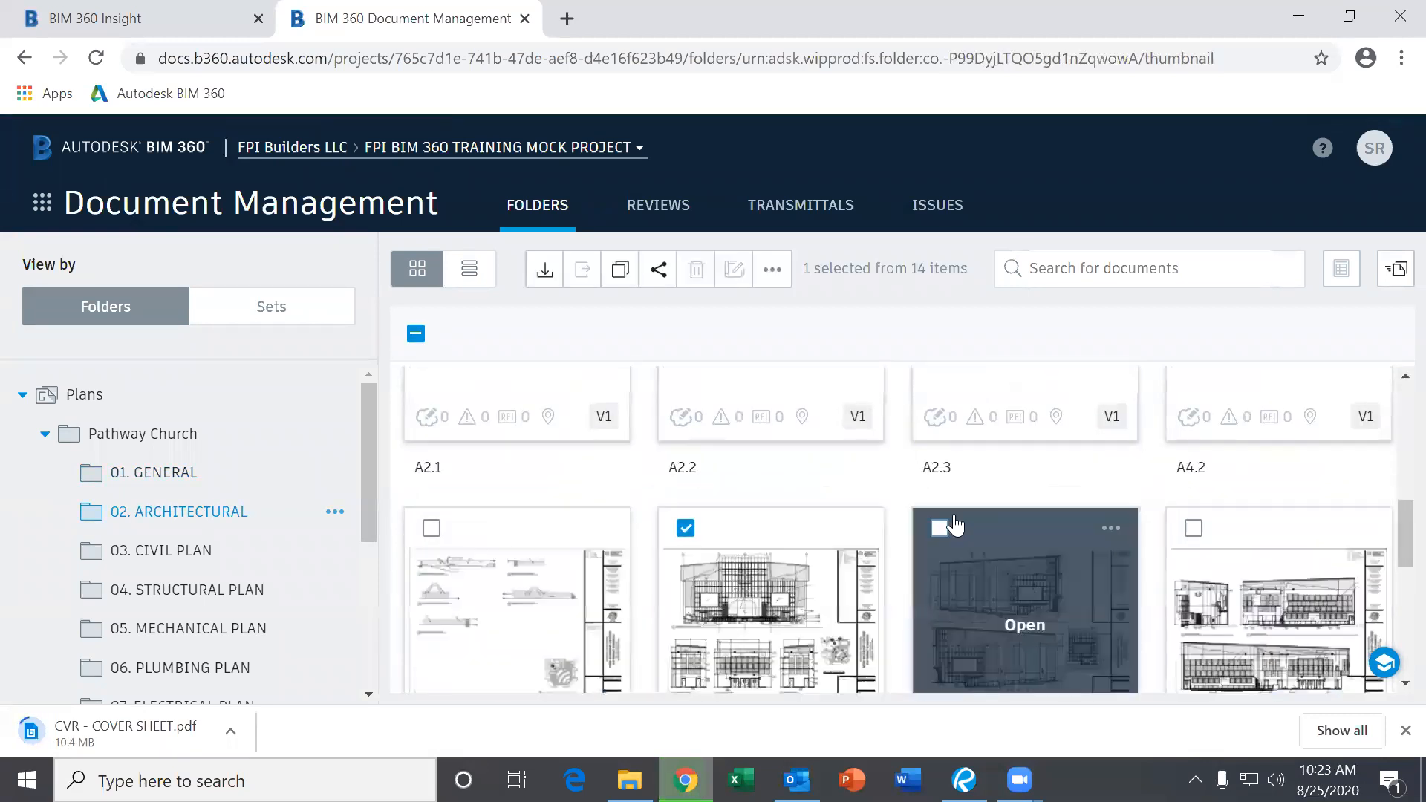
left_click(772, 269)
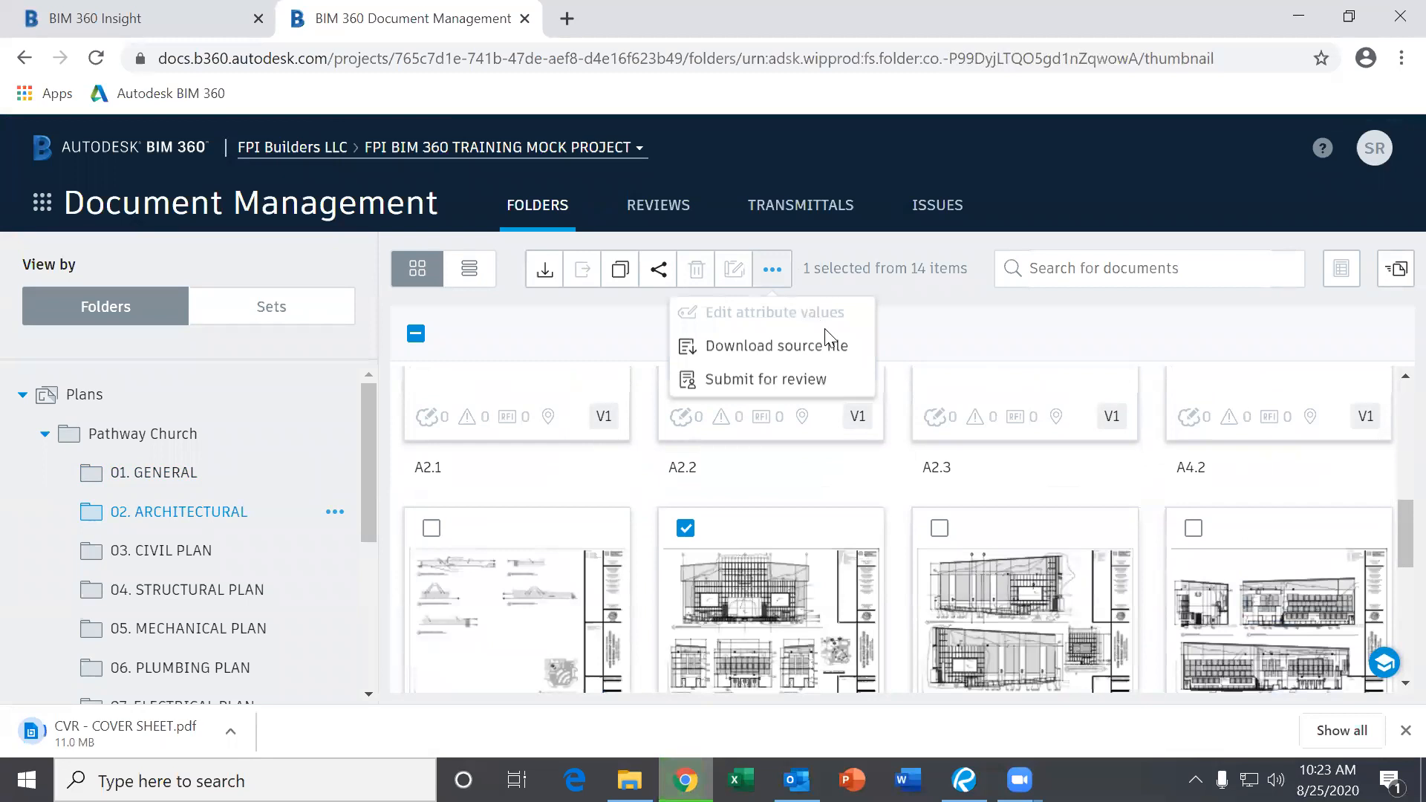
left_click(772, 275)
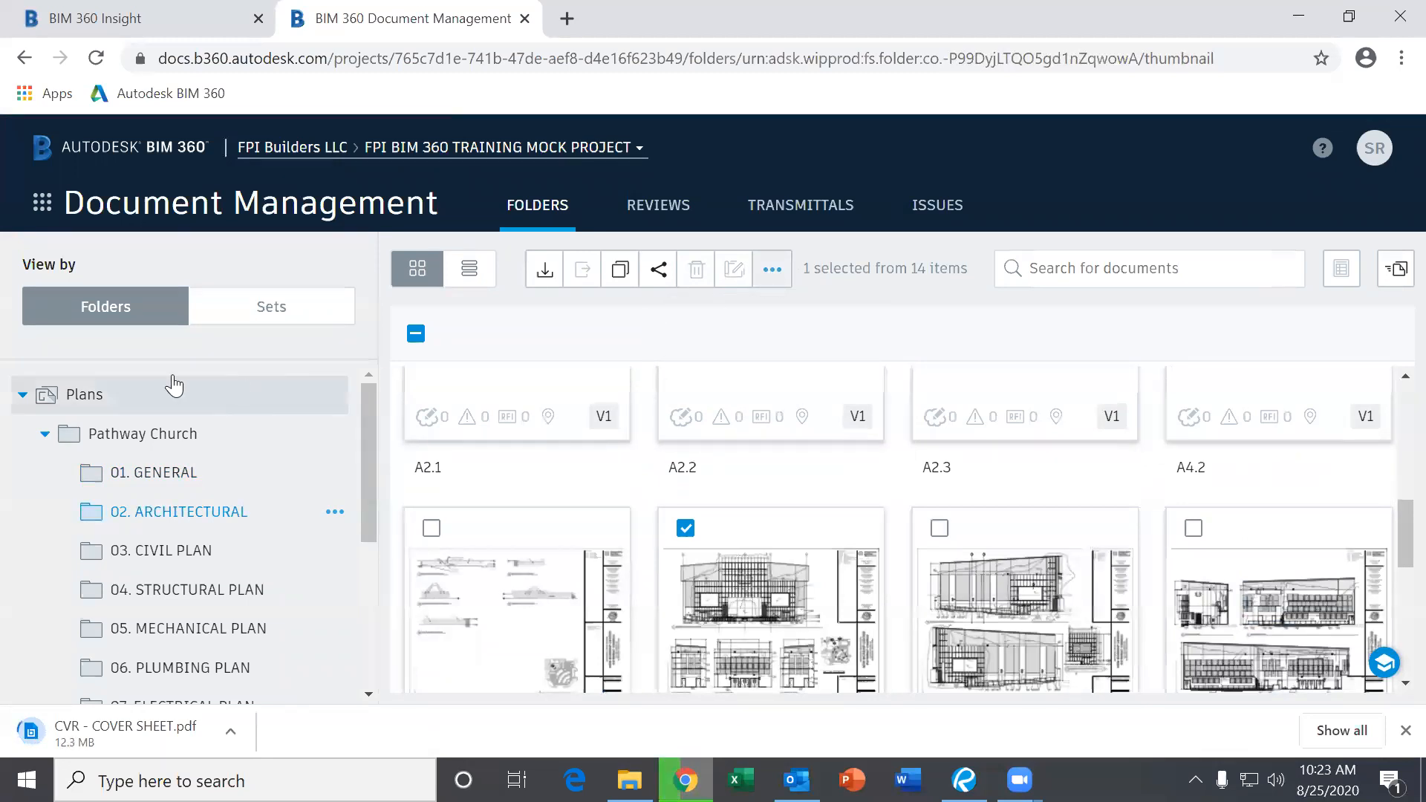
Show the Pathway Church subfolders and select 01. GENERAL, 02. ARCHITECTURAL and 03. CIVIL PLAN.
left_click(44, 434)
left_click(160, 436)
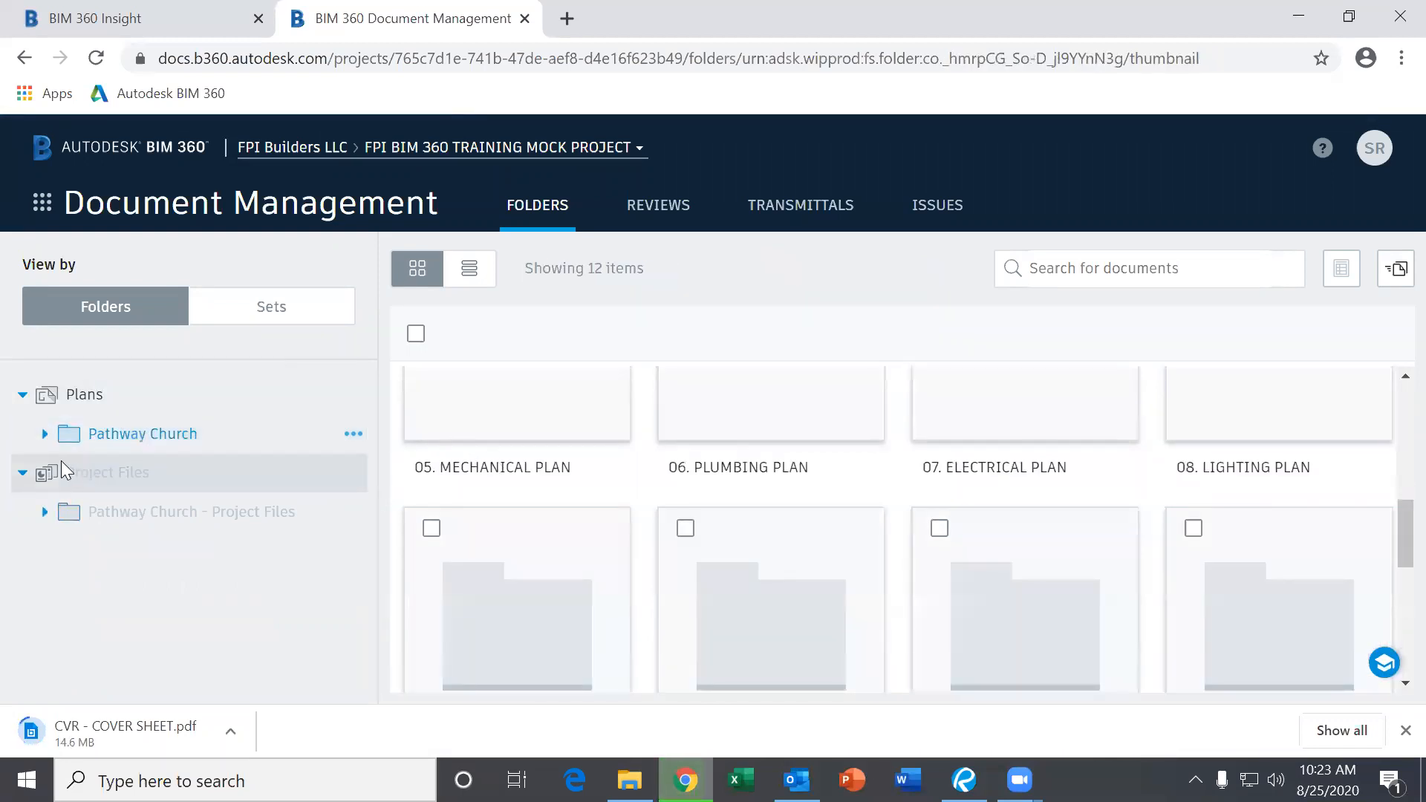
scroll(584, 486, "up", 3)
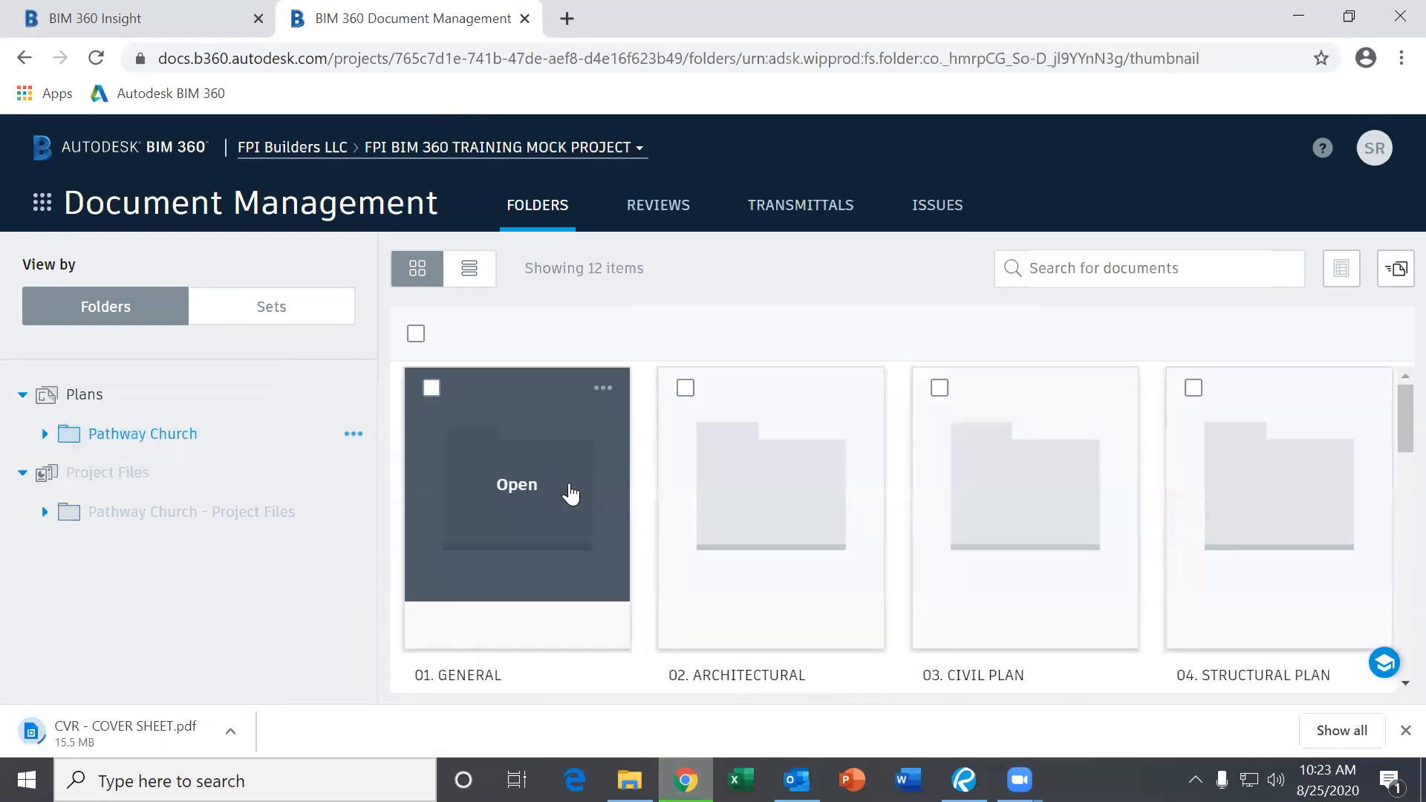
left_click(430, 388)
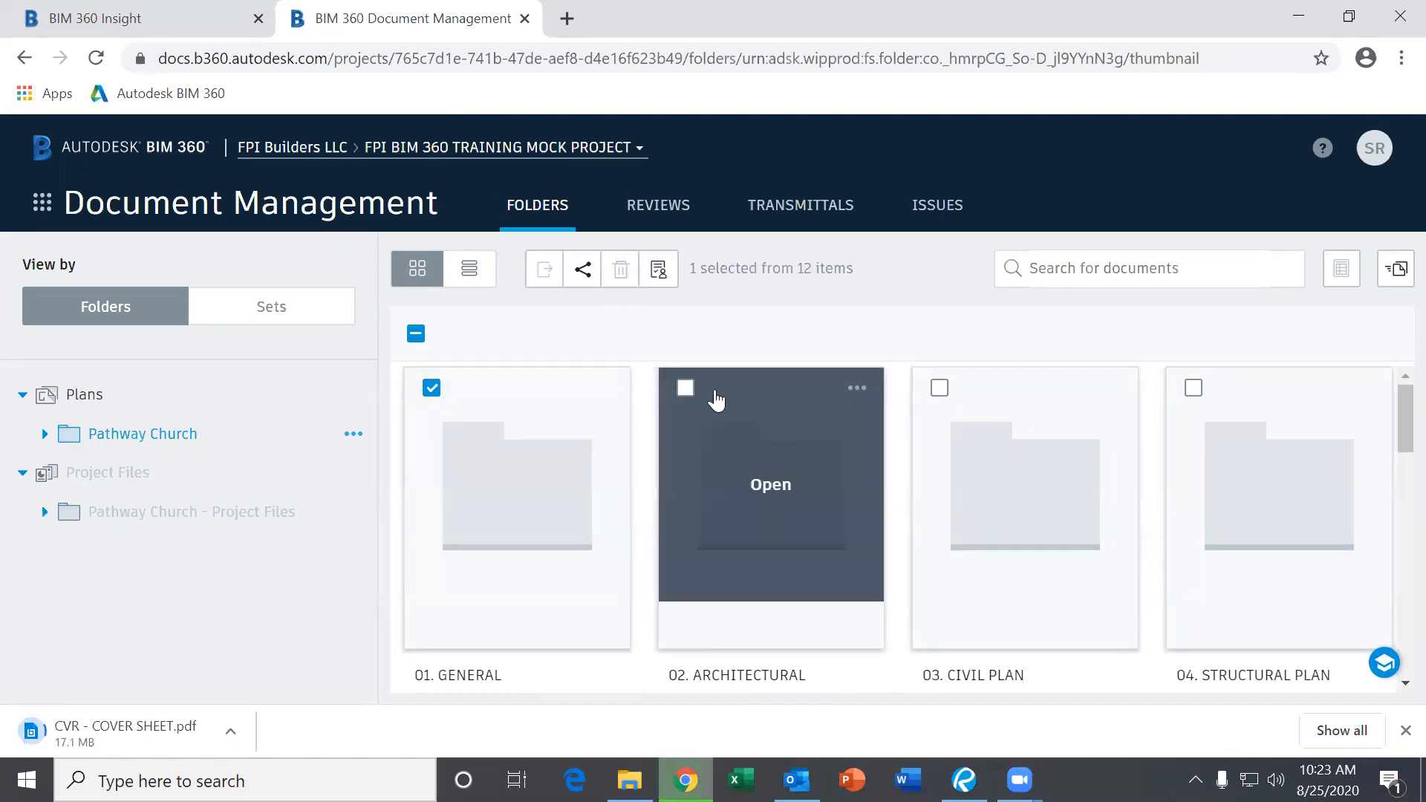
left_click(687, 388)
left_click(939, 388)
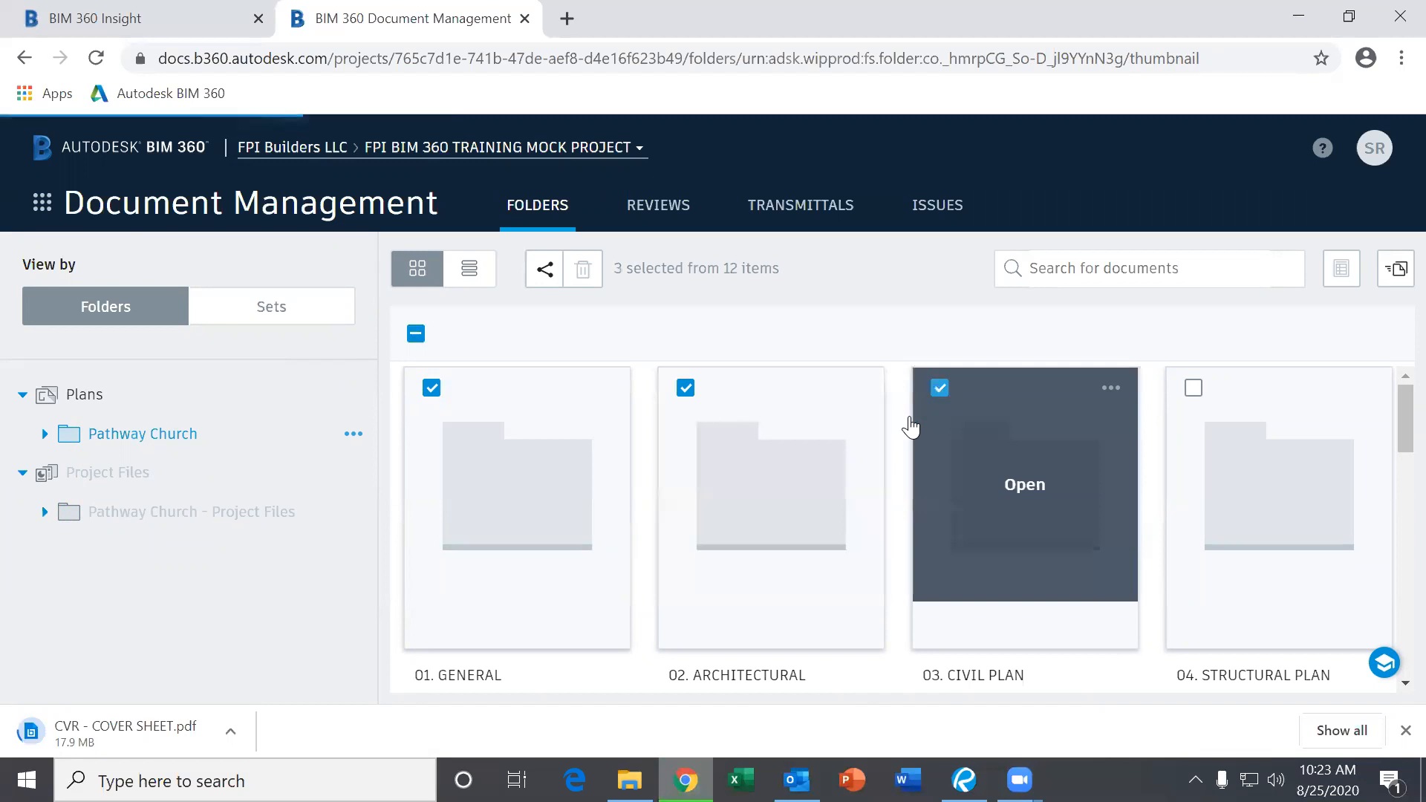
scroll(895, 445, "down", 1)
scroll(895, 446, "down", 1)
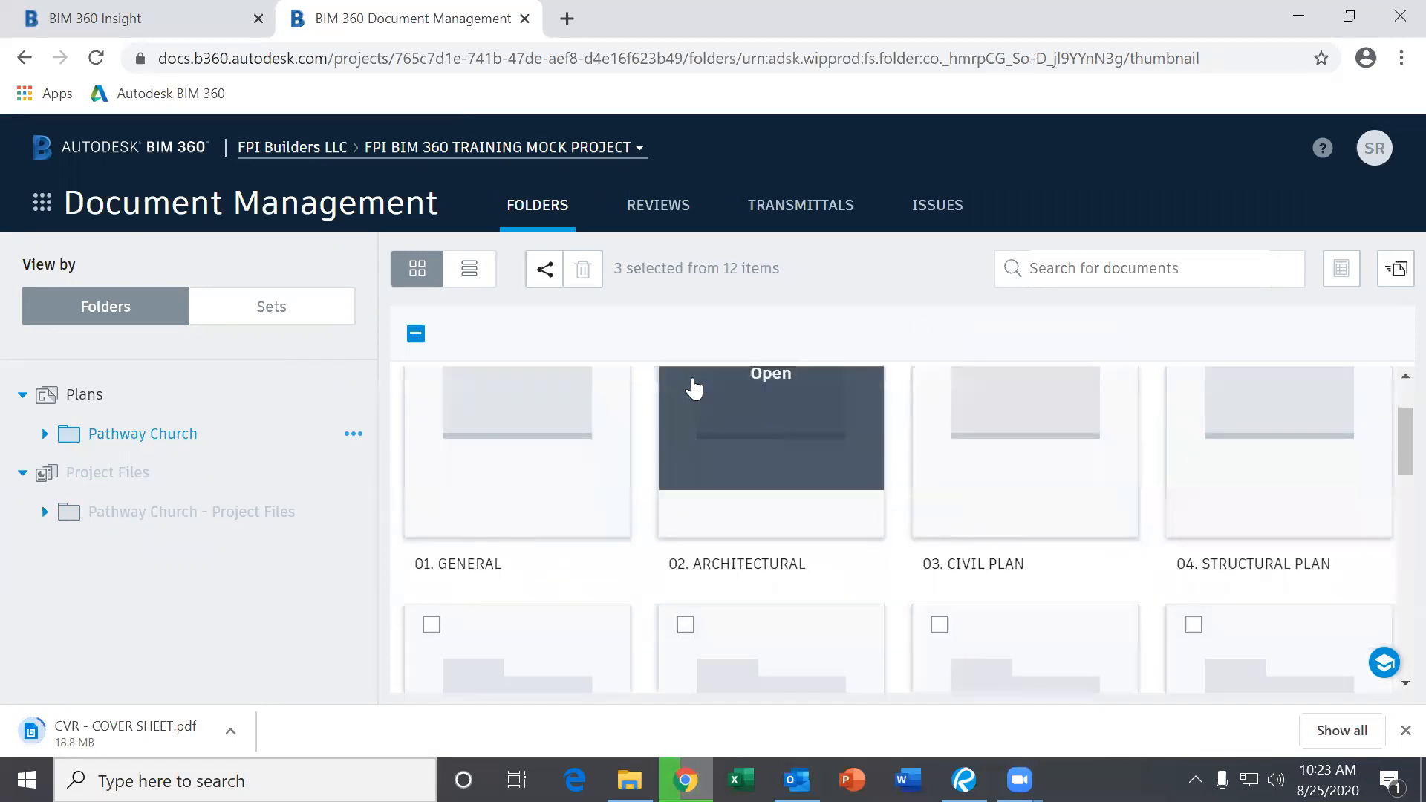
scroll(831, 482, "up", 2)
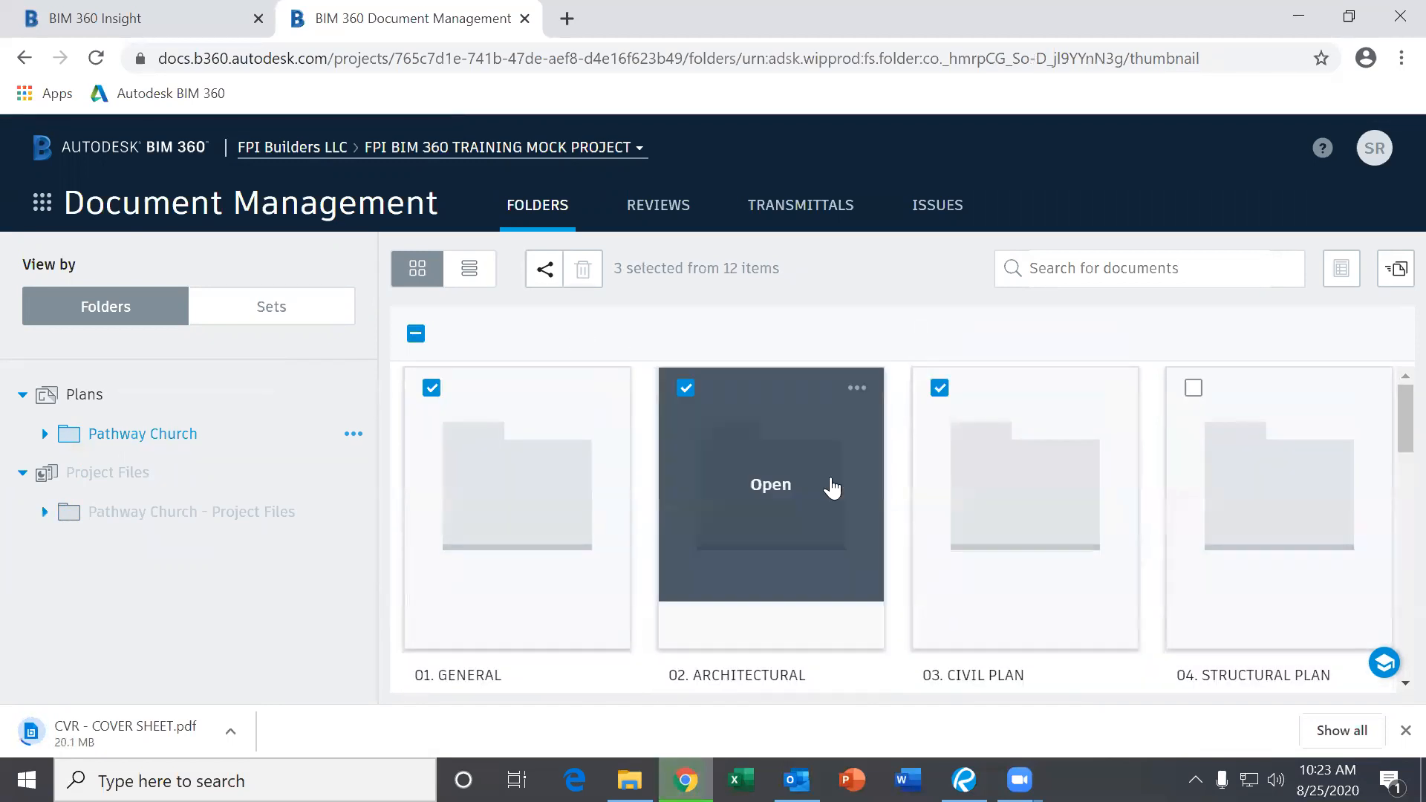
Deselect the three folders and open 01. GENERAL.
left_click(431, 388)
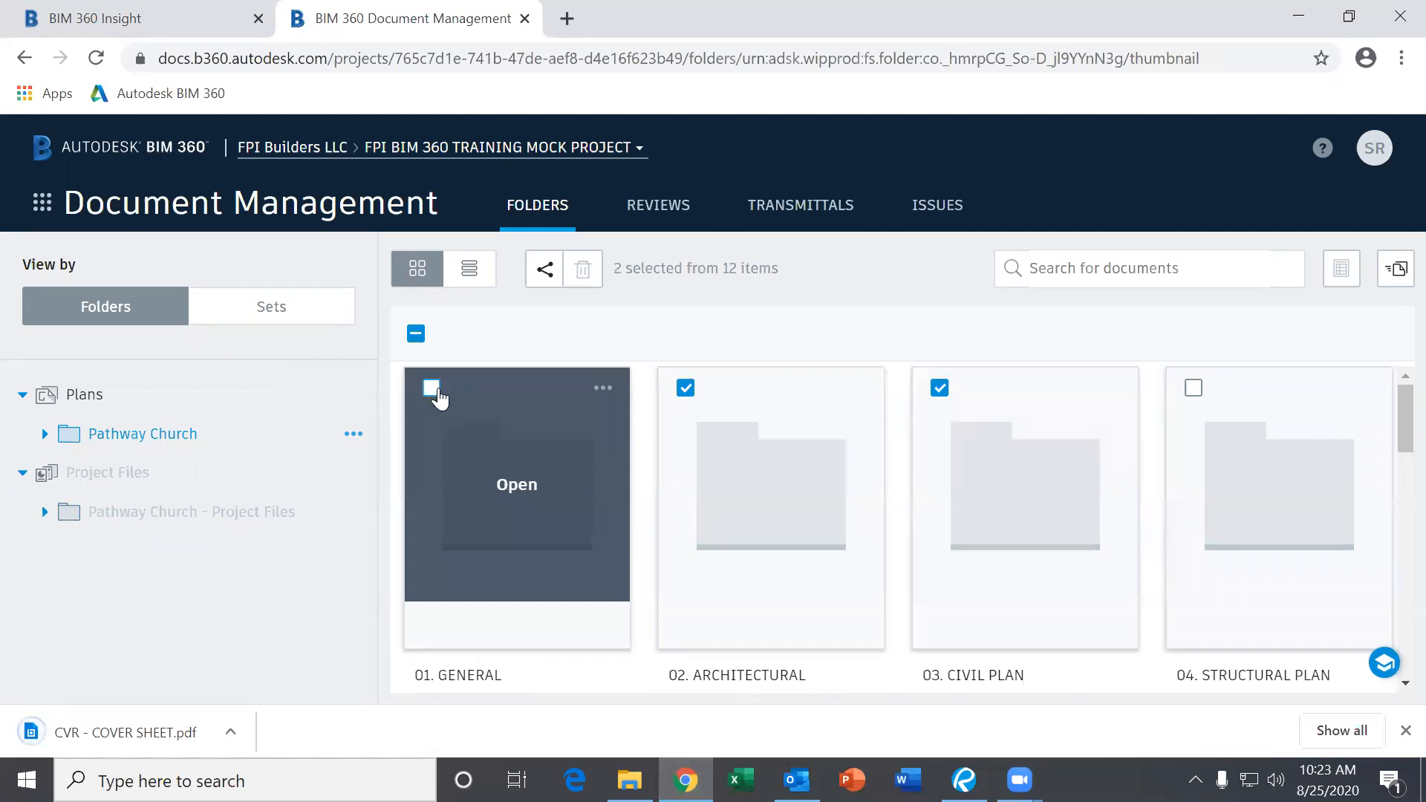
left_click(686, 389)
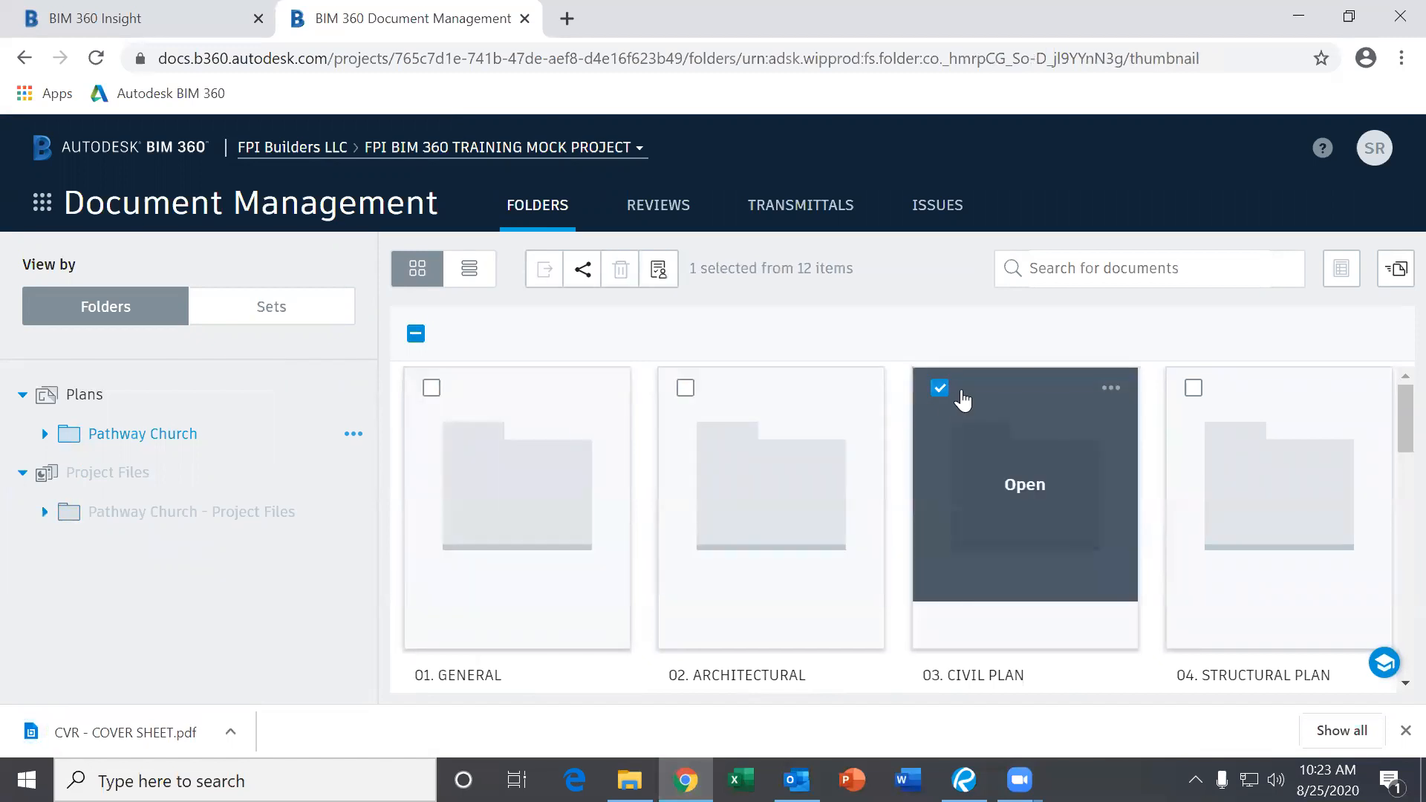
left_click(950, 392)
left_click(535, 531)
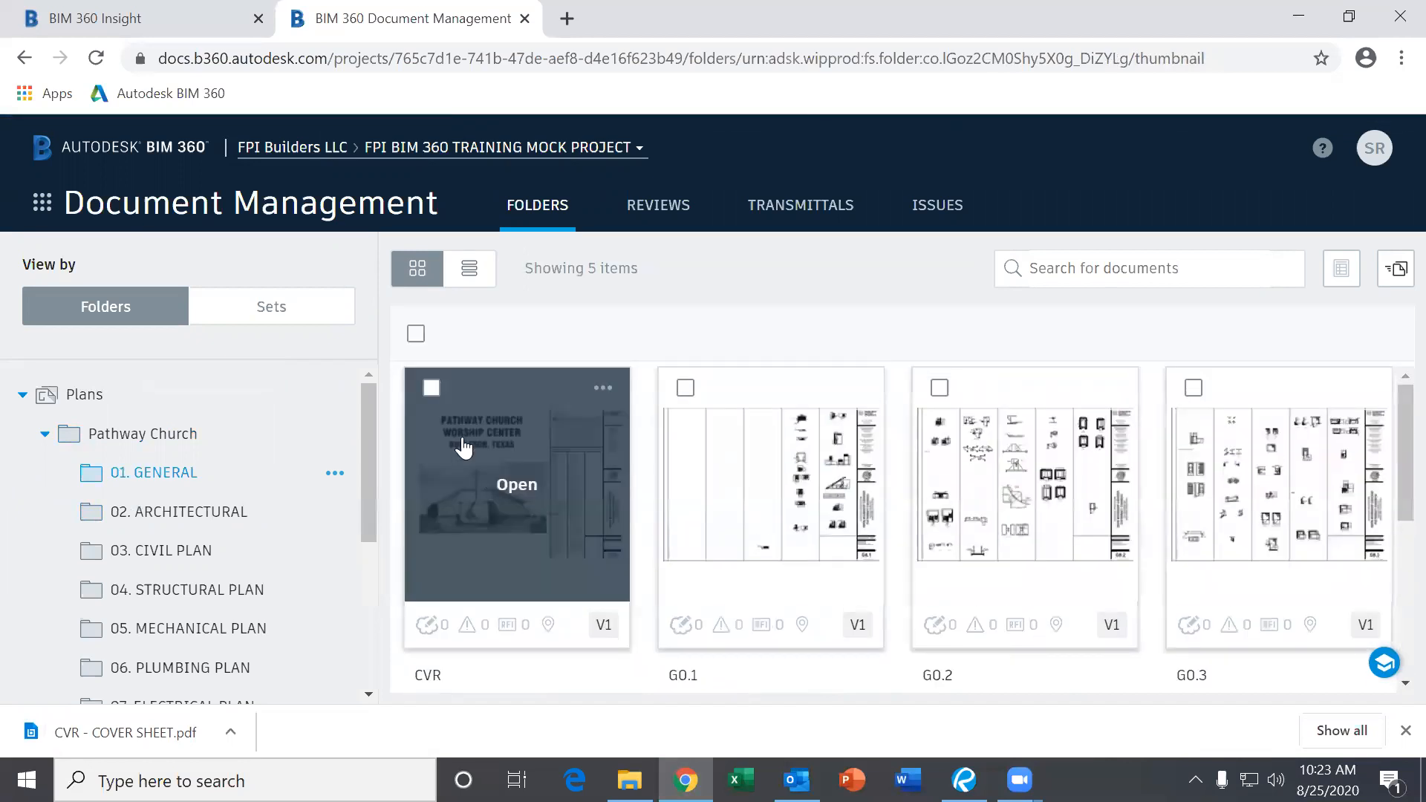
Select all five 01. GENERAL drawings, collapse Pathway Church, and expand Pathway Church - Project Files.
left_click(416, 334)
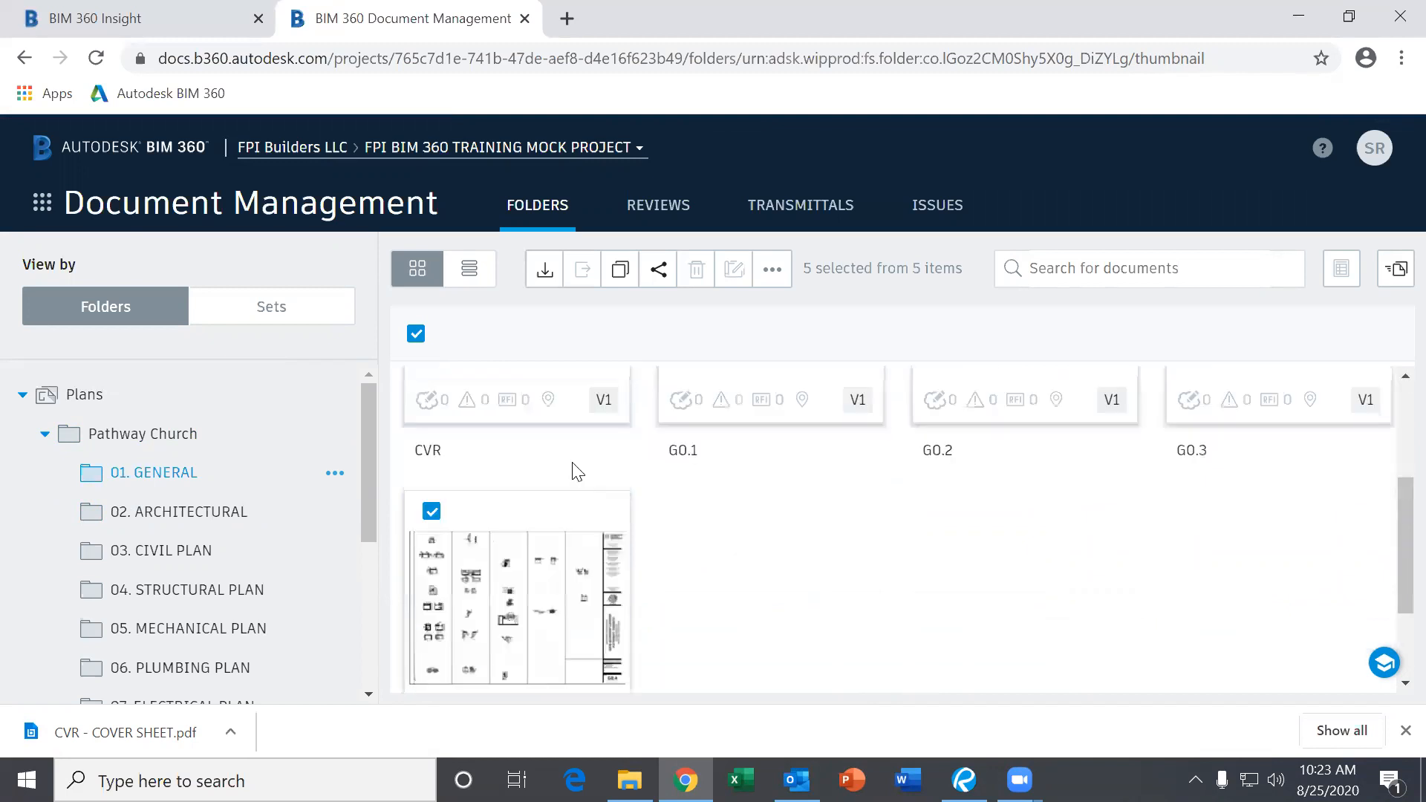
left_click(45, 437)
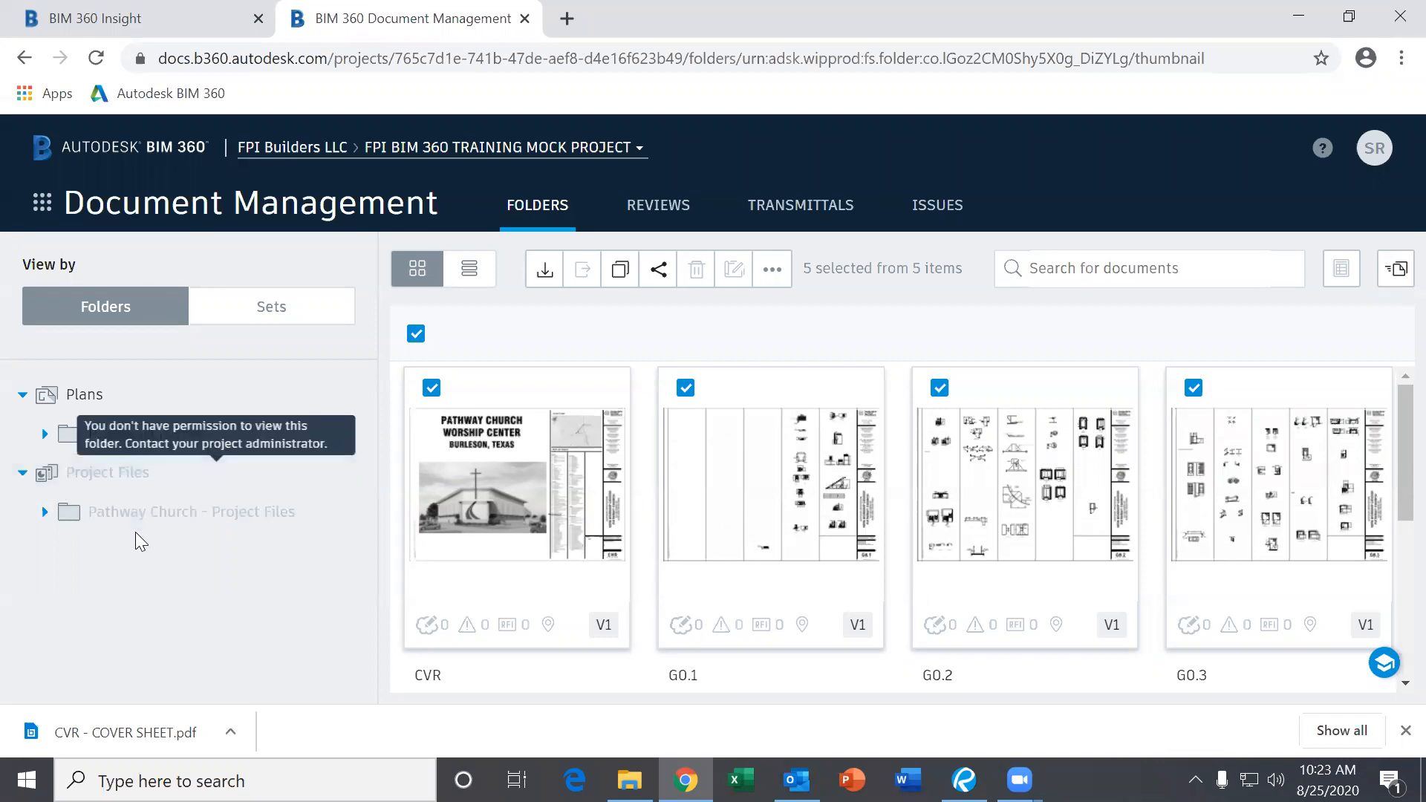
left_click(44, 512)
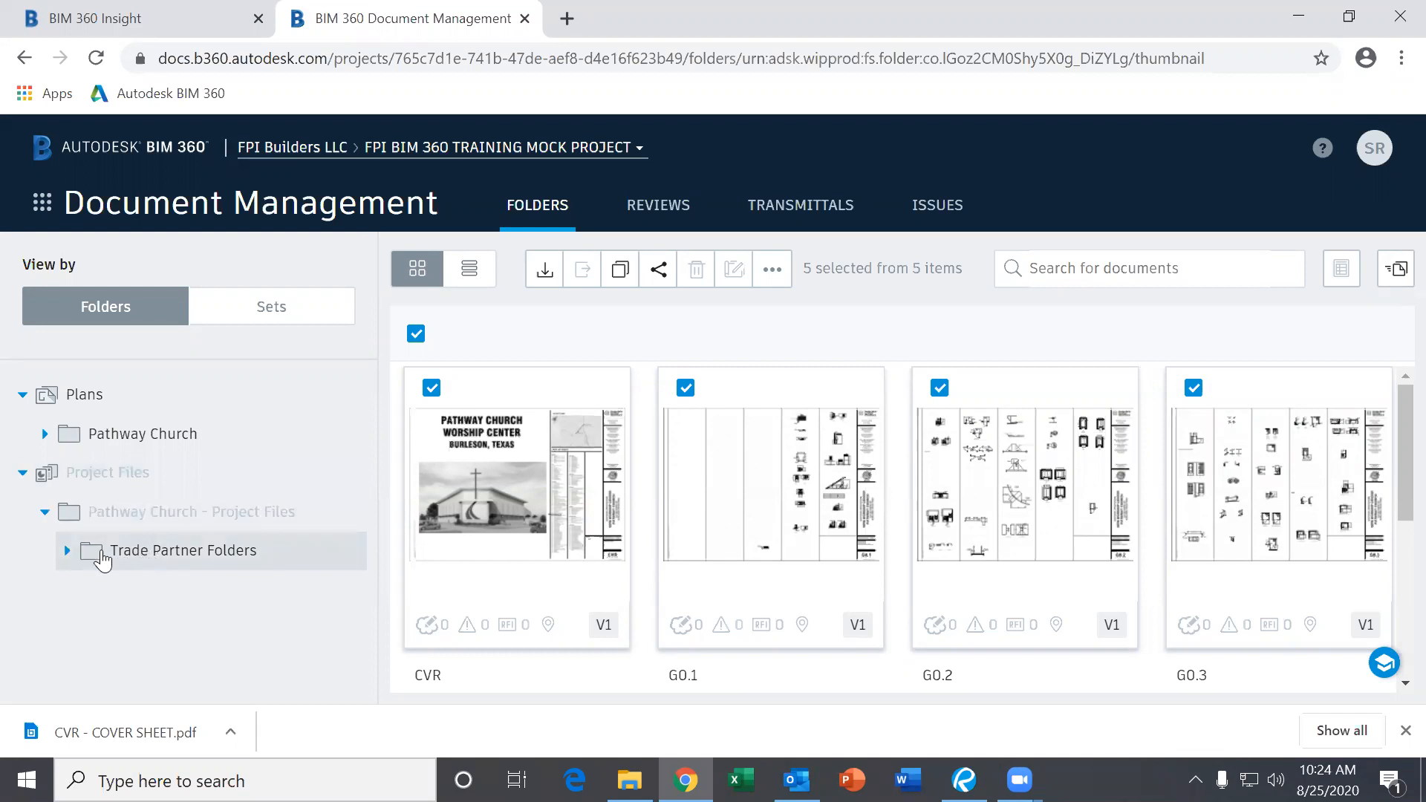
Browse Trade Partner Folders > ASI > Construction Schedule > Current Construction Schedule and open the phase 1 schedule PDF.
left_click(67, 550)
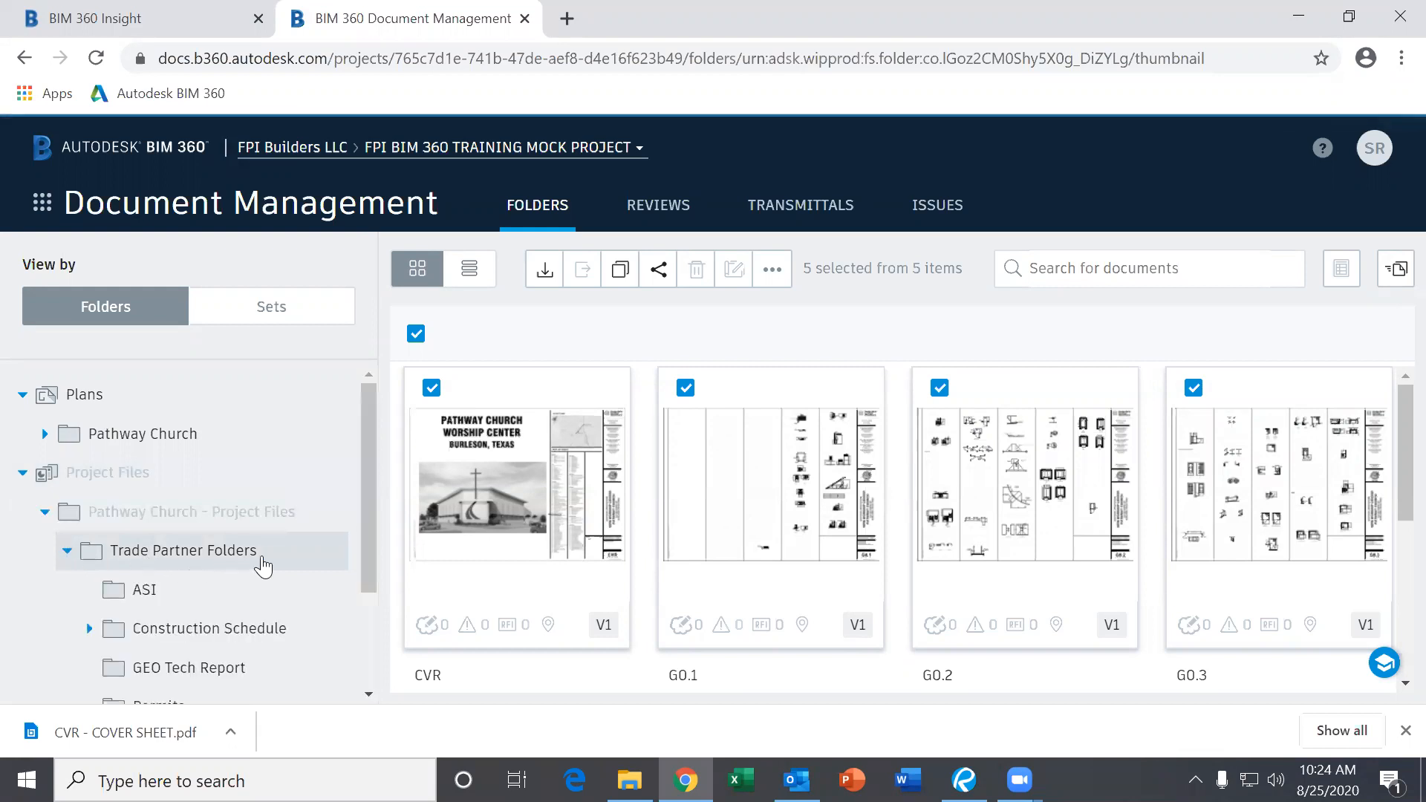
scroll(261, 565, "down", 2)
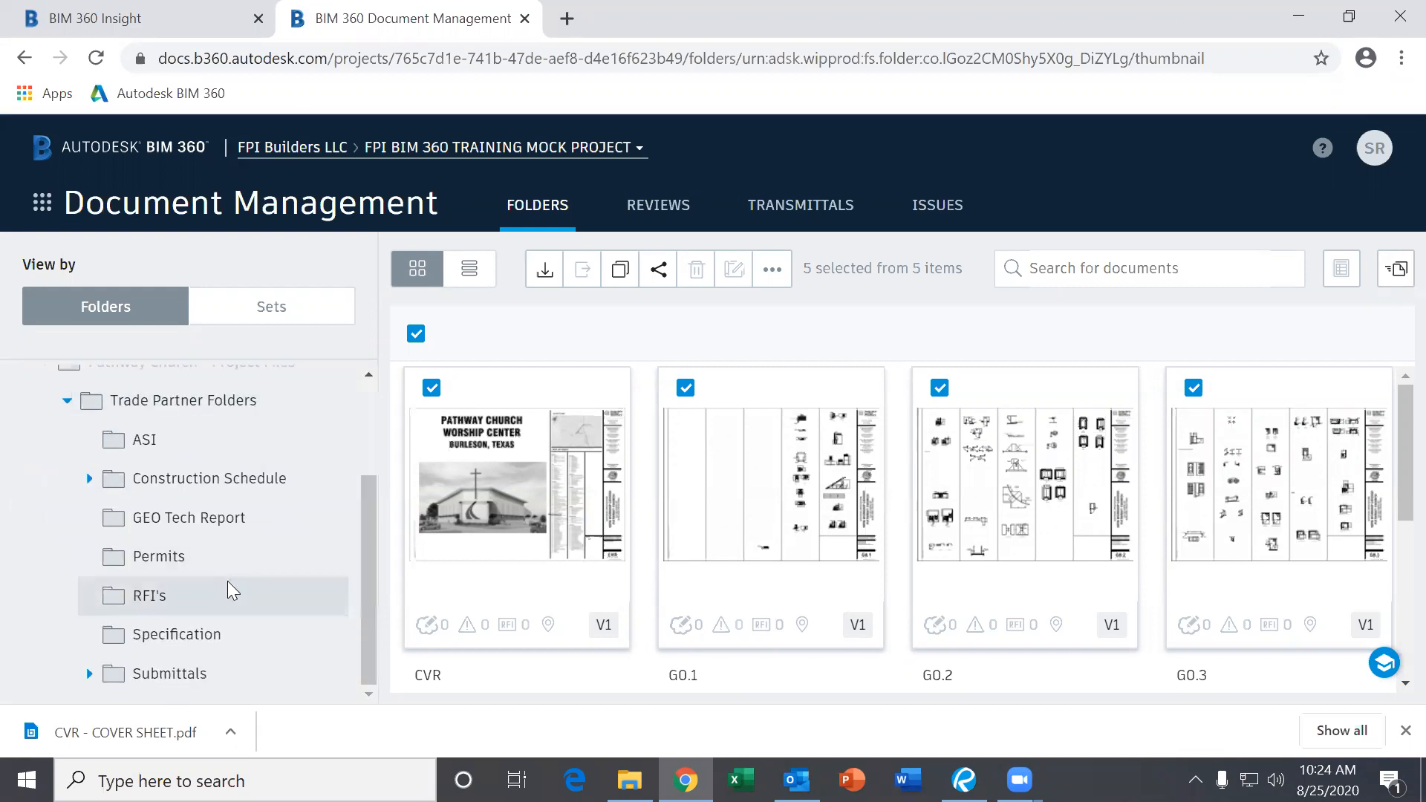
scroll(223, 590, "up", 2)
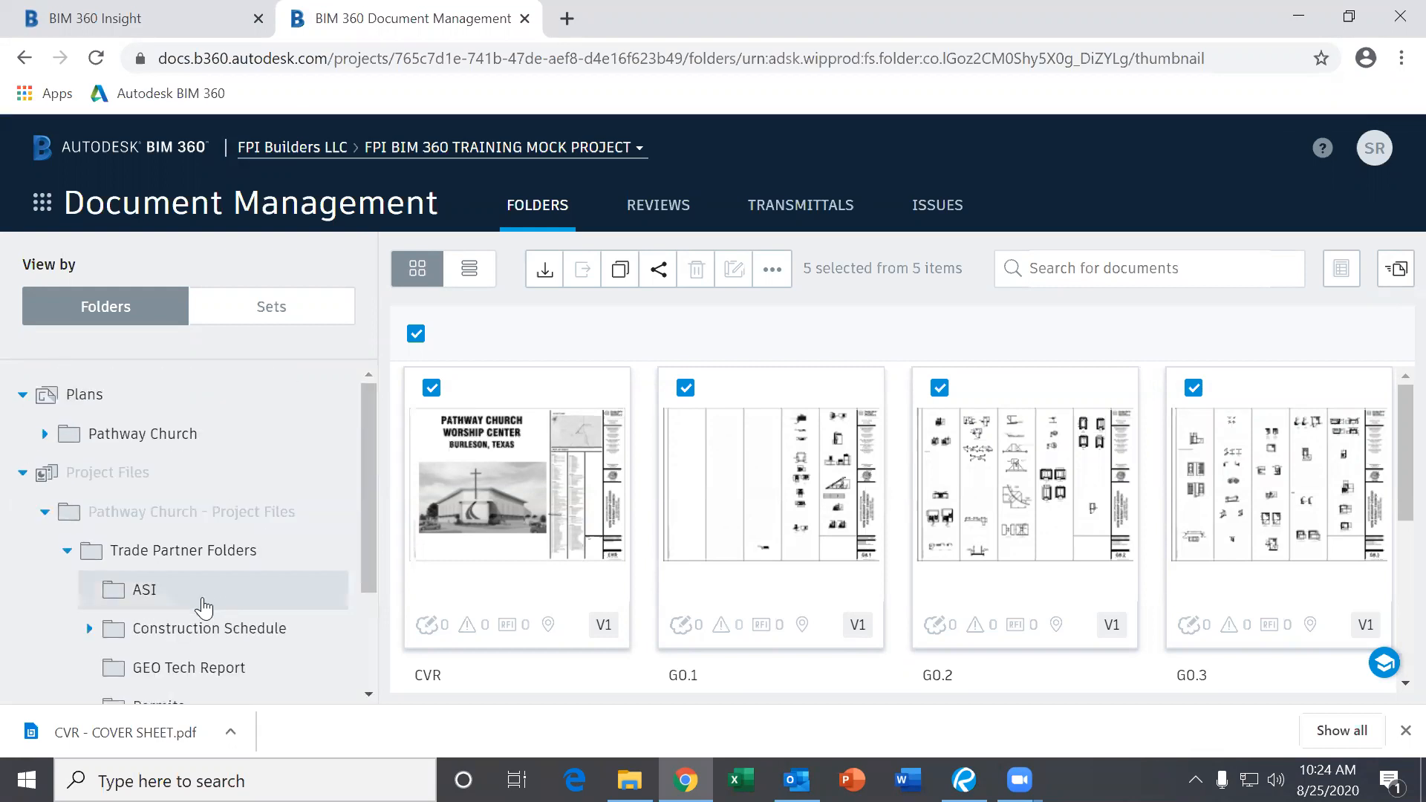
left_click(164, 603)
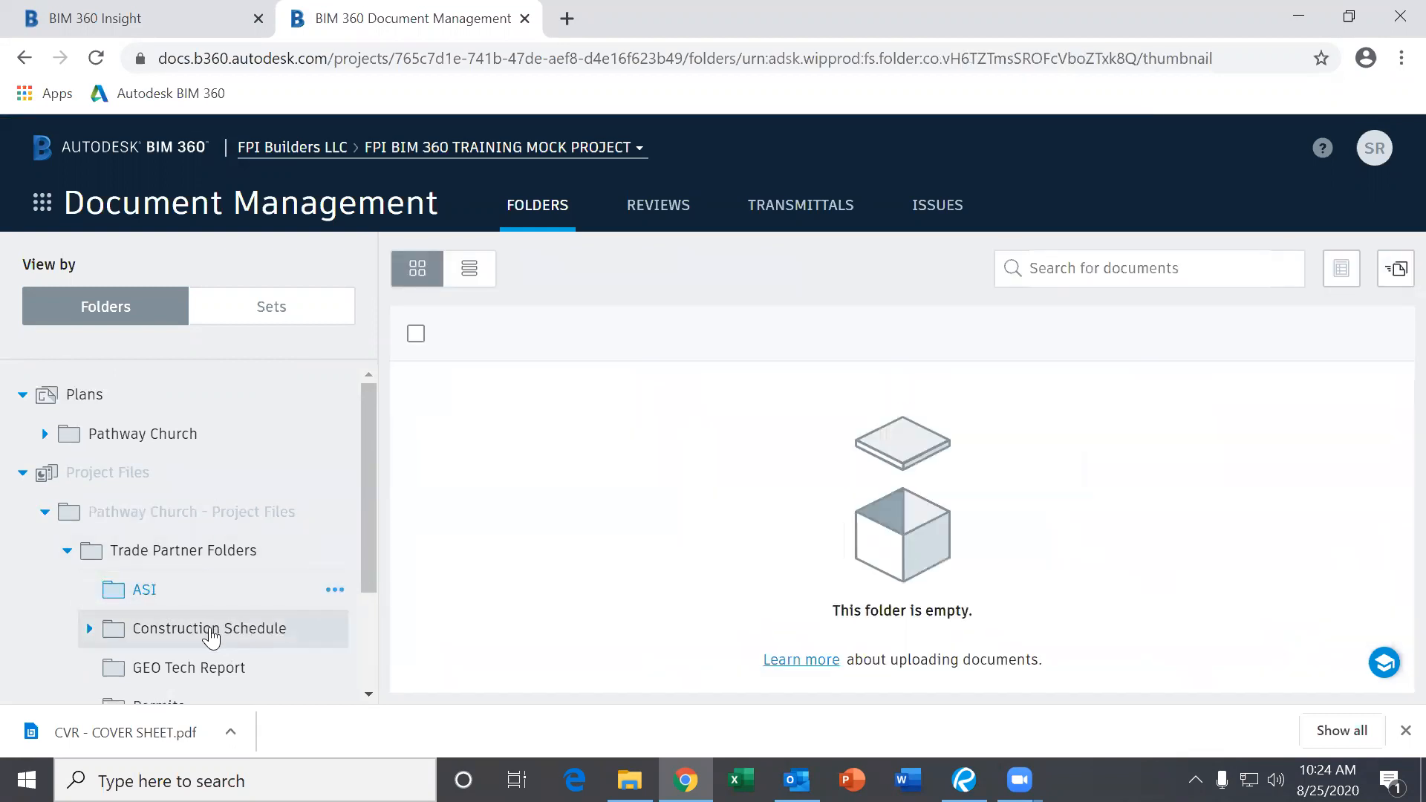
left_click(210, 632)
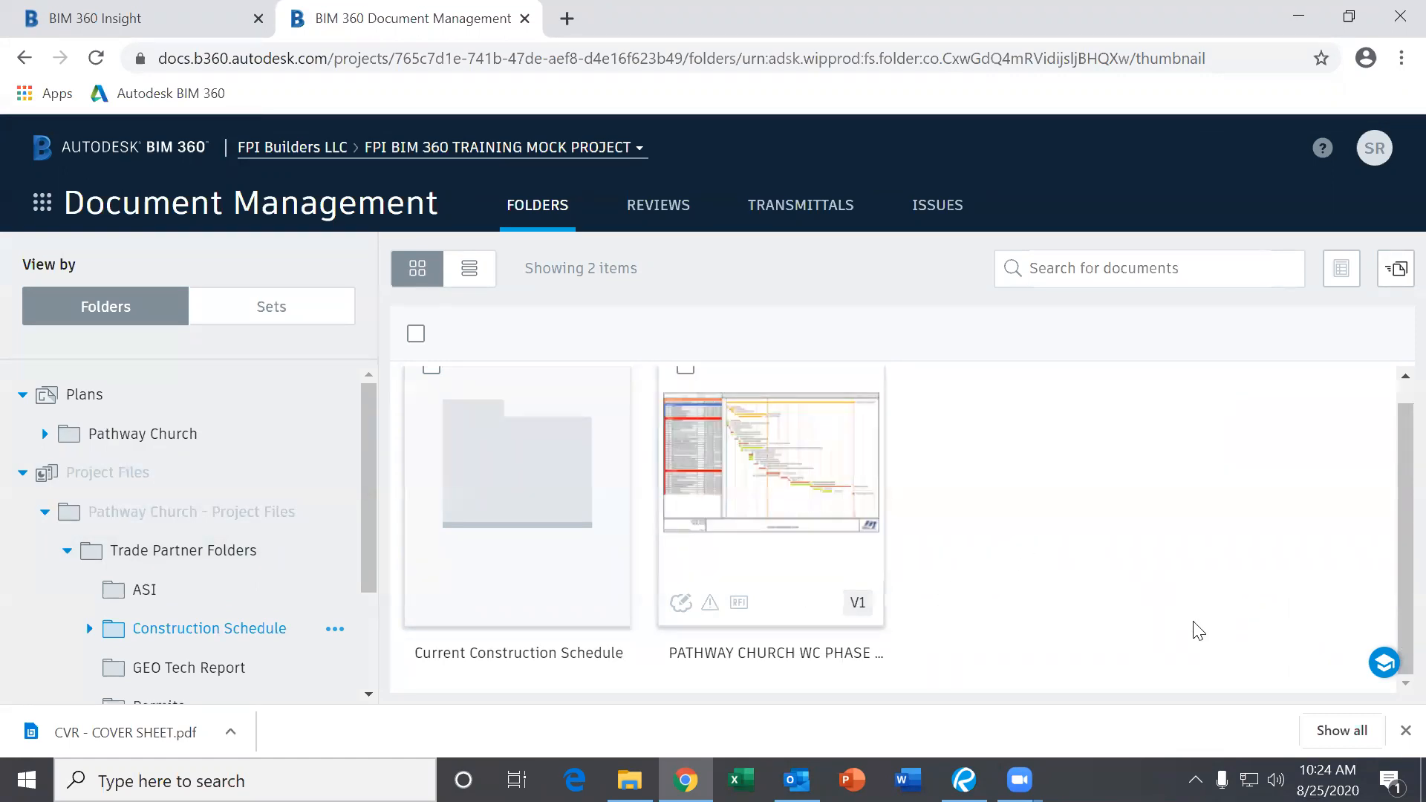
left_click(518, 507)
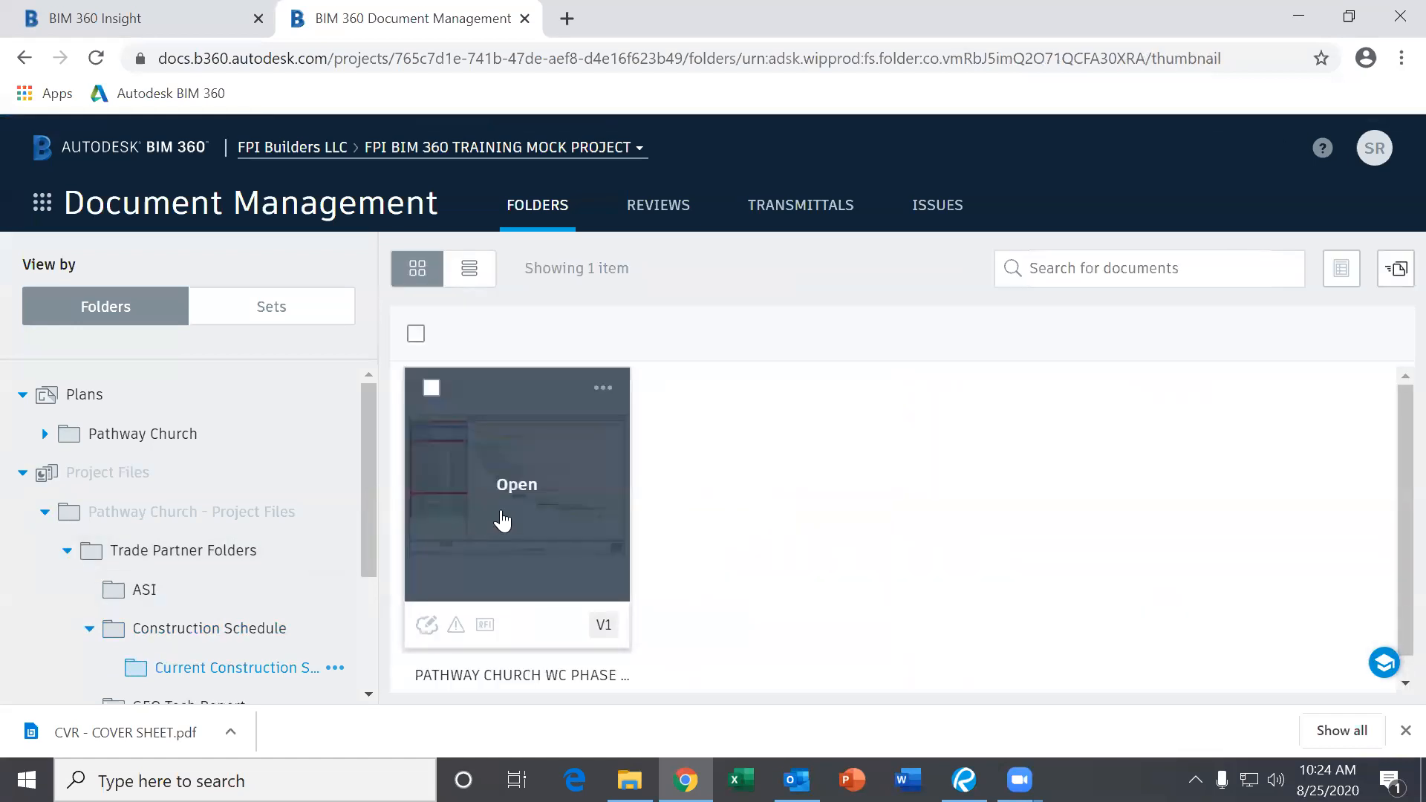
left_click(502, 520)
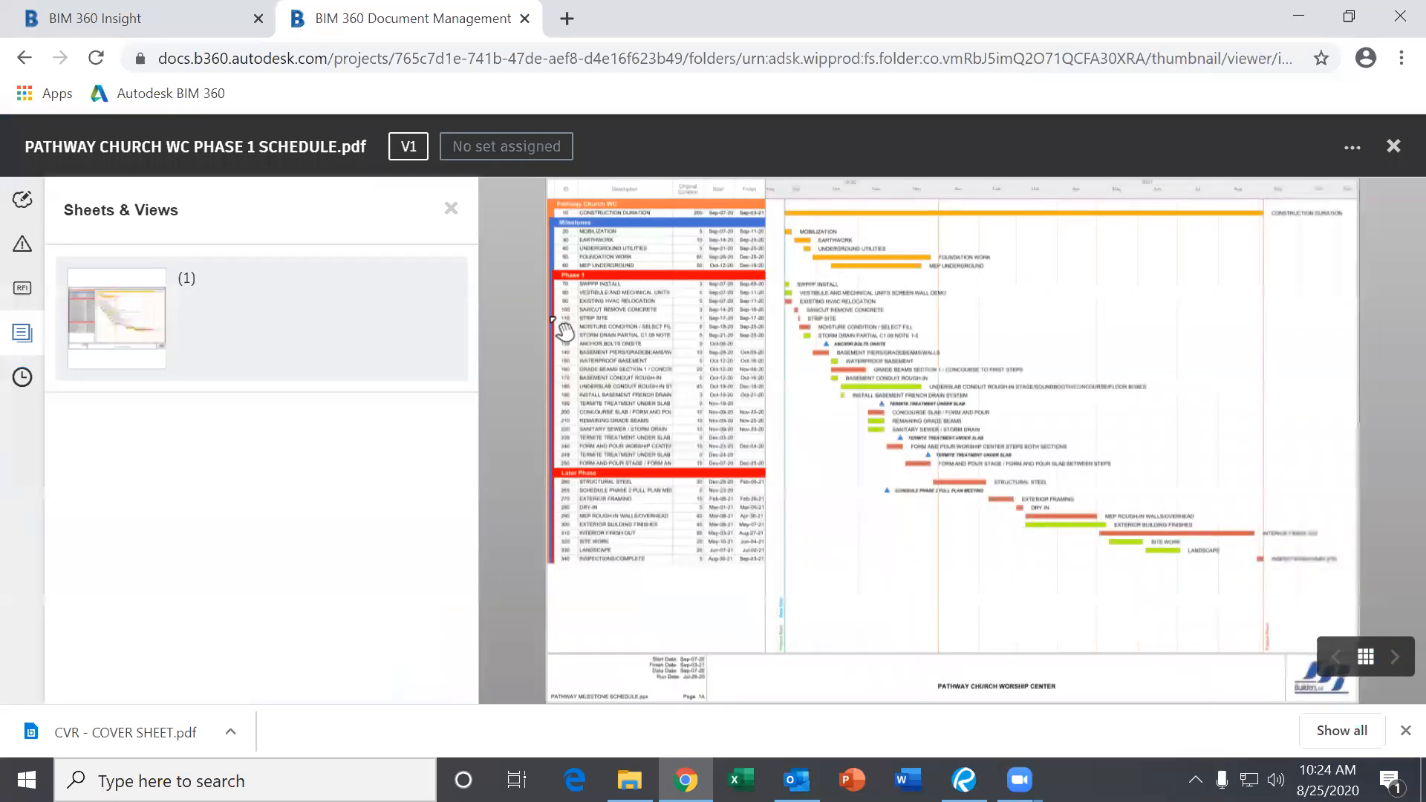
Close Sheets & Views and pan around the phase 1 schedule's Gantt bars and task table.
left_click(452, 210)
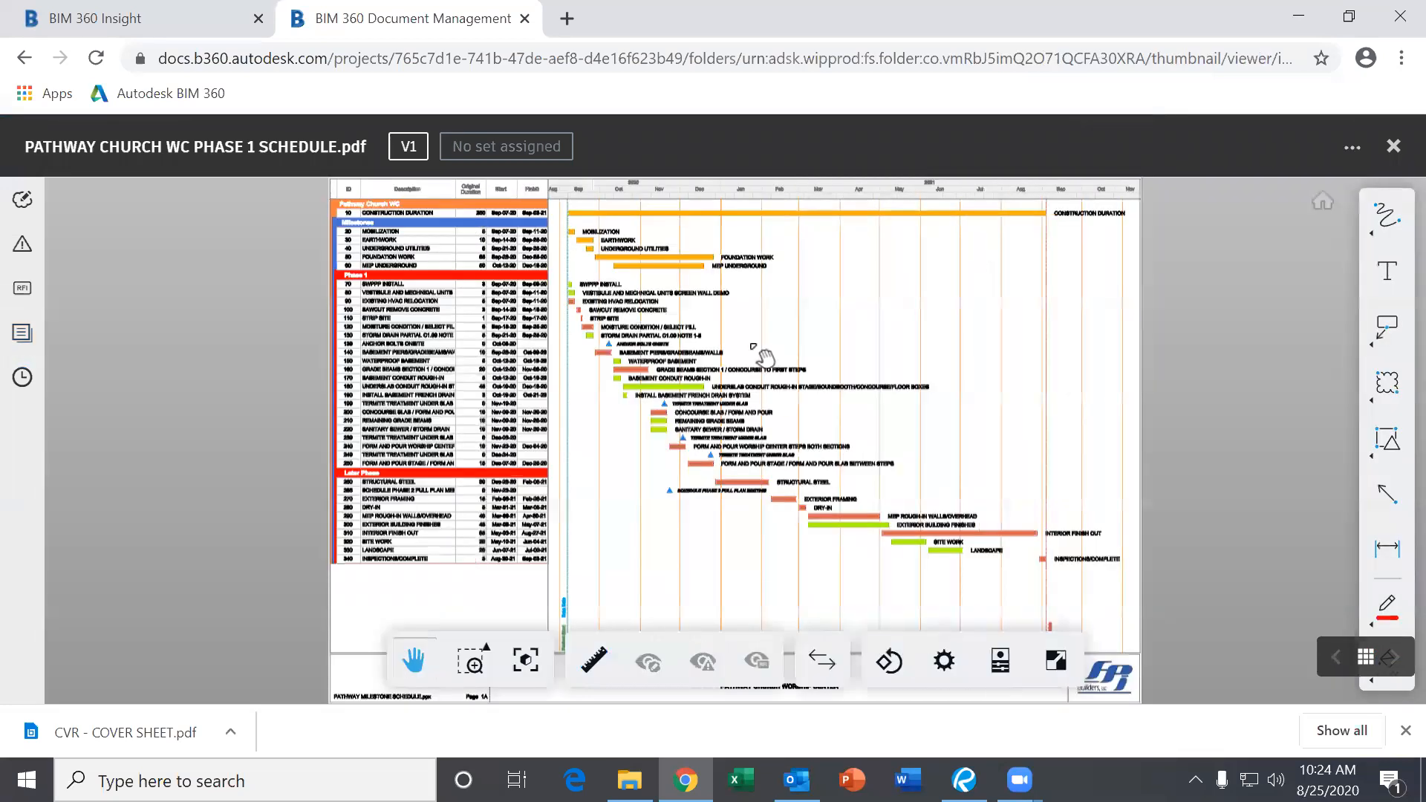
scroll(635, 327, "up", 5)
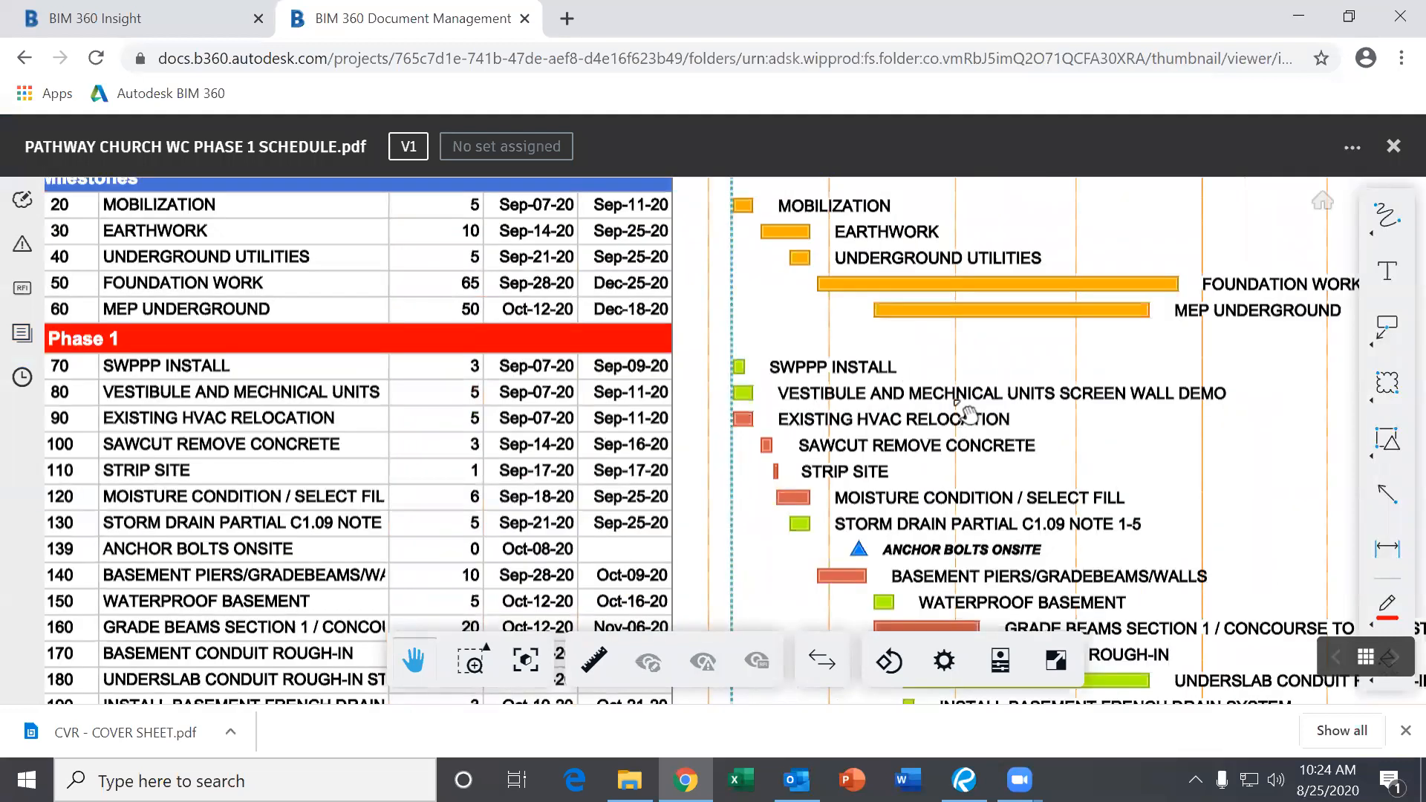
scroll(969, 416, "down", 2)
left_click_drag(1027, 424, 637, 280)
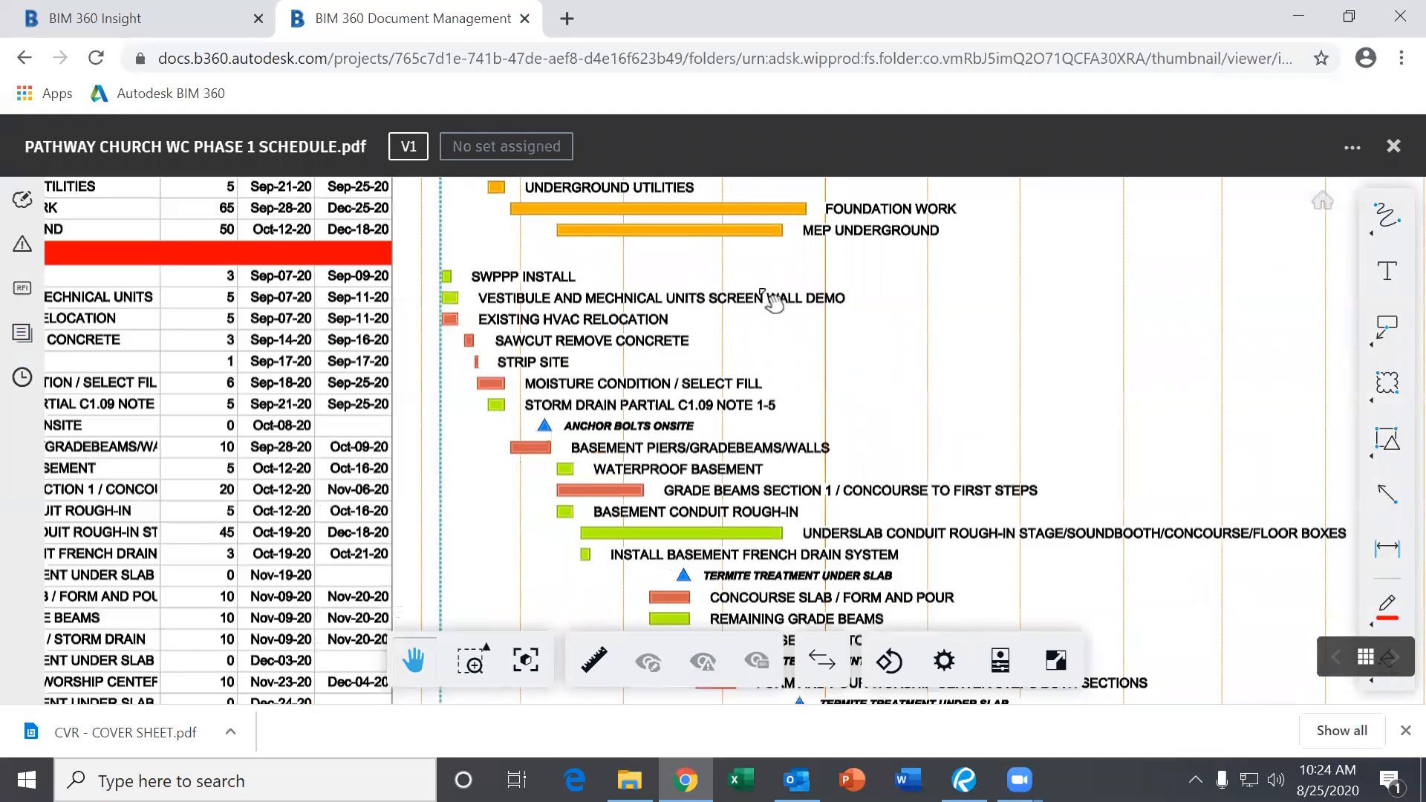
left_click_drag(838, 437, 813, 328)
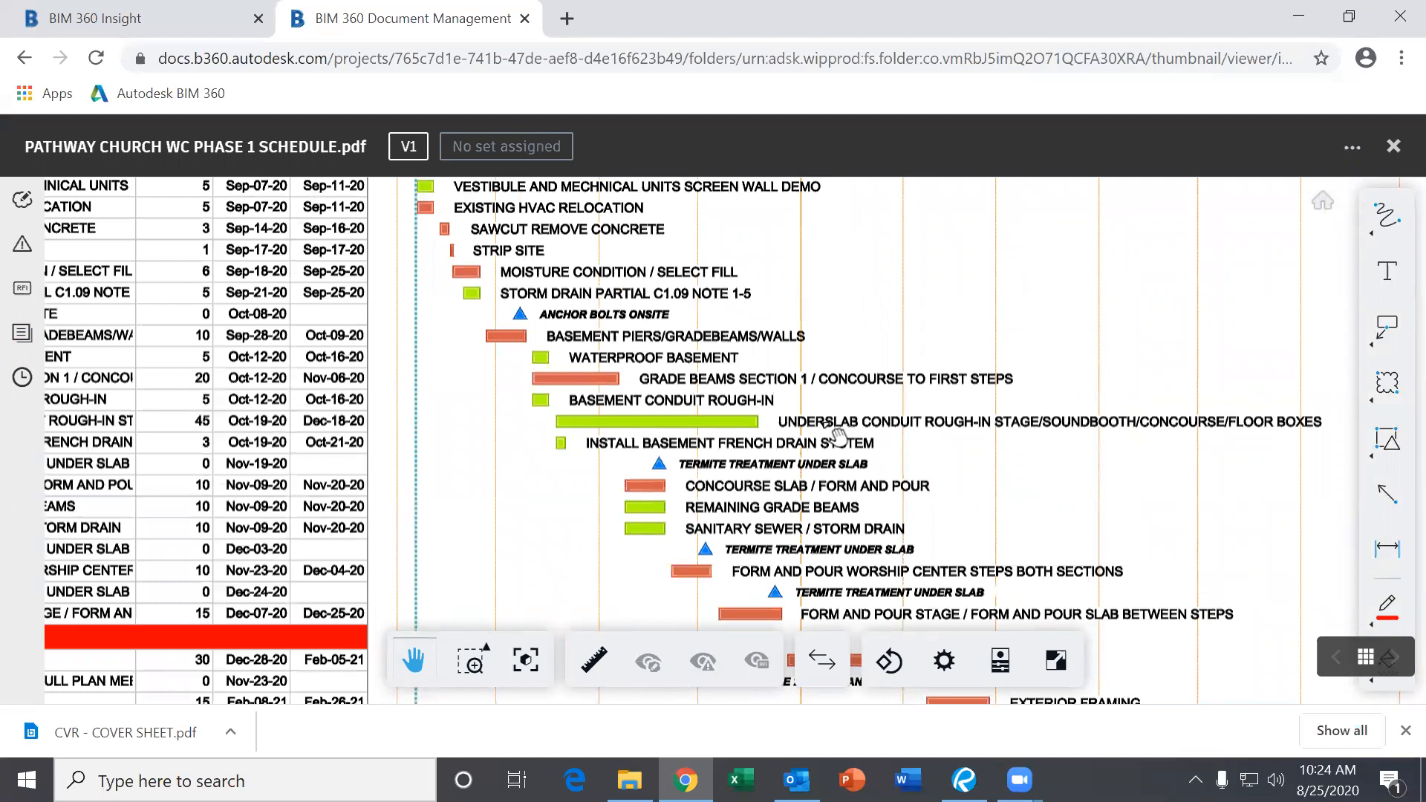
scroll(837, 436, "down", 4)
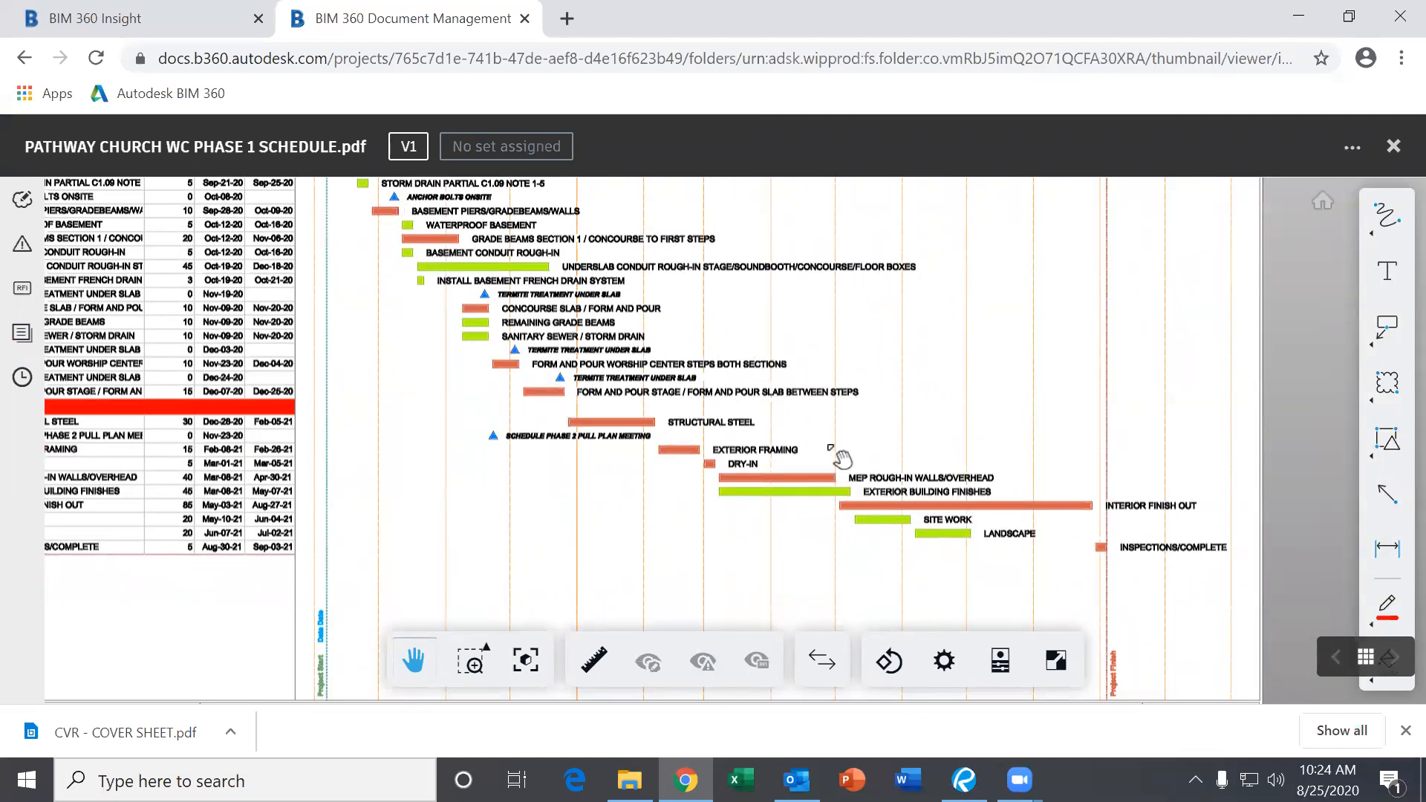
left_click_drag(842, 458, 972, 471)
left_click_drag(914, 408, 1026, 476)
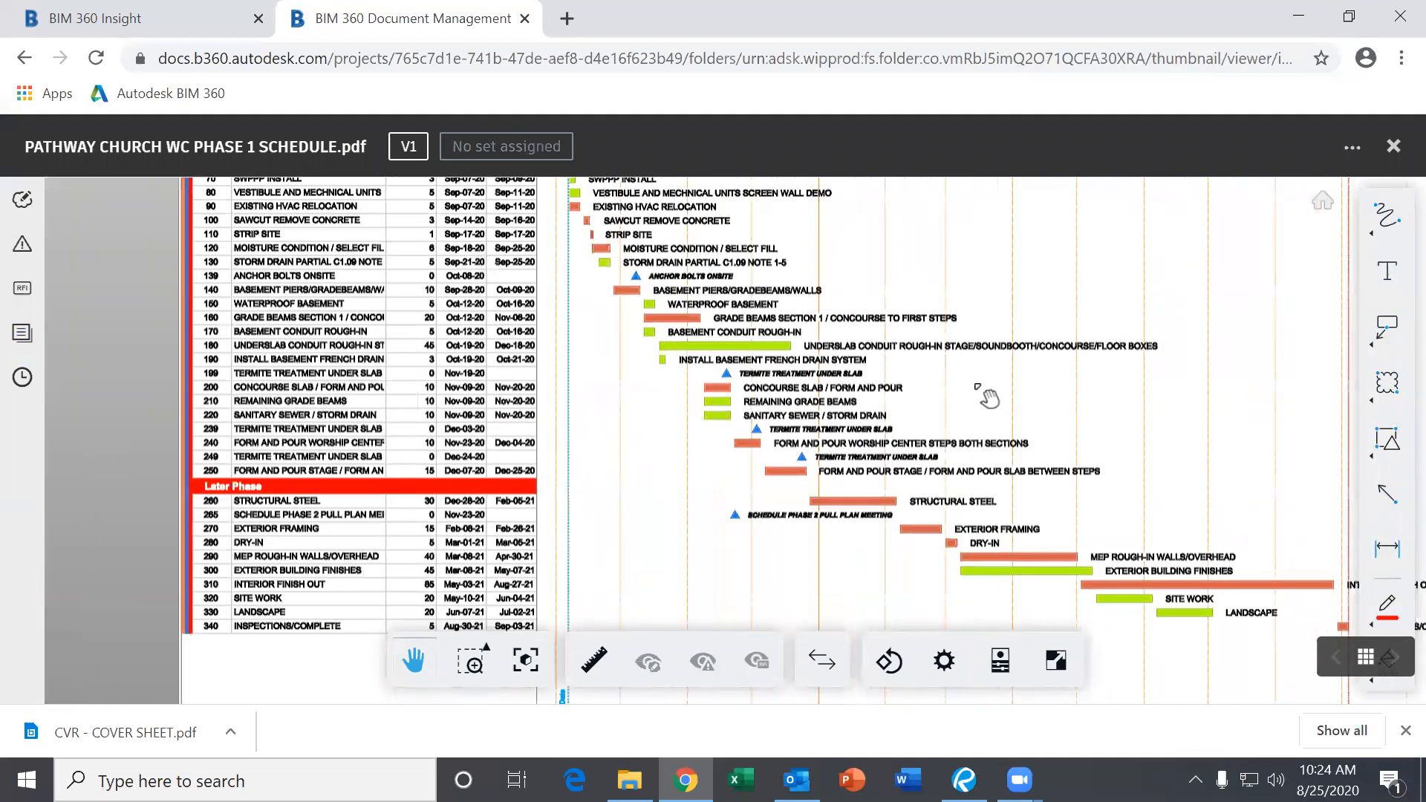
left_click_drag(965, 368, 957, 420)
left_click_drag(1076, 350, 964, 327)
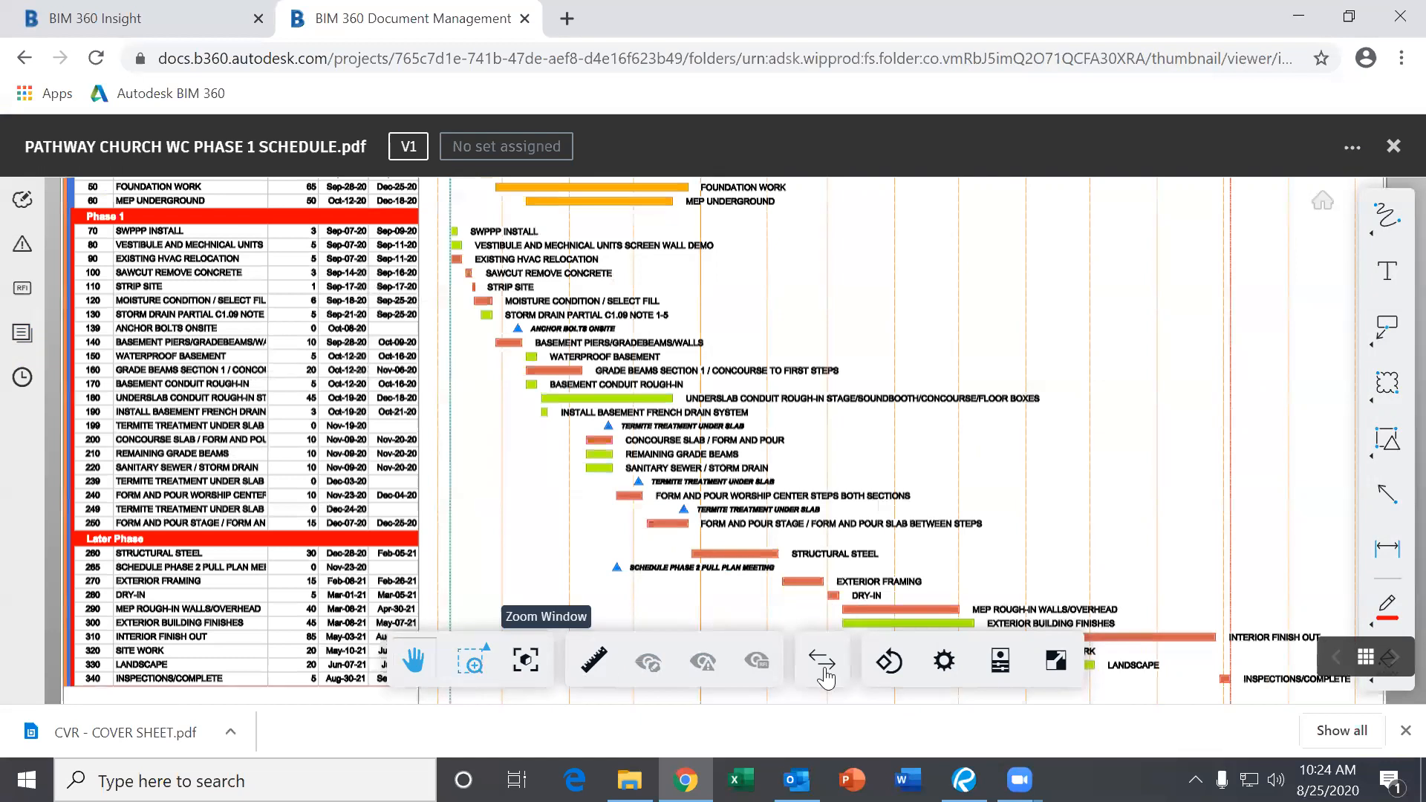
left_click_drag(880, 379, 832, 473)
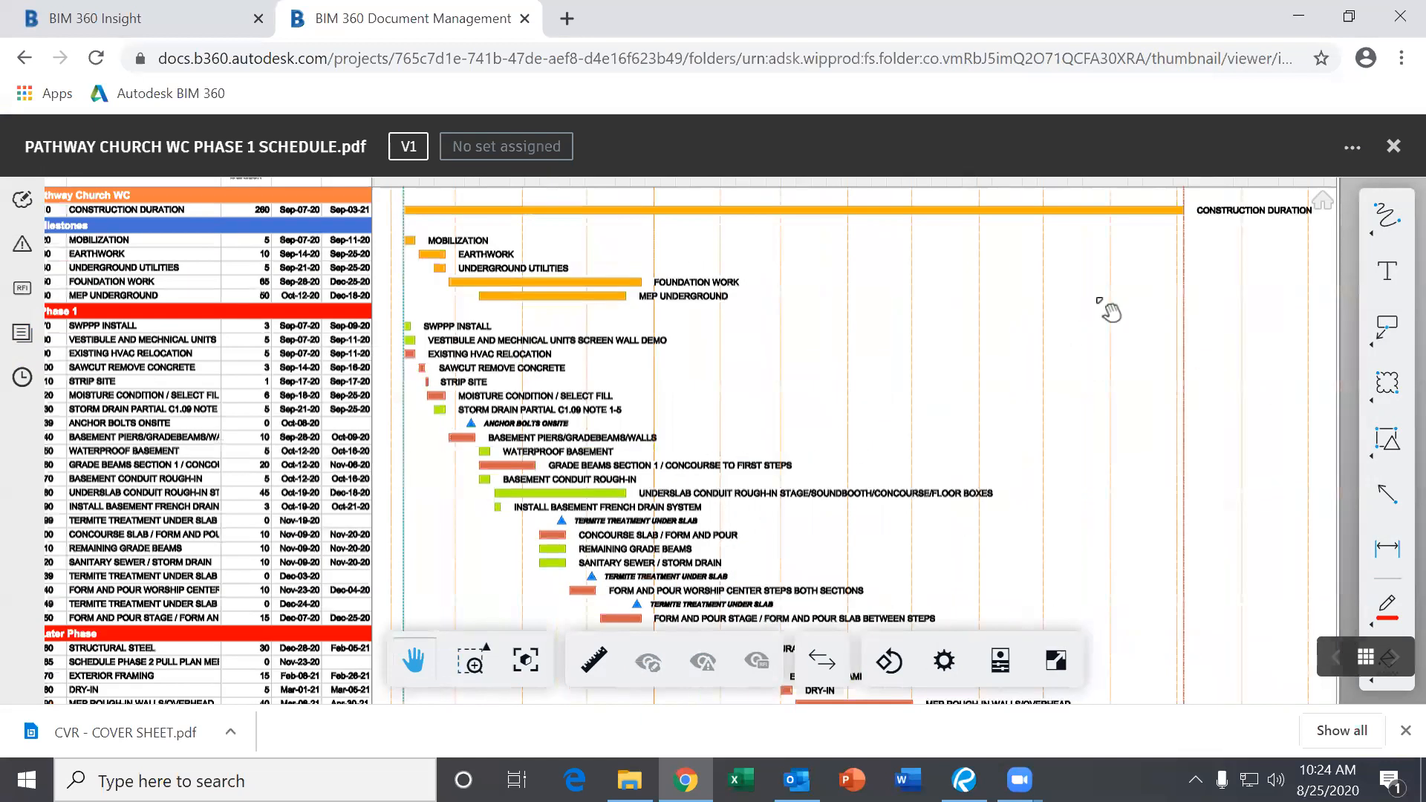
Close the schedule PDF and open the RFI's folder.
left_click(1394, 147)
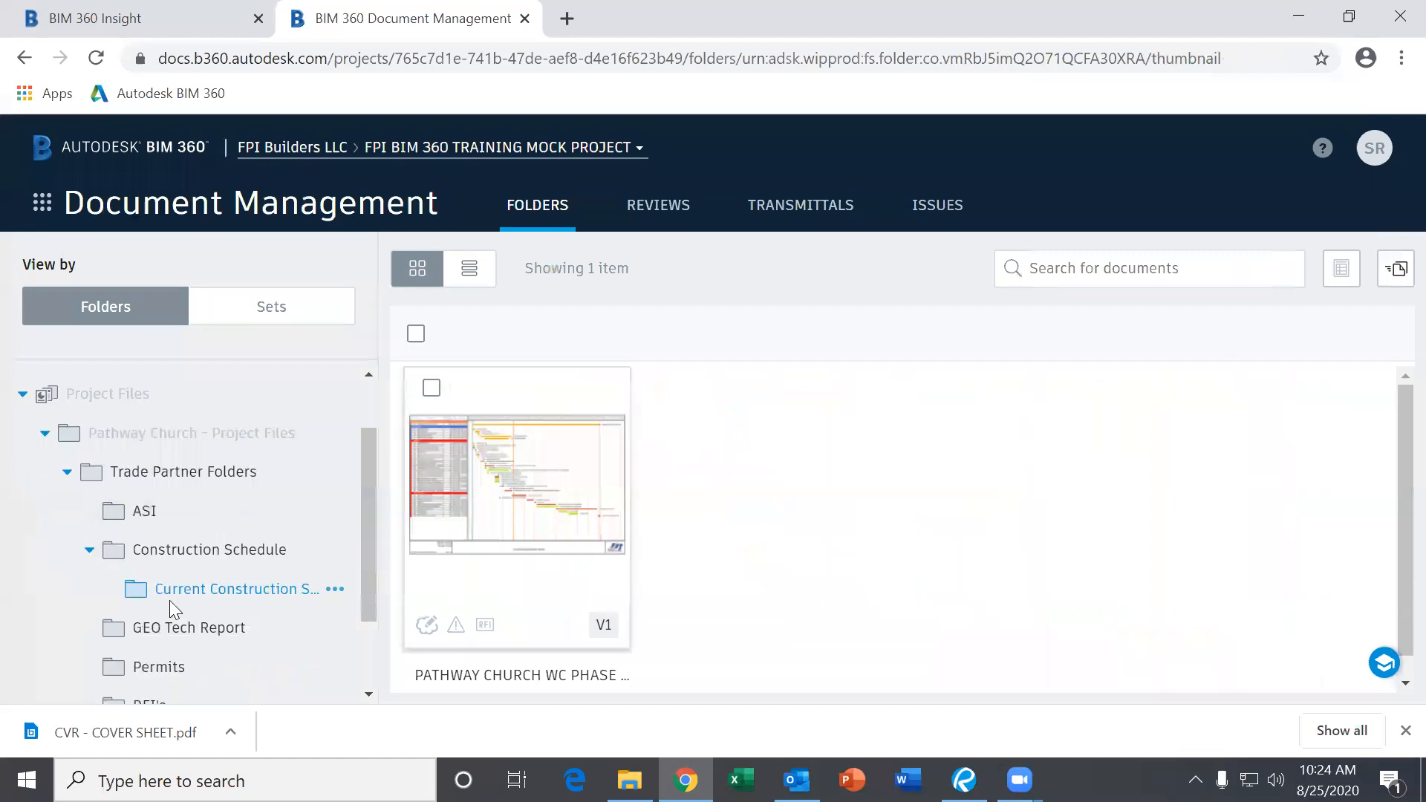
scroll(175, 605, "down", 2)
left_click(187, 600)
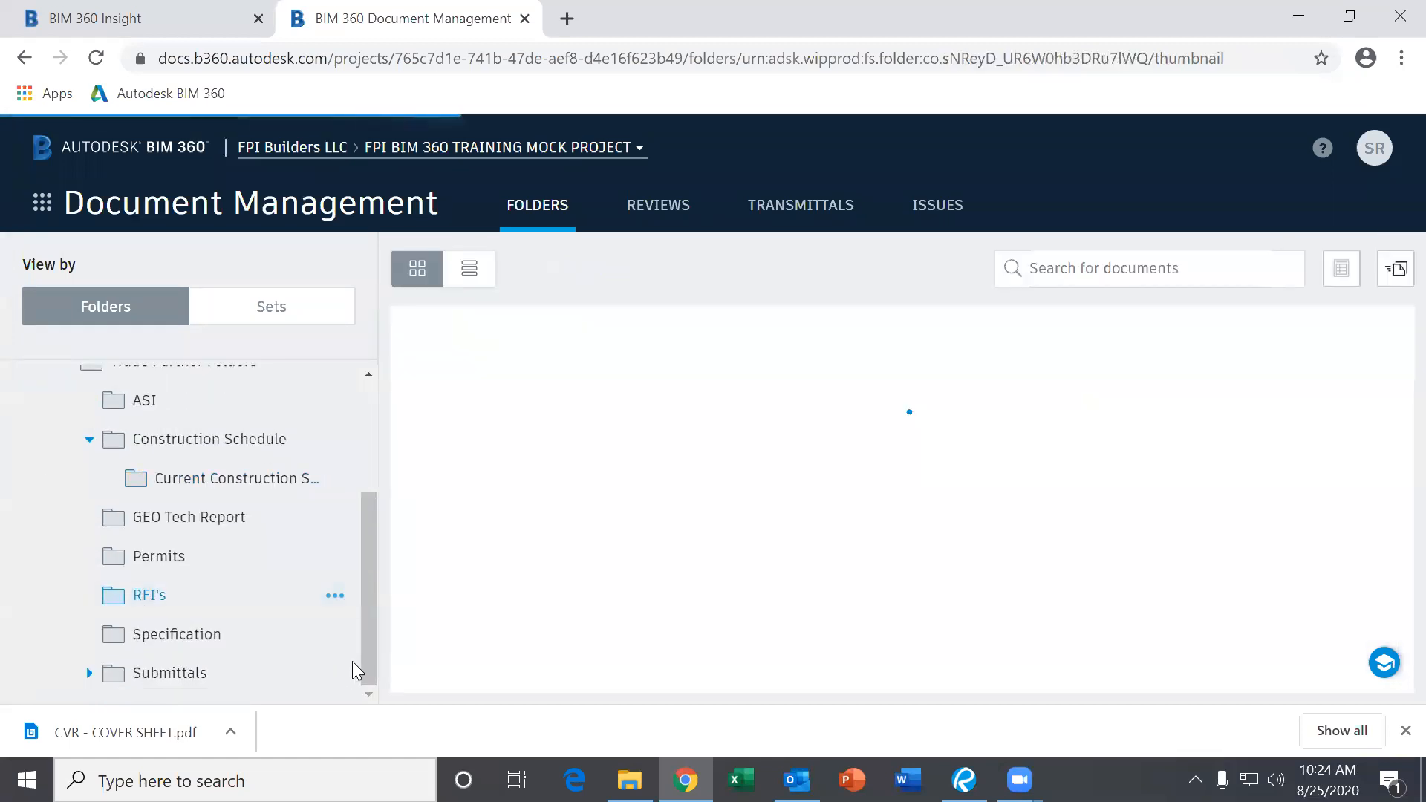
left_click(197, 677)
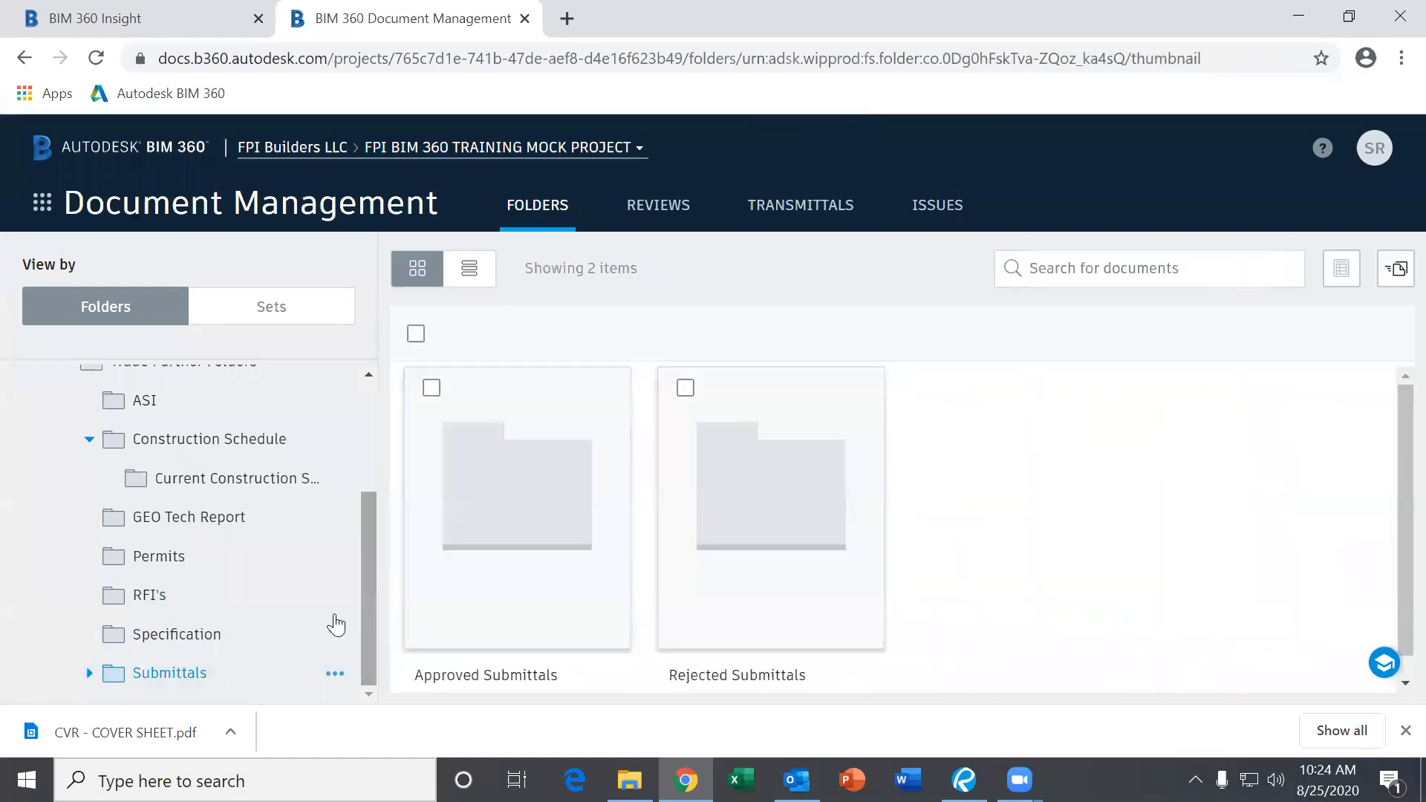
left_click(186, 640)
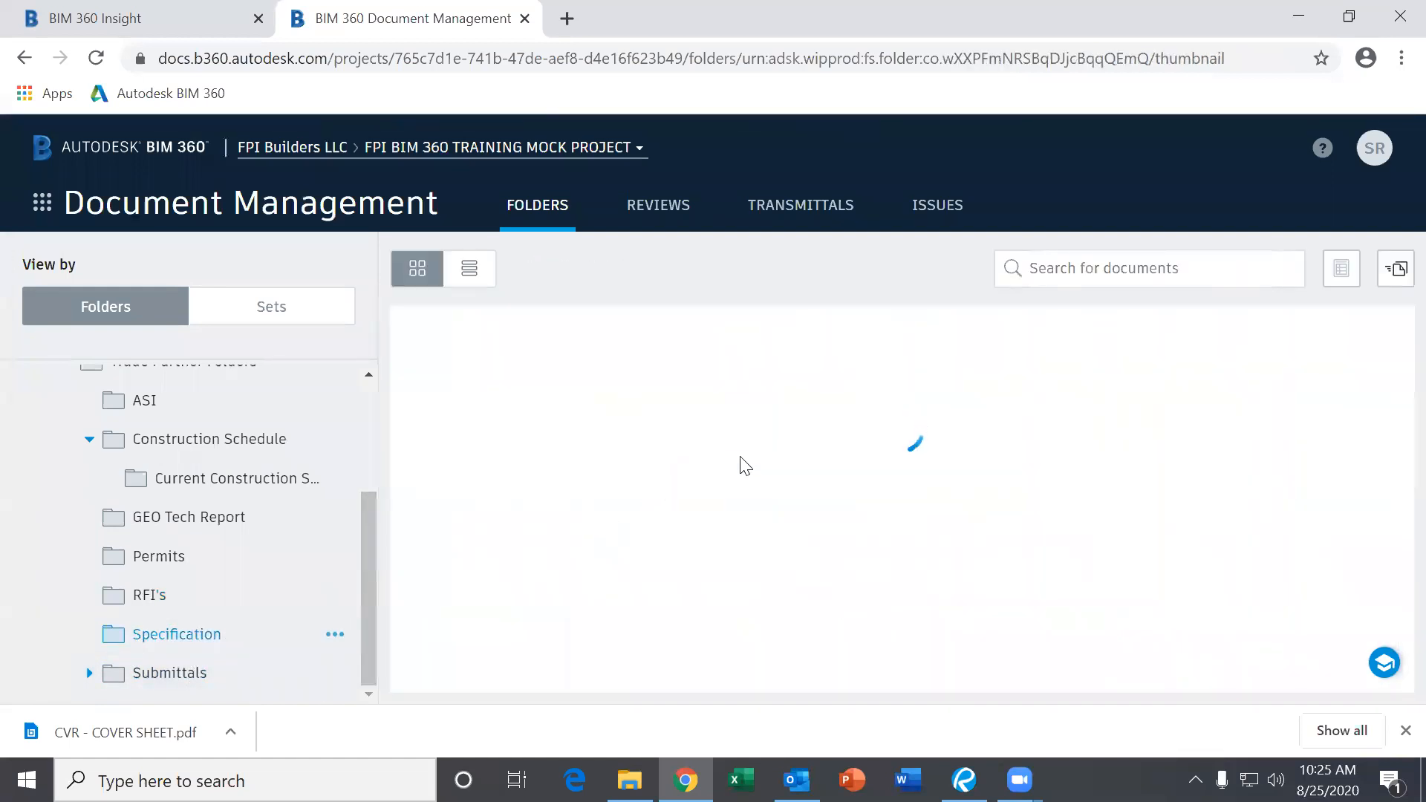
scroll(758, 450, "down", 10)
scroll(764, 455, "down", 10)
scroll(786, 483, "up", 15)
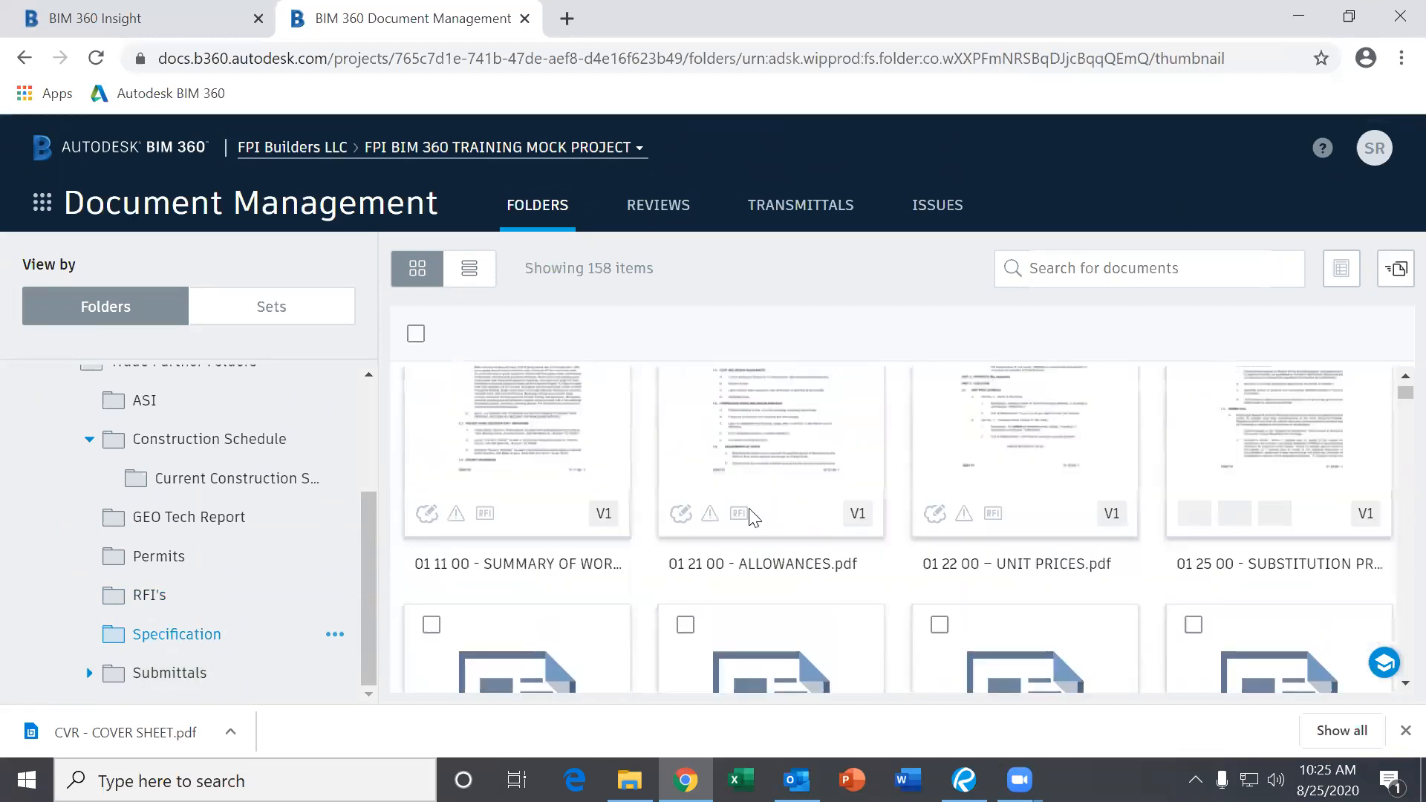
scroll(223, 603, "up", 3)
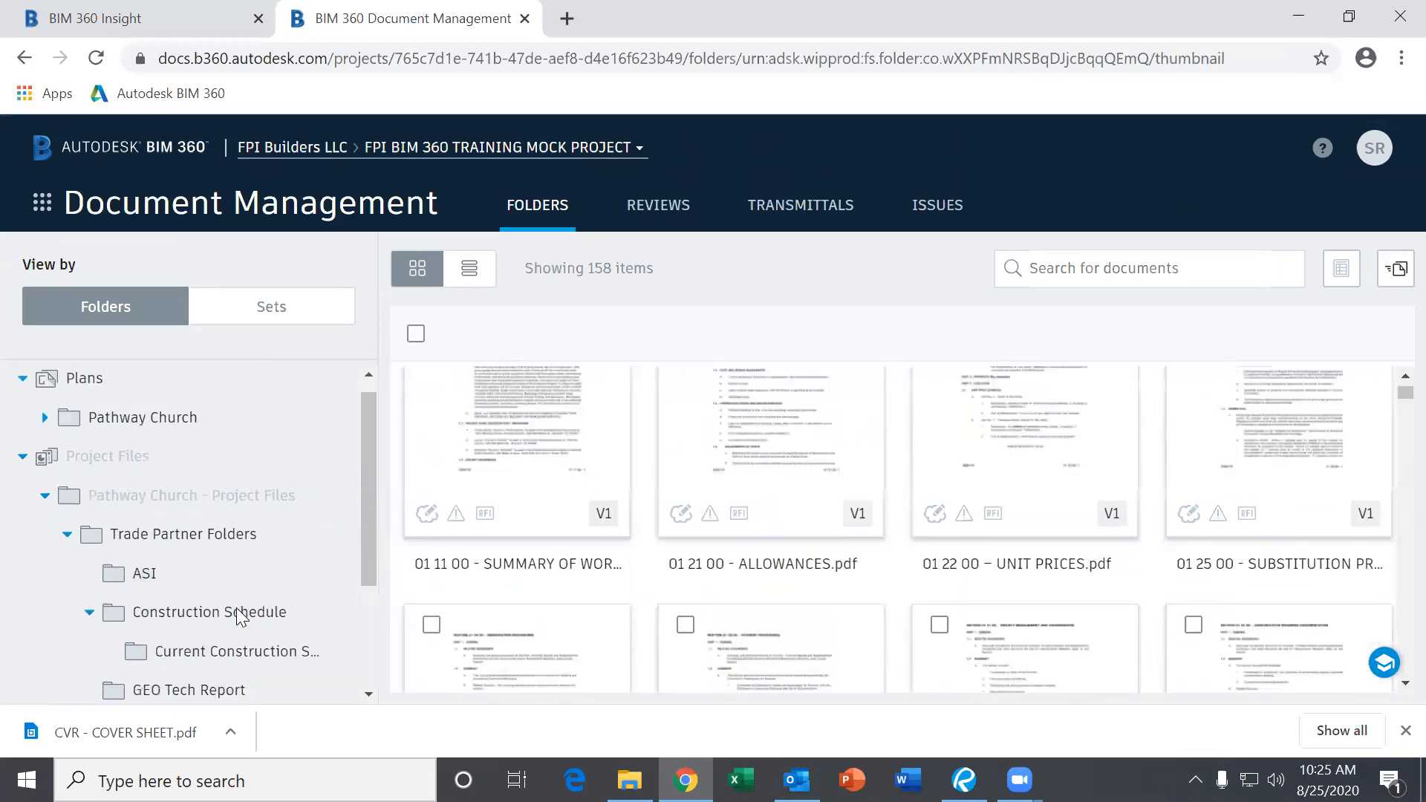
scroll(236, 617, "down", 3)
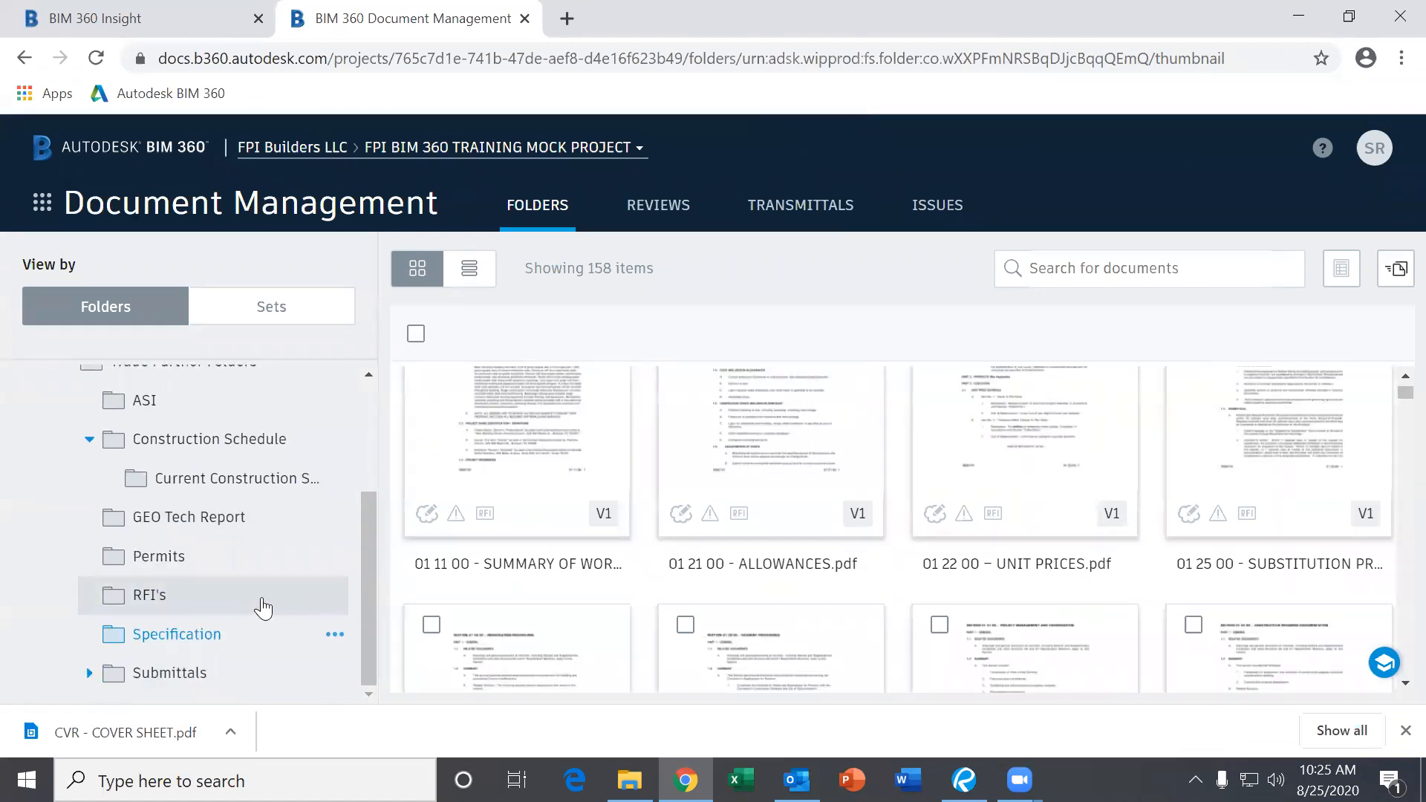
scroll(213, 546, "up", 3)
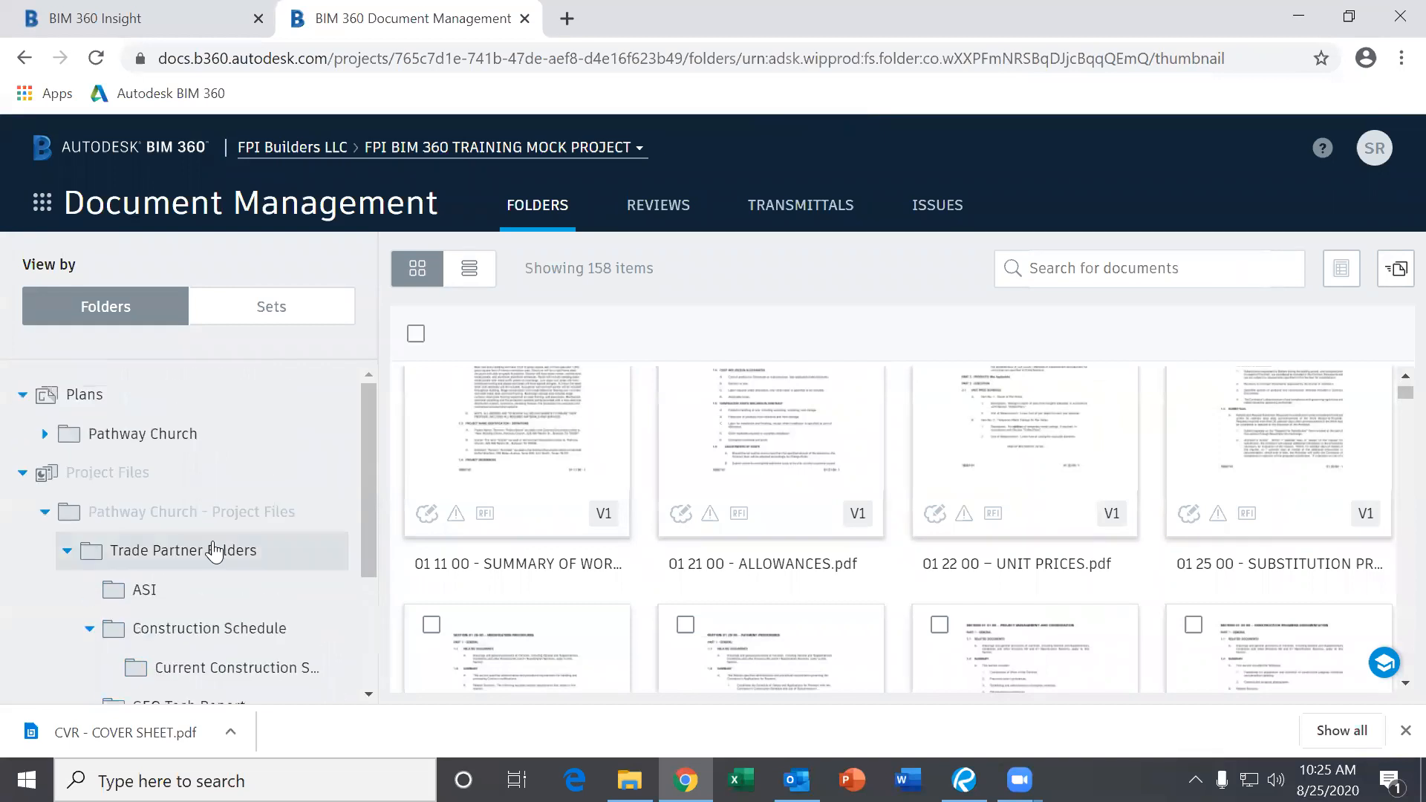
scroll(252, 579, "down", 3)
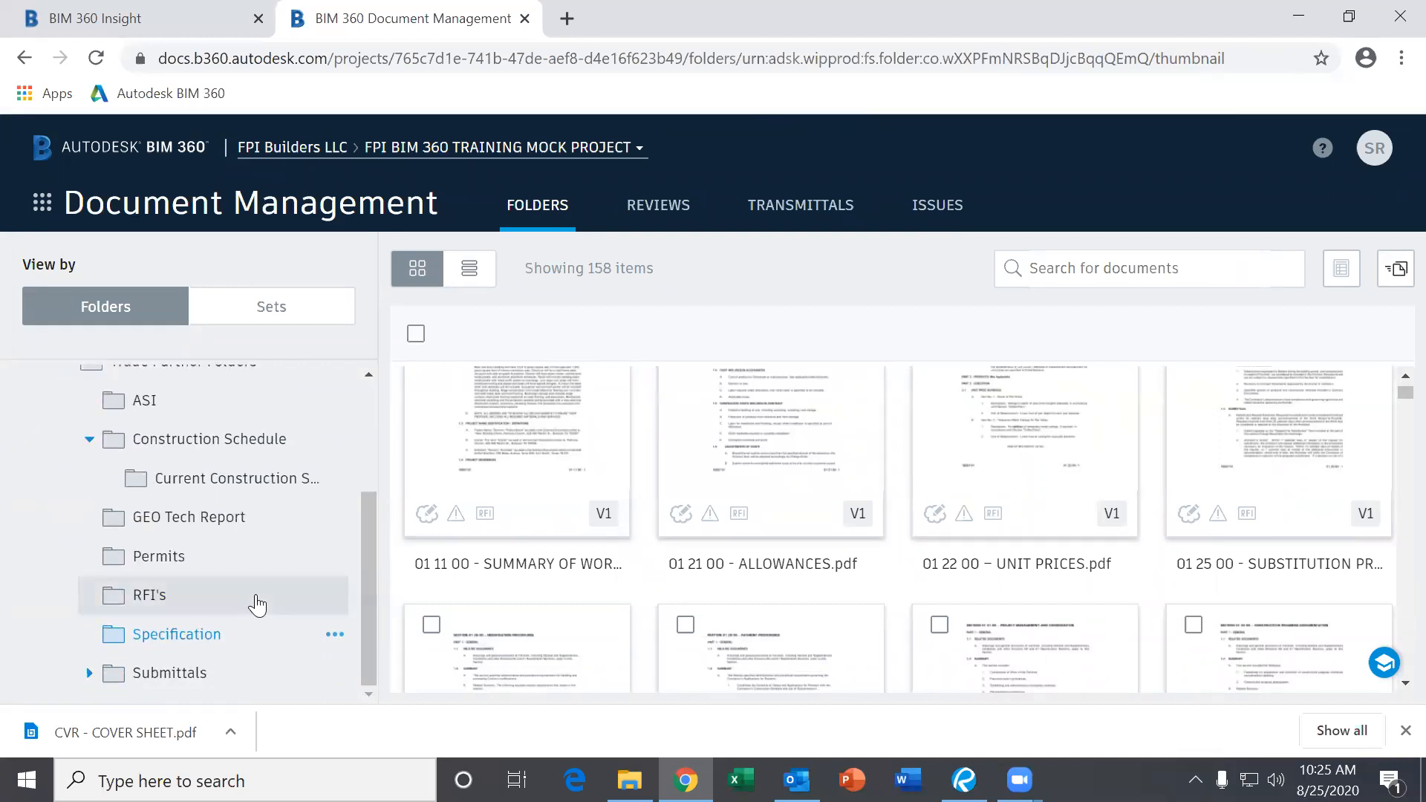
scroll(257, 592, "up", 3)
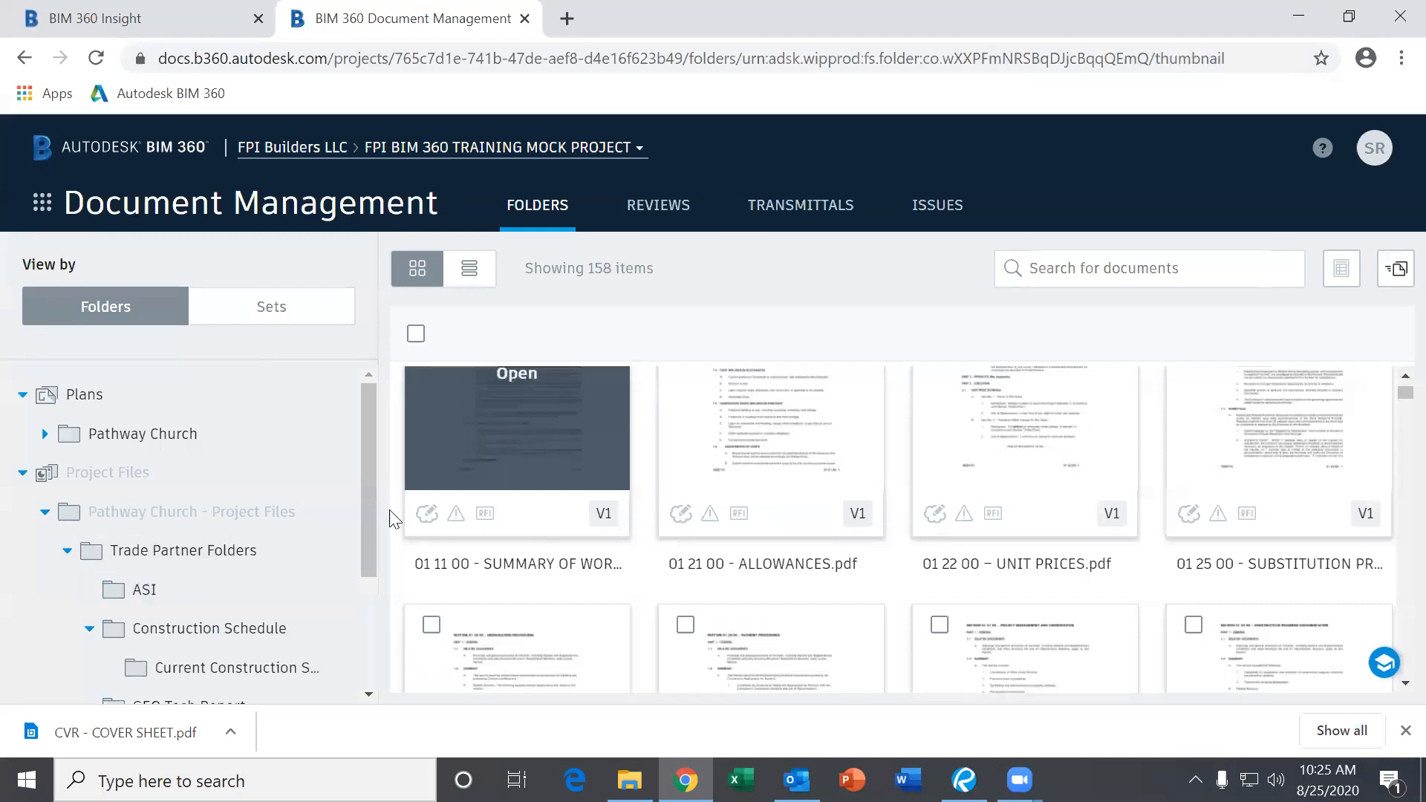
scroll(258, 582, "down", 3)
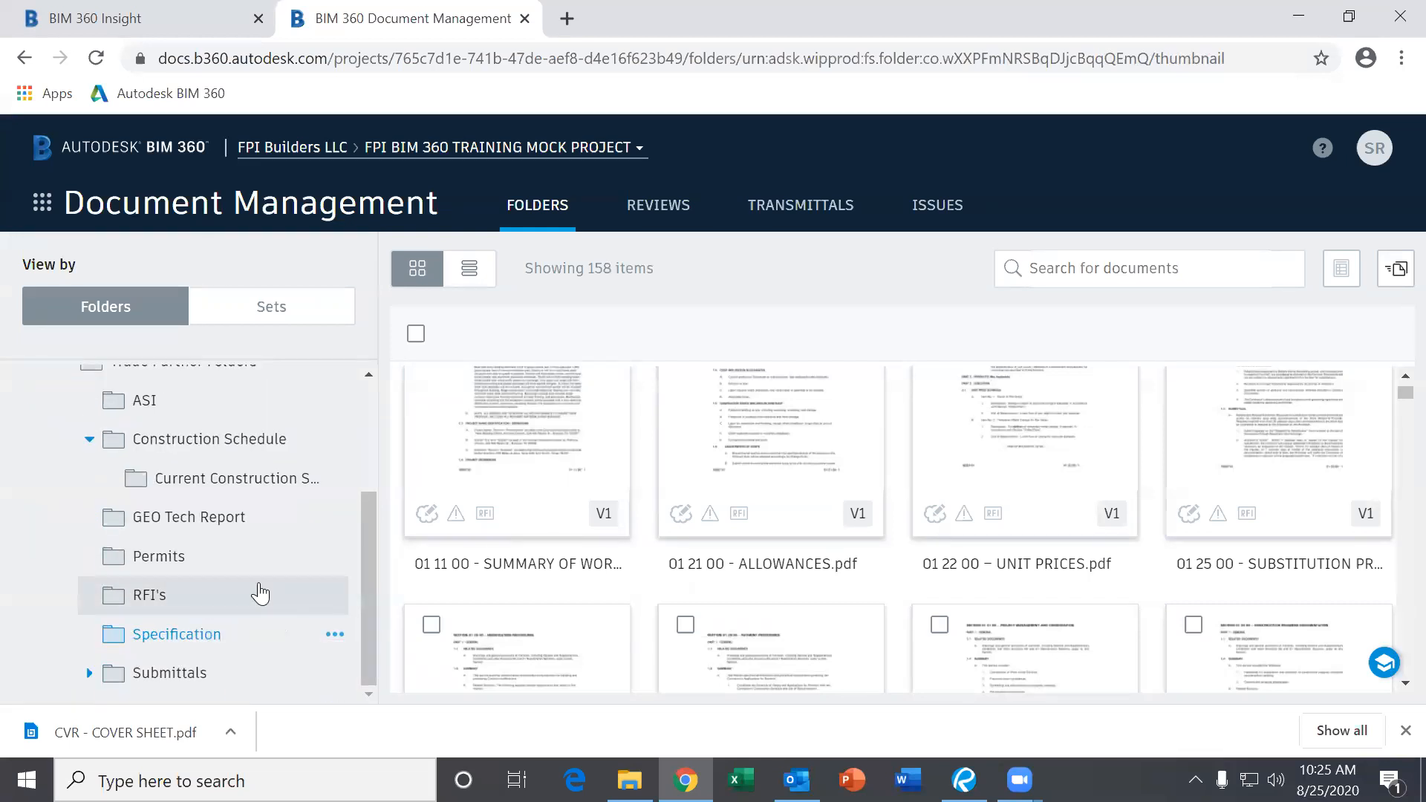
scroll(259, 582, "up", 4)
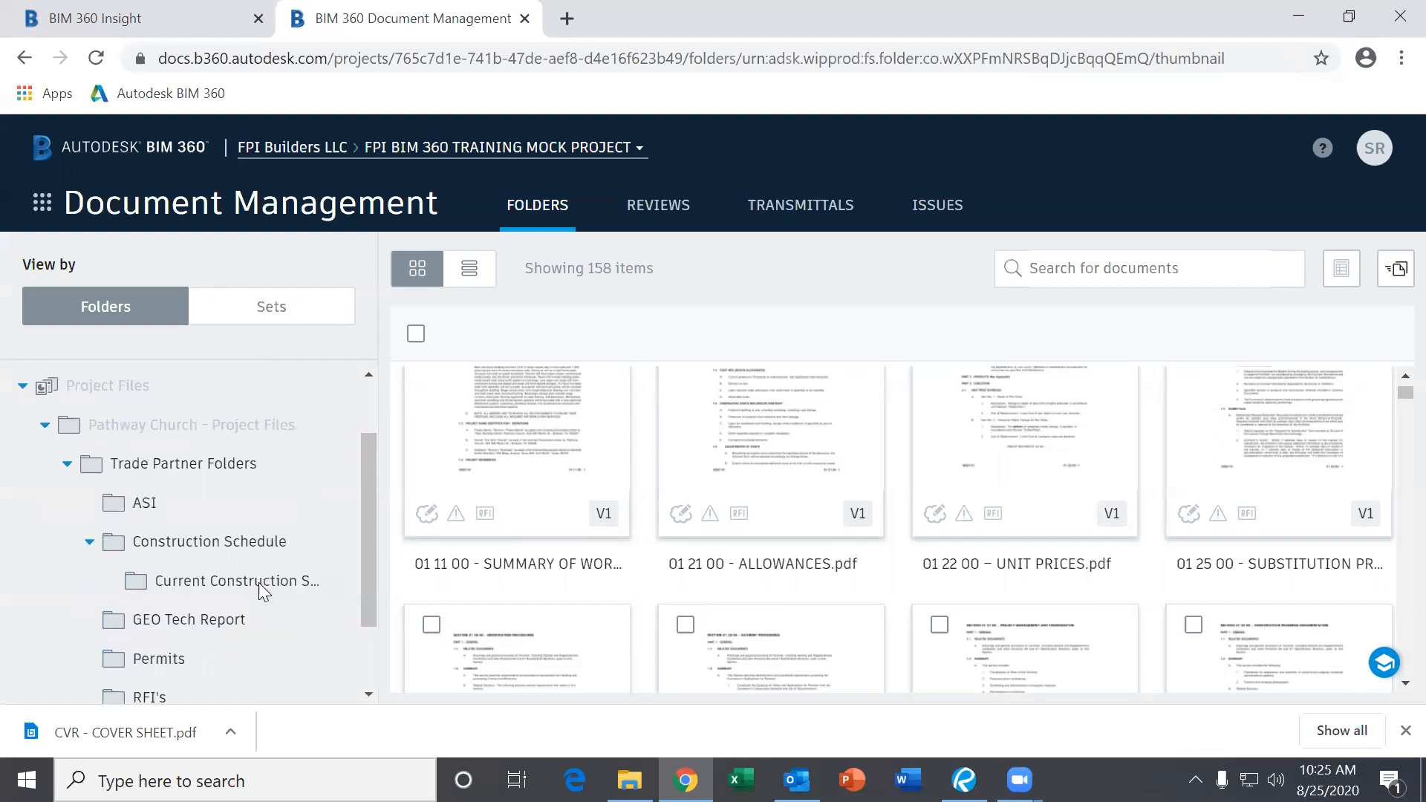
Collapse Project Files and open the Plans folder, leaving its subfolders collapsed.
left_click(23, 475)
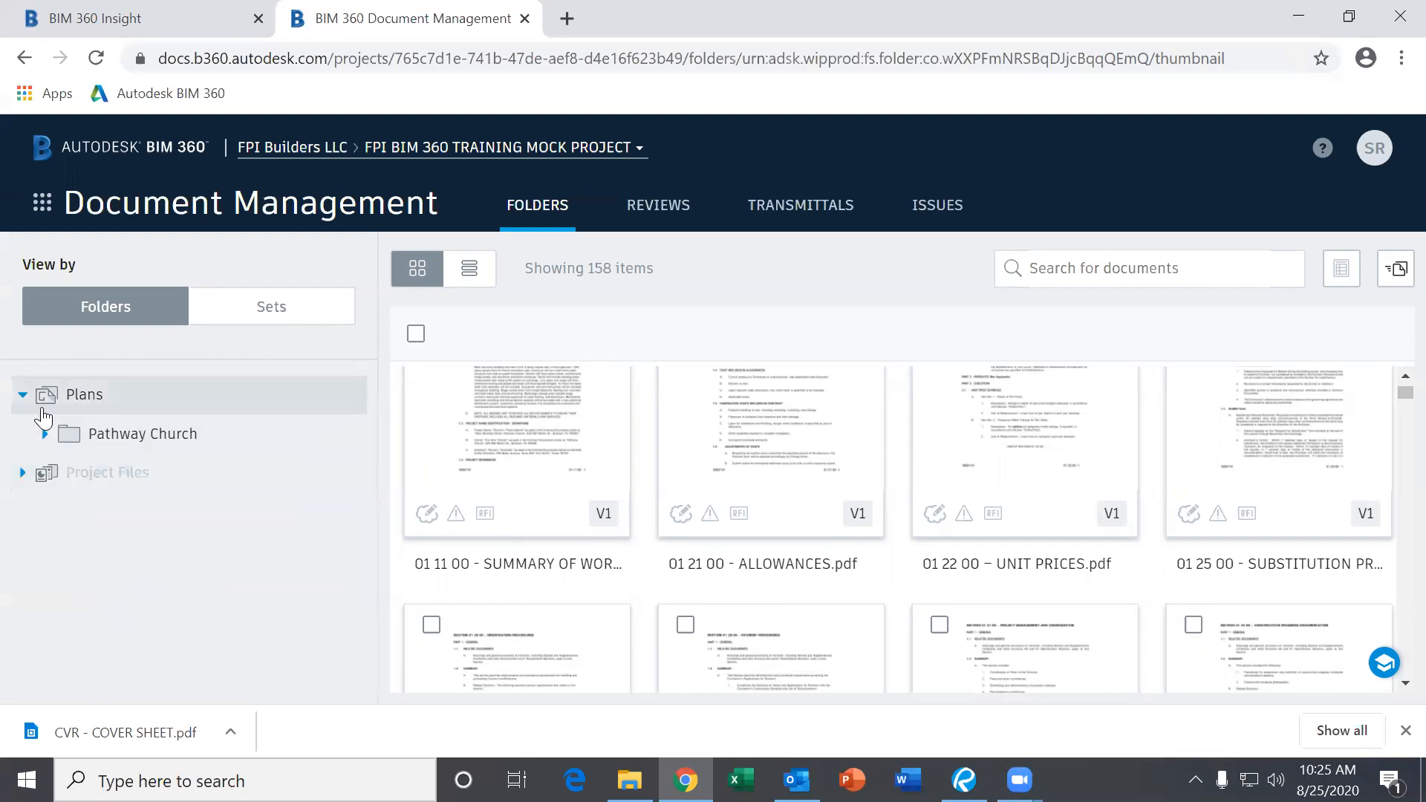
left_click(22, 395)
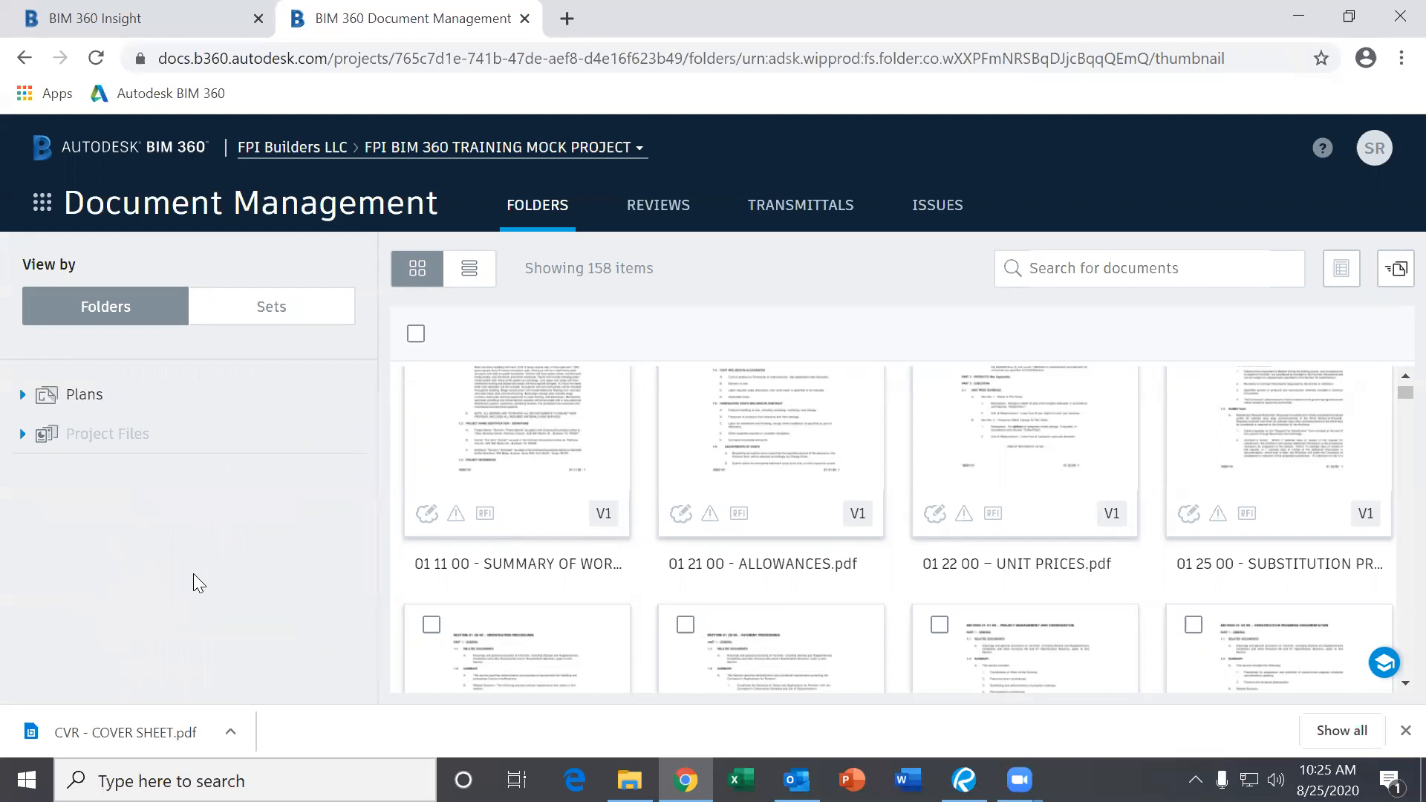
left_click(71, 399)
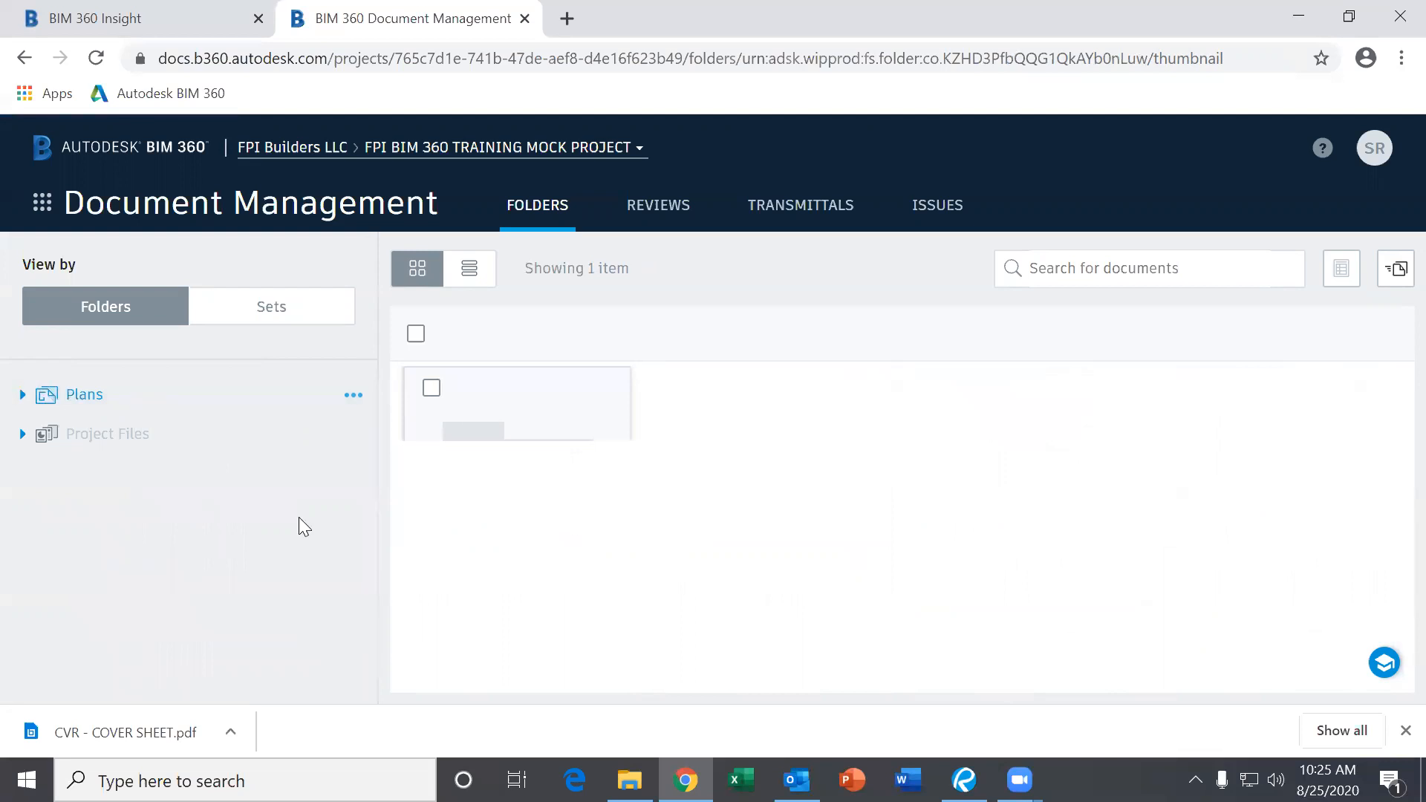
left_click(22, 394)
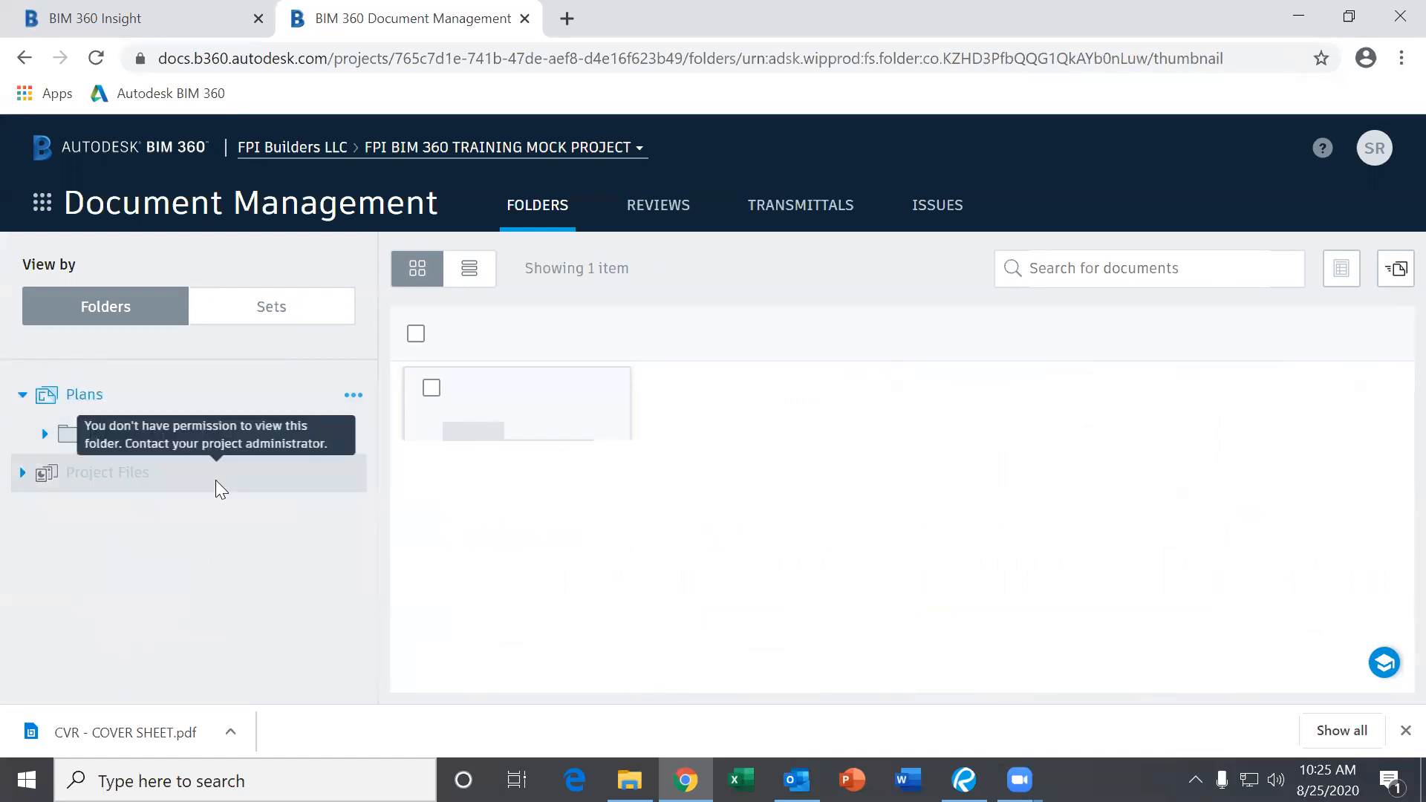
left_click(23, 394)
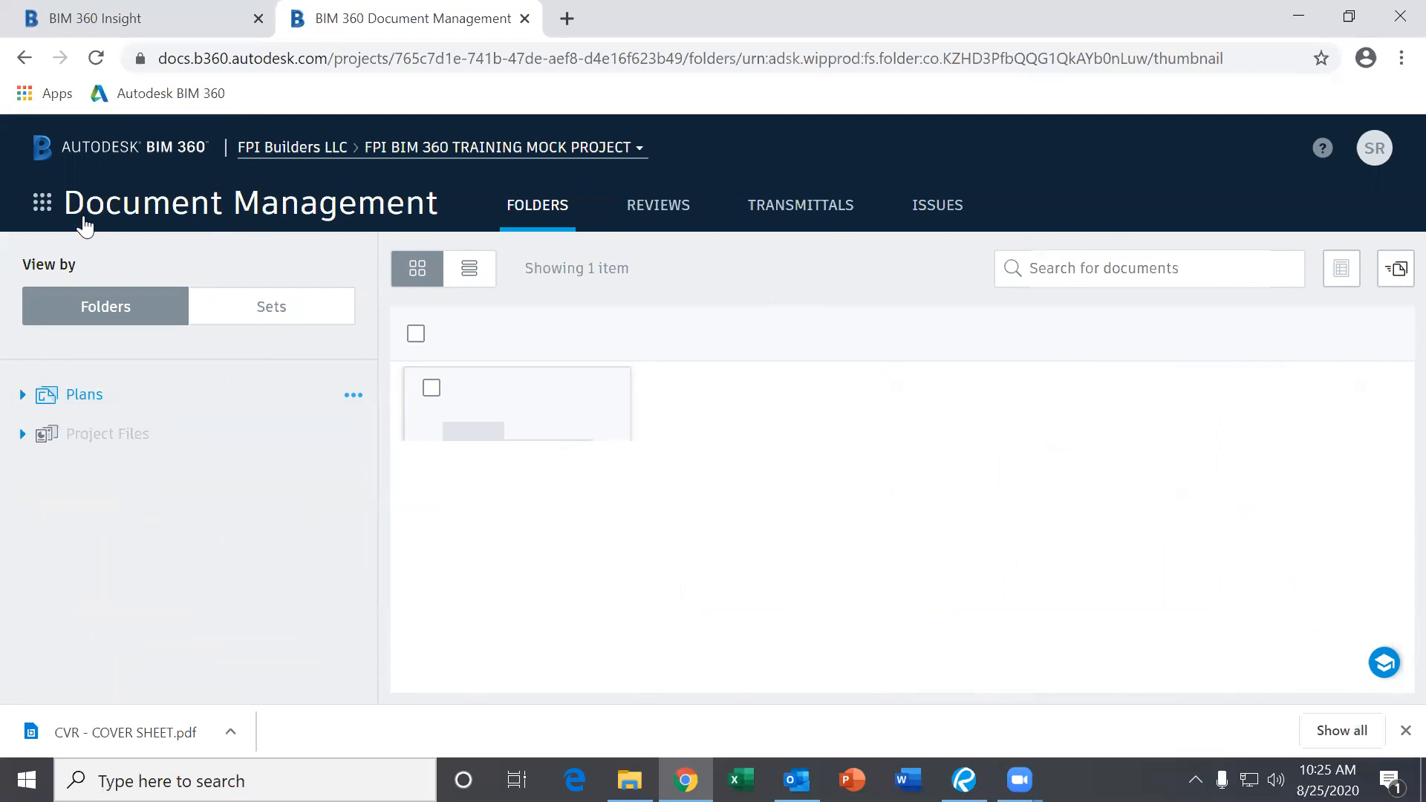
Check the project list, then bring up the BIM 360 module list.
left_click(403, 154)
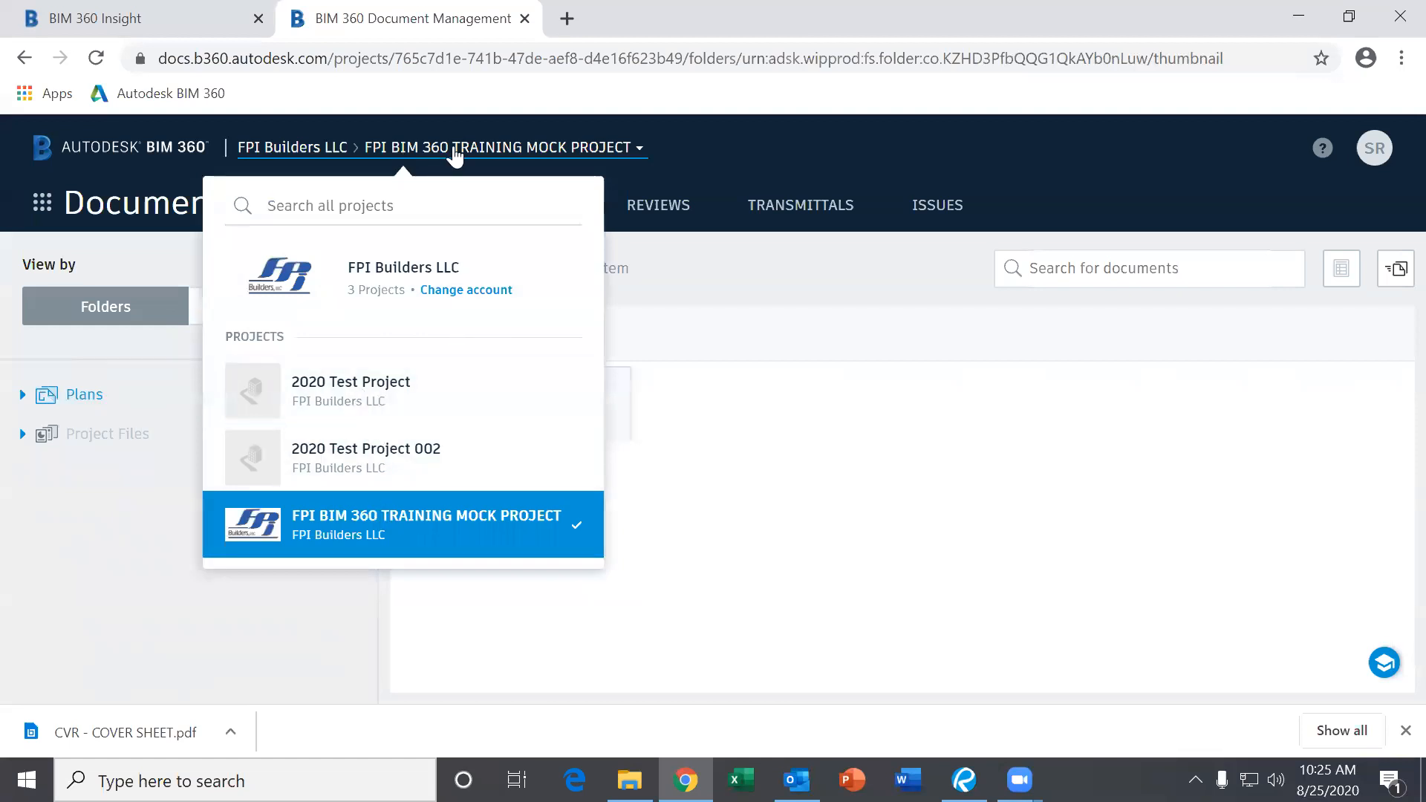
left_click(169, 251)
left_click(42, 204)
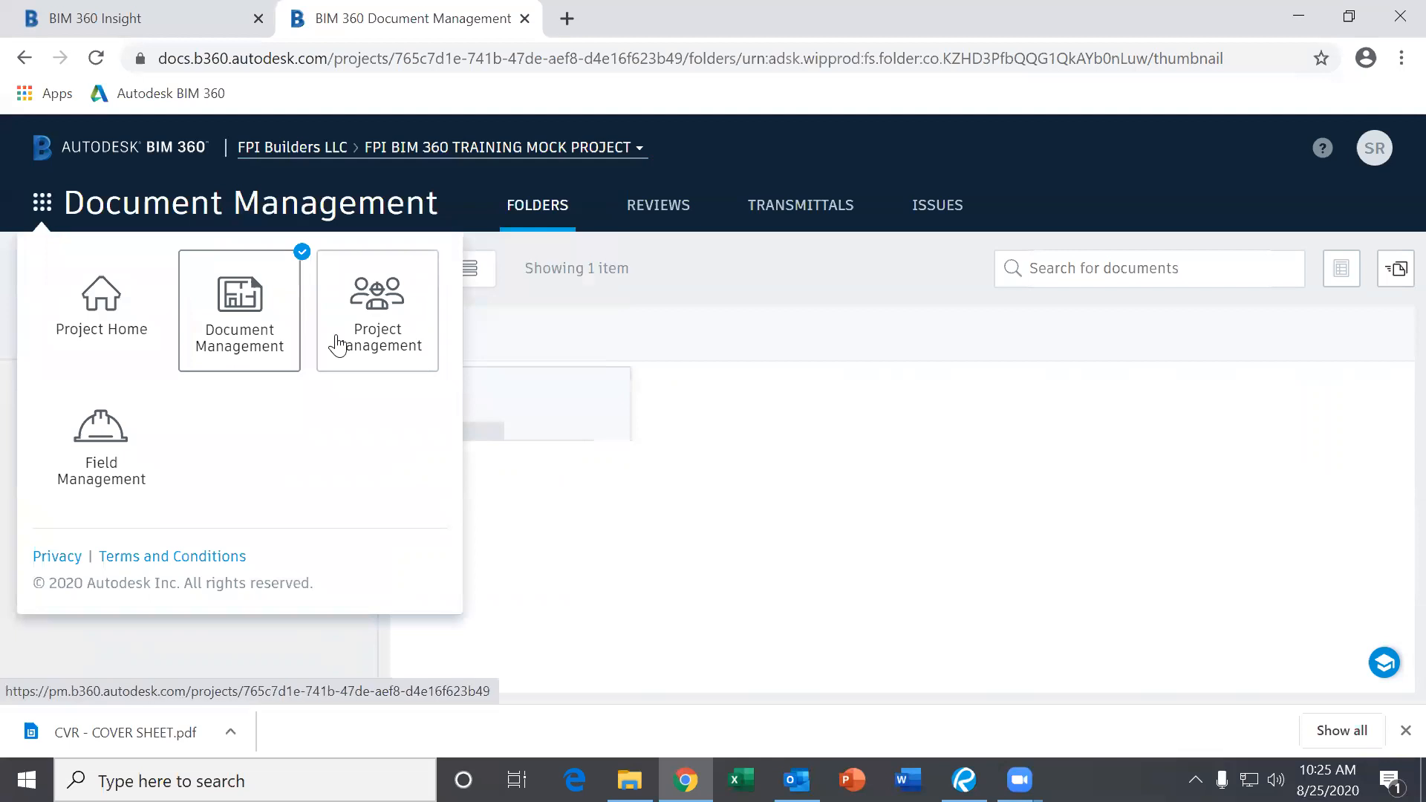
Switch to Project Management, landing on the RFI log with closed RFIs 001 and 002.
left_click(383, 317)
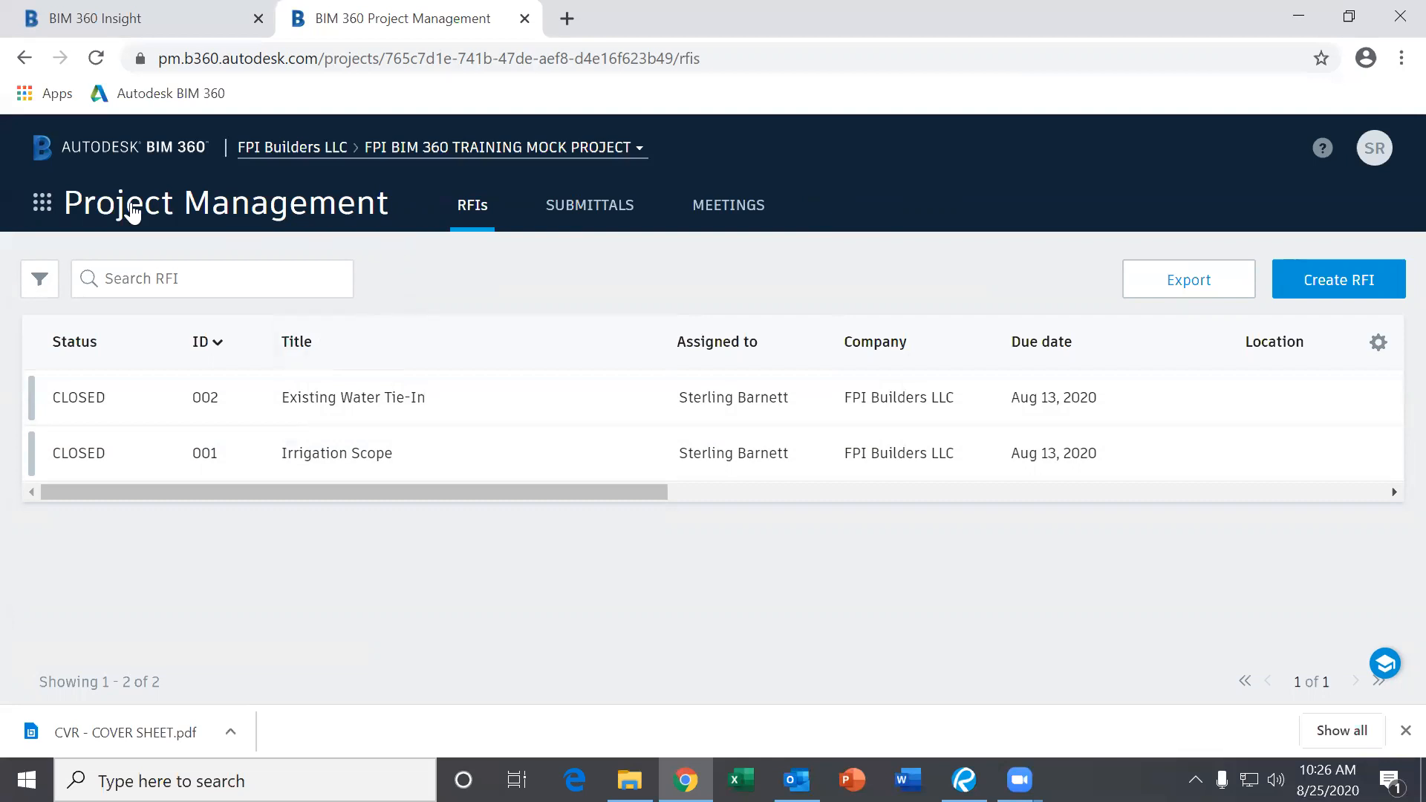
left_click(40, 214)
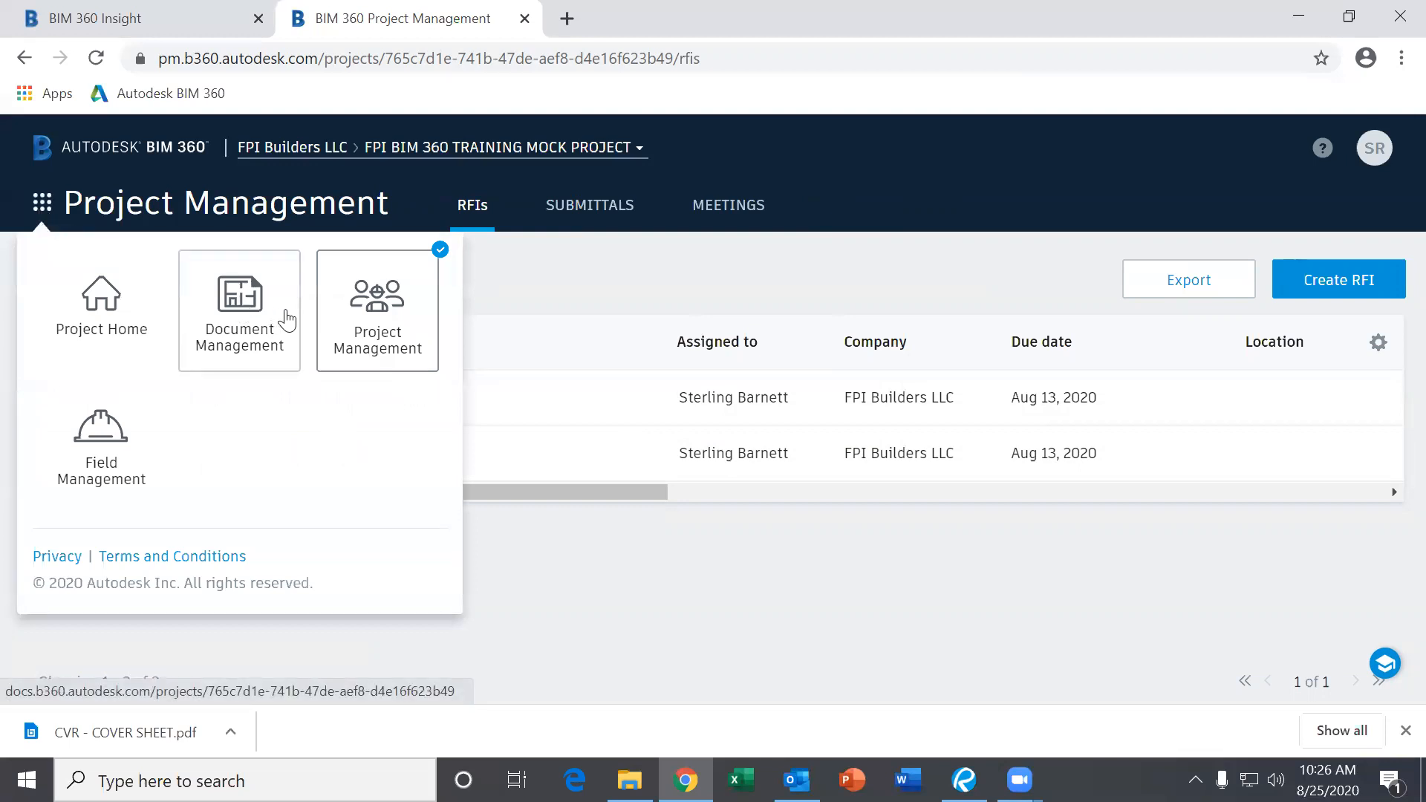
left_click(349, 313)
mouse_move(407, 499)
left_mouse_down()
mouse_move(458, 490)
mouse_move(391, 496)
left_mouse_up()
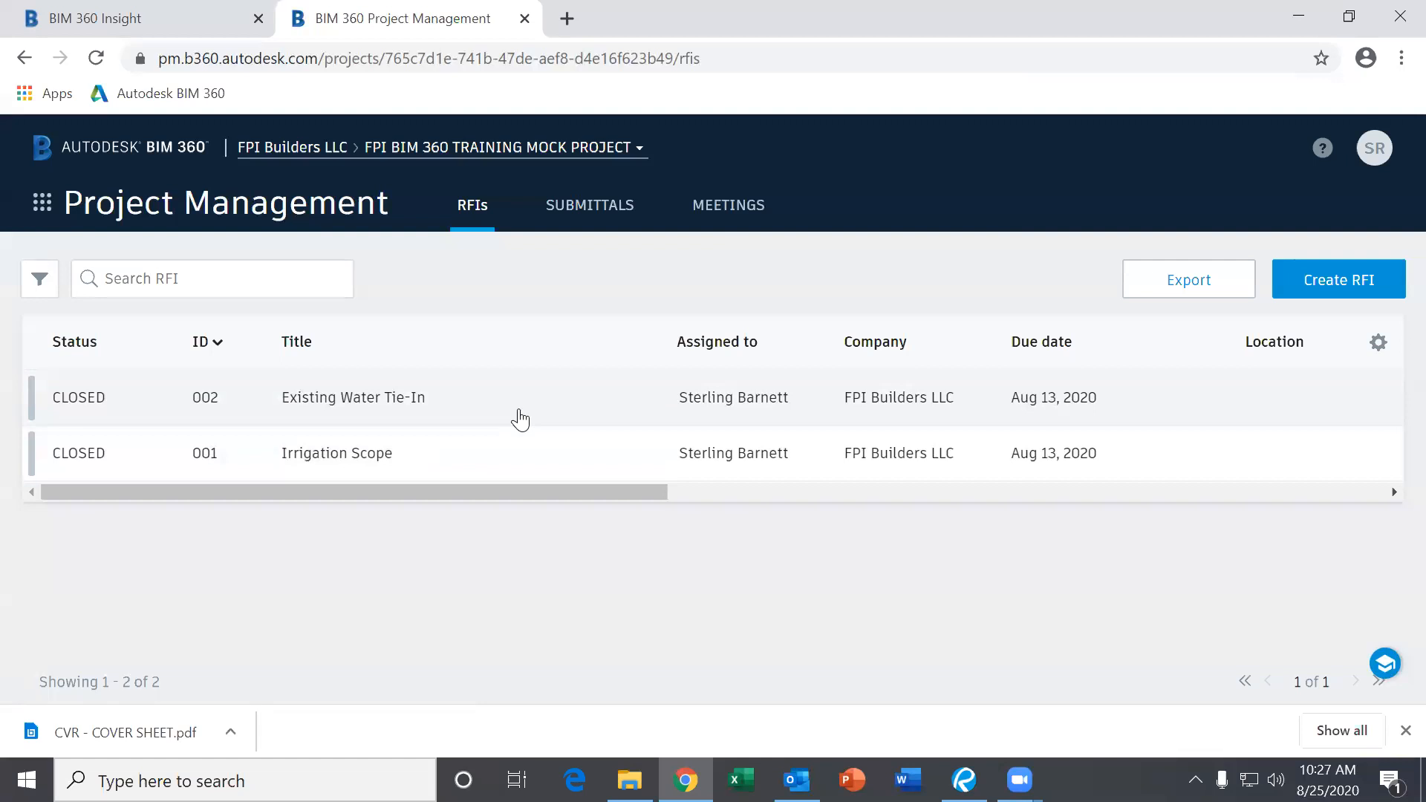
Open RFI #002 and expand its full Official Response text.
left_click(460, 420)
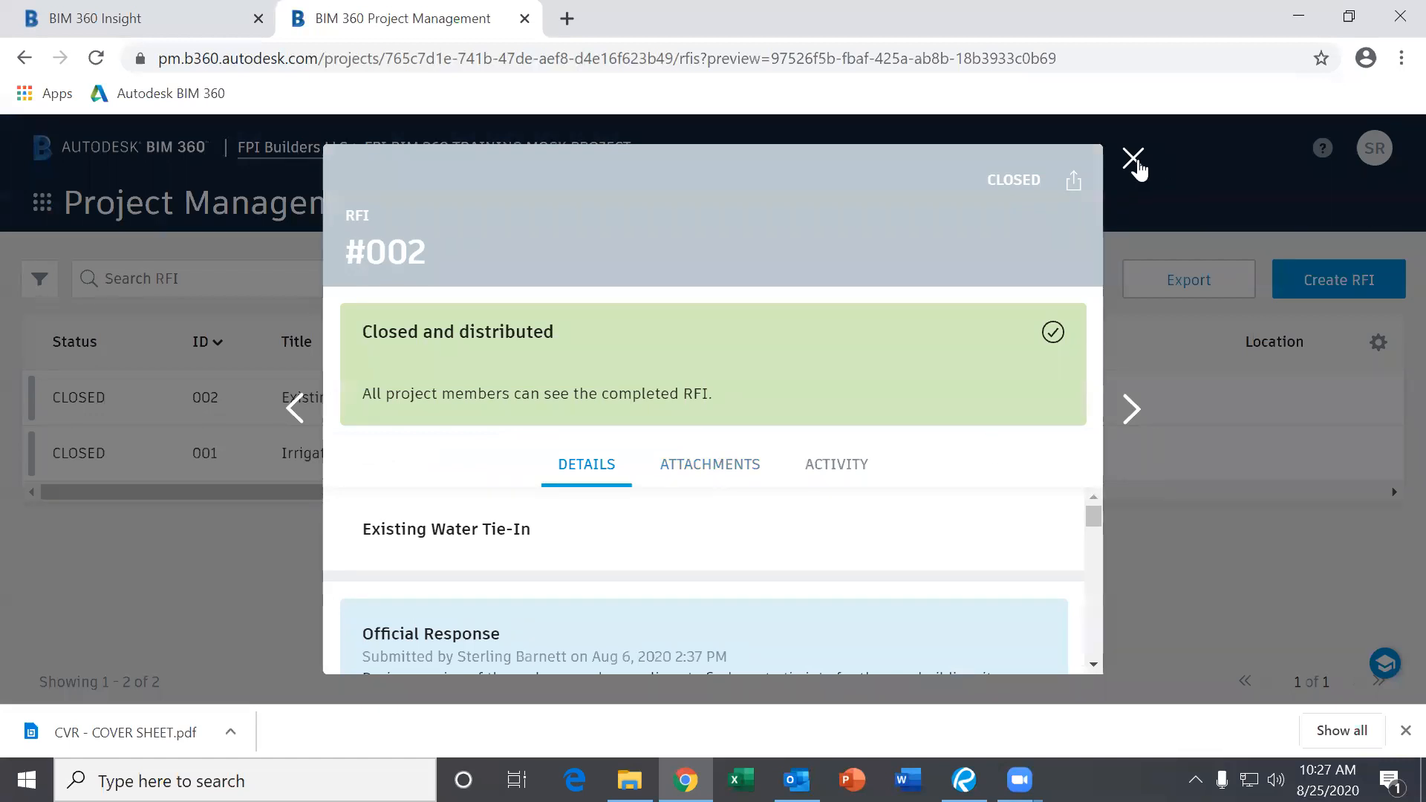
left_click(1133, 158)
left_click(429, 397)
left_click(1092, 663)
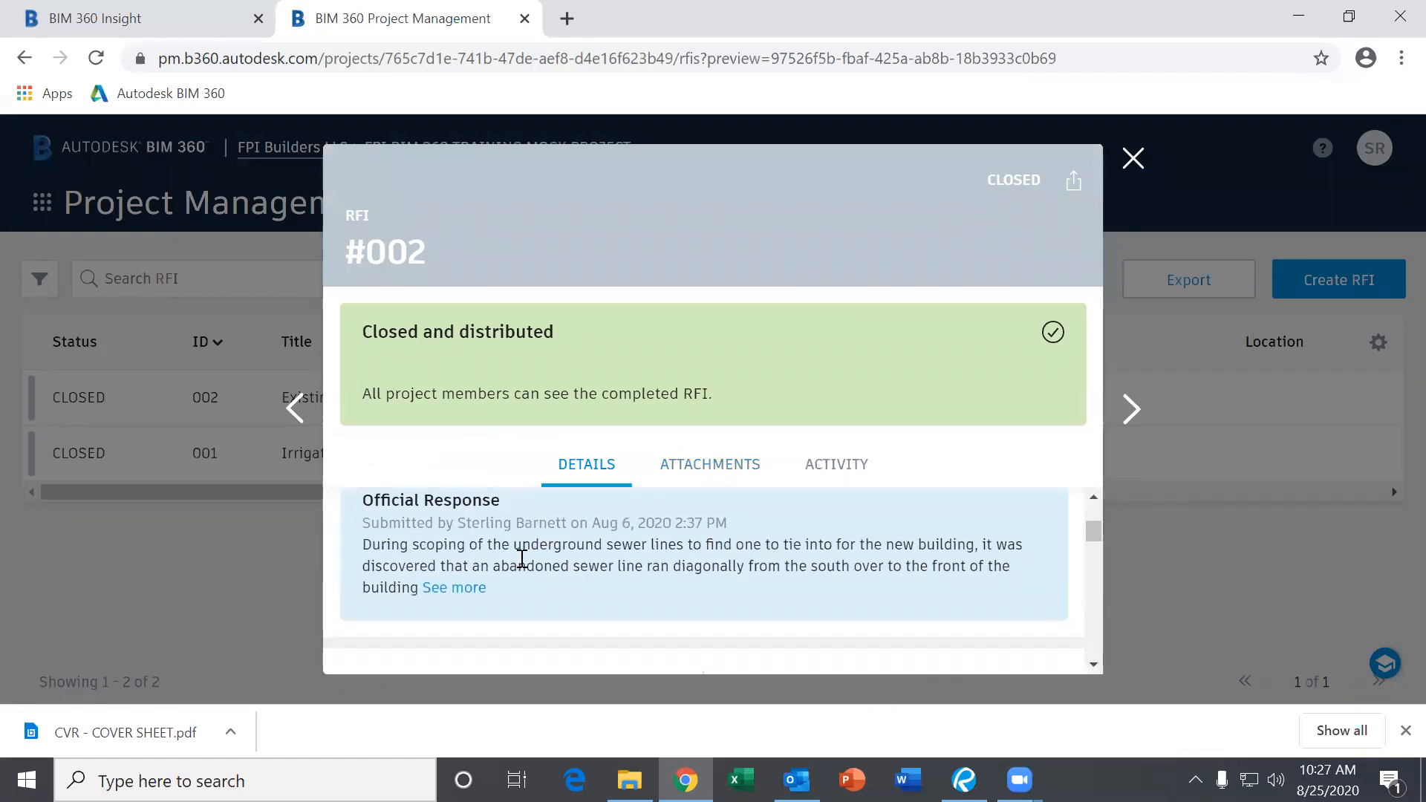
left_click(453, 588)
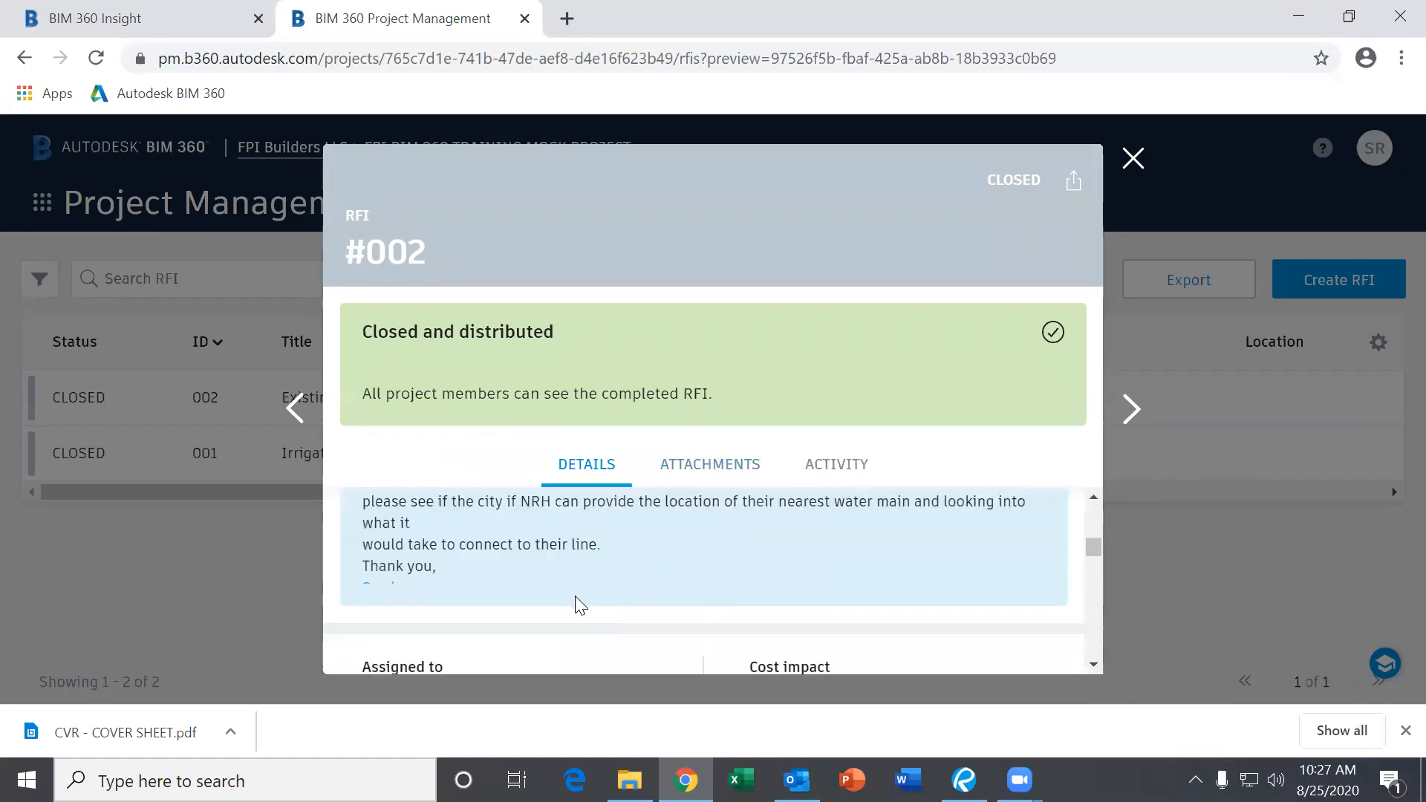
Review the rest of RFI #002 and download its RFI 002 - EXISTING WATER TIE-IN-MA.pdf attachment.
scroll(640, 572, "down", 3)
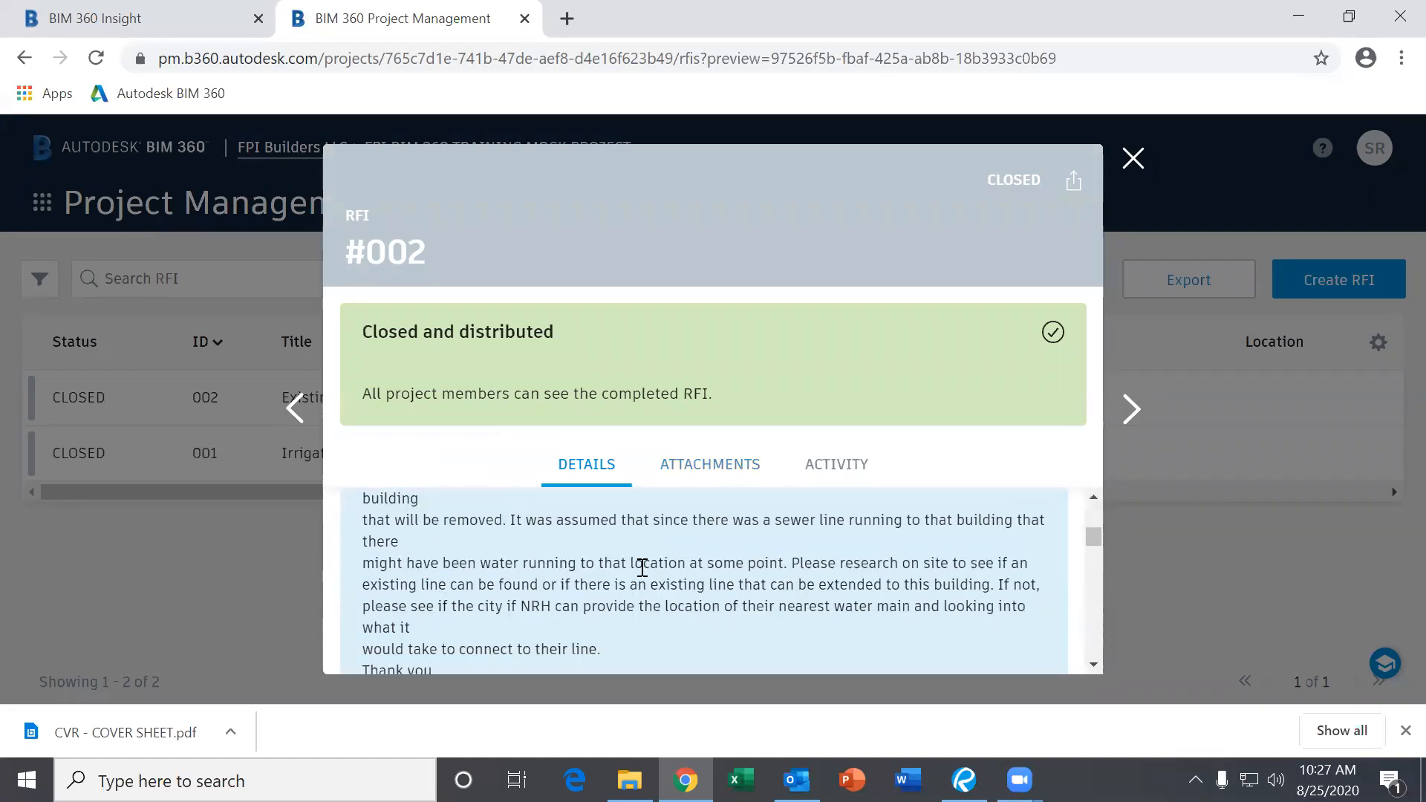
scroll(642, 566, "up", 3)
scroll(653, 576, "down", 1)
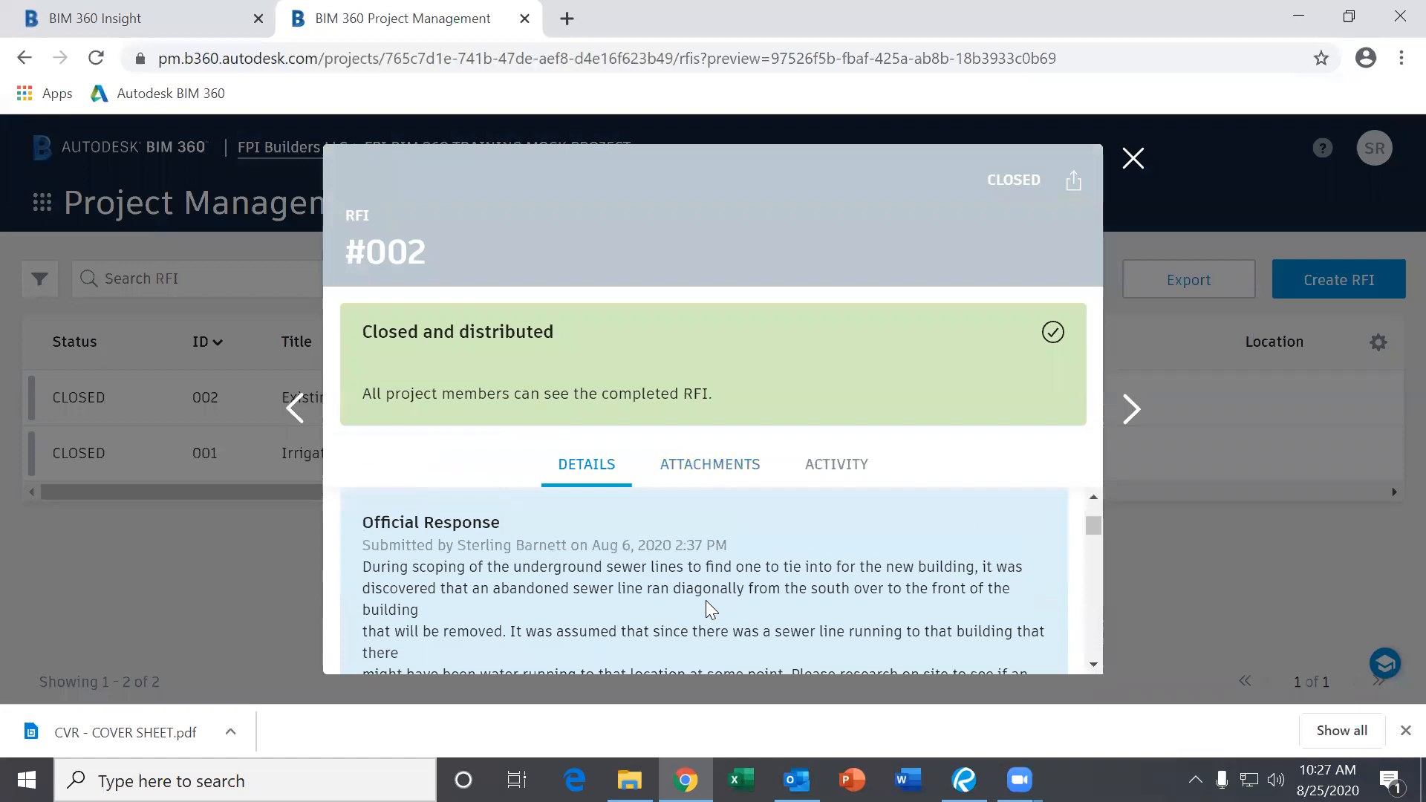
scroll(709, 609, "down", 3)
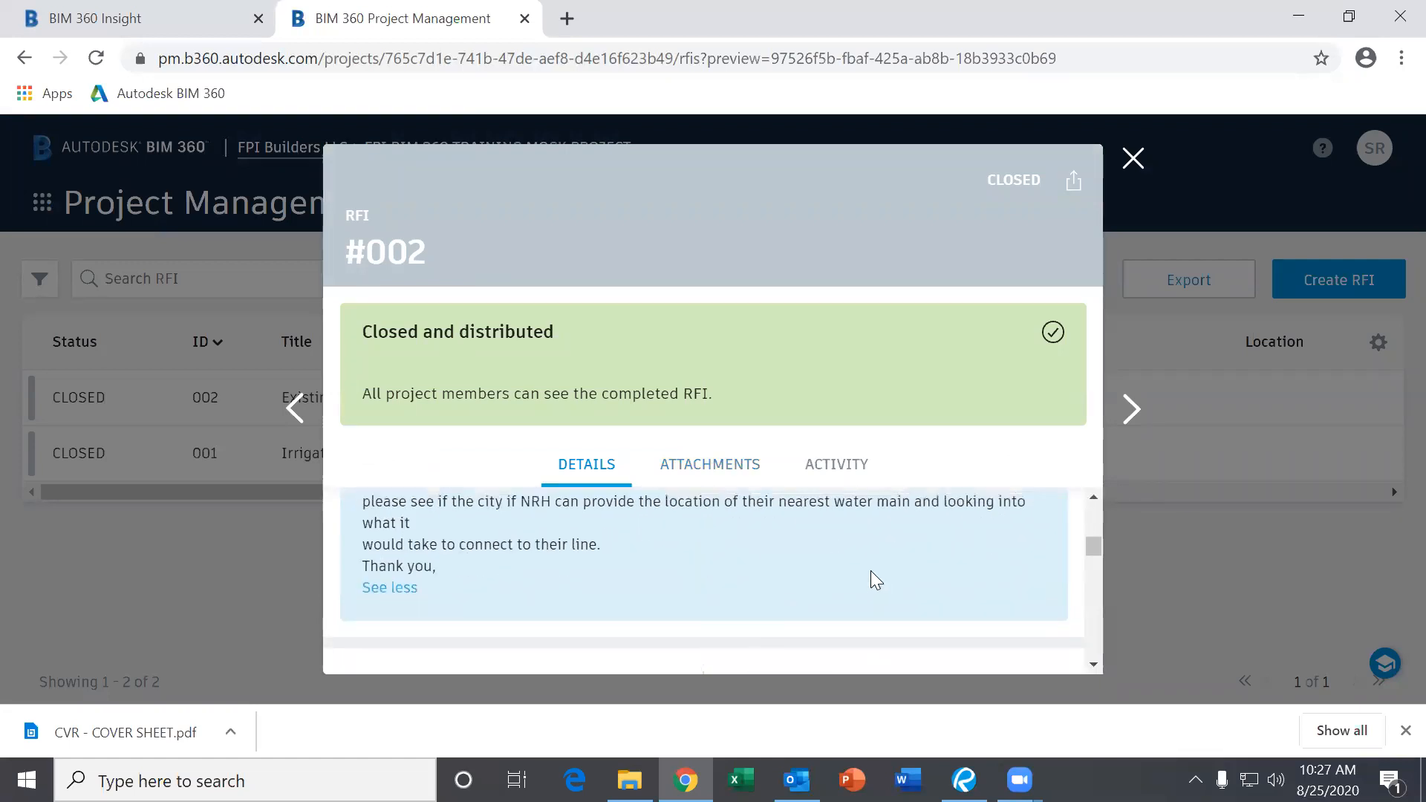
scroll(875, 579, "up", 1)
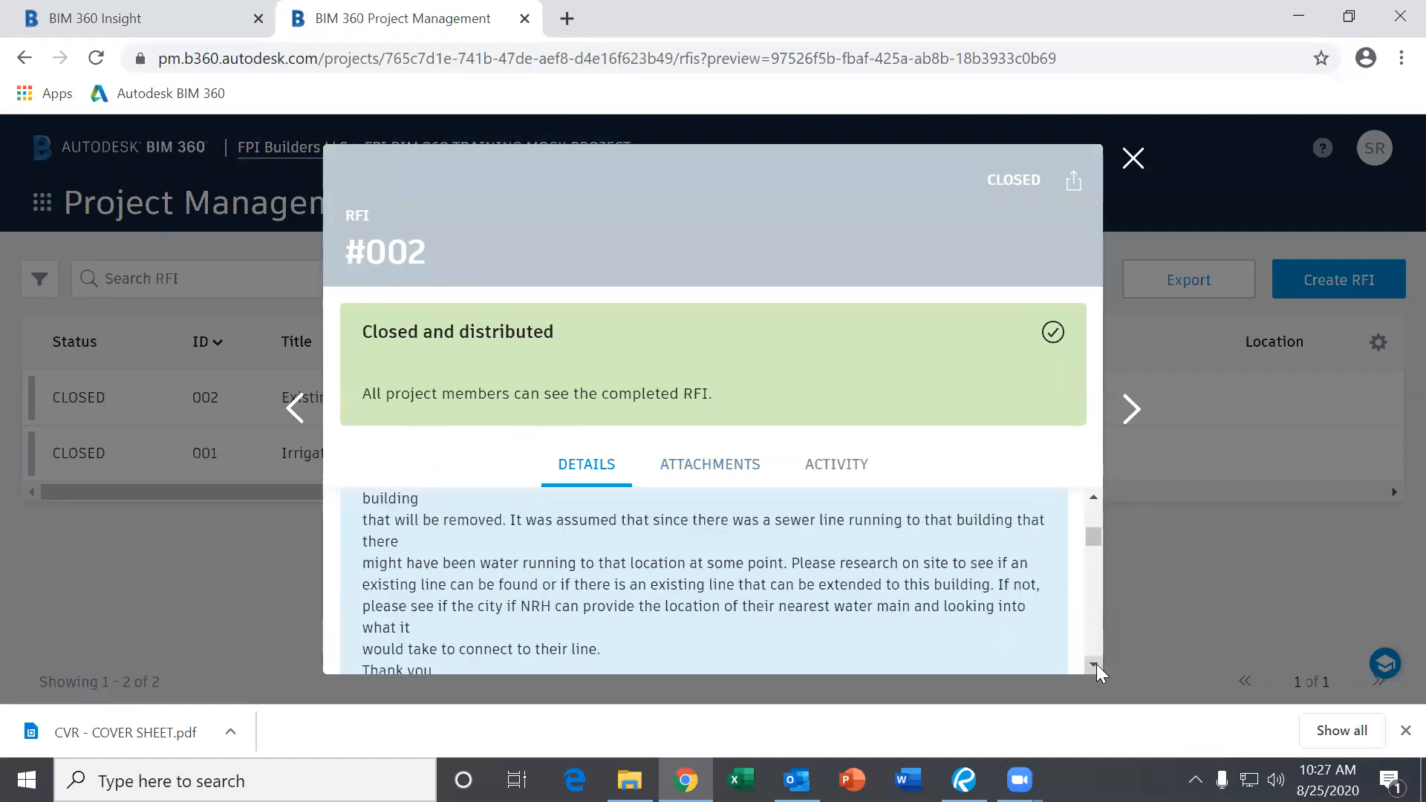
scroll(1096, 668, "down", 4)
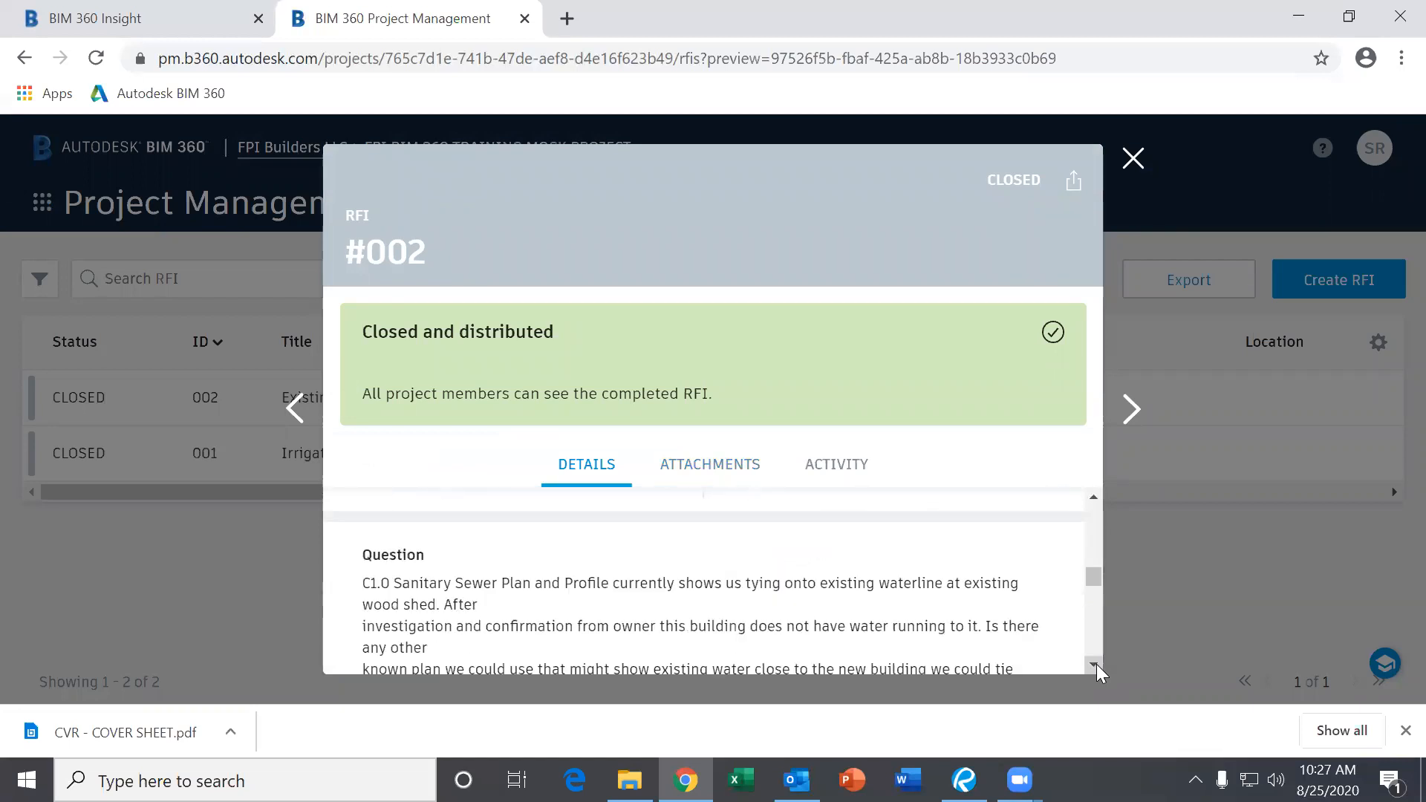
scroll(1096, 664, "down", 2)
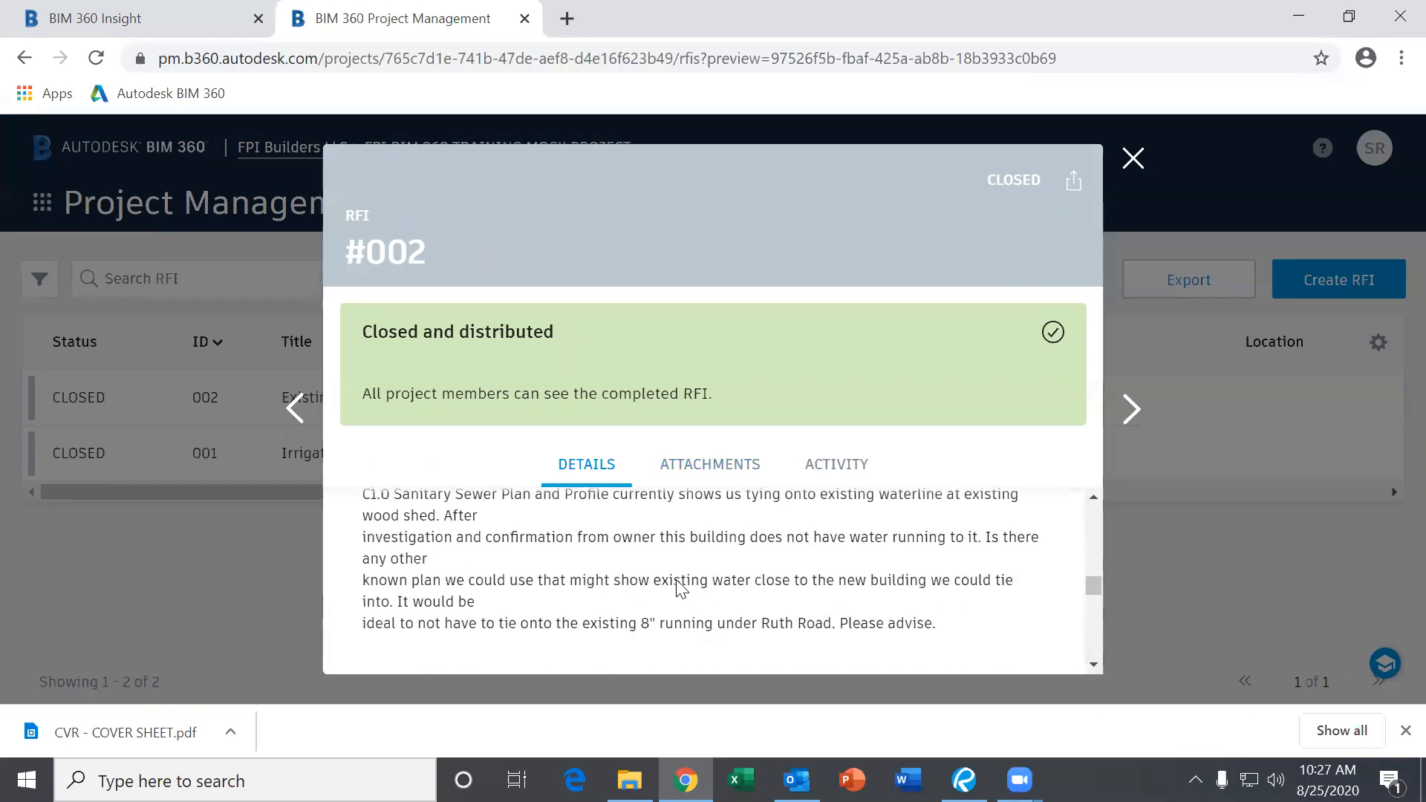
scroll(1092, 664, "down", 1)
scroll(1091, 664, "down", 5)
scroll(1093, 665, "down", 2)
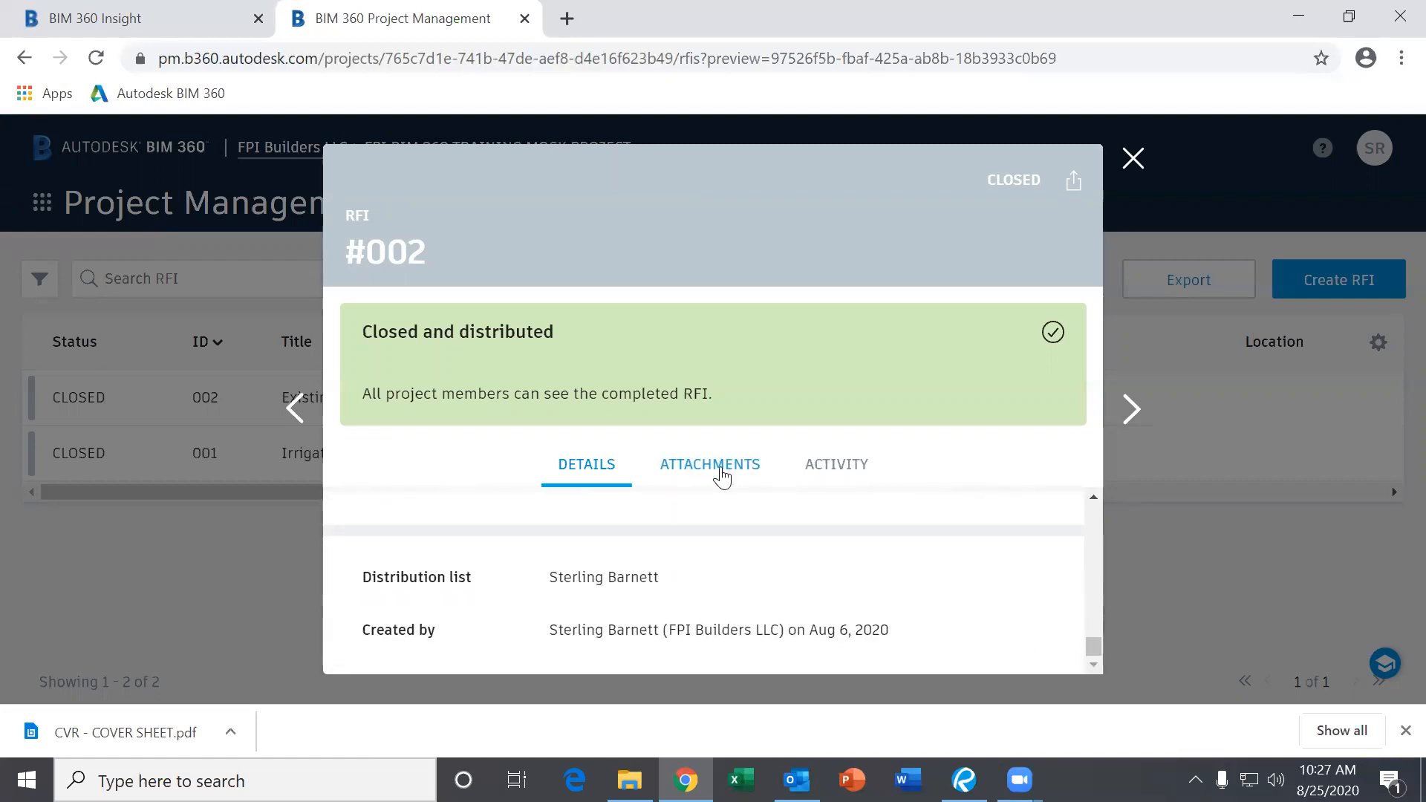
left_click(722, 475)
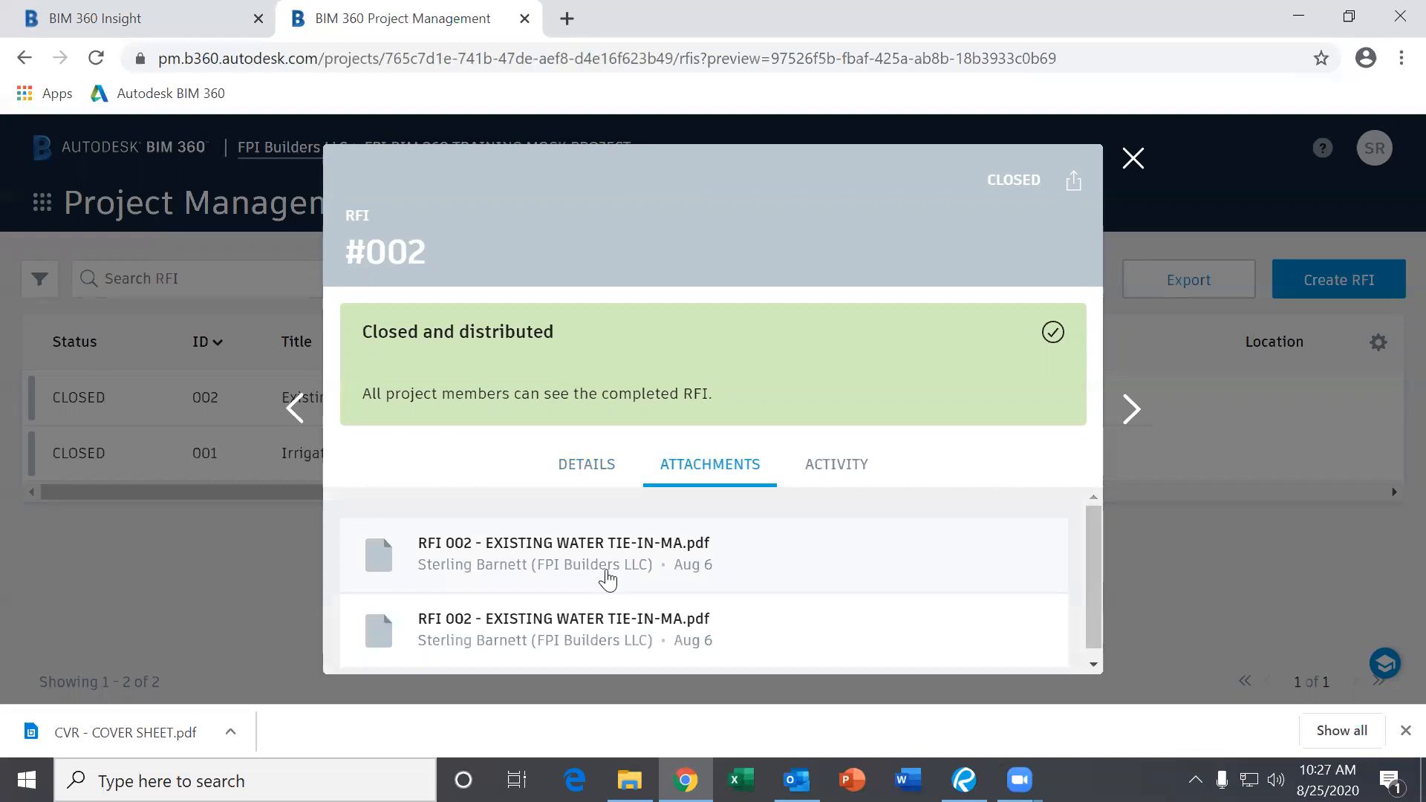
left_click(607, 579)
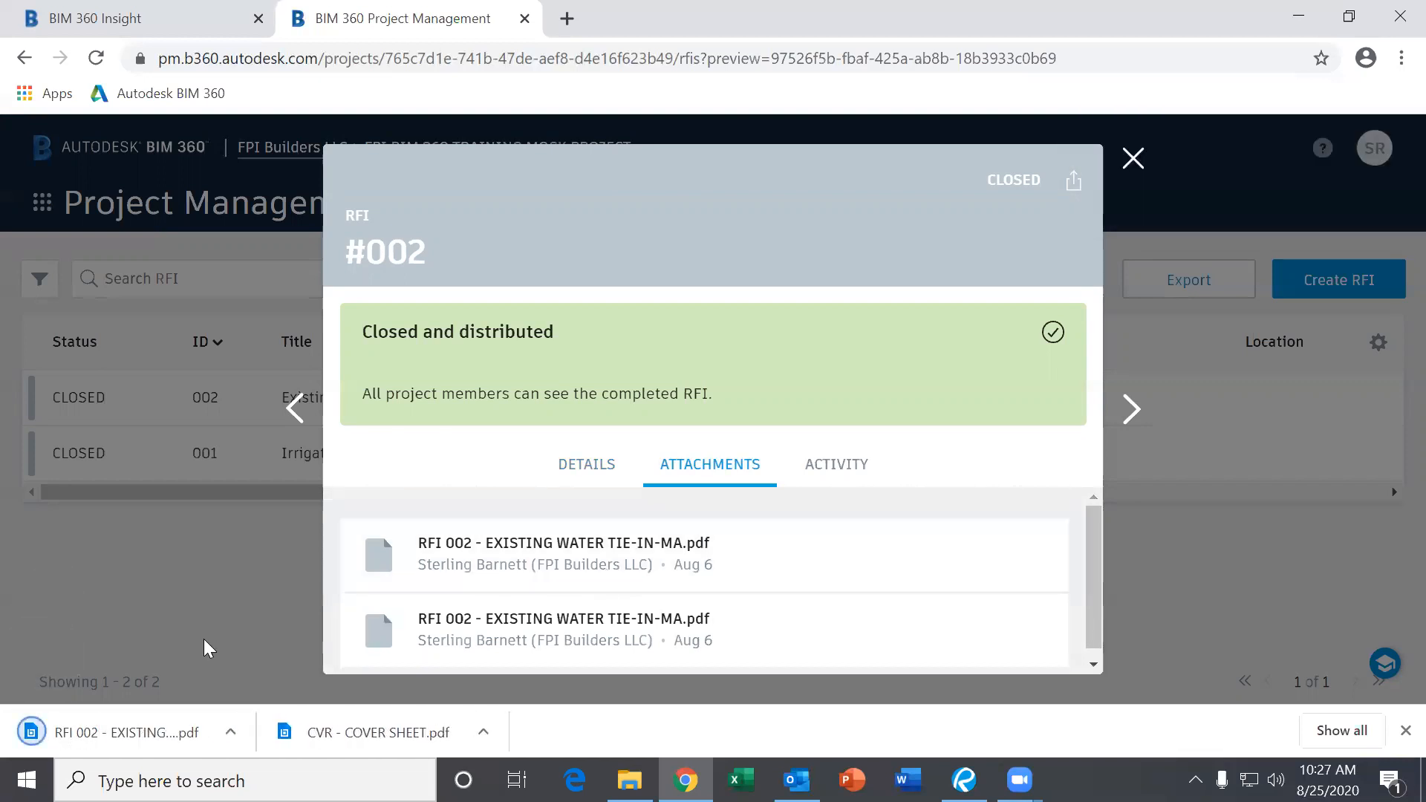
Open the downloaded RFI 002 PDF in Chrome's PDF viewer.
left_click(231, 734)
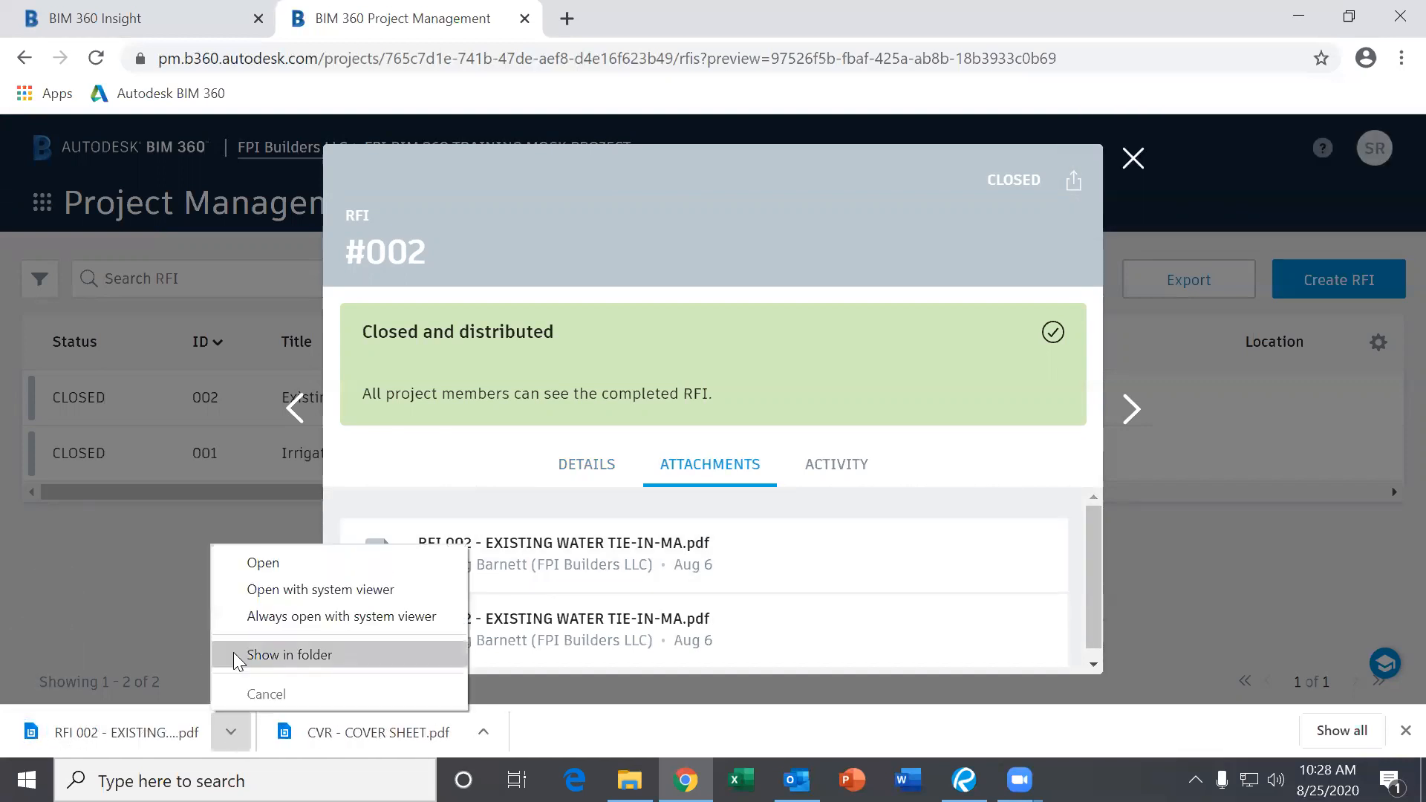
left_click(273, 562)
scroll(665, 420, "down", 2)
scroll(679, 395, "up", 2)
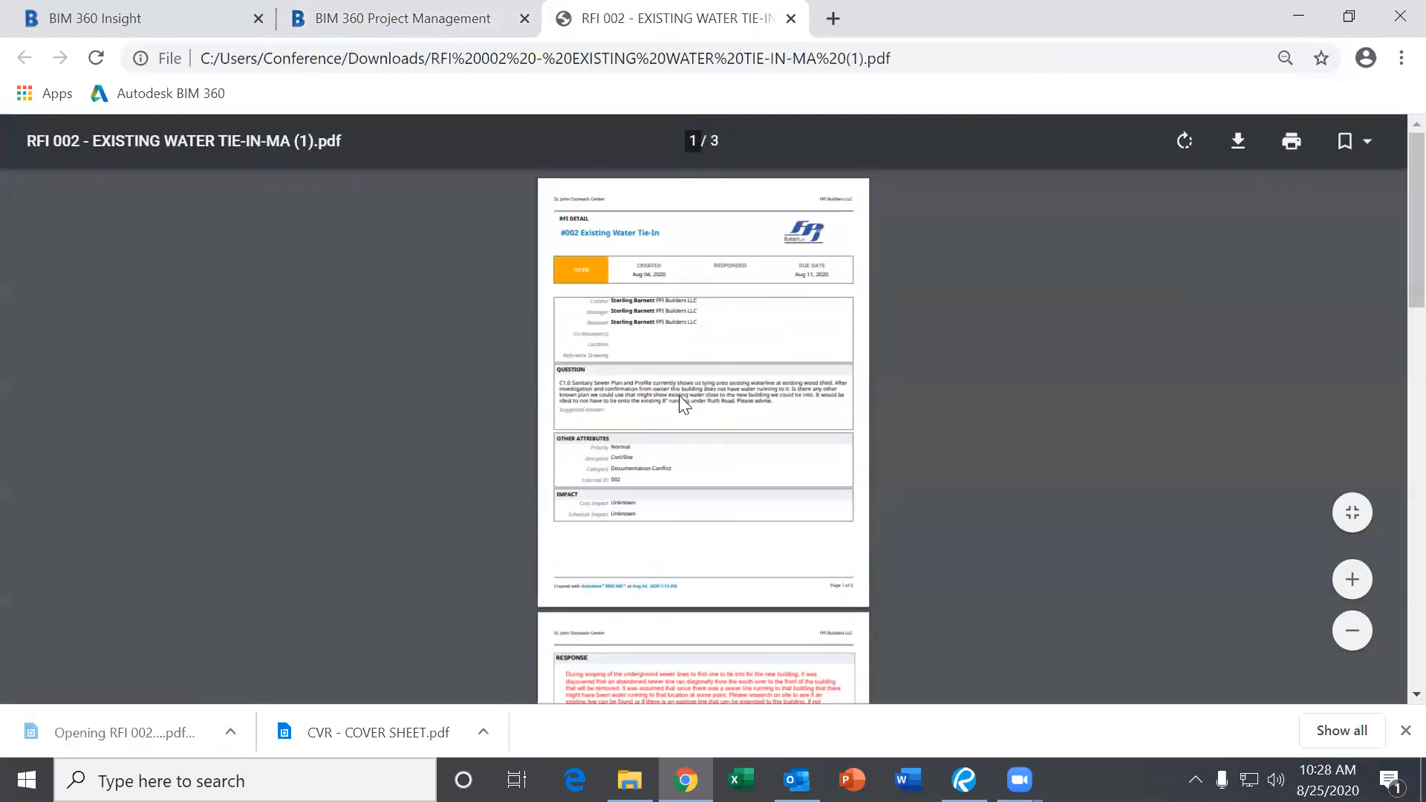
scroll(679, 395, "up", 4, "ctrl")
scroll(729, 385, "up", 5)
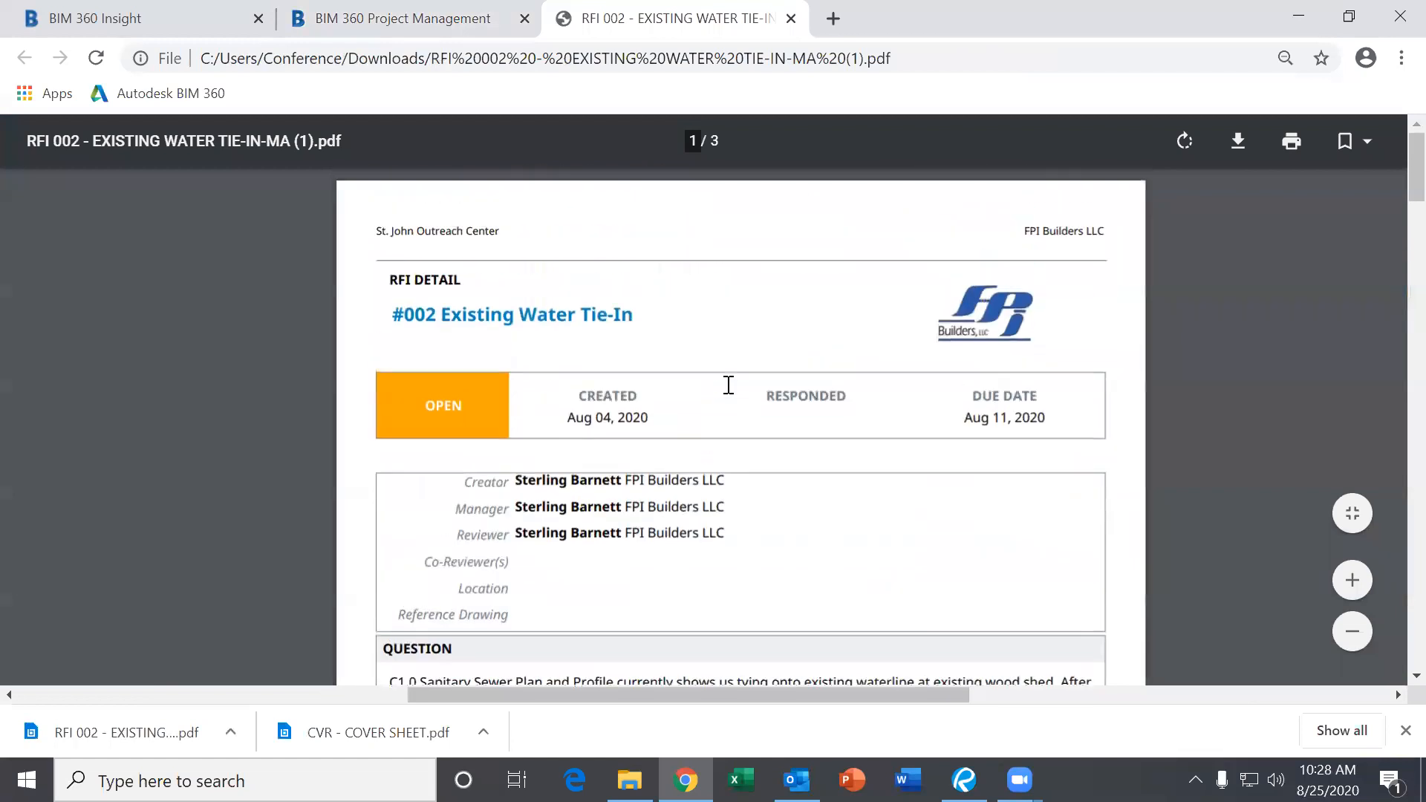
Read through all three PDF pages, including the red response and Sanitary Sewer sheet C1.0.
scroll(728, 386, "down", 3)
scroll(727, 388, "down", 4)
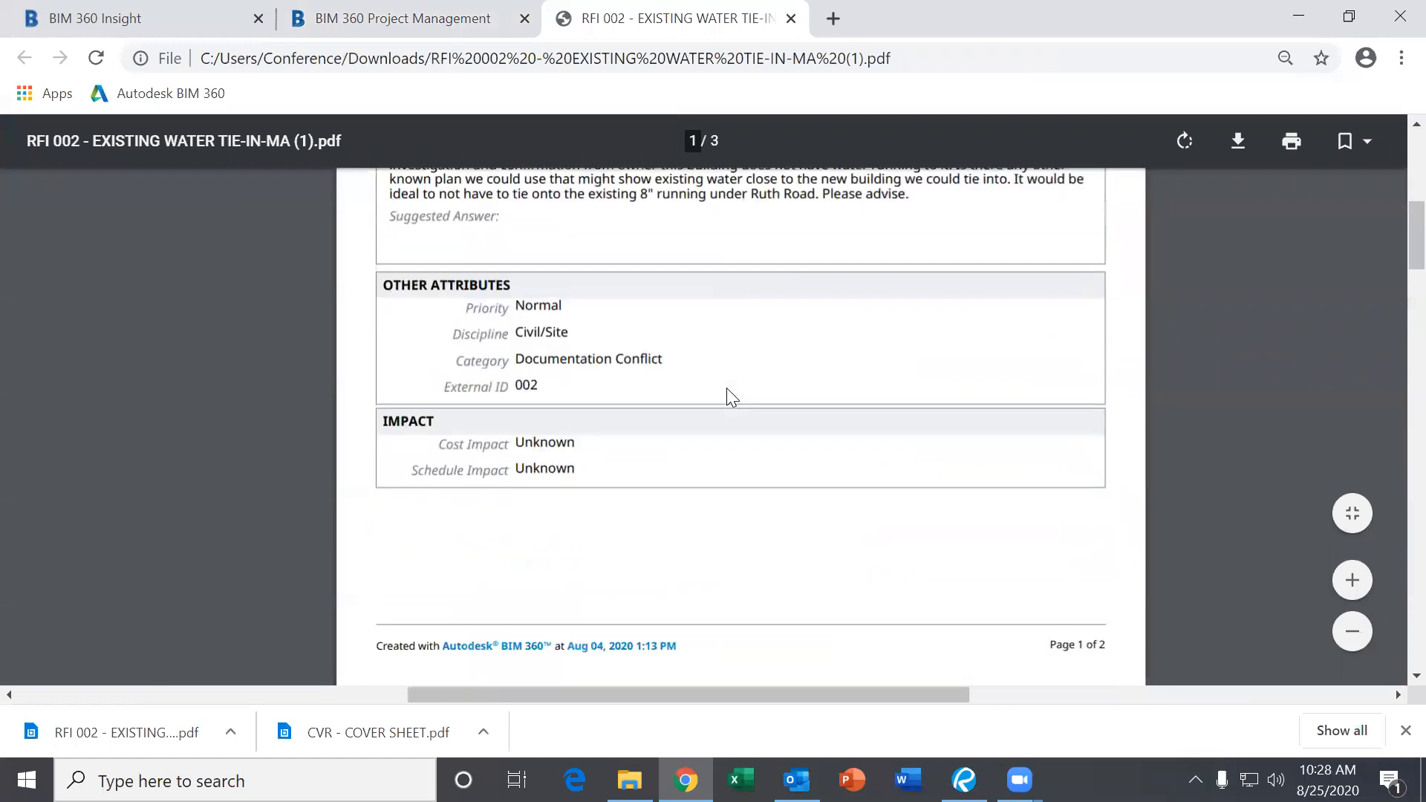
scroll(726, 388, "down", 6)
scroll(662, 394, "up", 12)
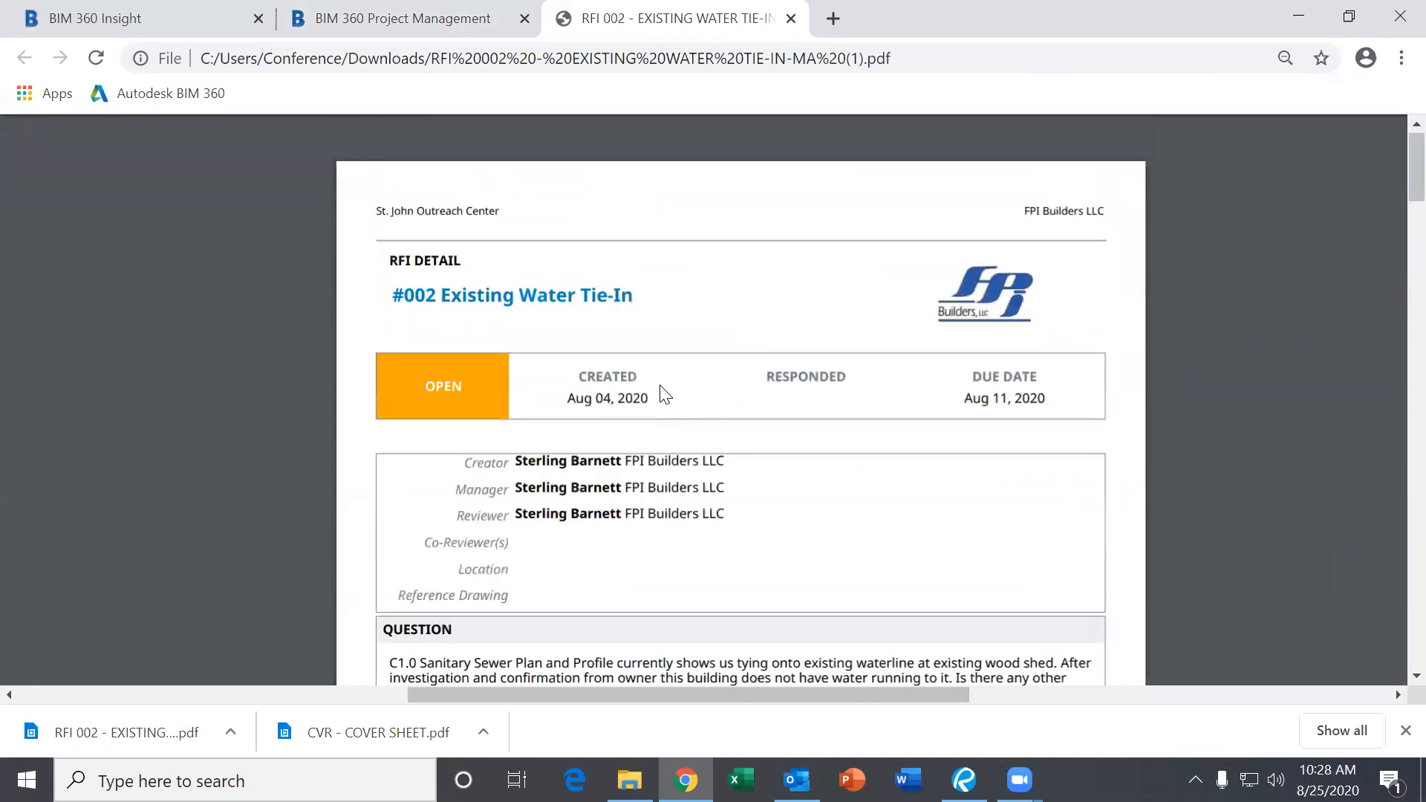
scroll(663, 394, "down", 3)
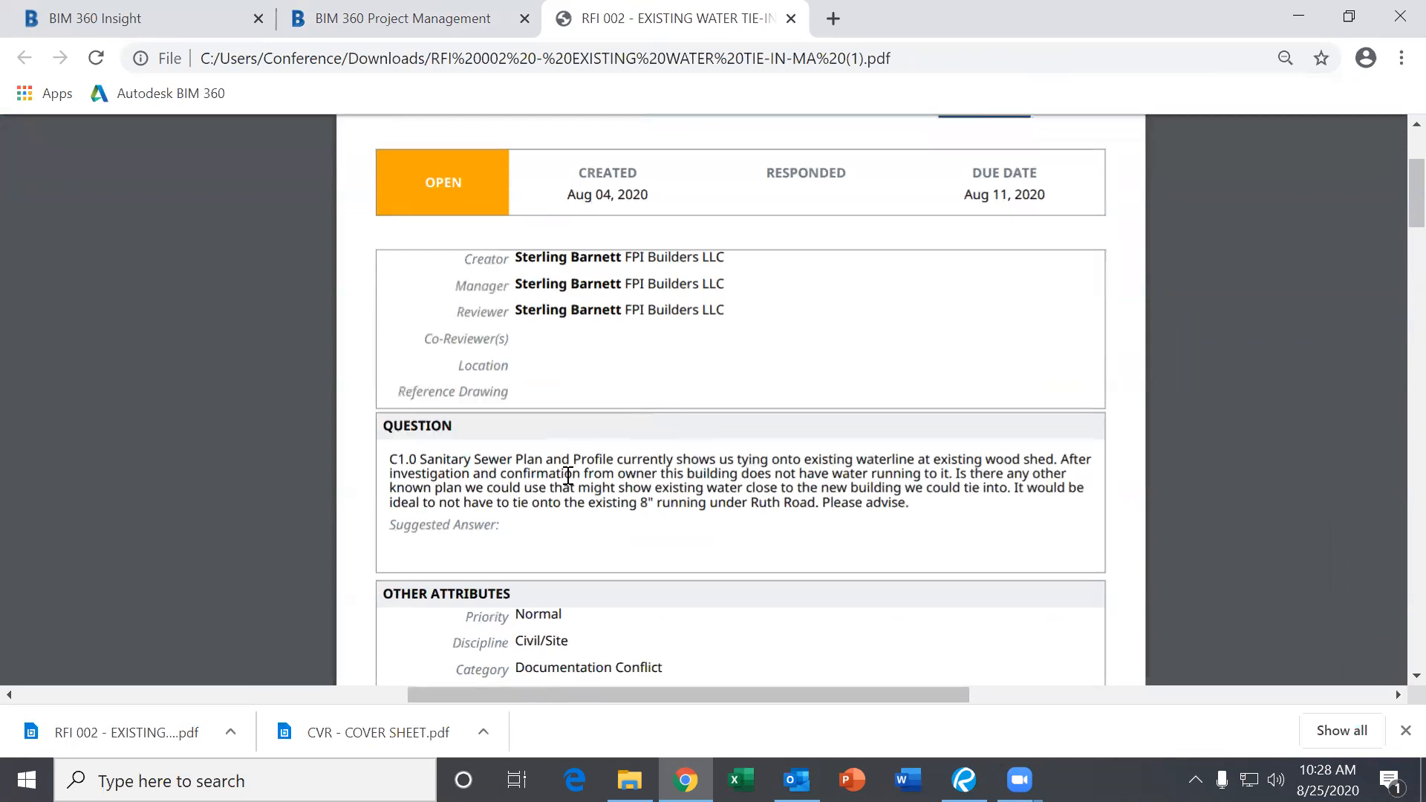
scroll(568, 445, "down", 8)
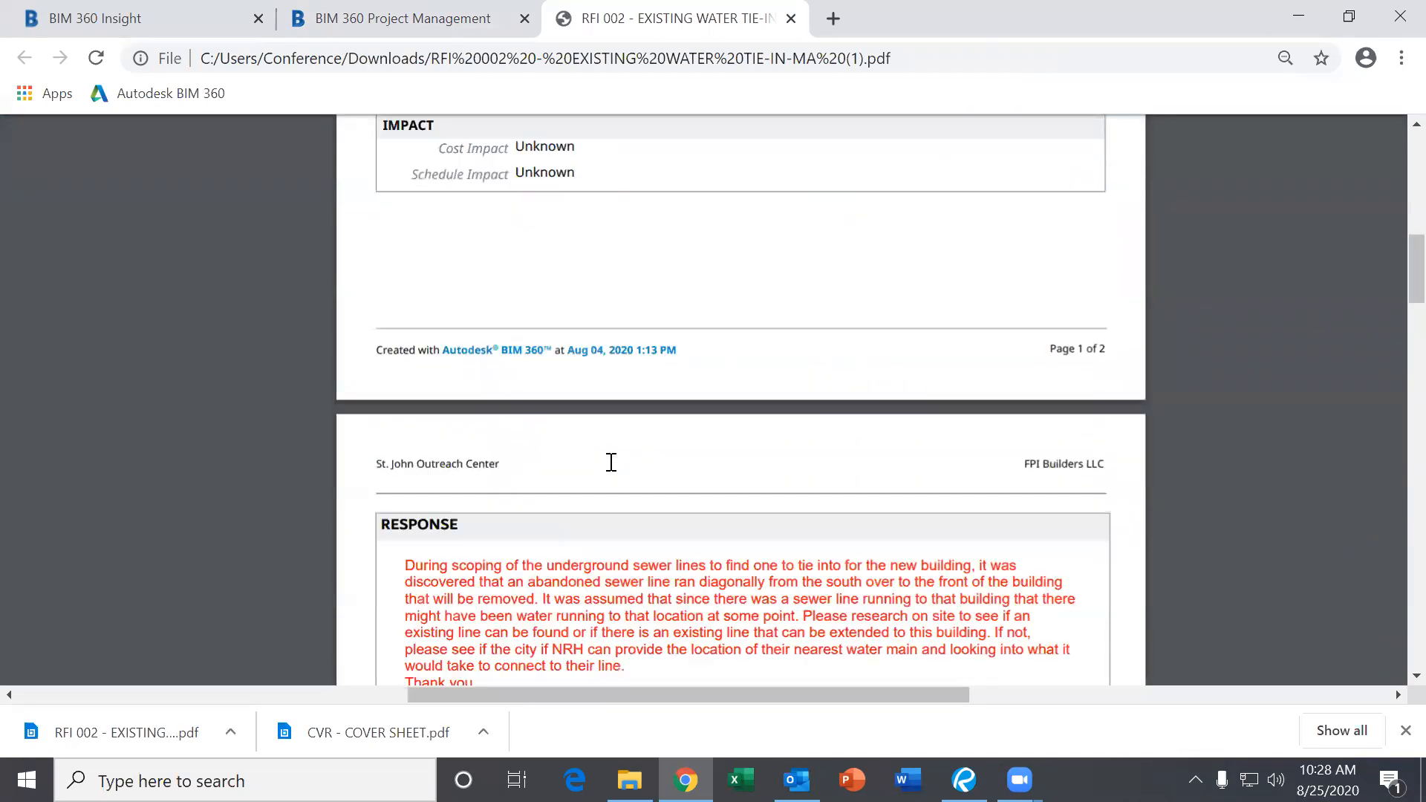
scroll(611, 462, "down", 4)
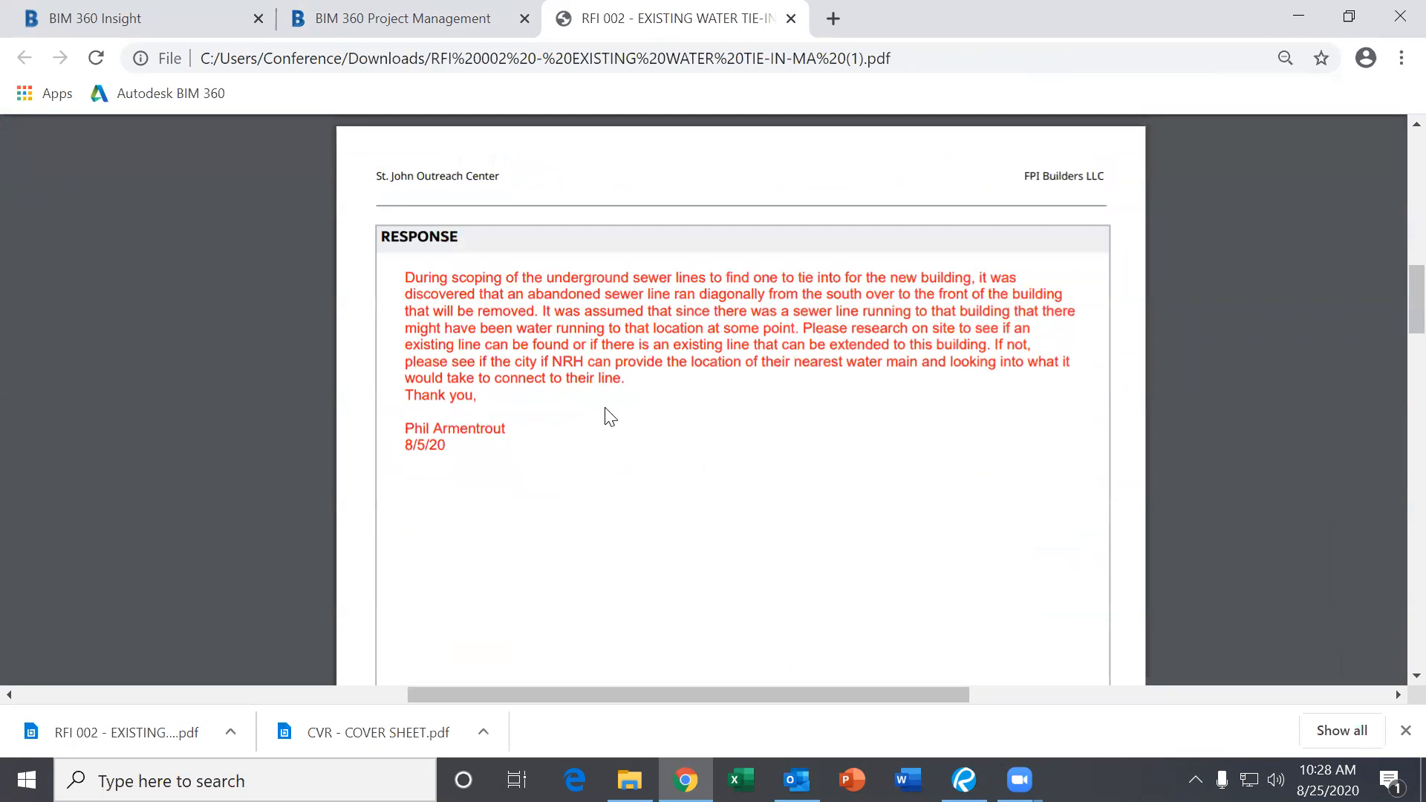
scroll(610, 415, "down", 12)
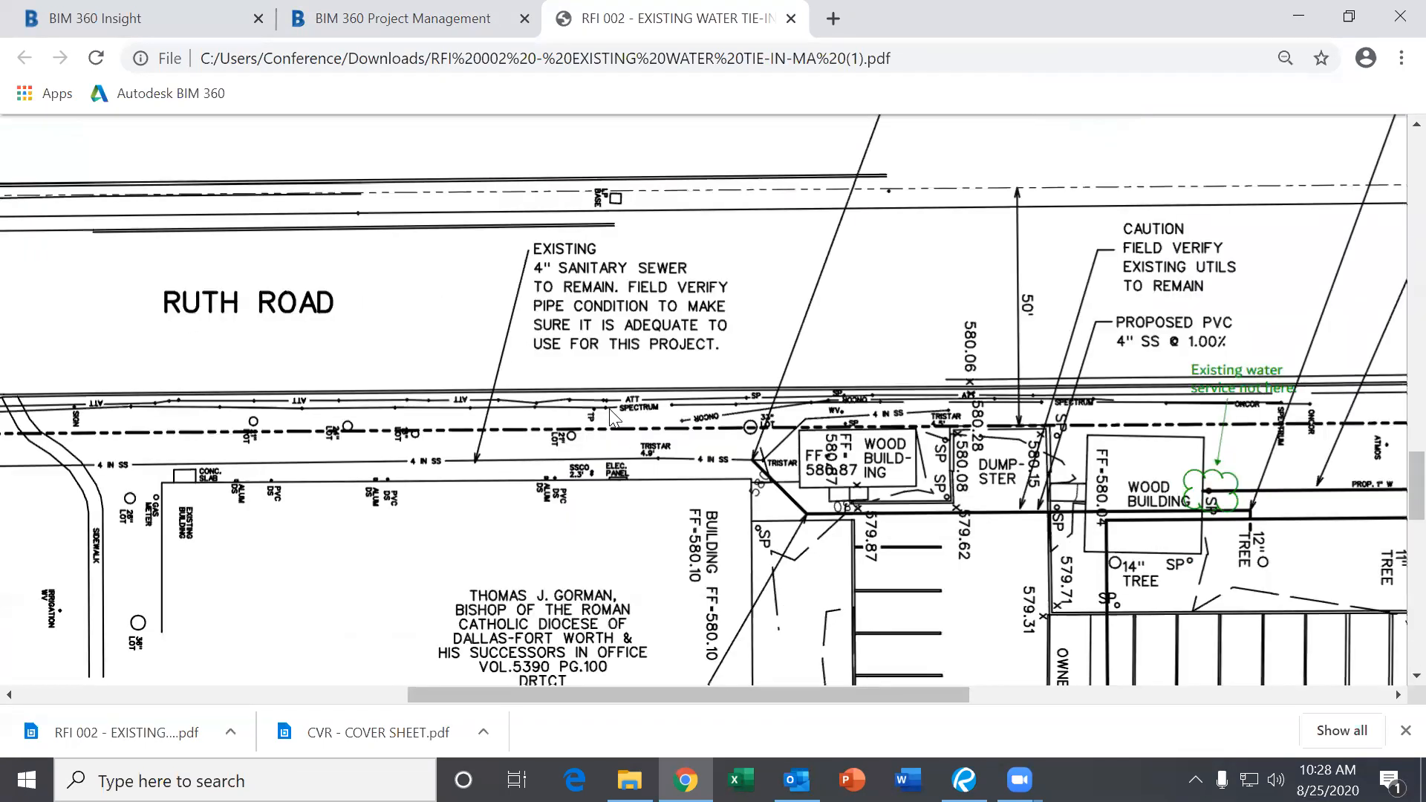
scroll(609, 411, "down", 3, "ctrl")
scroll(692, 387, "down", 2)
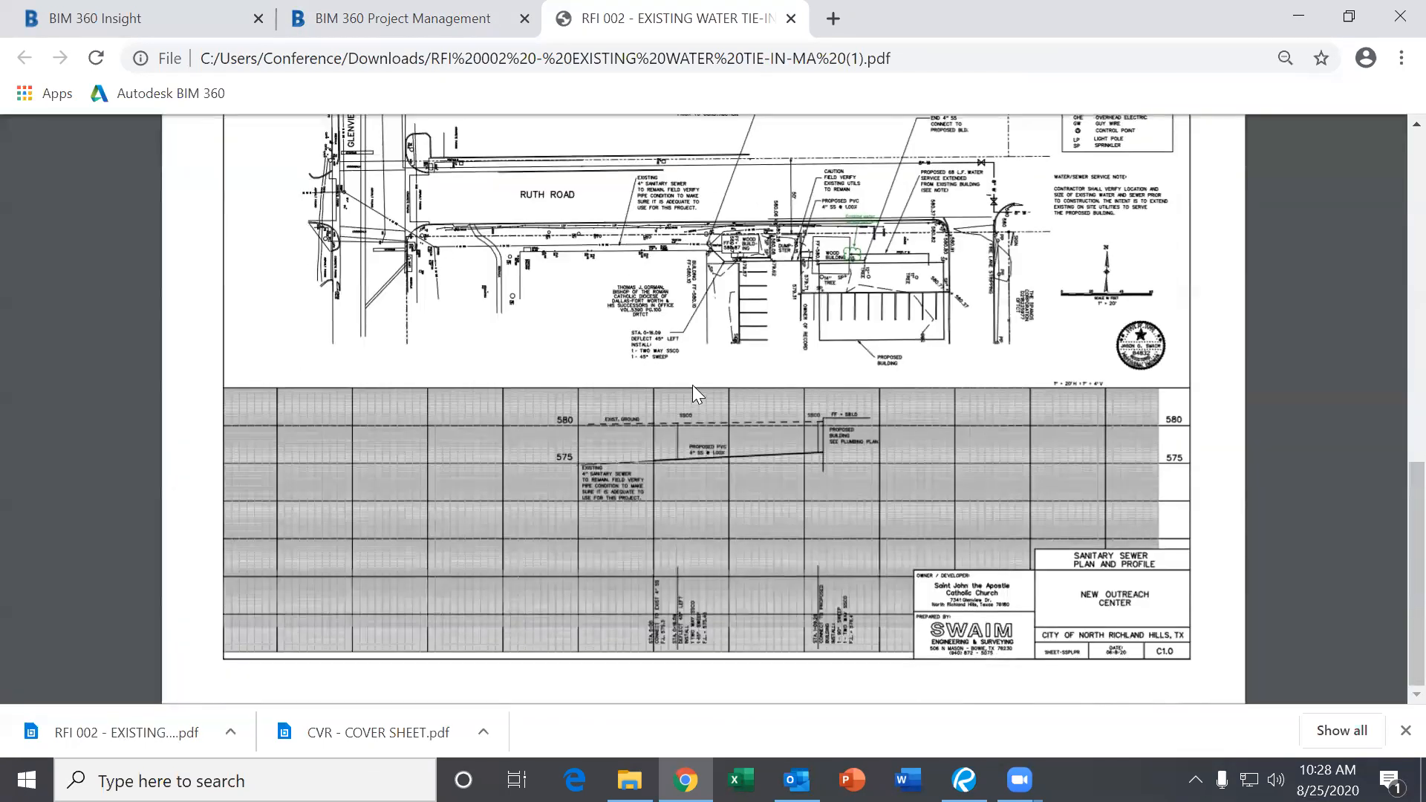
scroll(692, 385, "up", 12)
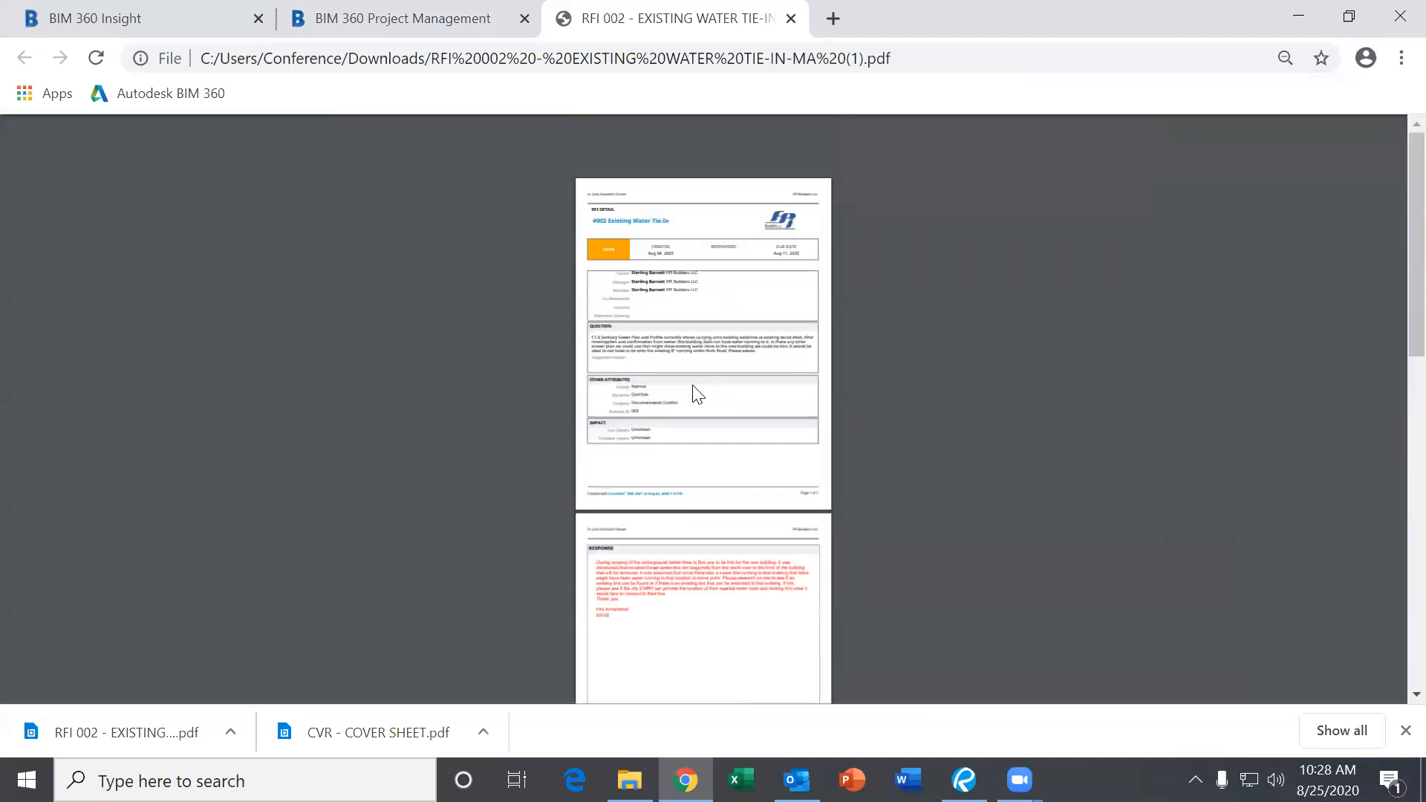
Back in BIM 360, review the Details of RFI #002 and close it.
left_click(467, 34)
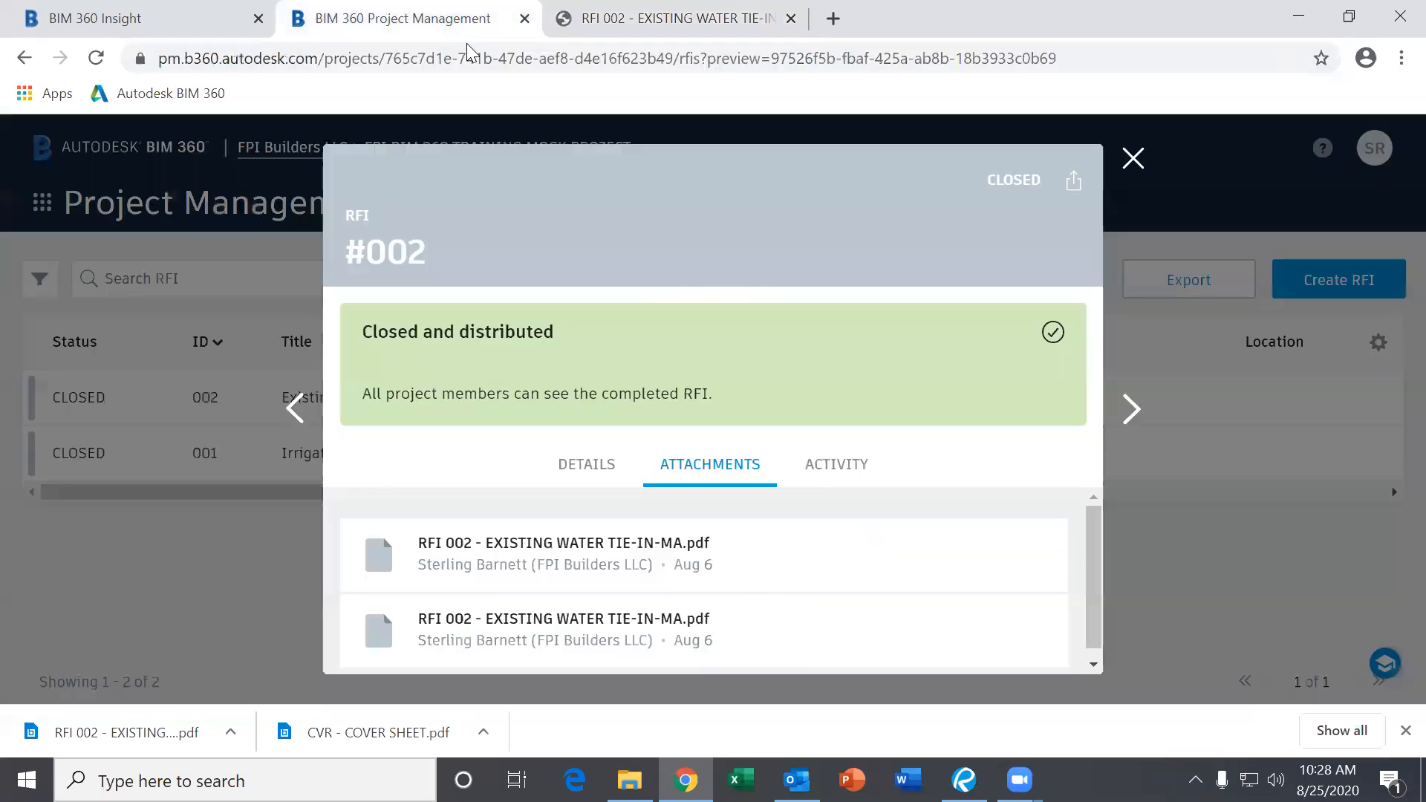
scroll(848, 551, "down", 1)
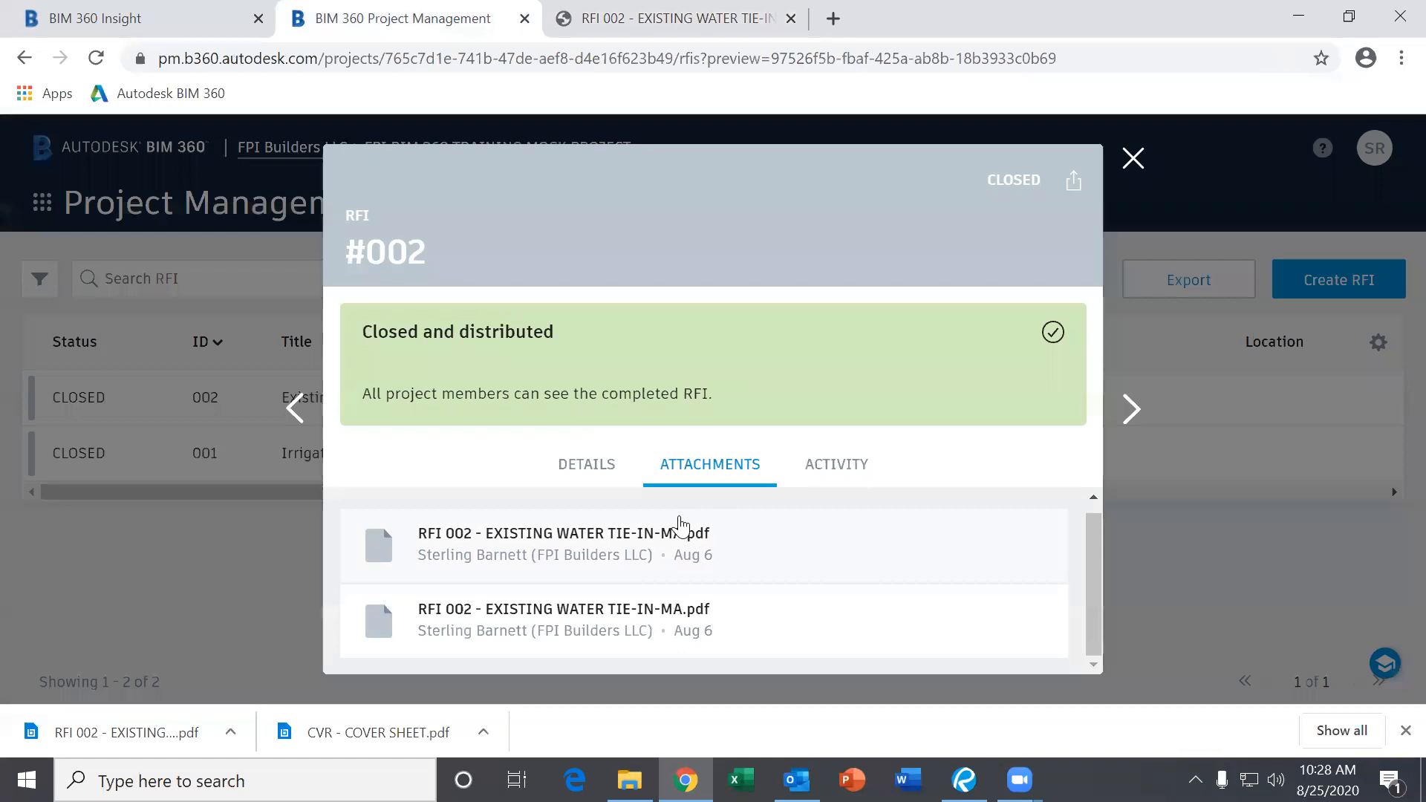
left_click(586, 464)
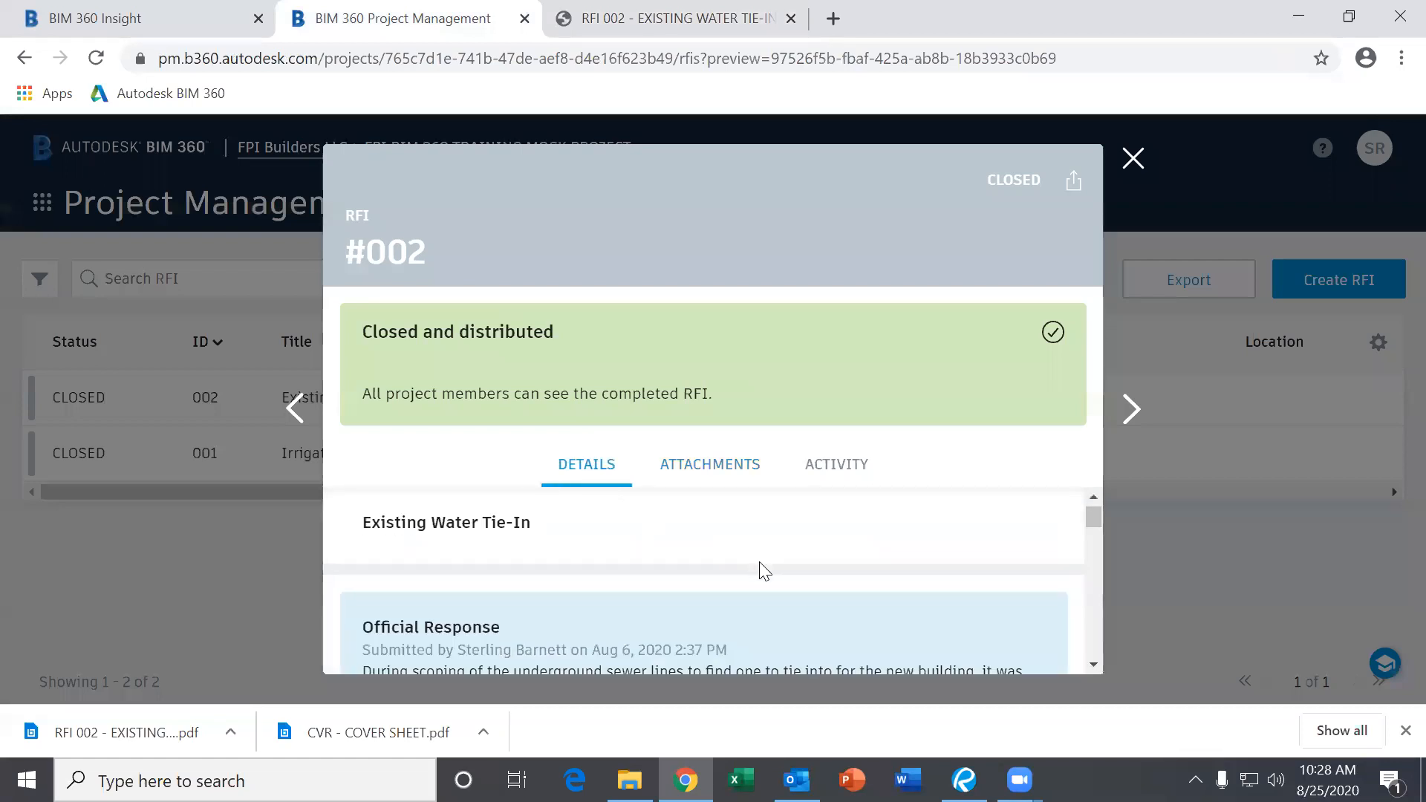
scroll(754, 575, "down", 5)
scroll(754, 579, "down", 5)
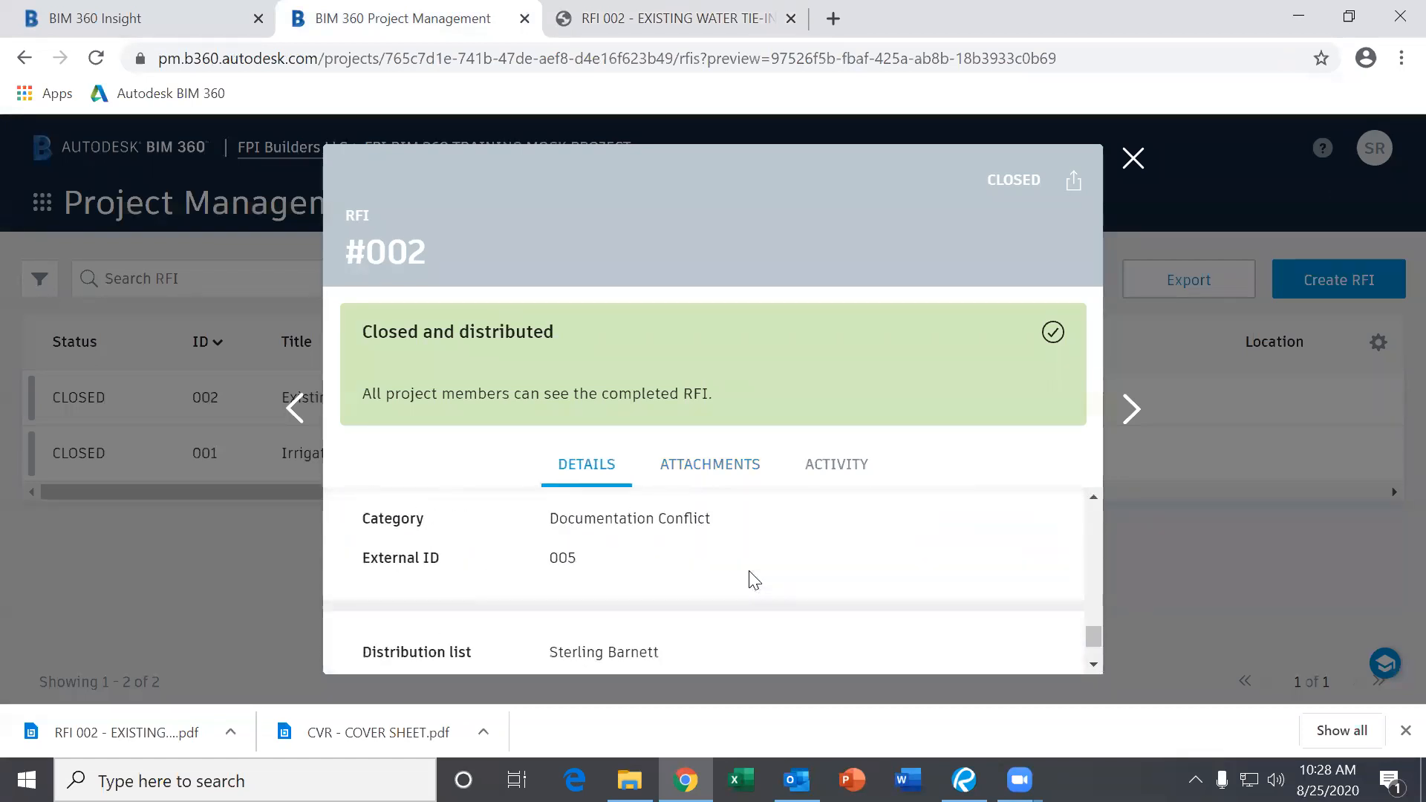
left_click(1150, 170)
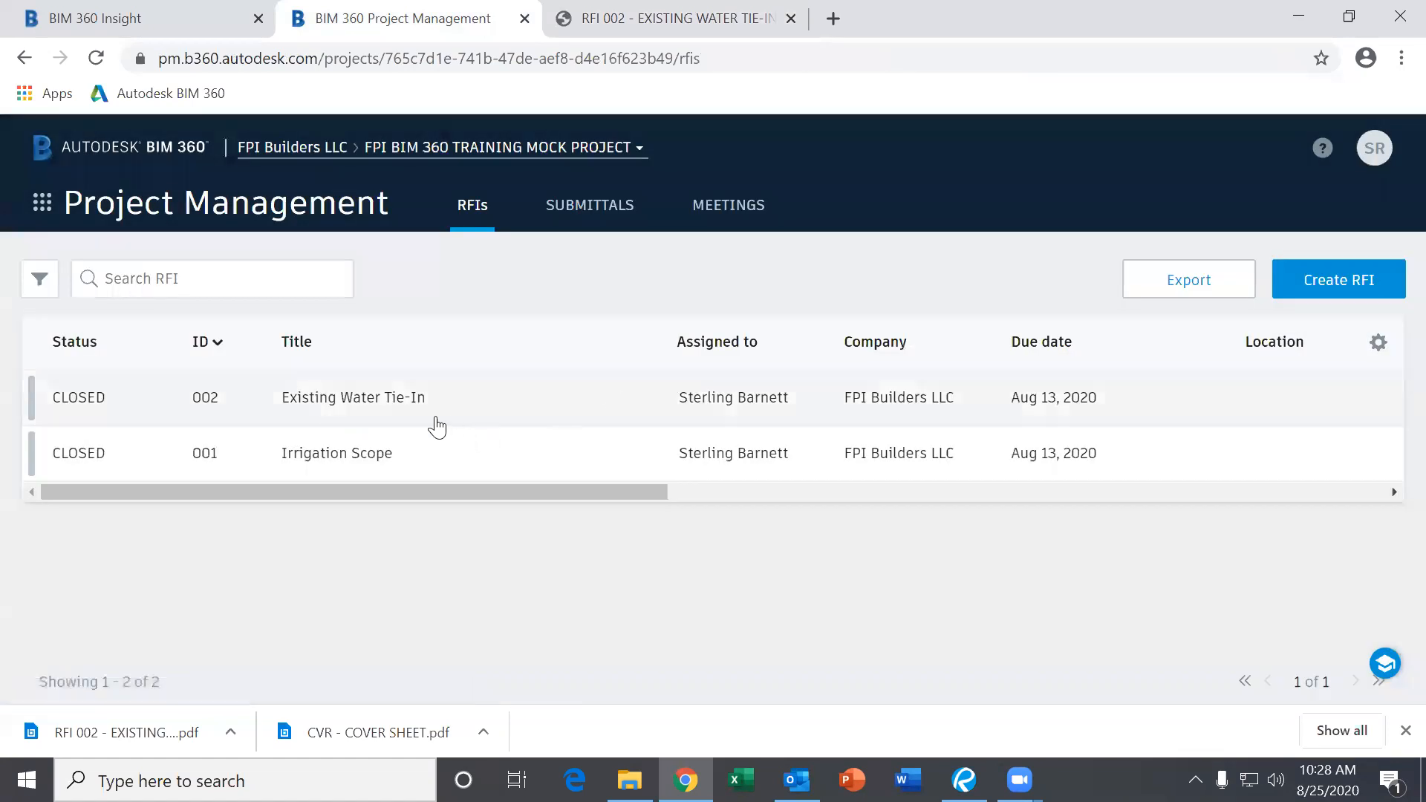
Review the Irrigation Scope RFI #001 and its attachments, then close it.
left_click(359, 464)
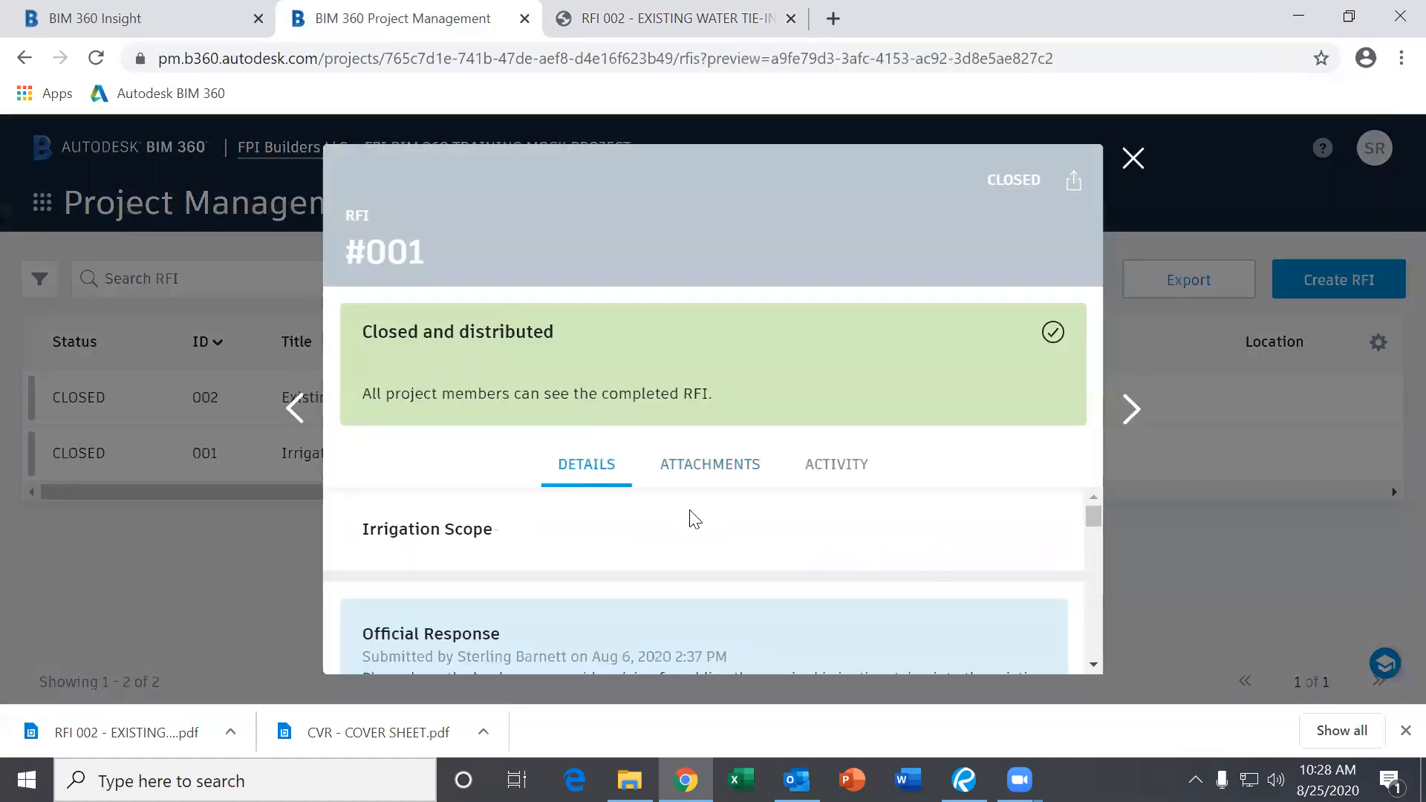
scroll(693, 562, "down", 3)
scroll(561, 528, "up", 1)
scroll(566, 546, "down", 1)
scroll(567, 550, "down", 3)
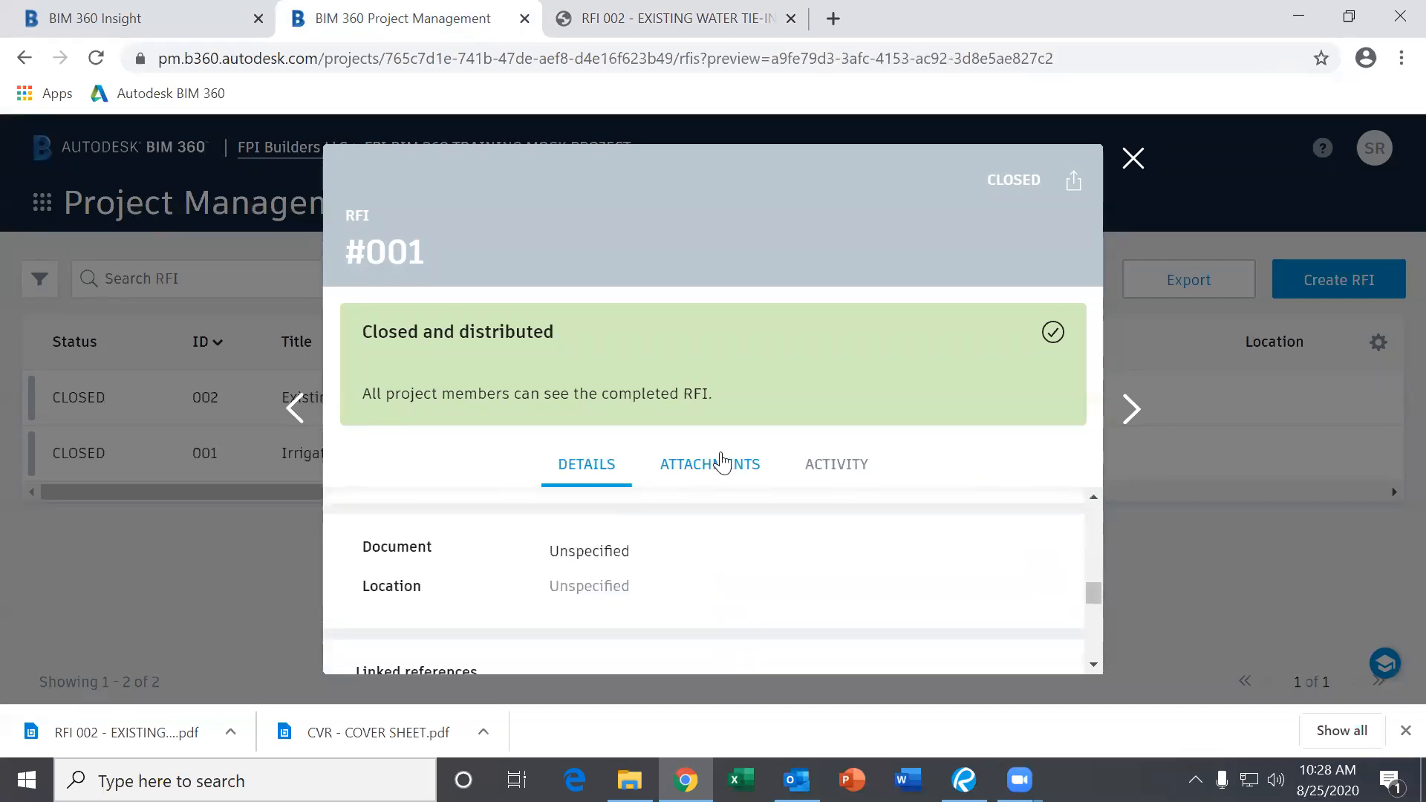
left_click(716, 465)
scroll(672, 586, "down", 1)
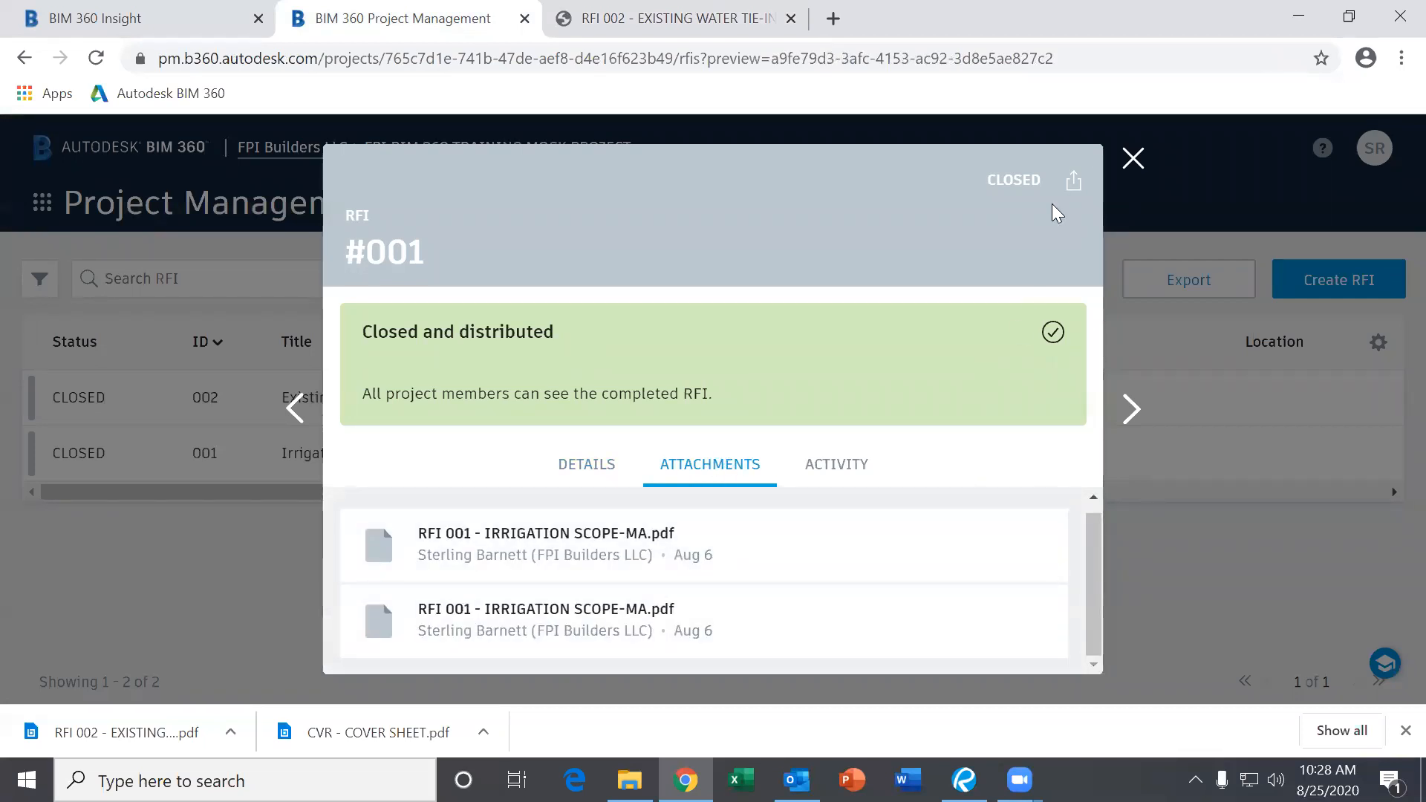
left_click(1133, 159)
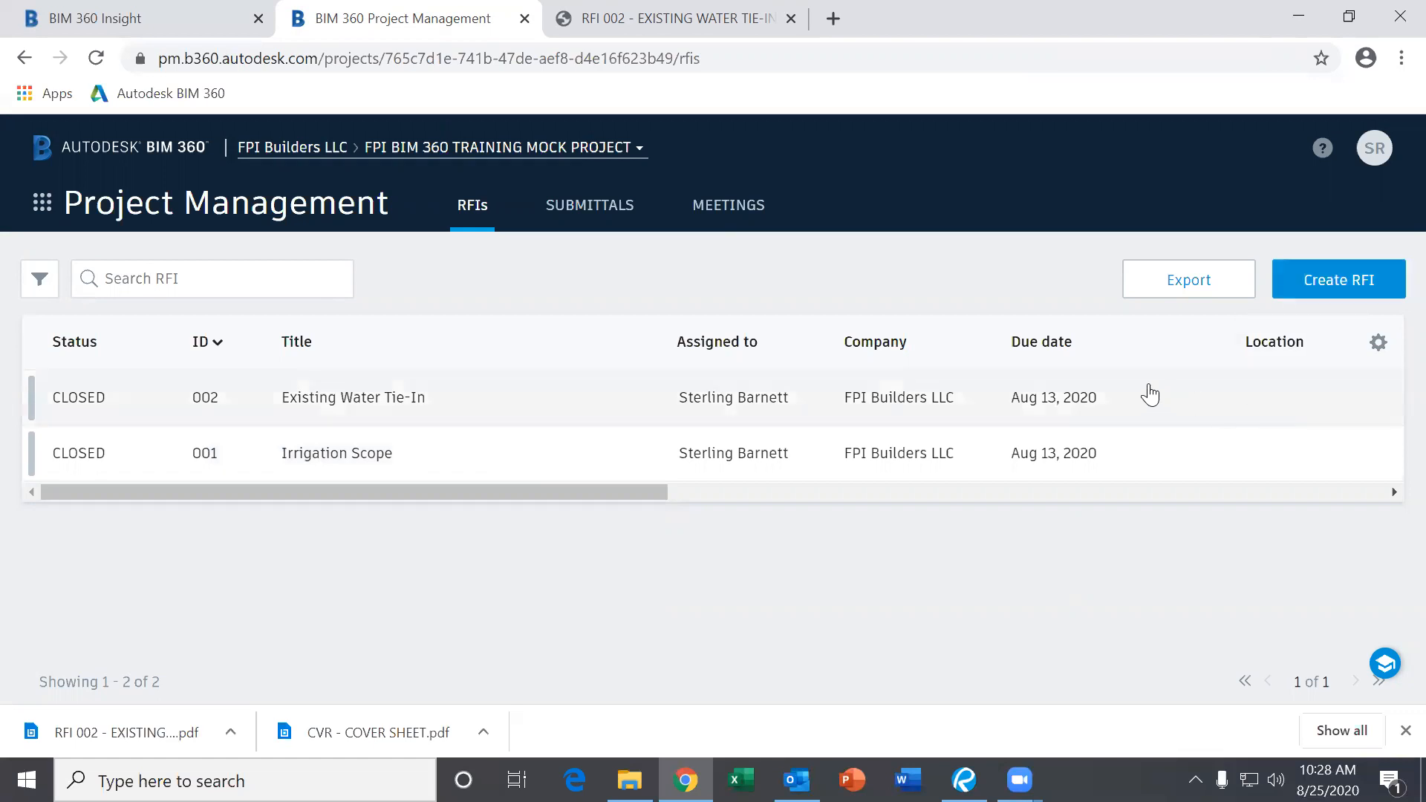
Create a new RFI titled 'What is type F light fixture'.
left_click(1342, 285)
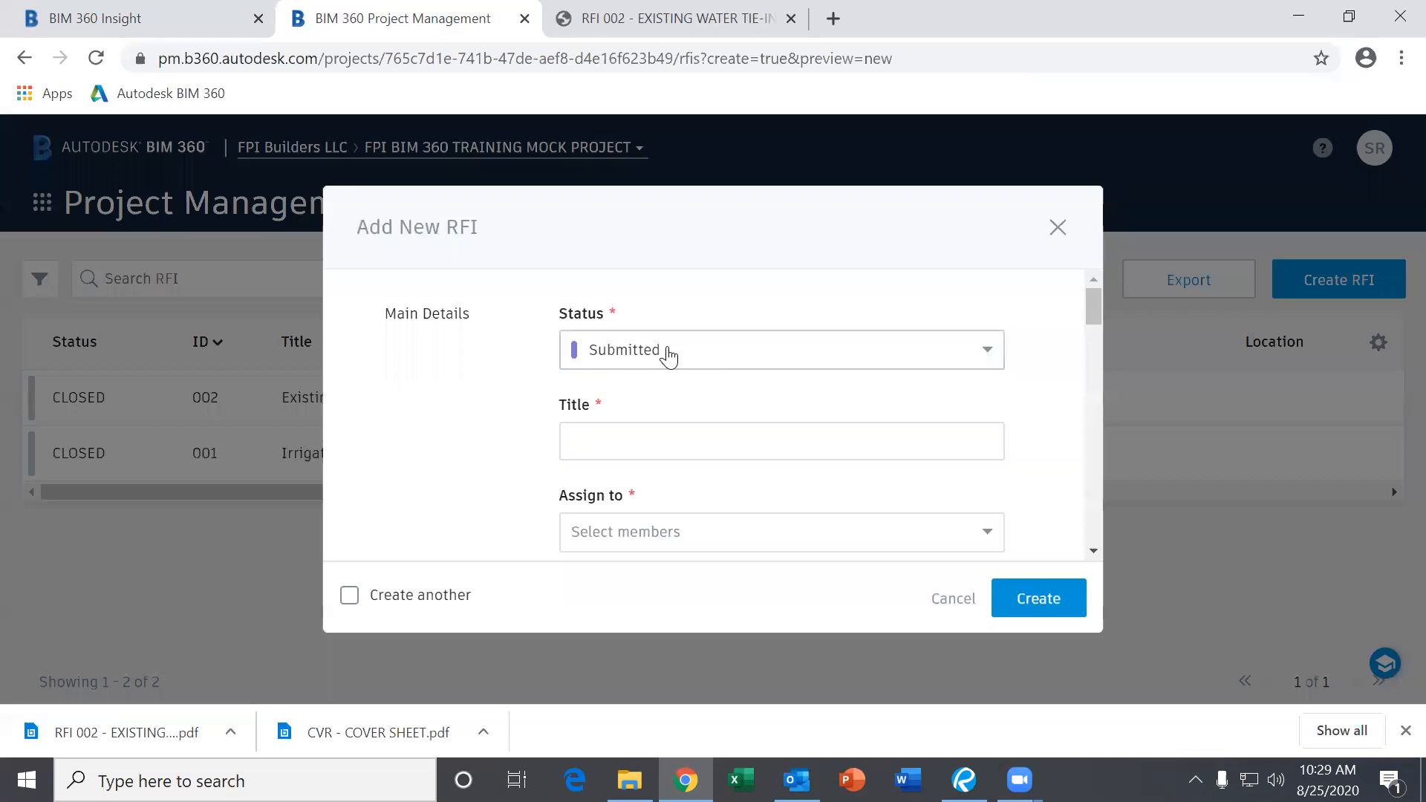
left_click(647, 442)
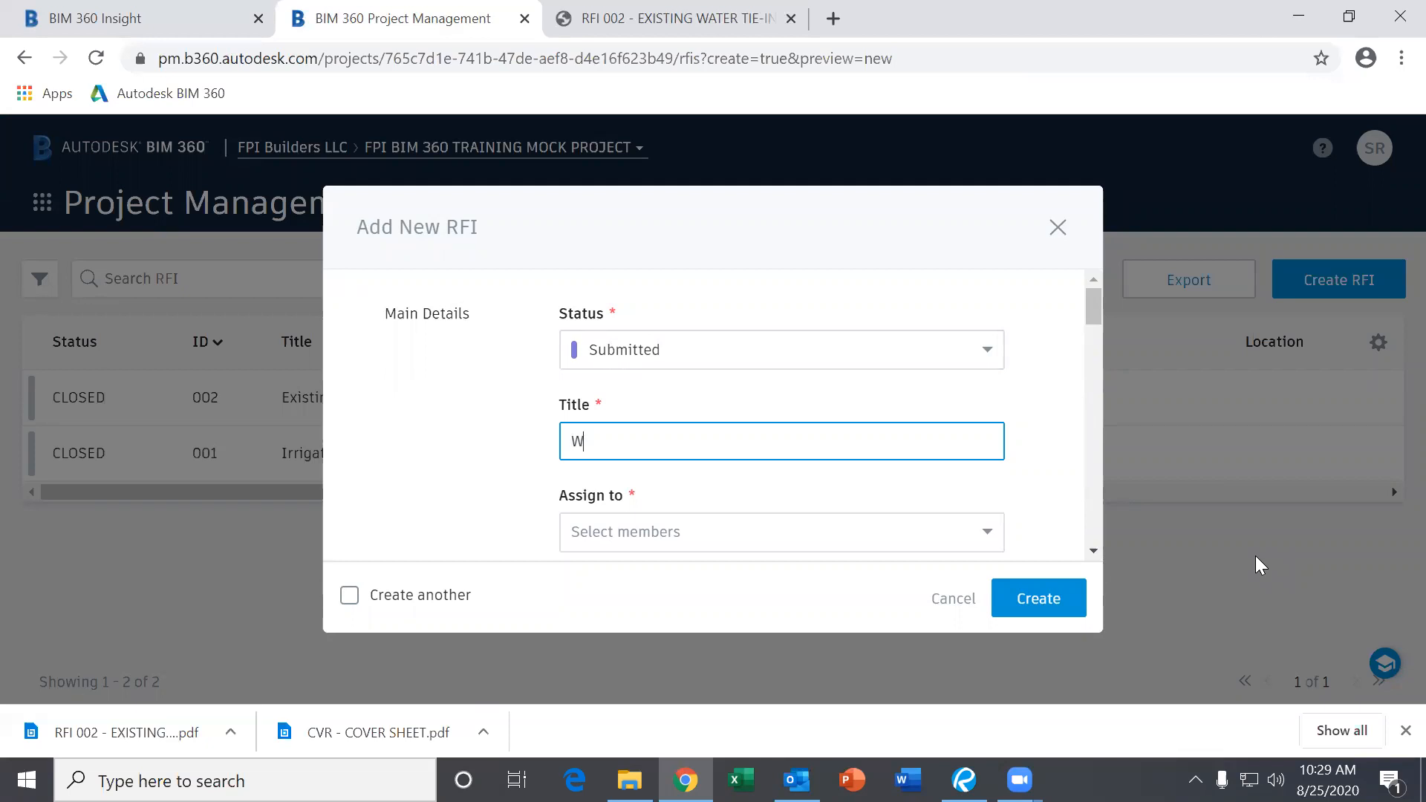
type("What is type F light fixture")
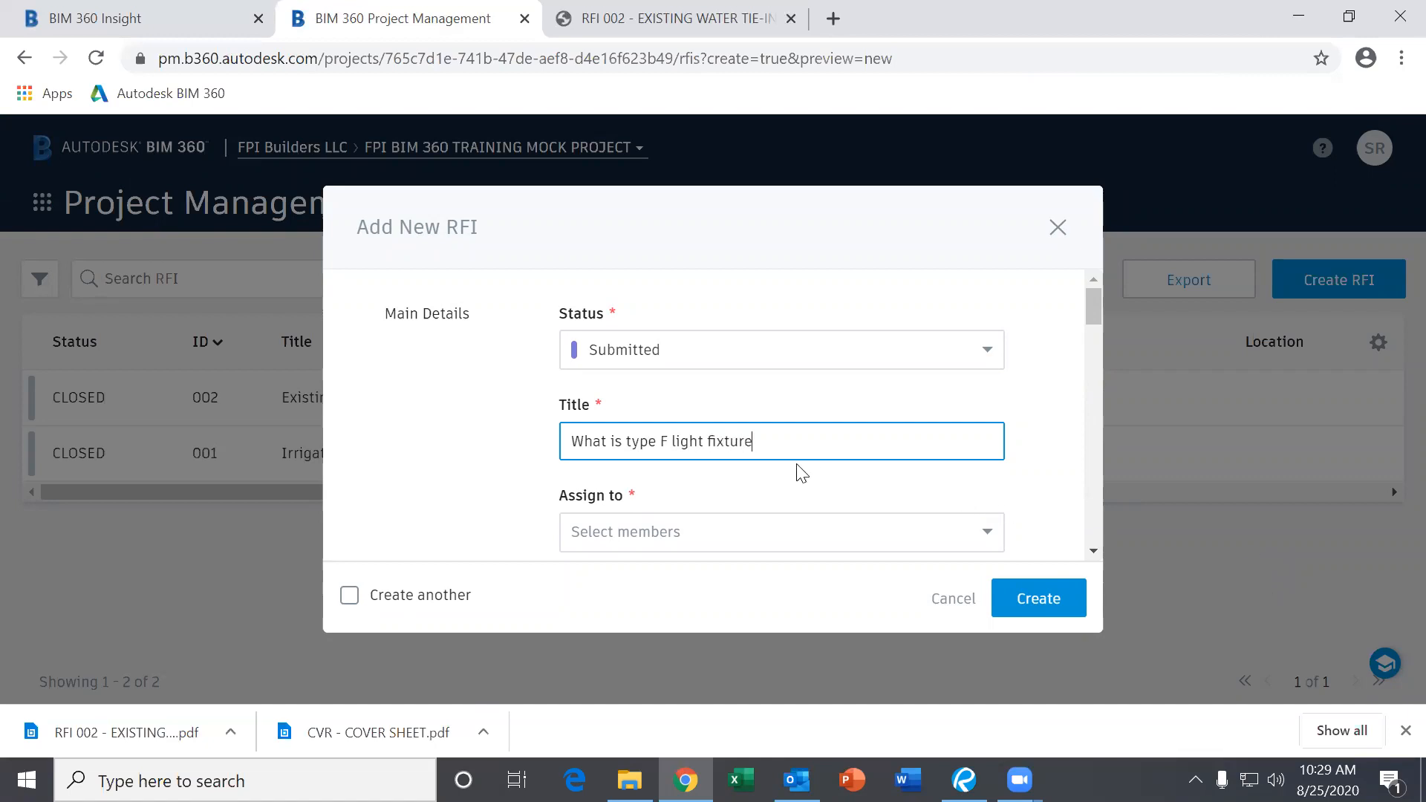
scroll(921, 448, "down", 2)
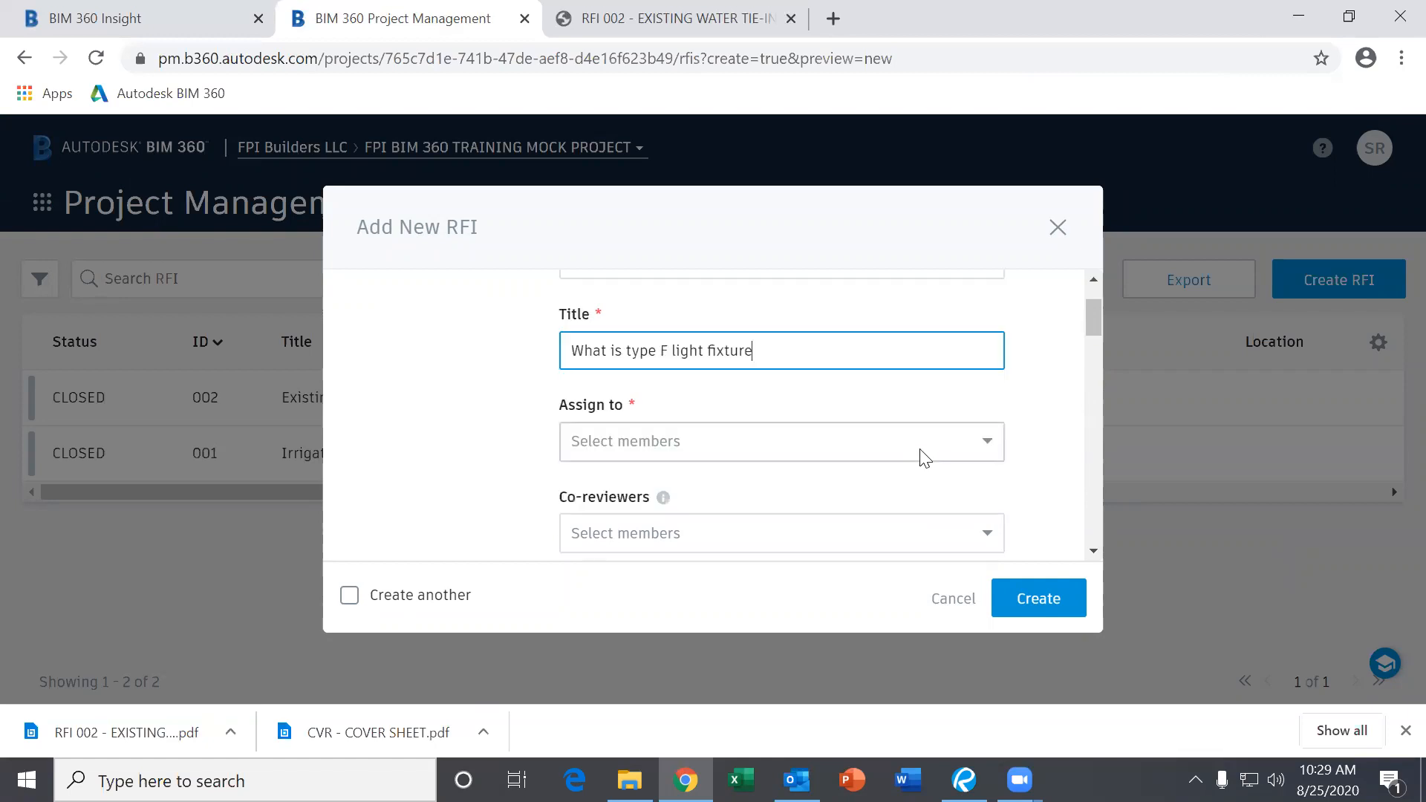
Assign the RFI to the FPI Builders LLC member.
left_click(816, 424)
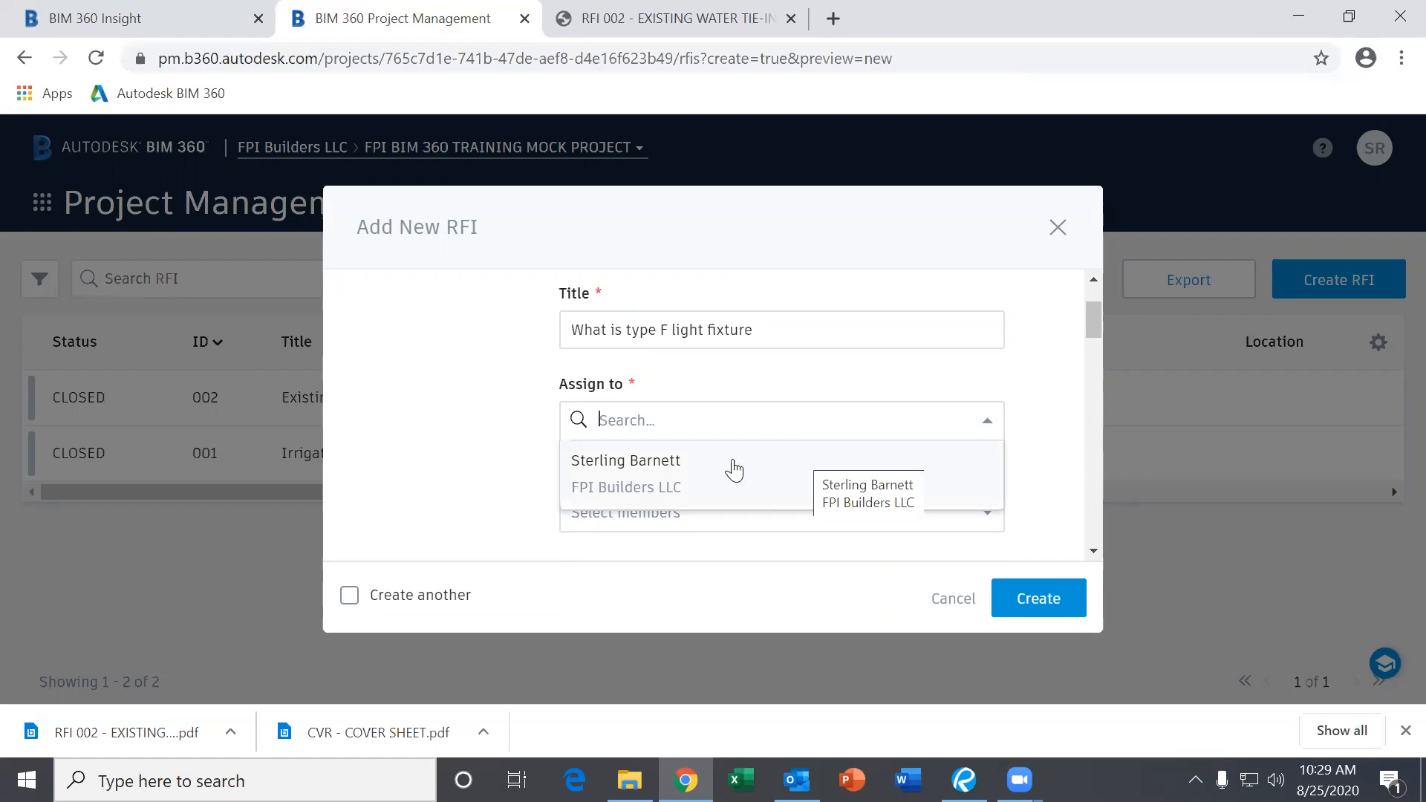
left_click(712, 476)
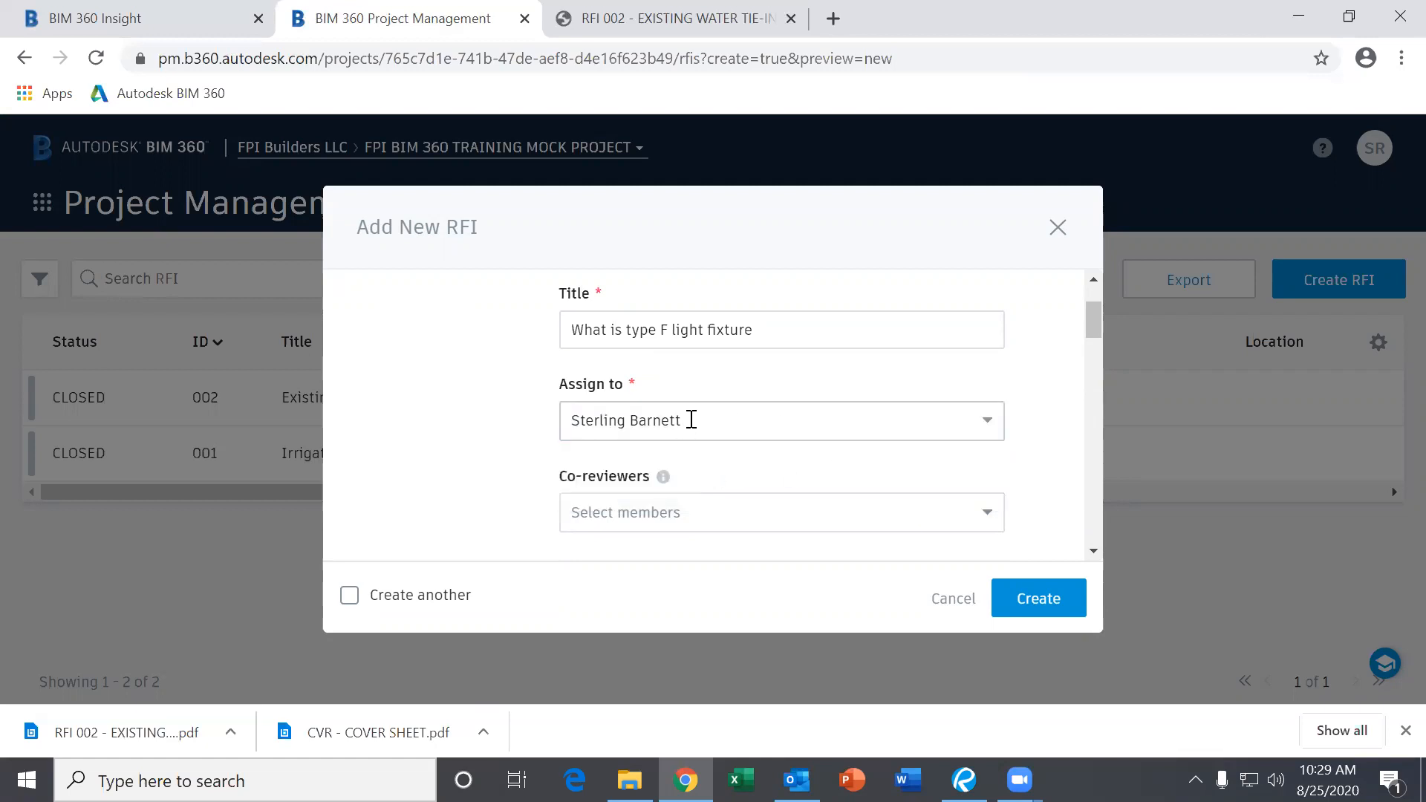
left_click(992, 438)
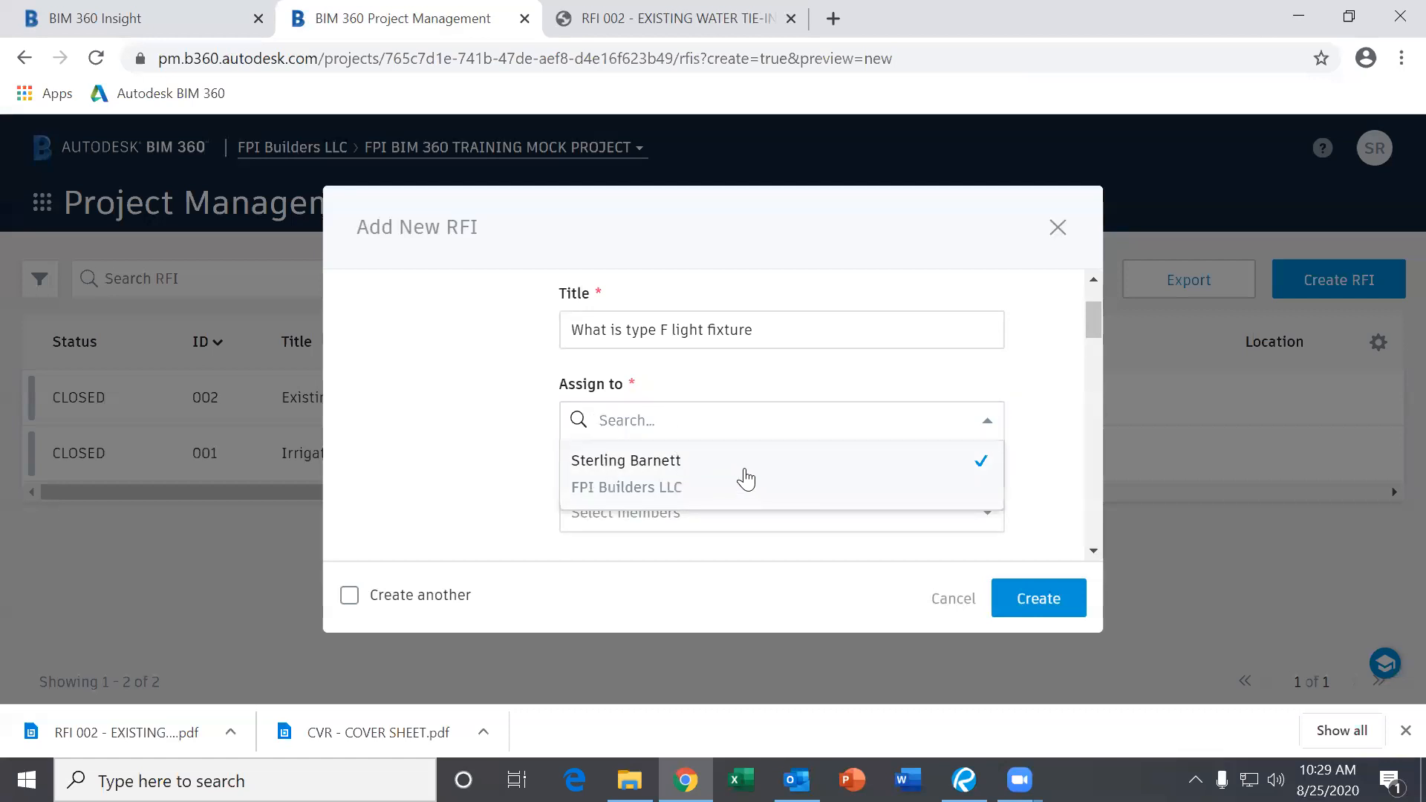
left_click(729, 419)
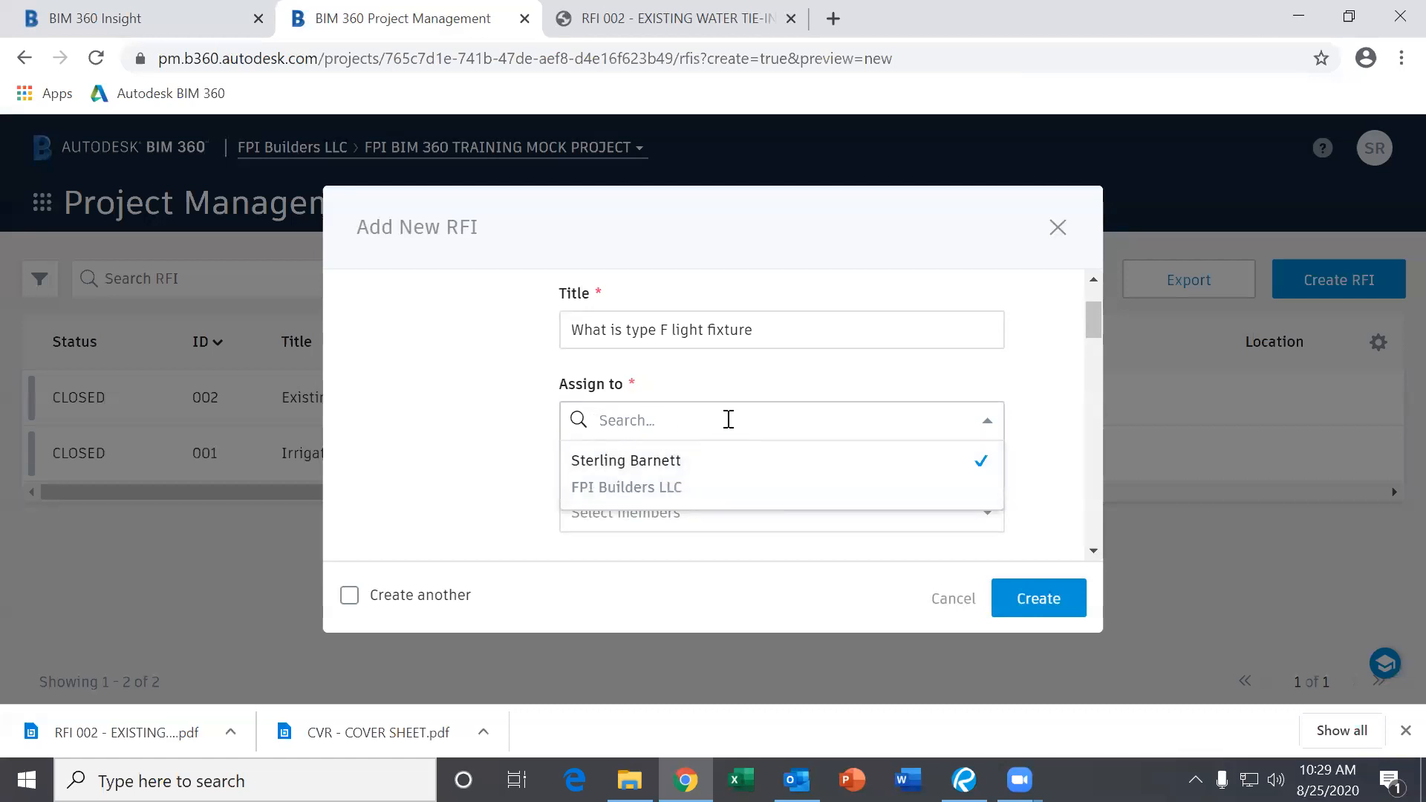
left_click(703, 473)
scroll(887, 476, "down", 1)
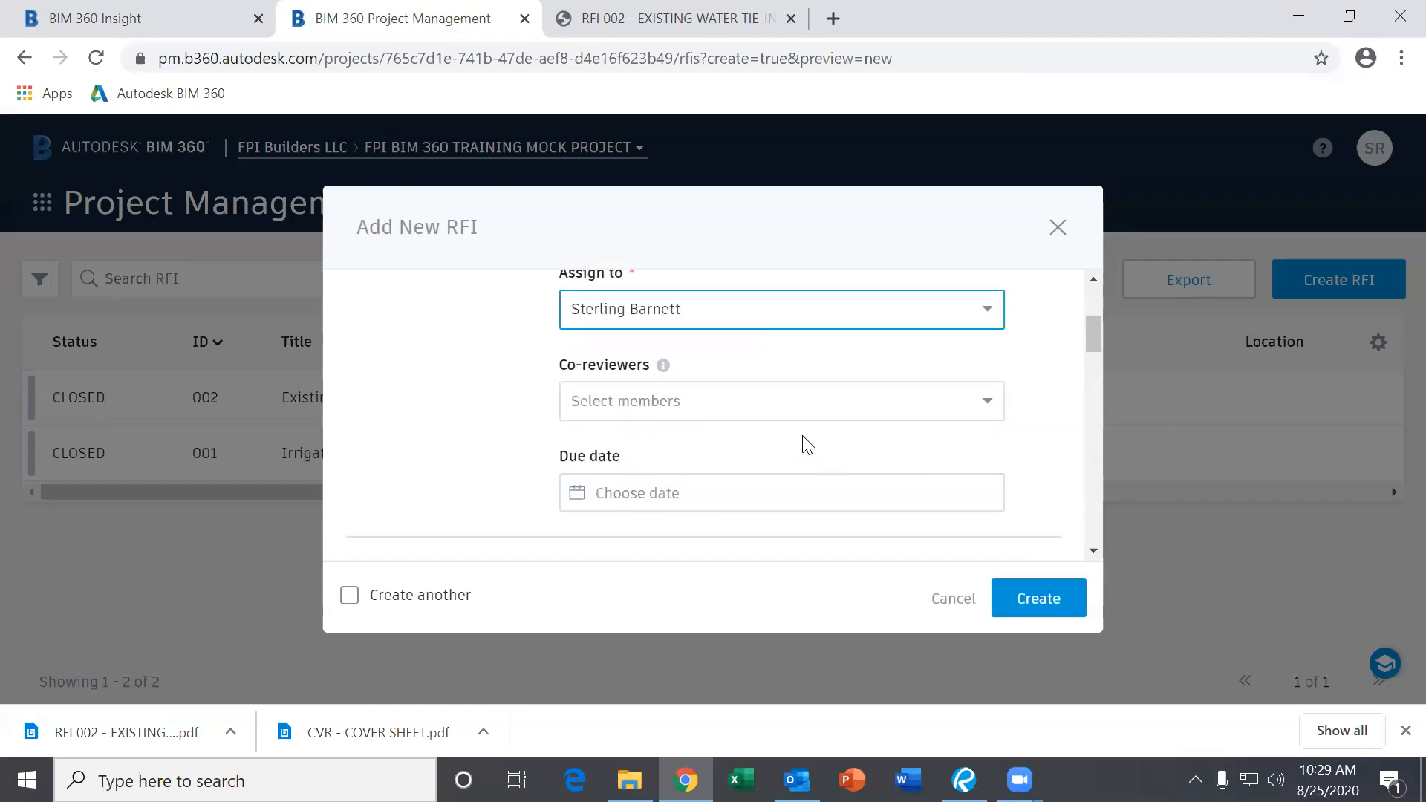
scroll(805, 443, "down", 1)
left_click(761, 397)
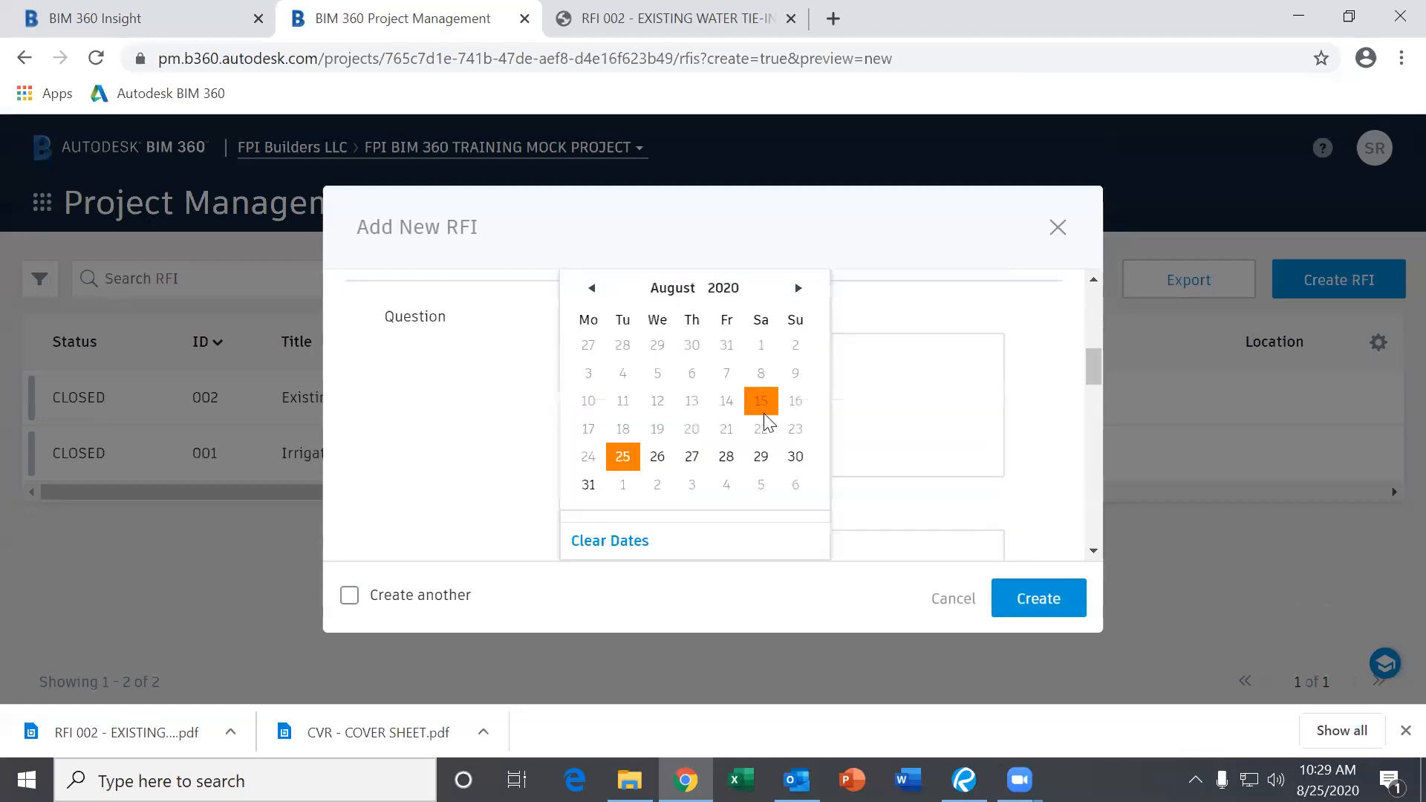
left_click(800, 290)
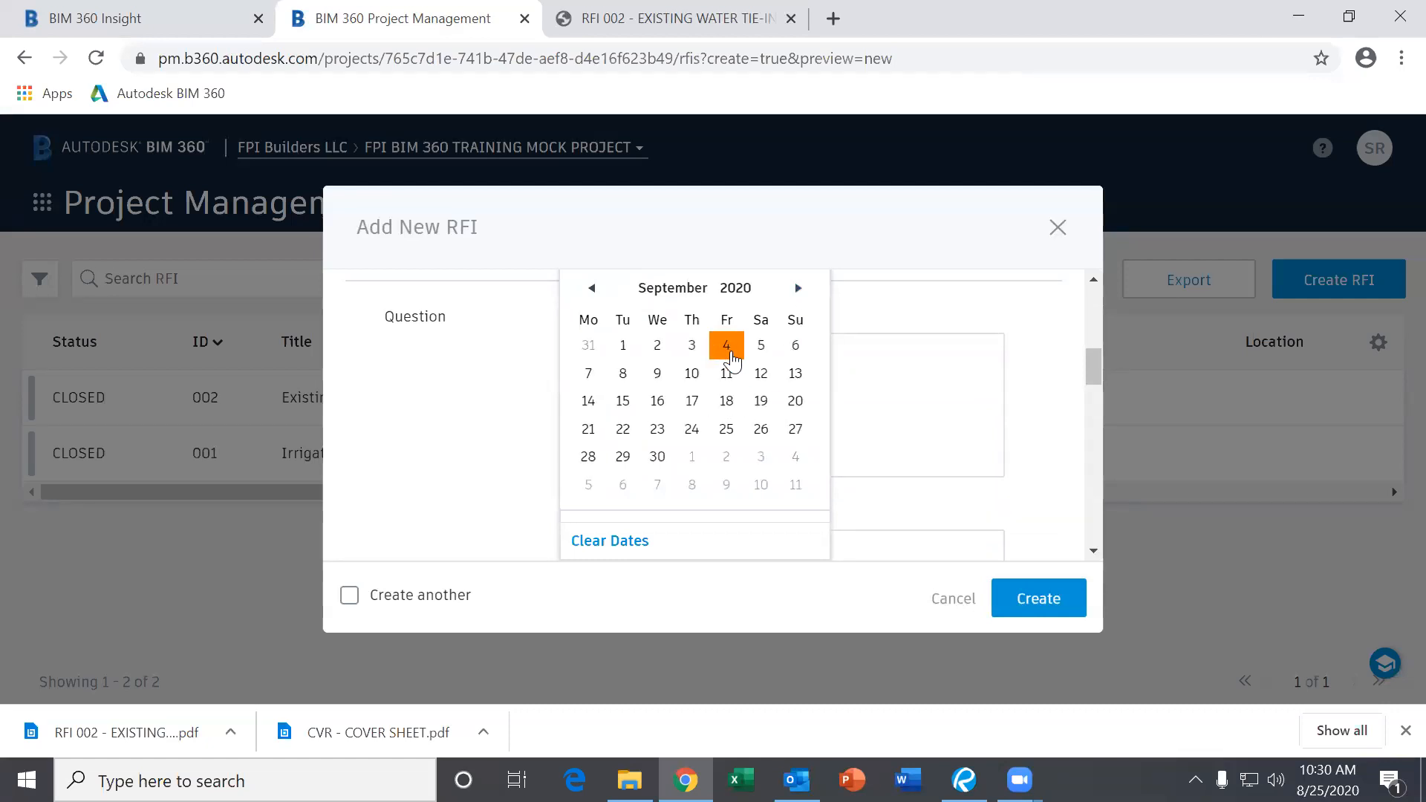
left_click(730, 355)
scroll(770, 503, "up", 3)
scroll(772, 505, "up", 2)
scroll(773, 505, "down", 2)
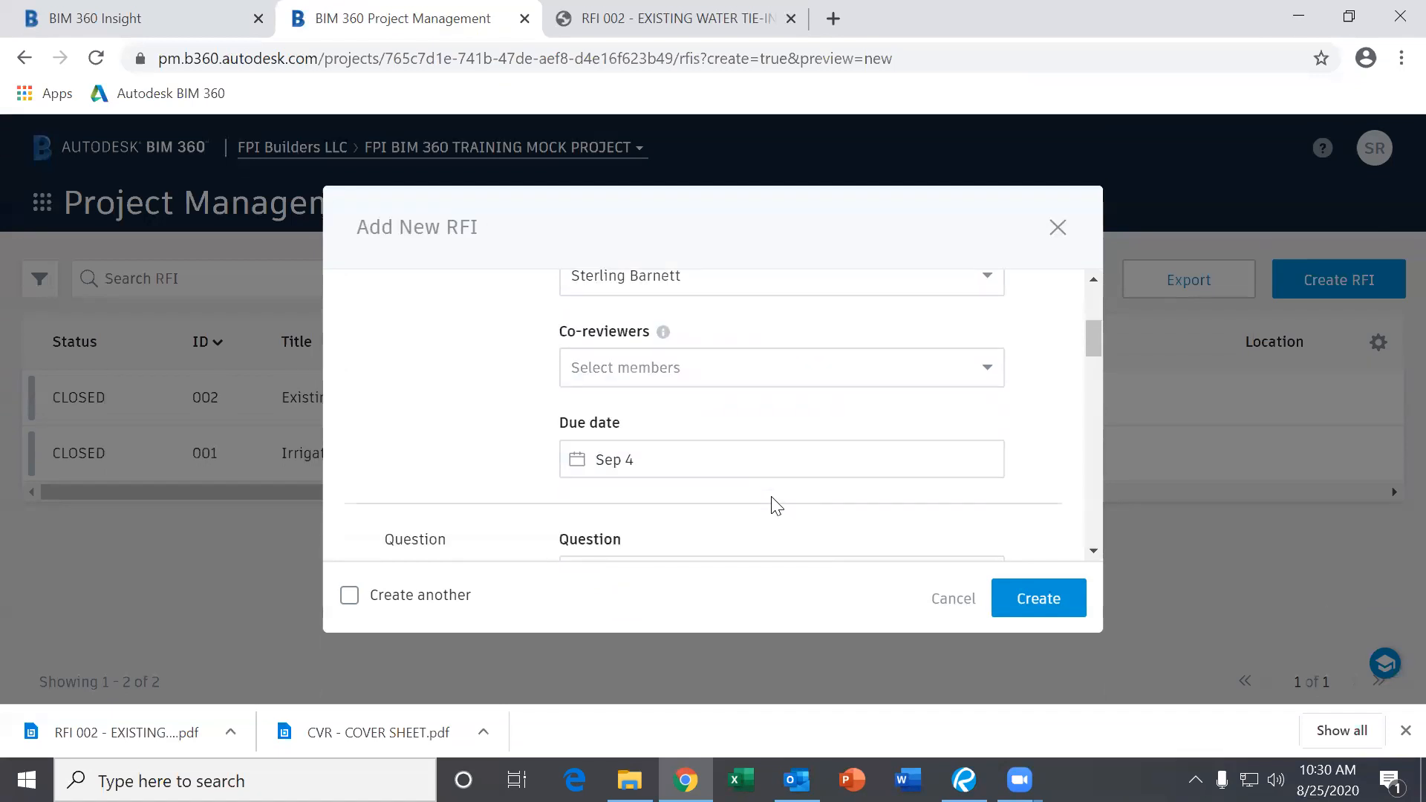
scroll(775, 504, "up", 2)
scroll(775, 505, "down", 2)
scroll(745, 476, "down", 2)
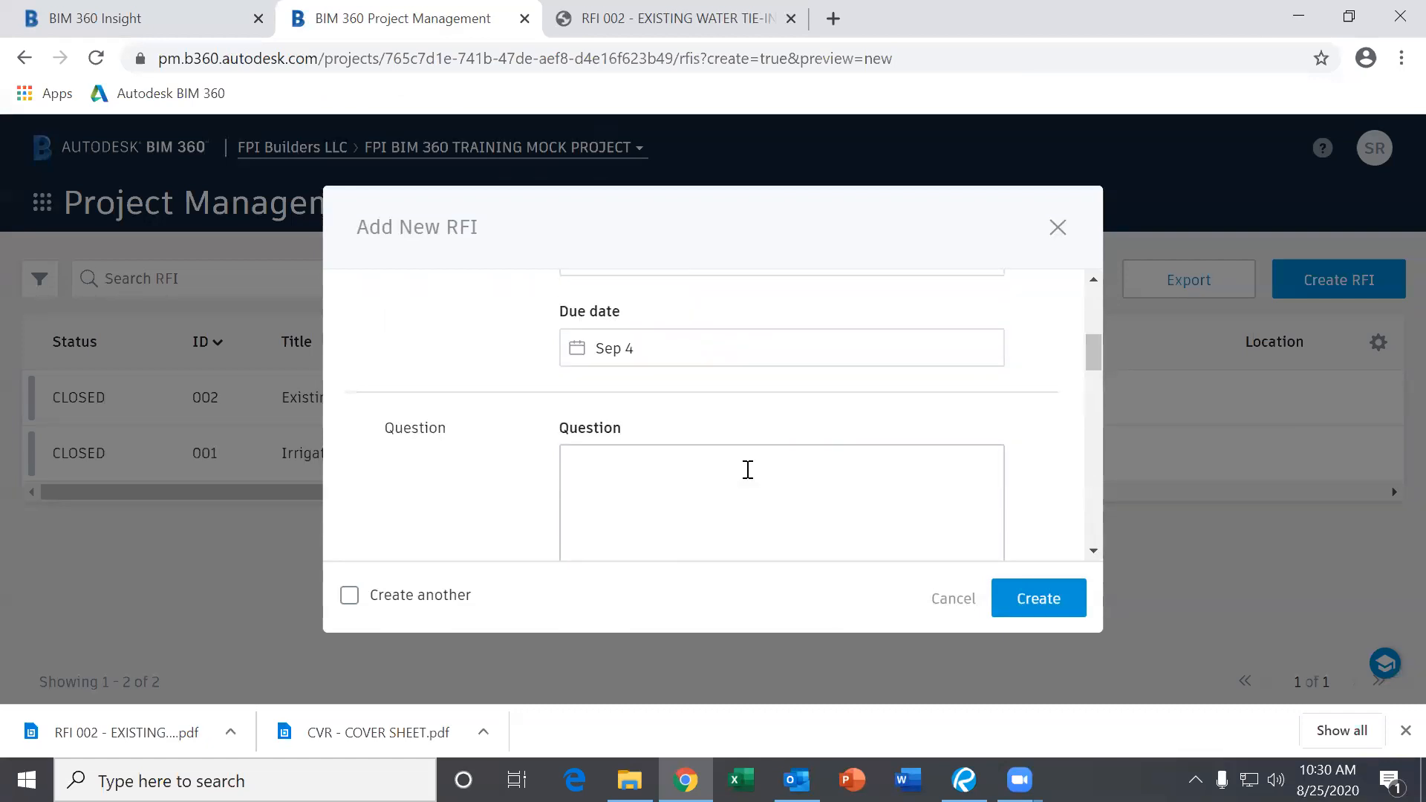
scroll(746, 479, "up", 4)
scroll(746, 479, "down", 2)
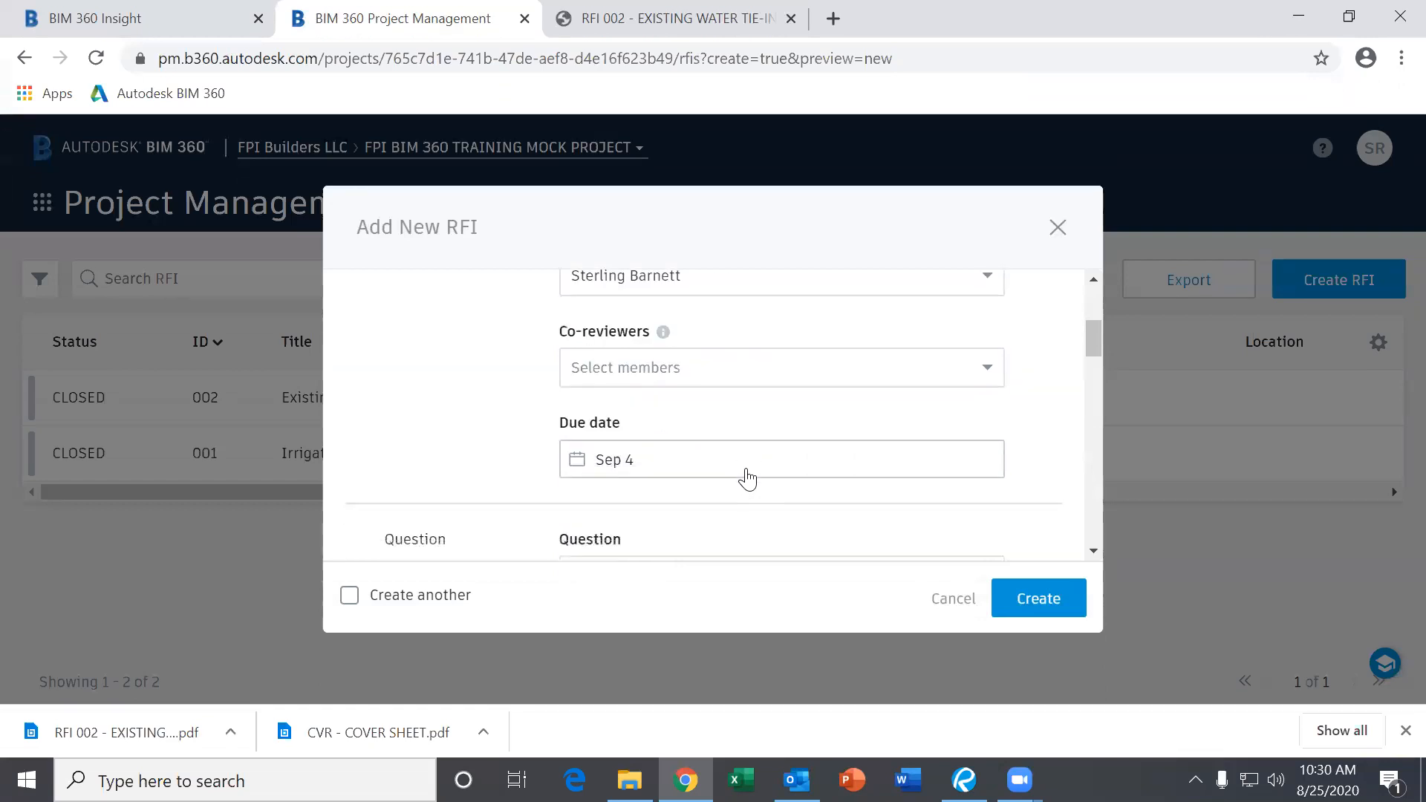
left_click(667, 474)
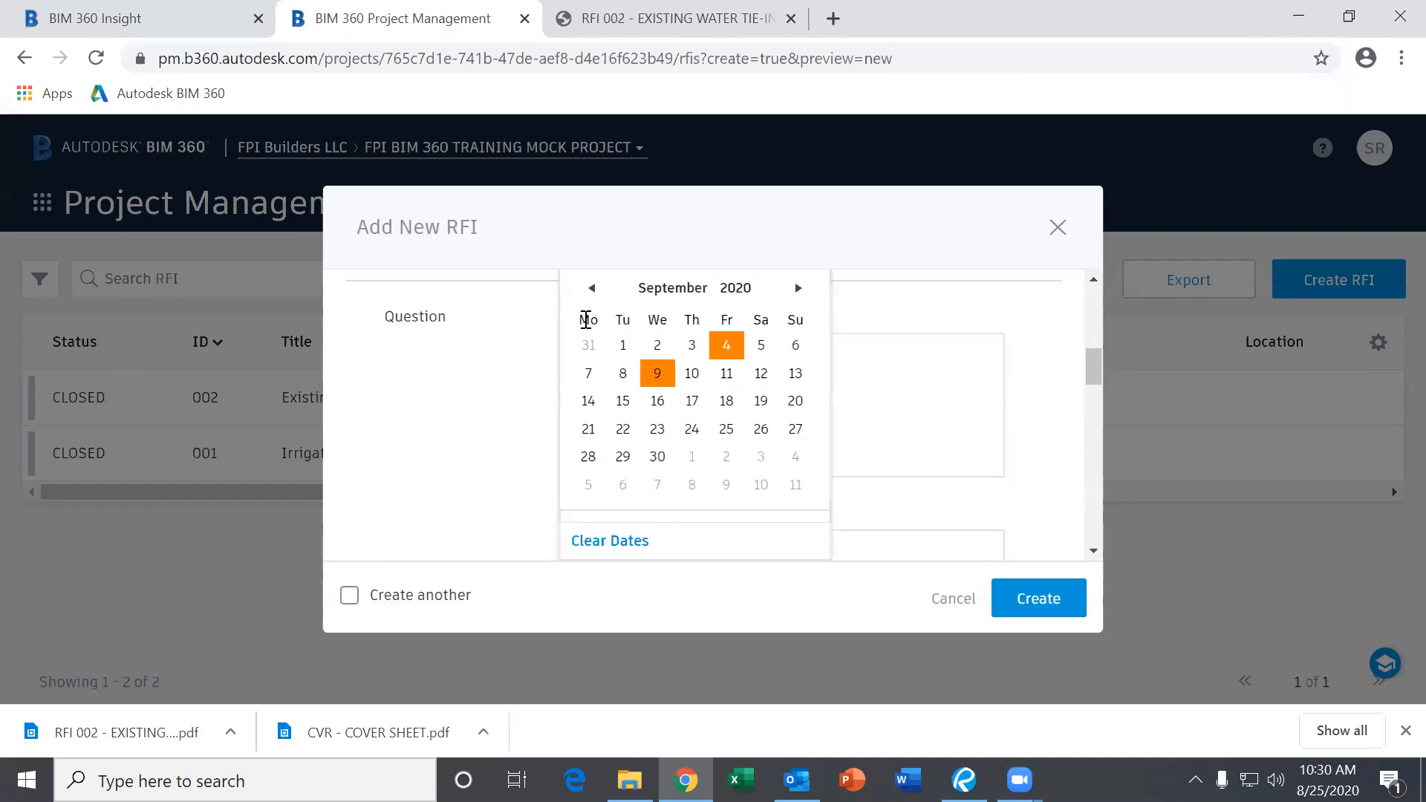
left_click(593, 288)
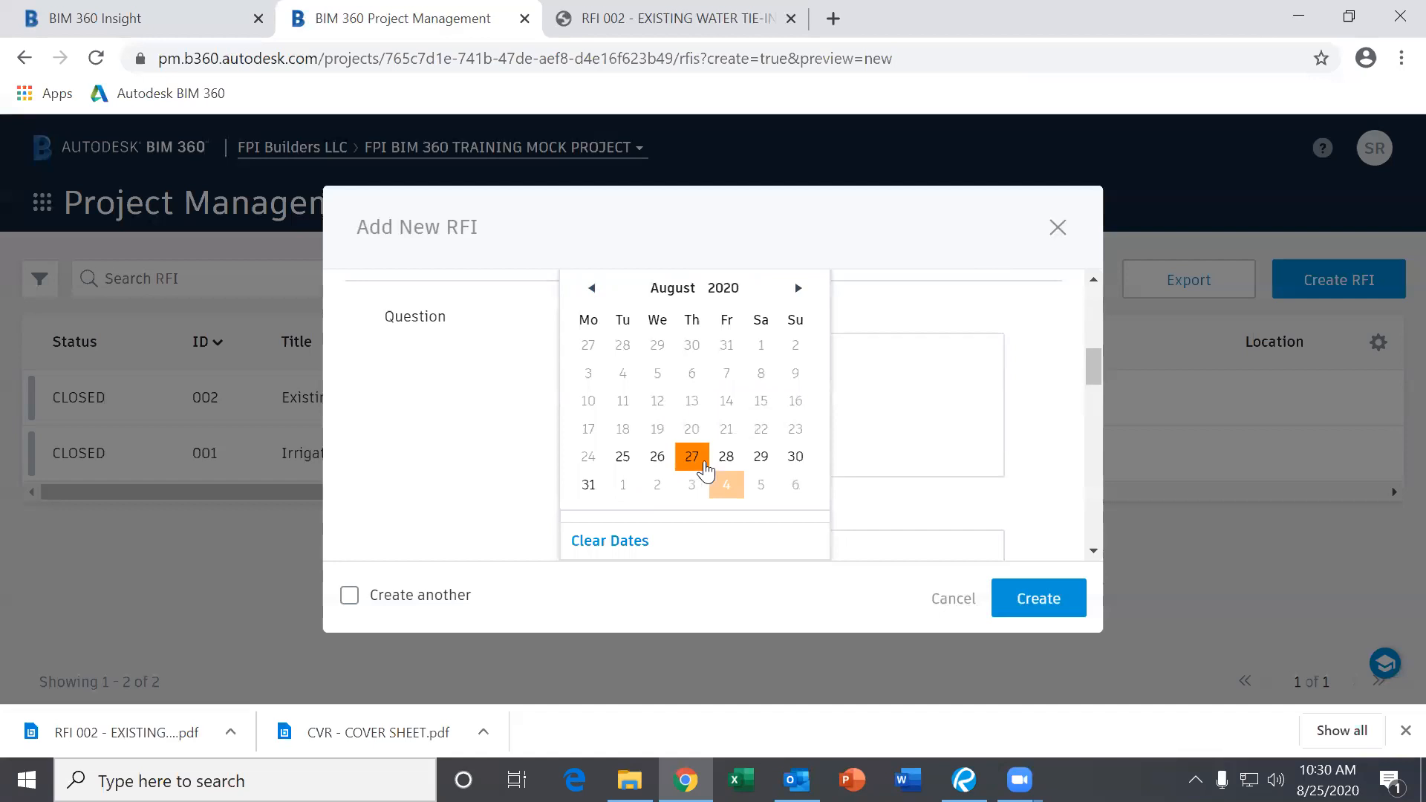
left_click(799, 289)
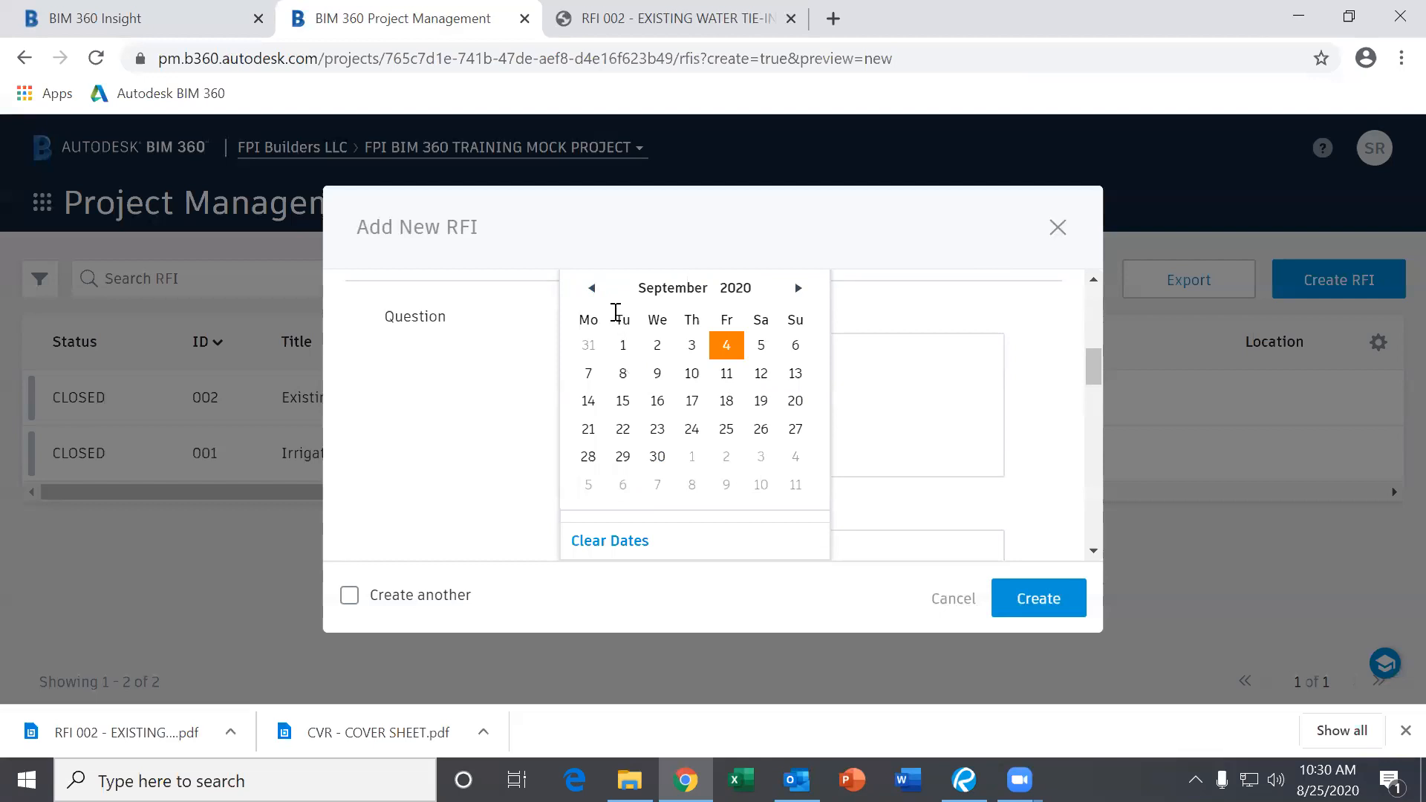
left_click(910, 428)
scroll(779, 422, "down", 3)
scroll(777, 420, "up", 7)
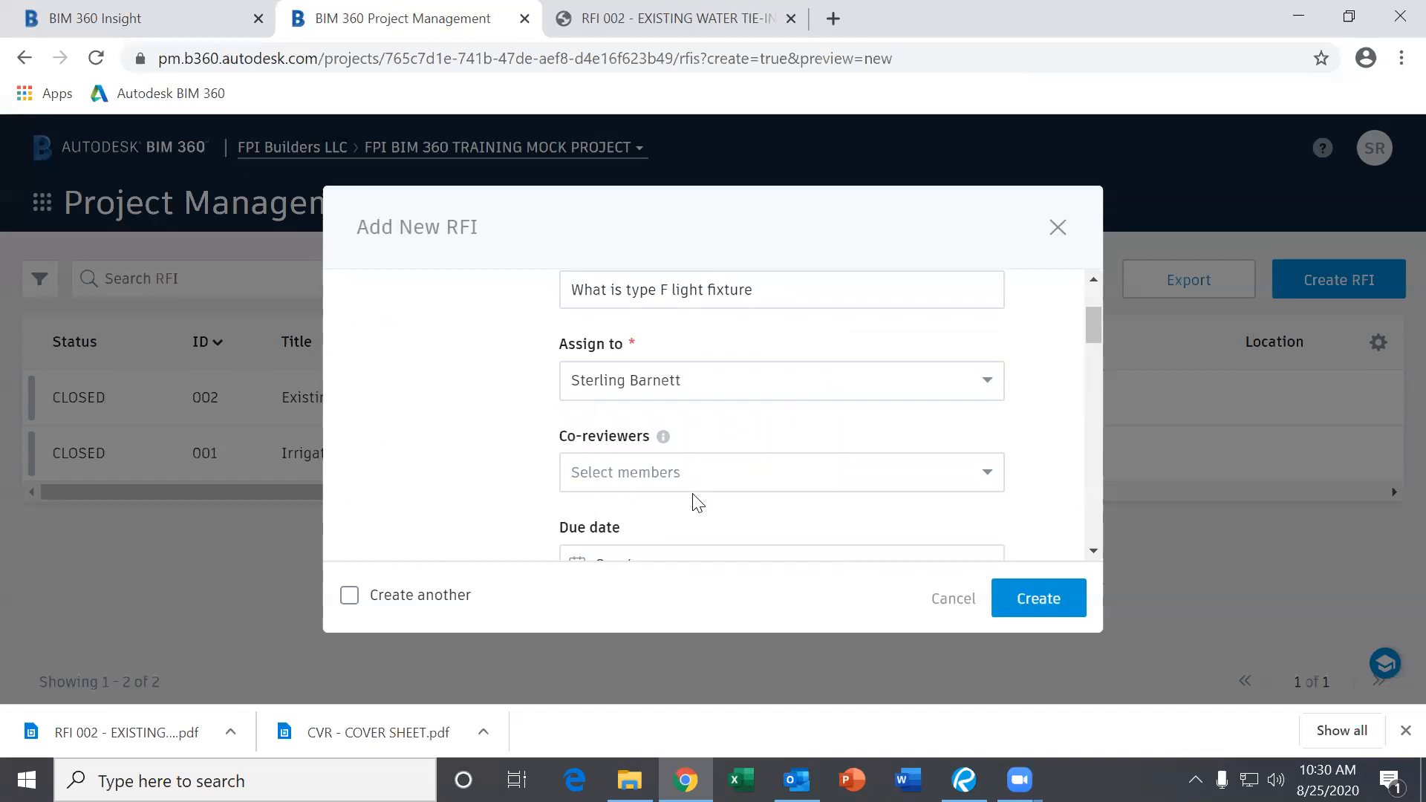
scroll(694, 496, "down", 3)
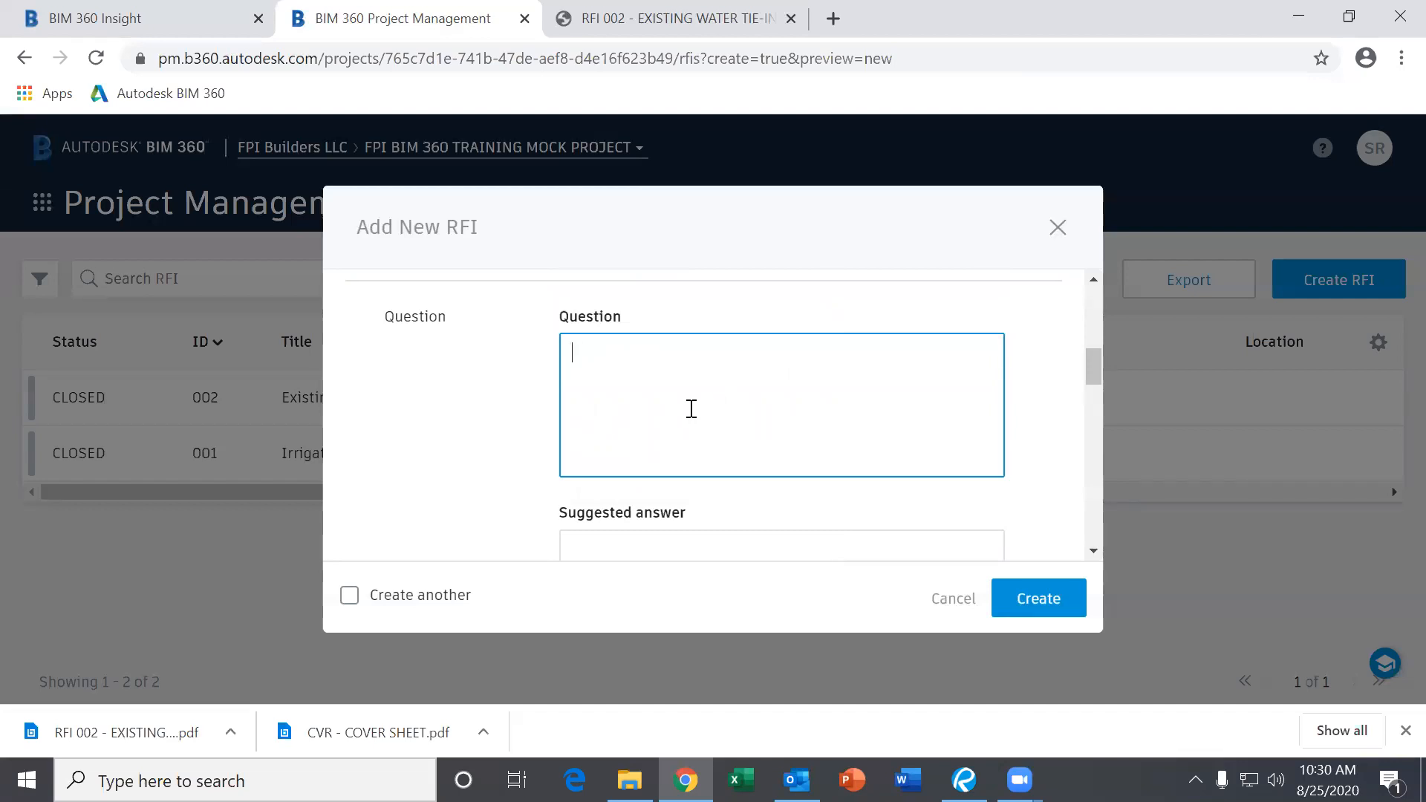
scroll(692, 389, "down", 2)
scroll(692, 389, "up", 2)
scroll(693, 389, "down", 3)
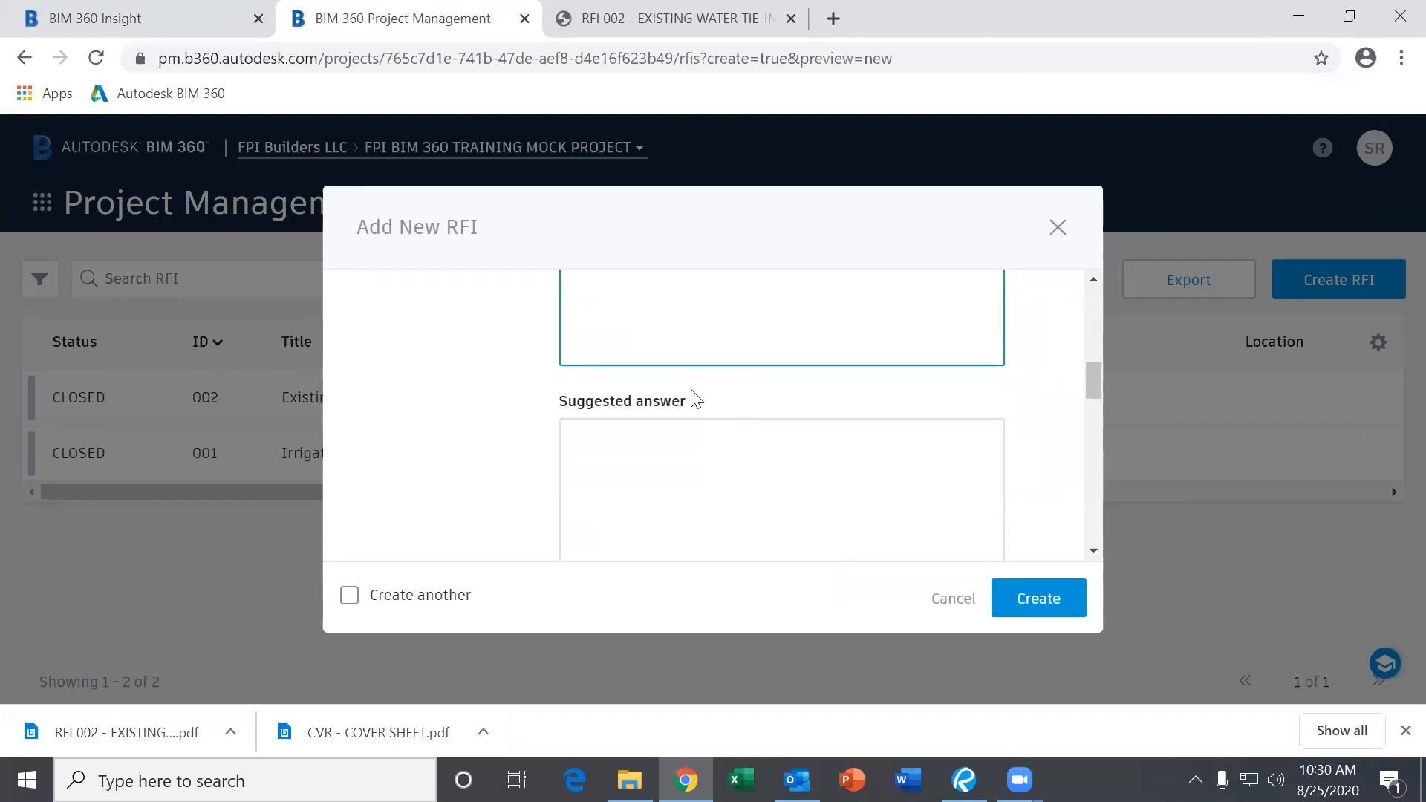
left_click(595, 342)
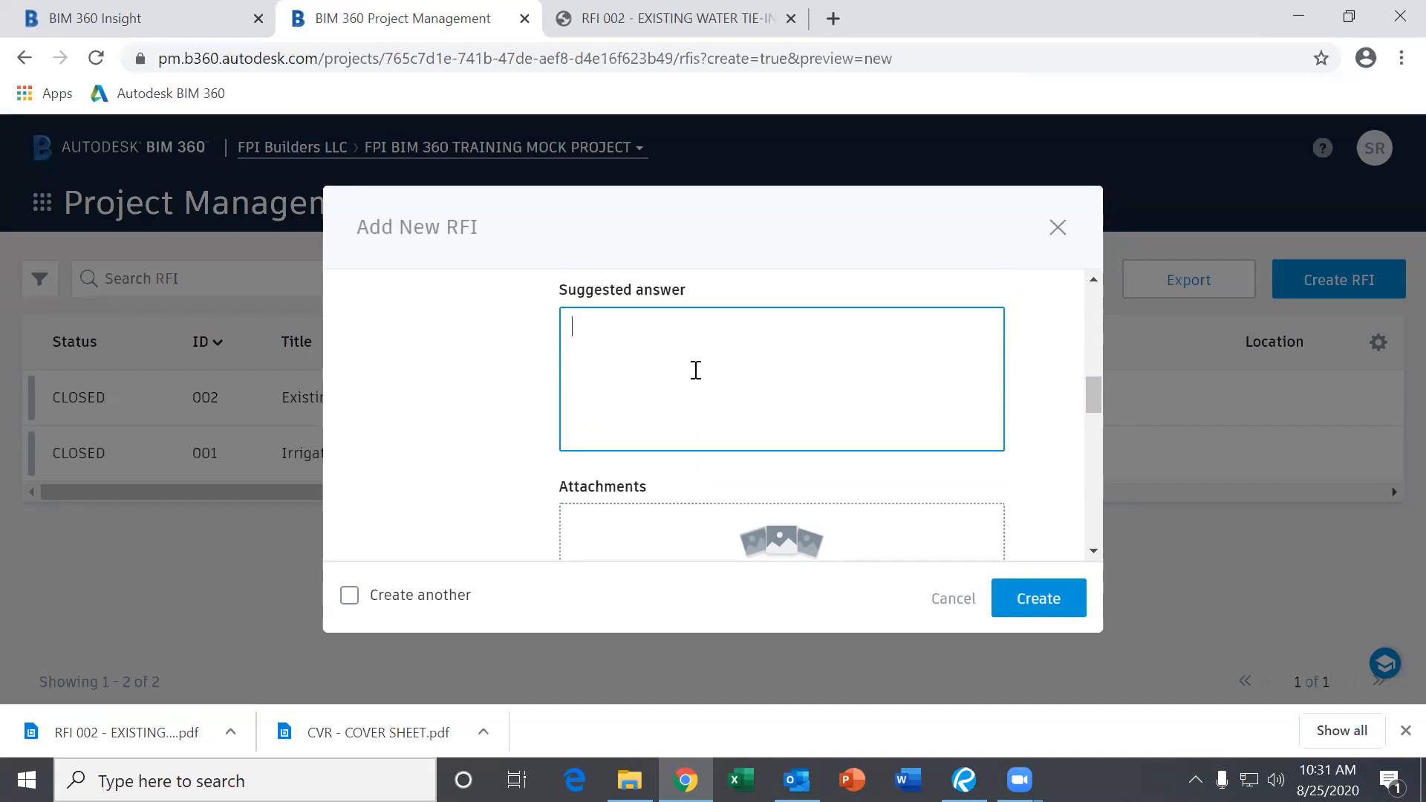
scroll(696, 370, "down", 1)
scroll(695, 375, "up", 5)
scroll(702, 409, "down", 4)
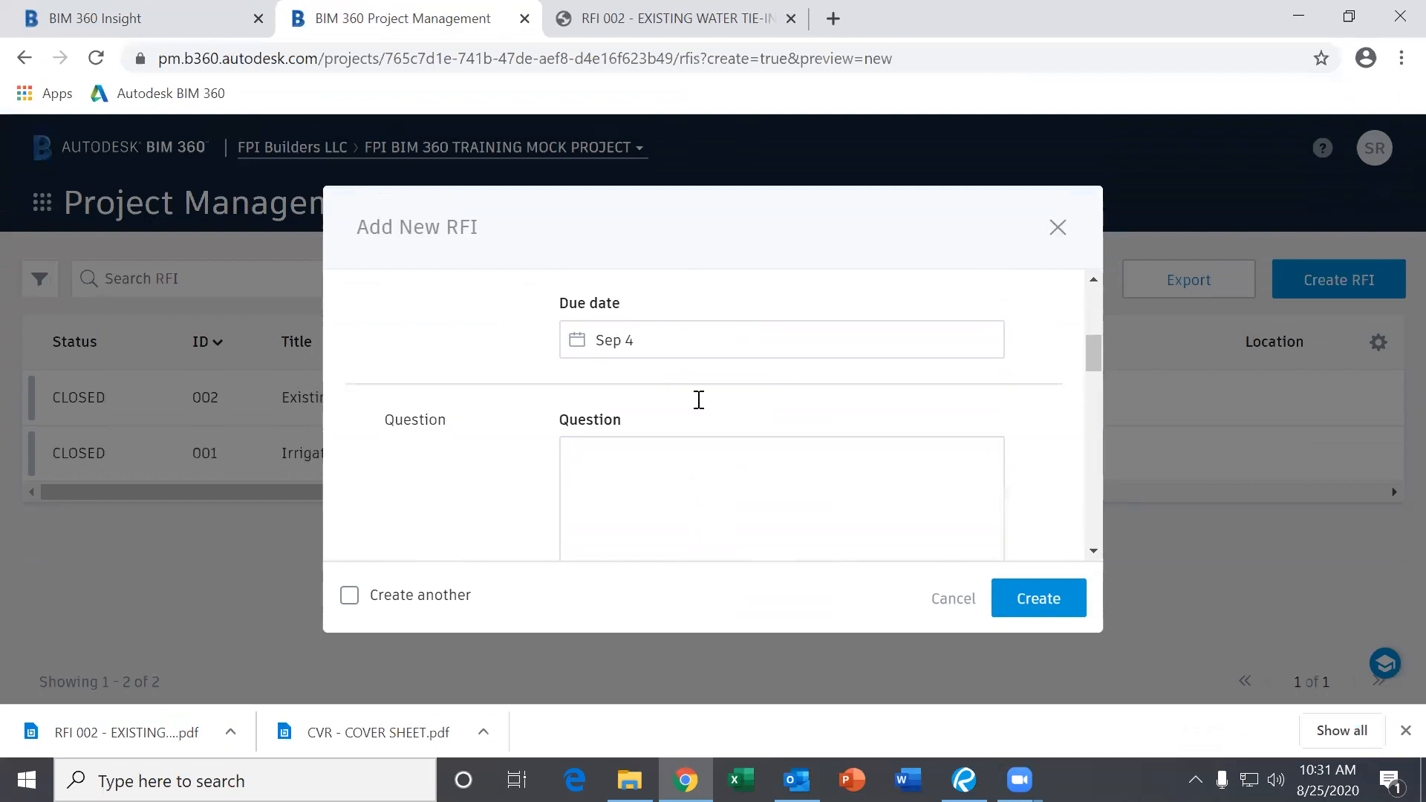
left_click(696, 398)
scroll(713, 401, "down", 2)
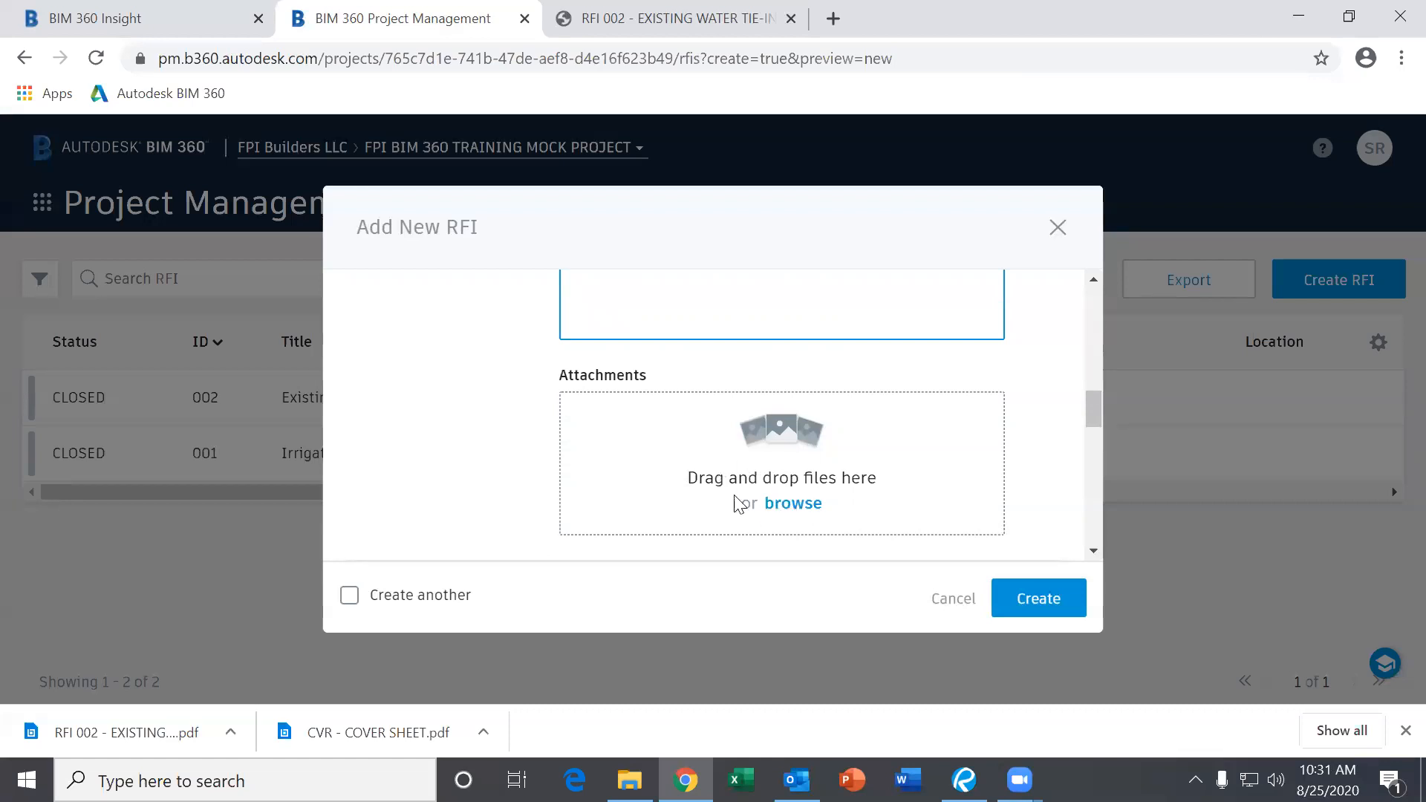
Attach sheet A1.1 from Plans > Pathway Church > 02. ARCHITECTURAL to the RFI.
left_click(787, 505)
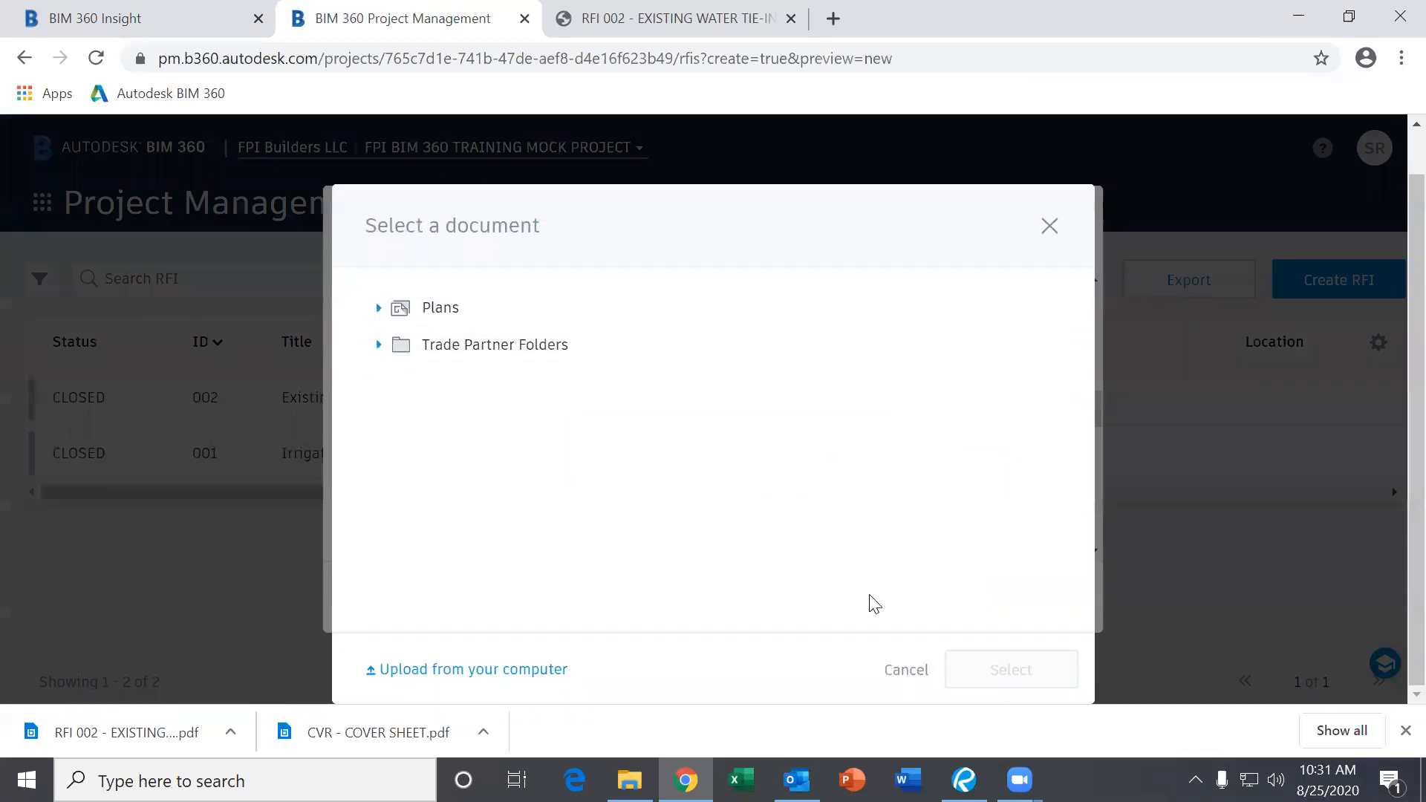
left_click(503, 671)
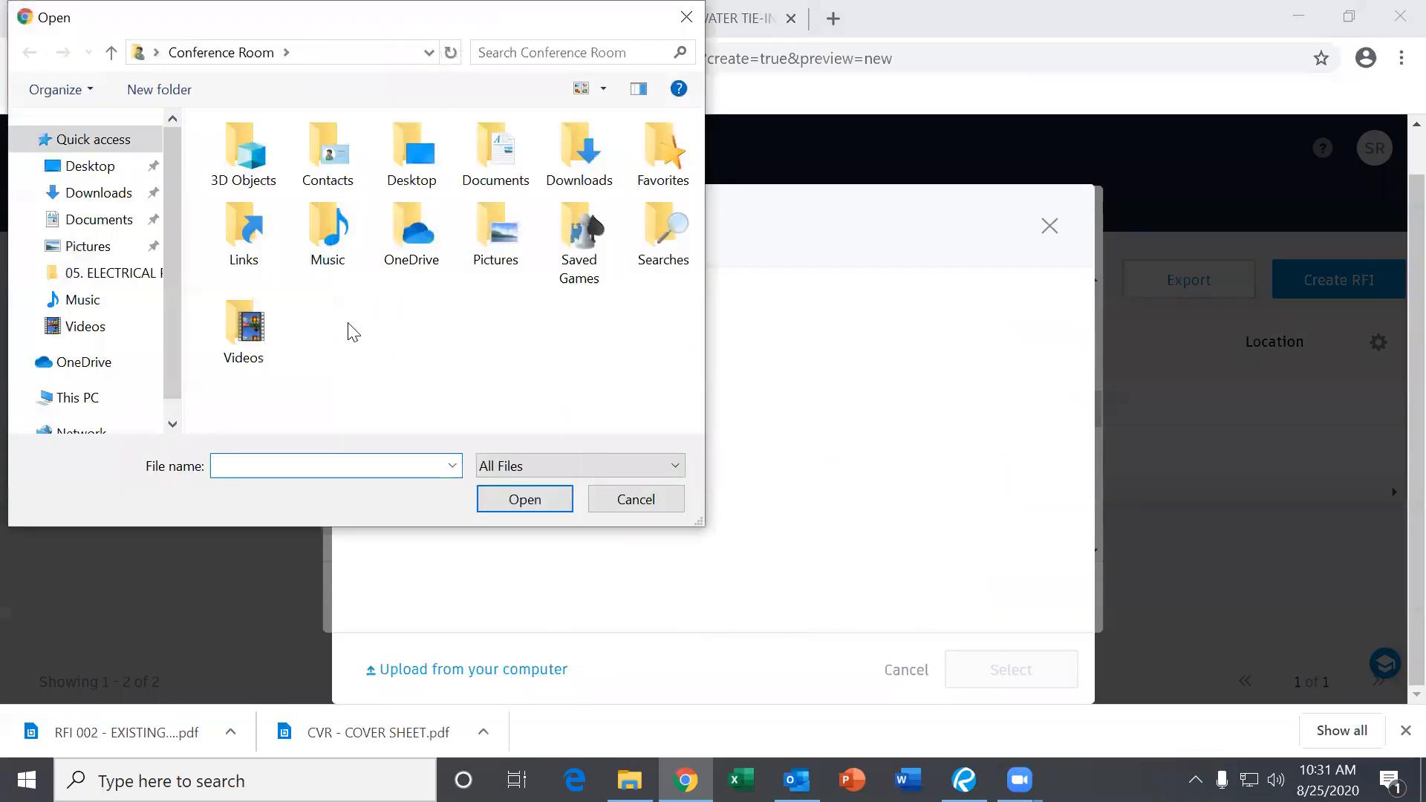
left_click(624, 504)
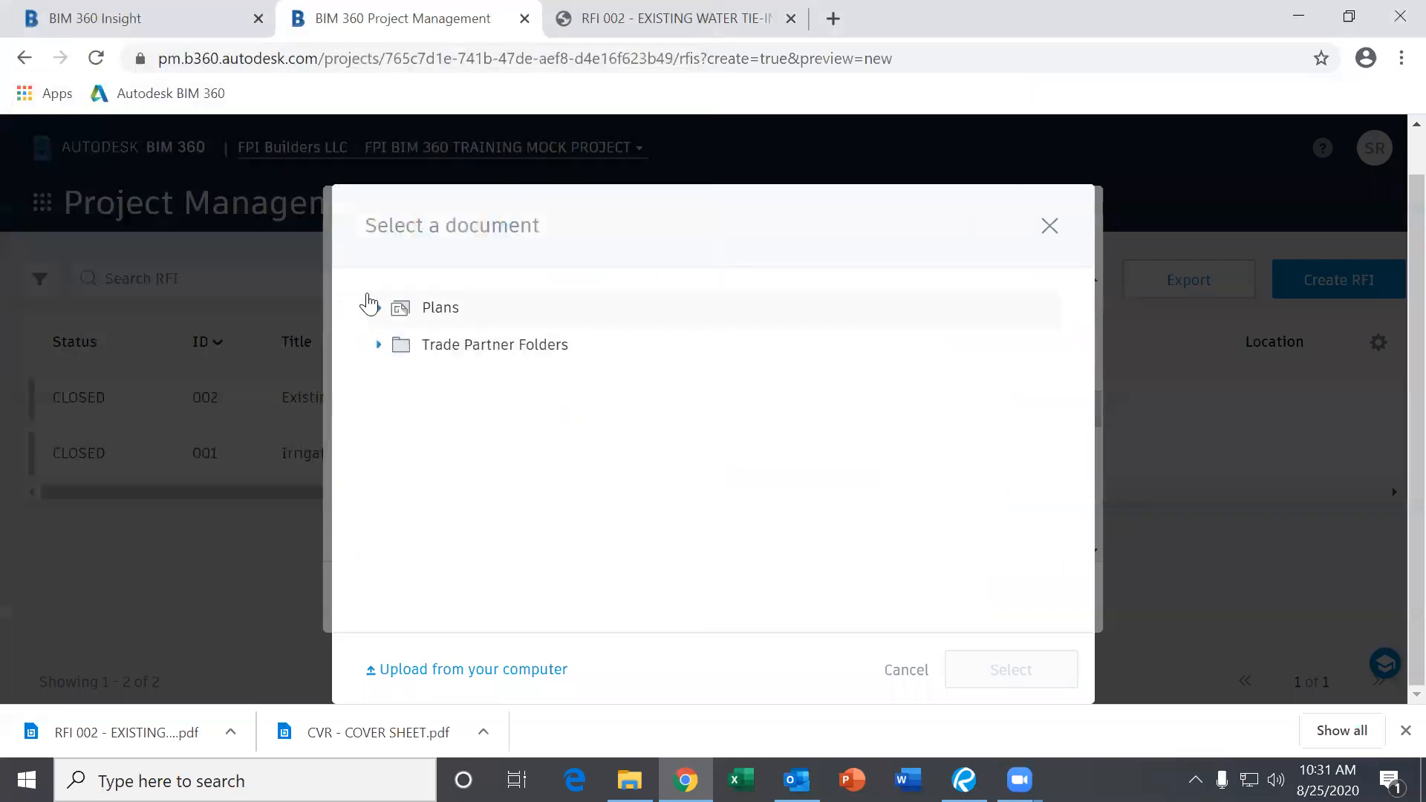
left_click(378, 310)
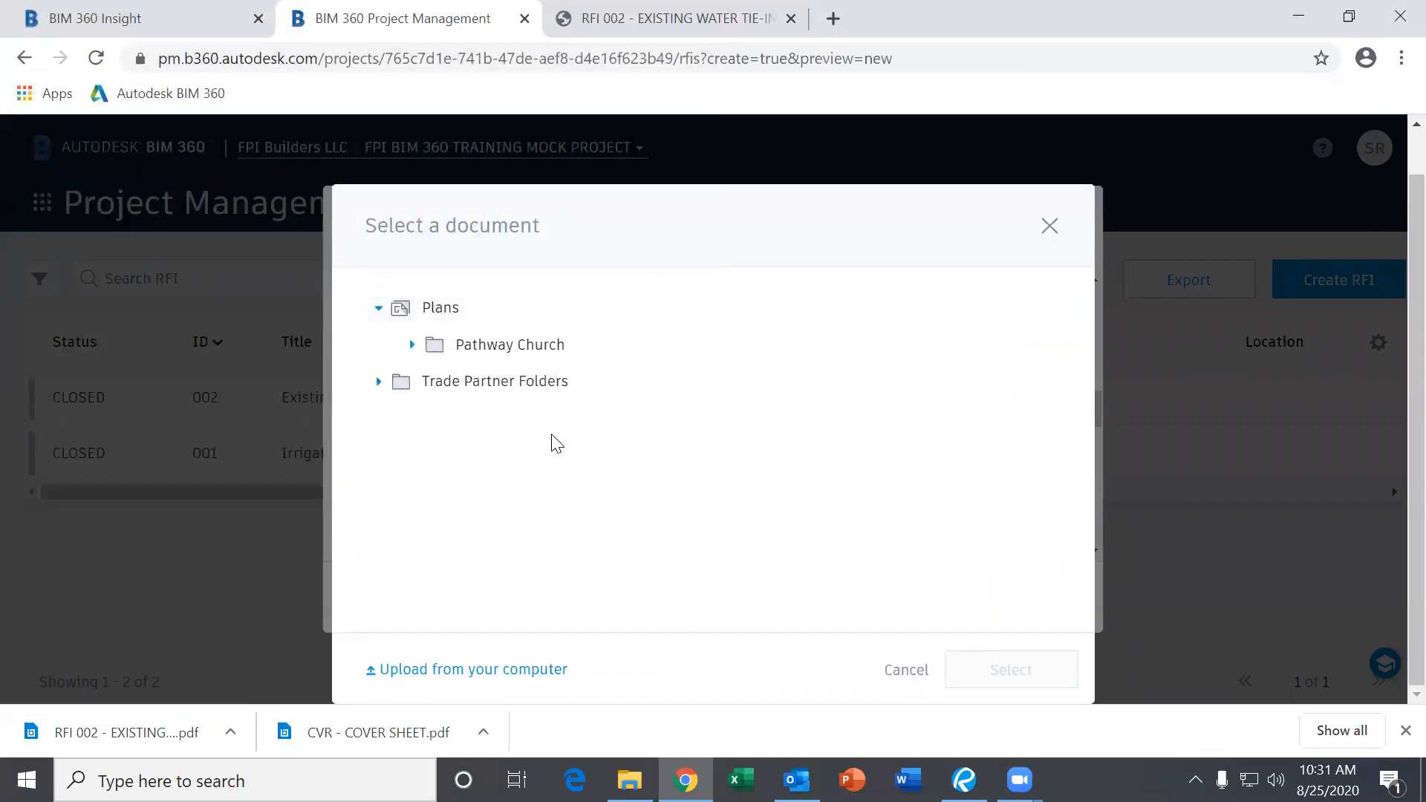
left_click(411, 346)
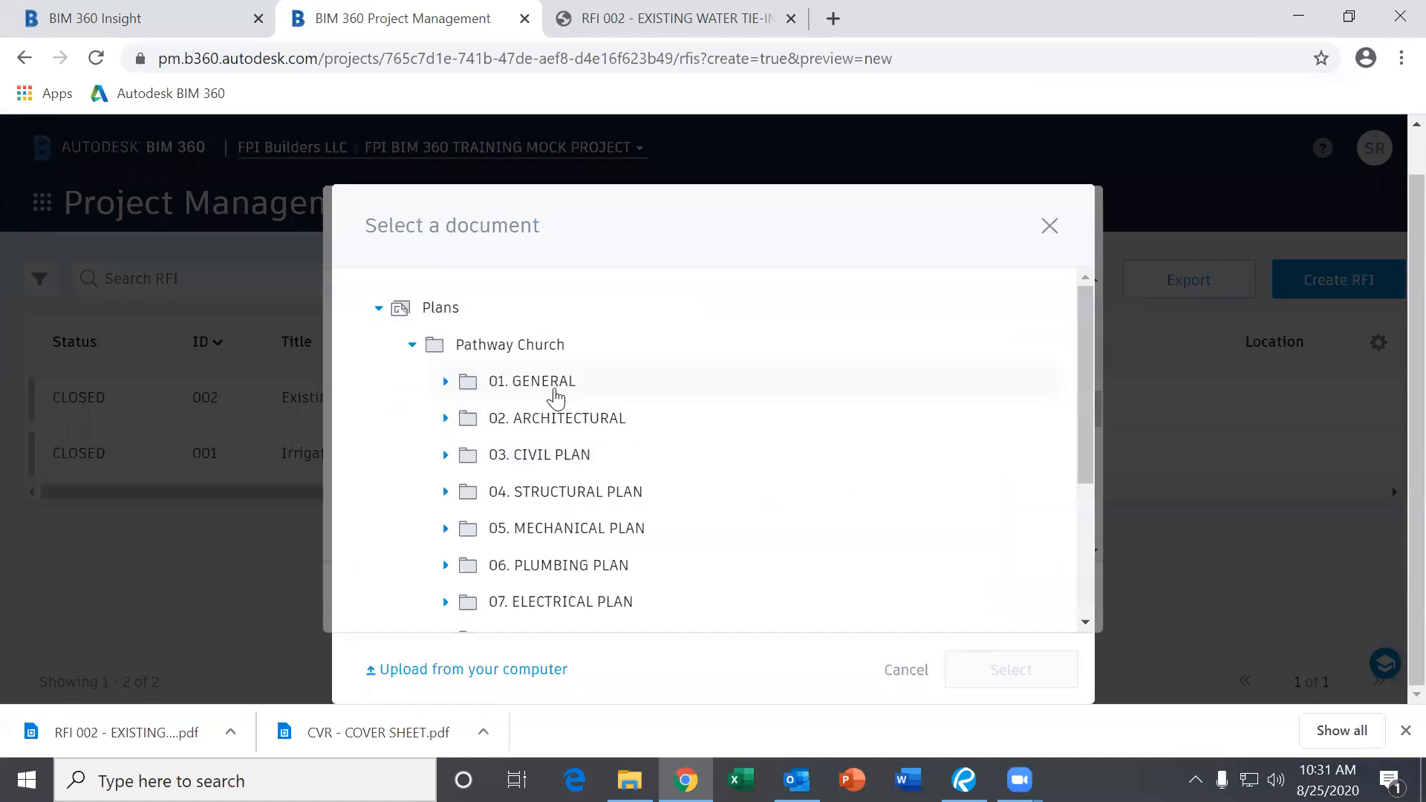
left_click(445, 419)
left_click(550, 460)
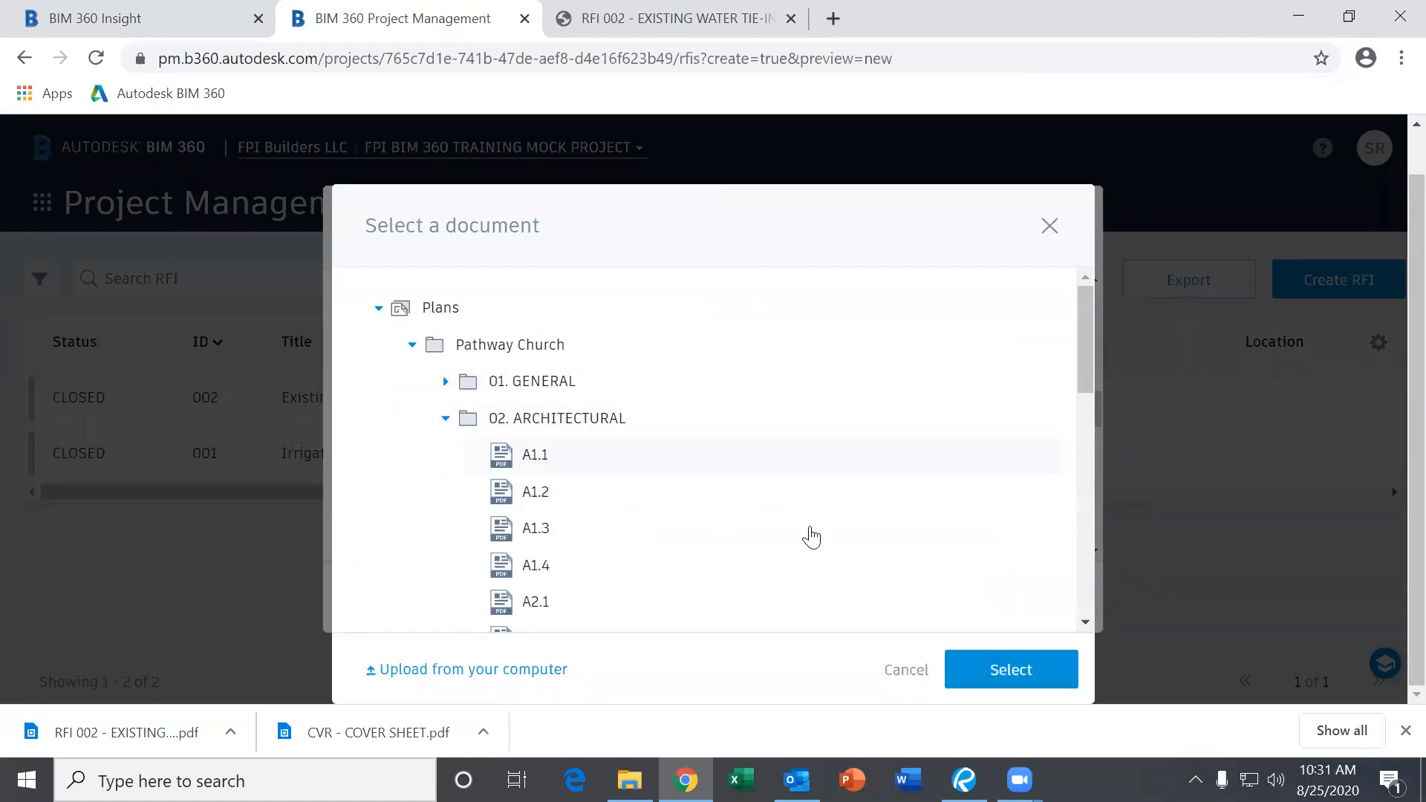
left_click(1013, 671)
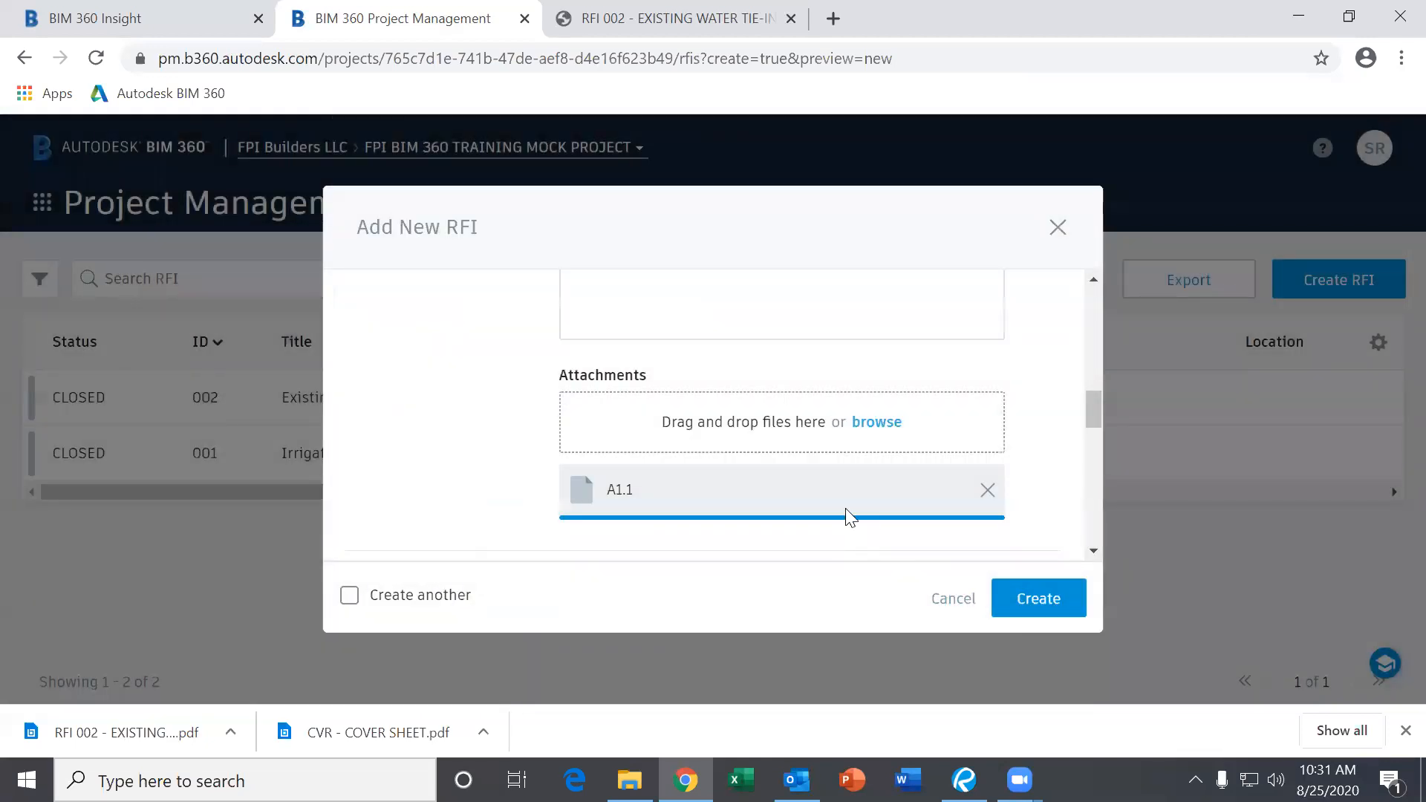
scroll(751, 452, "down", 3)
scroll(751, 451, "up", 3)
scroll(724, 462, "down", 3)
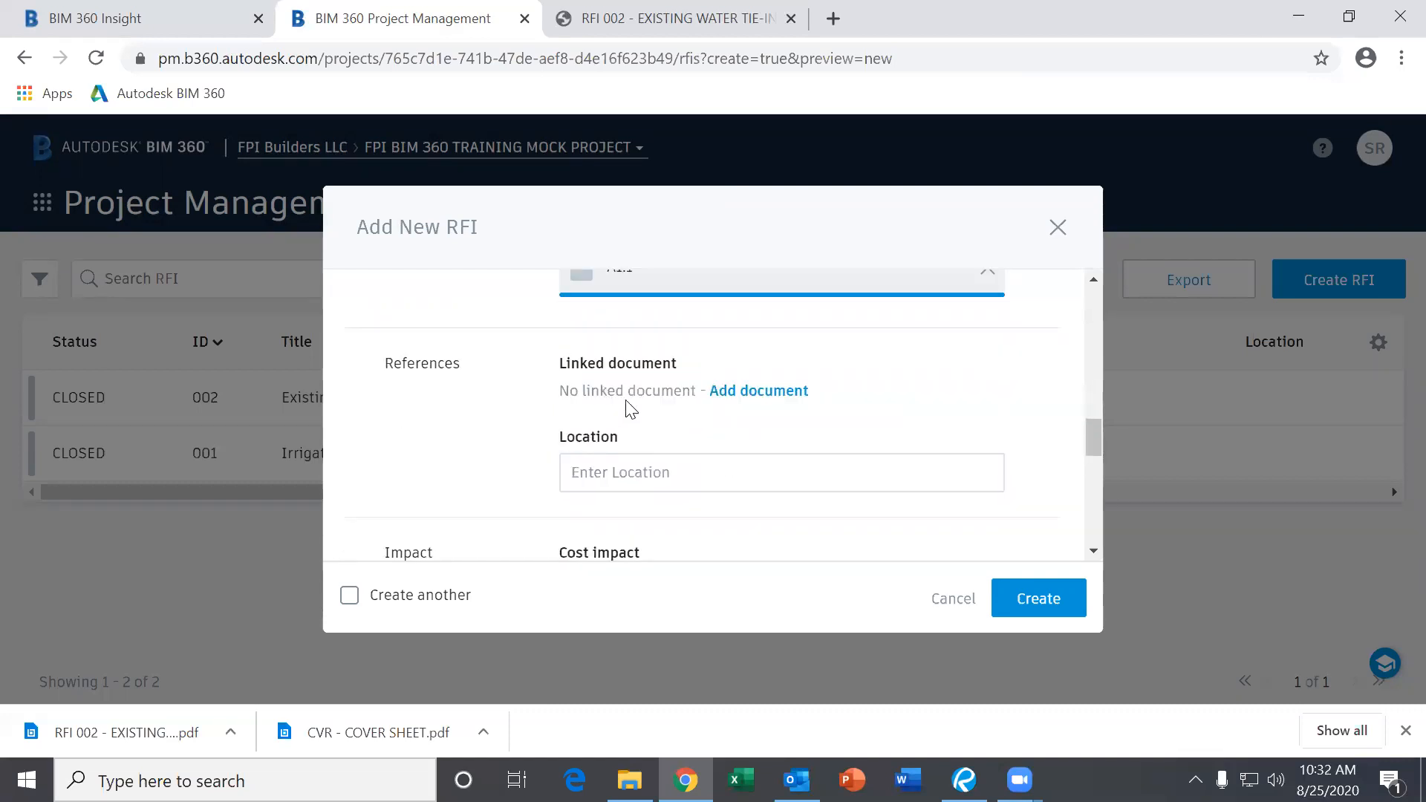
Review the Add New RFI form: Submitted status, due Sep 4, A1.1 attached.
scroll(657, 475, "down", 2)
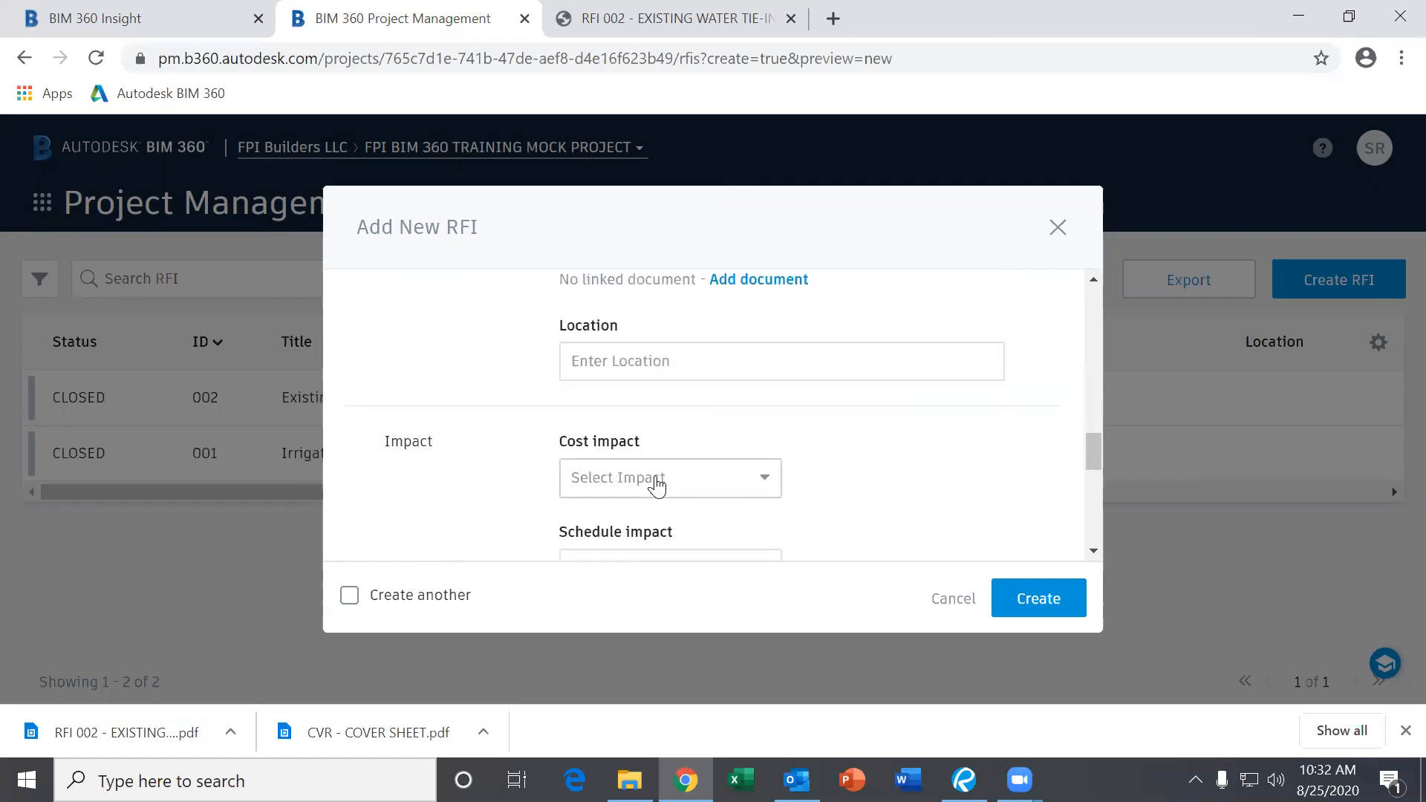
scroll(646, 484, "down", 3)
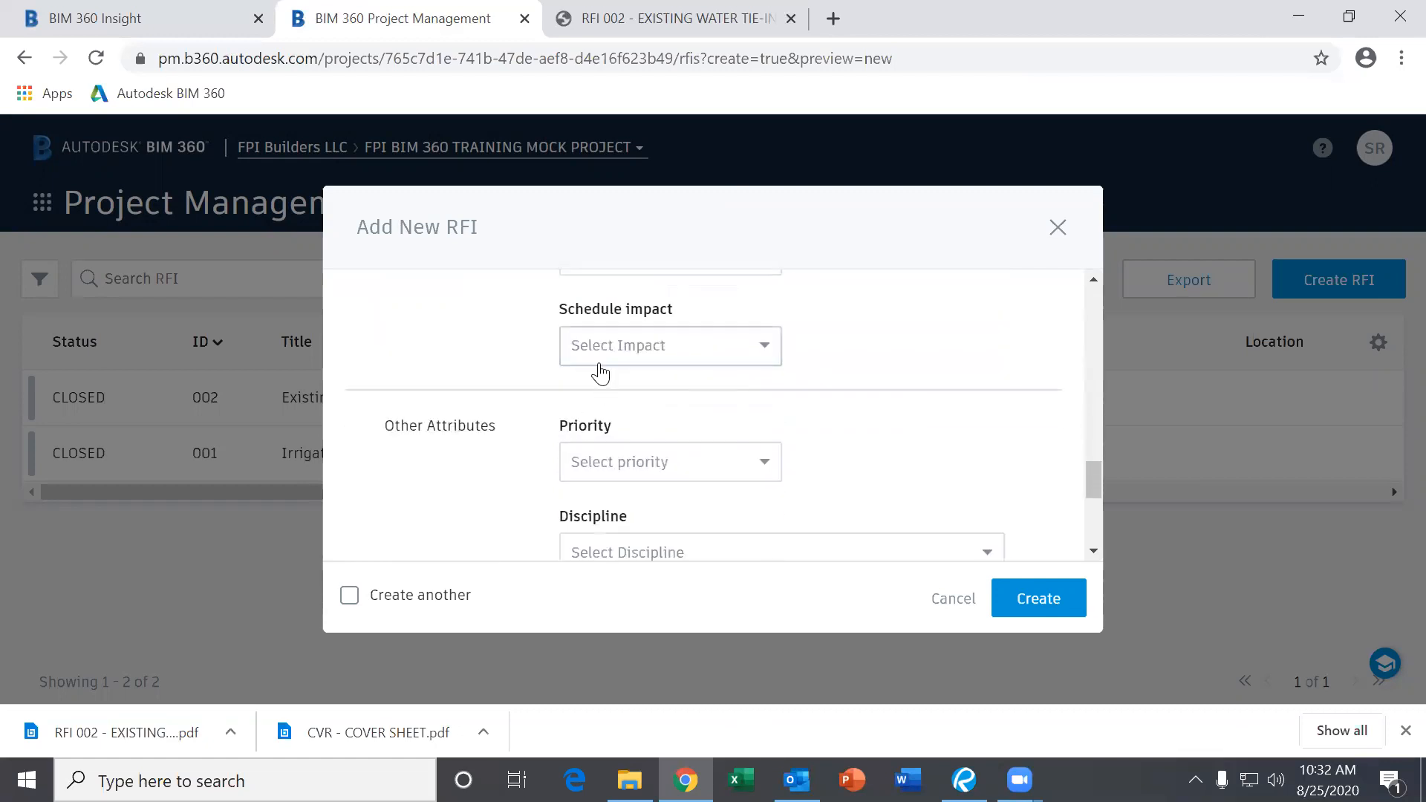
scroll(676, 424, "up", 3)
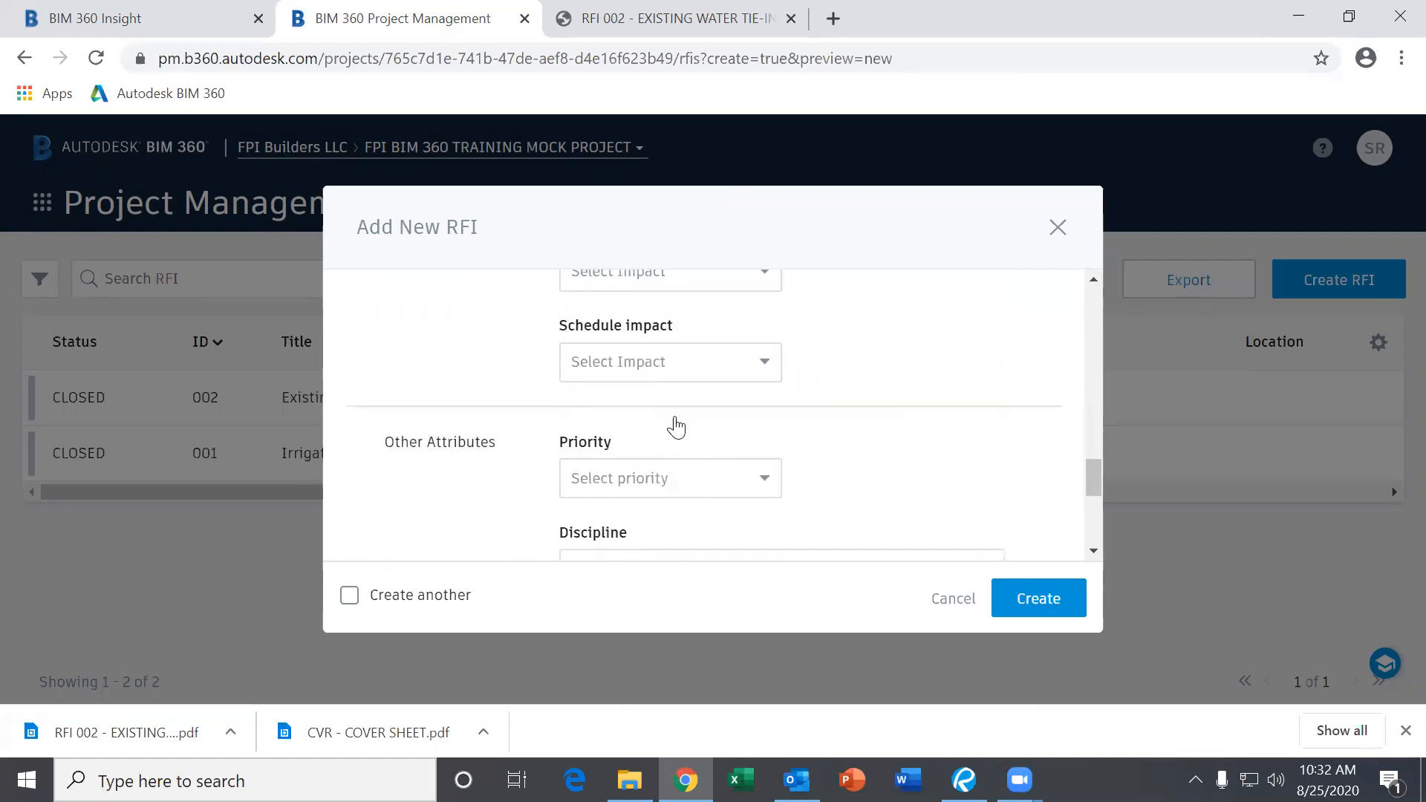
scroll(883, 494, "down", 2)
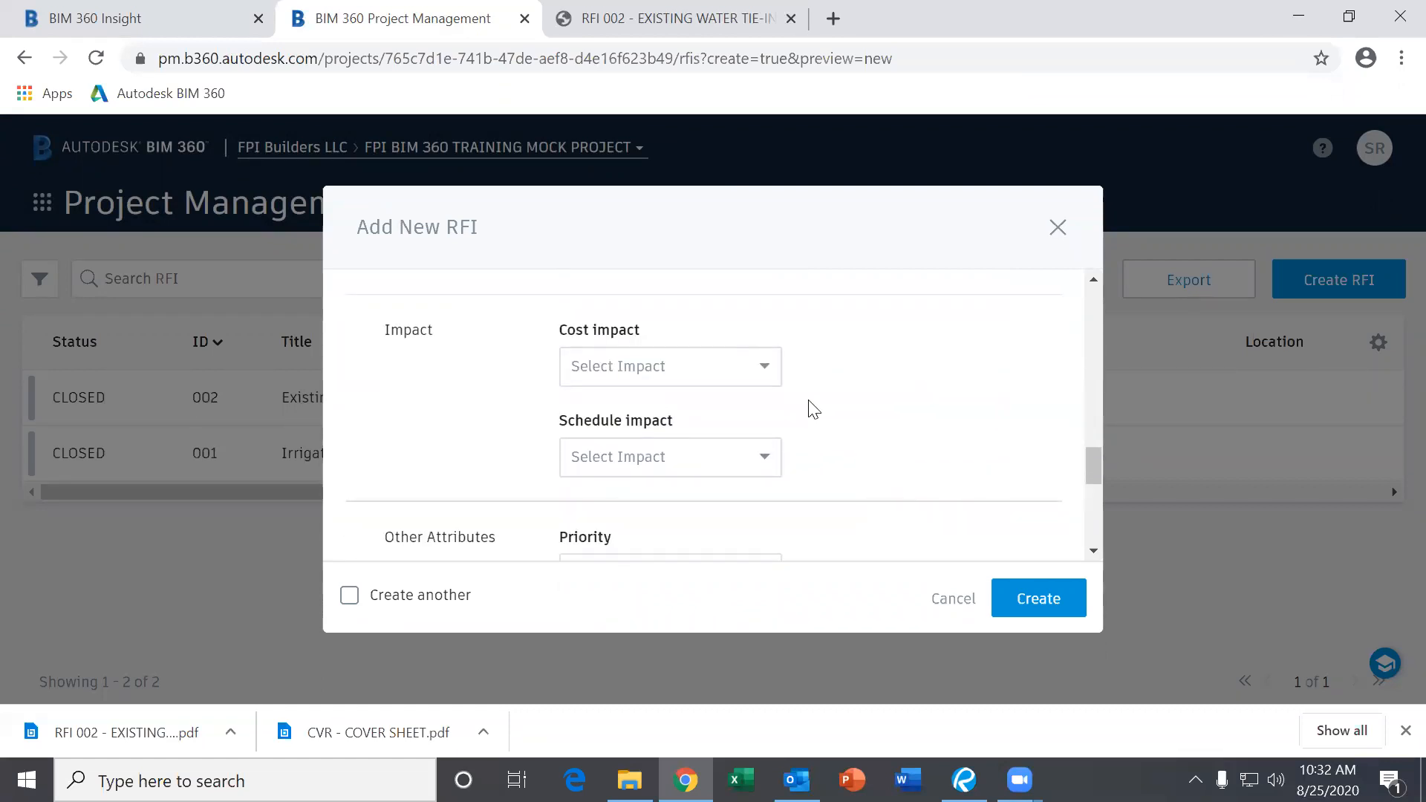
scroll(809, 408, "down", 4)
scroll(505, 371, "up", 2)
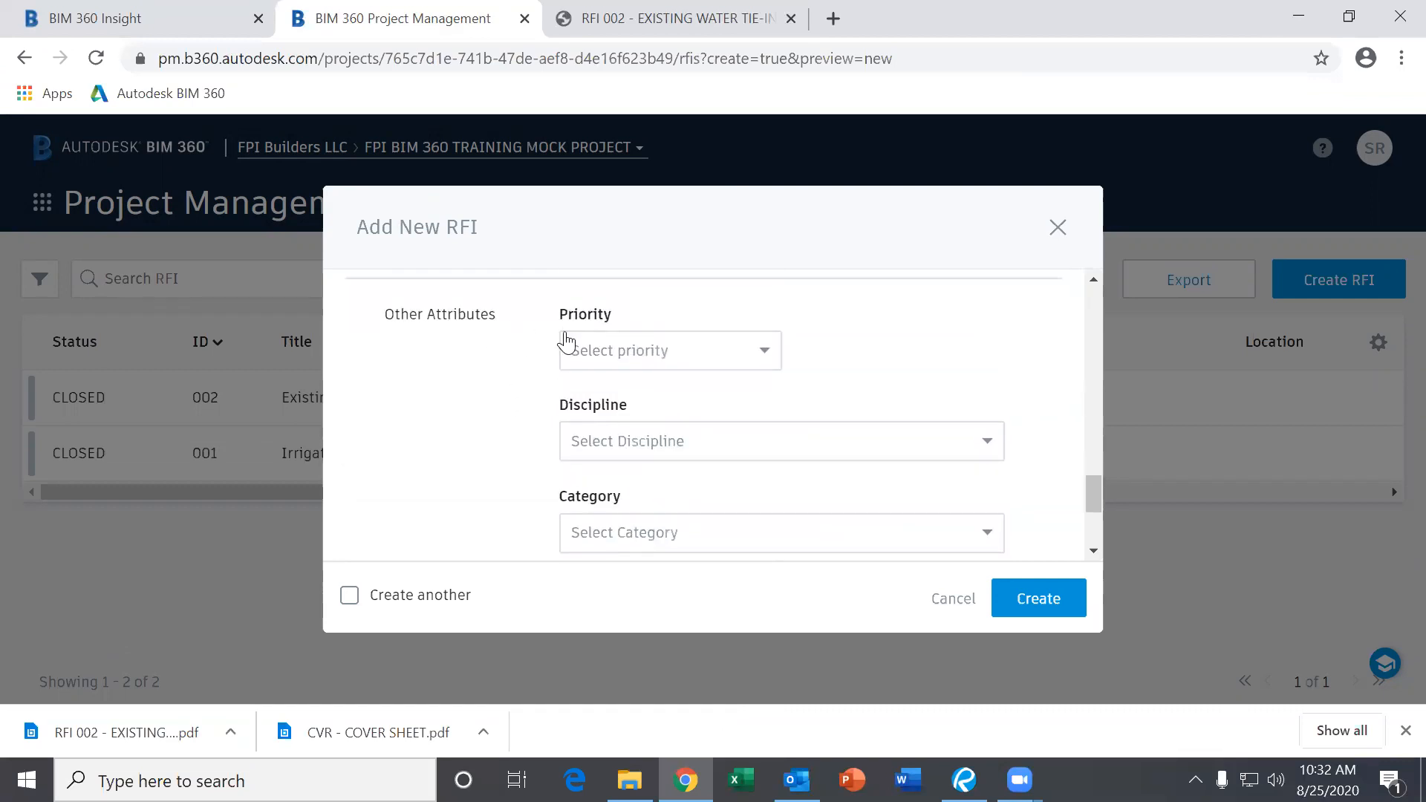
scroll(535, 382, "down", 2)
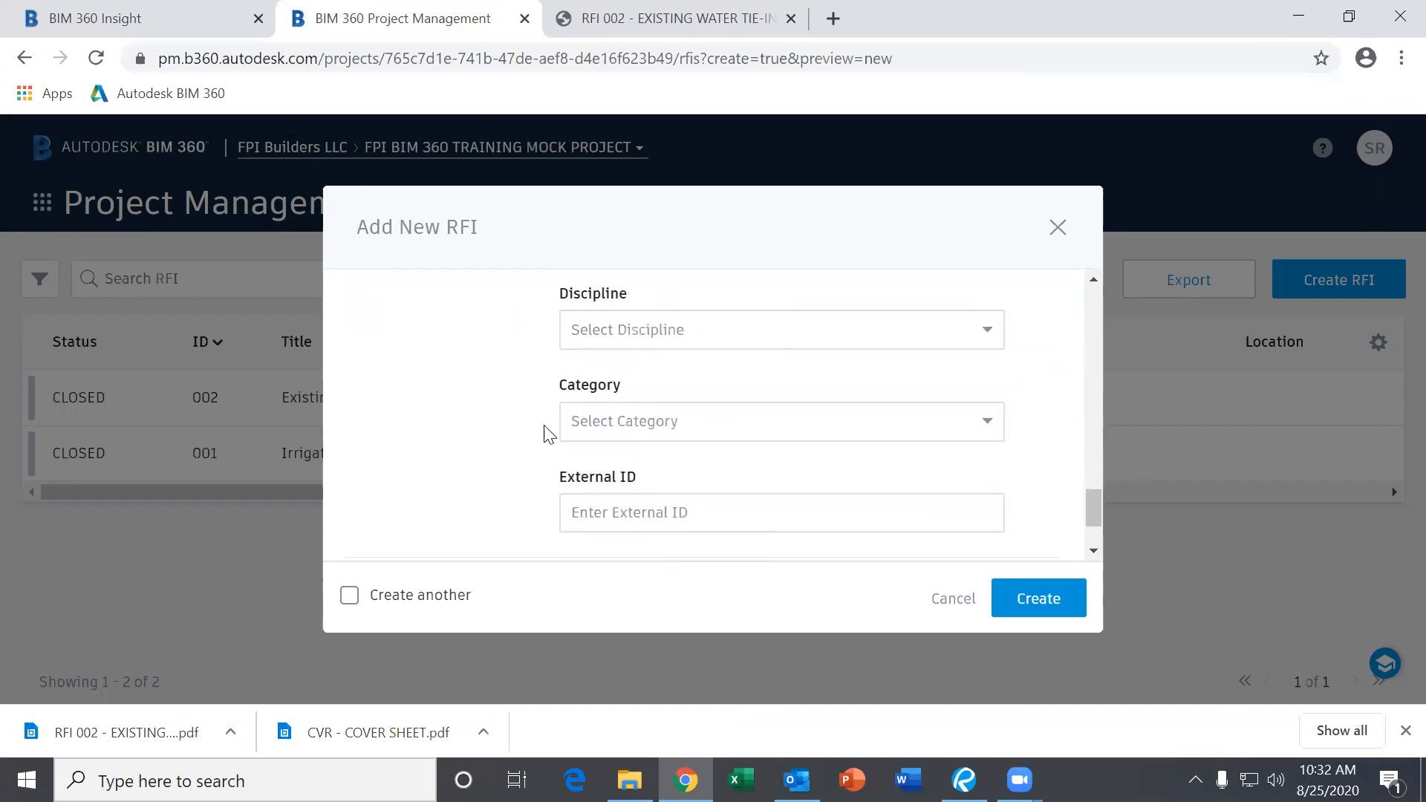
scroll(646, 474, "down", 1)
scroll(646, 473, "down", 2)
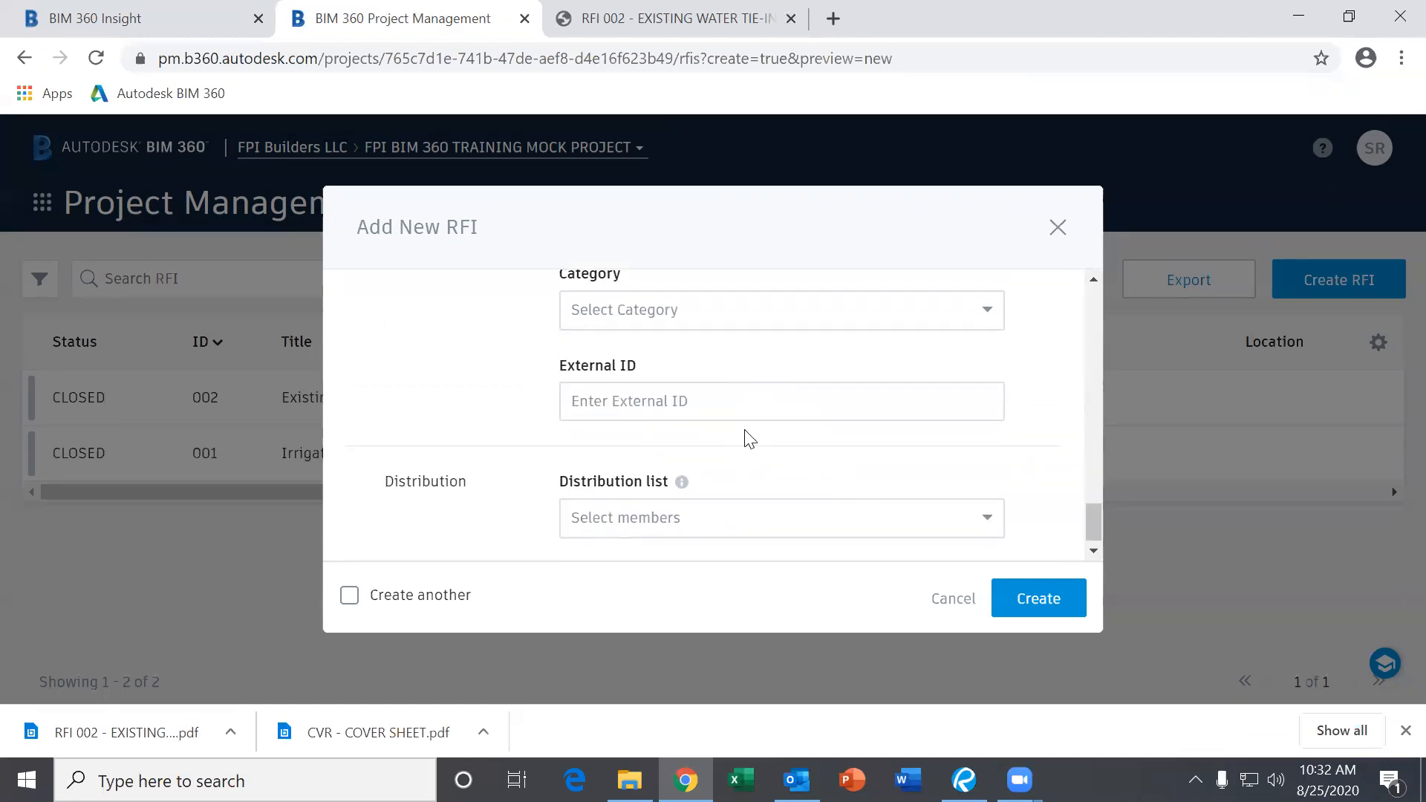
scroll(755, 431, "down", 1)
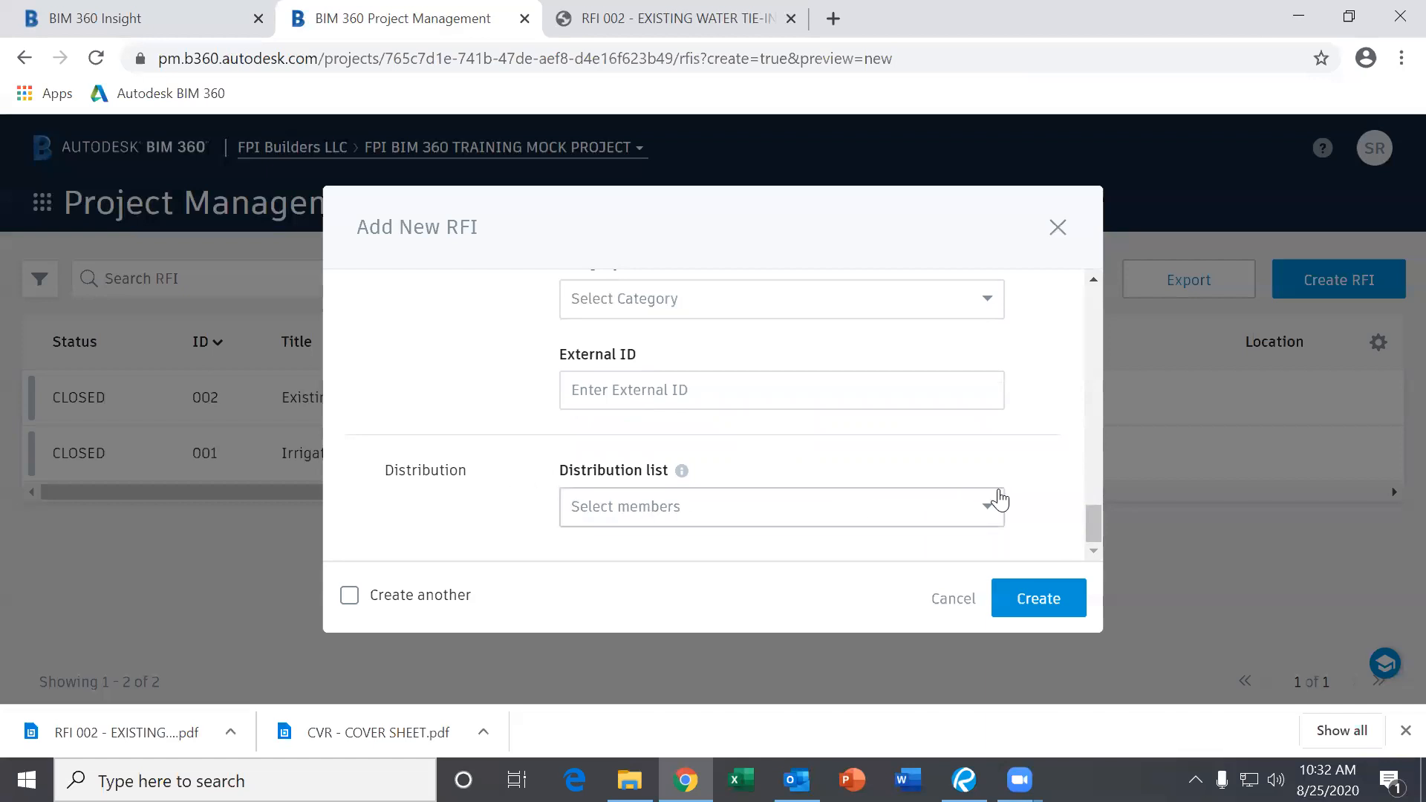
Close the distribution member list without changes and scroll down to the Create button.
left_click(722, 519)
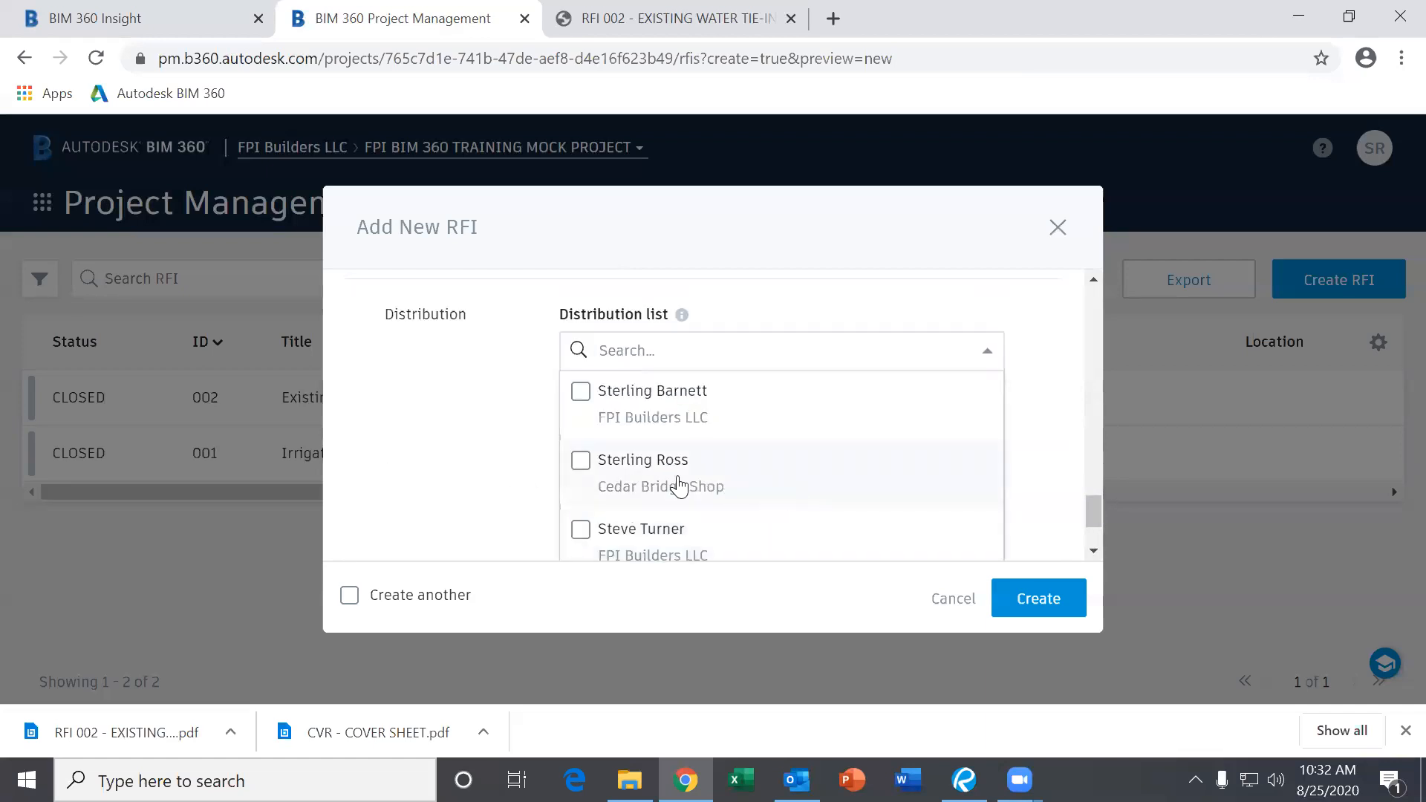
scroll(707, 458, "down", 2)
left_click(457, 424)
scroll(614, 461, "up", 15)
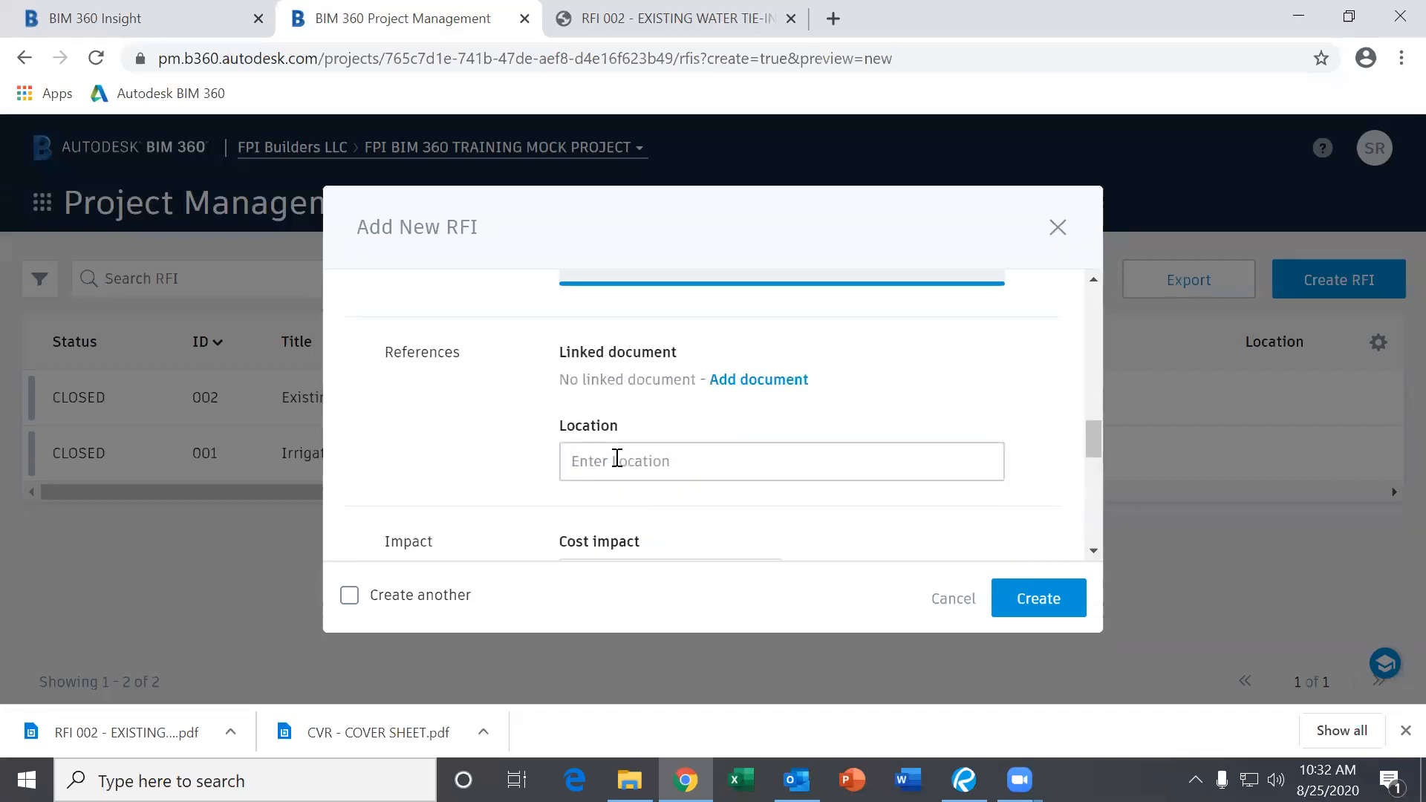
scroll(694, 490, "up", 3)
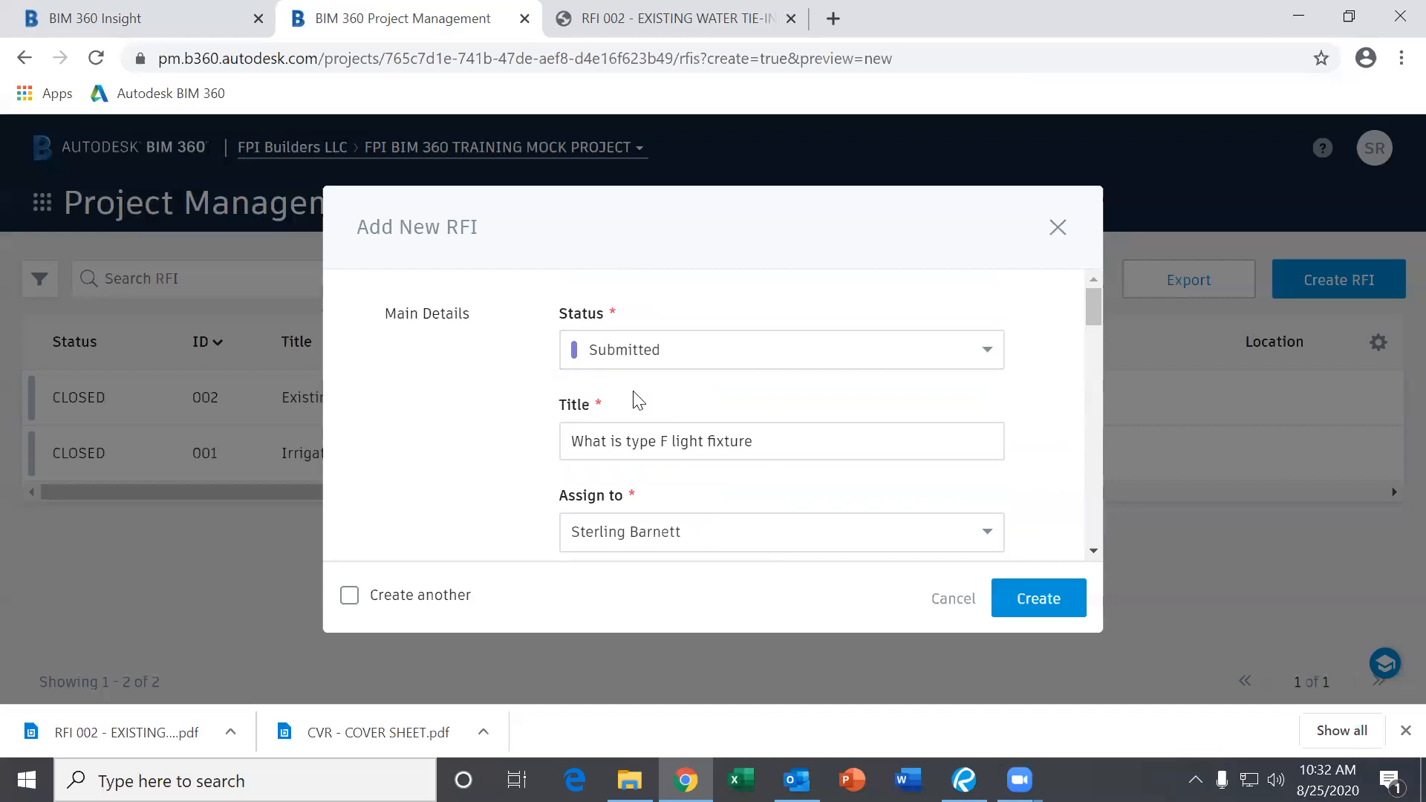
scroll(672, 483, "down", 5)
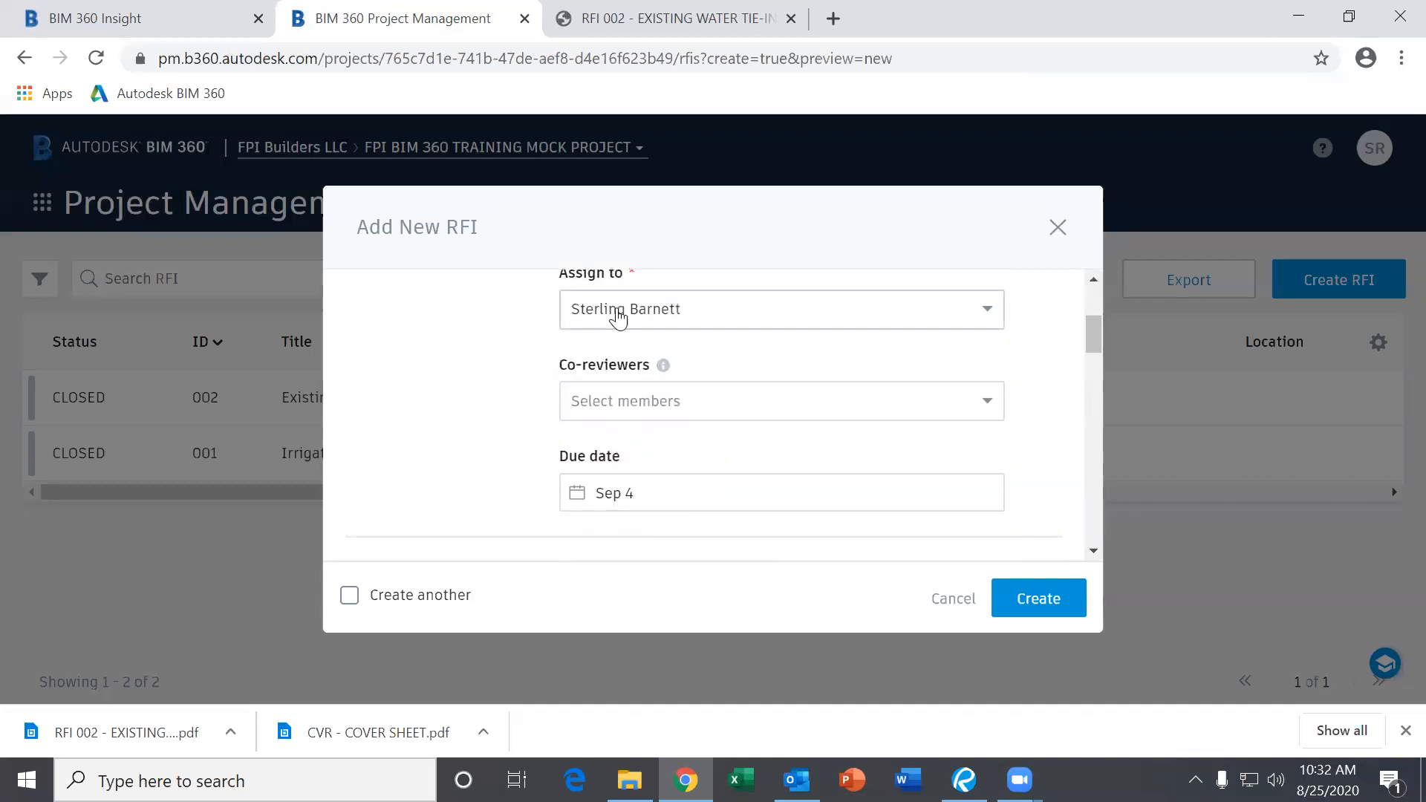
scroll(630, 423, "down", 3)
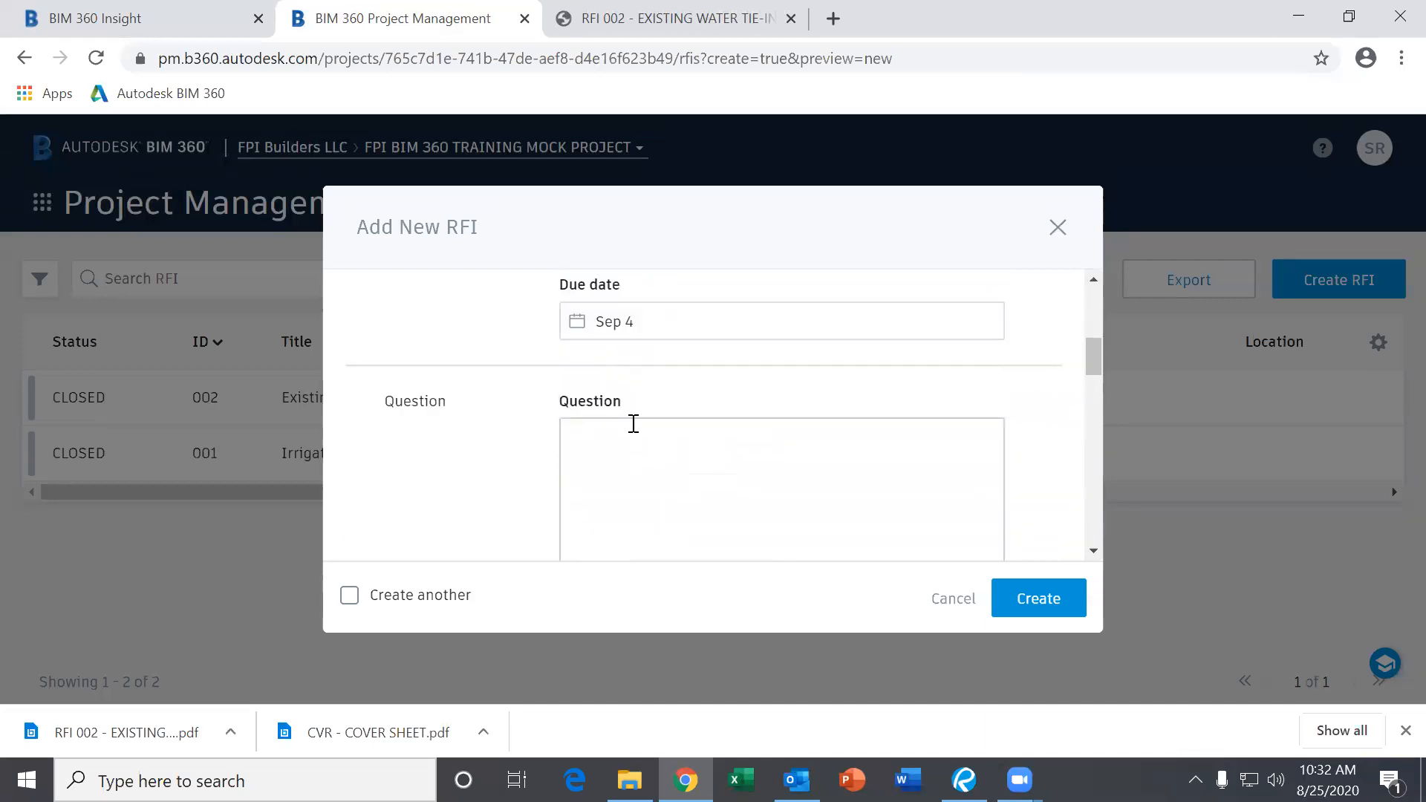
scroll(620, 427, "down", 3)
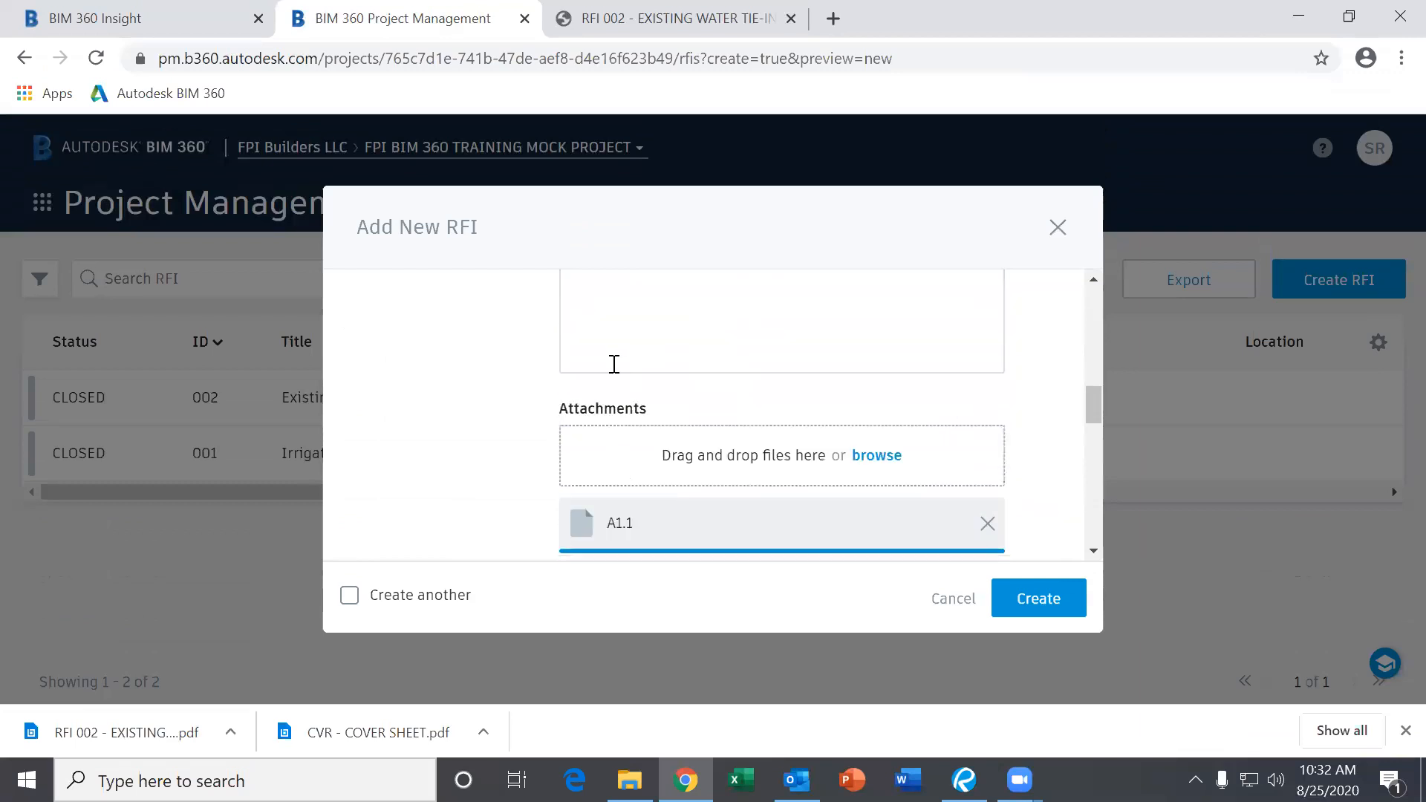
scroll(653, 435, "down", 2)
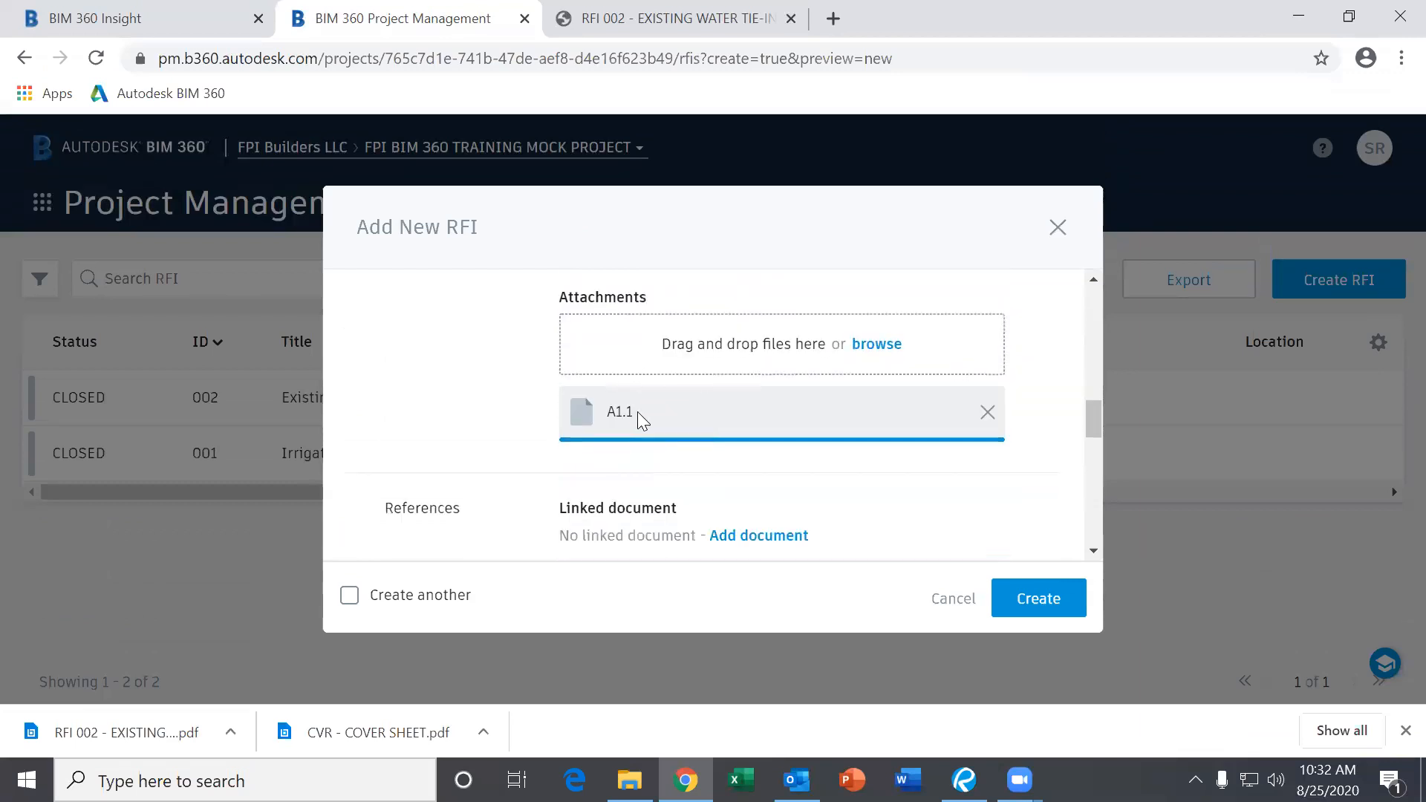
scroll(493, 407, "down", 6)
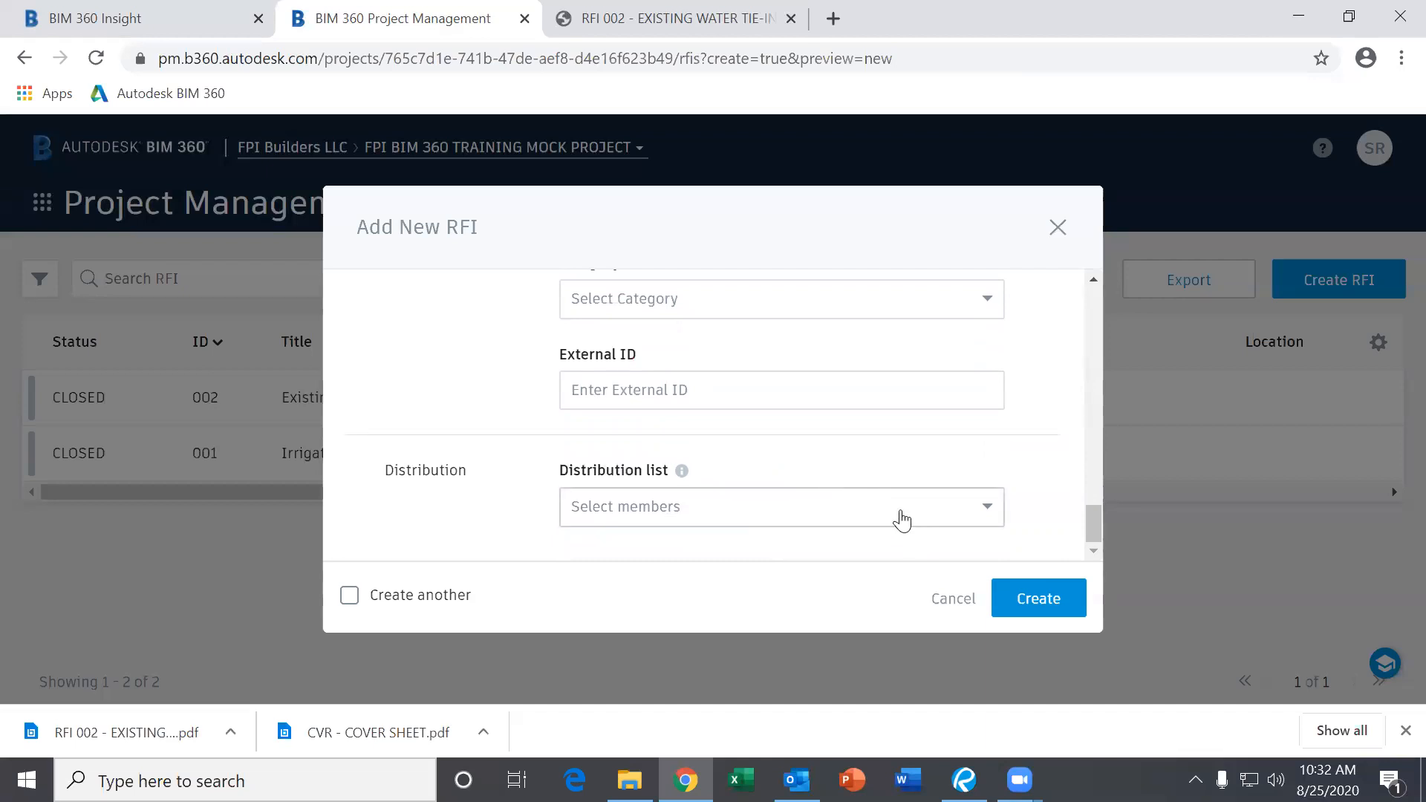
Create the RFI and check its details preview, due Sep 4, 2020, before closing it.
left_click(1034, 601)
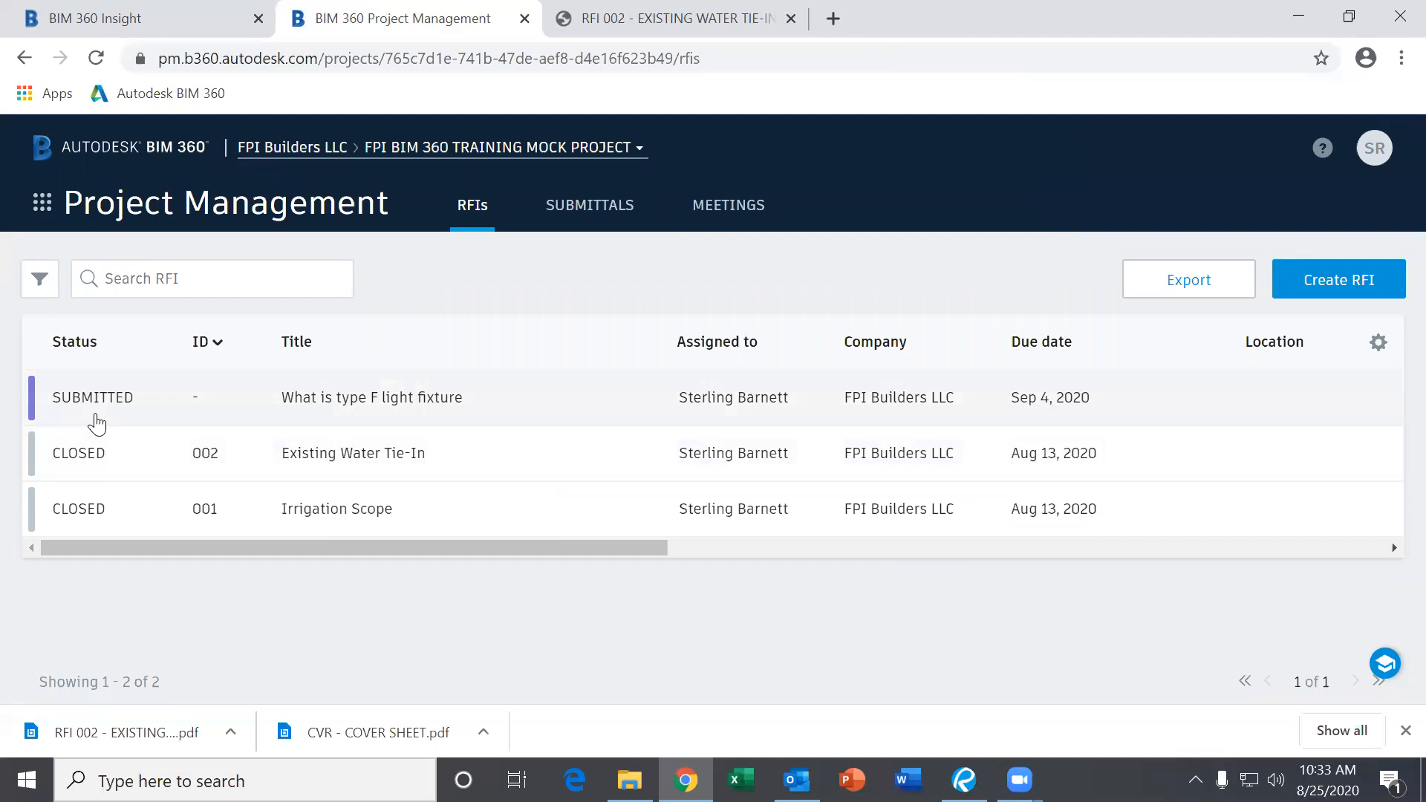
left_click(430, 409)
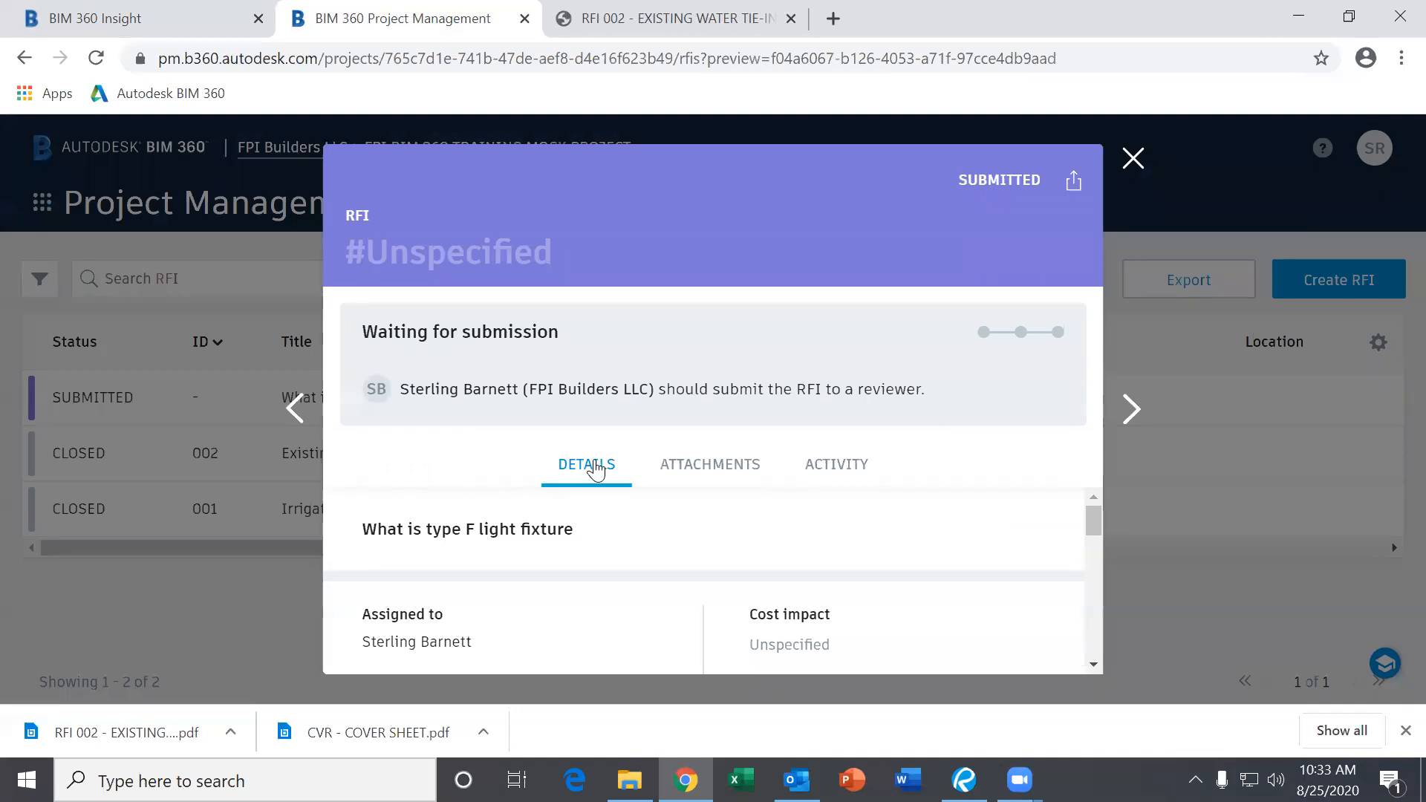
left_click_drag(1099, 529, 1096, 594)
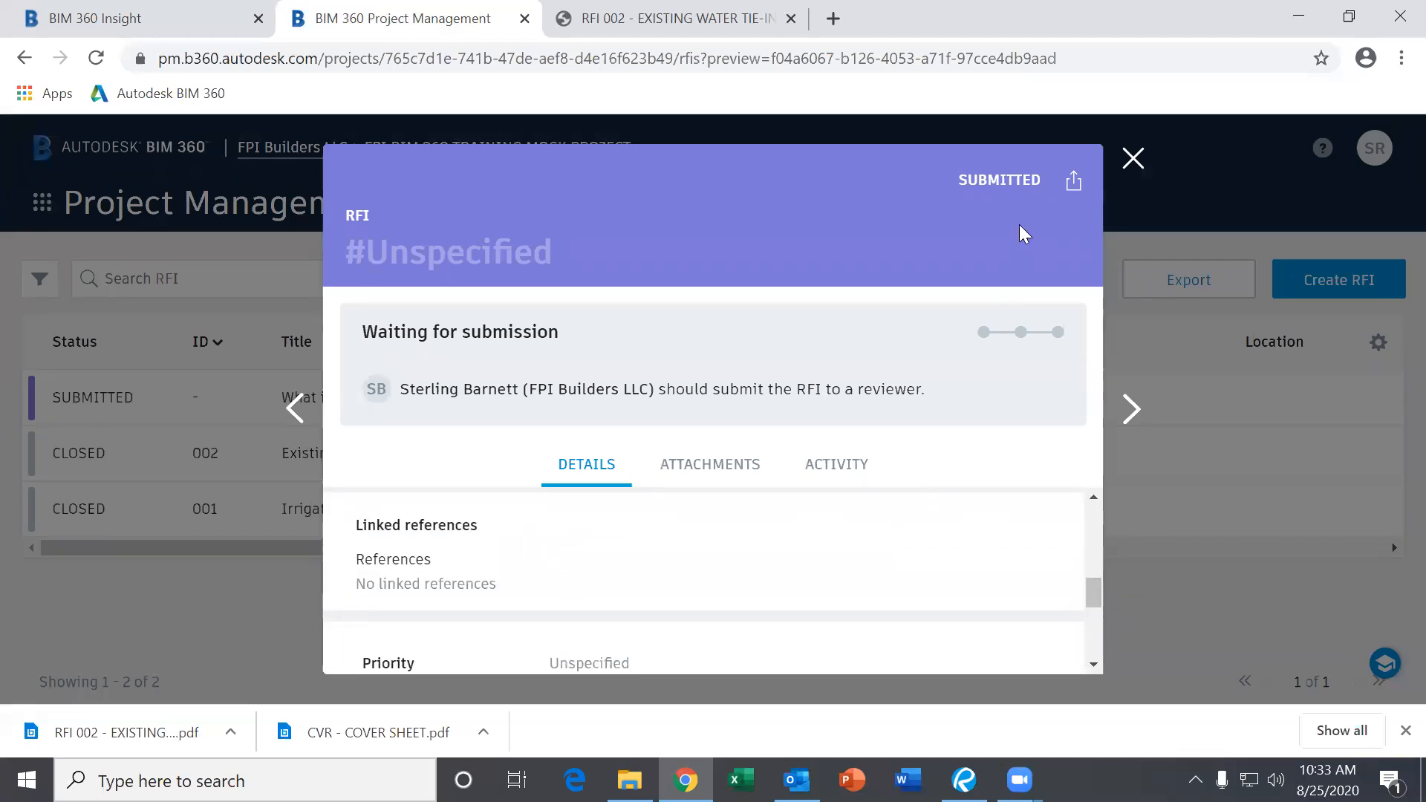
left_click(1133, 157)
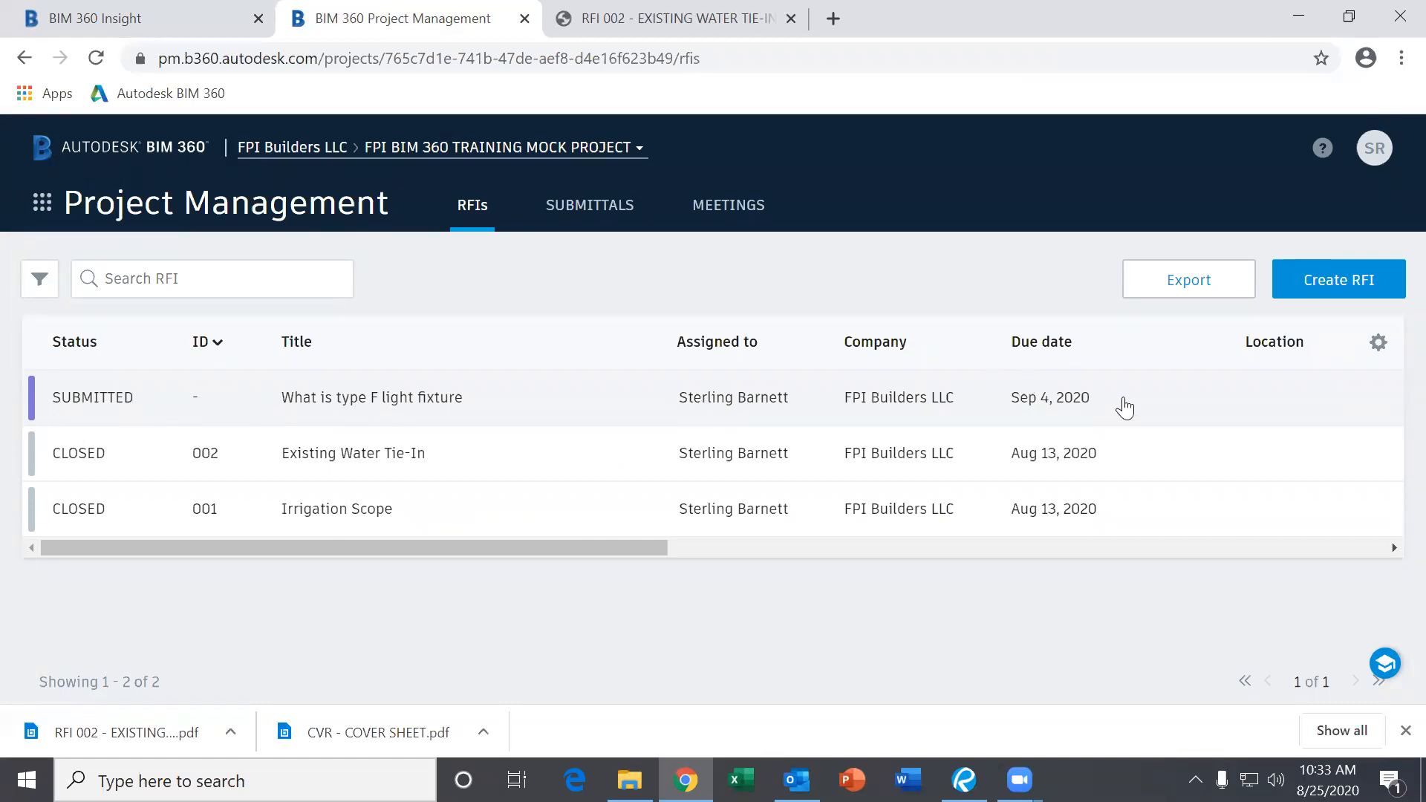
Glance at an existing RFI preview, then switch to the Project Home dashboard.
left_click(437, 509)
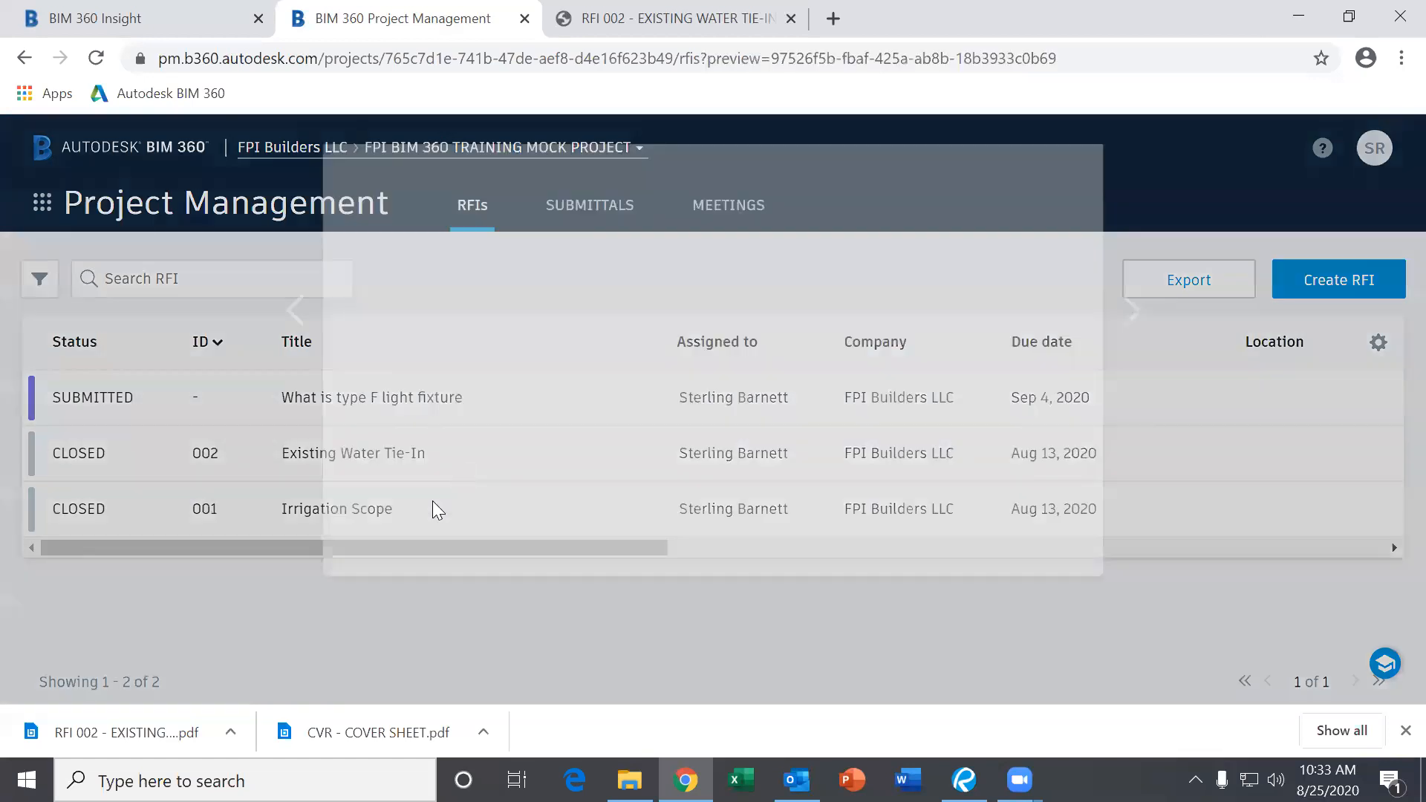
left_click(1132, 157)
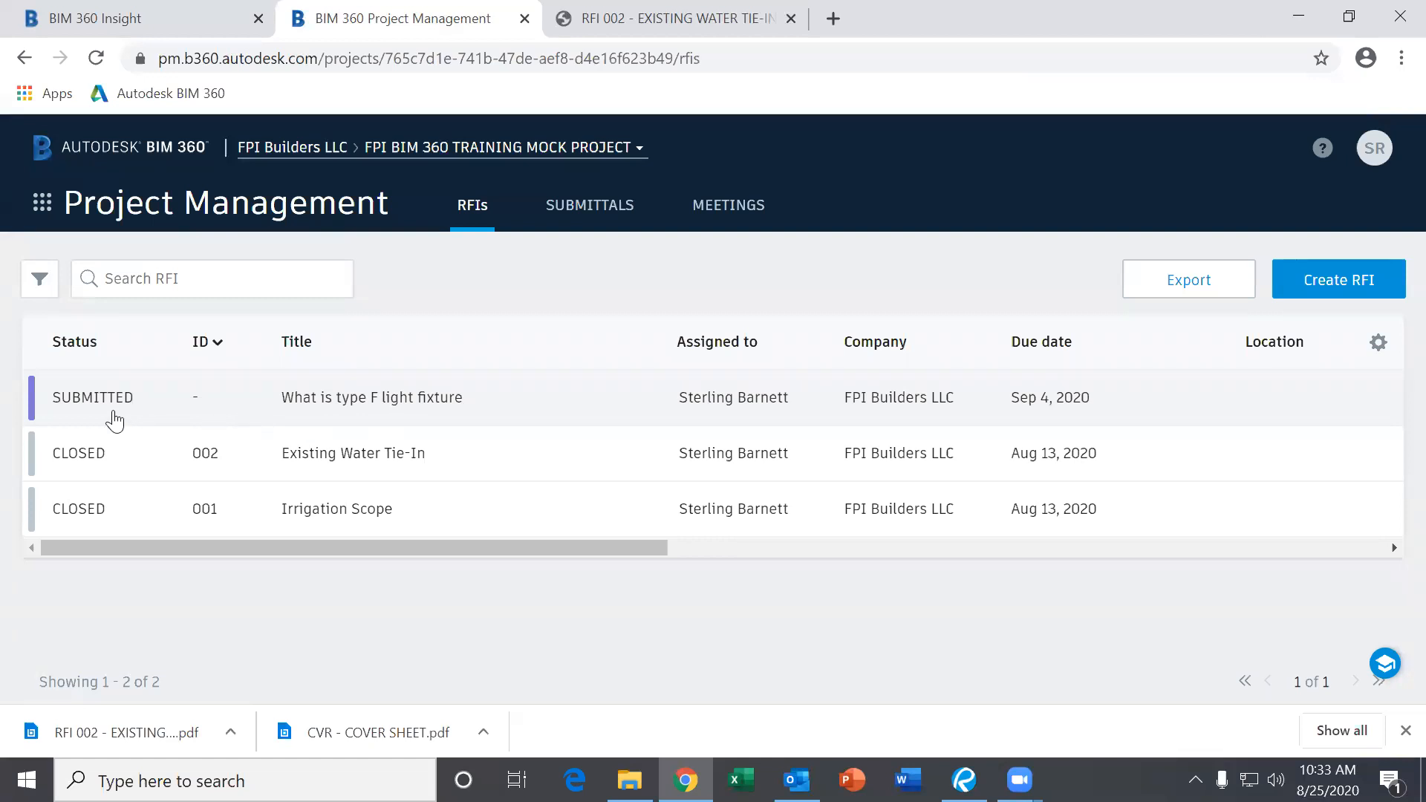
left_click(46, 222)
left_click(101, 310)
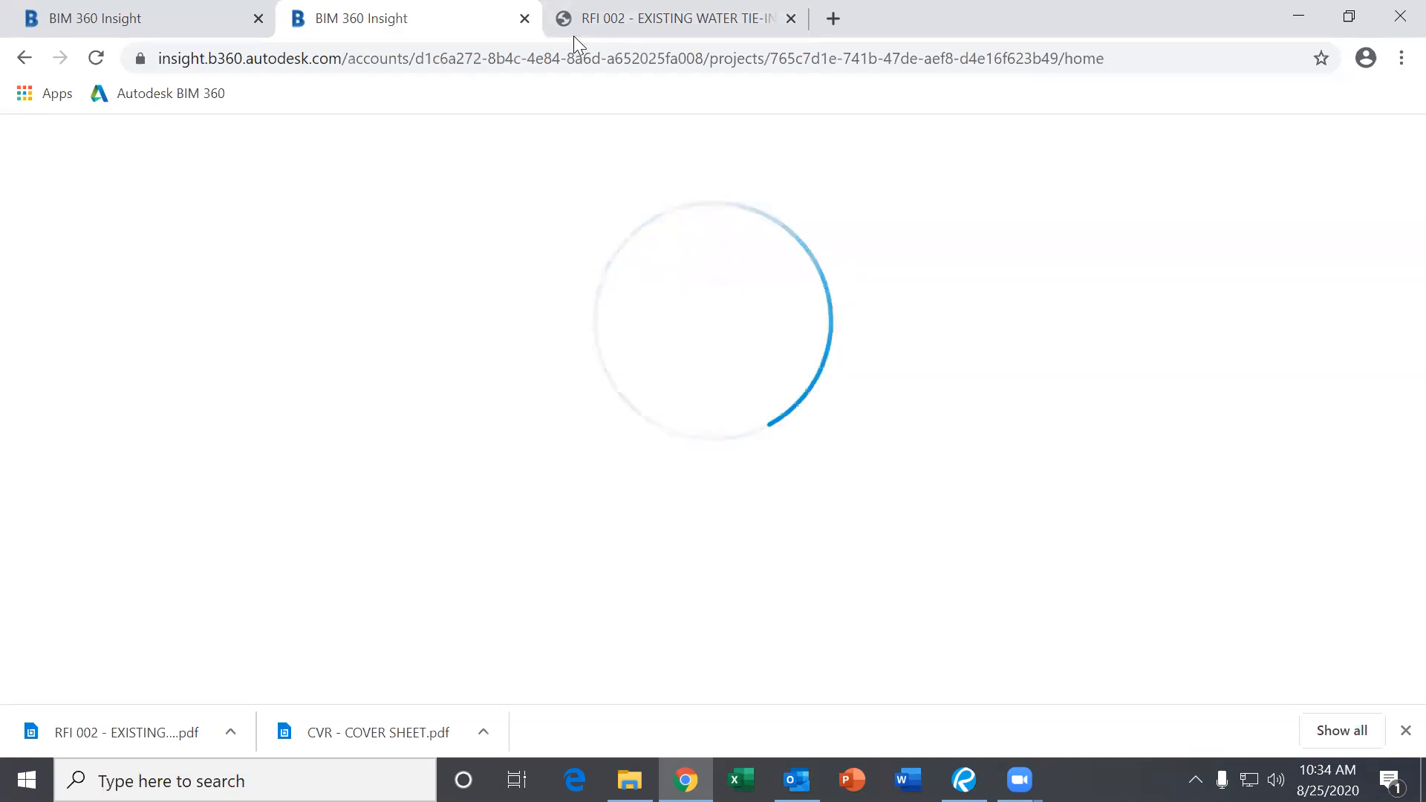
Go from Project Management to the Project Home dashboard.
left_click(24, 58)
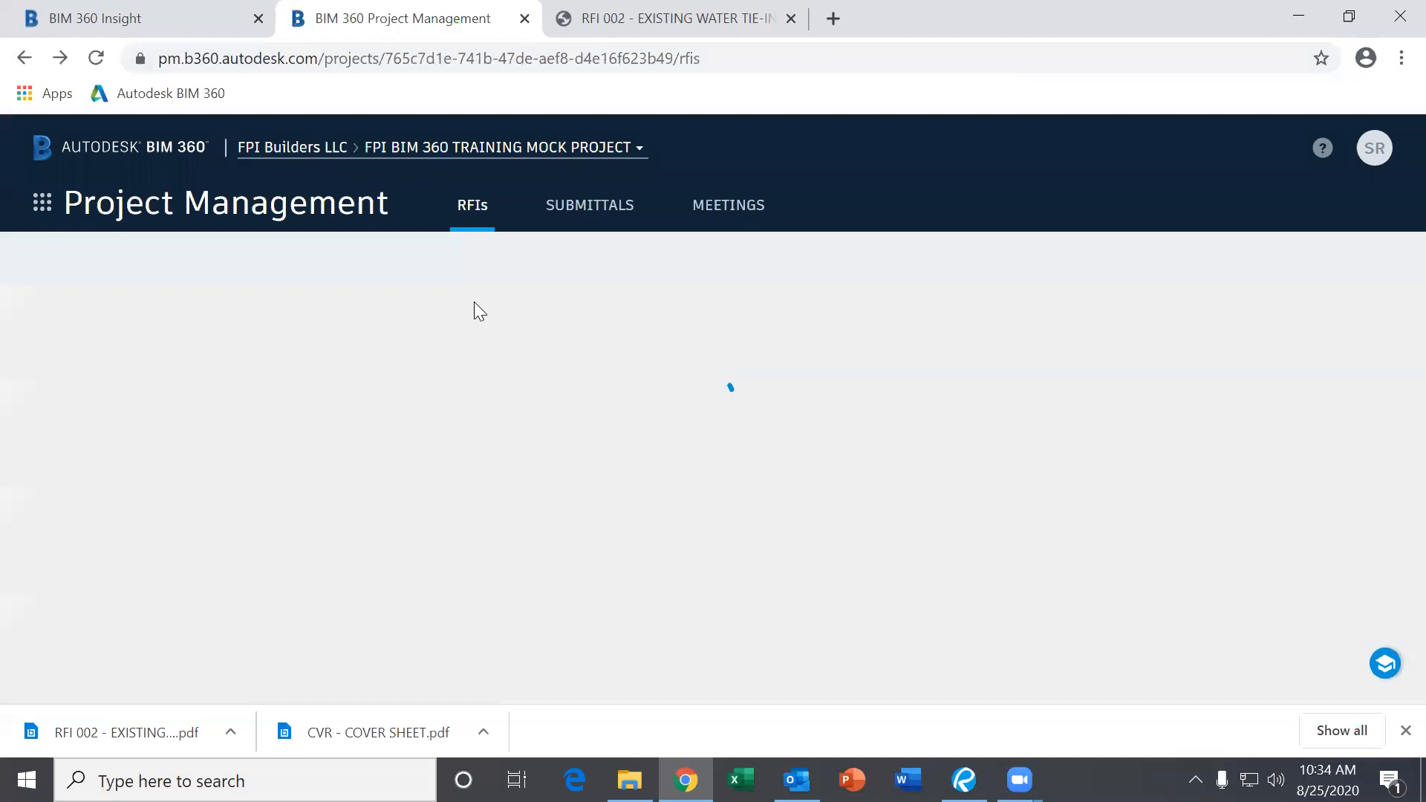
left_click(47, 213)
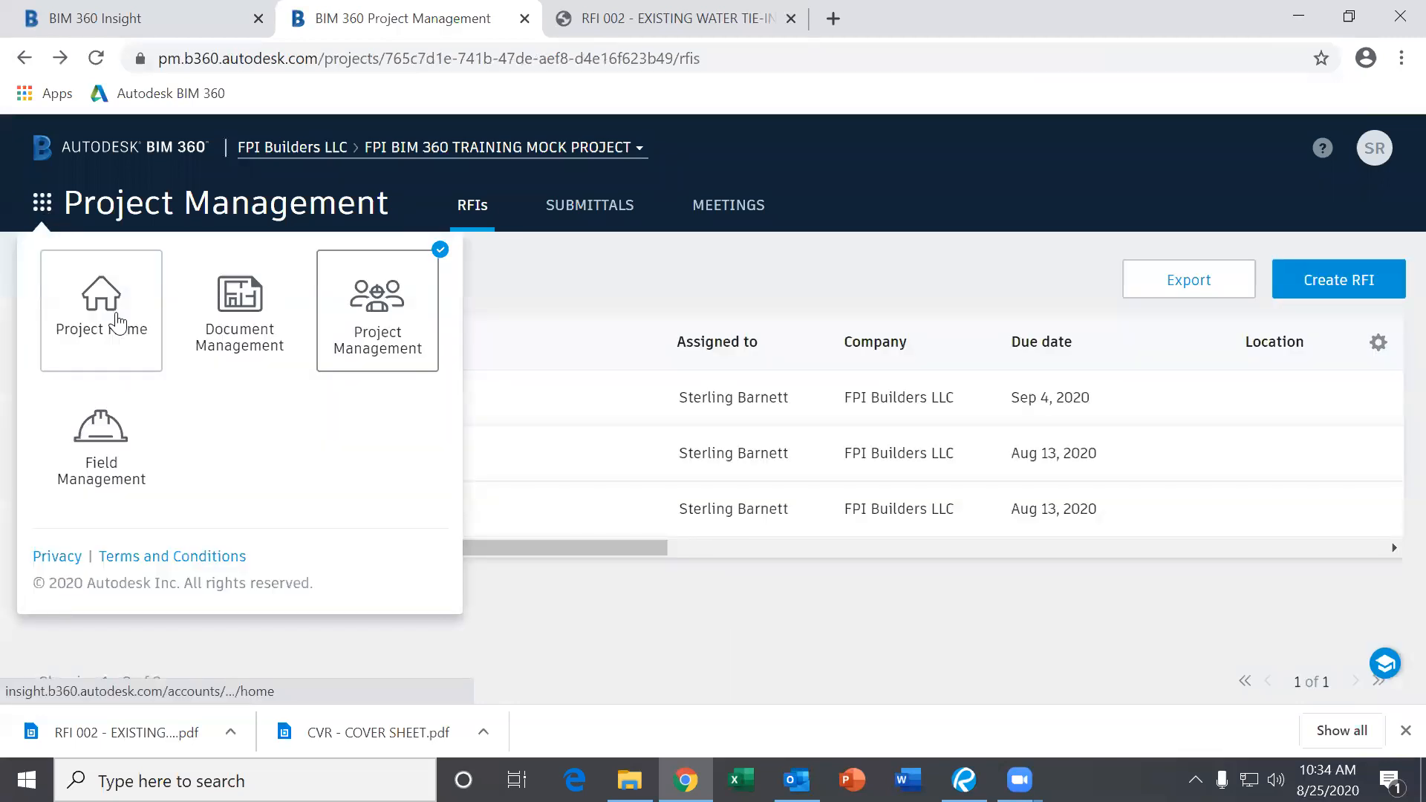
left_click(116, 312)
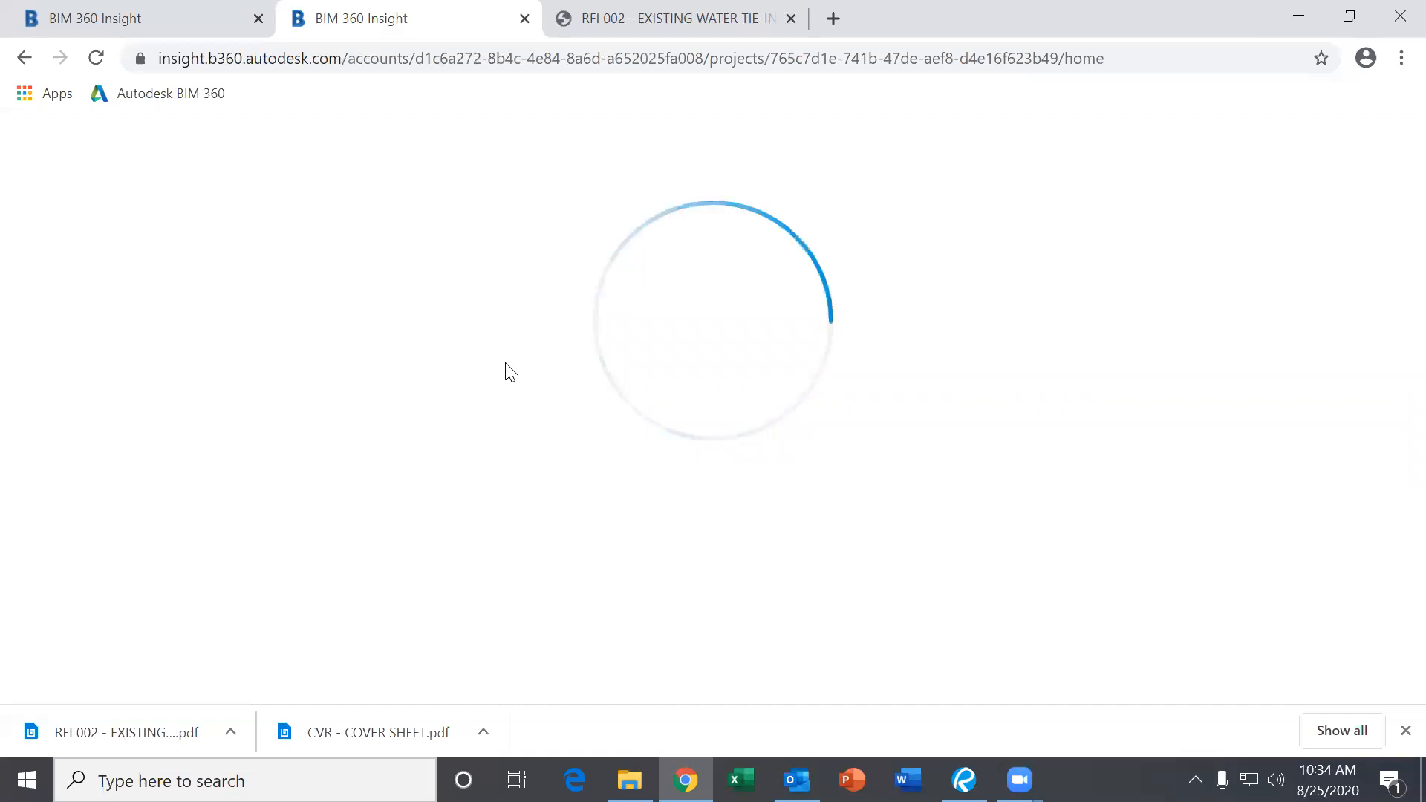
Switch the RFIs widget from My RFIs to Project RFIs.
scroll(817, 424, "down", 5)
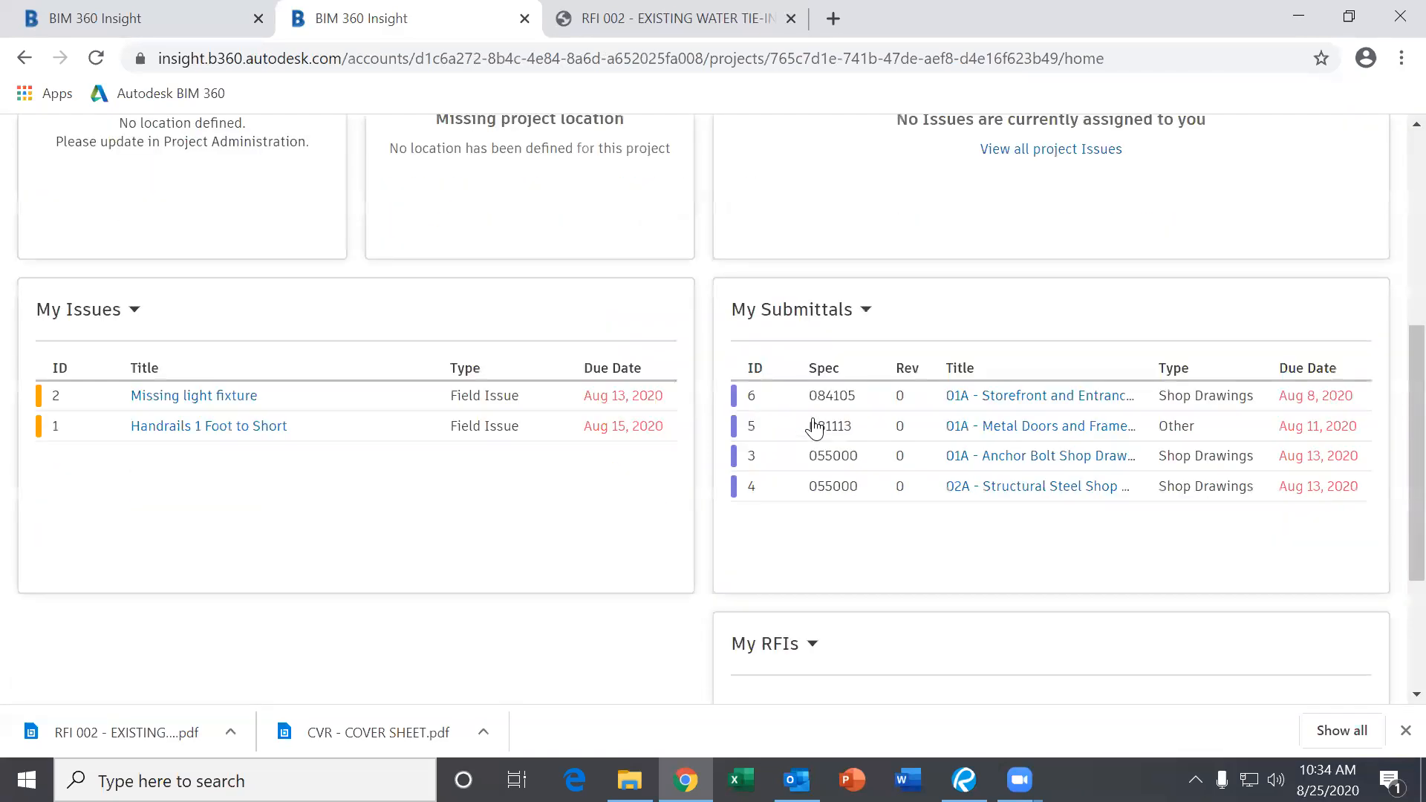
scroll(549, 484, "down", 3)
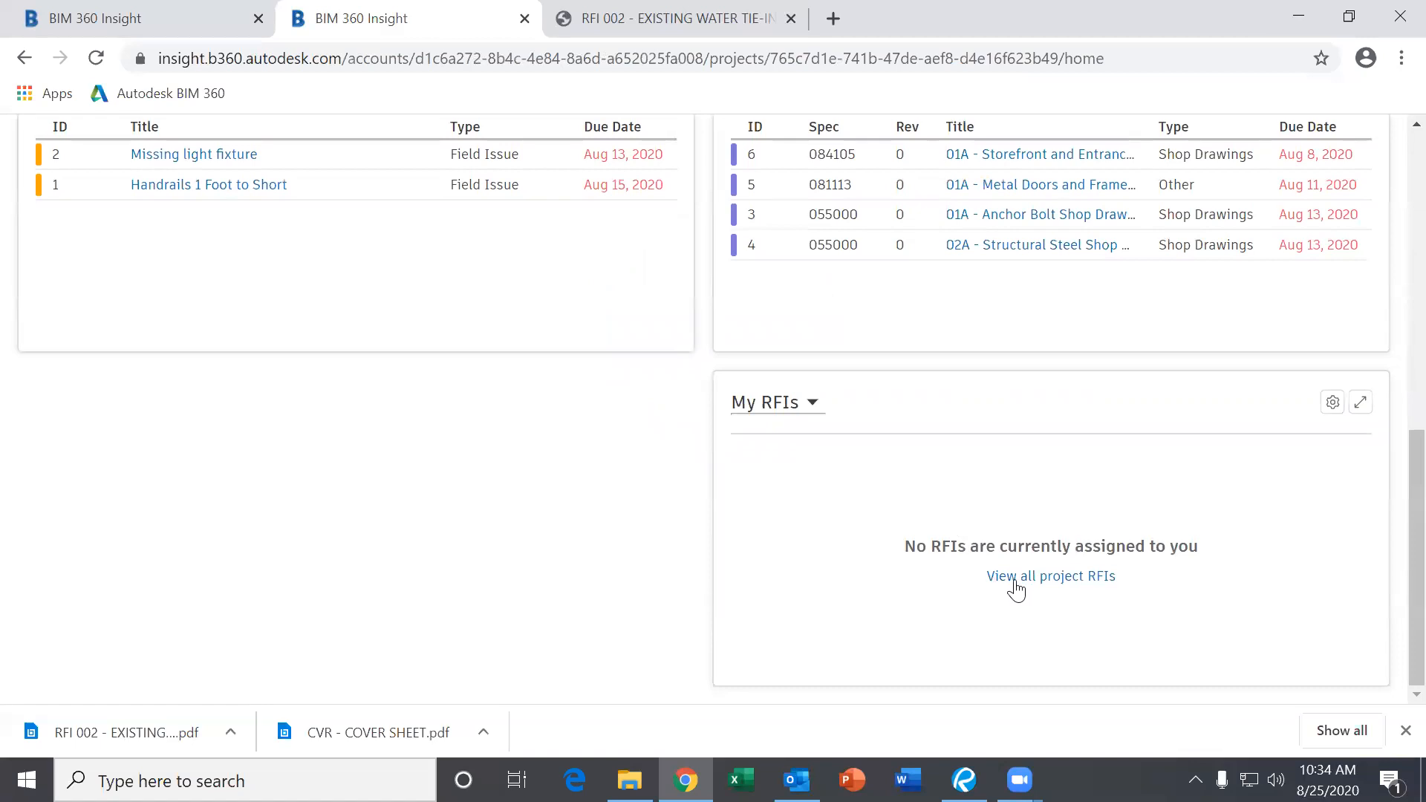
left_click(790, 414)
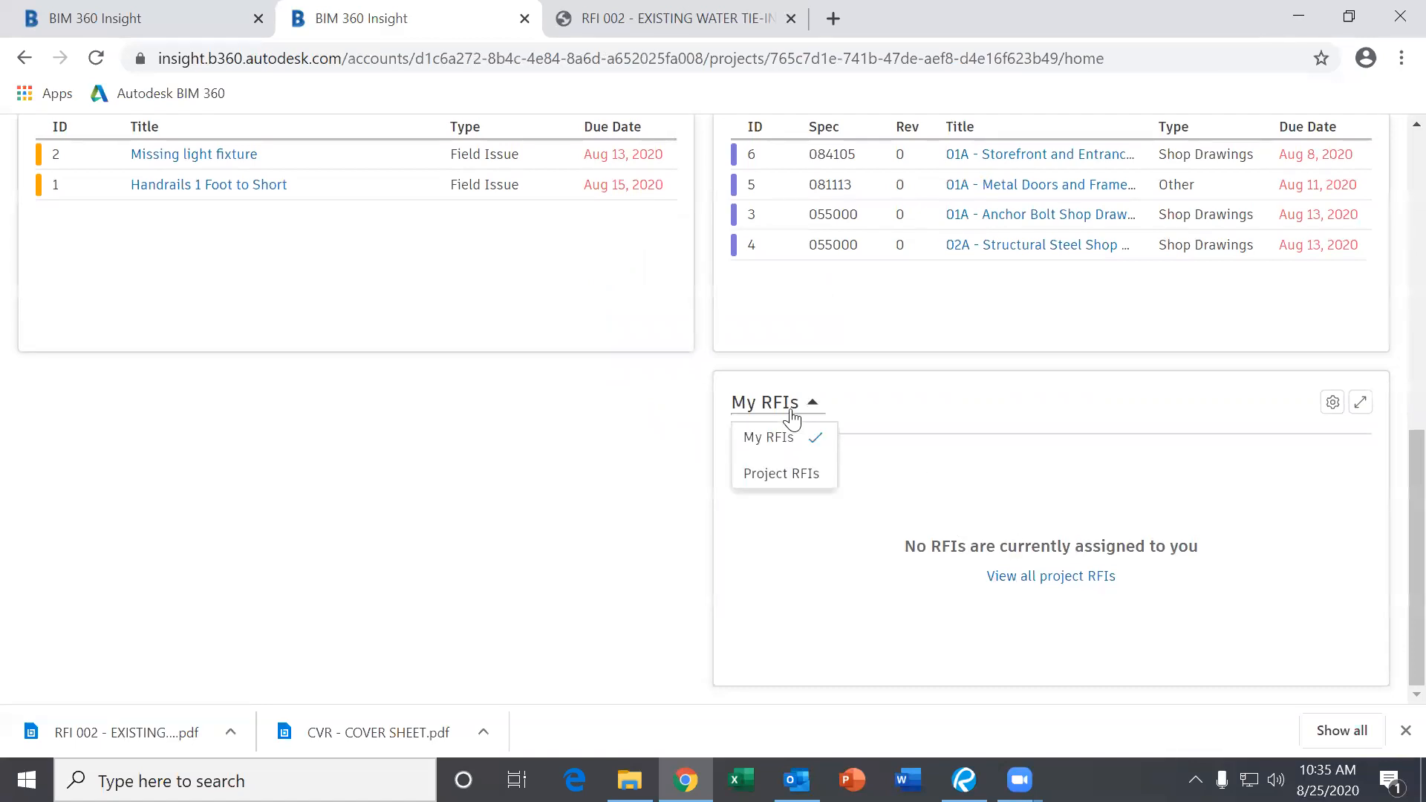
left_click(785, 478)
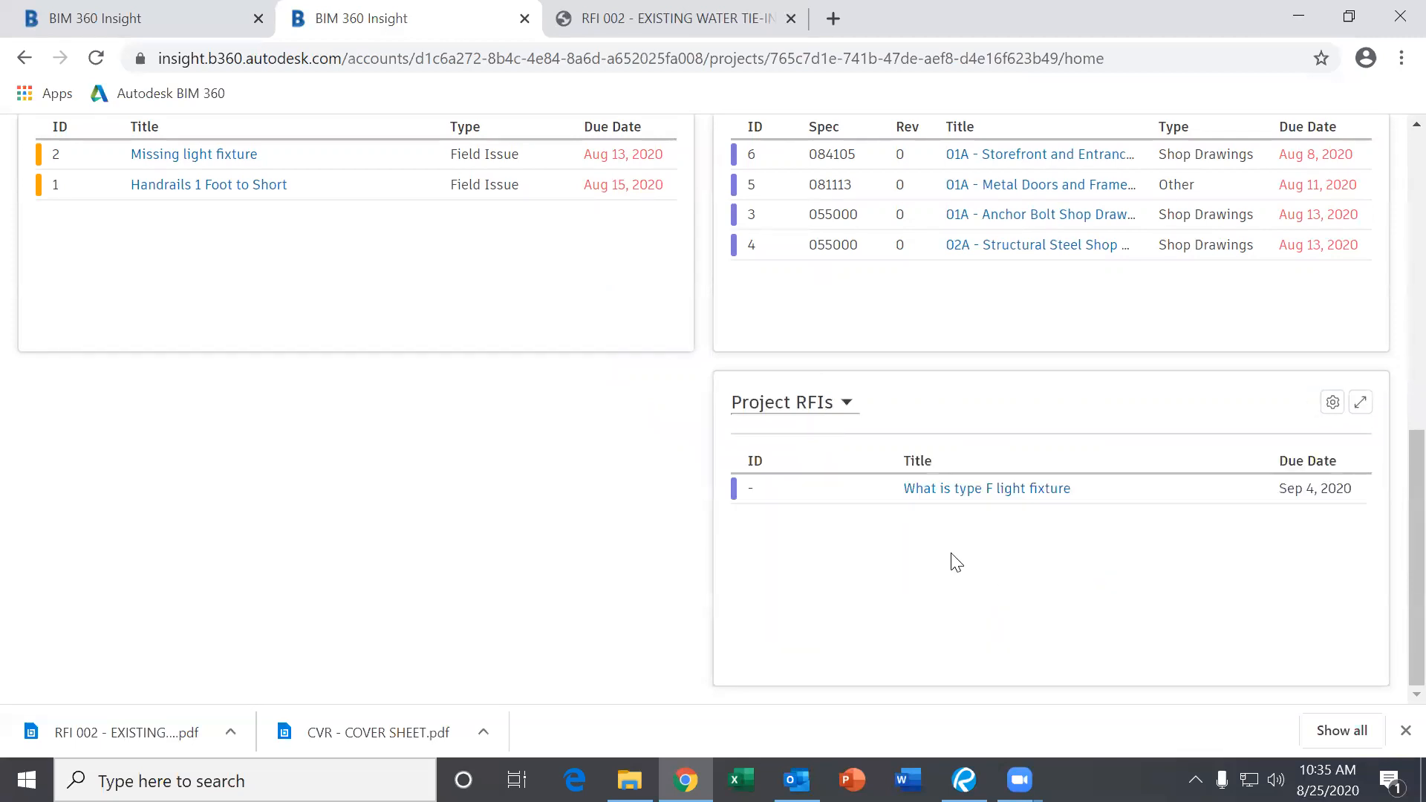
Check the Project RFIs widget for the new light fixture RFI, then return to Project Management.
scroll(956, 563, "up", 6)
scroll(920, 566, "down", 5)
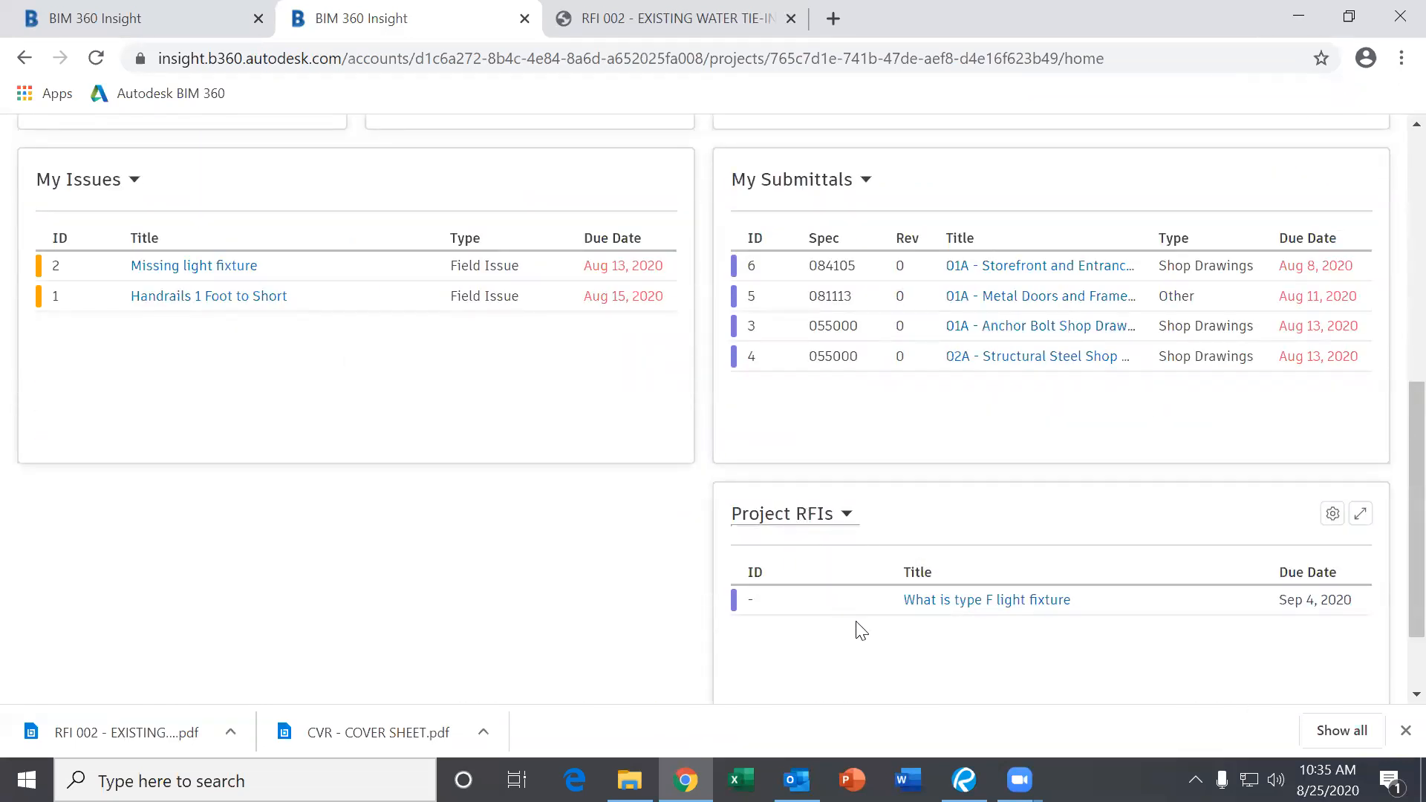
scroll(854, 620, "down", 1)
scroll(854, 615, "up", 3)
scroll(857, 609, "down", 2)
mouse_move(735, 617)
scroll(956, 677, "up", 2)
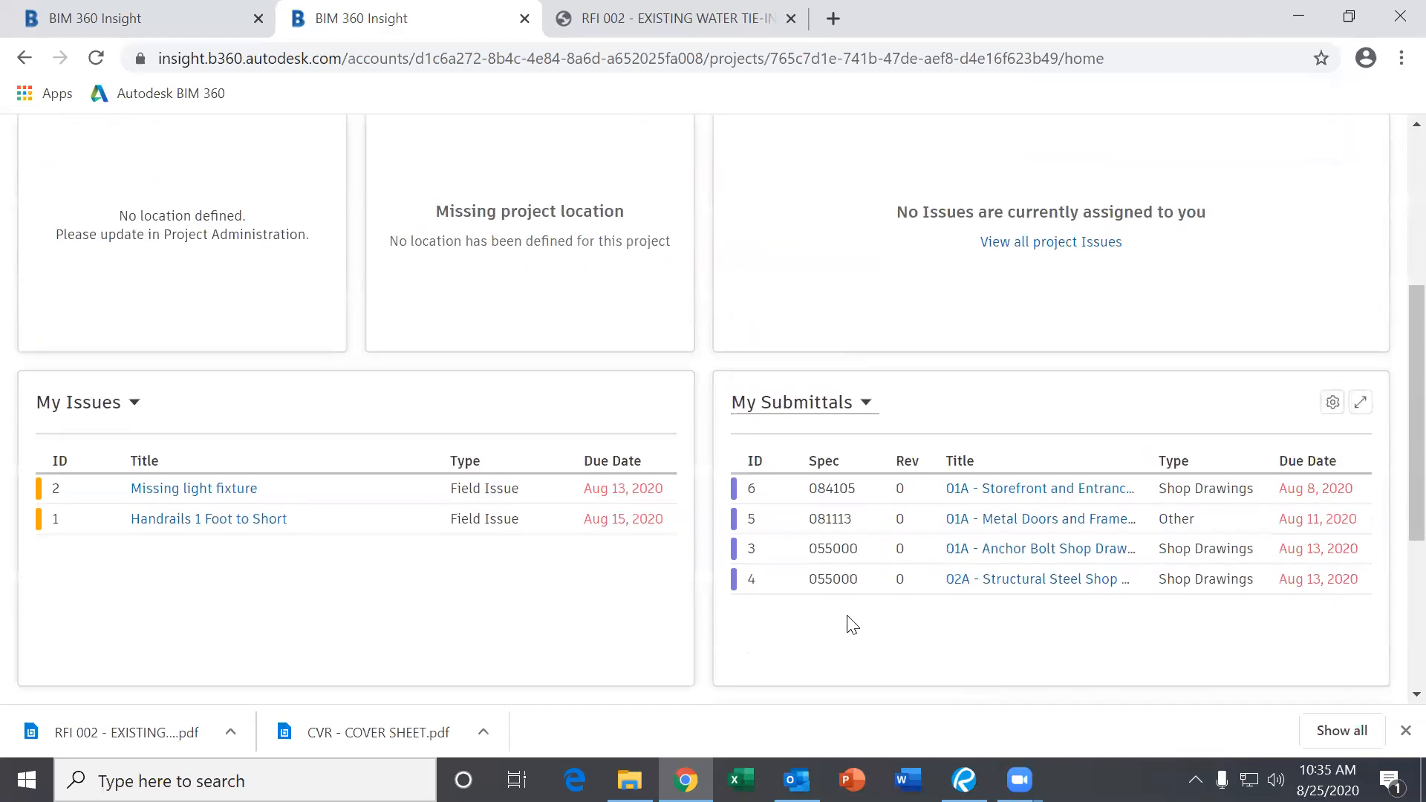
scroll(688, 614, "down", 4)
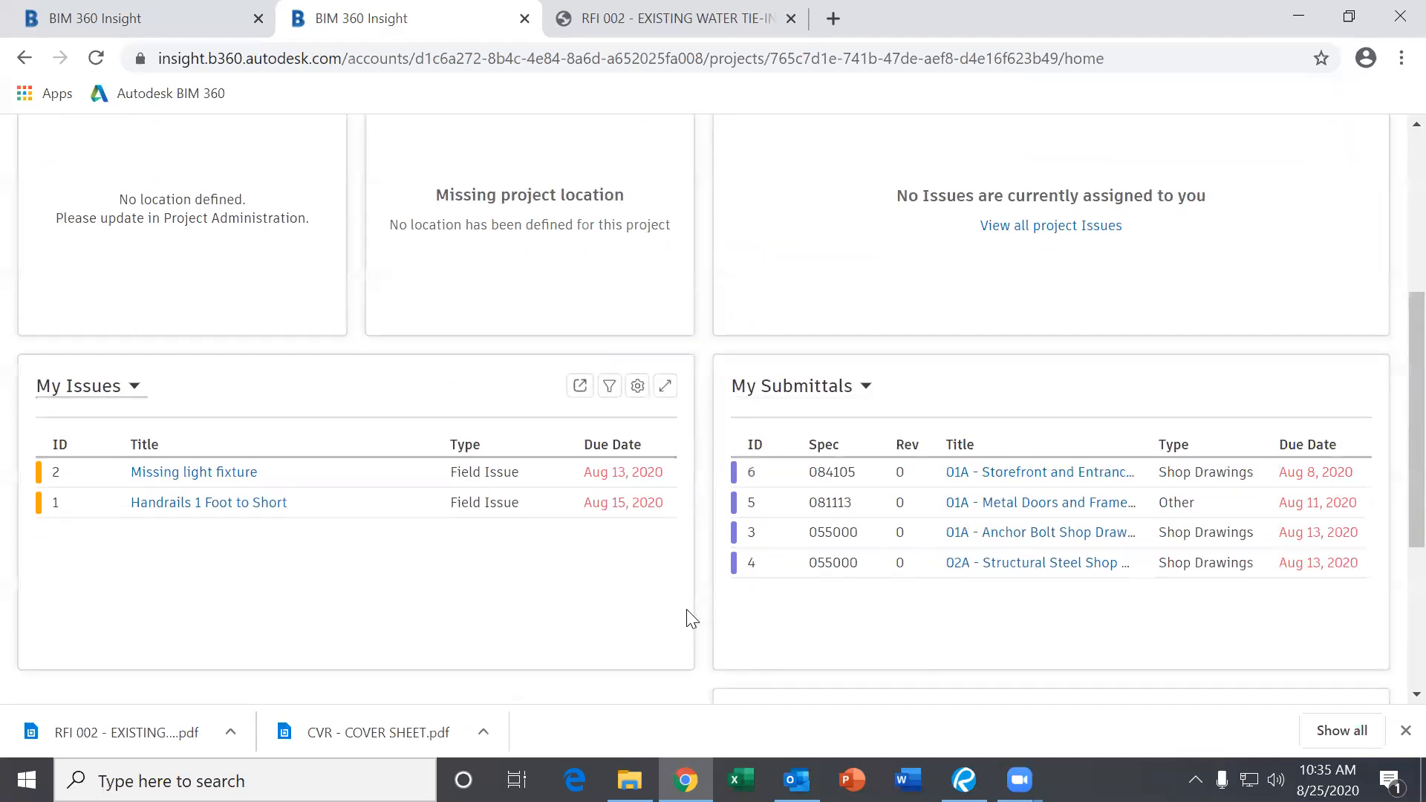
scroll(705, 549, "up", 4)
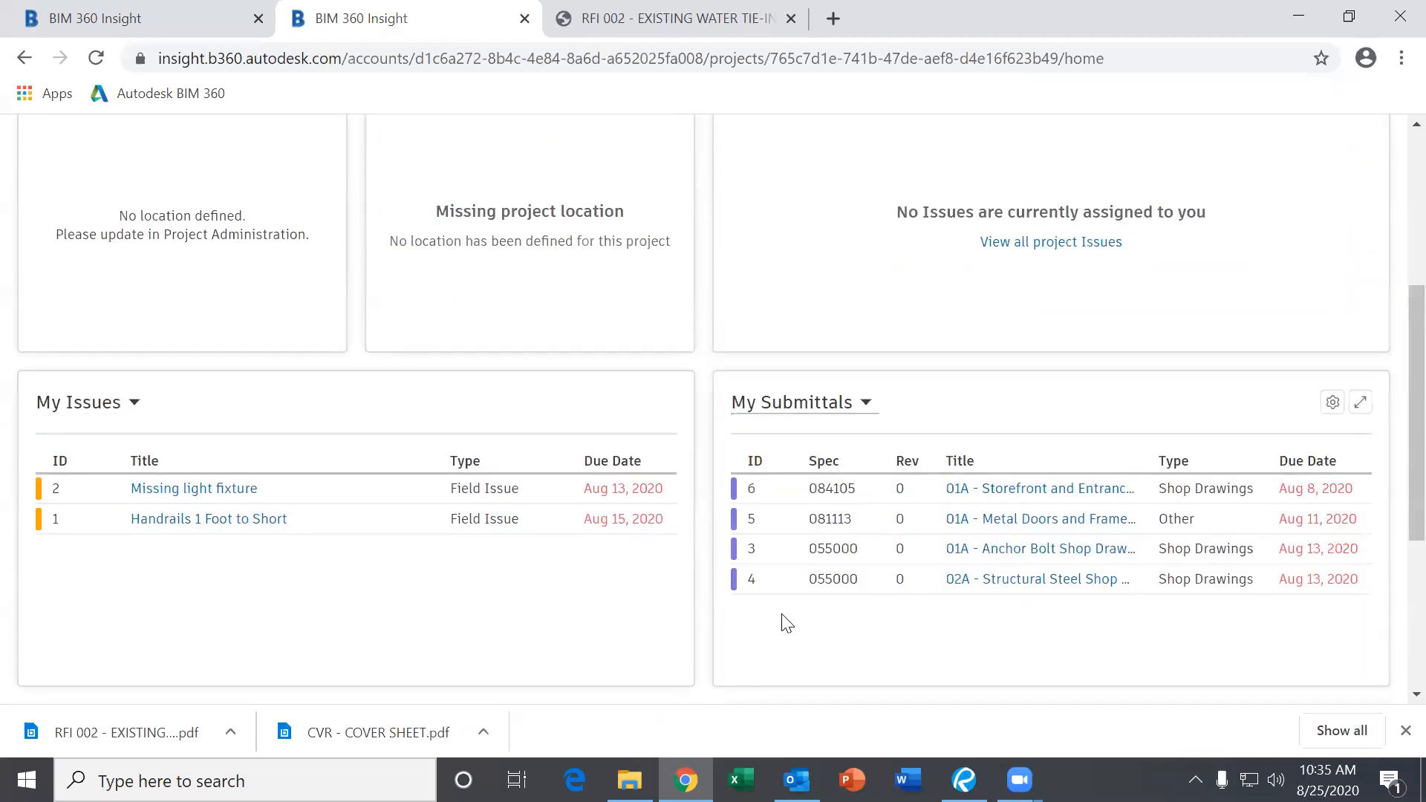
scroll(713, 615, "down", 4)
scroll(631, 594, "up", 6)
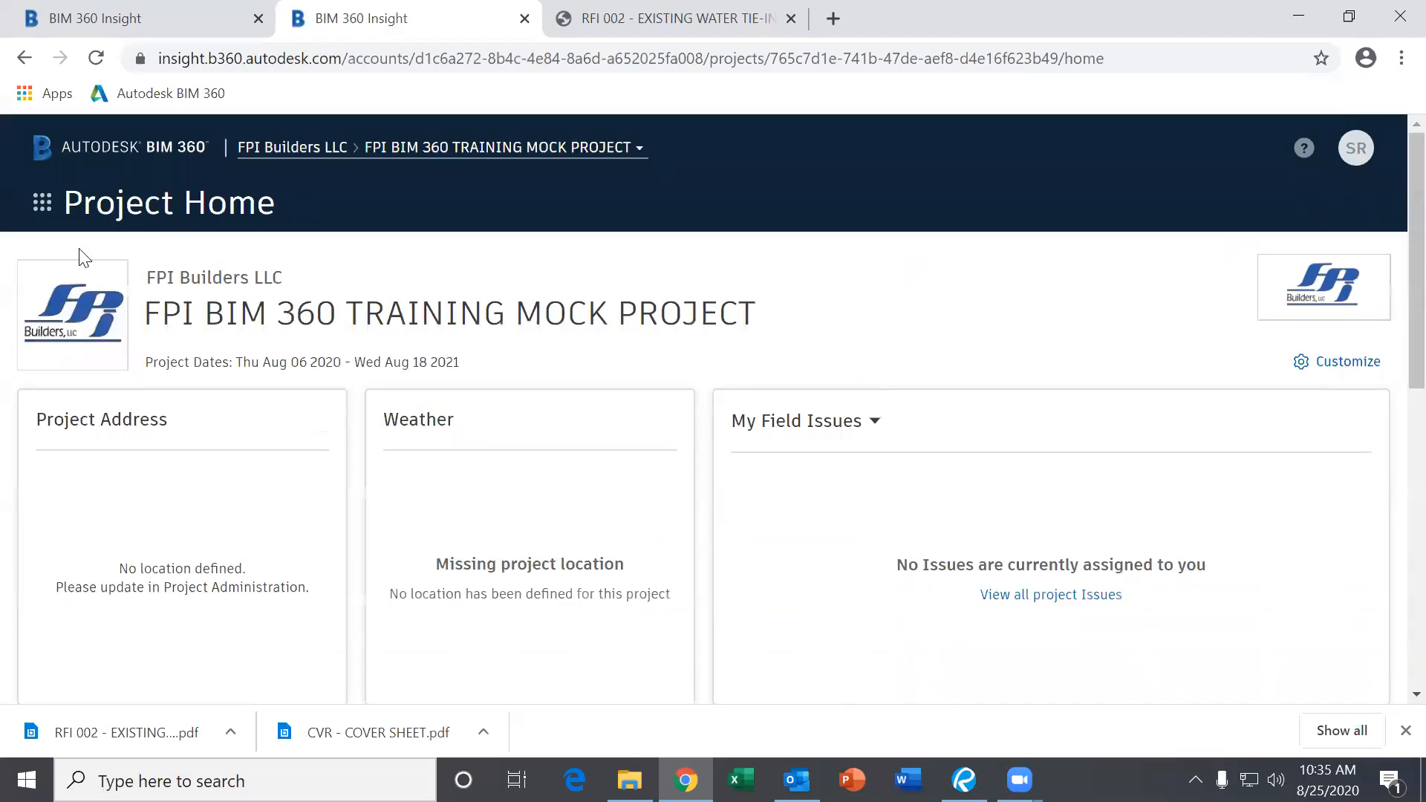
left_click(42, 203)
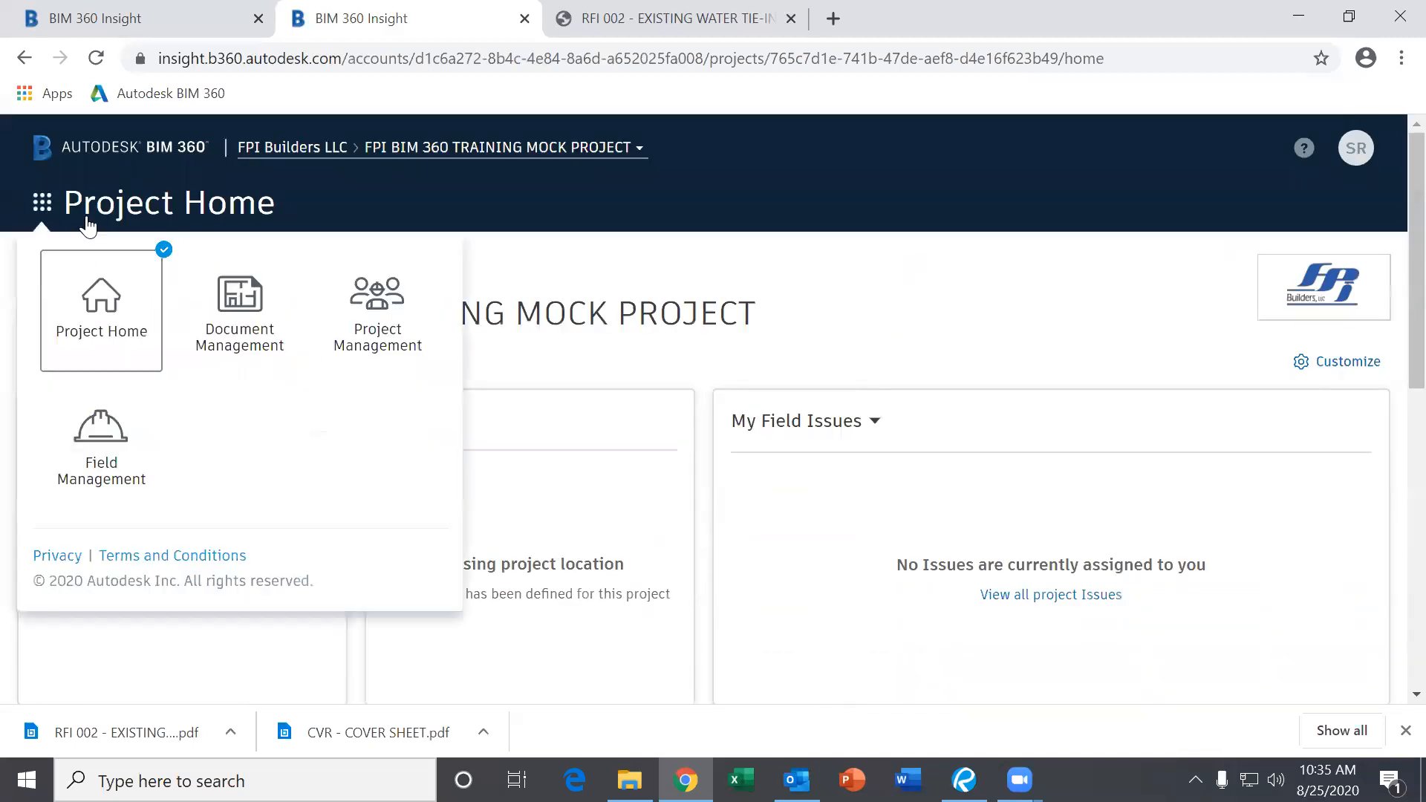
left_click(363, 327)
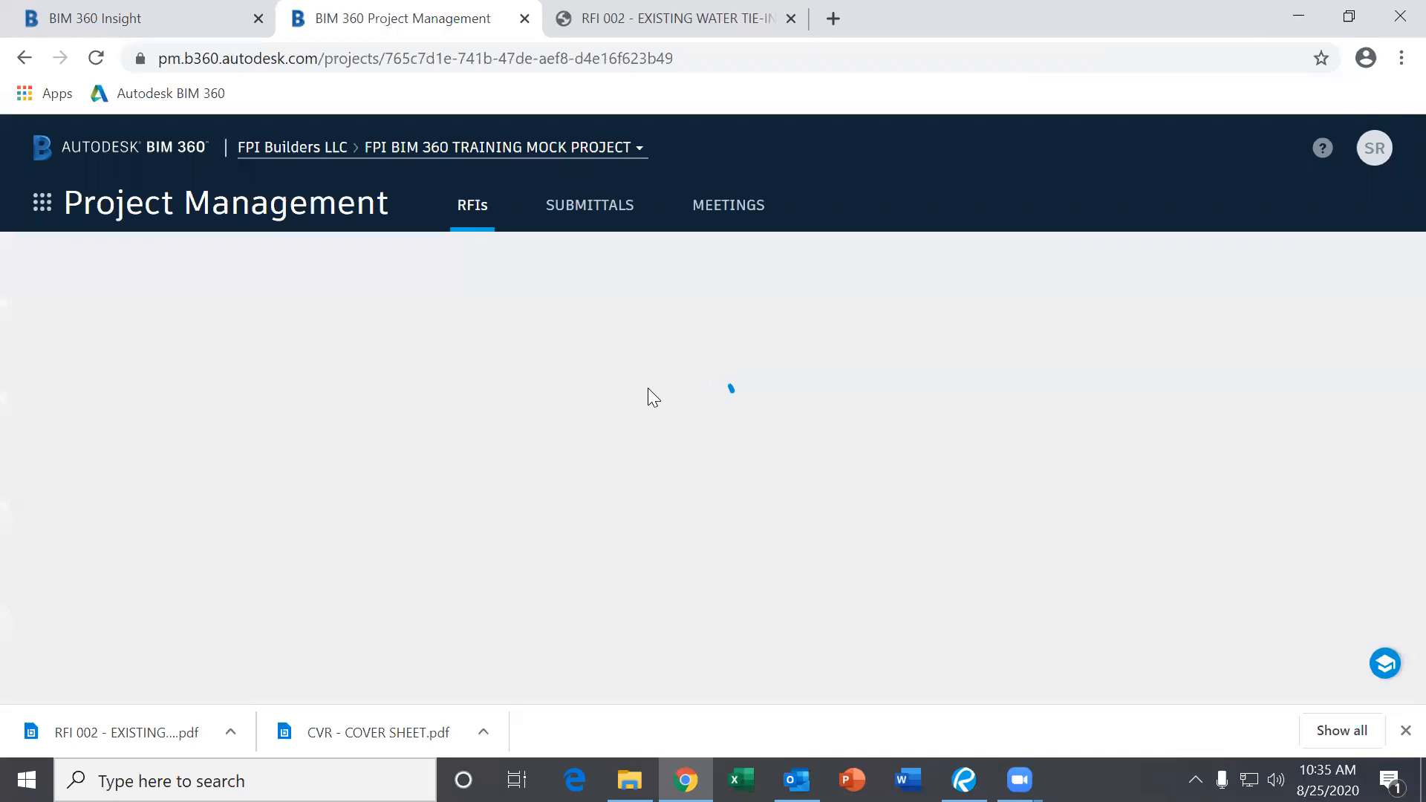
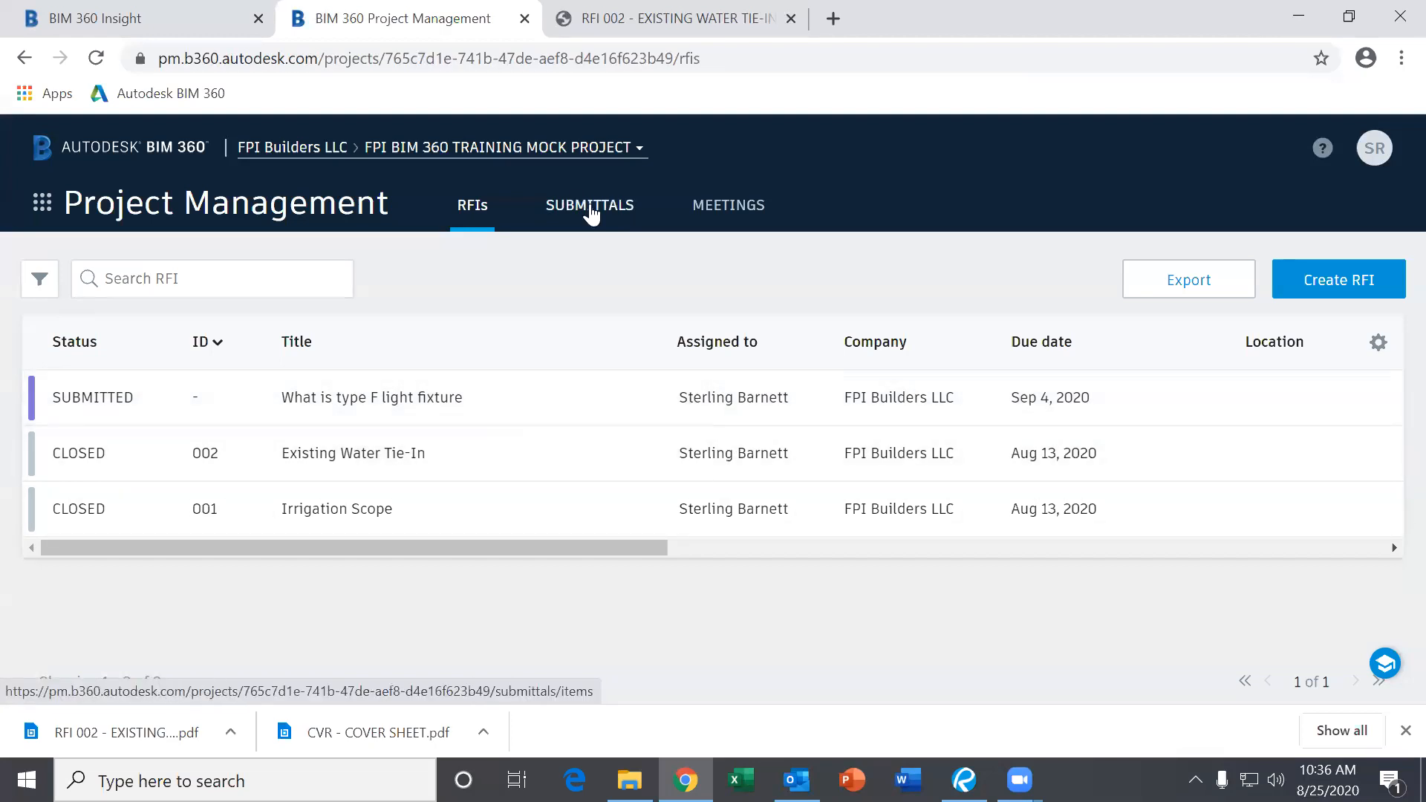
Show the Submittals item list and review its six items: four Required, two Closed.
left_click(591, 212)
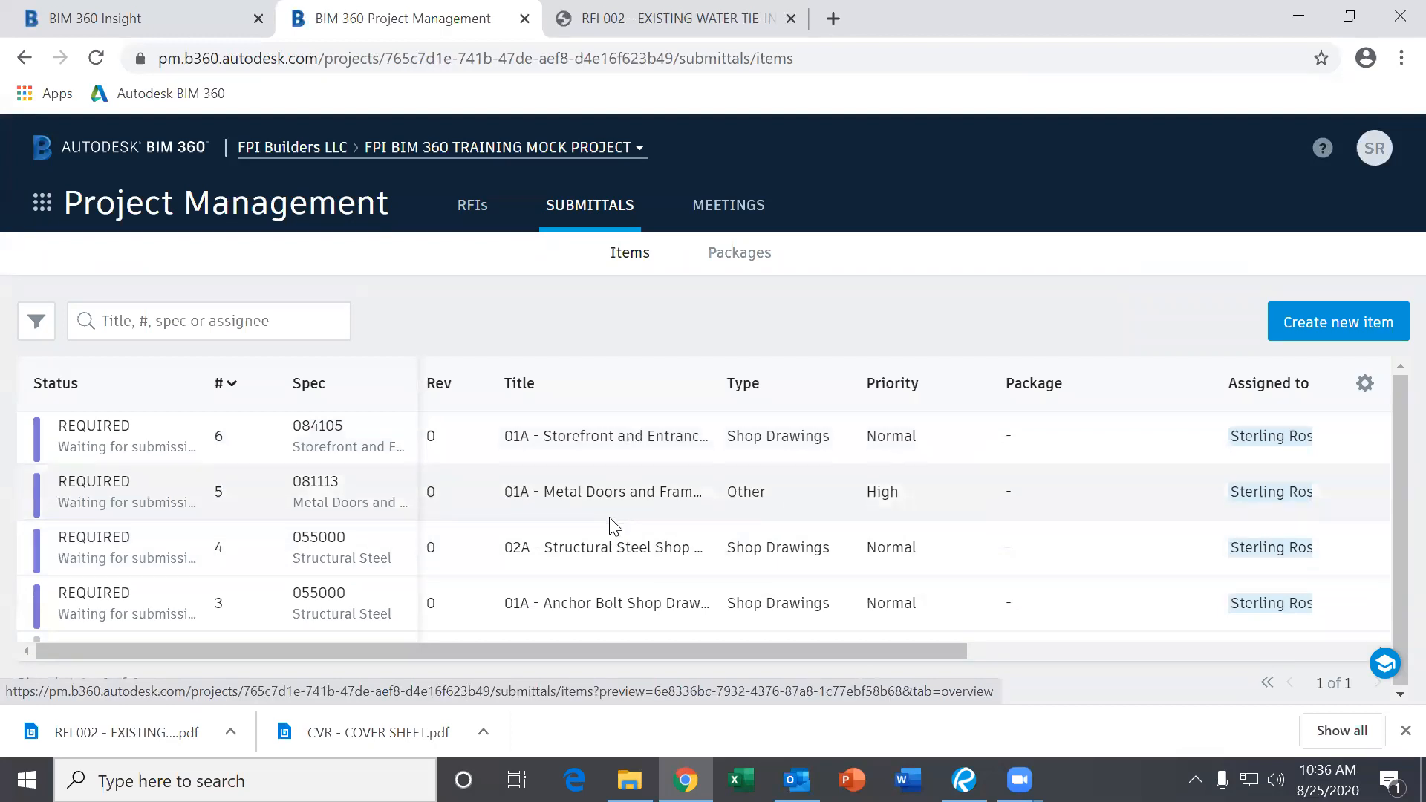
scroll(608, 523, "down", 2)
scroll(349, 584, "up", 2)
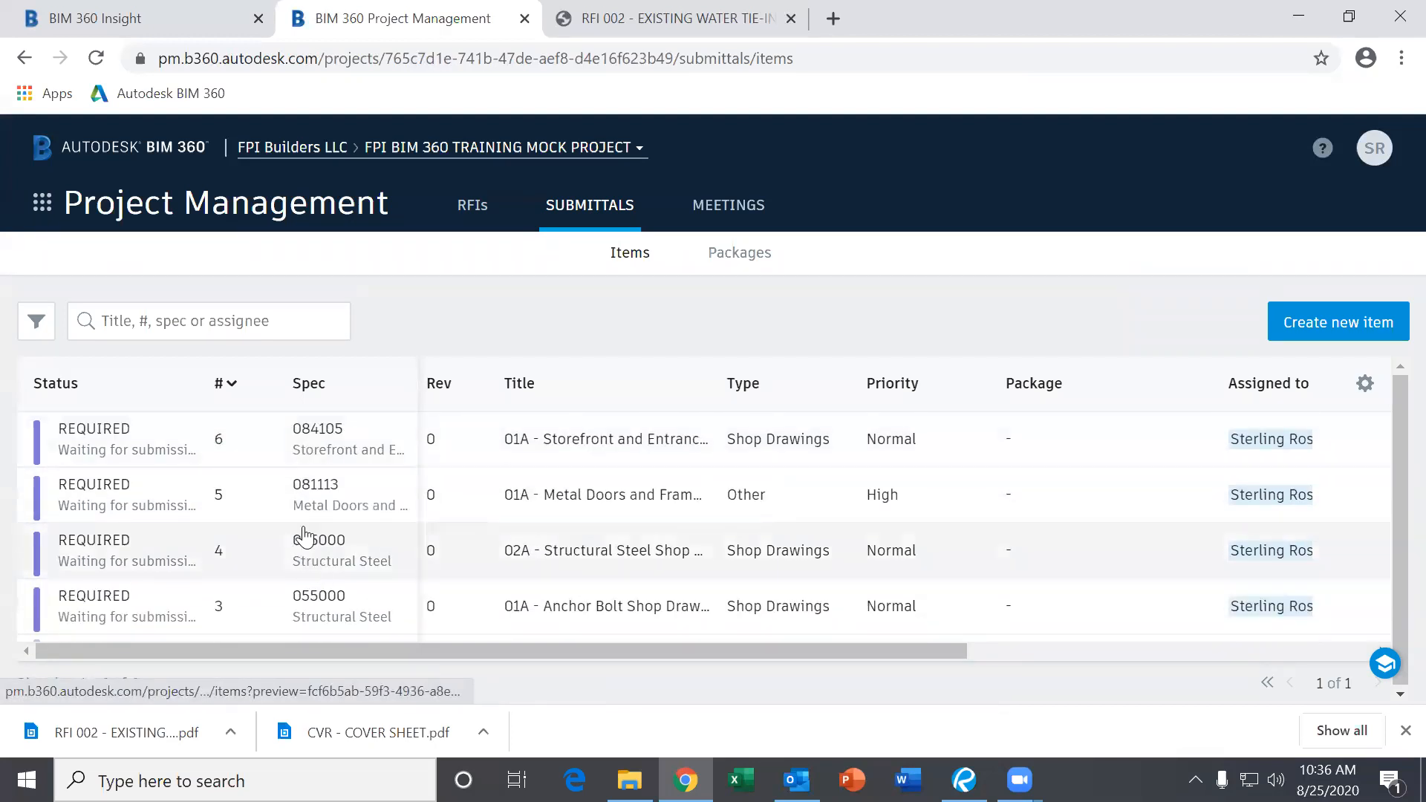
scroll(288, 481, "down", 2)
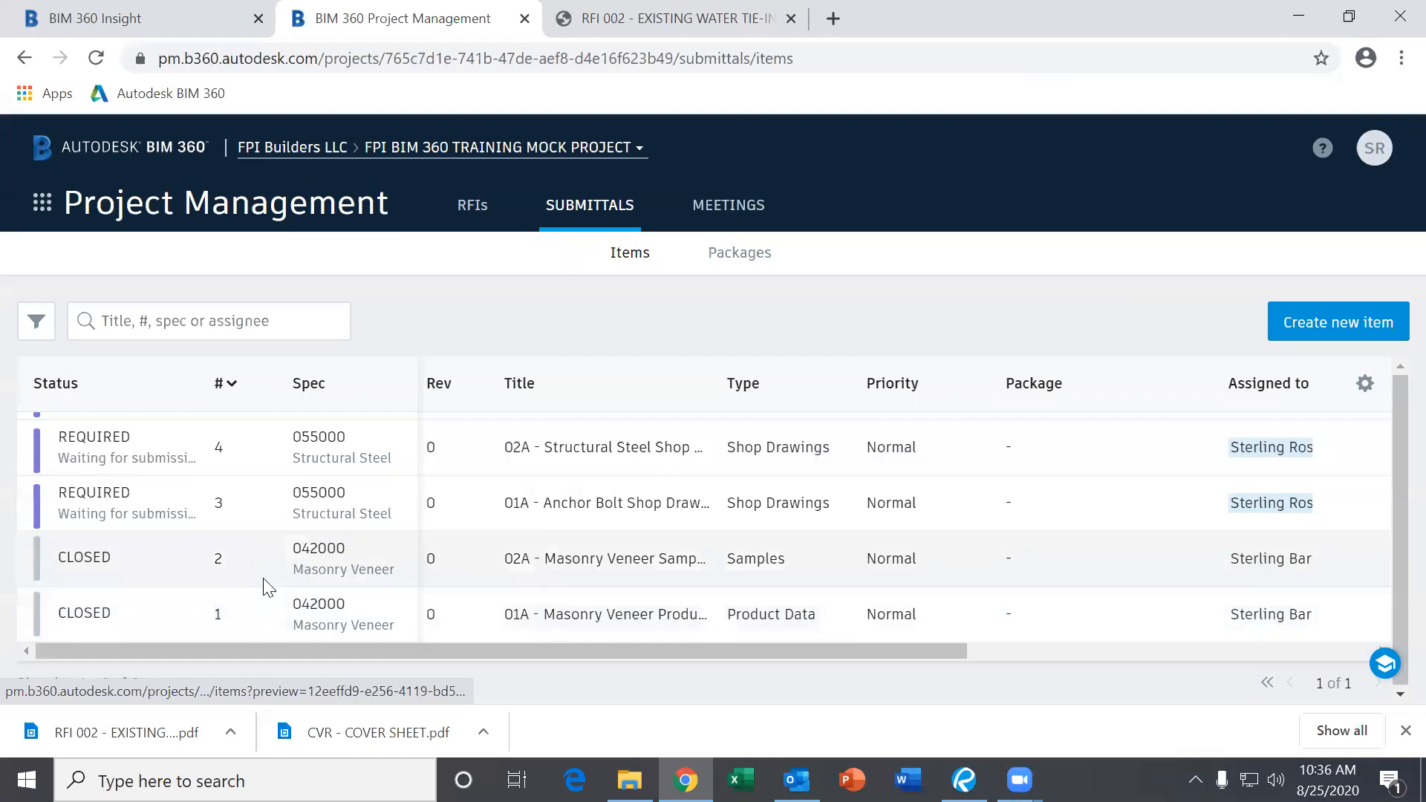
scroll(272, 583, "up", 2)
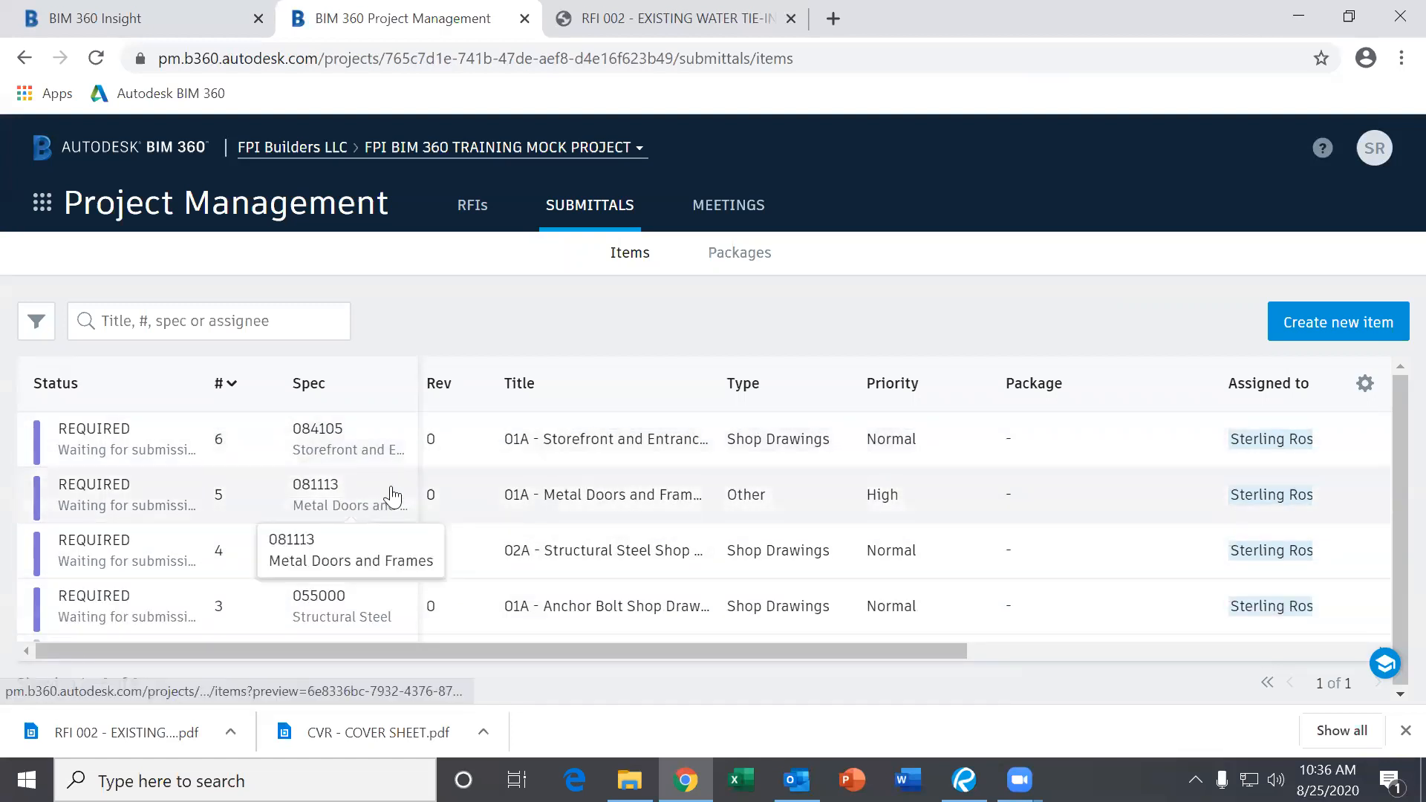
scroll(453, 561, "down", 2)
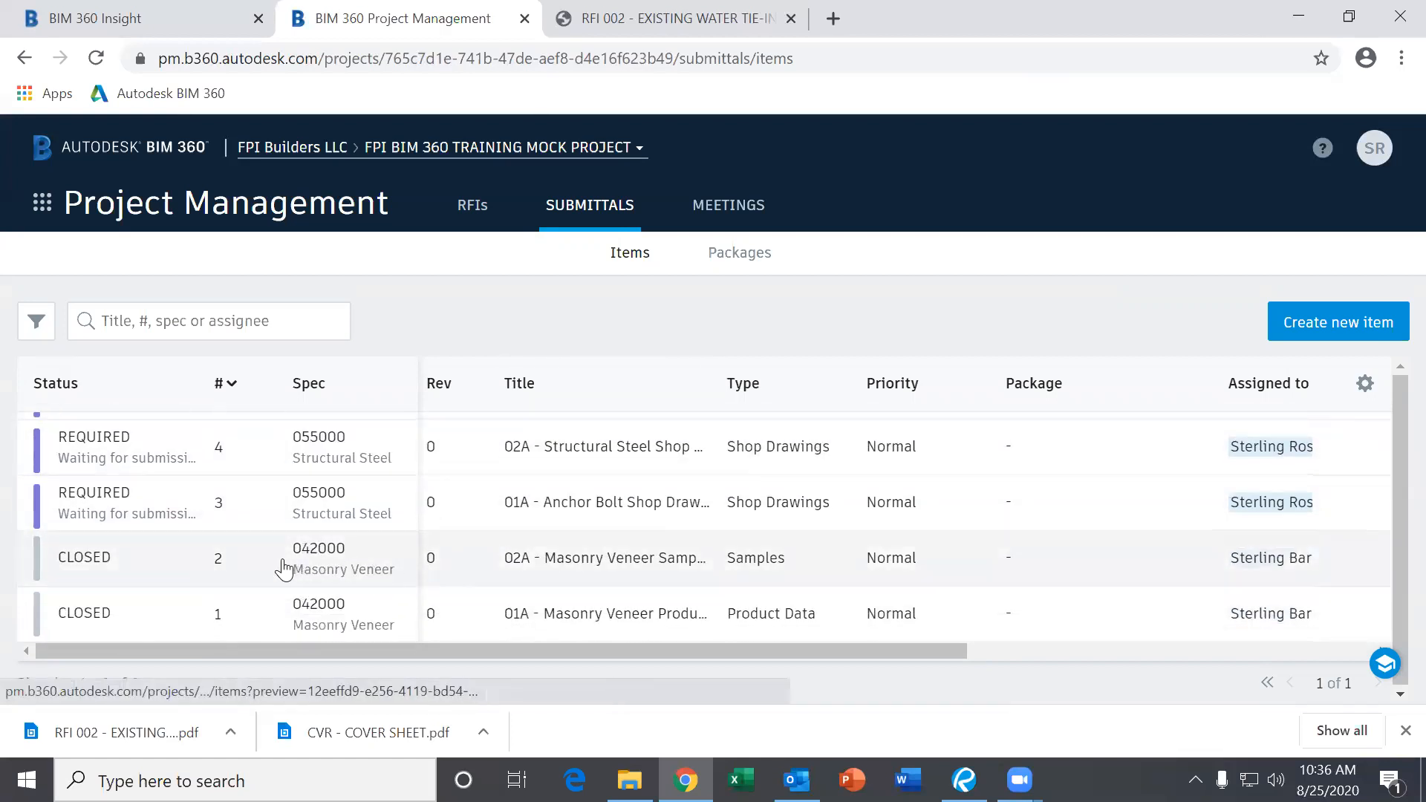
scroll(164, 532, "up", 2)
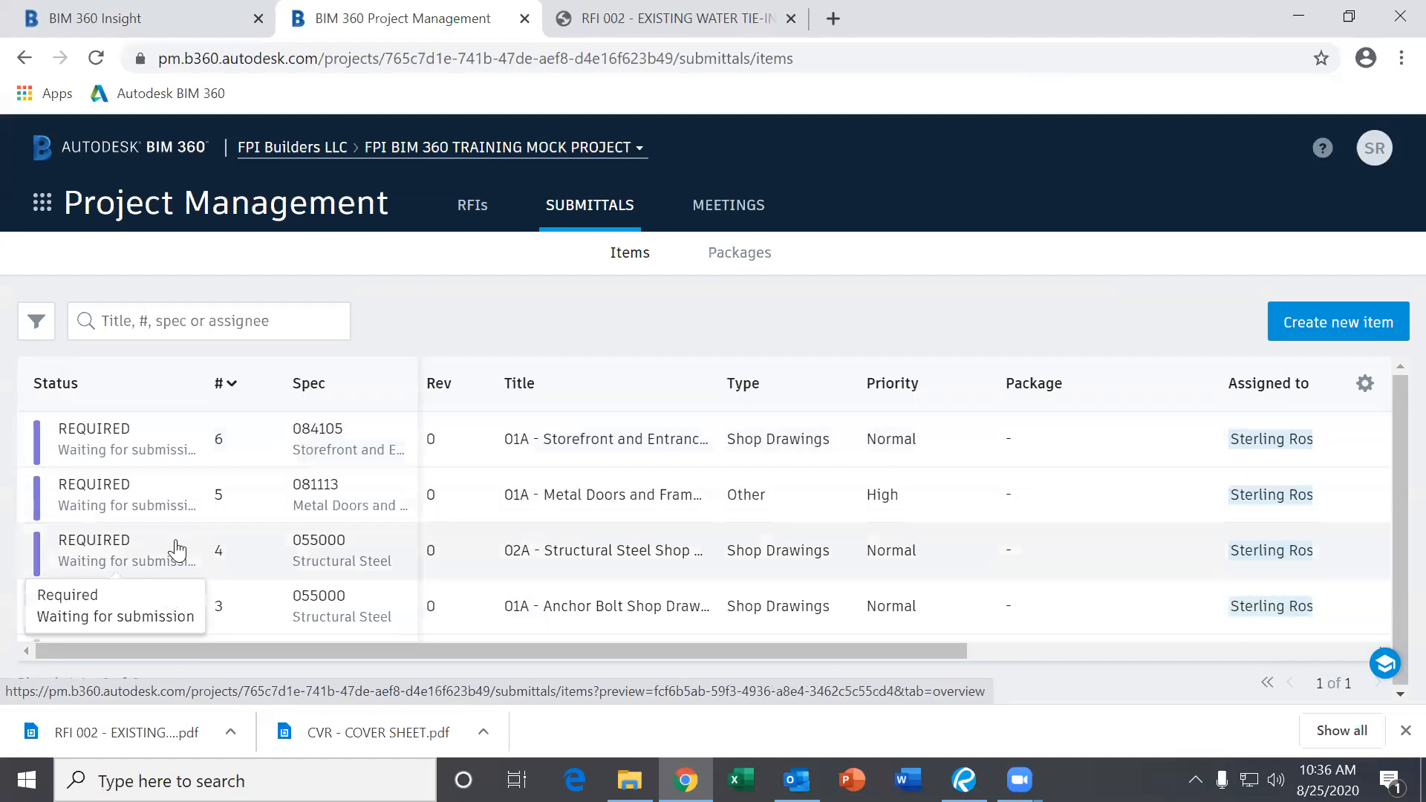
scroll(182, 554, "down", 2)
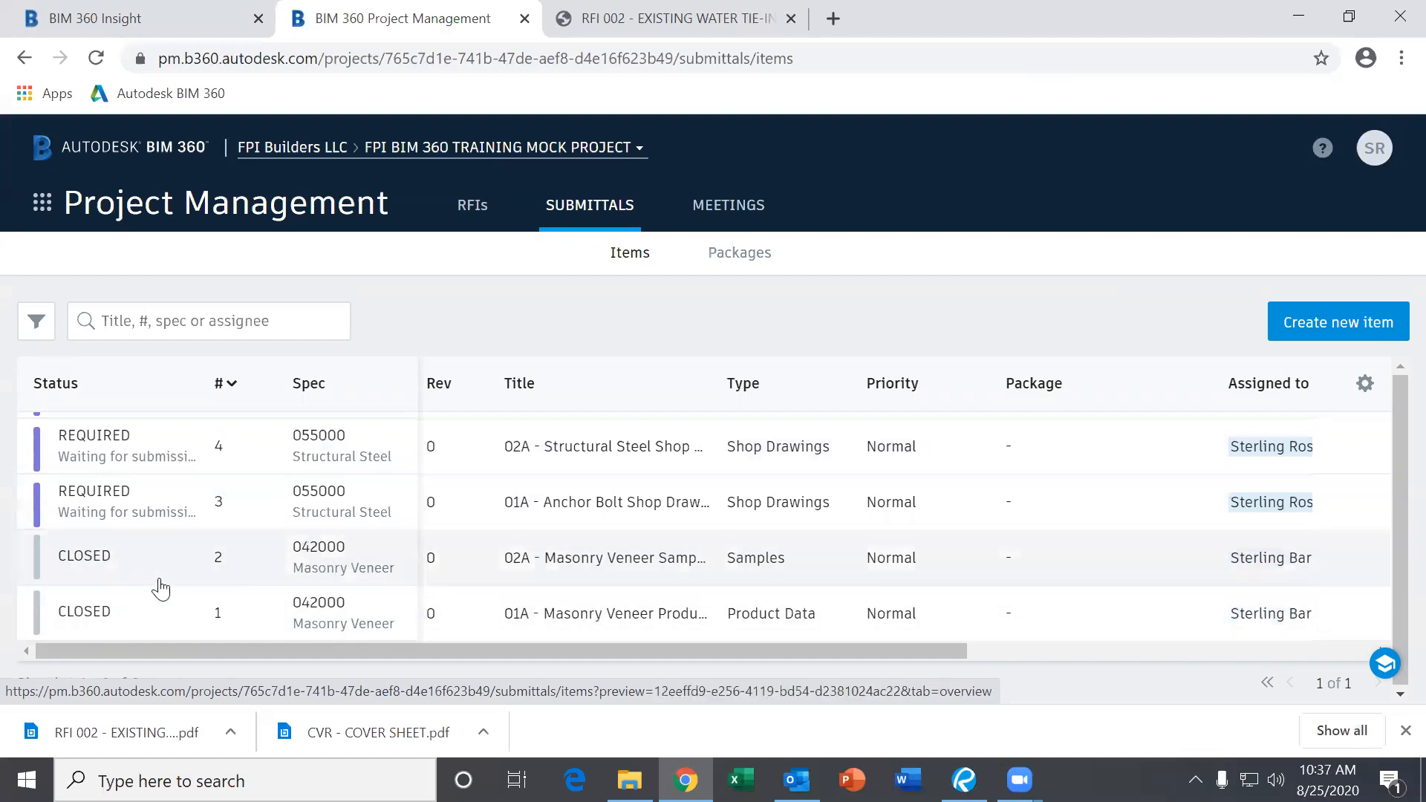
Open closed submittal #2-042000 Masonry Veneer Samples and review its Approved official response.
left_click(366, 583)
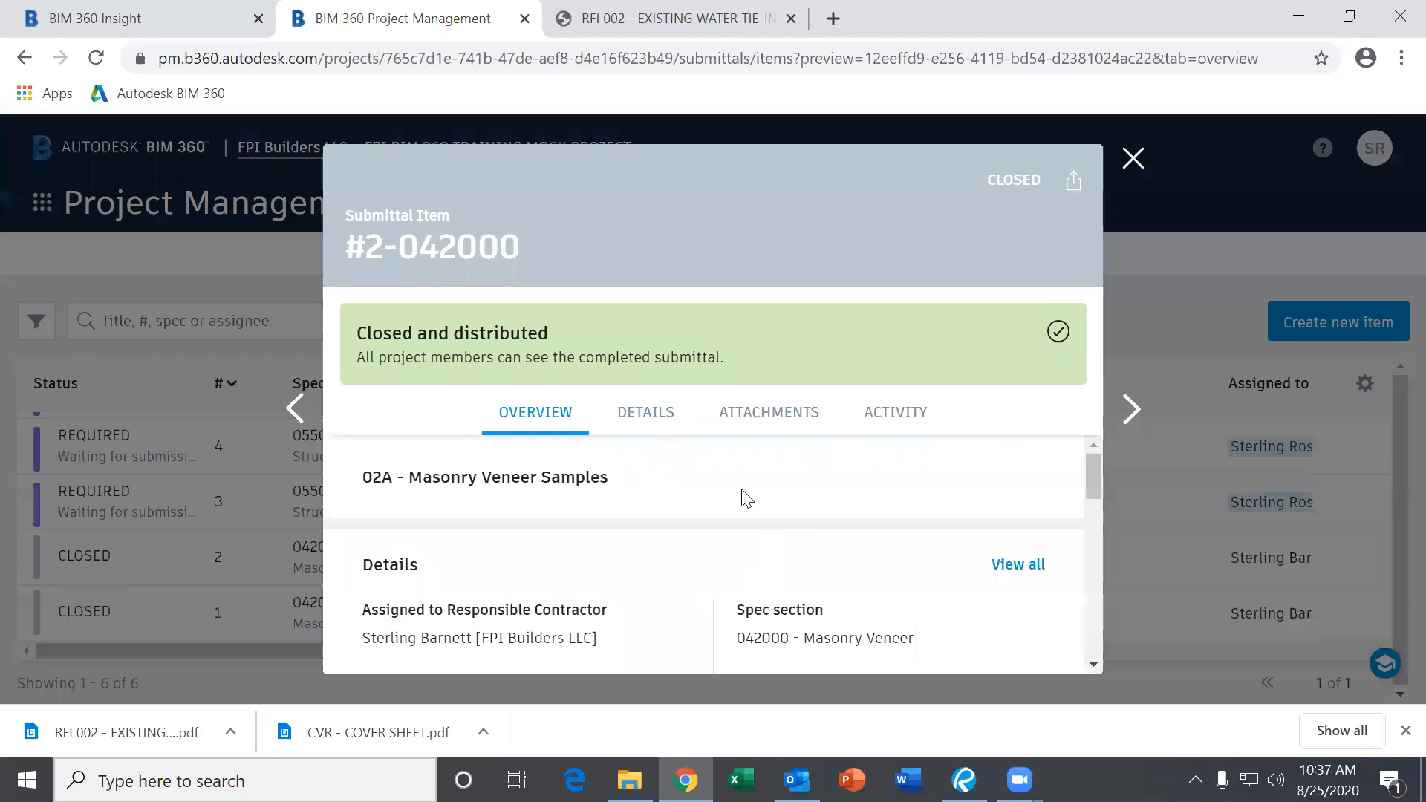
scroll(720, 561, "down", 10)
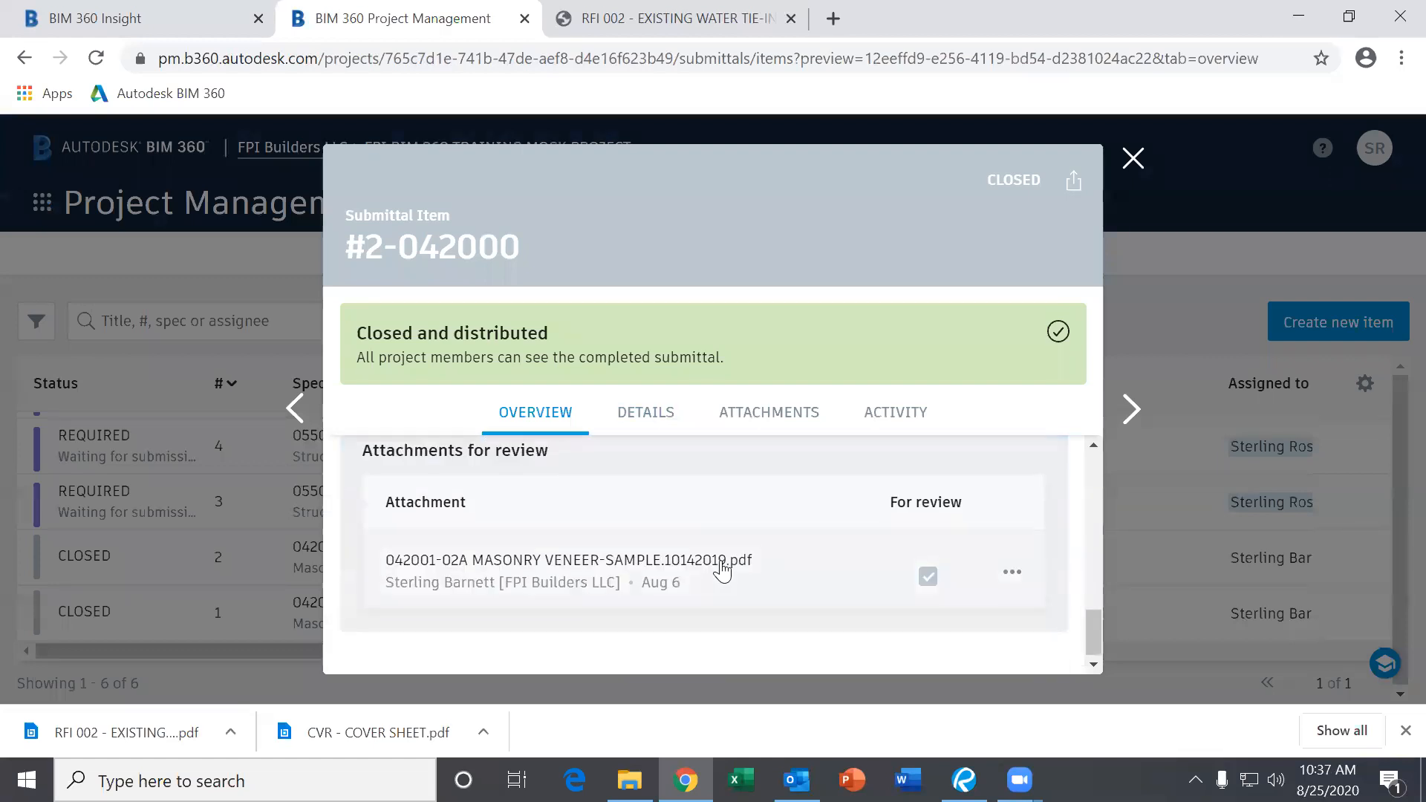
scroll(720, 561, "up", 10)
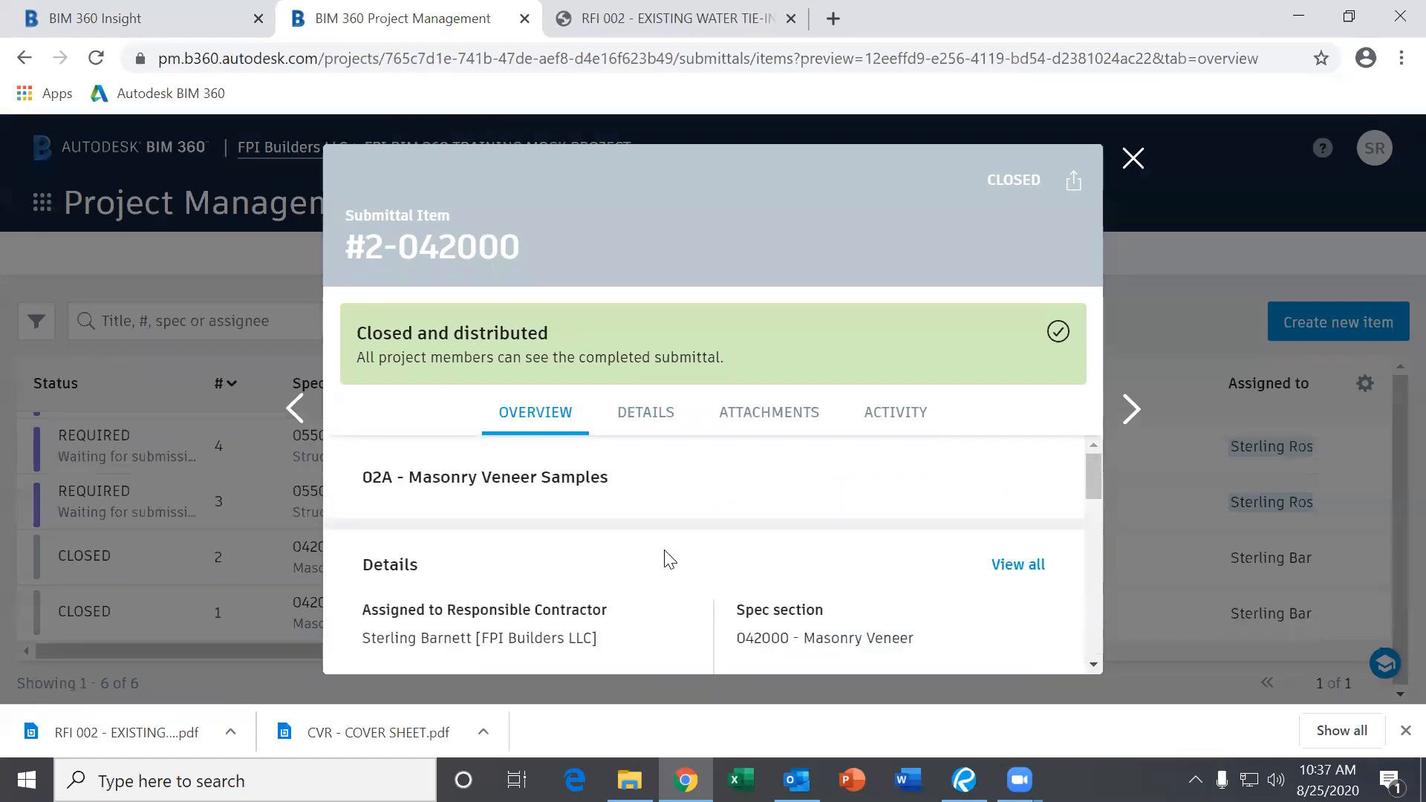
scroll(668, 561, "down", 2)
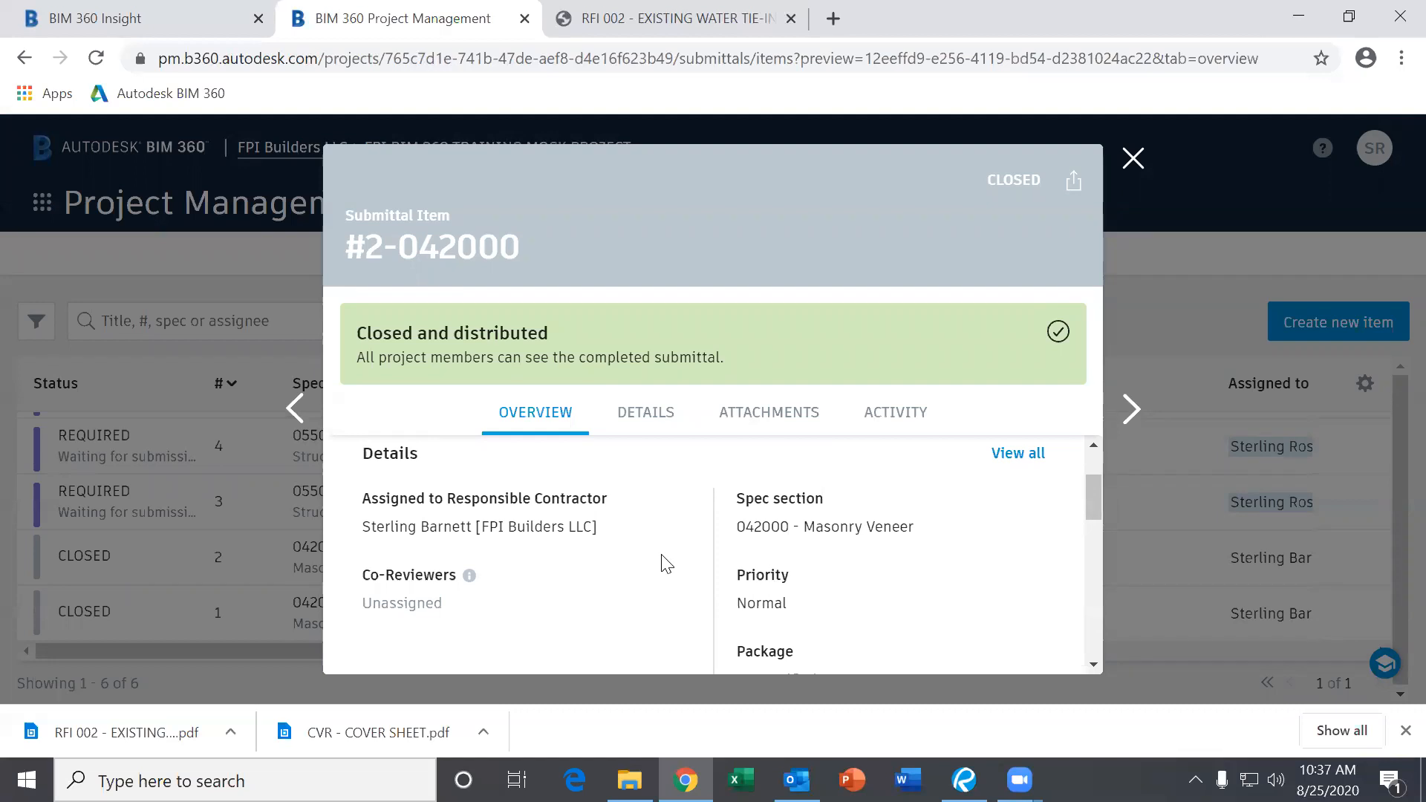
scroll(666, 563, "down", 2)
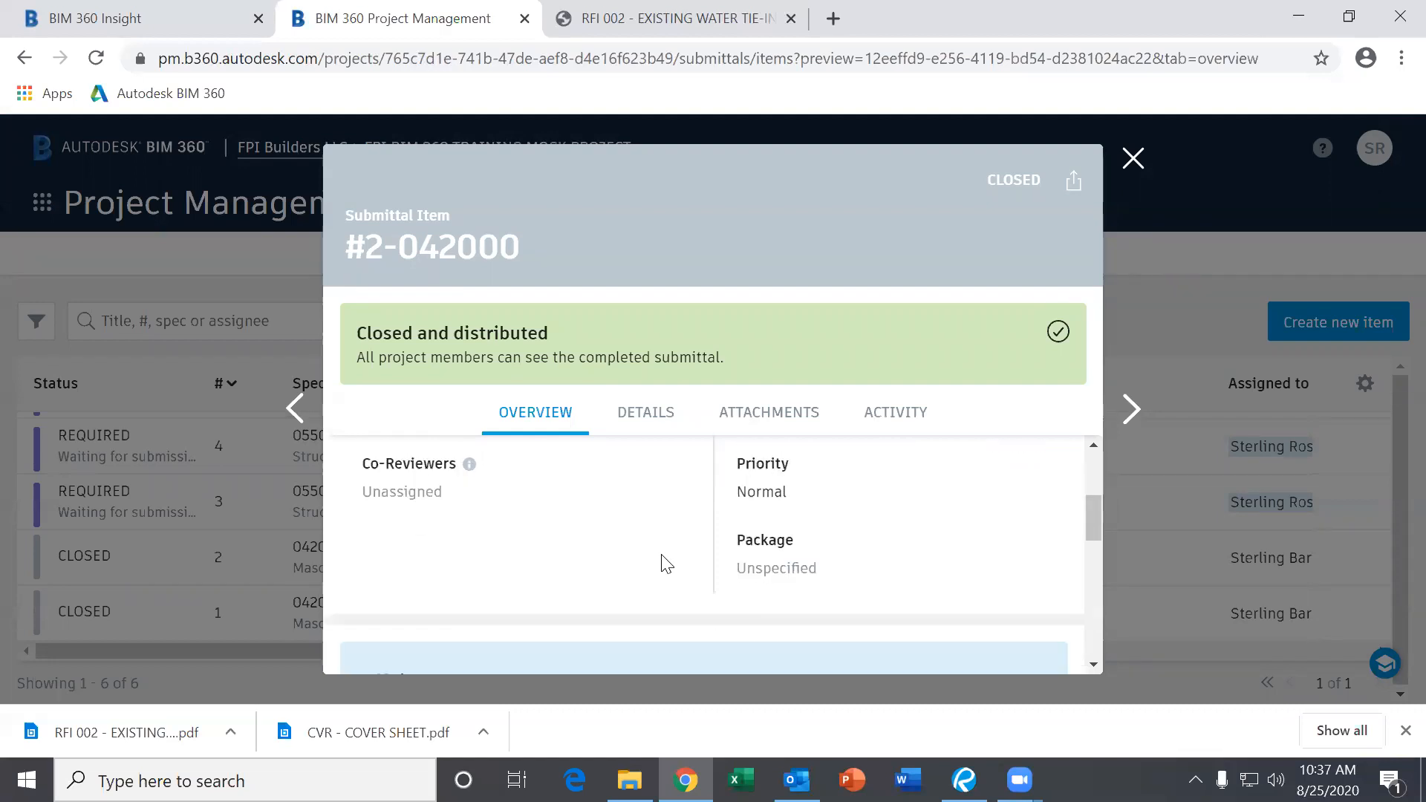
scroll(666, 564, "down", 3)
scroll(666, 564, "down", 2)
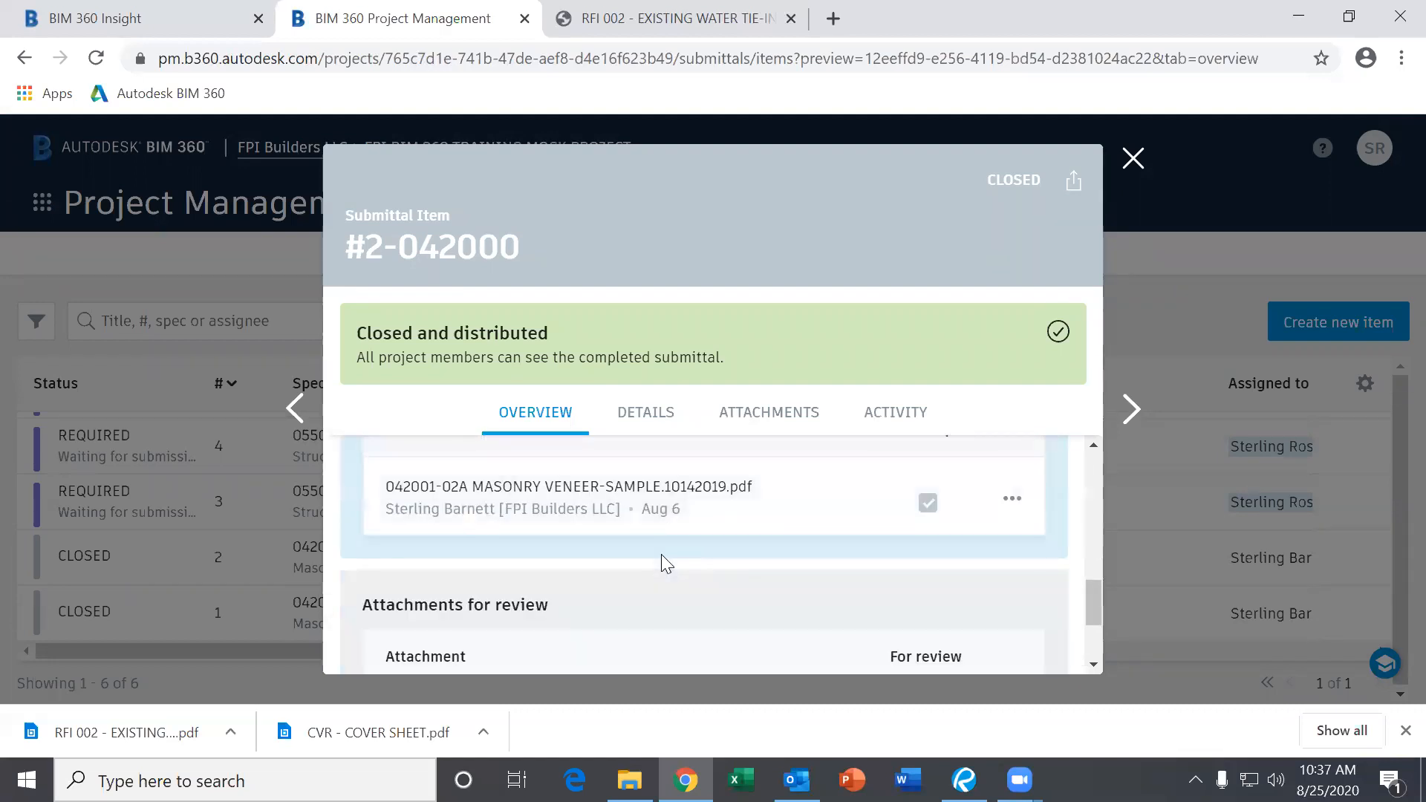
scroll(660, 549, "up", 2)
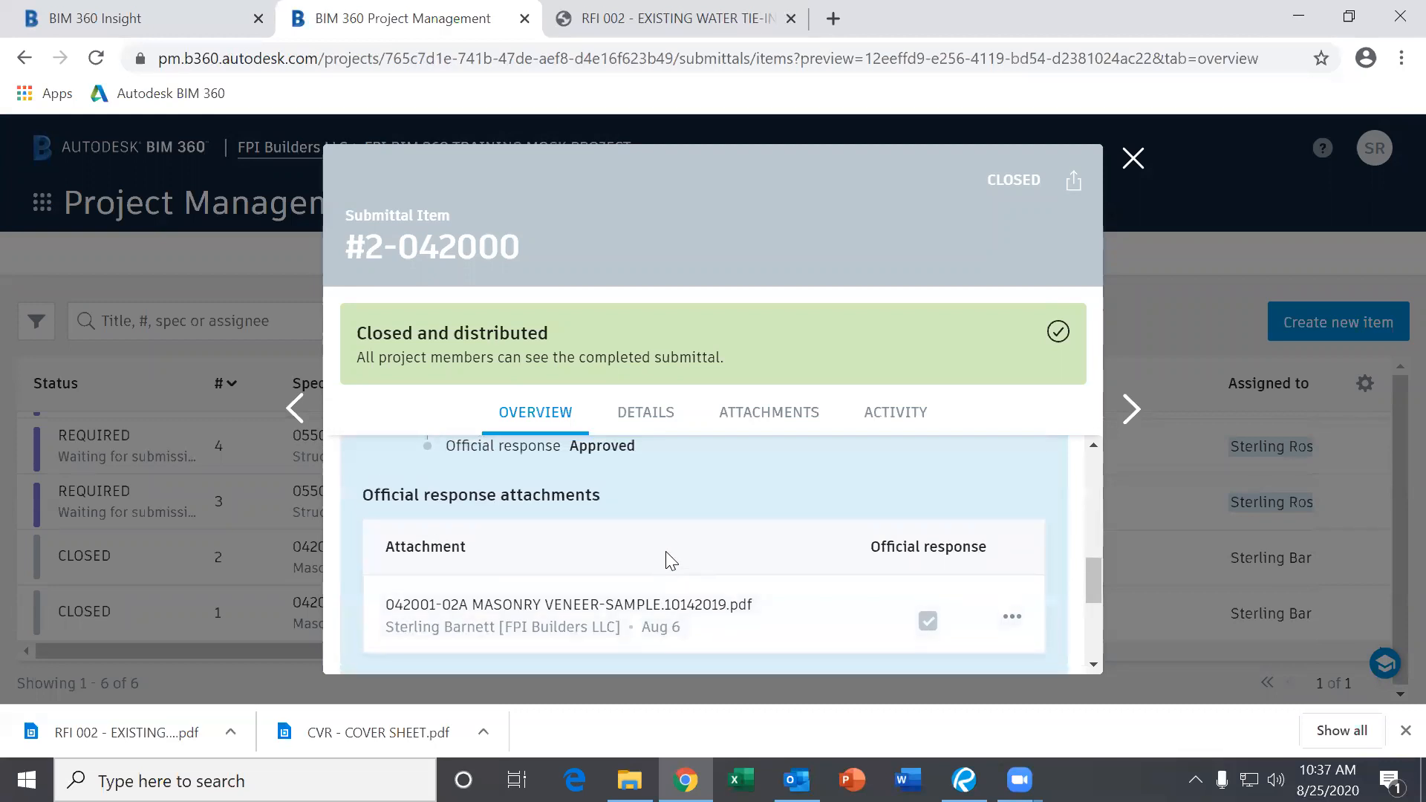
scroll(667, 553, "up", 4)
scroll(667, 553, "up", 4)
scroll(667, 553, "up", 2)
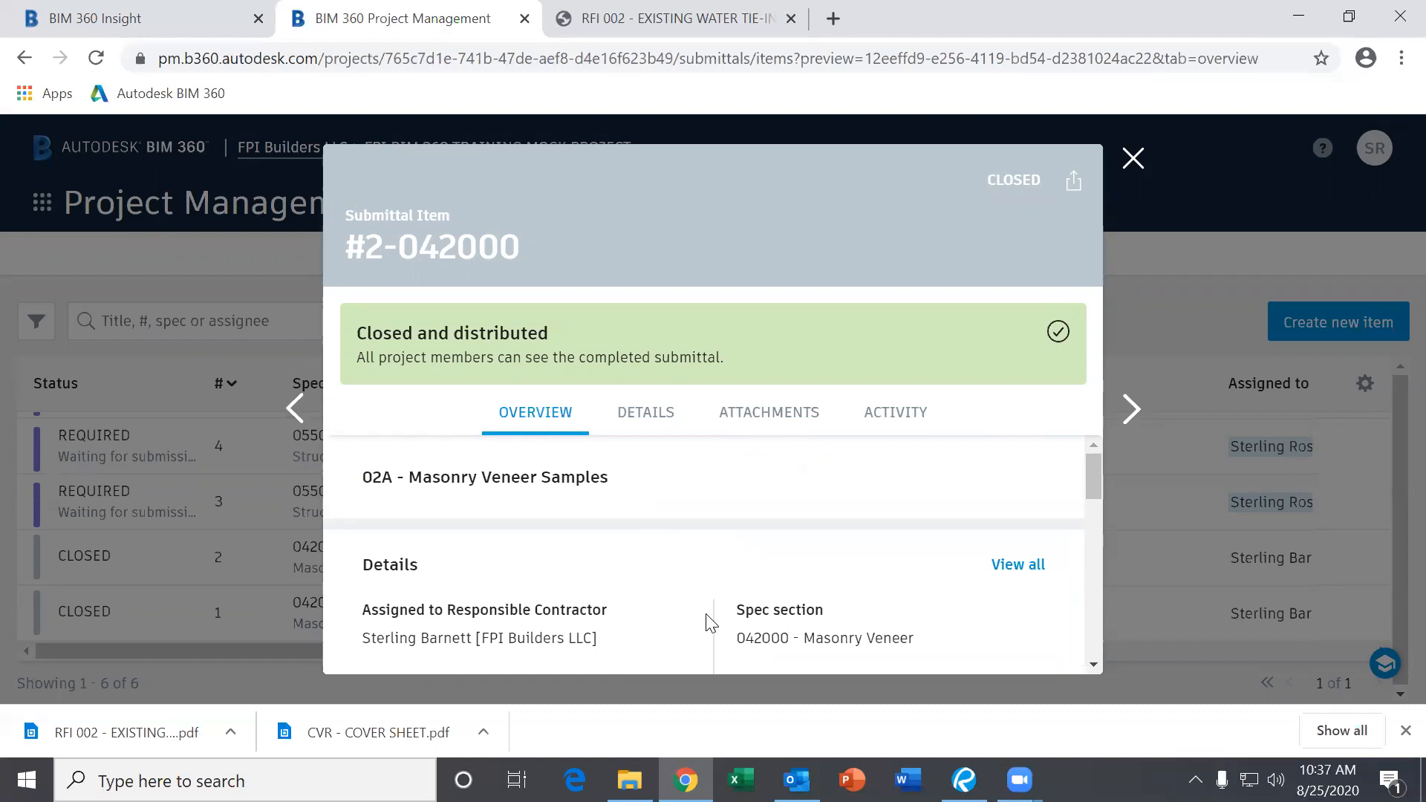
scroll(709, 622, "down", 2)
scroll(657, 591, "down", 5)
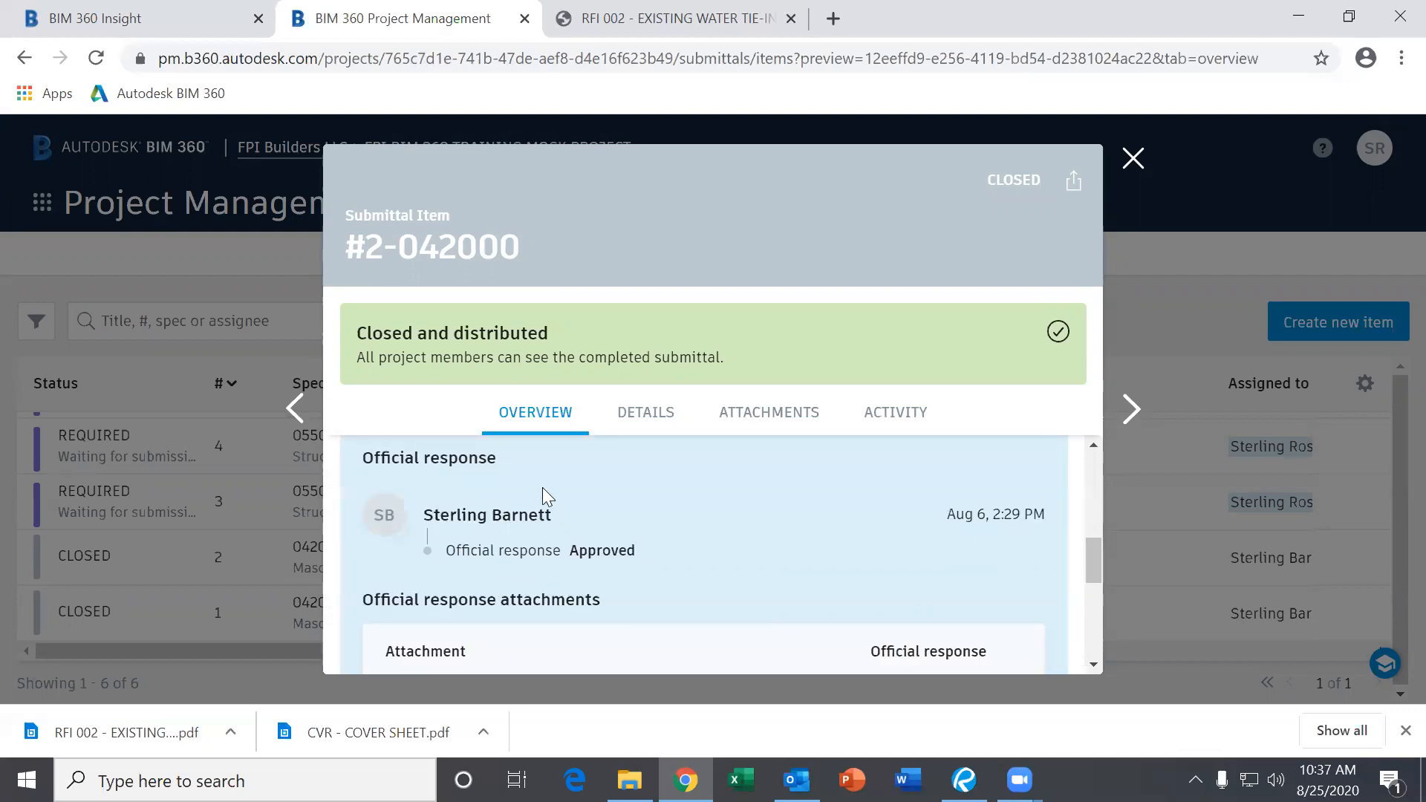
scroll(685, 555, "down", 2)
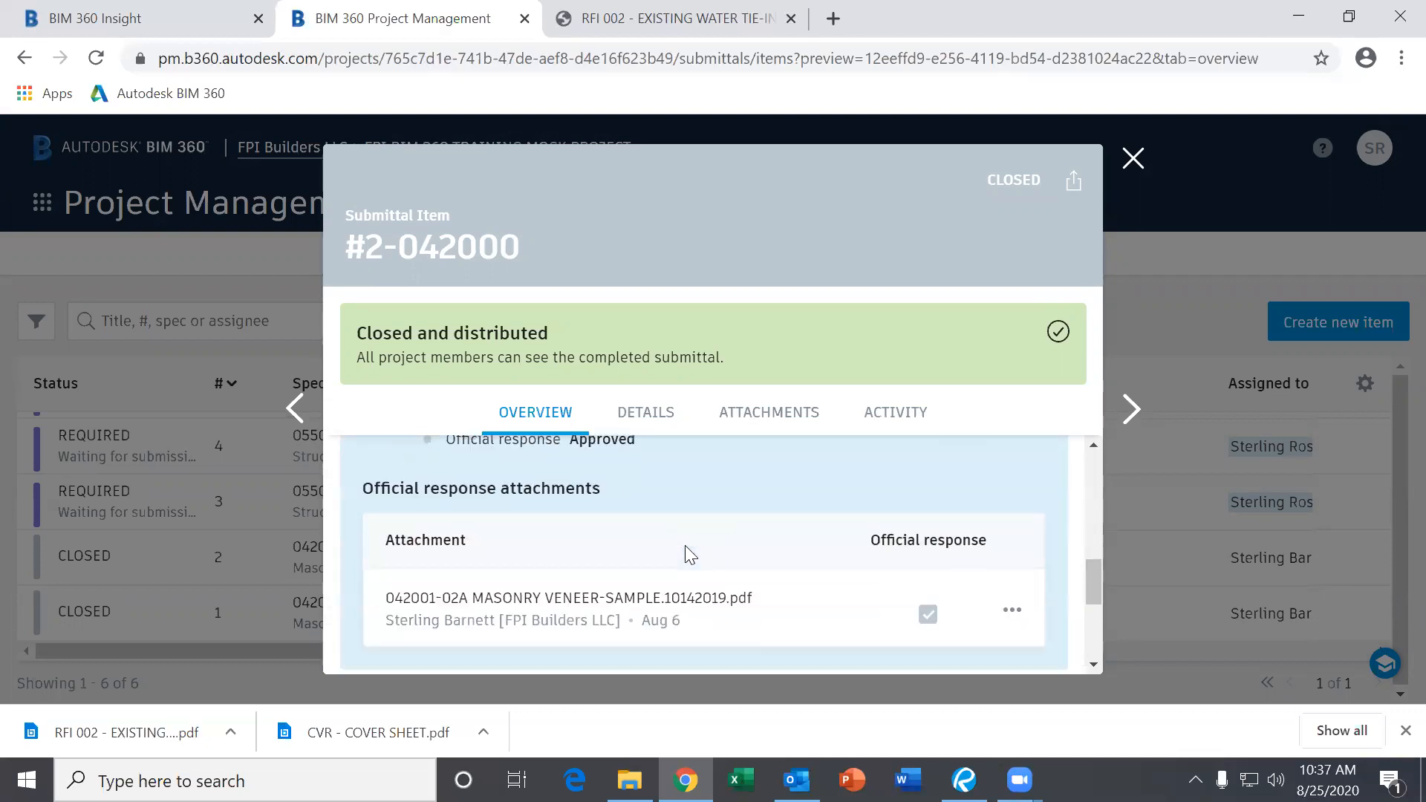
Open the masonry veneer sample PDF attachment and frame its review stamps page.
left_click(582, 613)
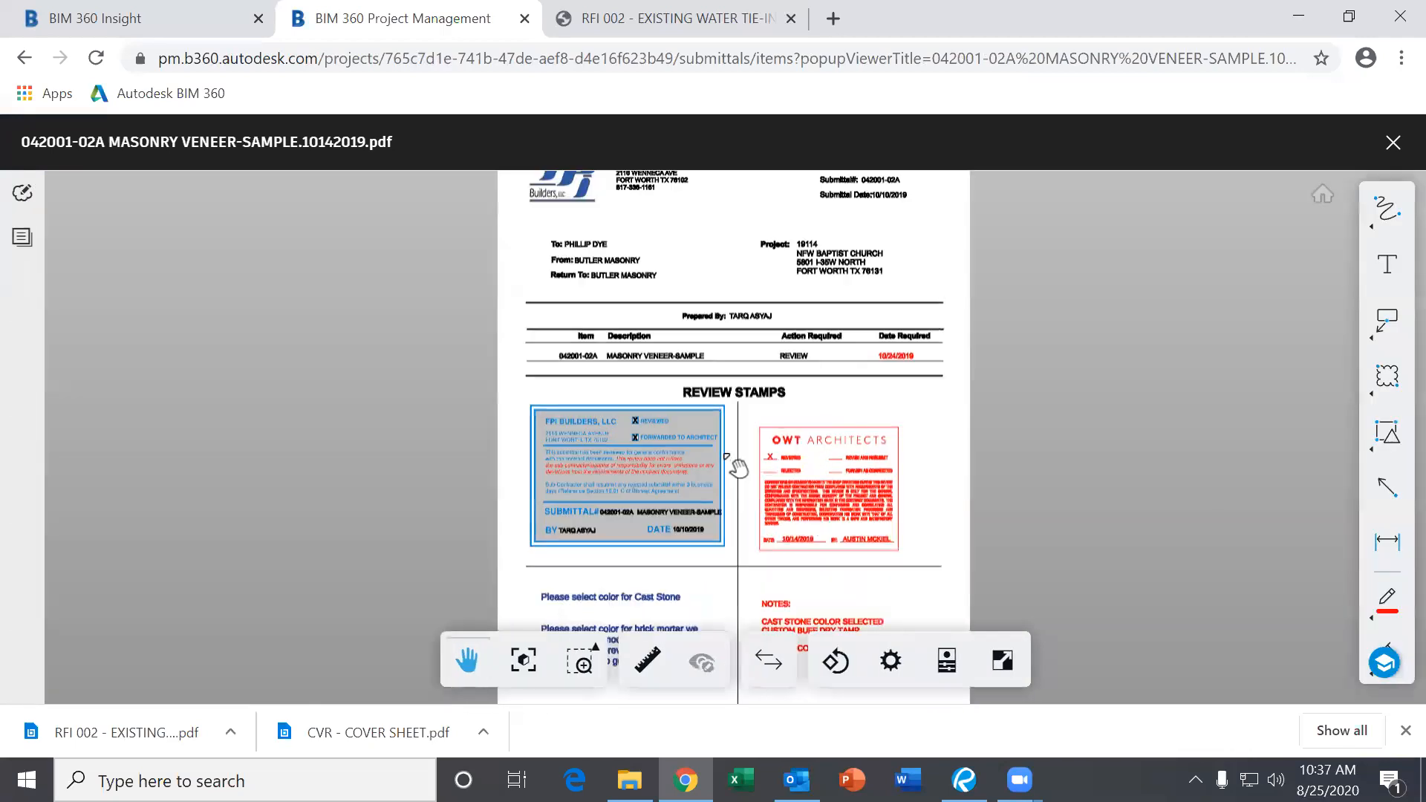
scroll(737, 466, "up", 2)
scroll(738, 468, "up", 2)
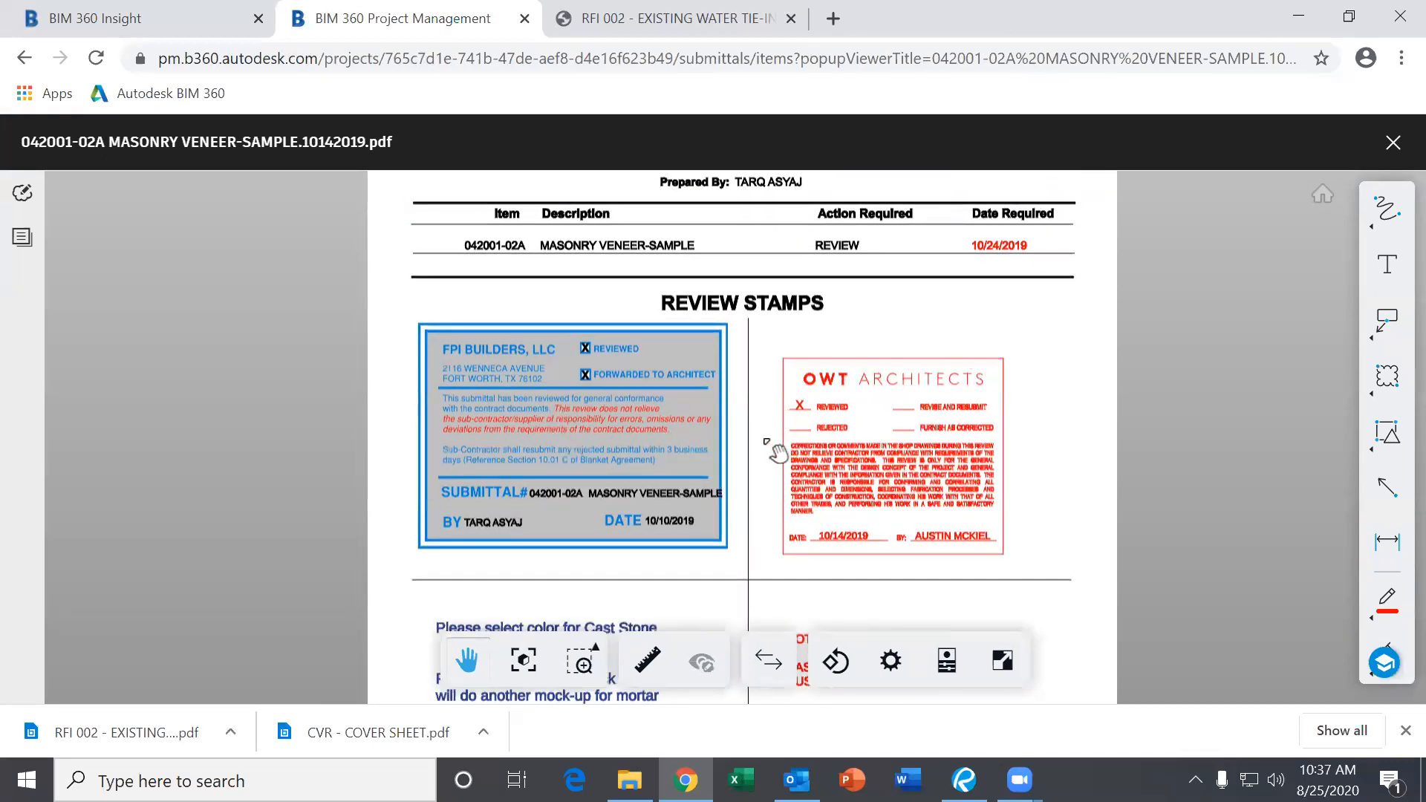
left_click_drag(762, 454, 759, 418)
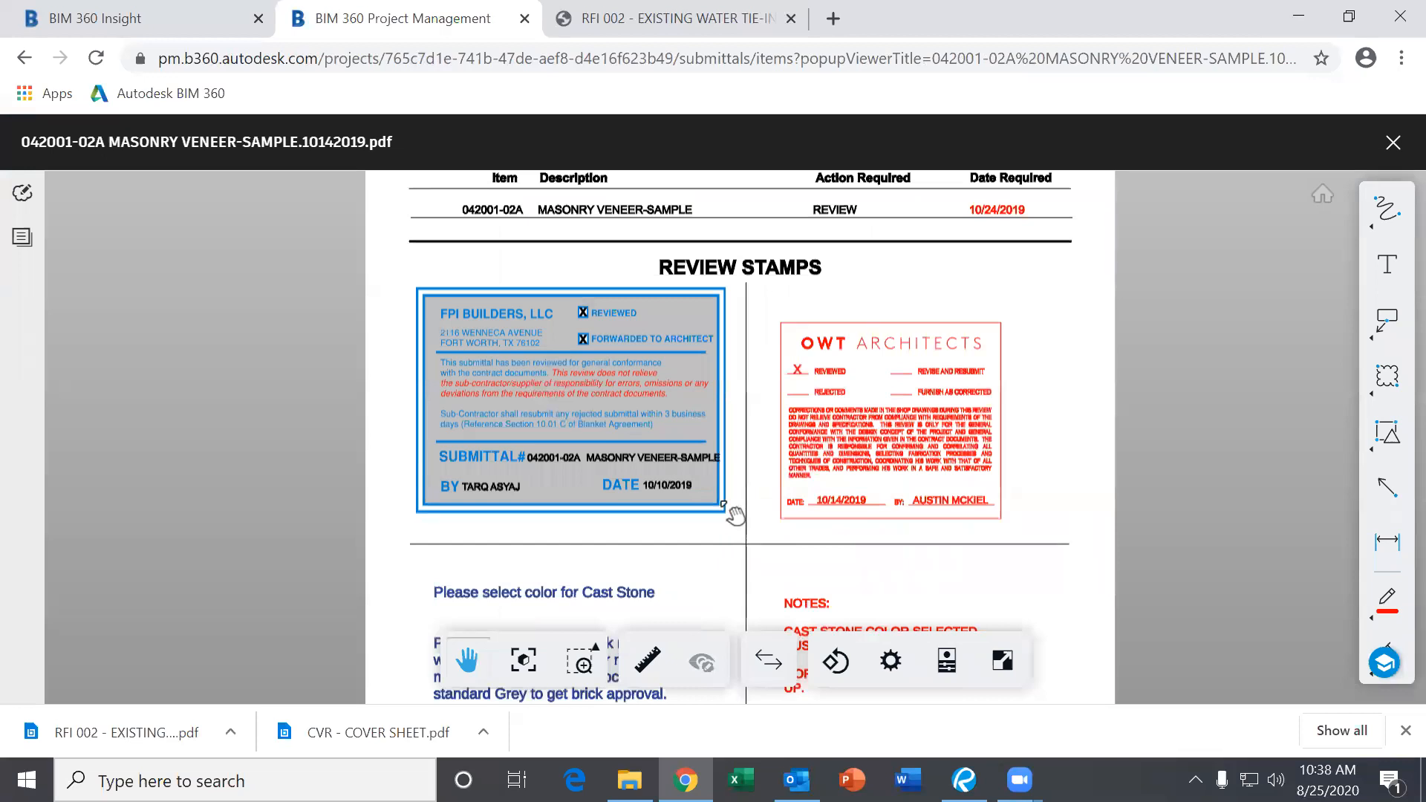
scroll(893, 441, "down", 3)
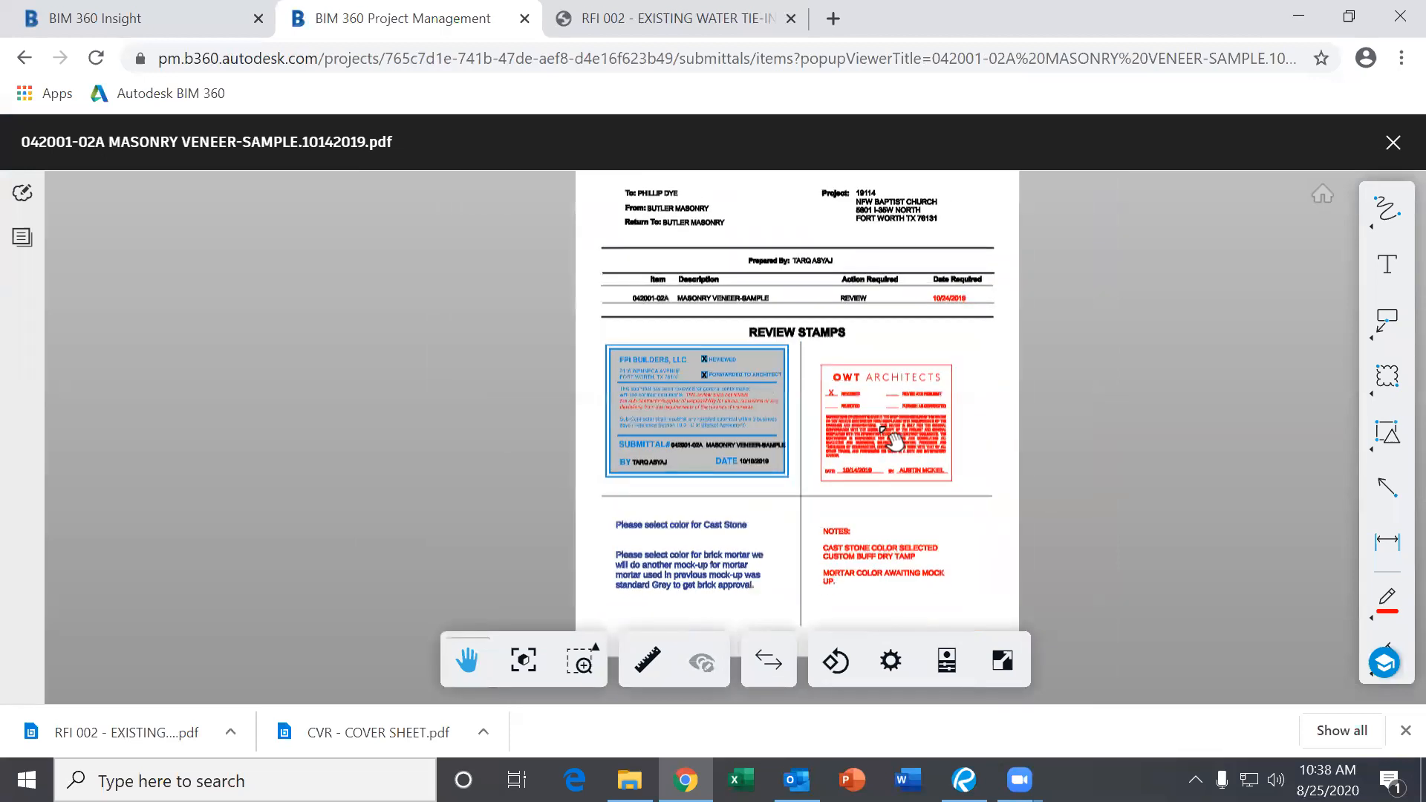
scroll(893, 445, "up", 1)
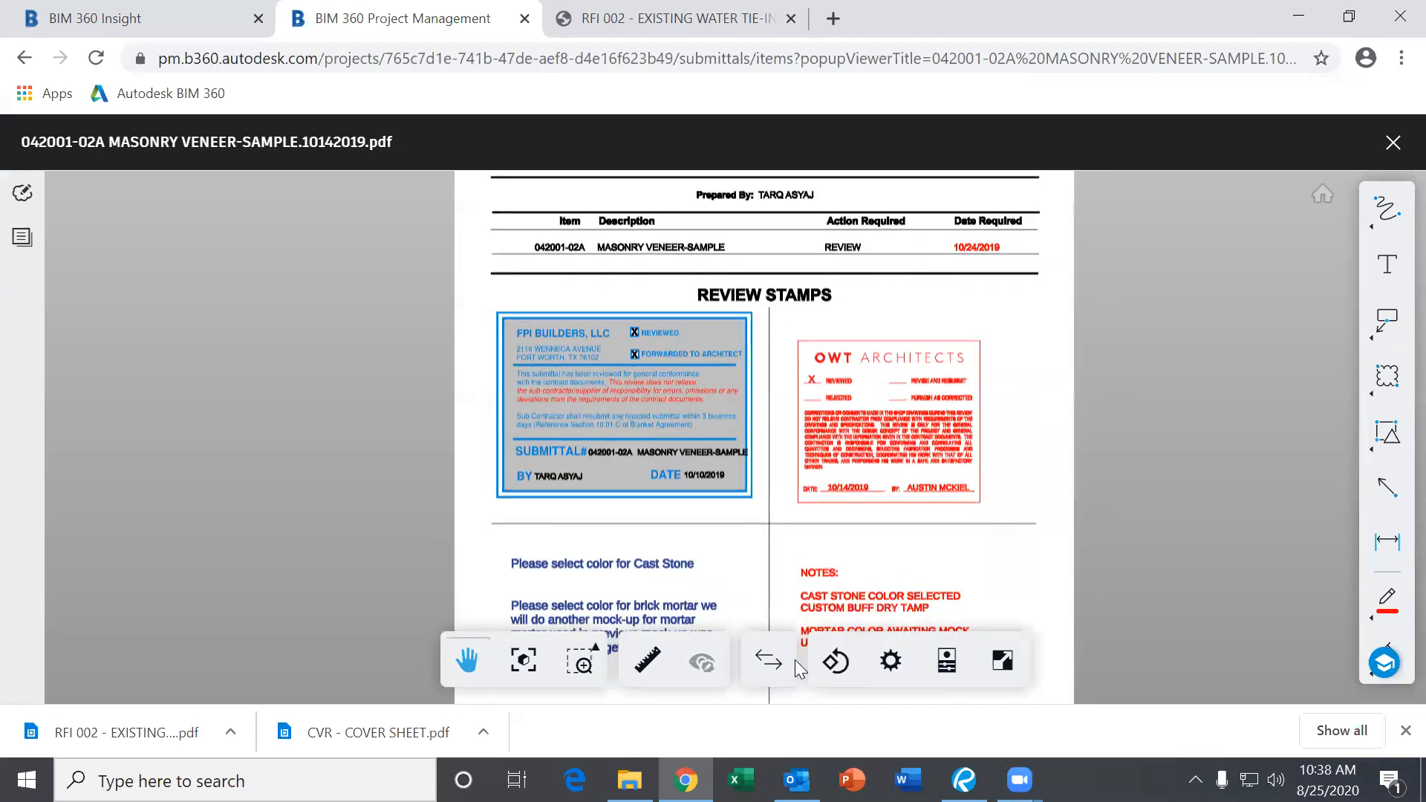
Page through sheets 2–5: Colored Mortars brochure, mortar colour chart and sample photos.
left_click(21, 237)
left_click(303, 444)
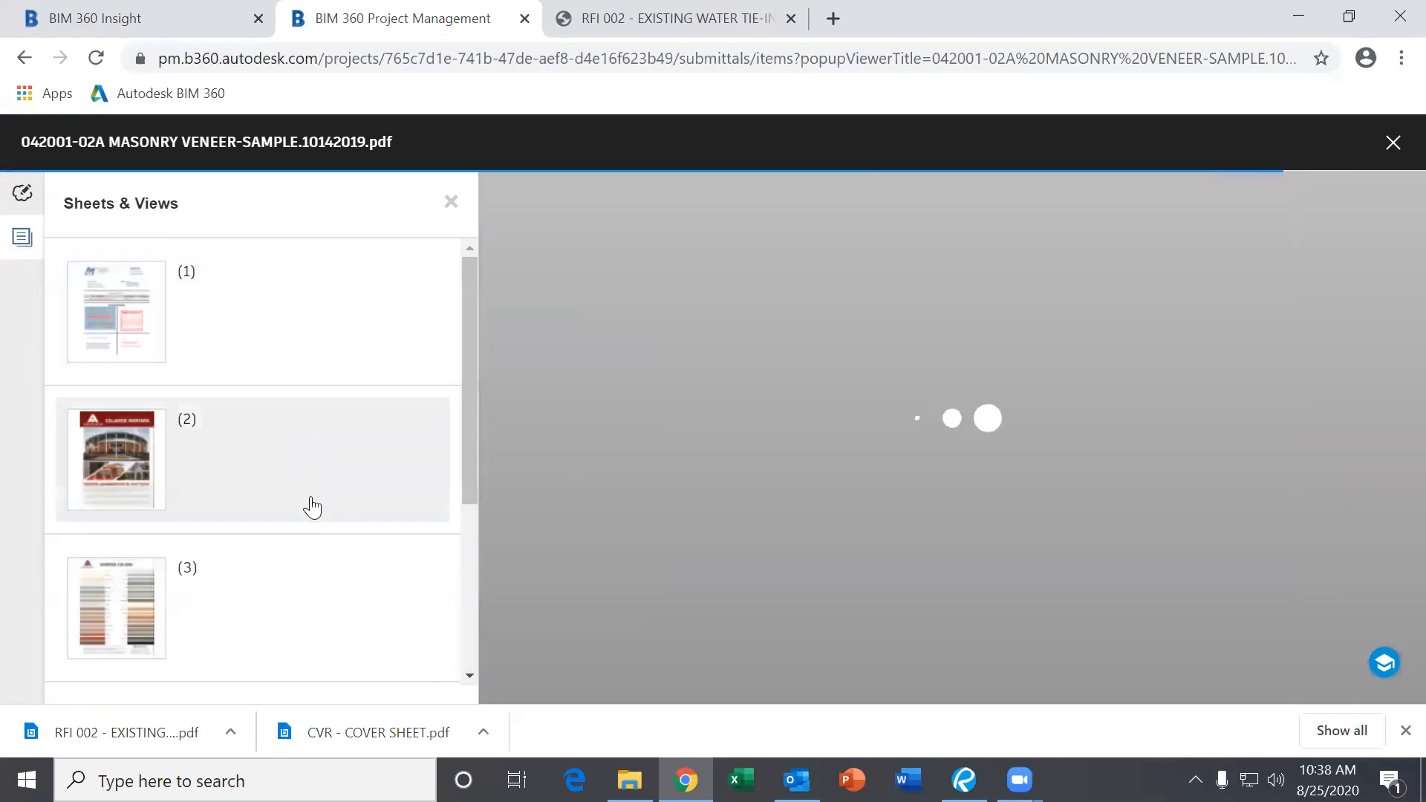
left_click(214, 658)
scroll(963, 498, "up", 2)
scroll(958, 502, "up", 2)
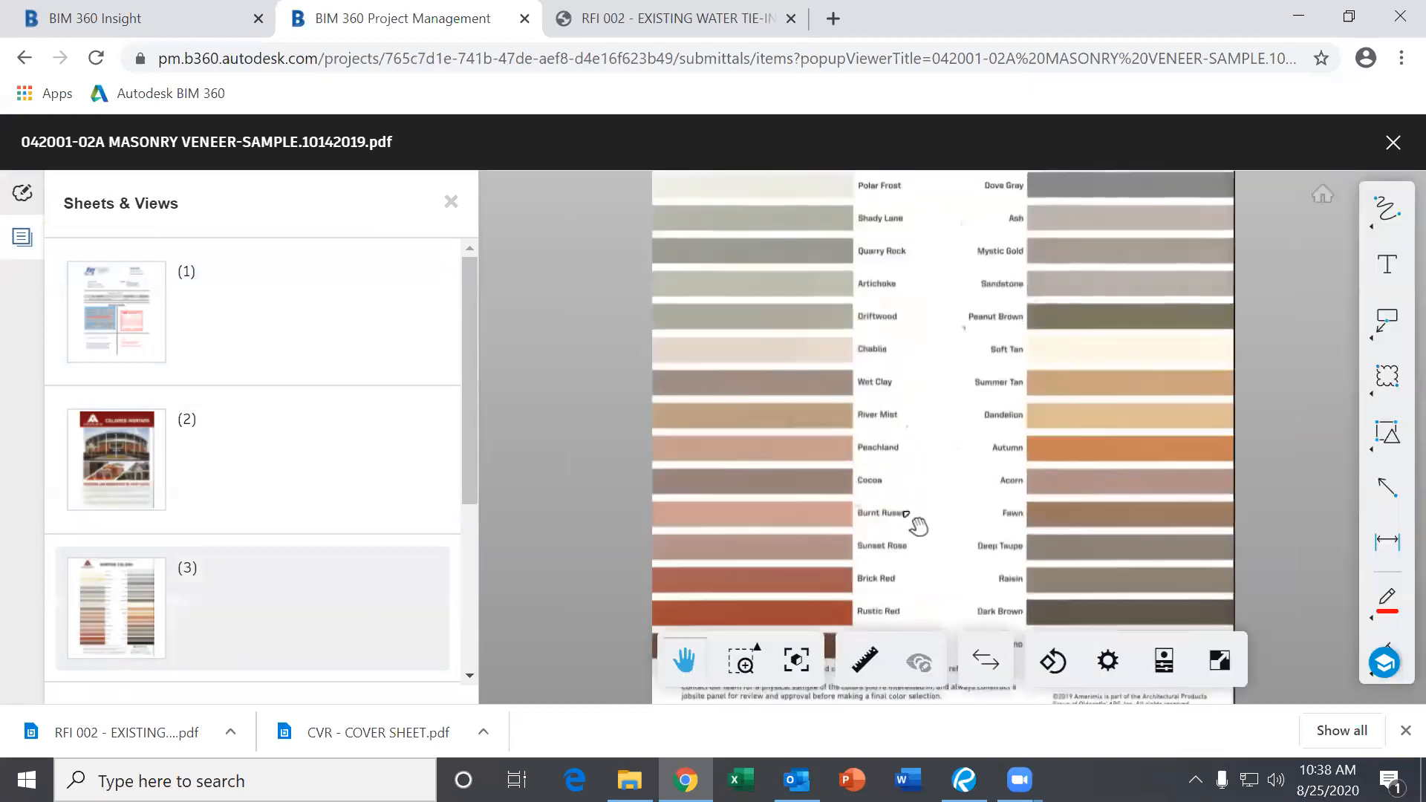
scroll(147, 613, "down", 3)
left_click(165, 562)
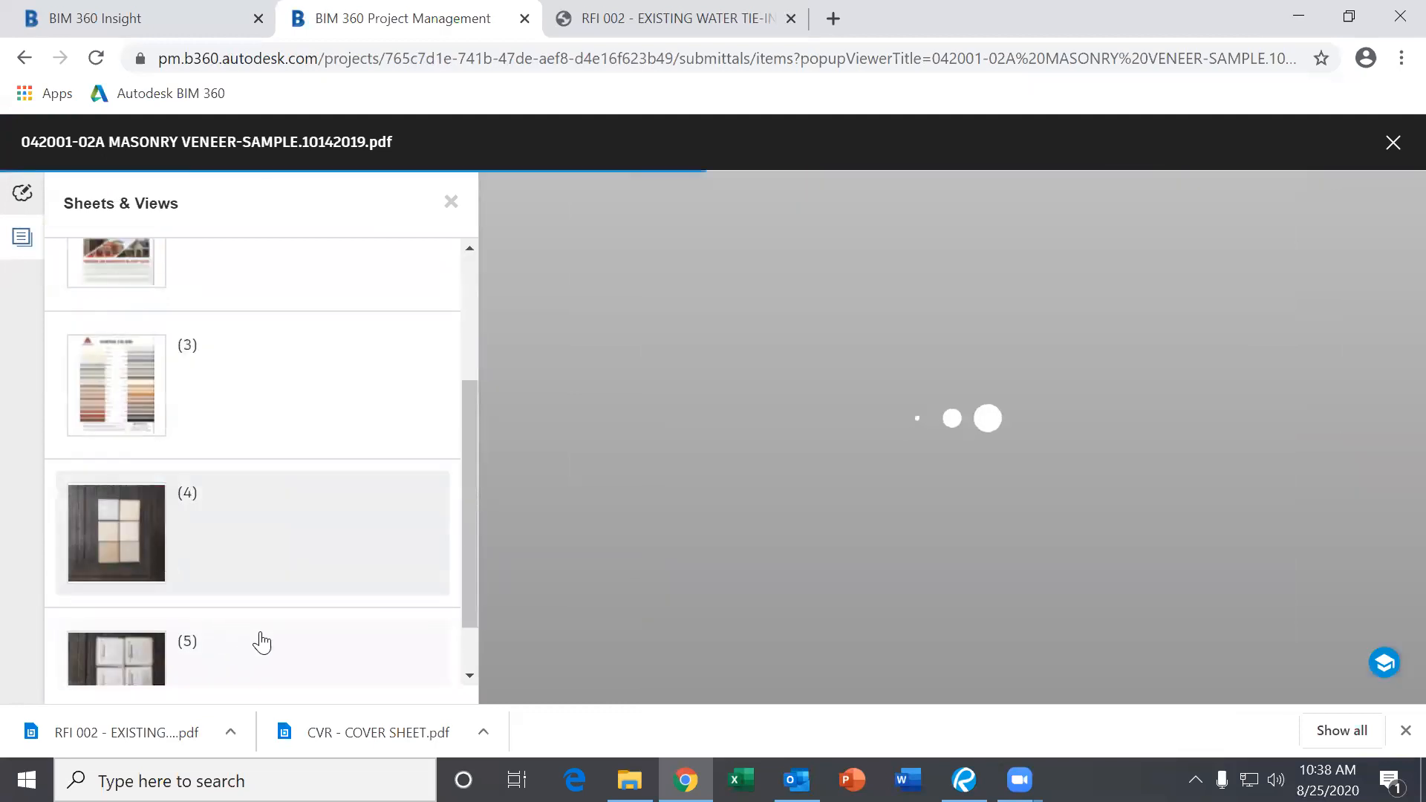
left_click(272, 649)
scroll(267, 486, "up", 3)
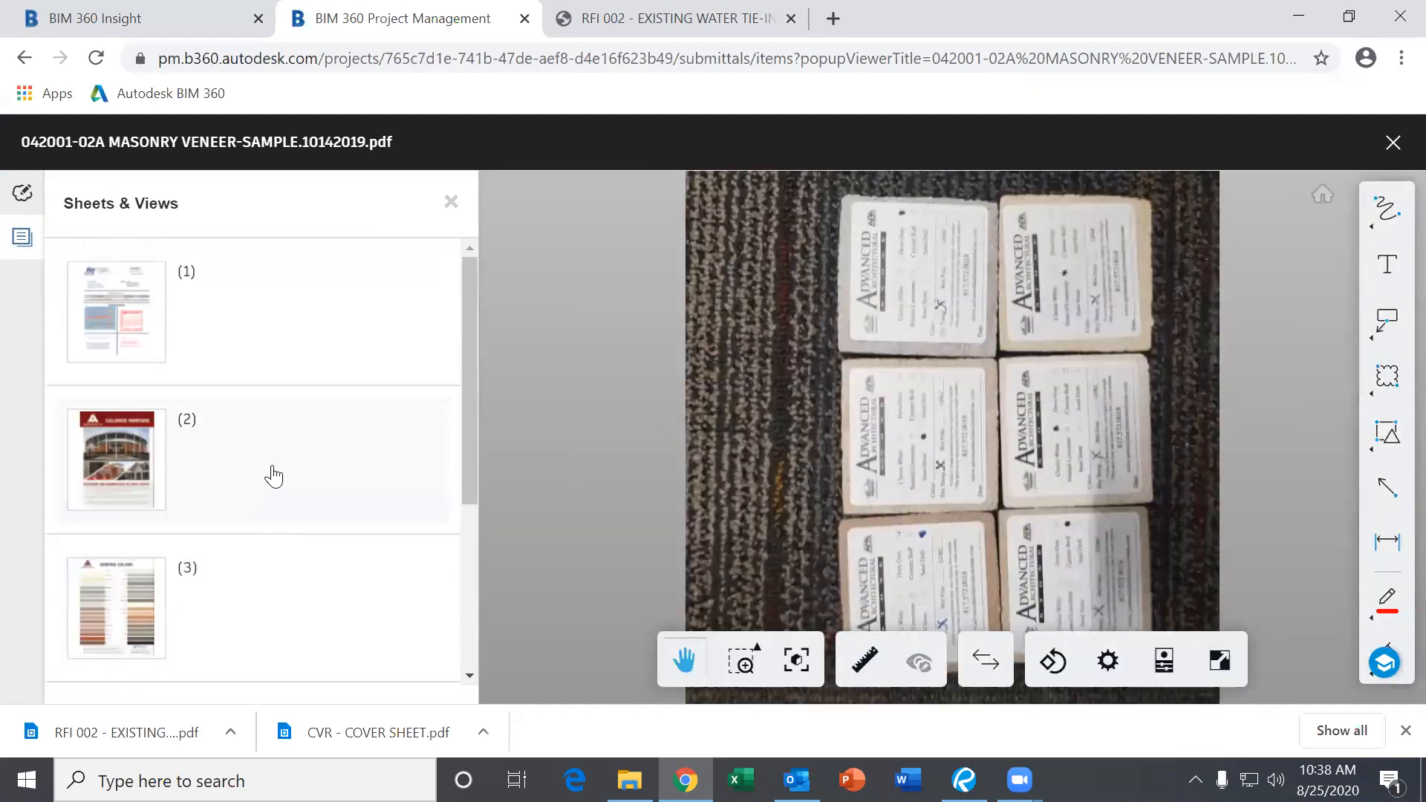
Return to sheet 1 and frame the full review stamps.
left_click(256, 356)
scroll(942, 405, "up", 4)
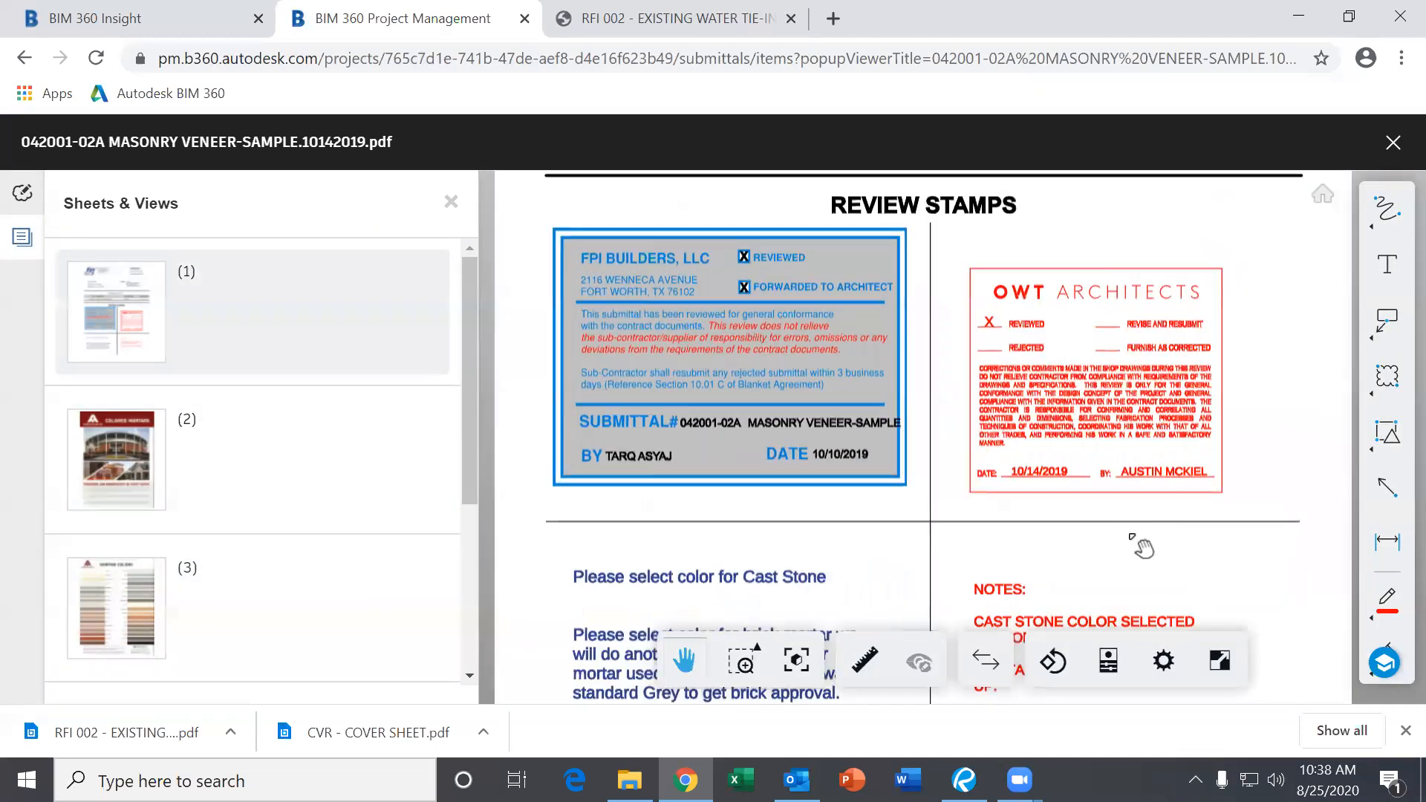
scroll(913, 532, "up", 2)
scroll(913, 532, "down", 3)
left_click_drag(728, 373, 910, 476)
Close the PDF and view the submittal's list of attached files.
left_click(1393, 143)
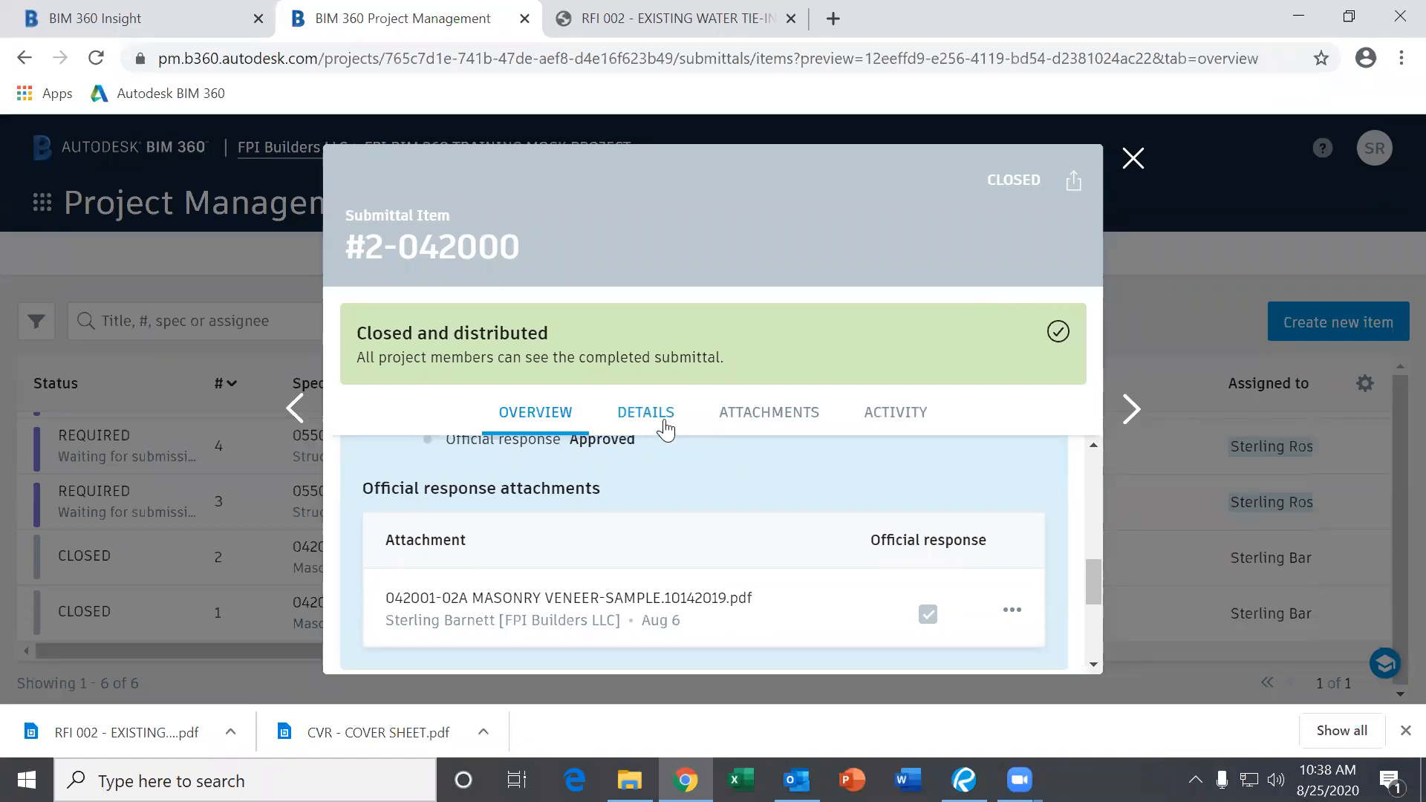
scroll(681, 487, "down", 4)
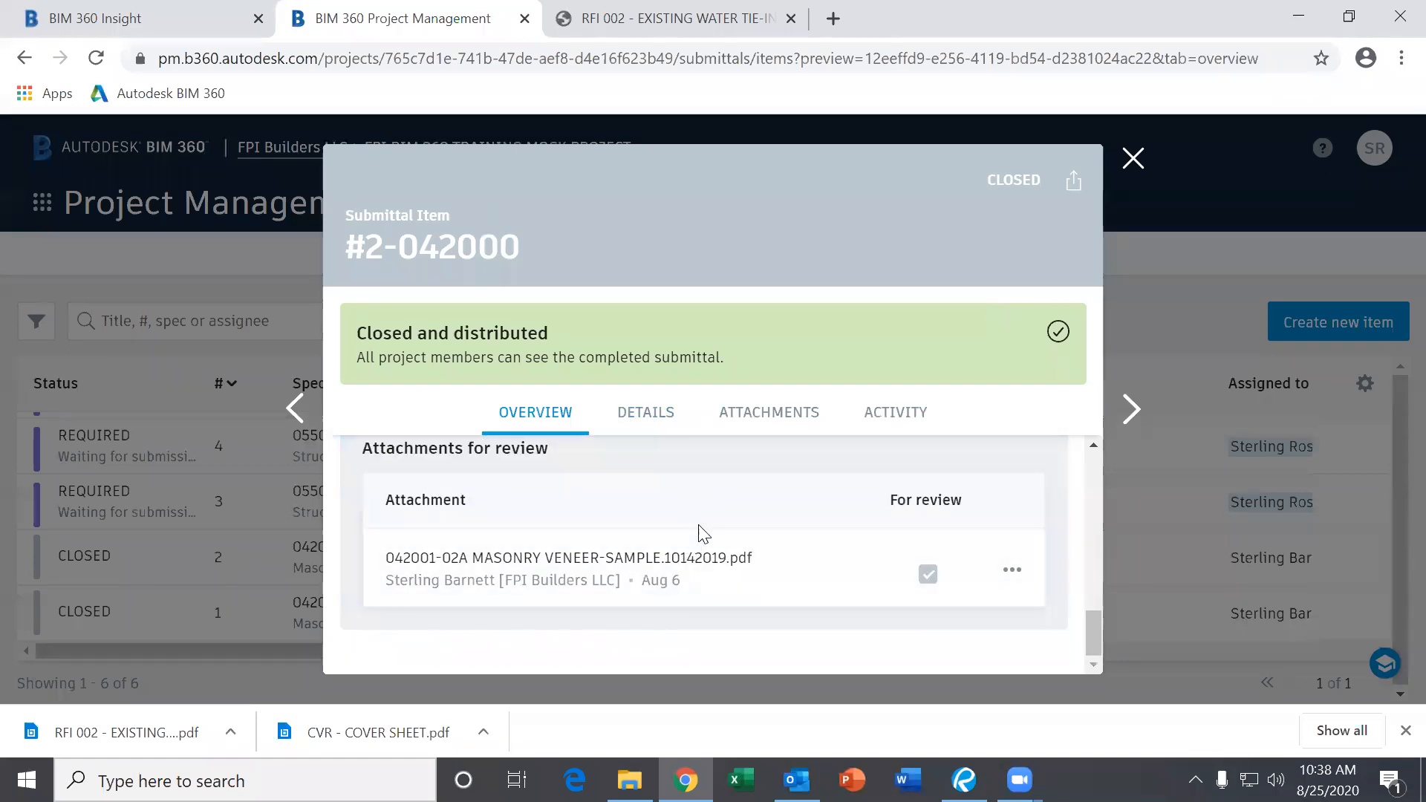
scroll(703, 534, "up", 3)
left_click(765, 415)
scroll(757, 571, "down", 2)
scroll(793, 547, "up", 2)
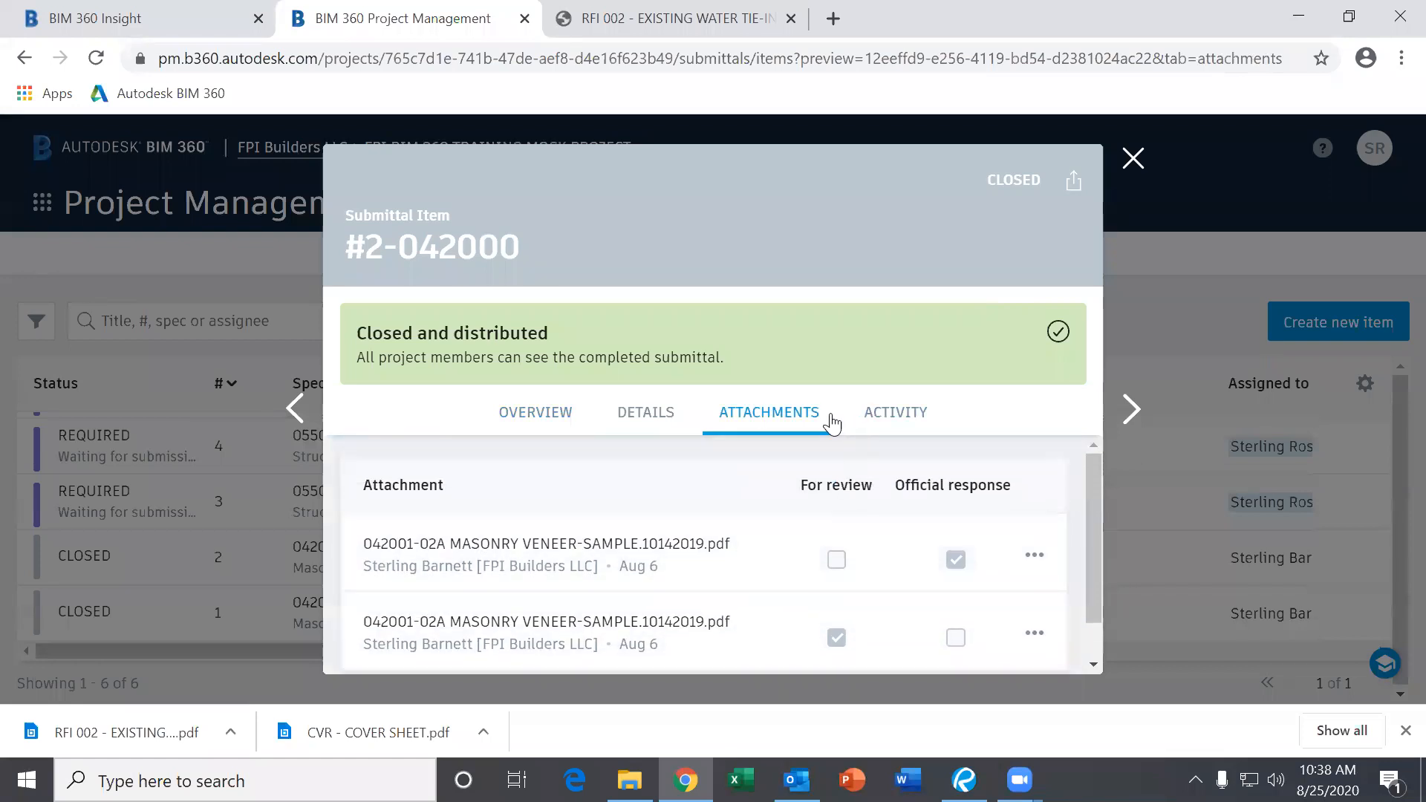
Check the submittal's detail fields and dates, then close the Masonry Veneer Samples preview.
left_click(643, 417)
scroll(700, 536, "down", 10)
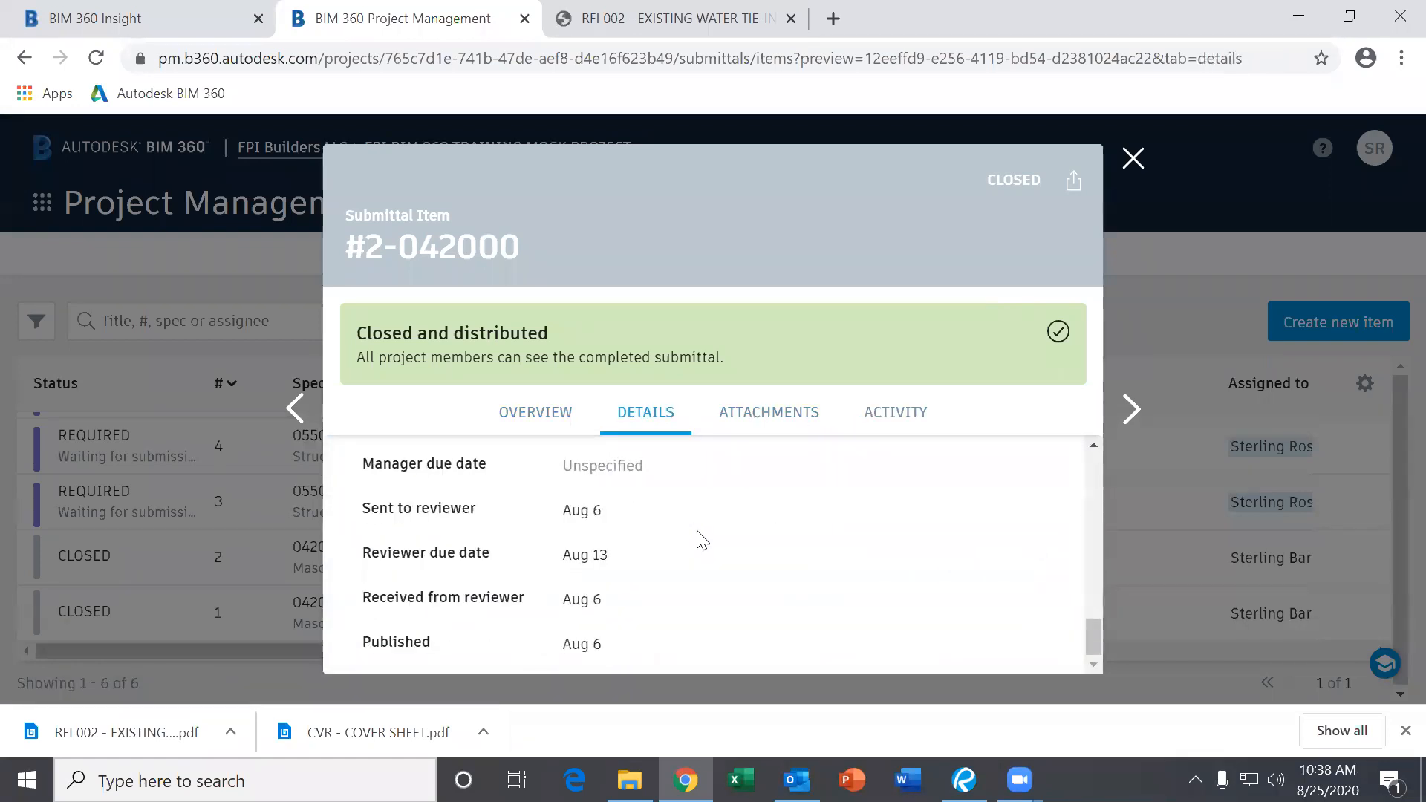
scroll(700, 536, "up", 10)
left_click(546, 414)
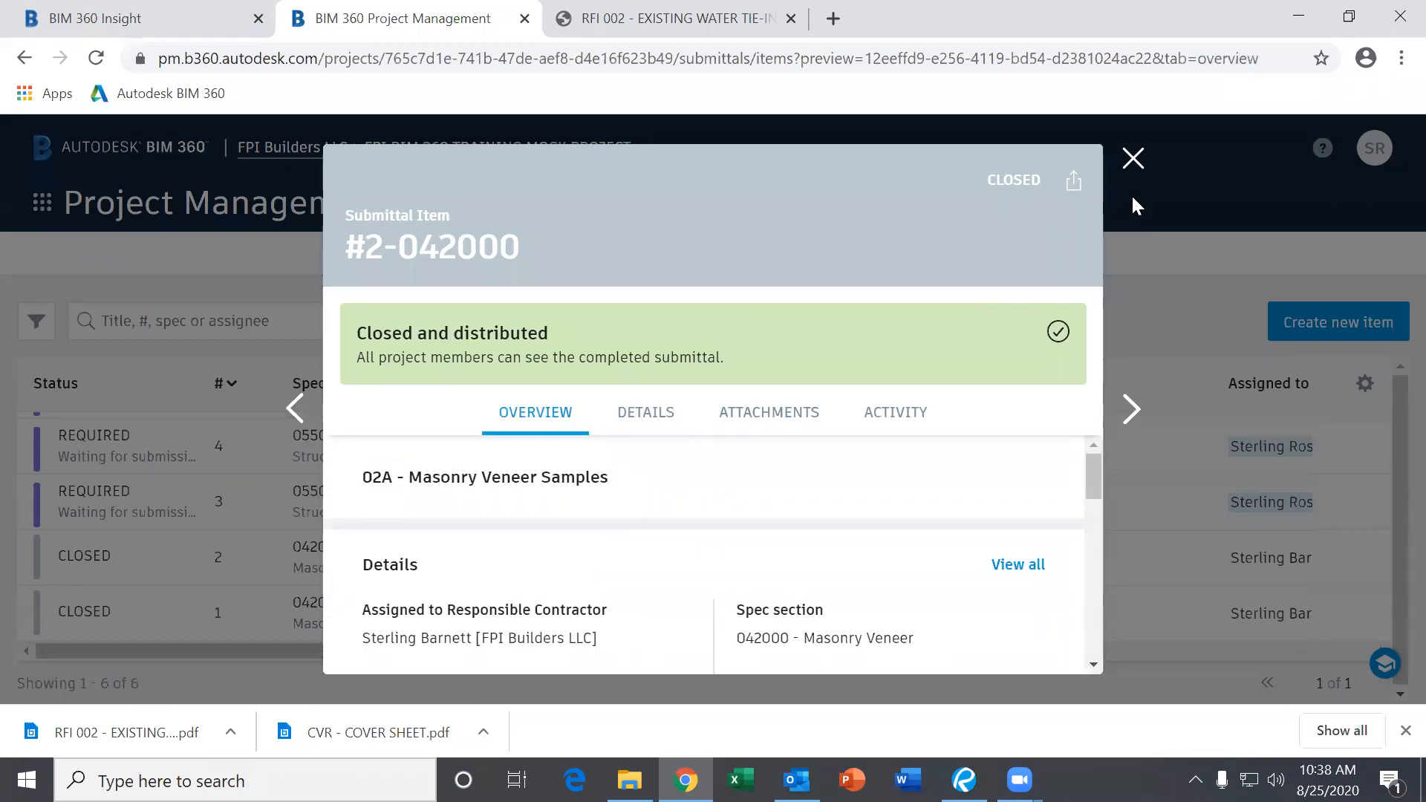
left_click(1131, 159)
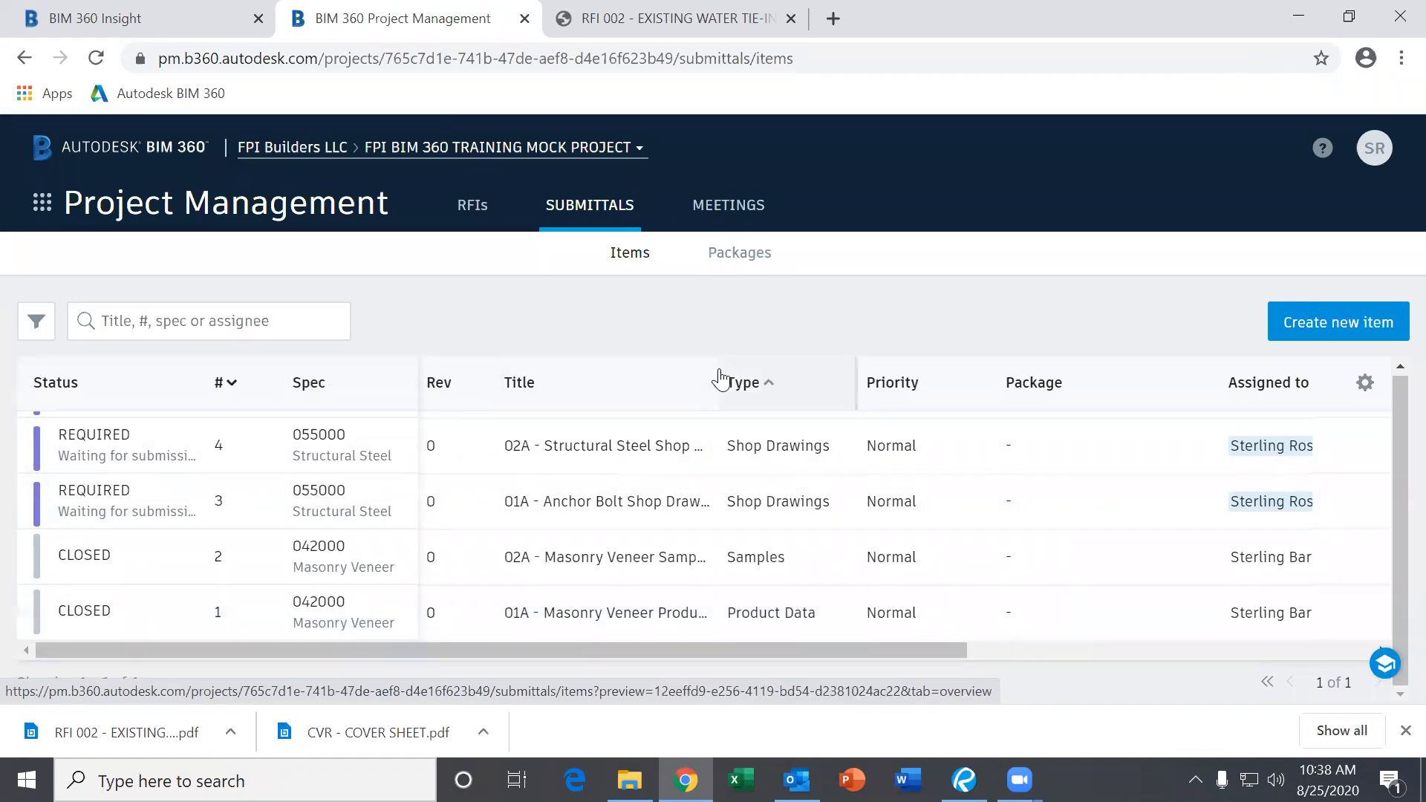
Widen the Title column of the submittals list.
left_click(719, 379)
left_click_drag(715, 365, 891, 382)
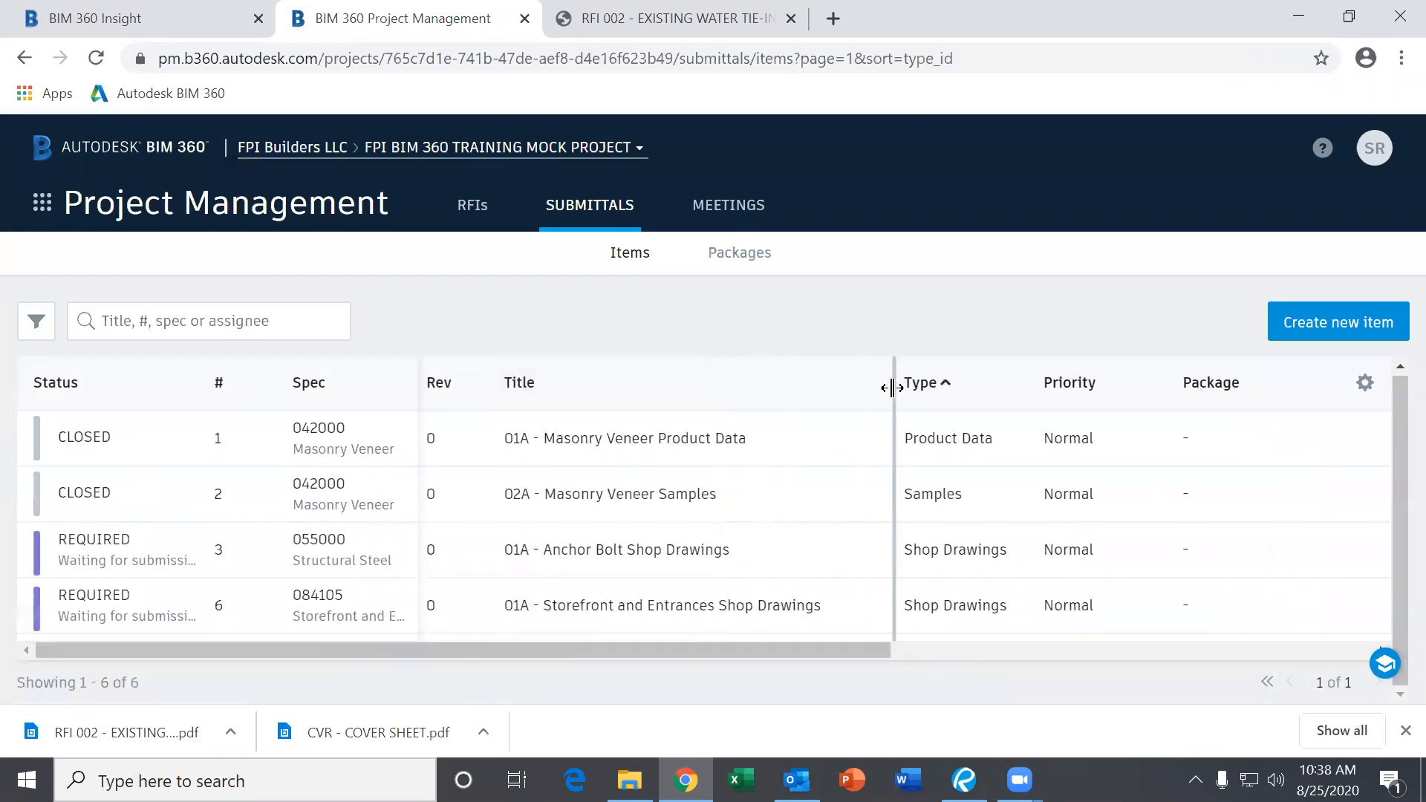
left_click(754, 388)
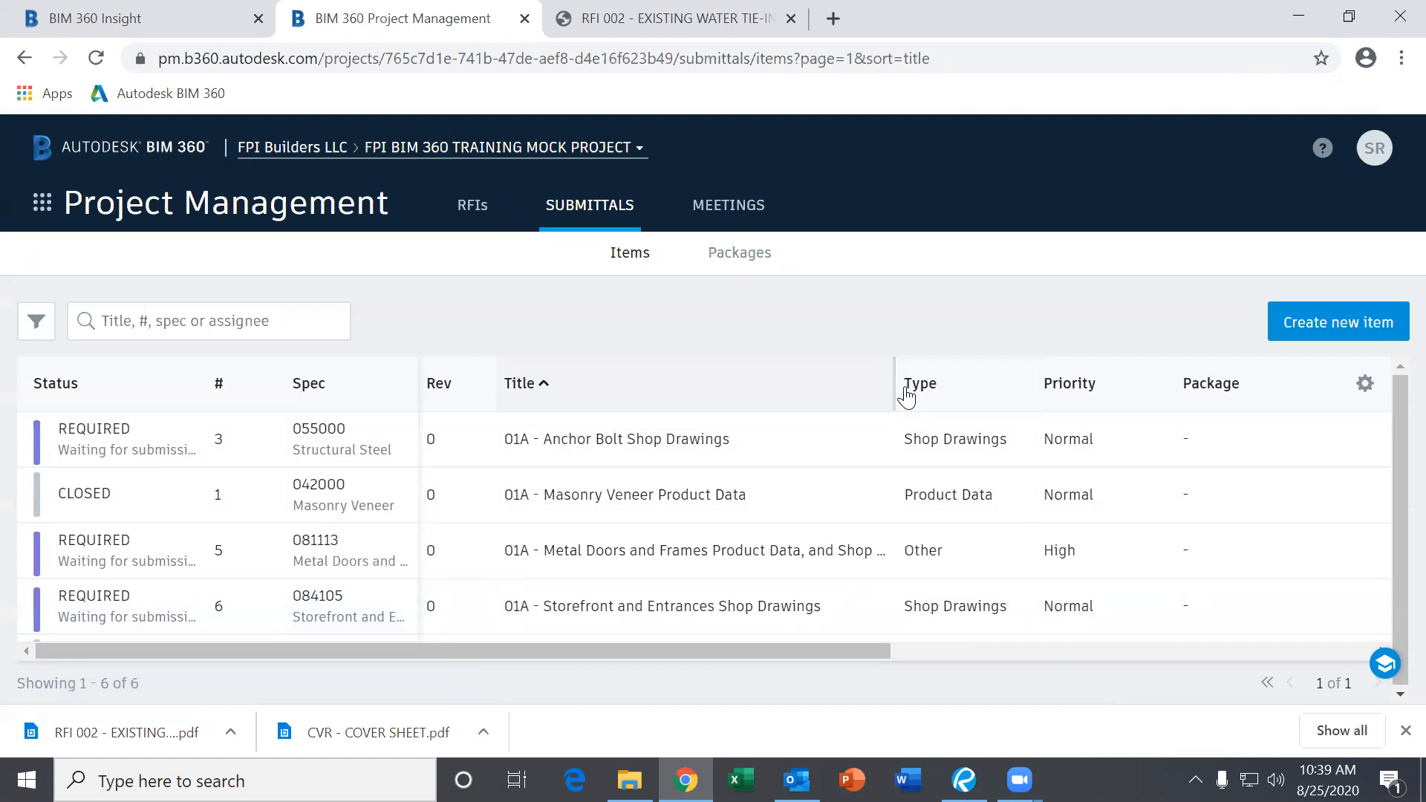
left_click_drag(906, 396, 1066, 404)
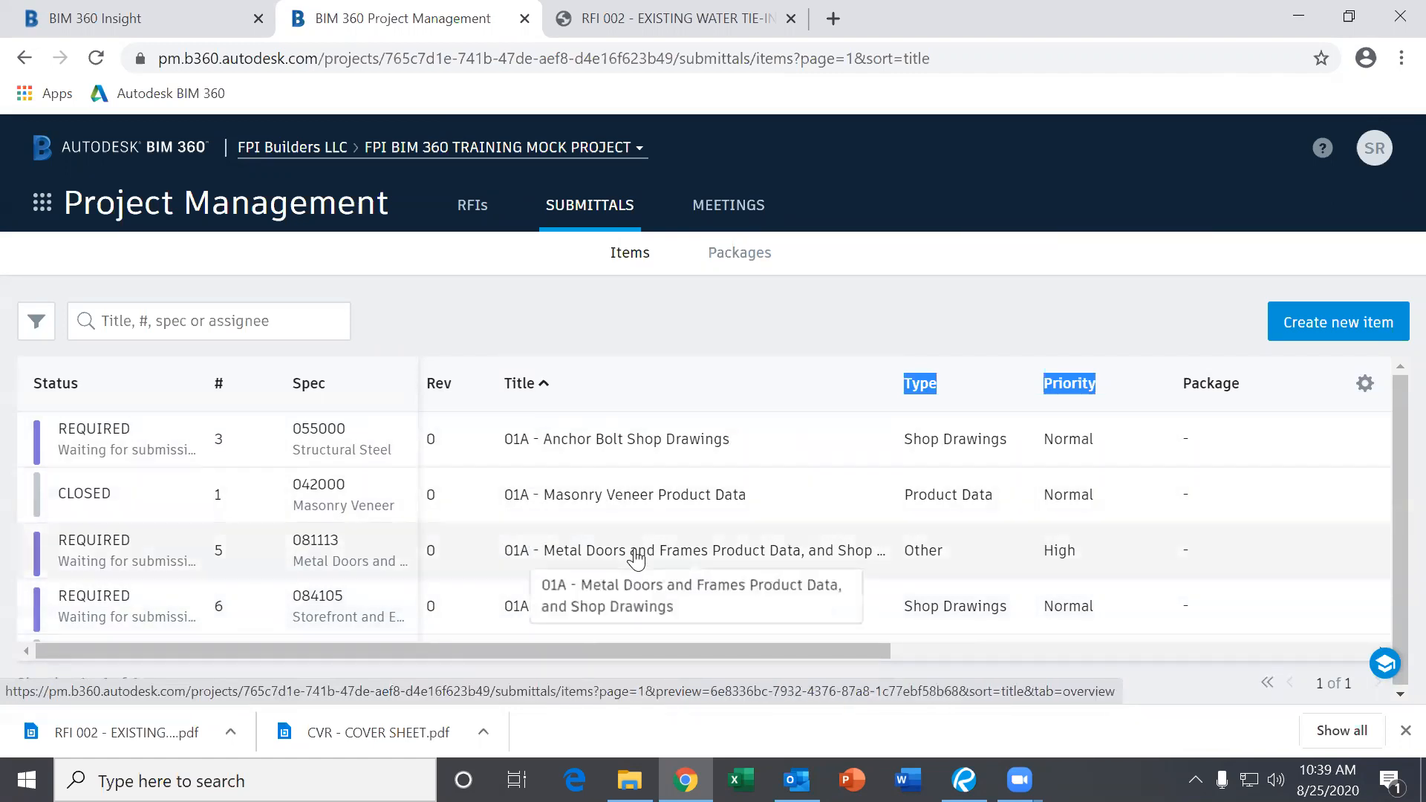
scroll(635, 558, "down", 2)
scroll(616, 561, "up", 2)
Sort the submittals by status, putting #5 Metal Doors and Frames first.
left_click(124, 396)
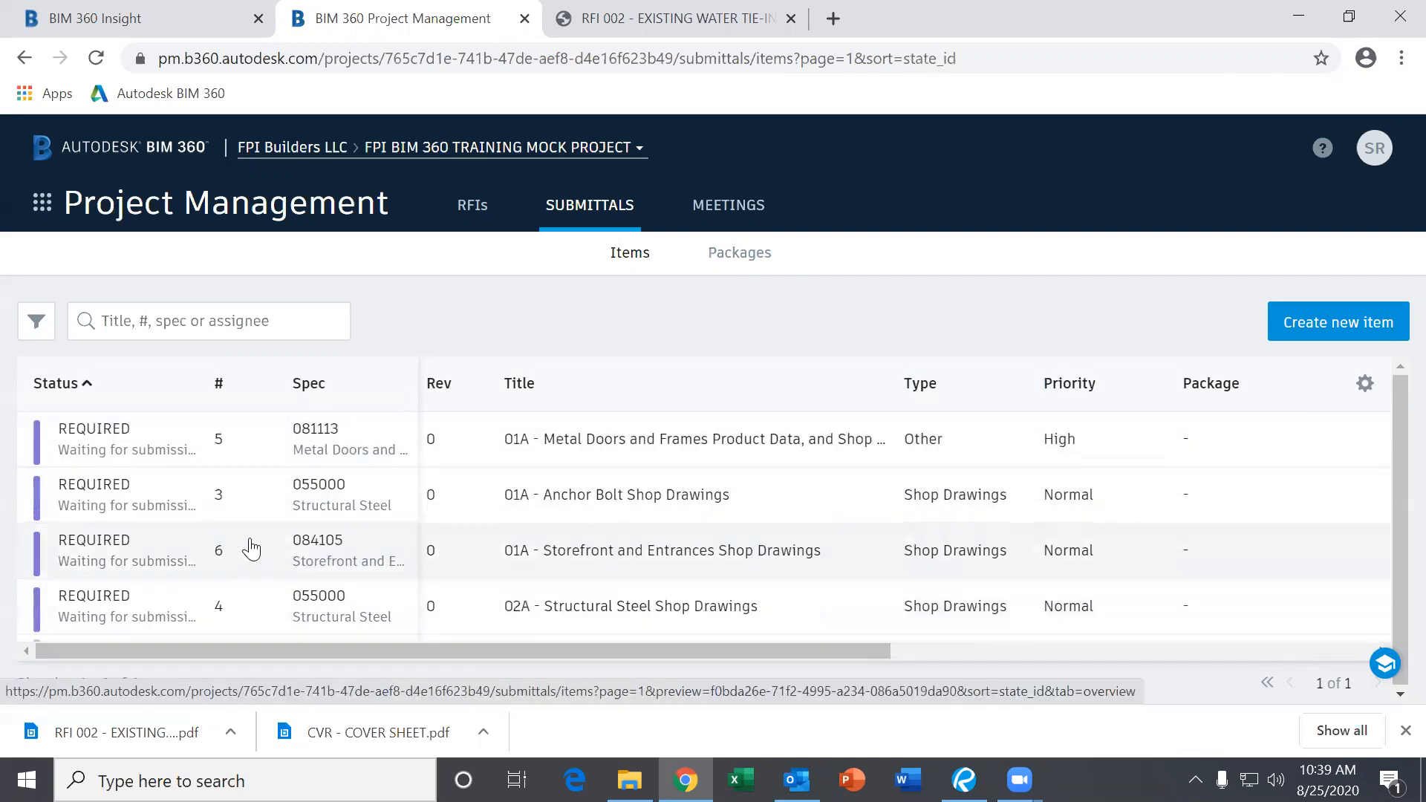
scroll(311, 555, "down", 2)
scroll(311, 555, "up", 2)
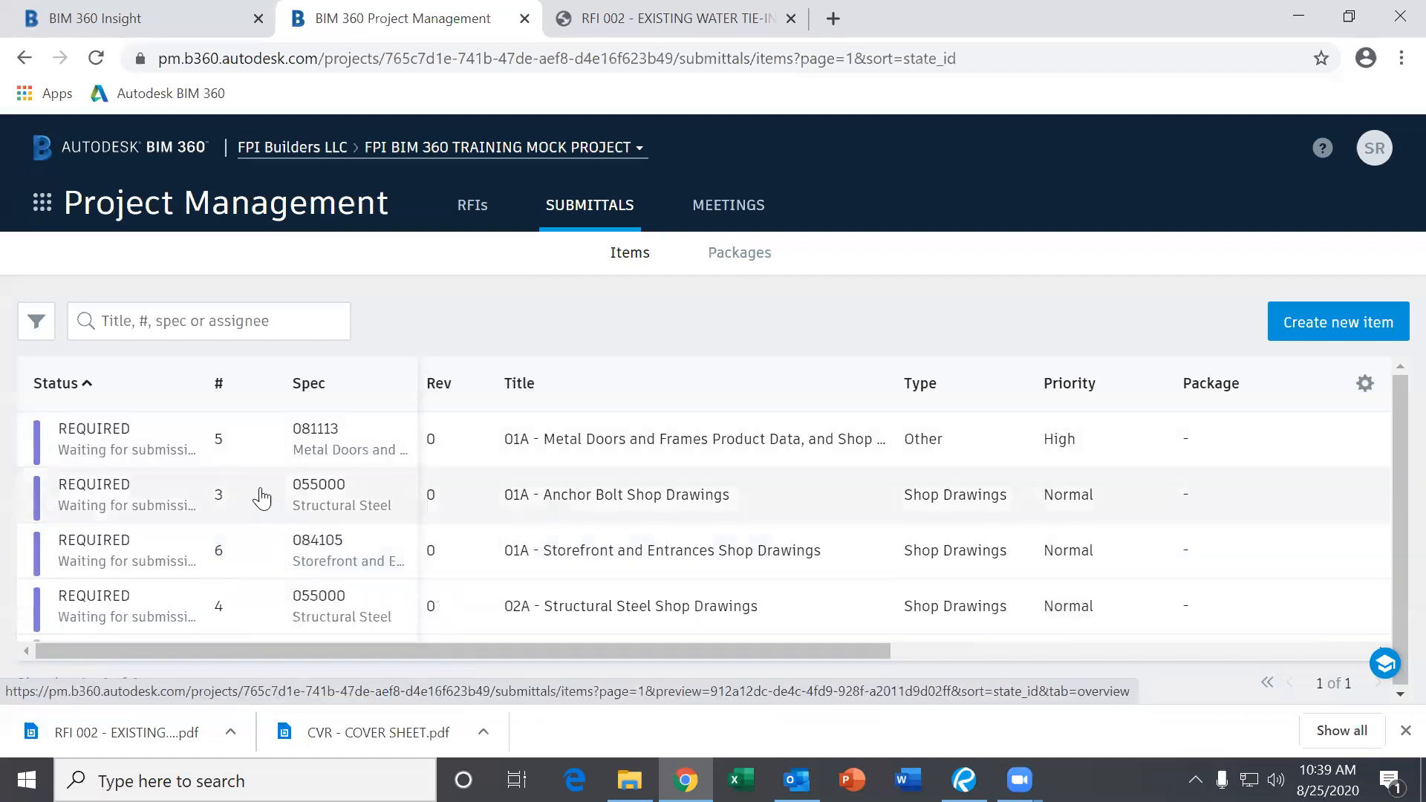
scroll(270, 531, "down", 2)
scroll(263, 538, "up", 2)
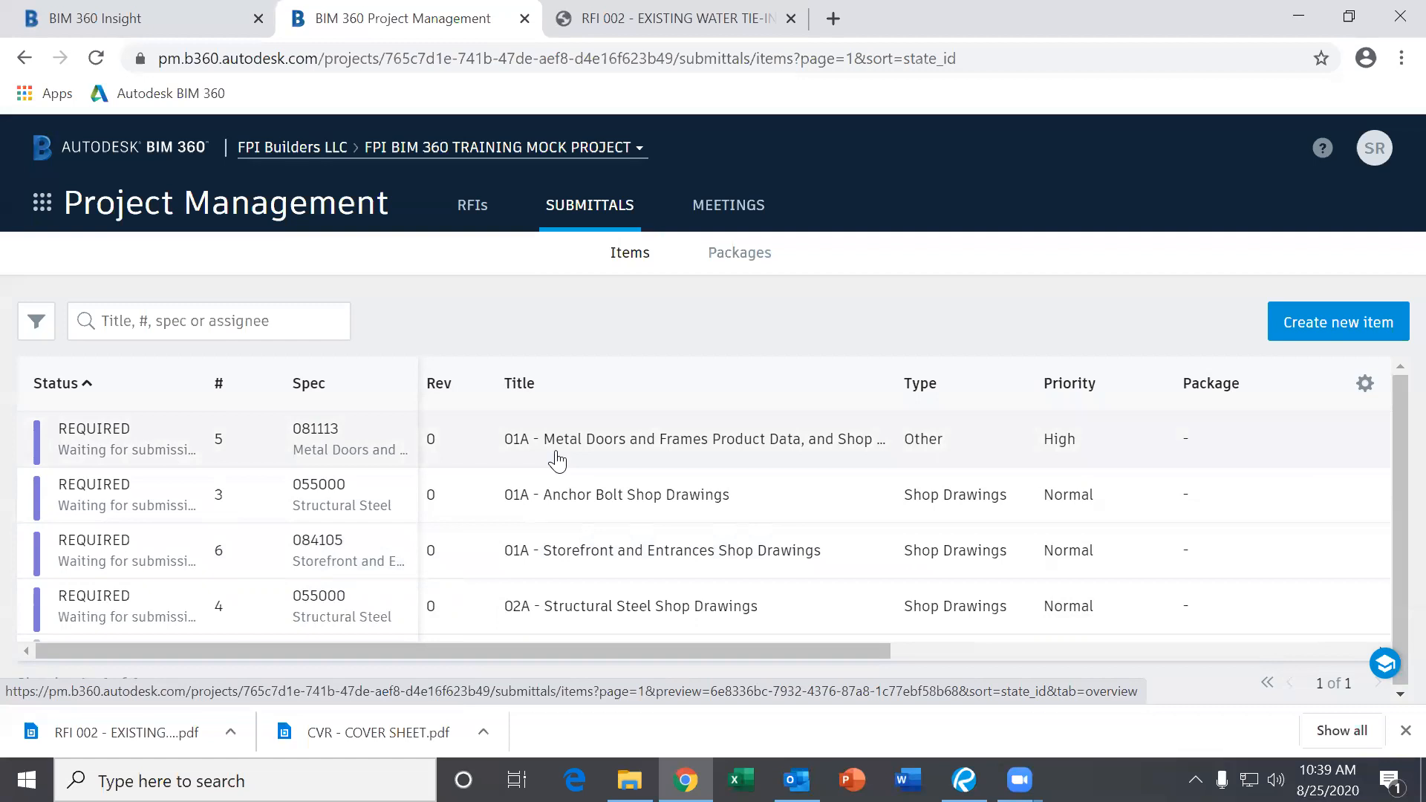
scroll(572, 479, "down", 2)
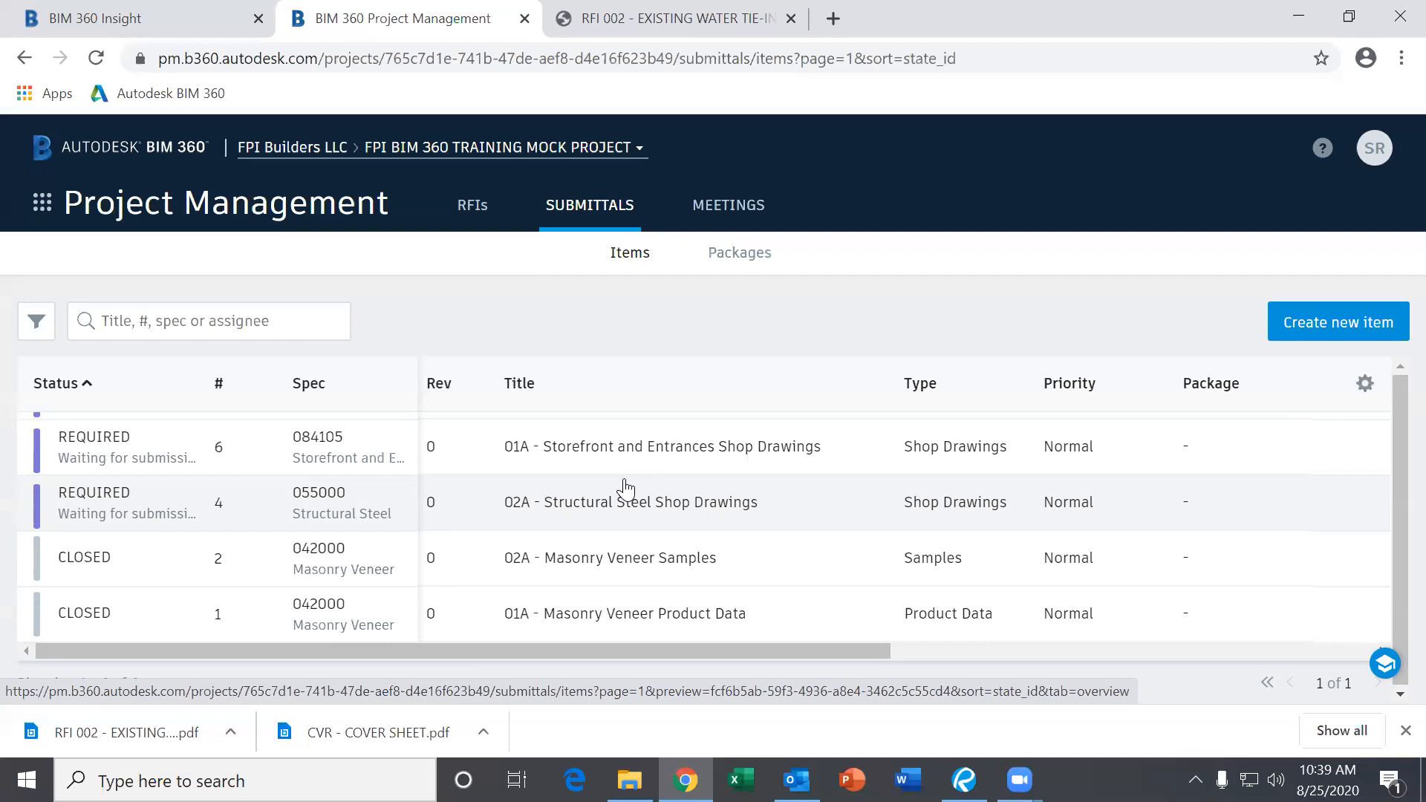
scroll(628, 512, "up", 2)
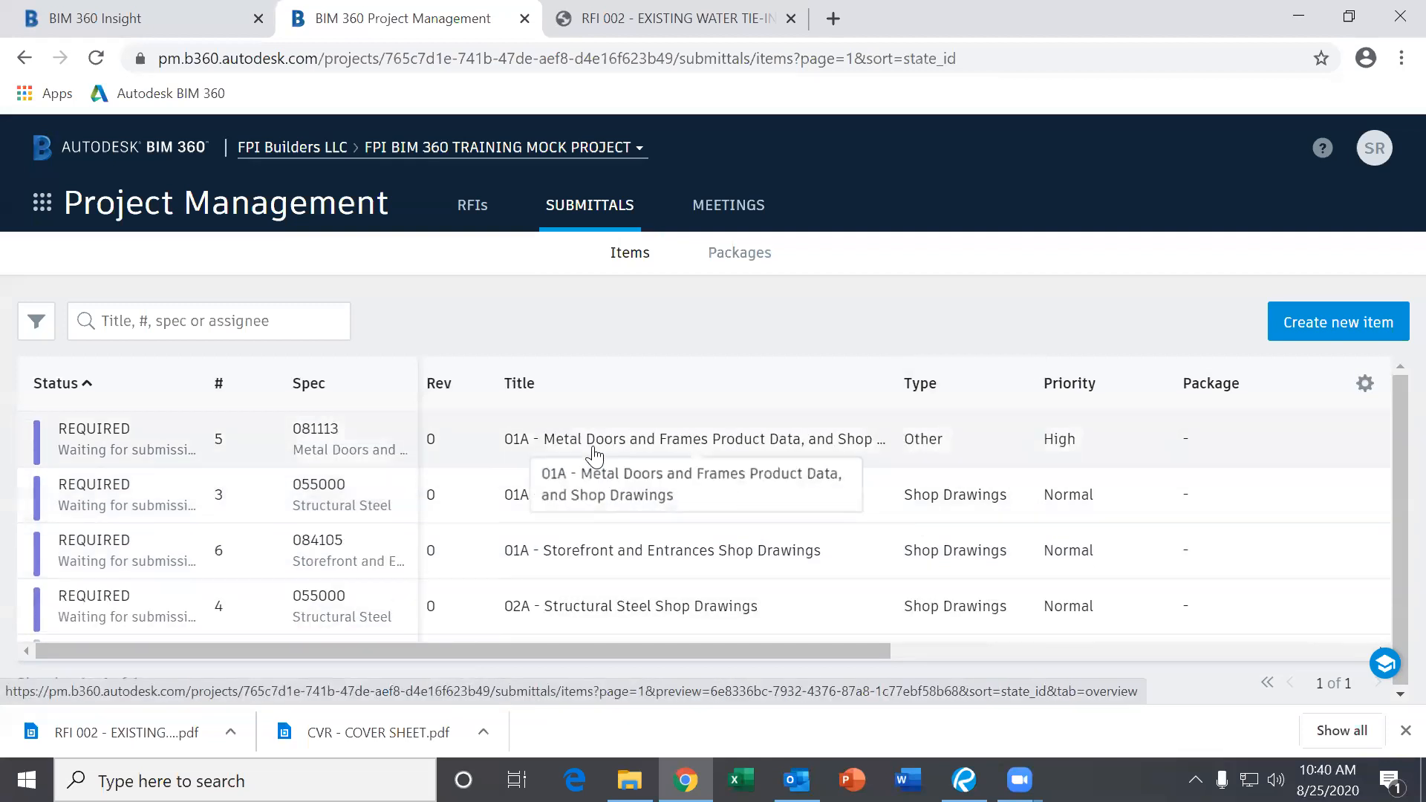
Open submittal #5-081113 Metal Doors and Frames and browse for a file to attach for review.
left_click(540, 439)
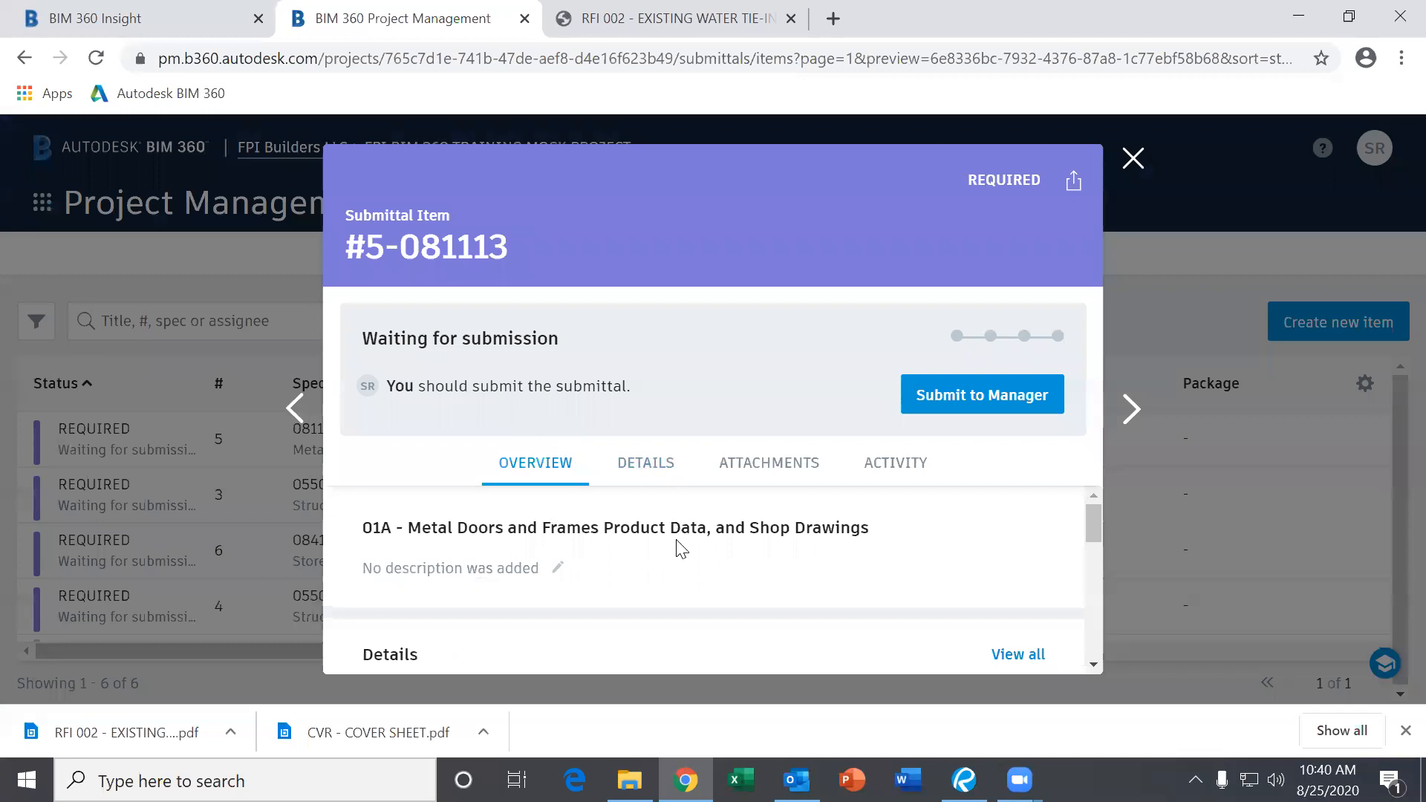
scroll(673, 546, "down", 2)
scroll(664, 555, "up", 2)
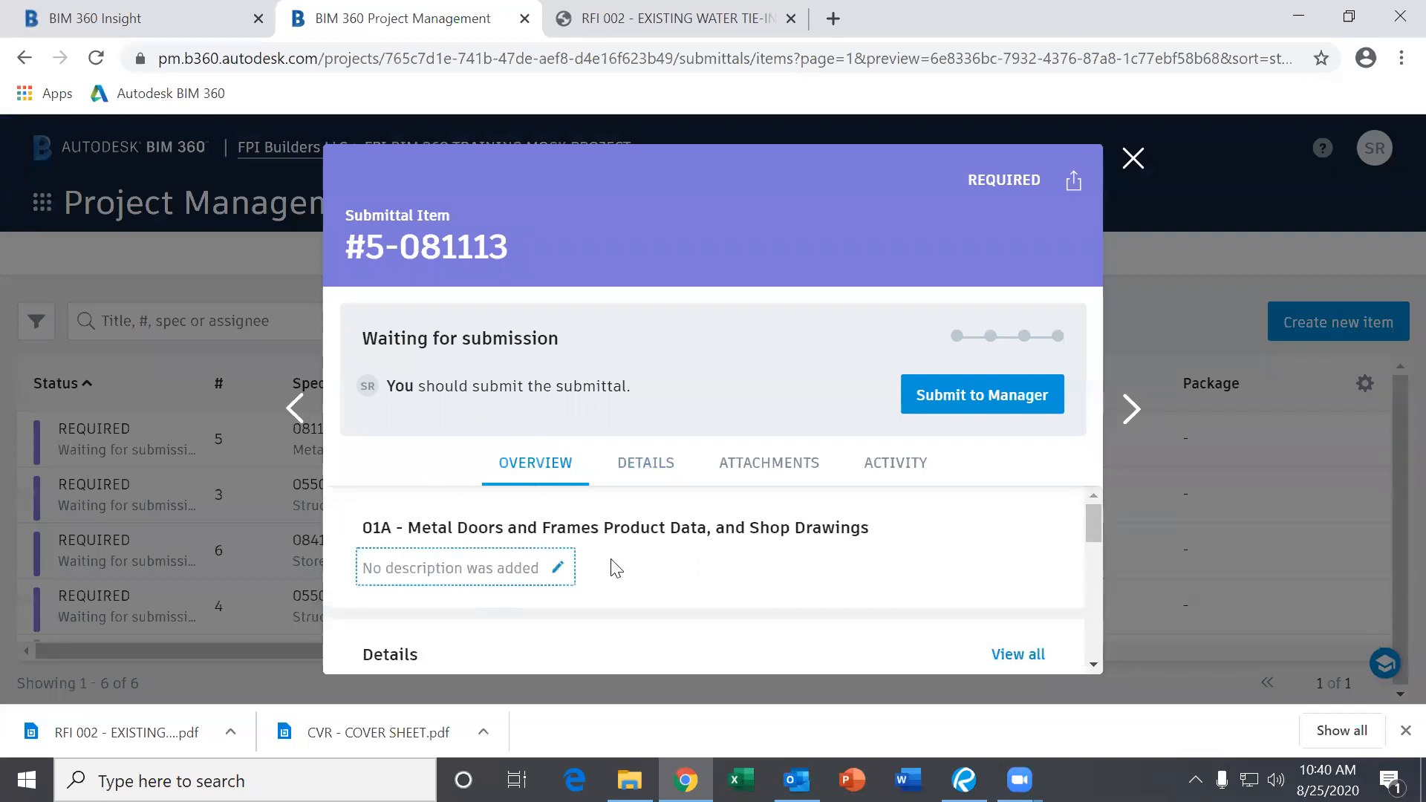
scroll(640, 568, "down", 4)
scroll(643, 570, "down", 1)
scroll(657, 556, "up", 3)
scroll(657, 583, "down", 5)
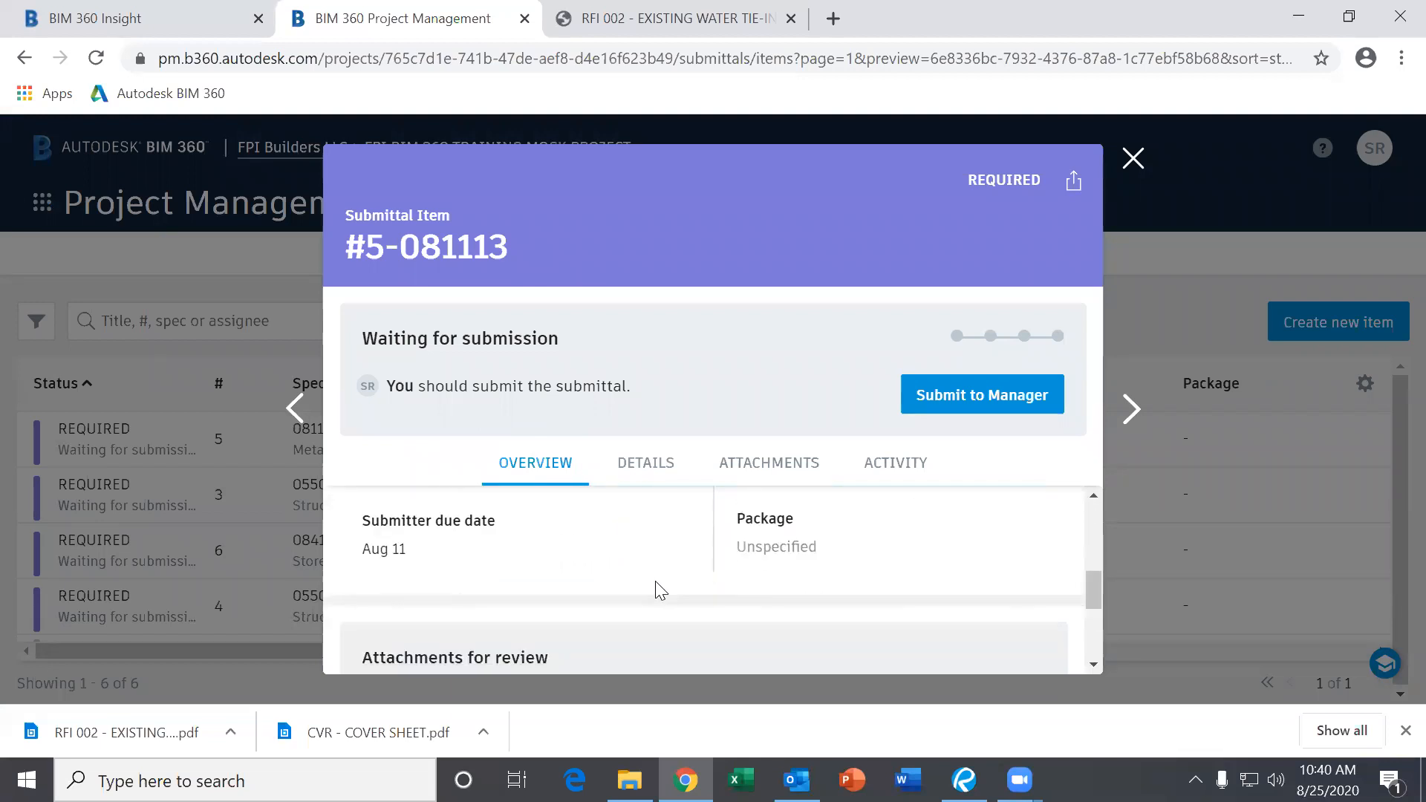
scroll(668, 583, "up", 1)
scroll(706, 591, "down", 1)
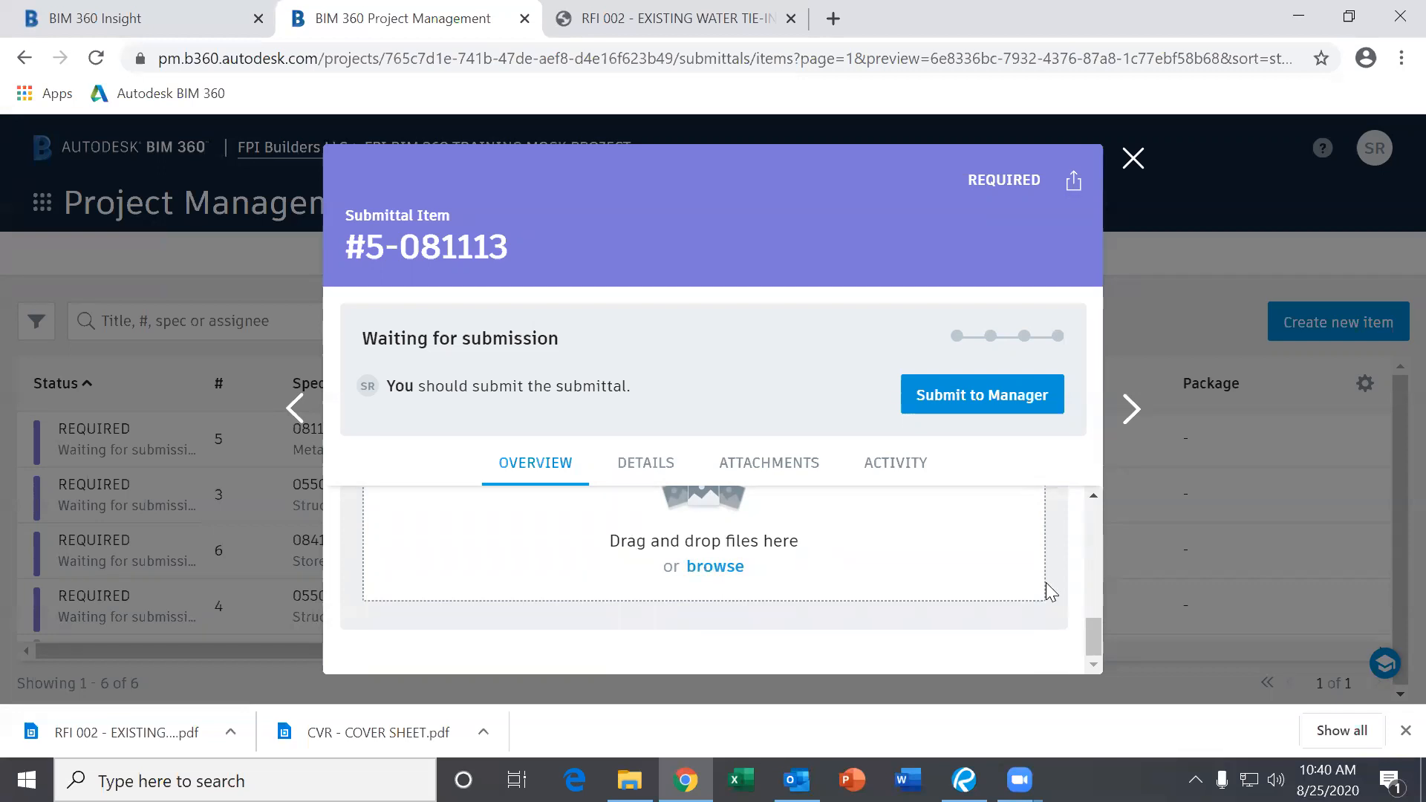
left_click_drag(1092, 637, 1088, 624)
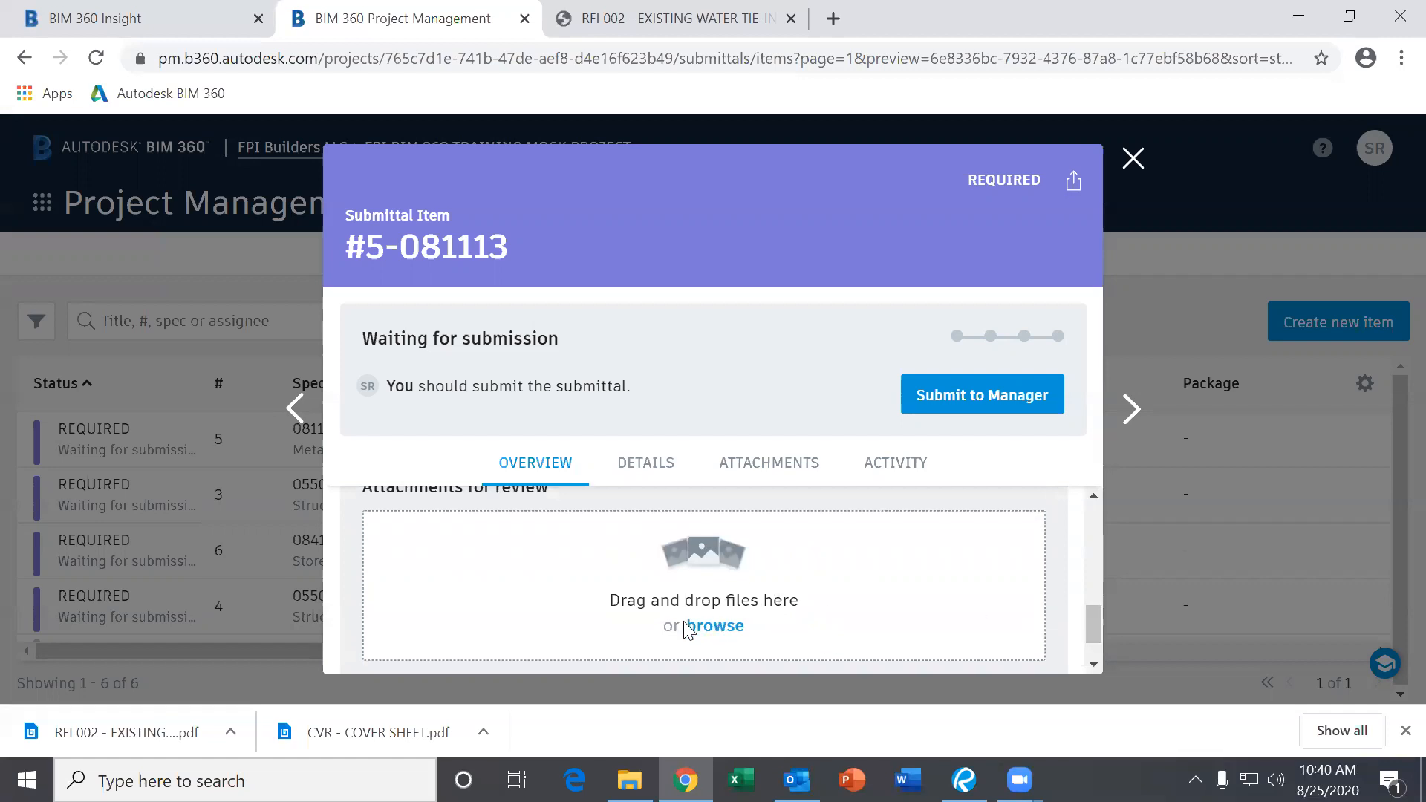
left_click(710, 628)
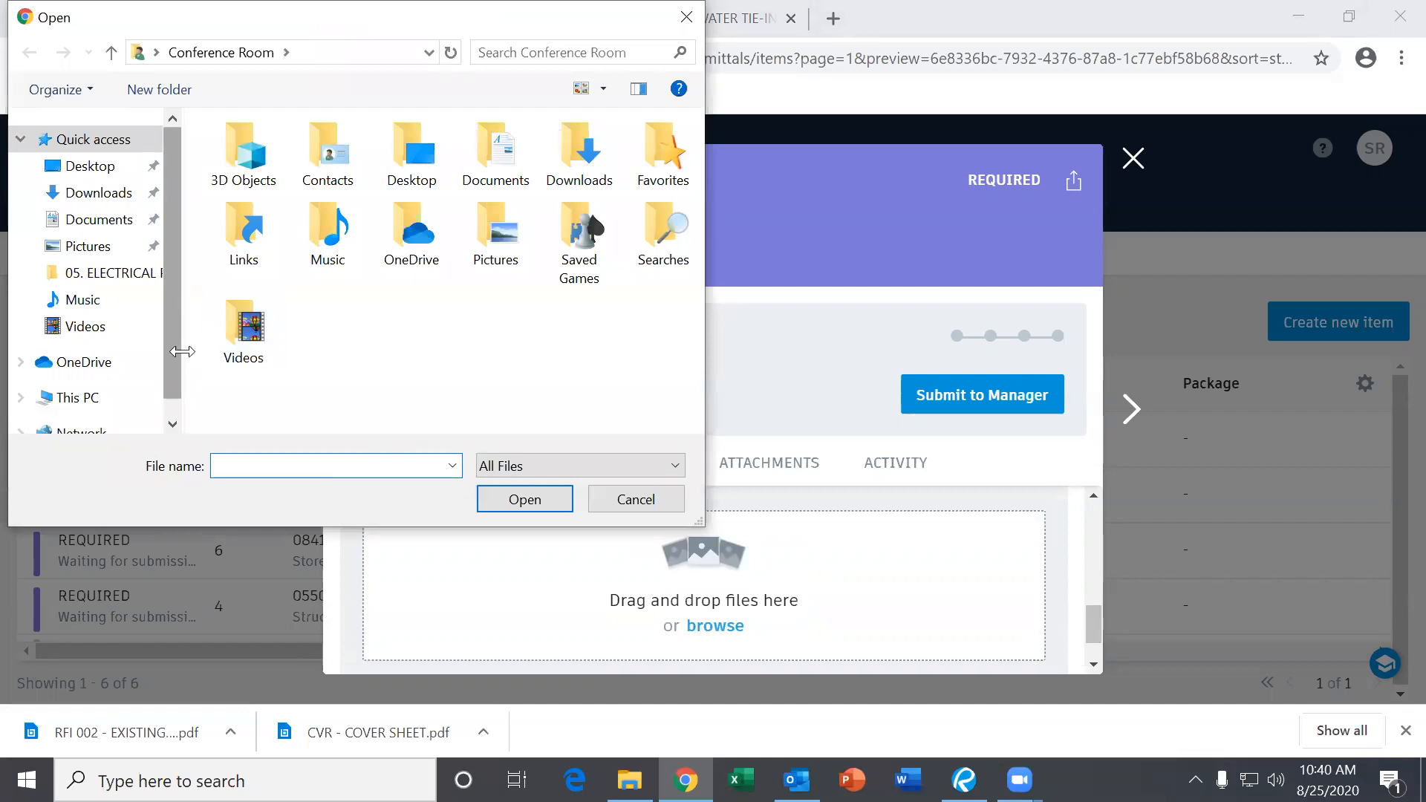
Navigate to Company (Z:) > FPI PROJECTS > 20104-St John Outreach Center.
scroll(181, 364, "down", 2)
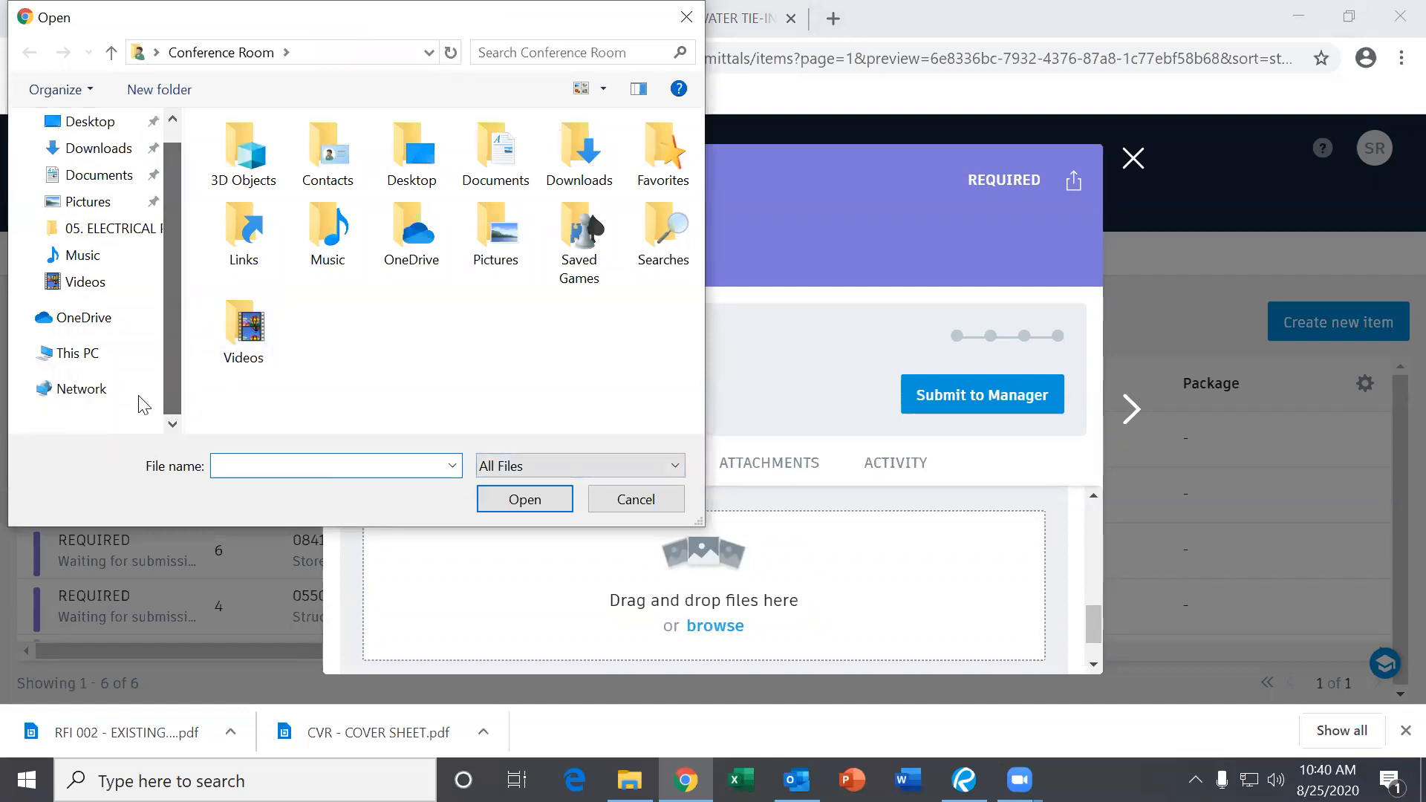
left_click(77, 353)
scroll(382, 341, "down", 5)
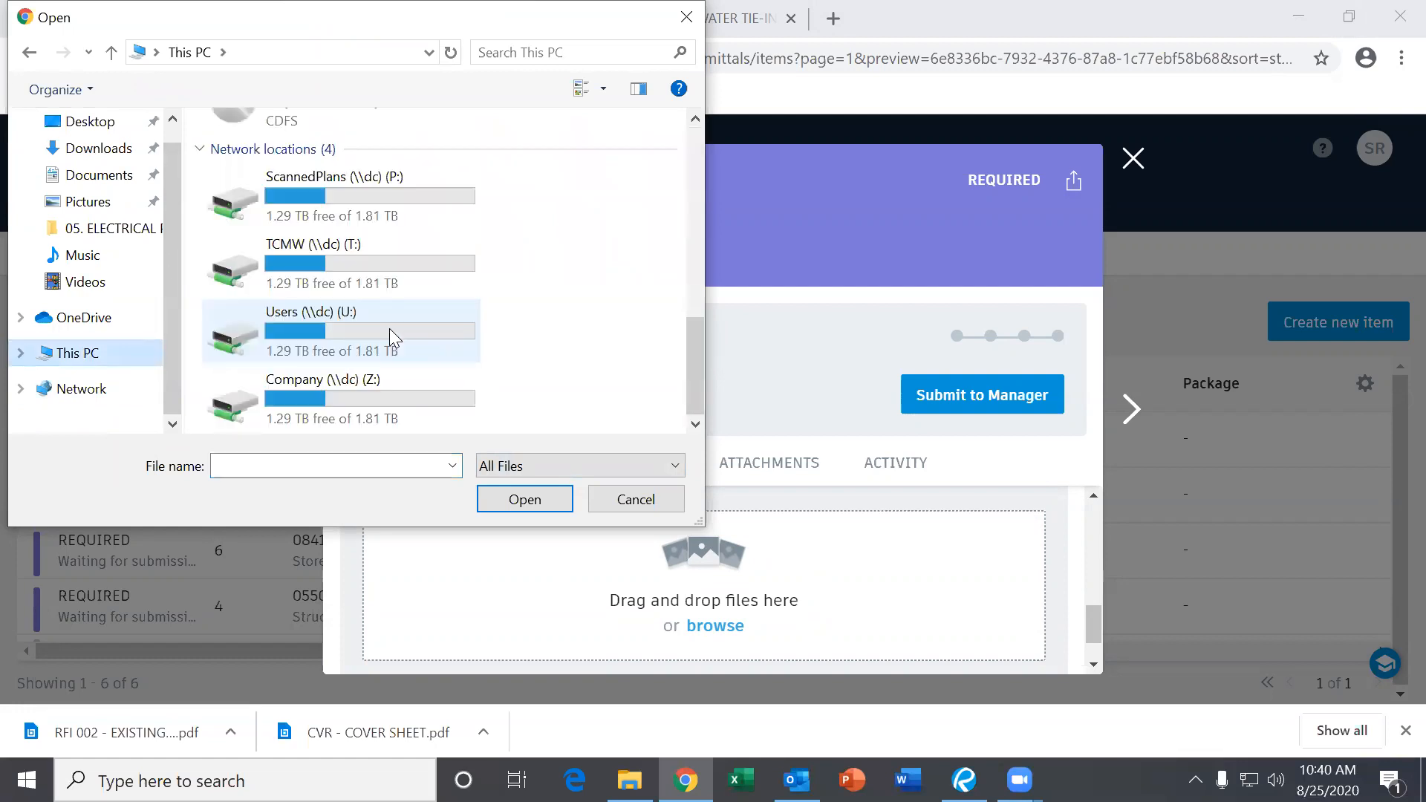
double_click(342, 410)
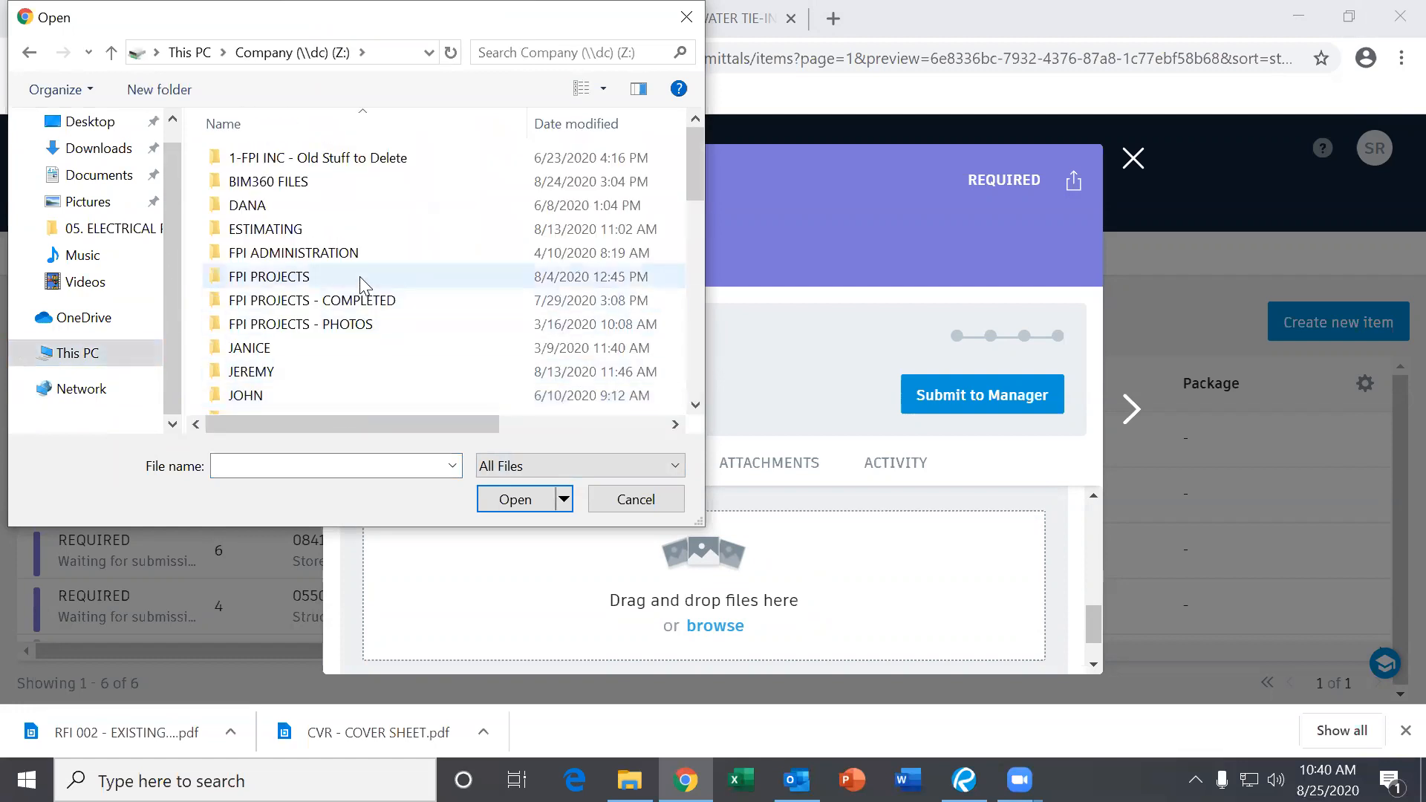
double_click(363, 279)
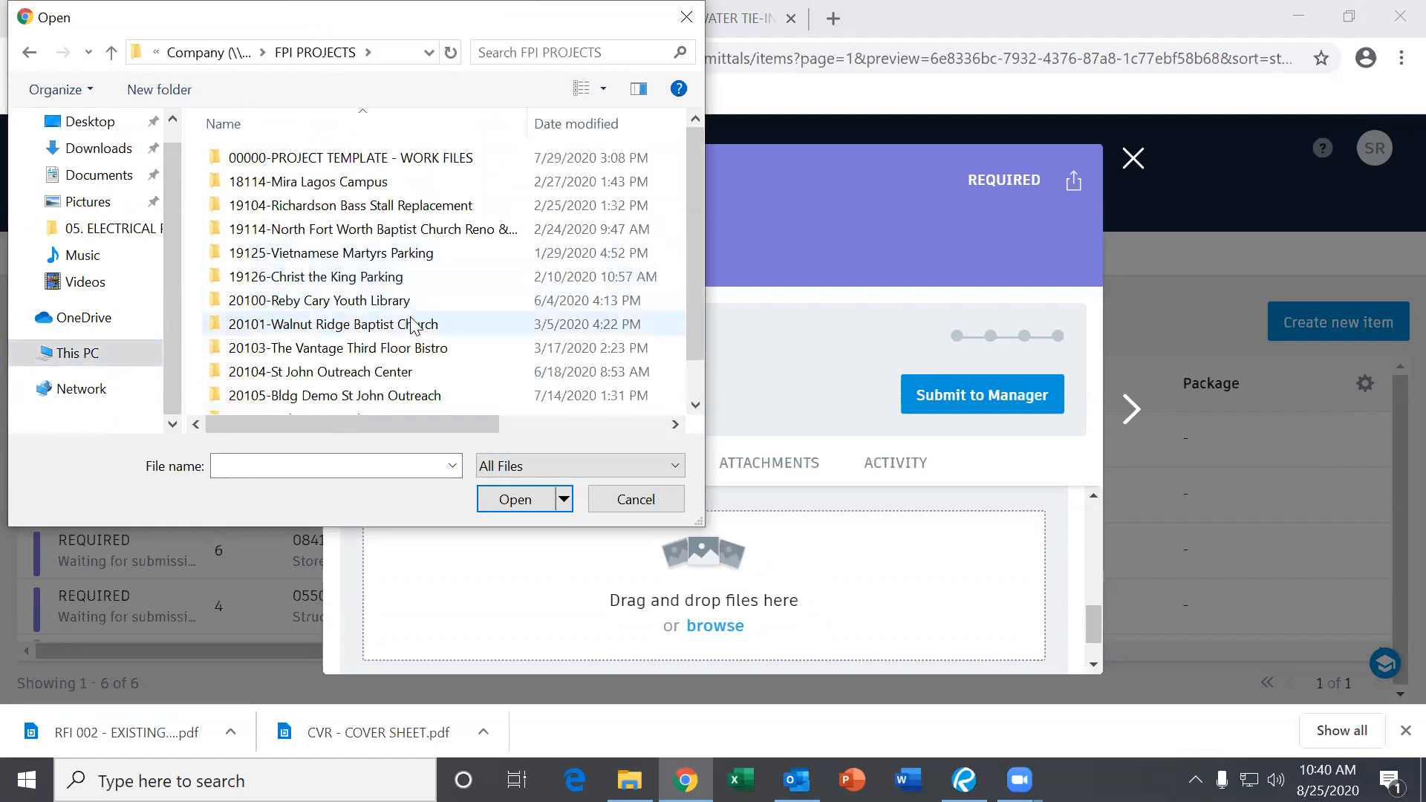
scroll(436, 407, "down", 1)
left_click(381, 329)
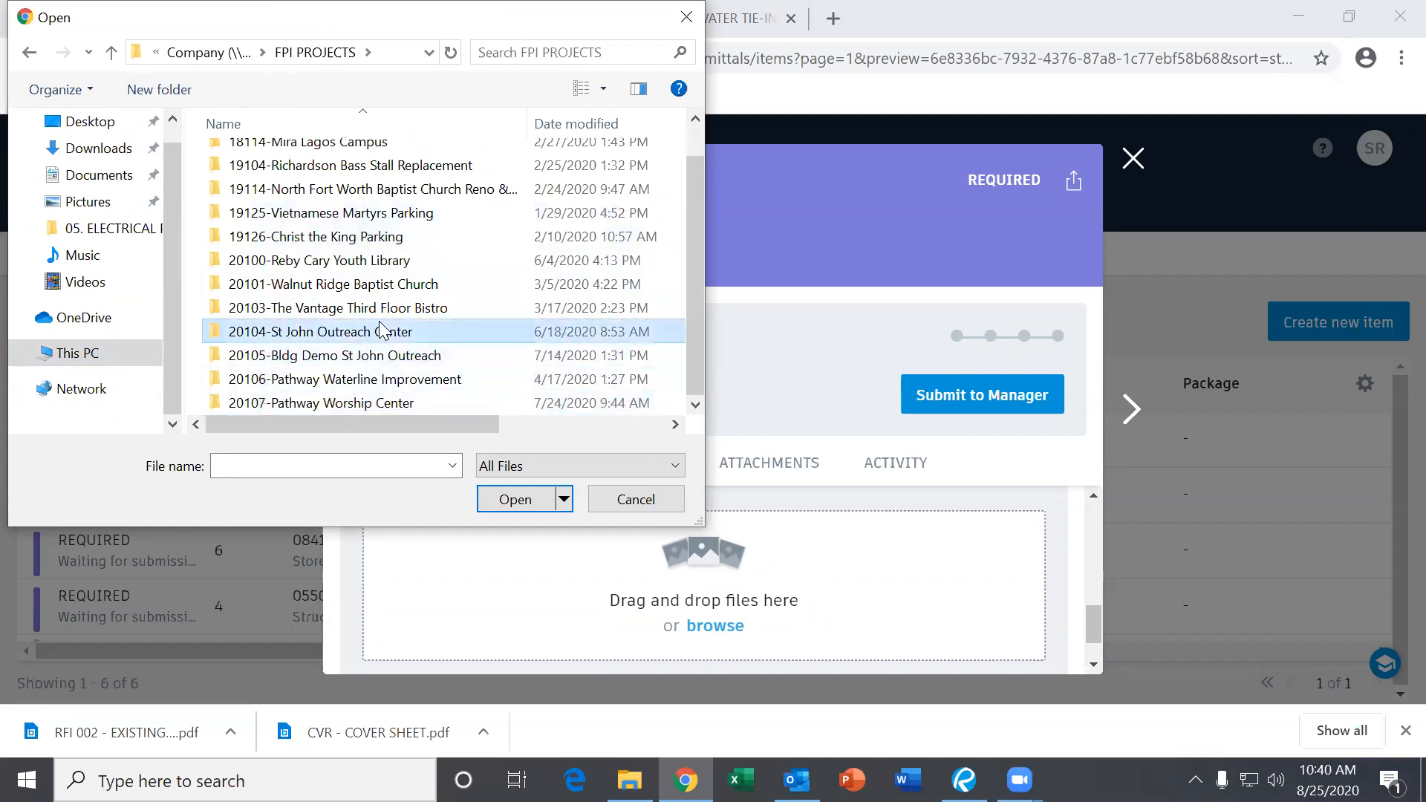
double_click(380, 331)
Attach Toilet Accessories Submittal from 02-JOB FILES MASTER > Submittals > Initial > Specialties Direct.
double_click(327, 182)
scroll(362, 351, "down", 4)
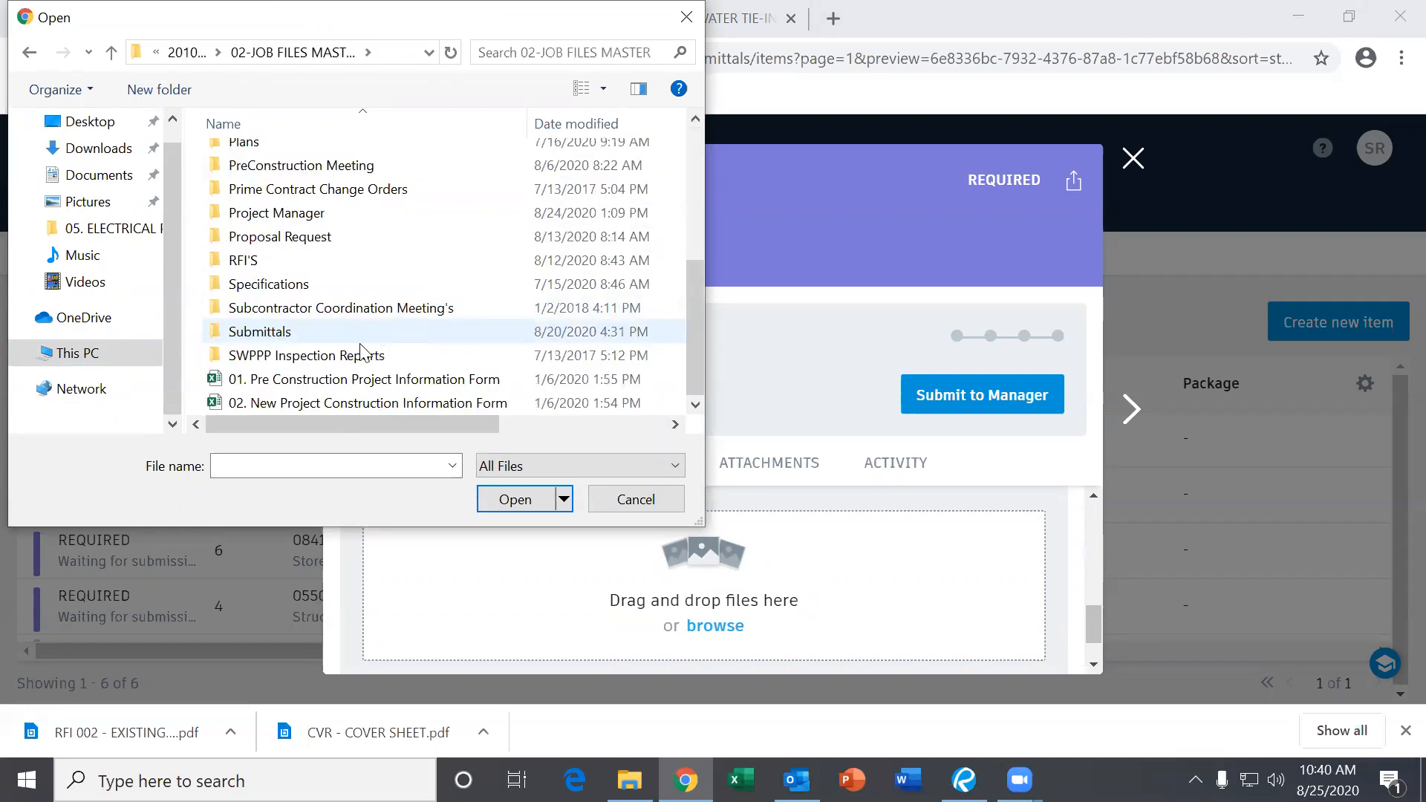
double_click(325, 331)
left_click(353, 160)
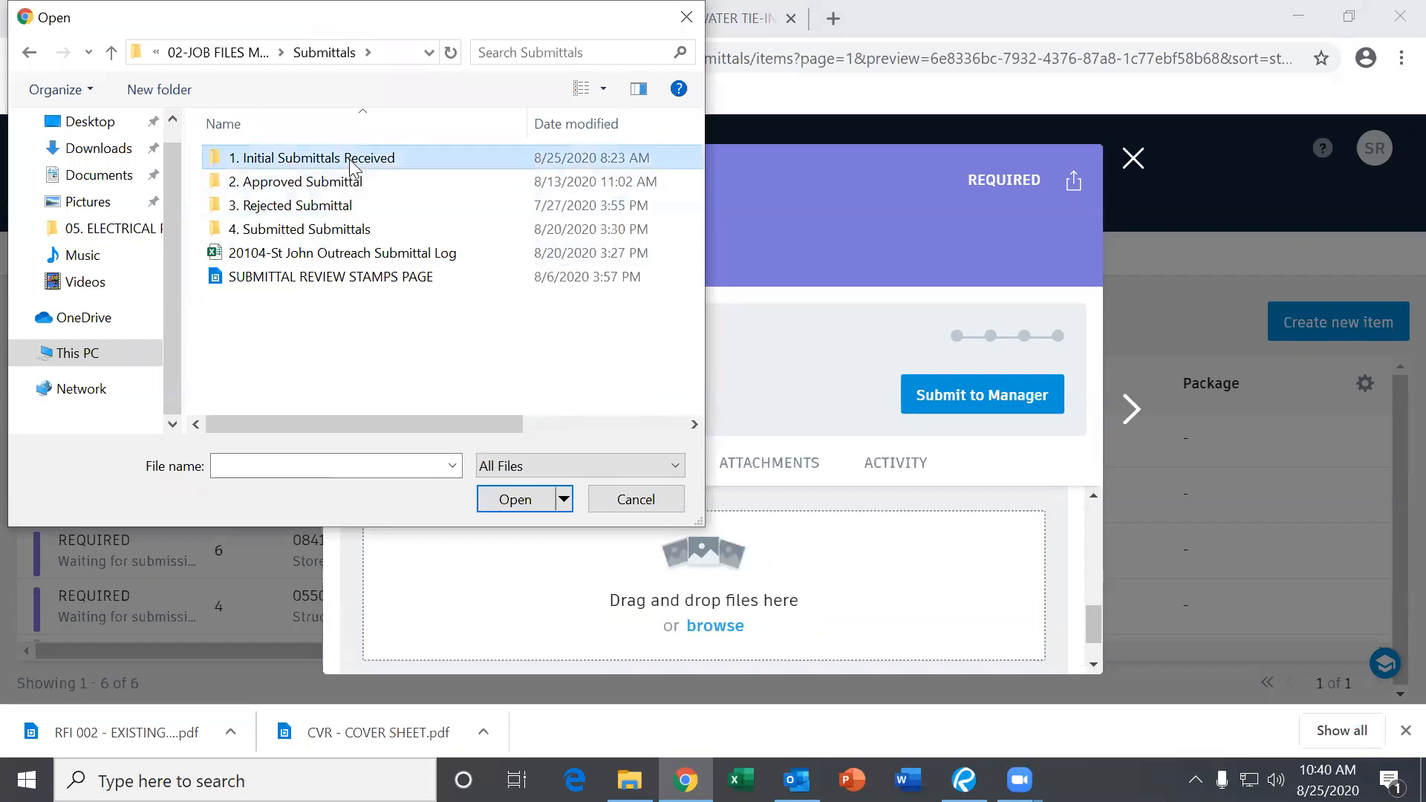
double_click(352, 165)
double_click(340, 185)
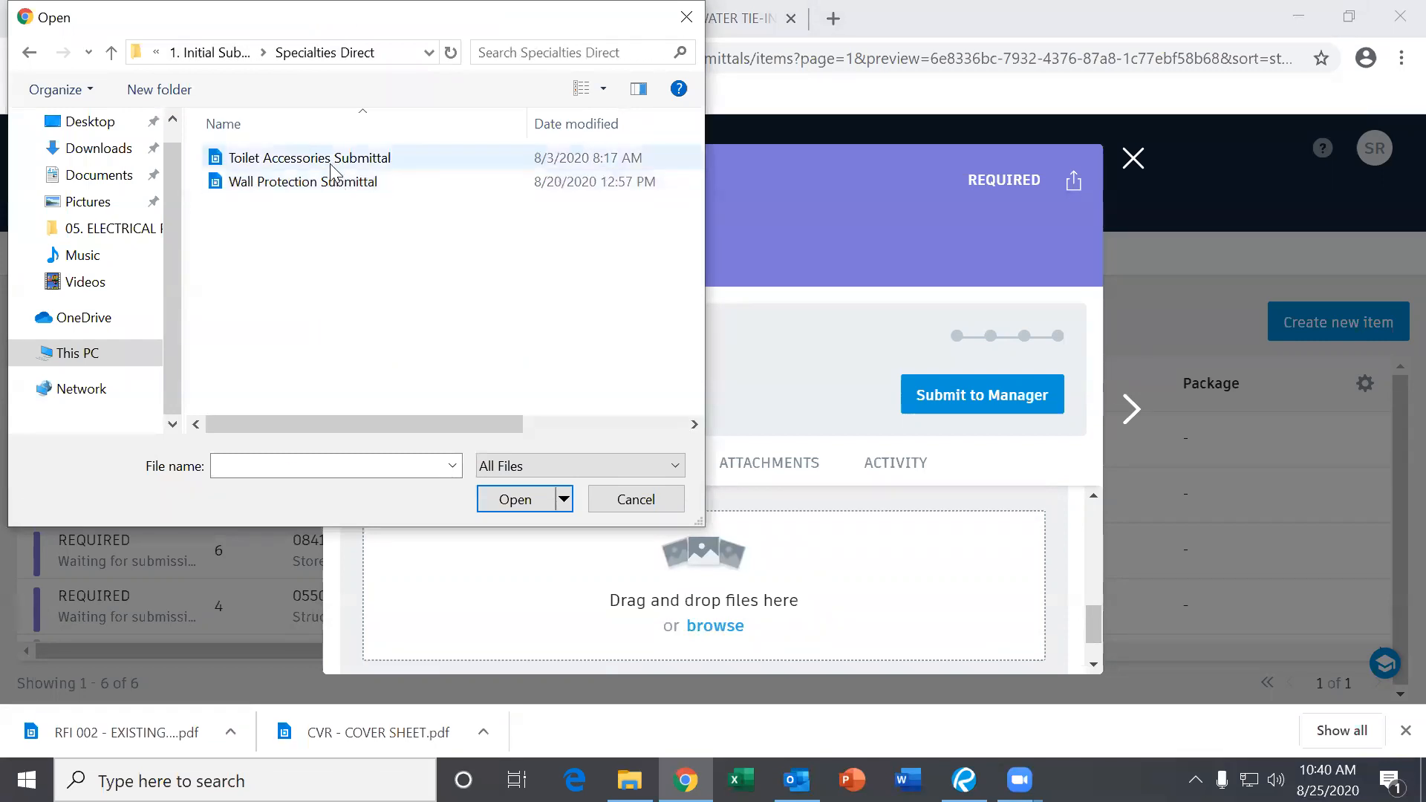
double_click(332, 166)
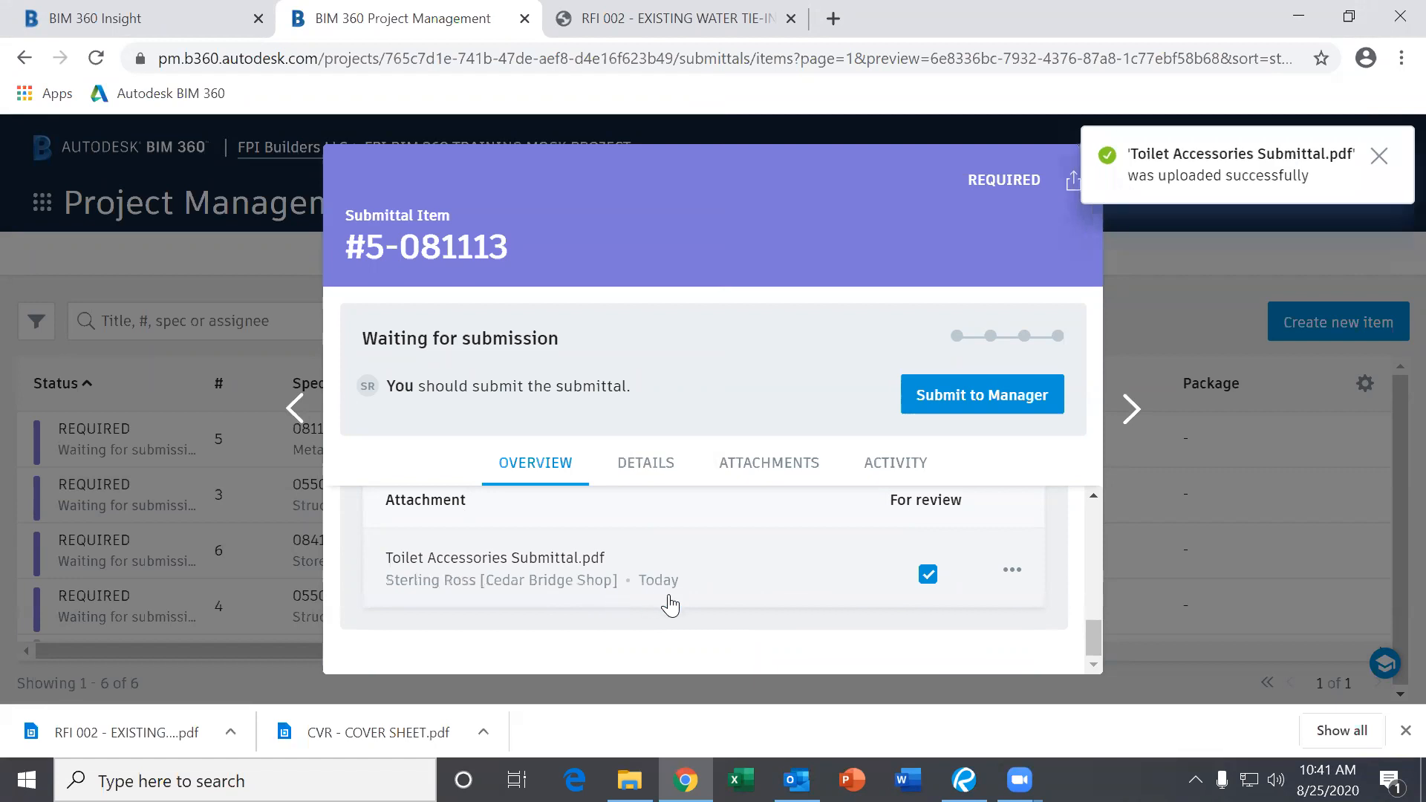
scroll(735, 605, "up", 2)
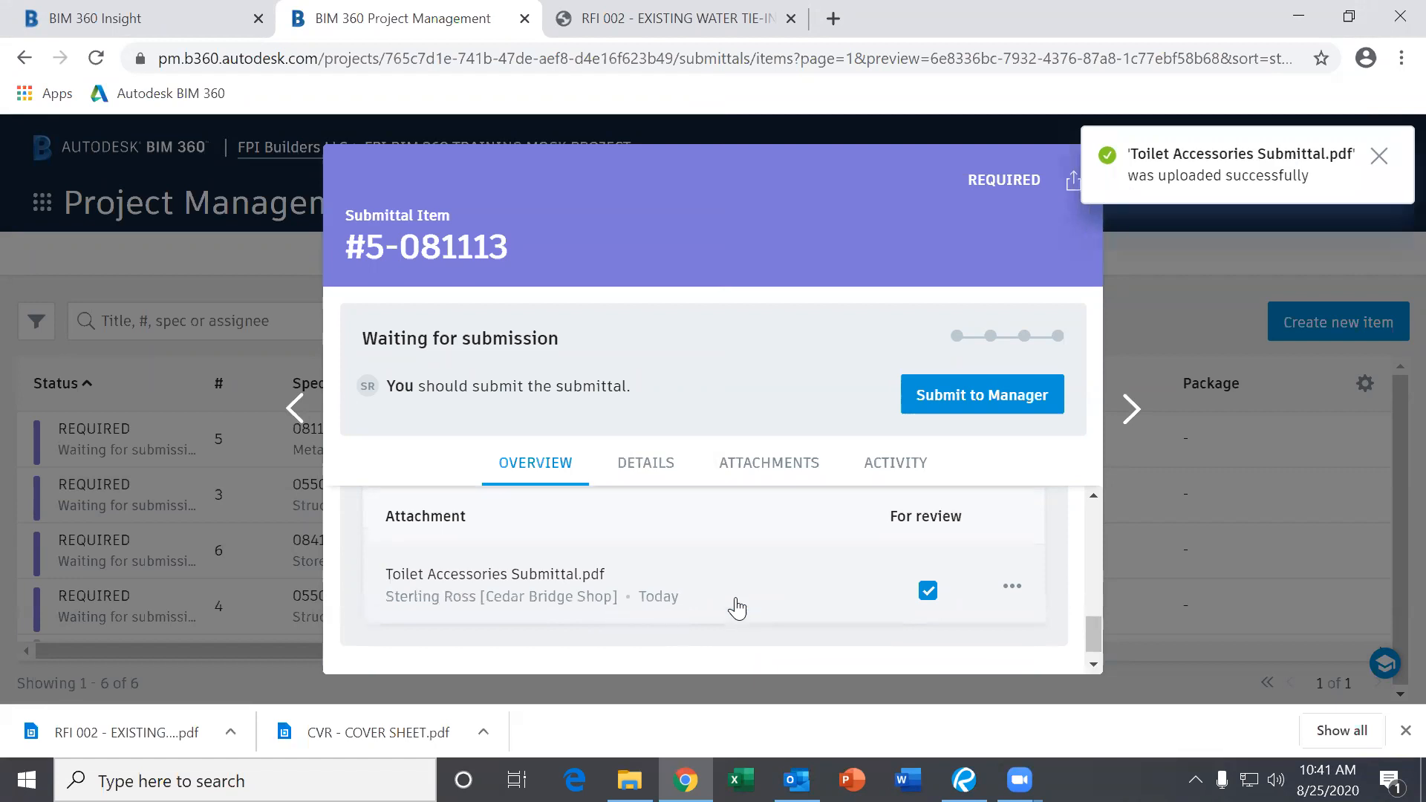
Submit Metal Doors and Frames submittal #5-081113 to the manager.
left_click(975, 398)
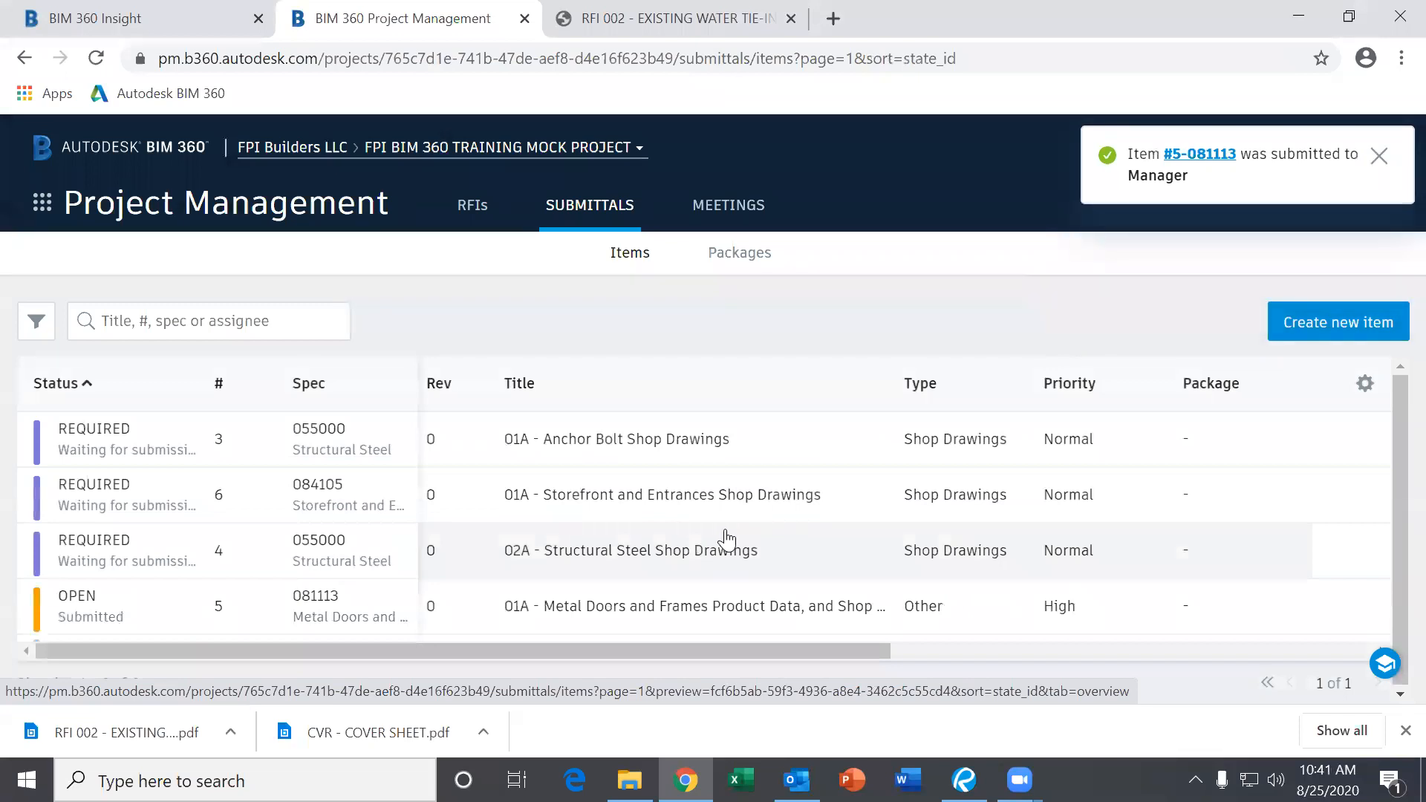
scroll(297, 571, "down", 2)
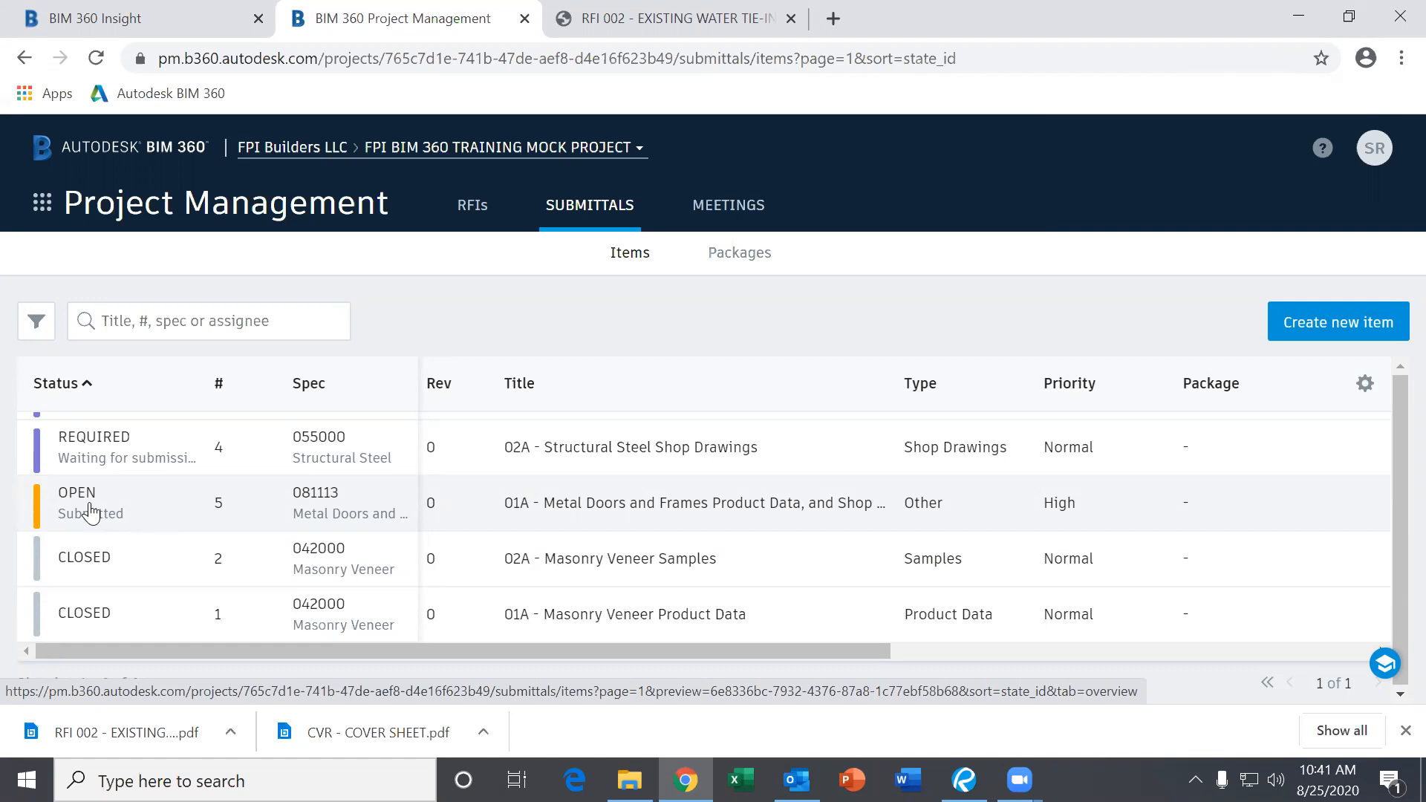
scroll(206, 527, "up", 1)
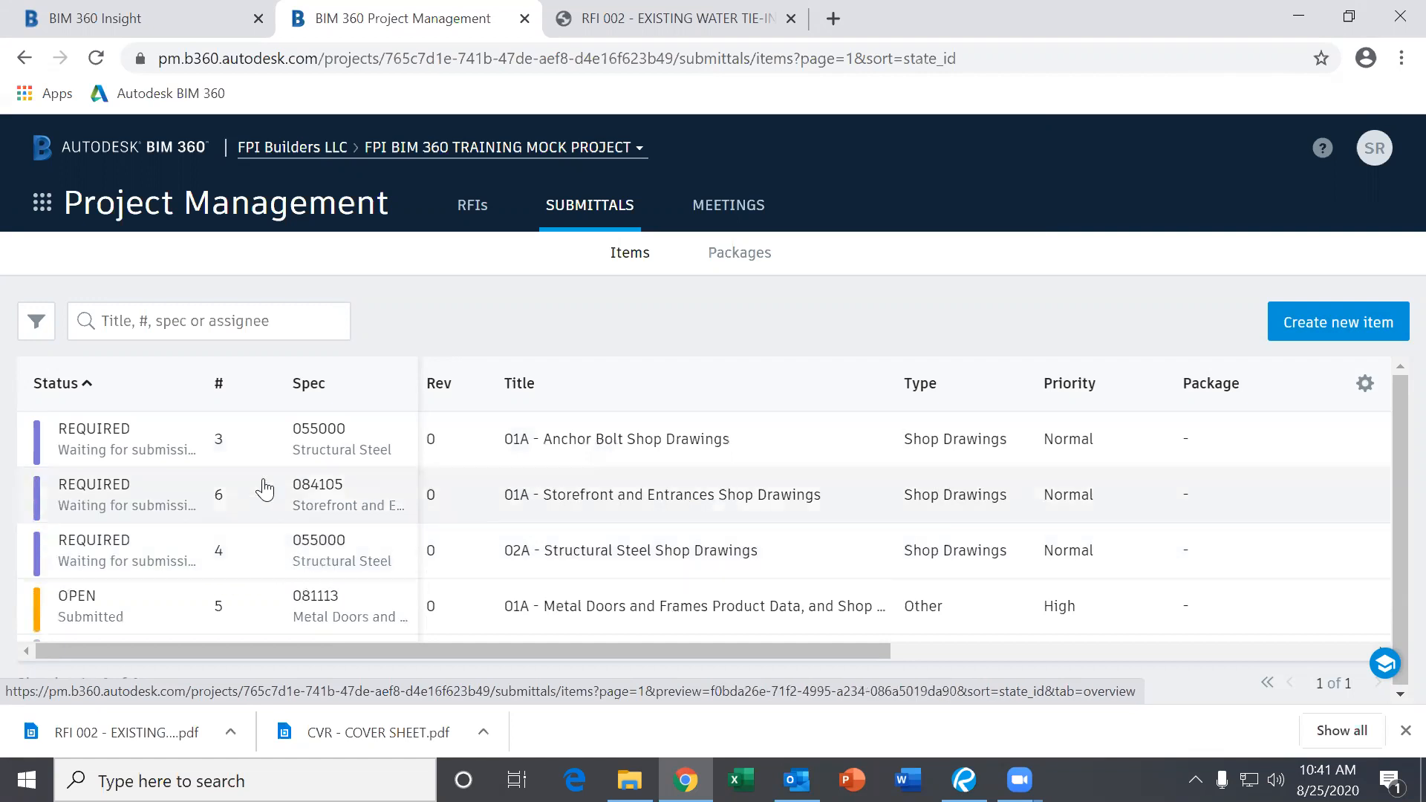
scroll(268, 545, "down", 1)
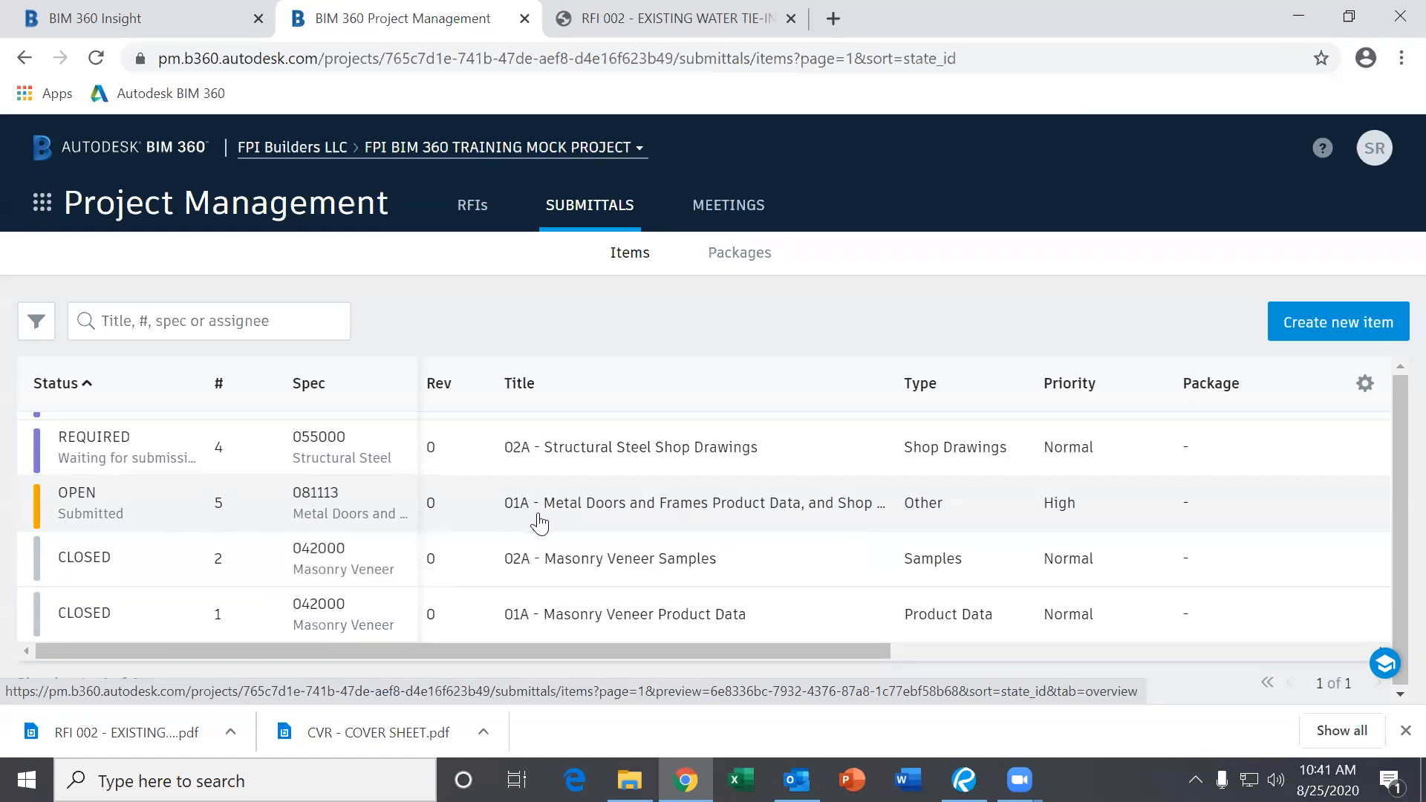
scroll(553, 516, "up", 2)
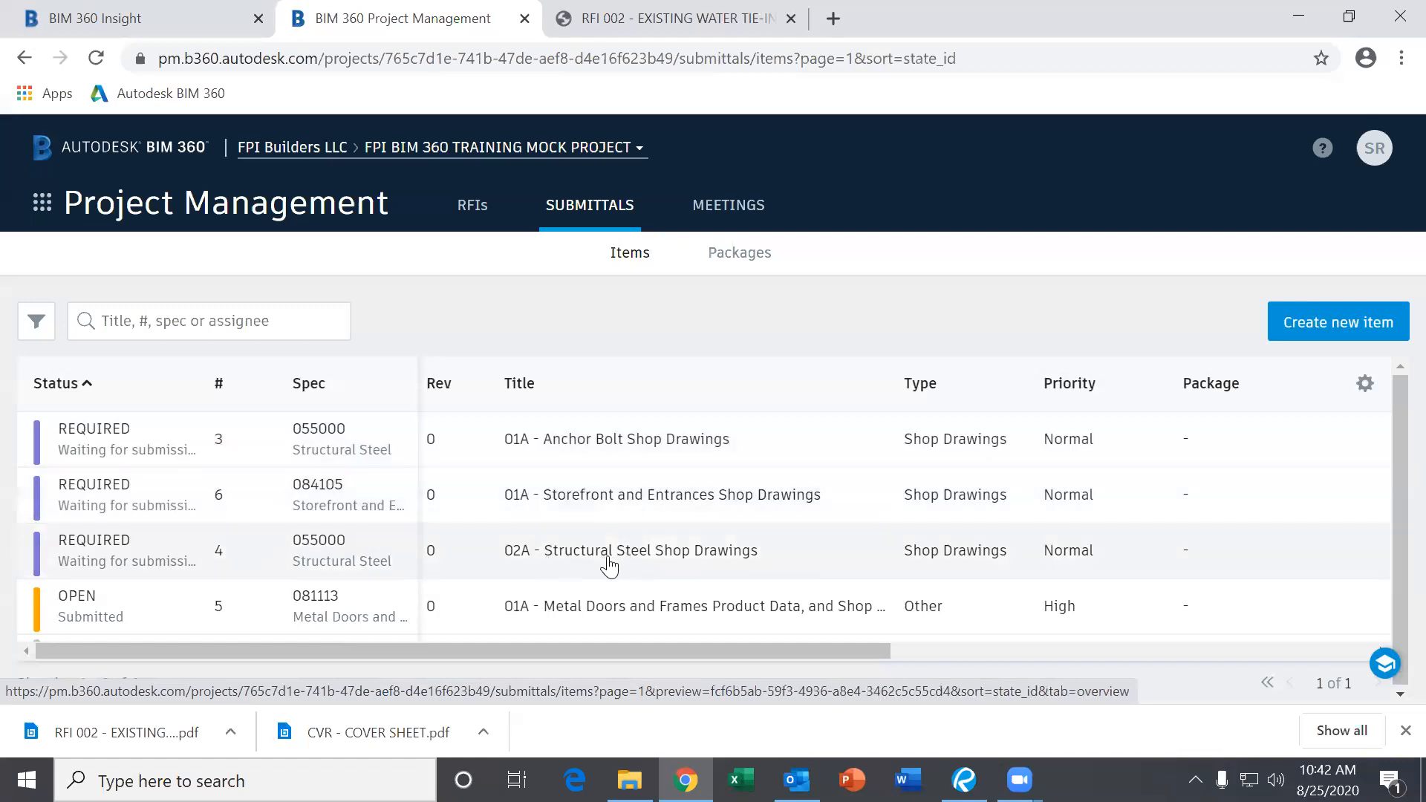
scroll(609, 565, "down", 2)
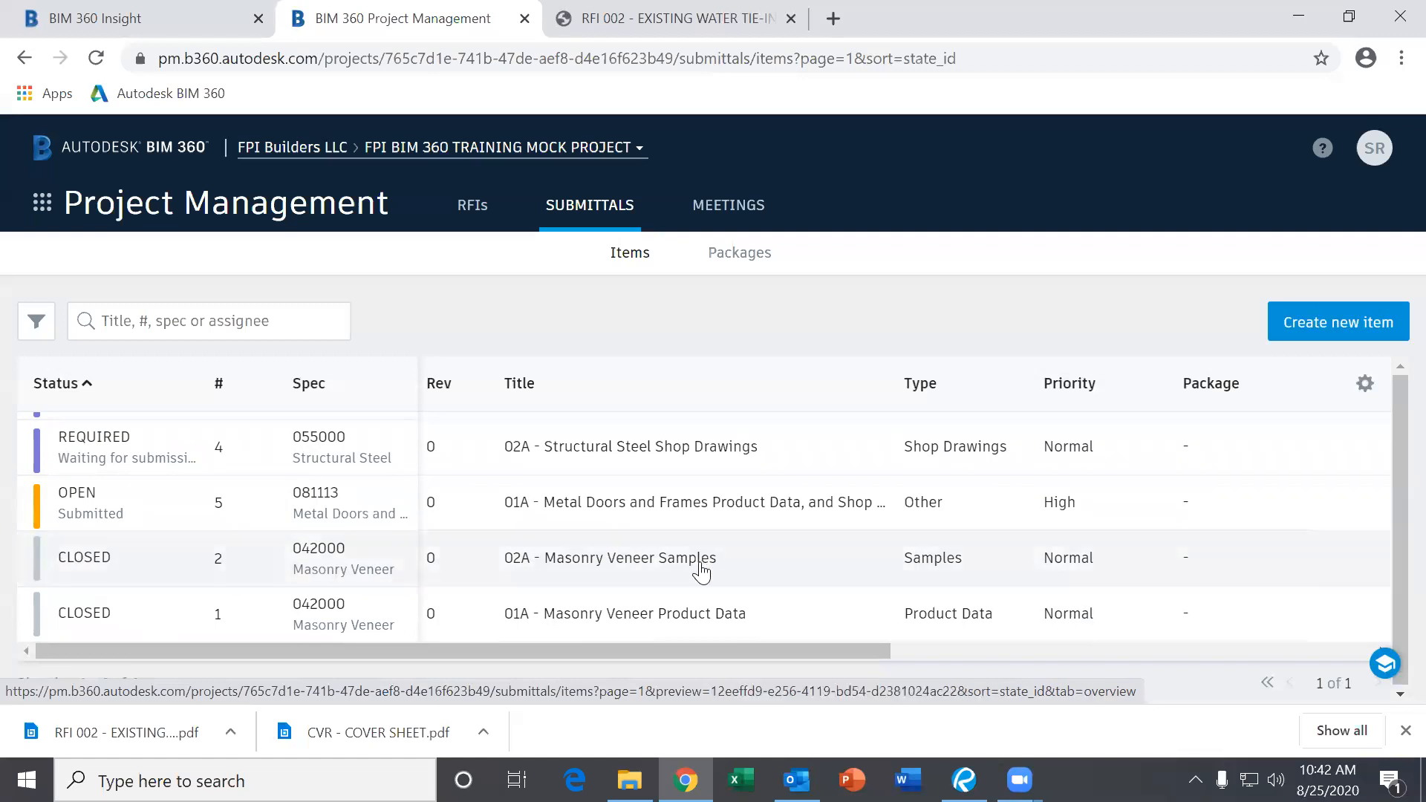
scroll(642, 556, "up", 2)
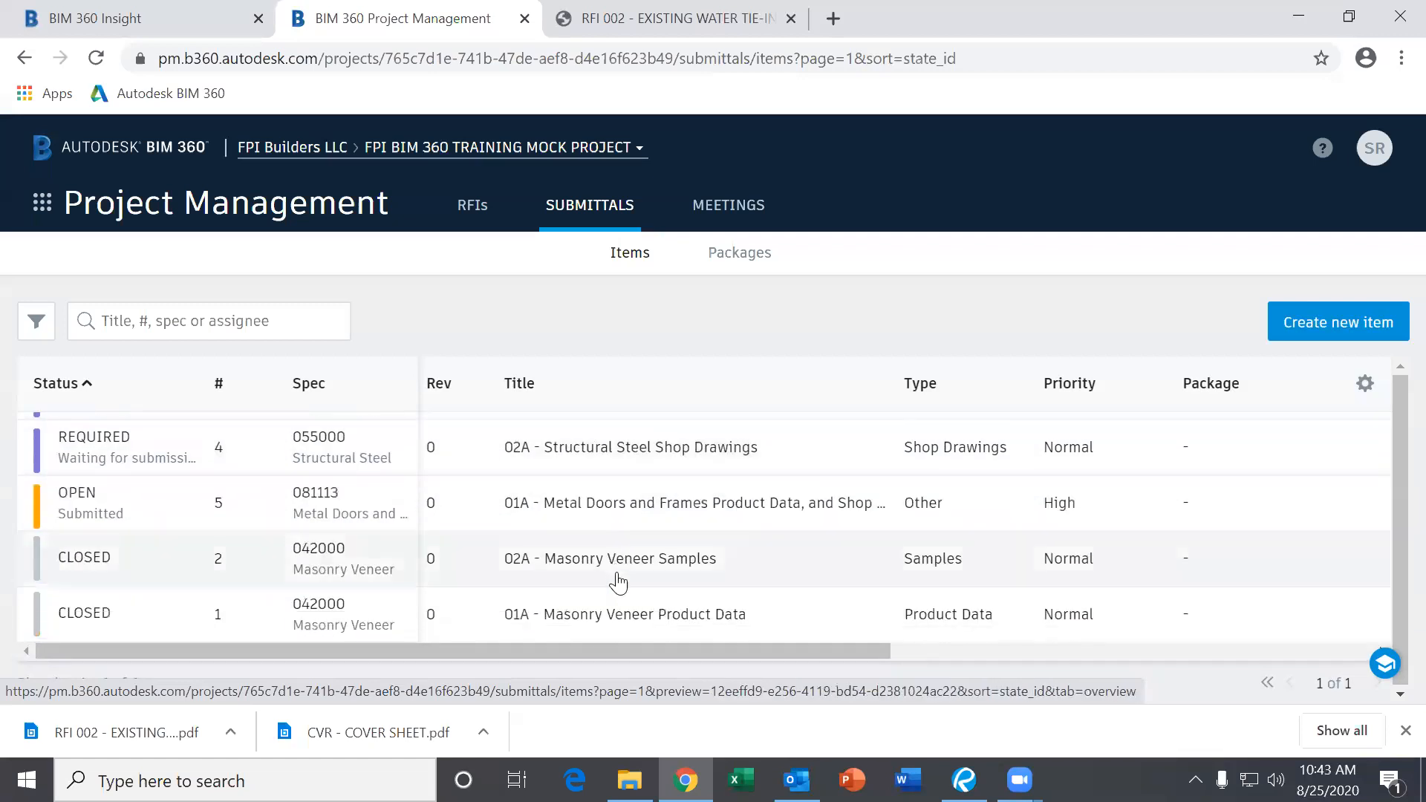
scroll(628, 564, "up", 2)
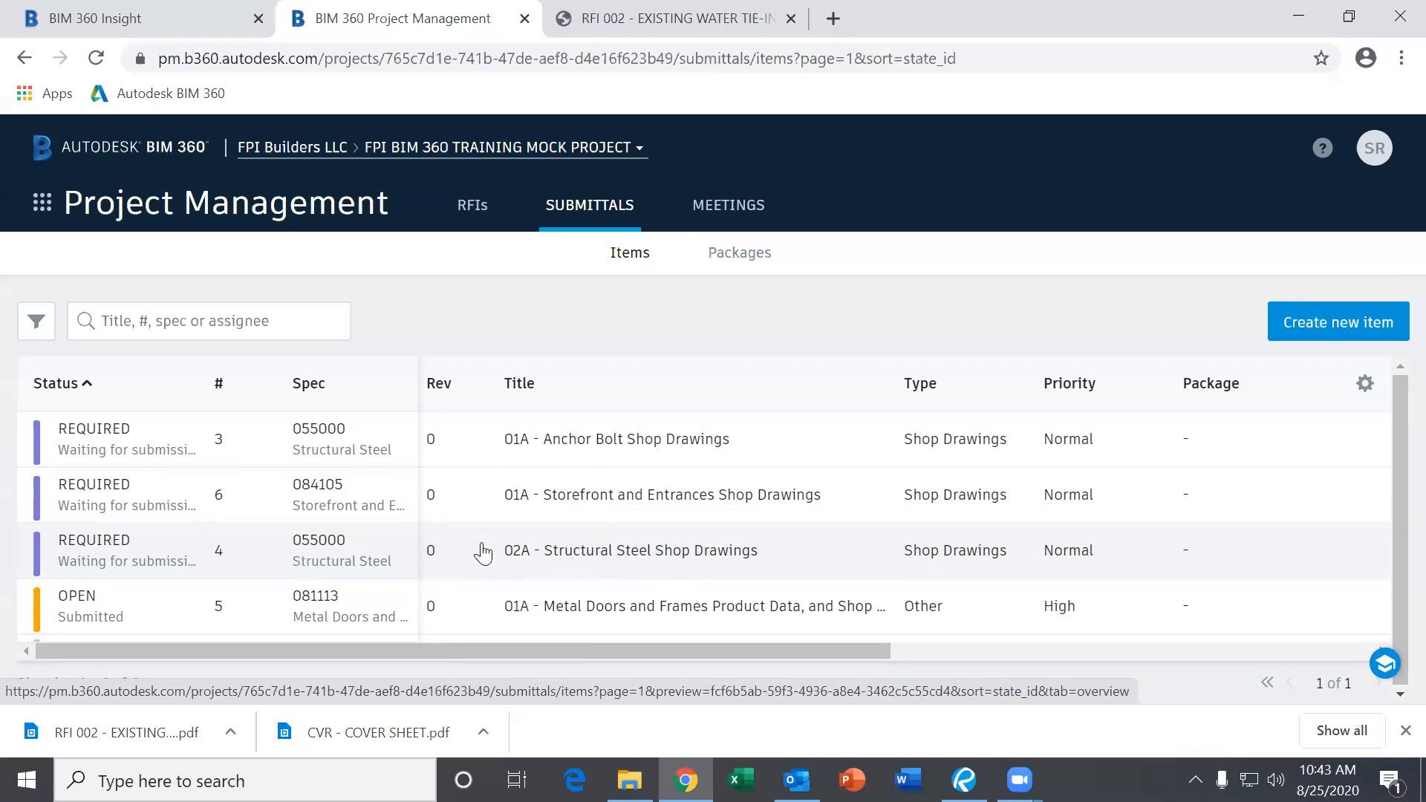
scroll(466, 557, "down", 2)
scroll(471, 541, "up", 2)
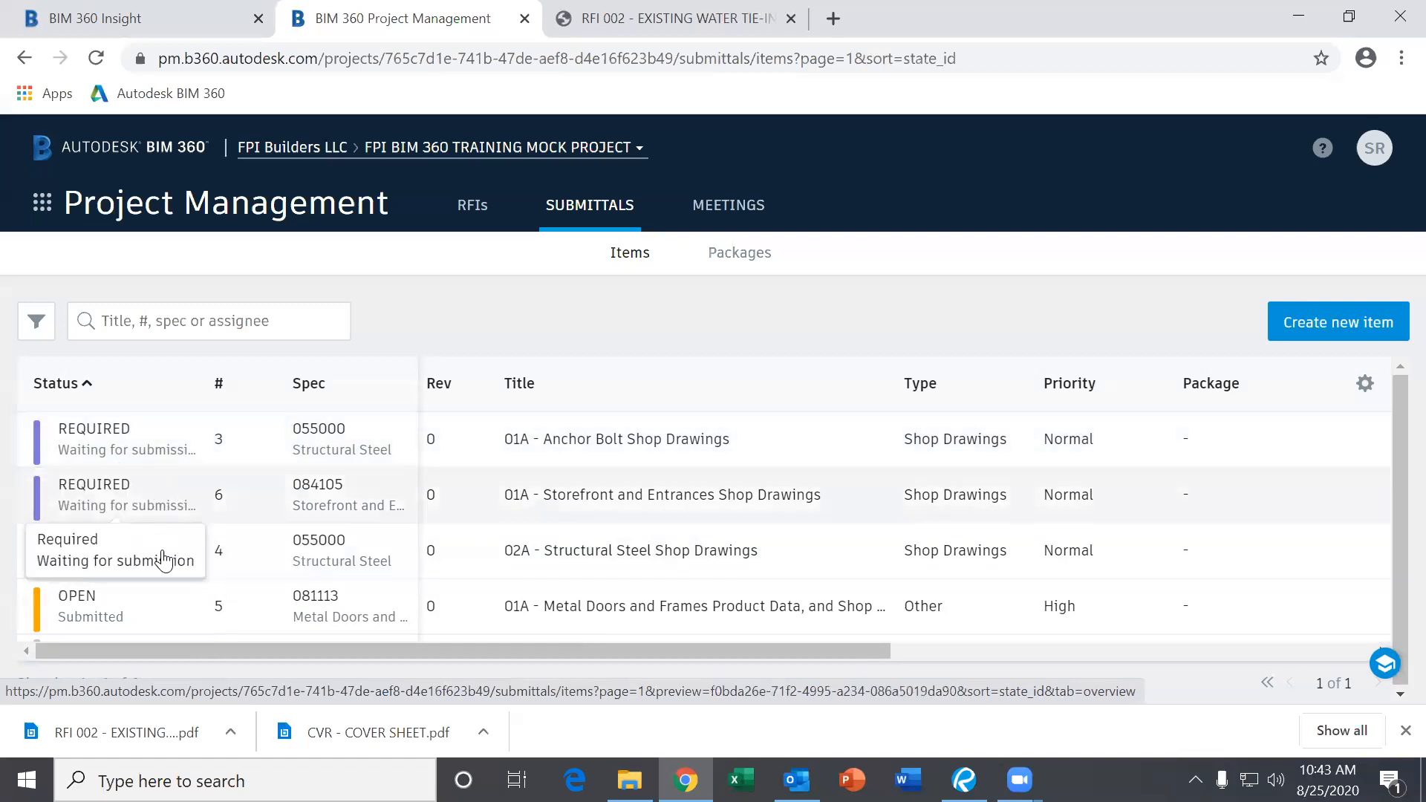
scroll(161, 572, "down", 2)
scroll(167, 574, "up", 2)
scroll(237, 592, "down", 2)
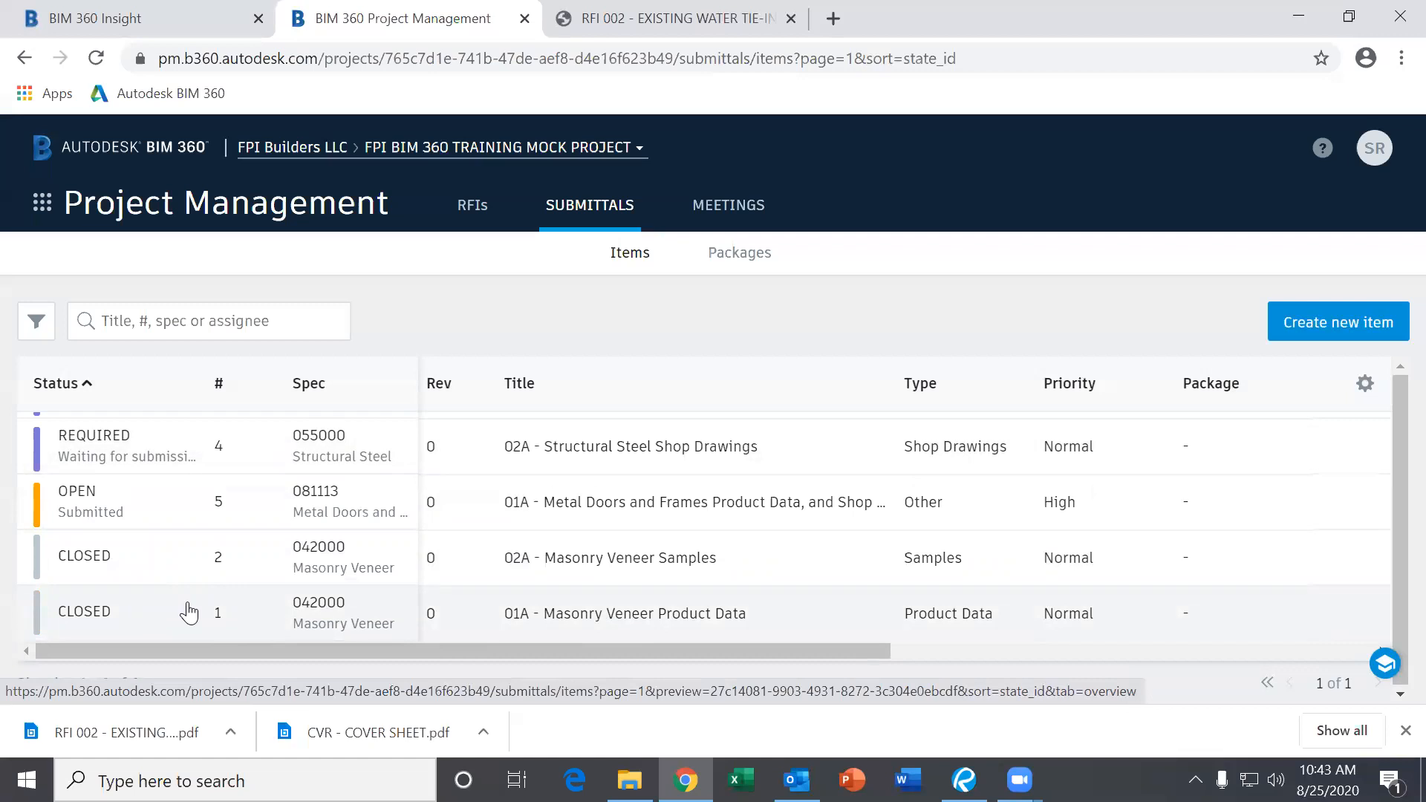
scroll(190, 612, "up", 2)
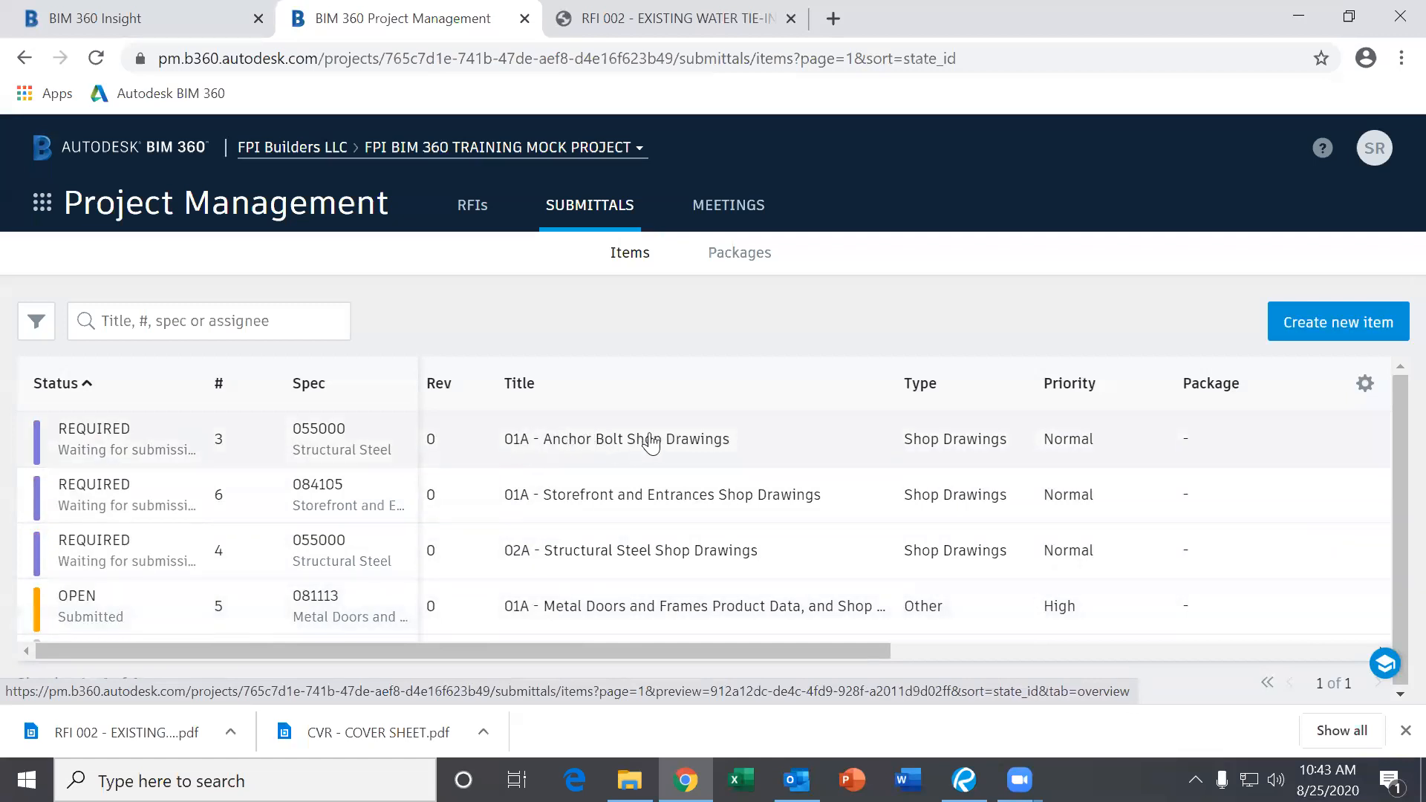
left_click(587, 460)
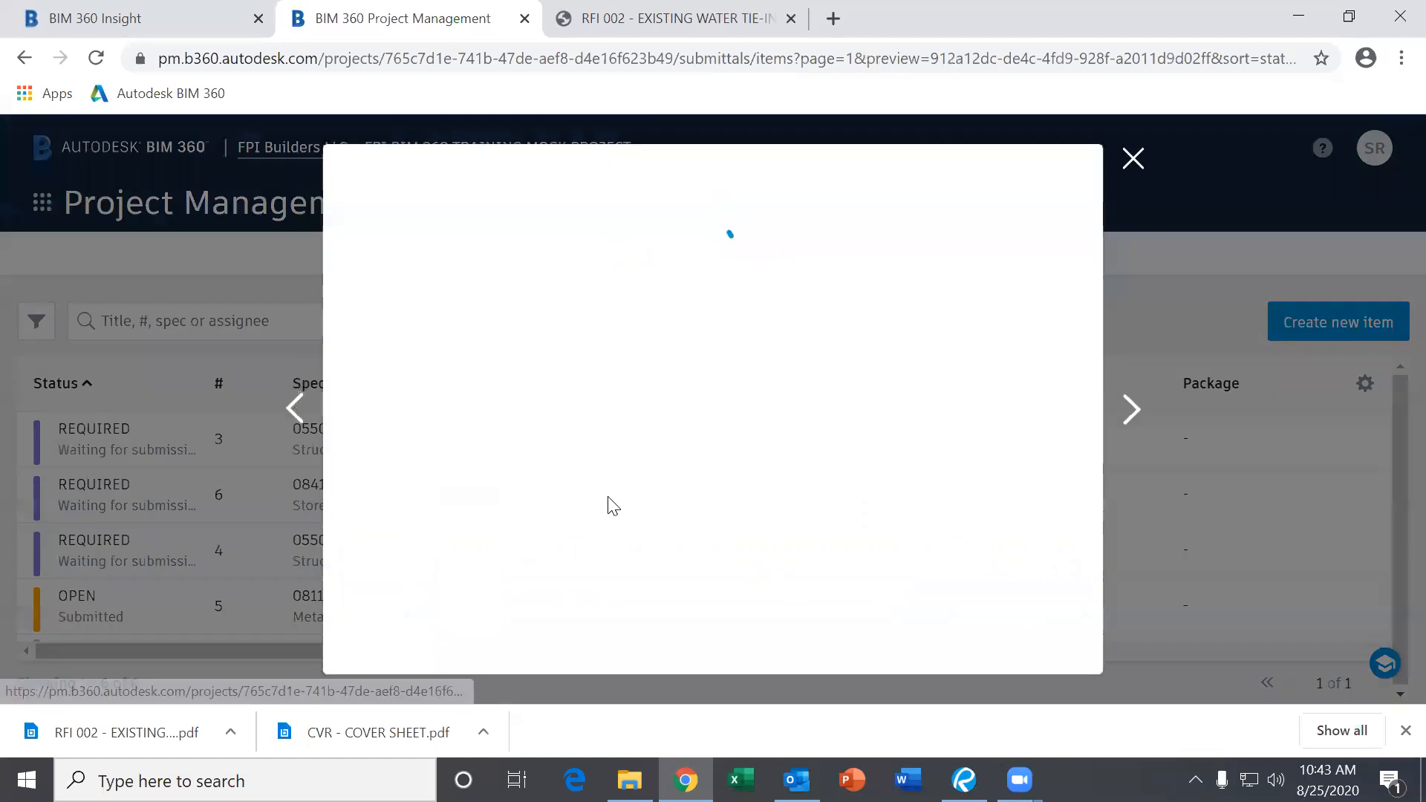
scroll(609, 512, "down", 5)
scroll(590, 574, "up", 3)
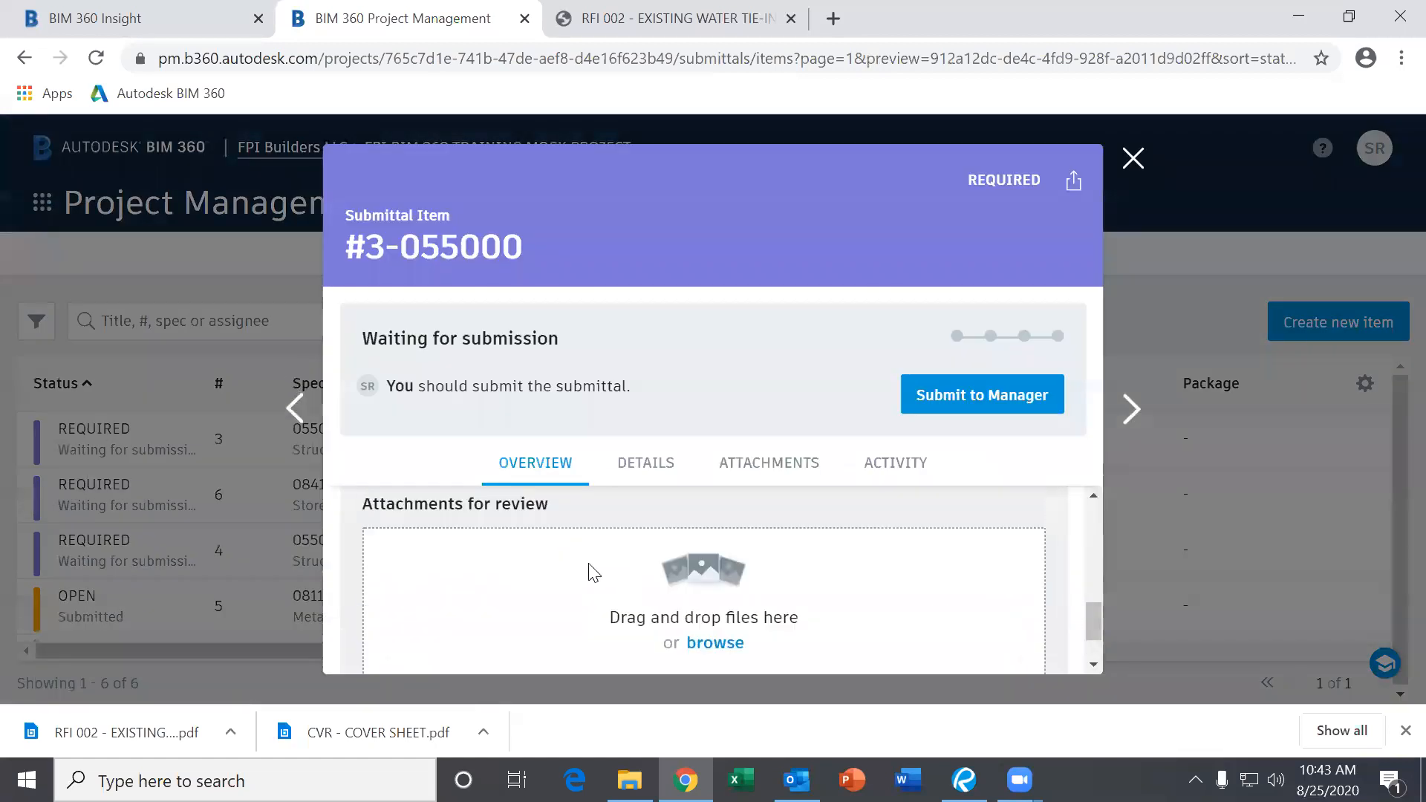
scroll(592, 573, "down", 5)
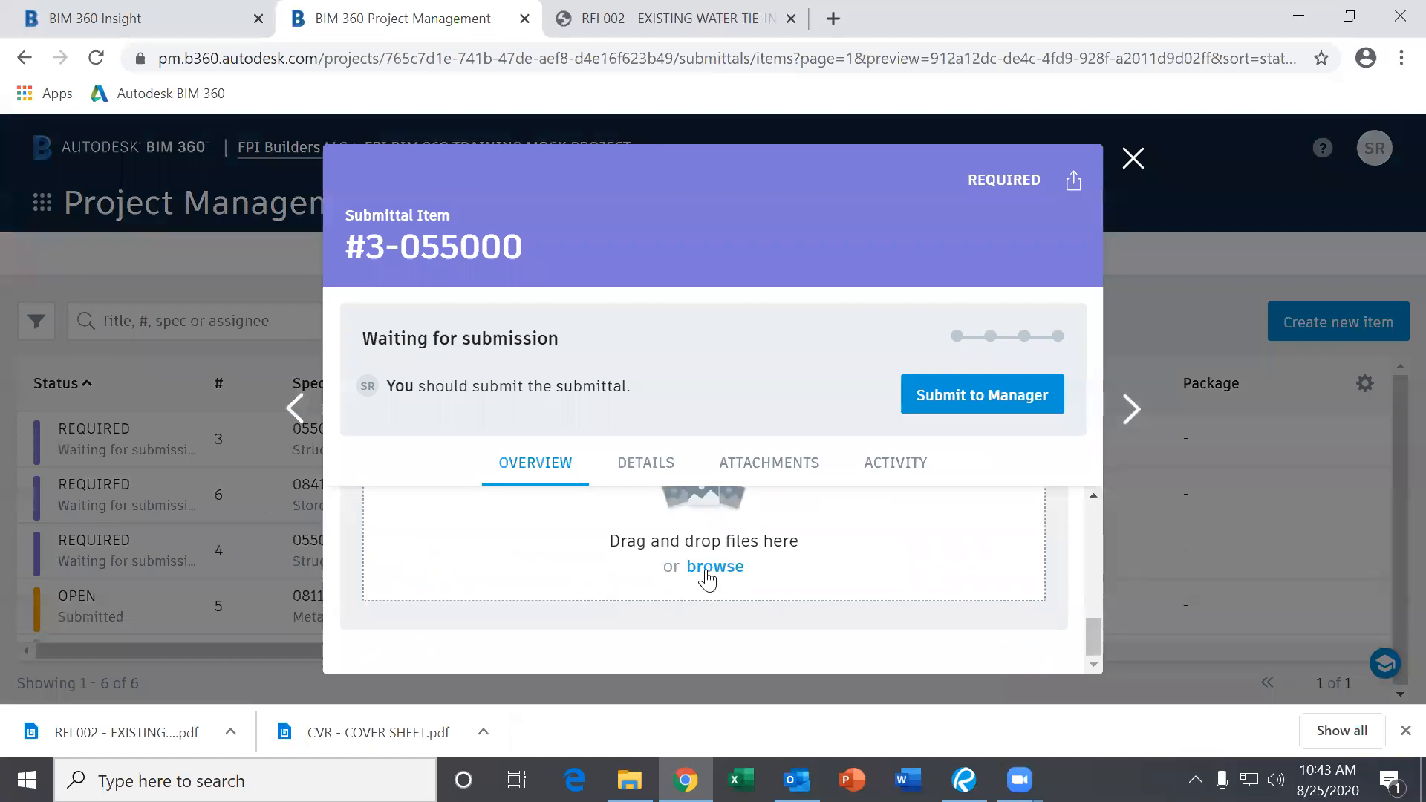
left_click(1133, 158)
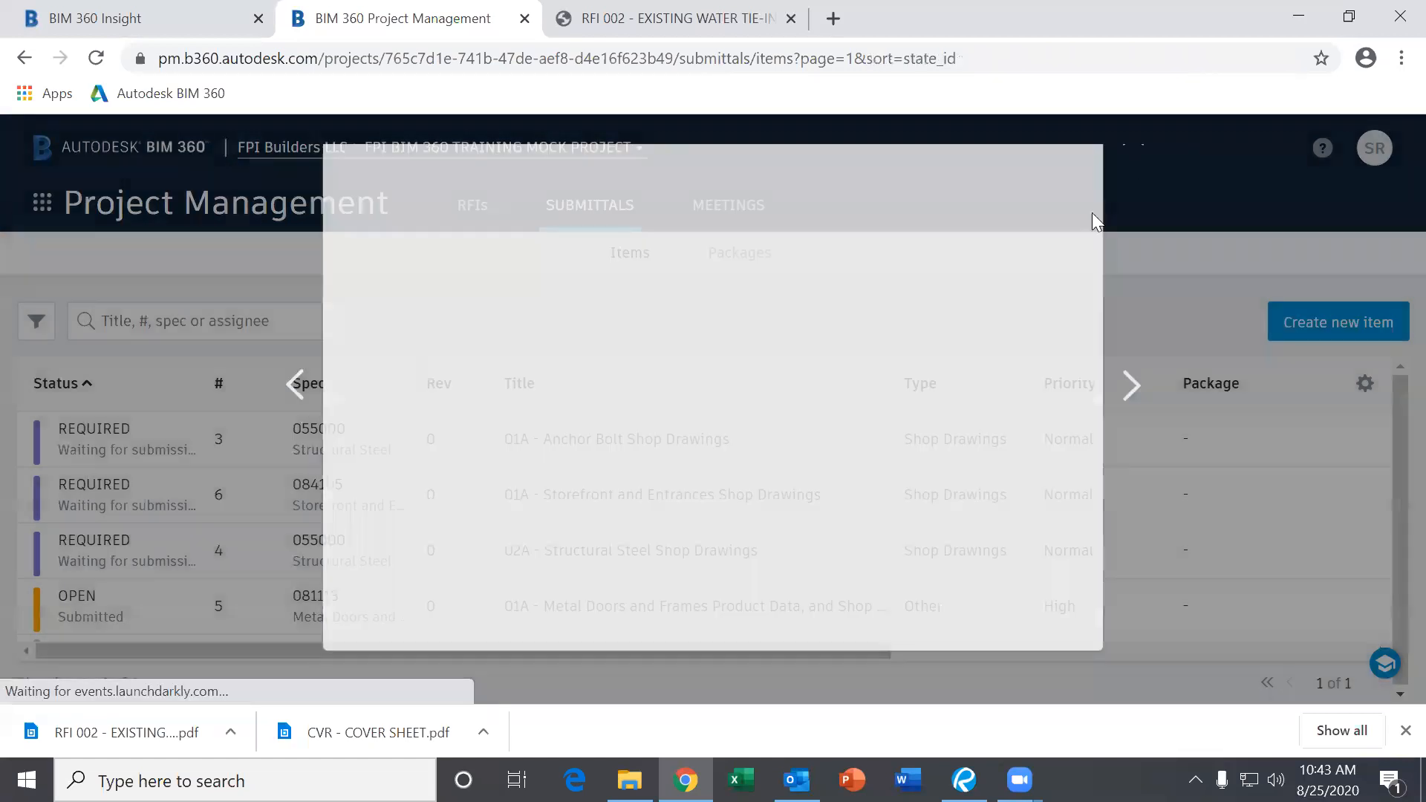
scroll(652, 475, "down", 2)
scroll(652, 500, "up", 2)
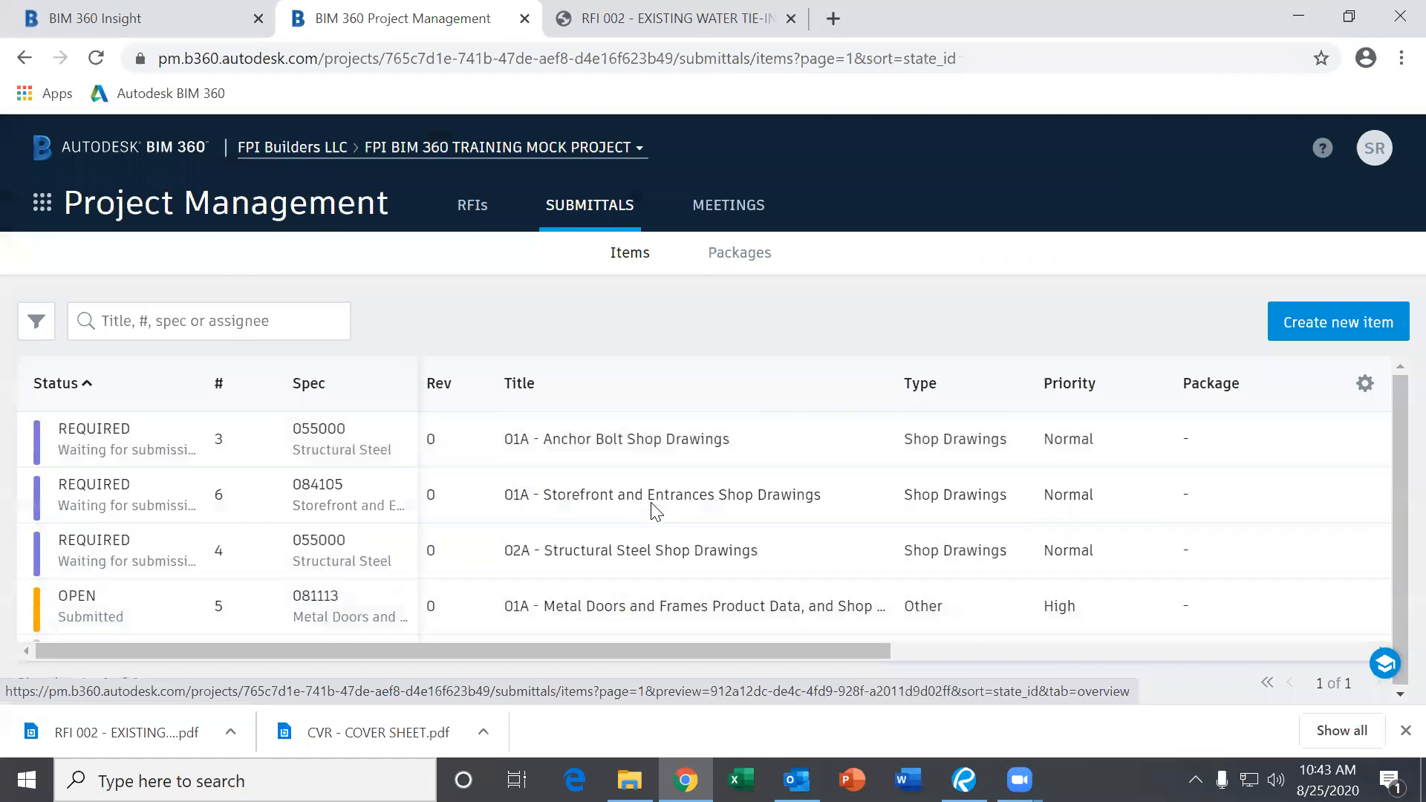
scroll(652, 509, "down", 2)
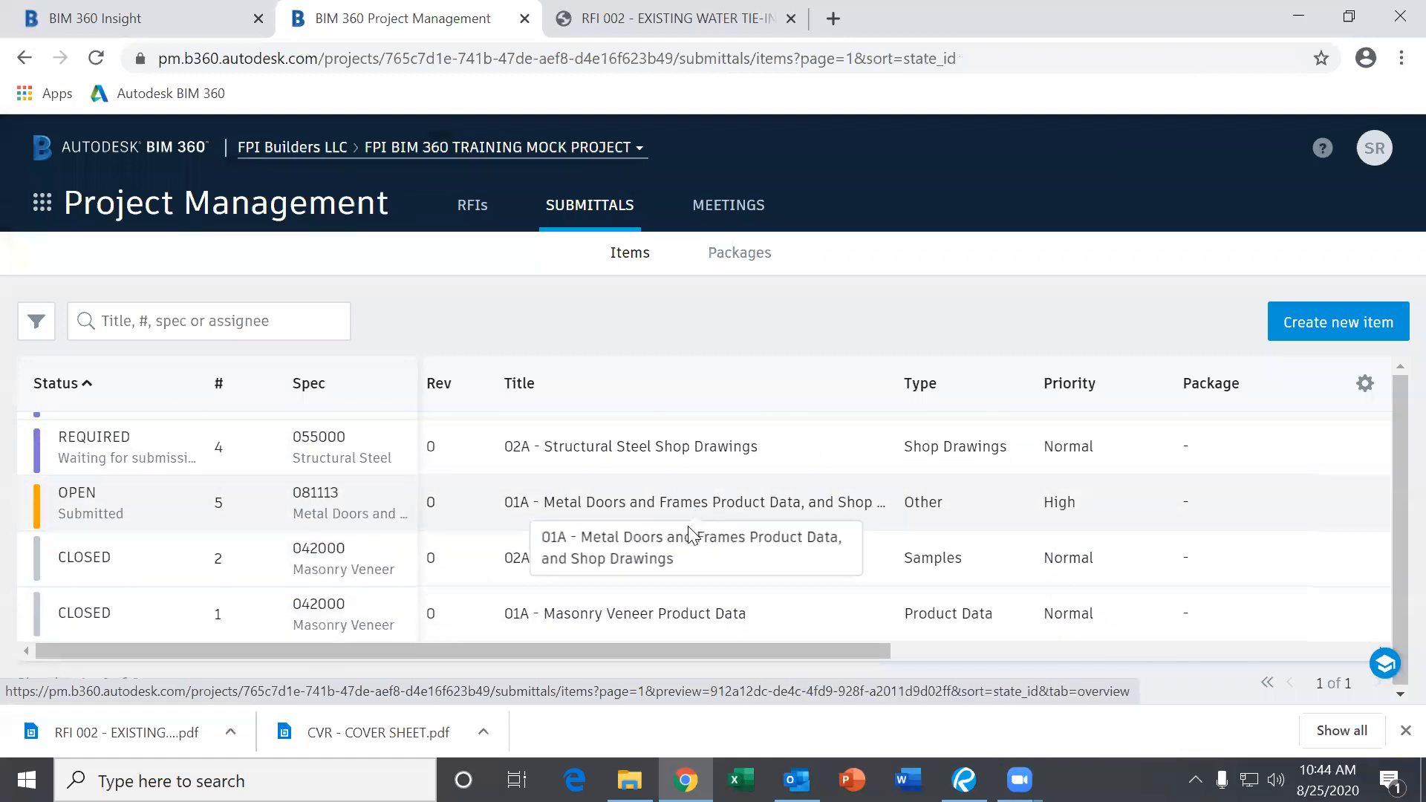
scroll(1013, 516, "up", 2)
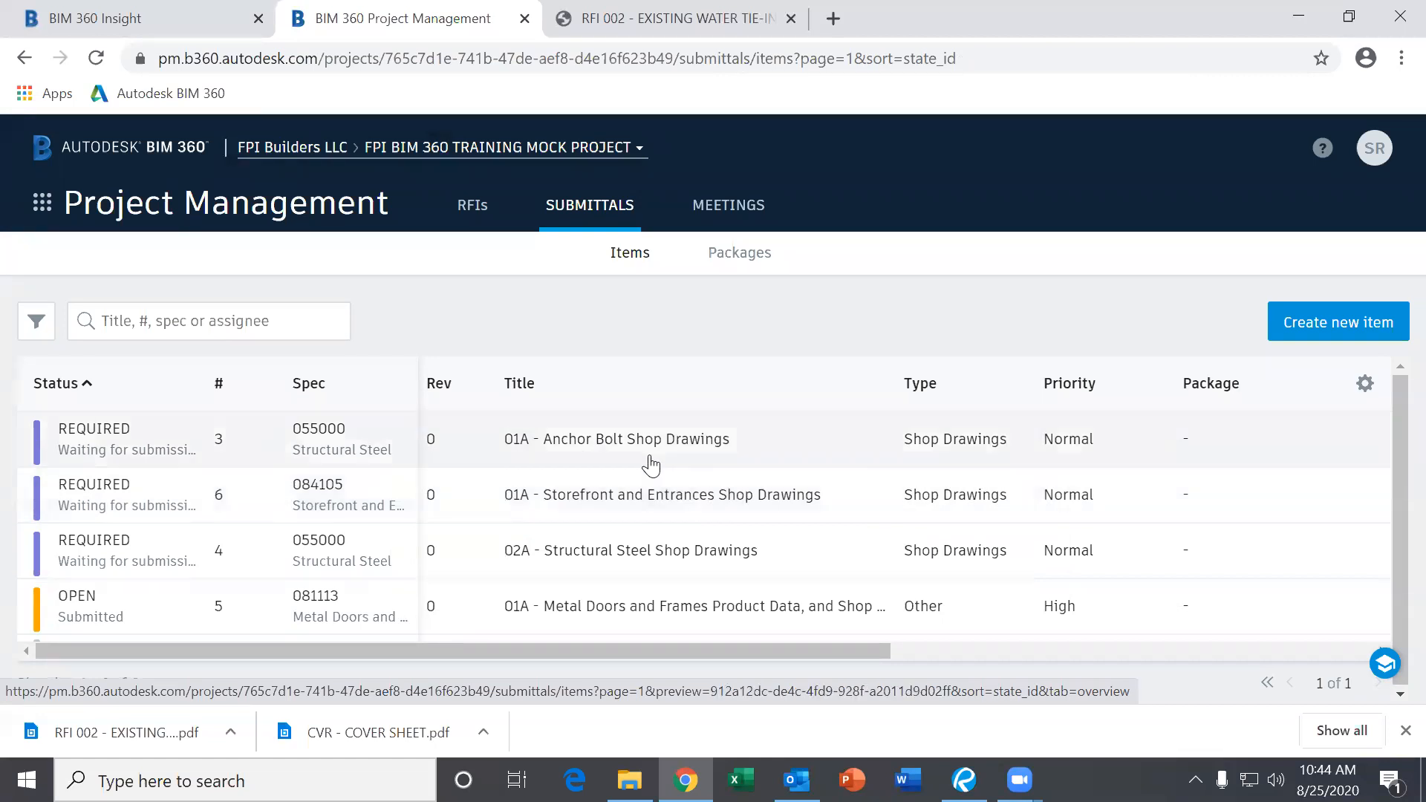
left_click(651, 465)
scroll(672, 529, "down", 5)
scroll(675, 590, "up", 2)
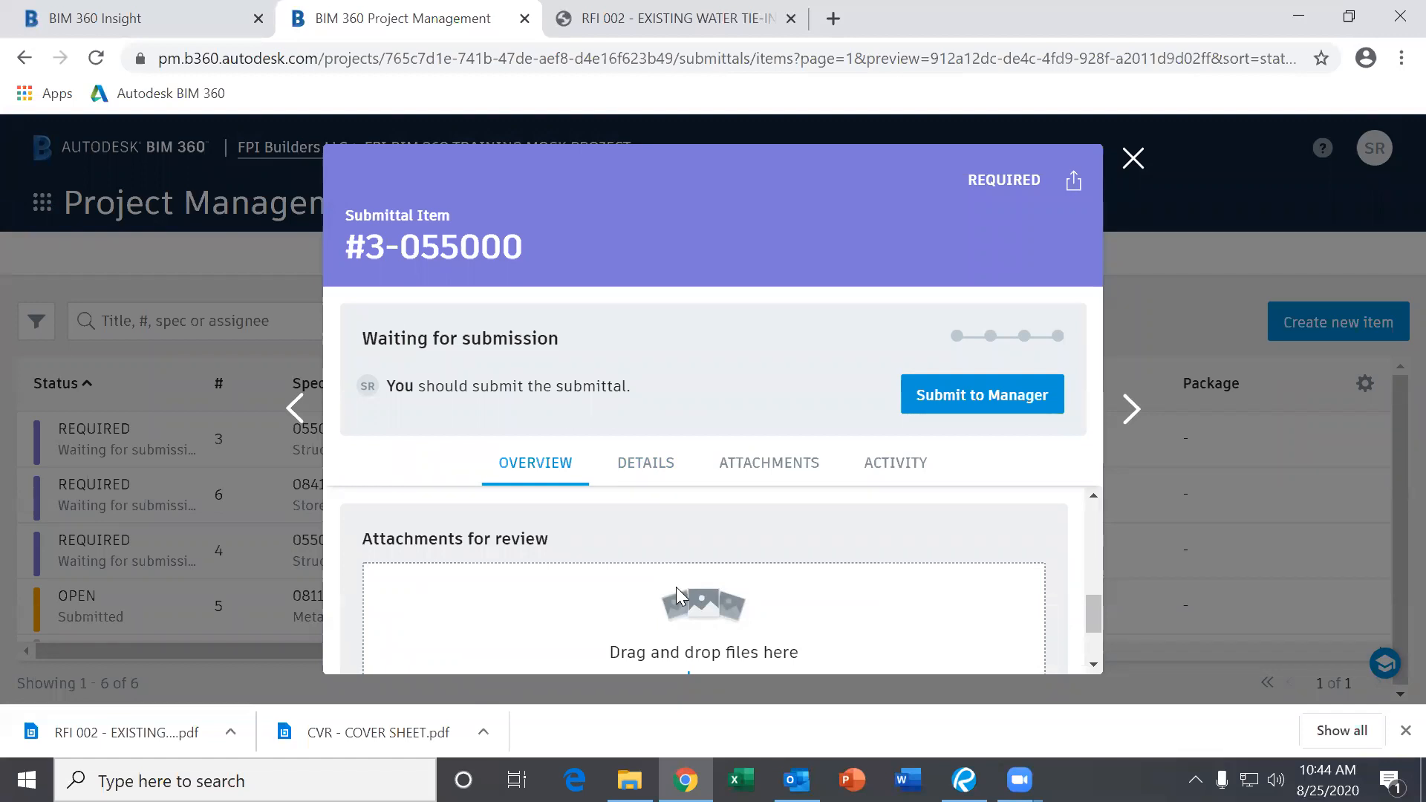
scroll(686, 594, "down", 2)
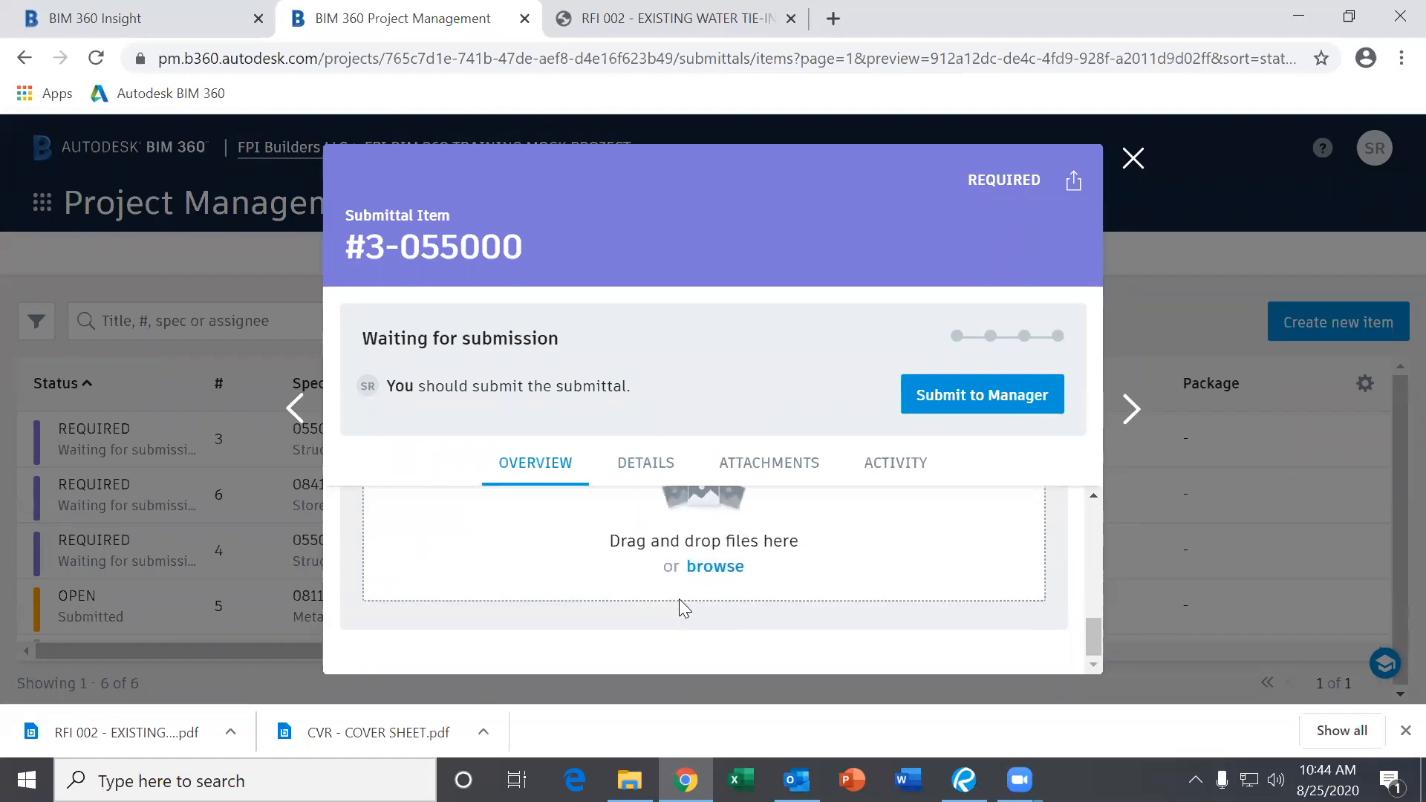
scroll(681, 607, "up", 5)
scroll(677, 607, "up", 1)
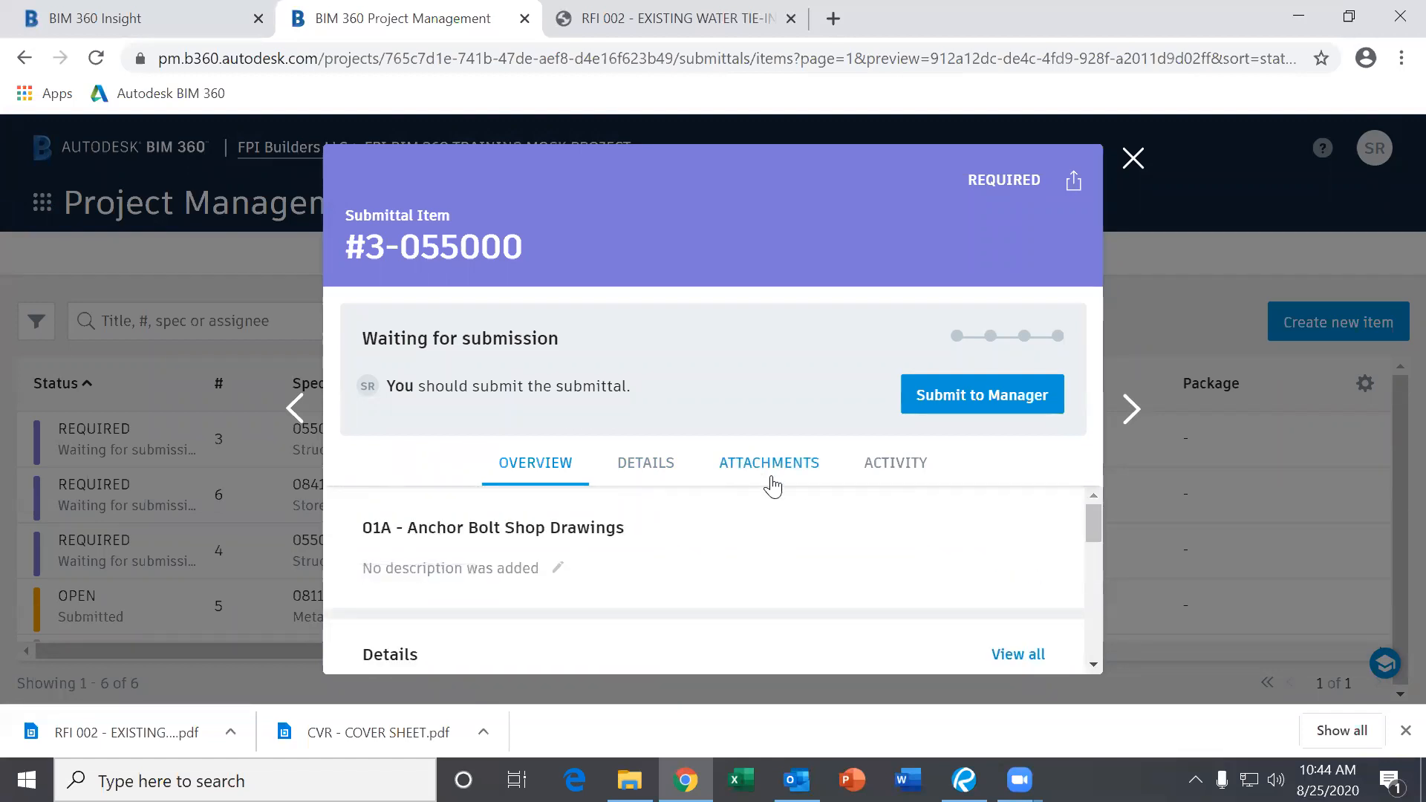
left_click(1134, 160)
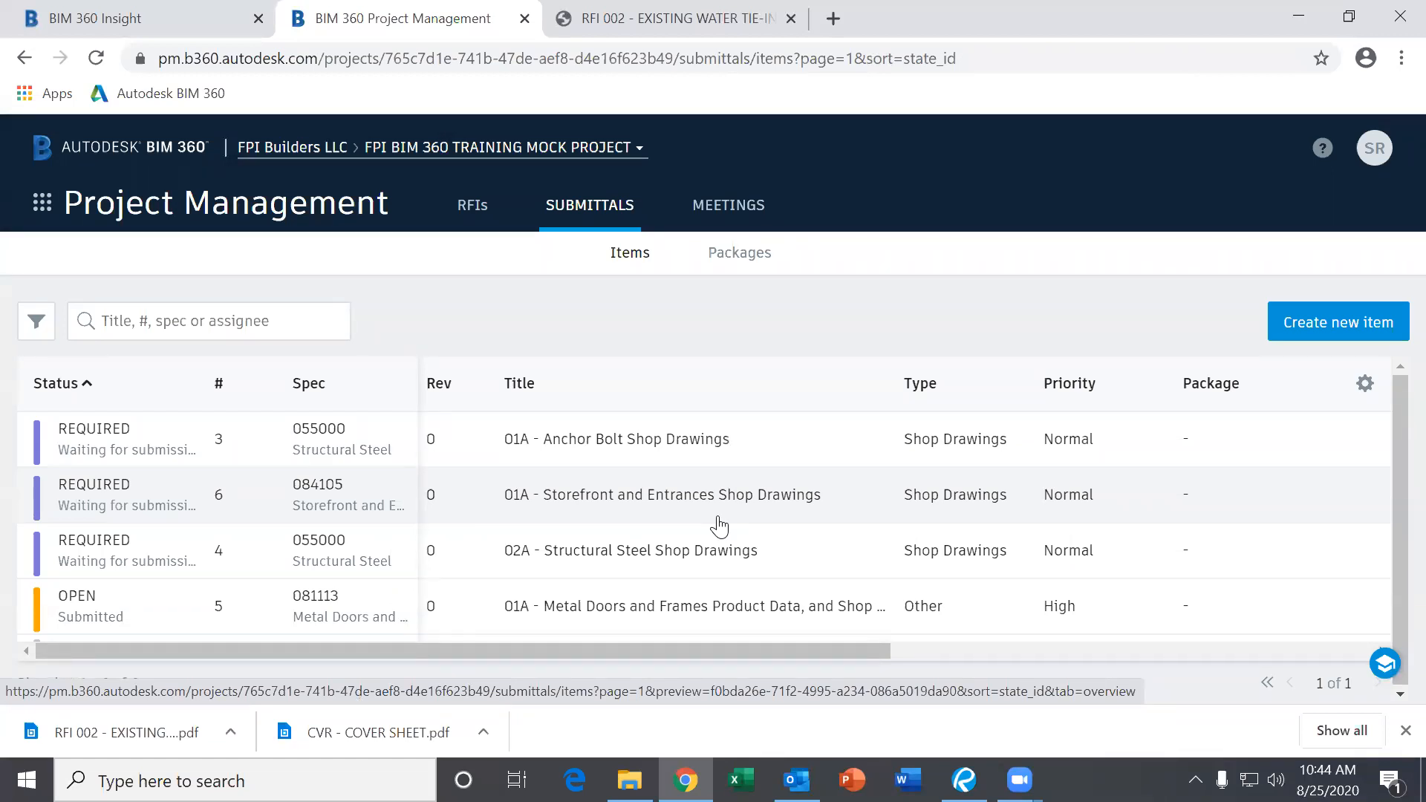
Show the RFIs log with its three RFIs: one Submitted, 002 and 001 Closed.
scroll(719, 526, "down", 2)
scroll(677, 520, "up", 2)
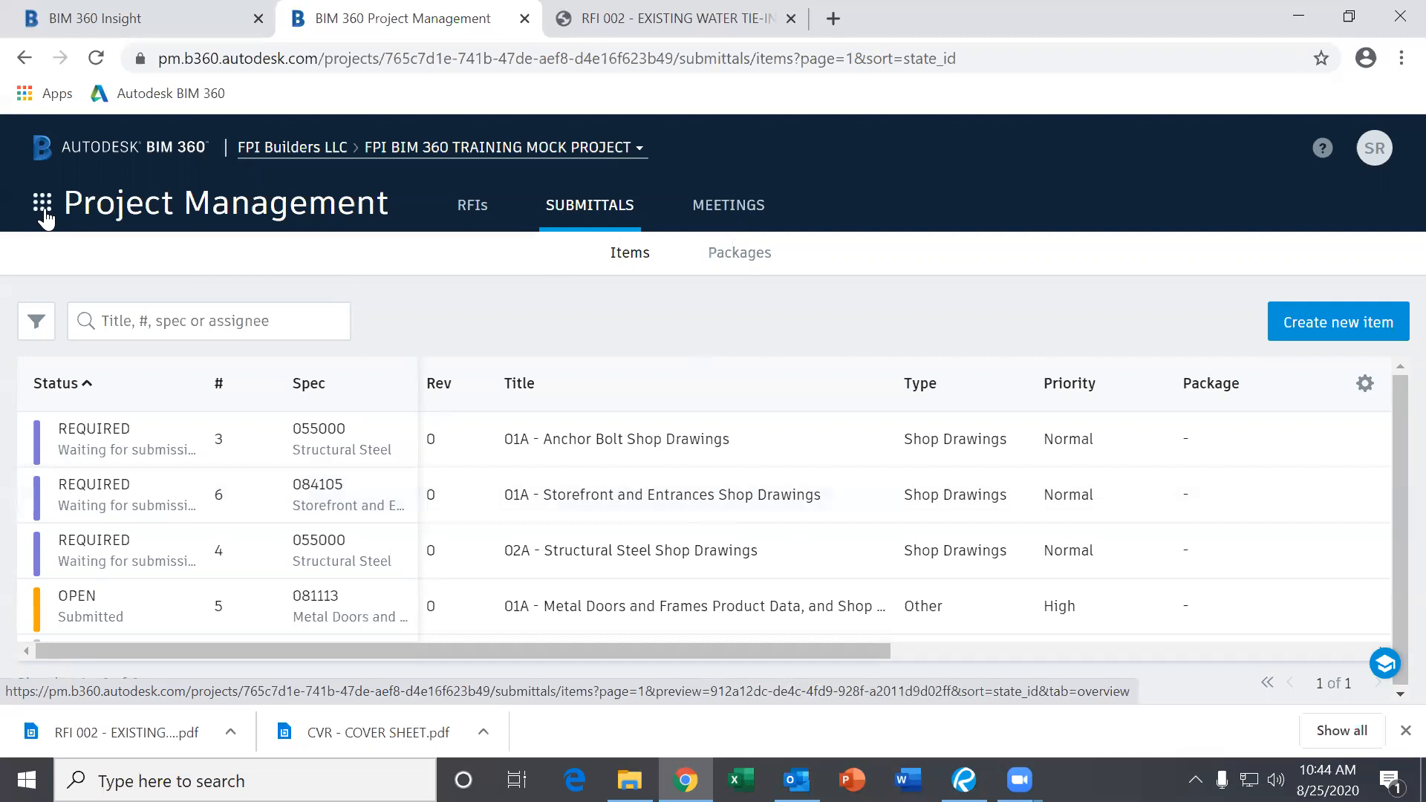
left_click(472, 203)
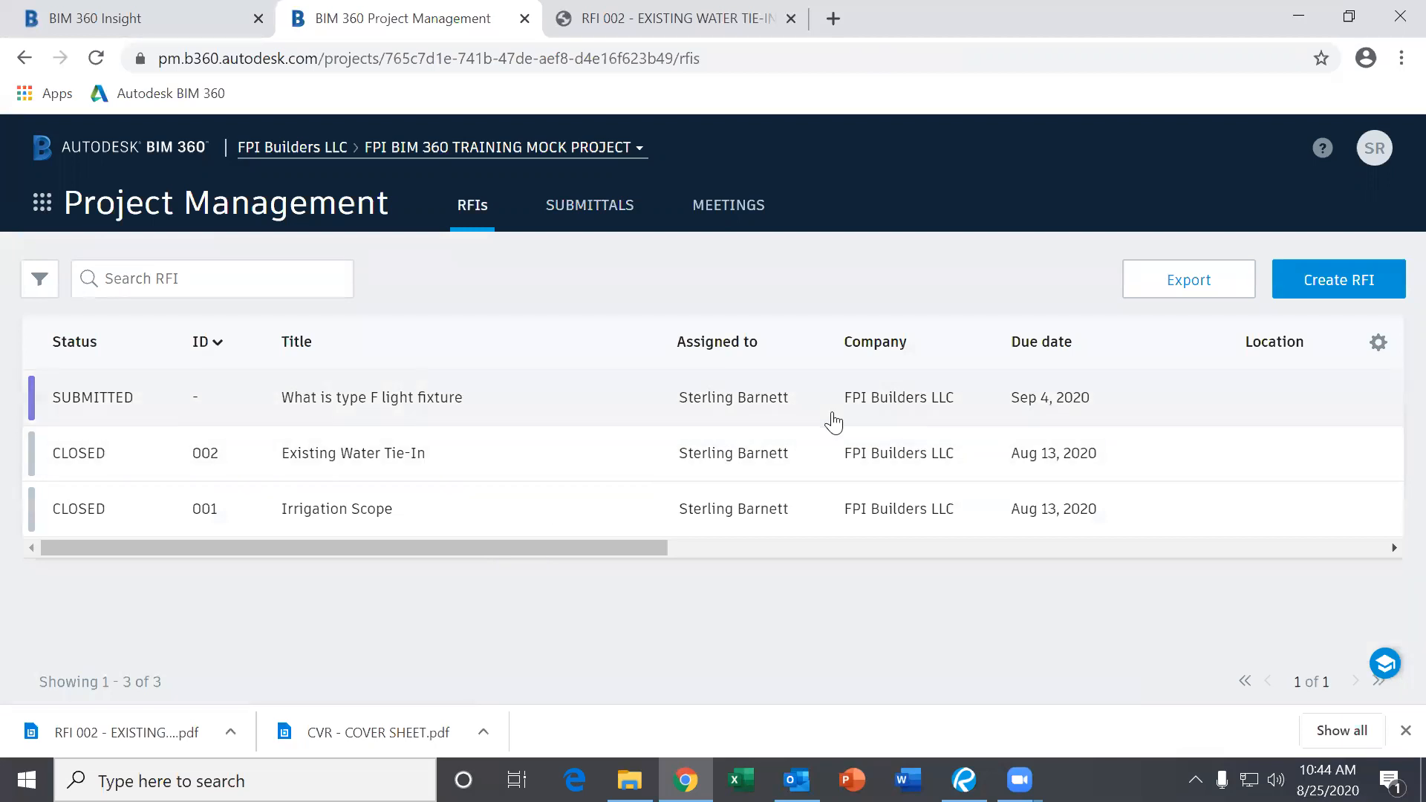
left_click(43, 202)
Switch to the Field Management module's Checklists page.
left_click(112, 468)
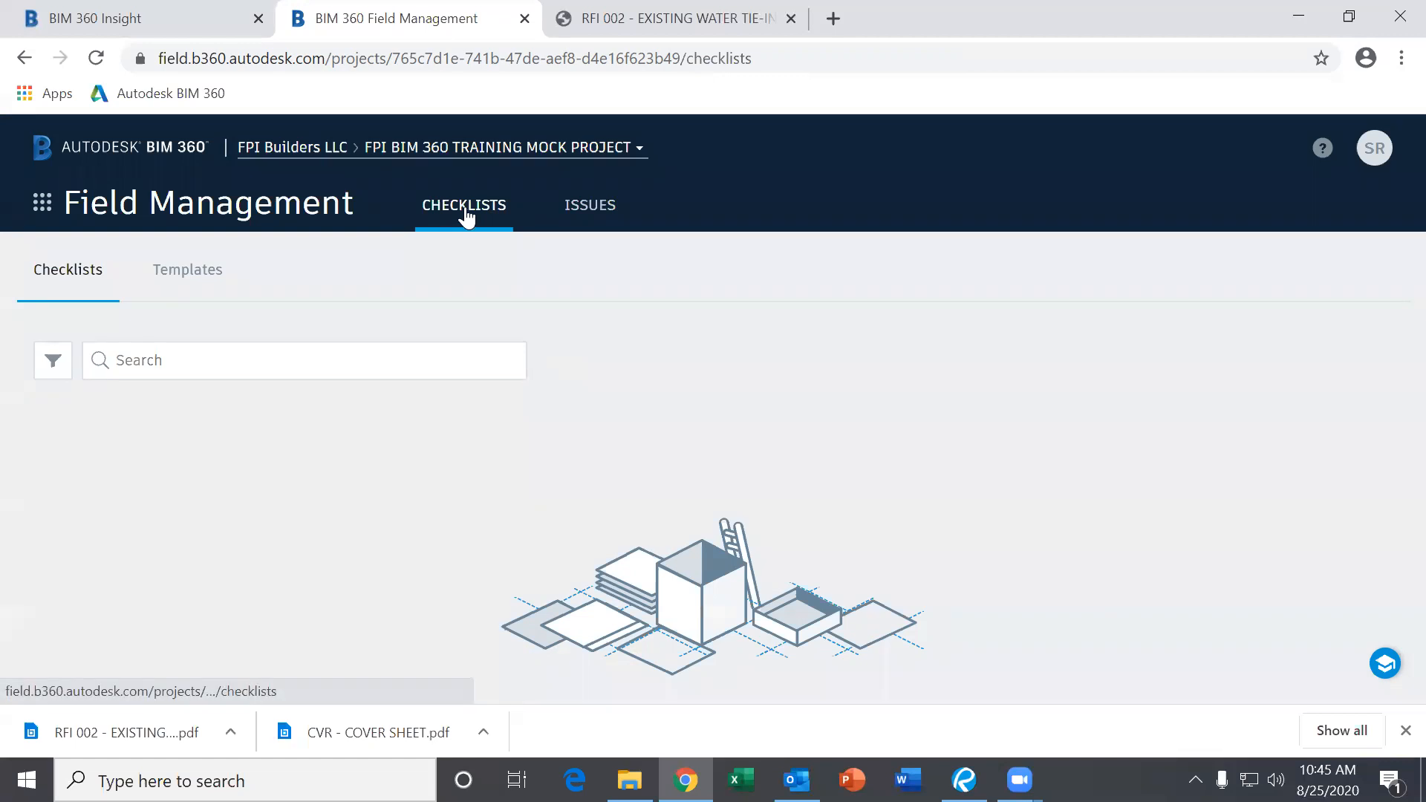
Show the Issues log listing Missing light fixture and Handrails 1 Foot to Short.
left_click(614, 215)
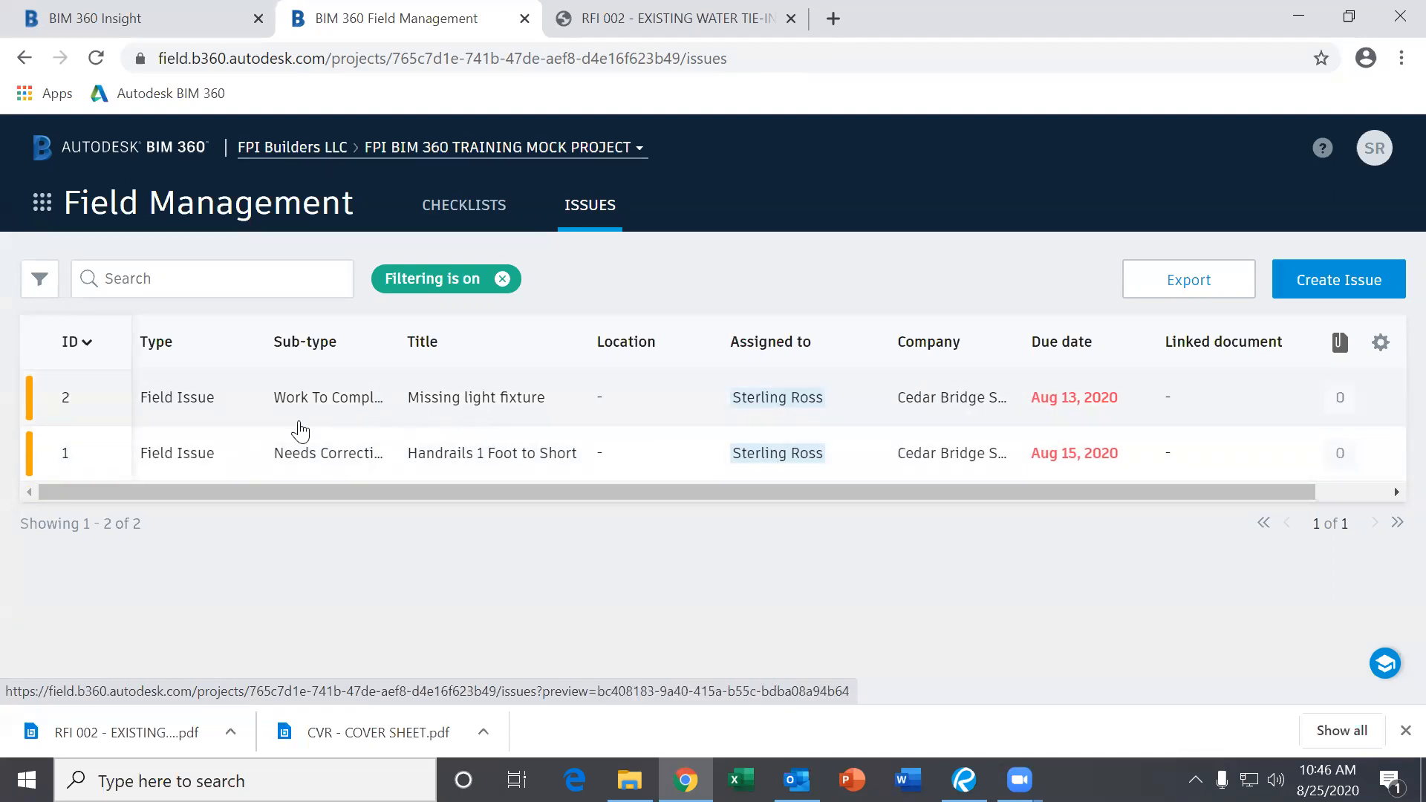
Open the Missing light fixture issue and read through its details.
left_click(487, 401)
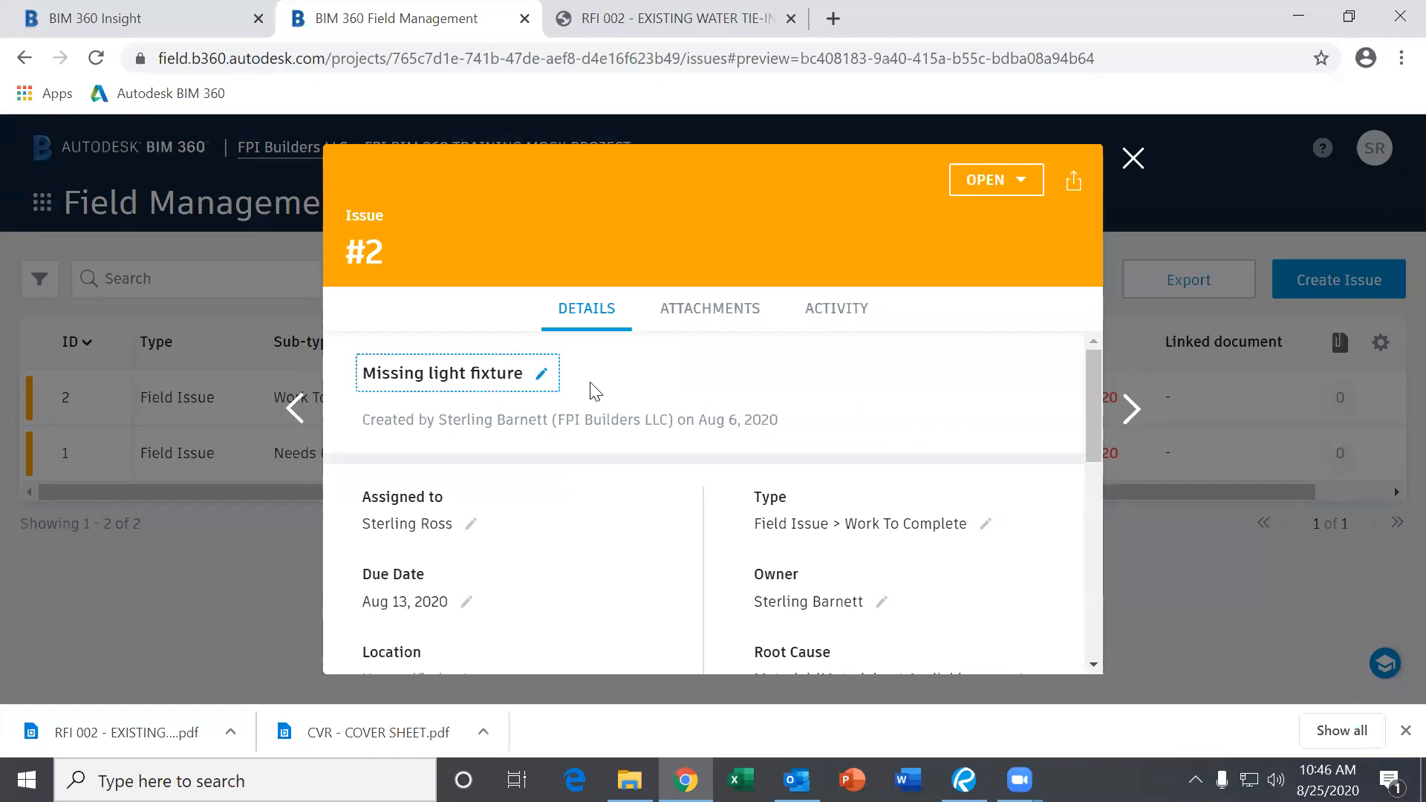
scroll(636, 401, "down", 3)
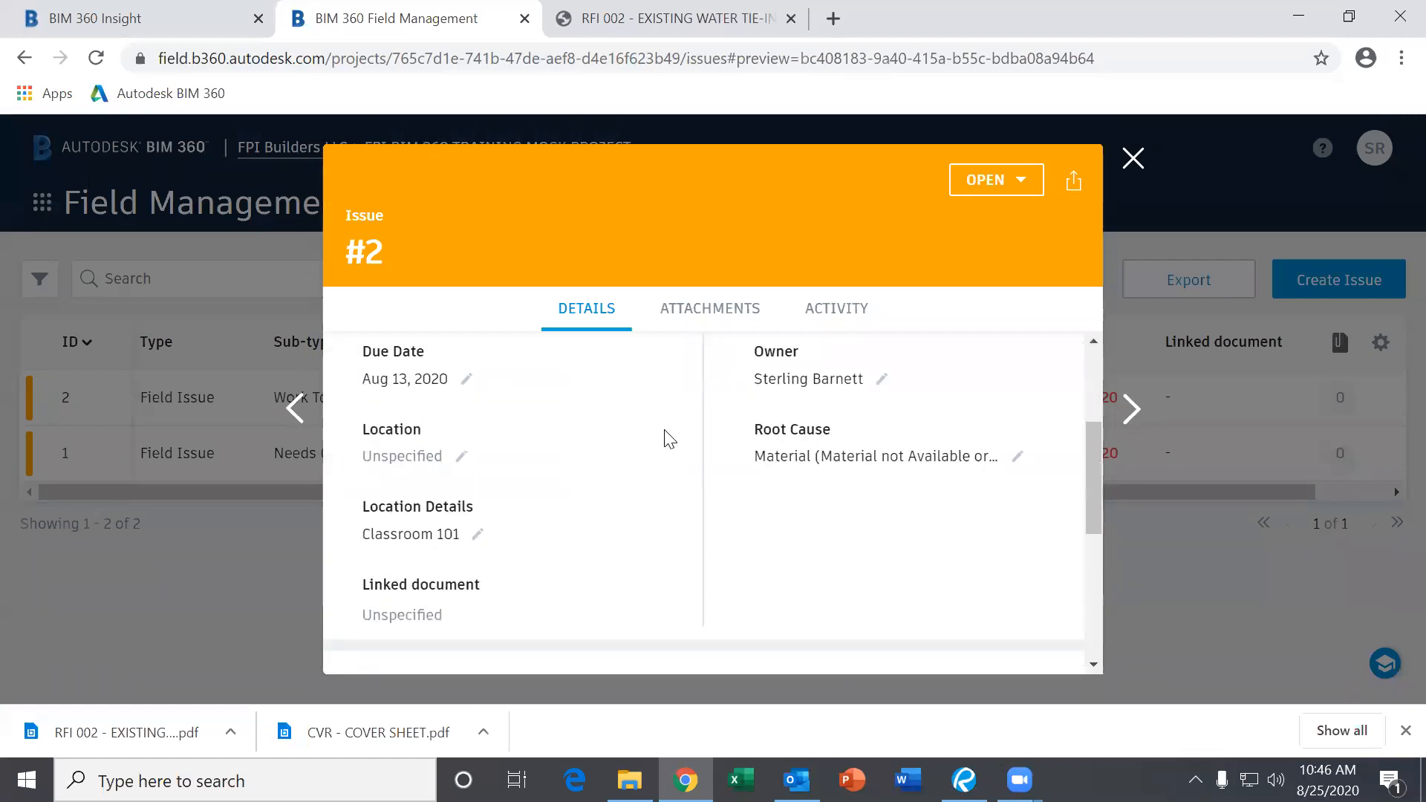
scroll(664, 440, "down", 3)
scroll(660, 449, "up", 5)
scroll(659, 452, "down", 3)
scroll(658, 450, "up", 3)
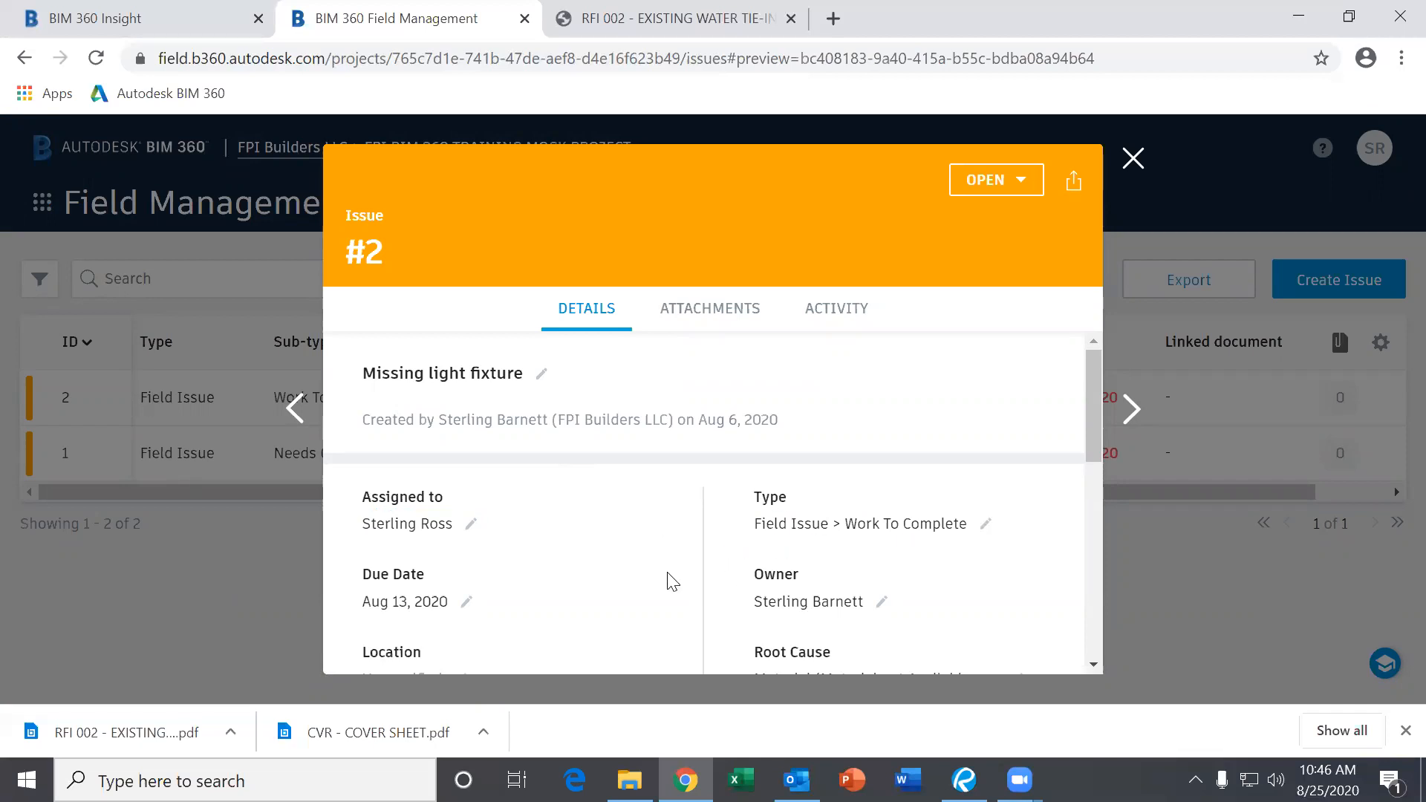
scroll(669, 579, "down", 2)
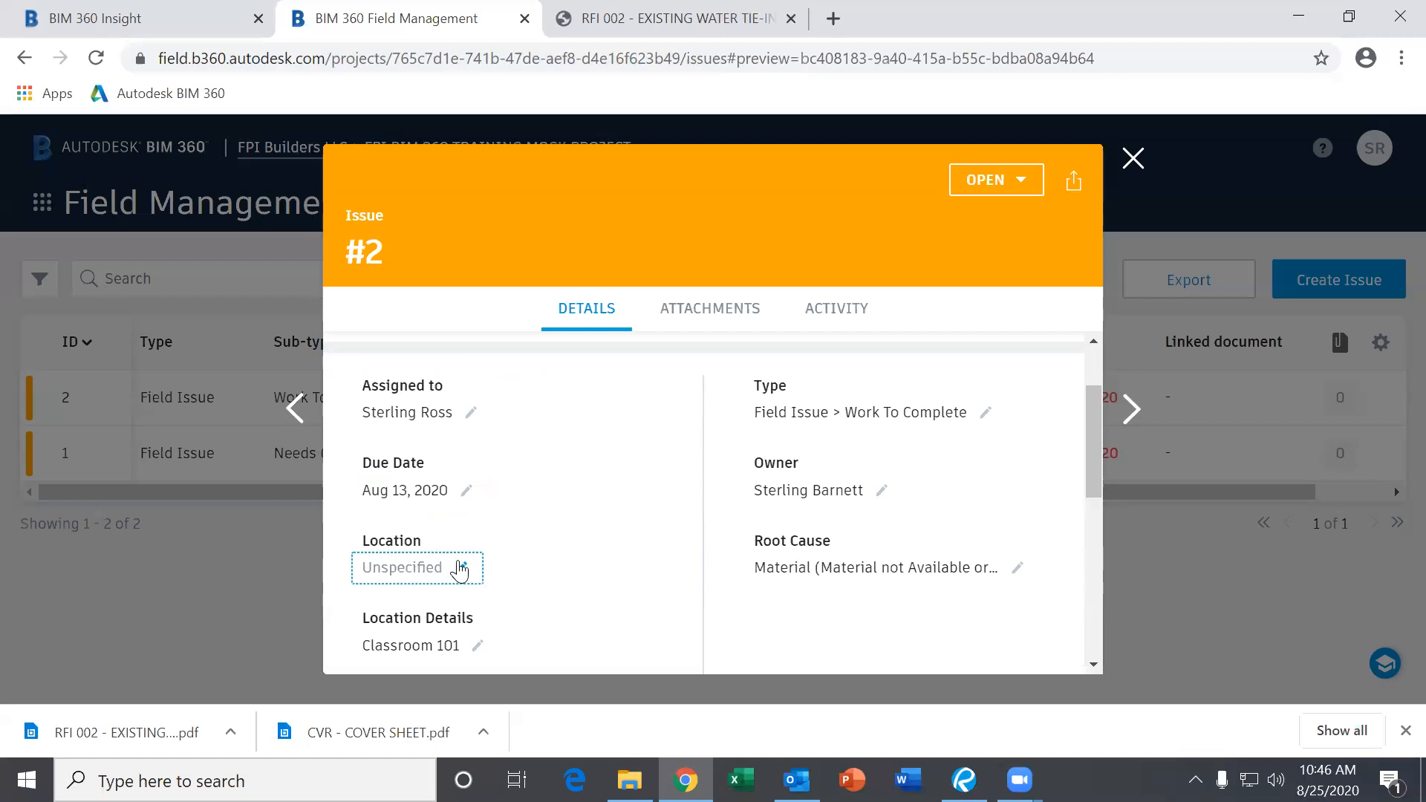
scroll(446, 572, "down", 1)
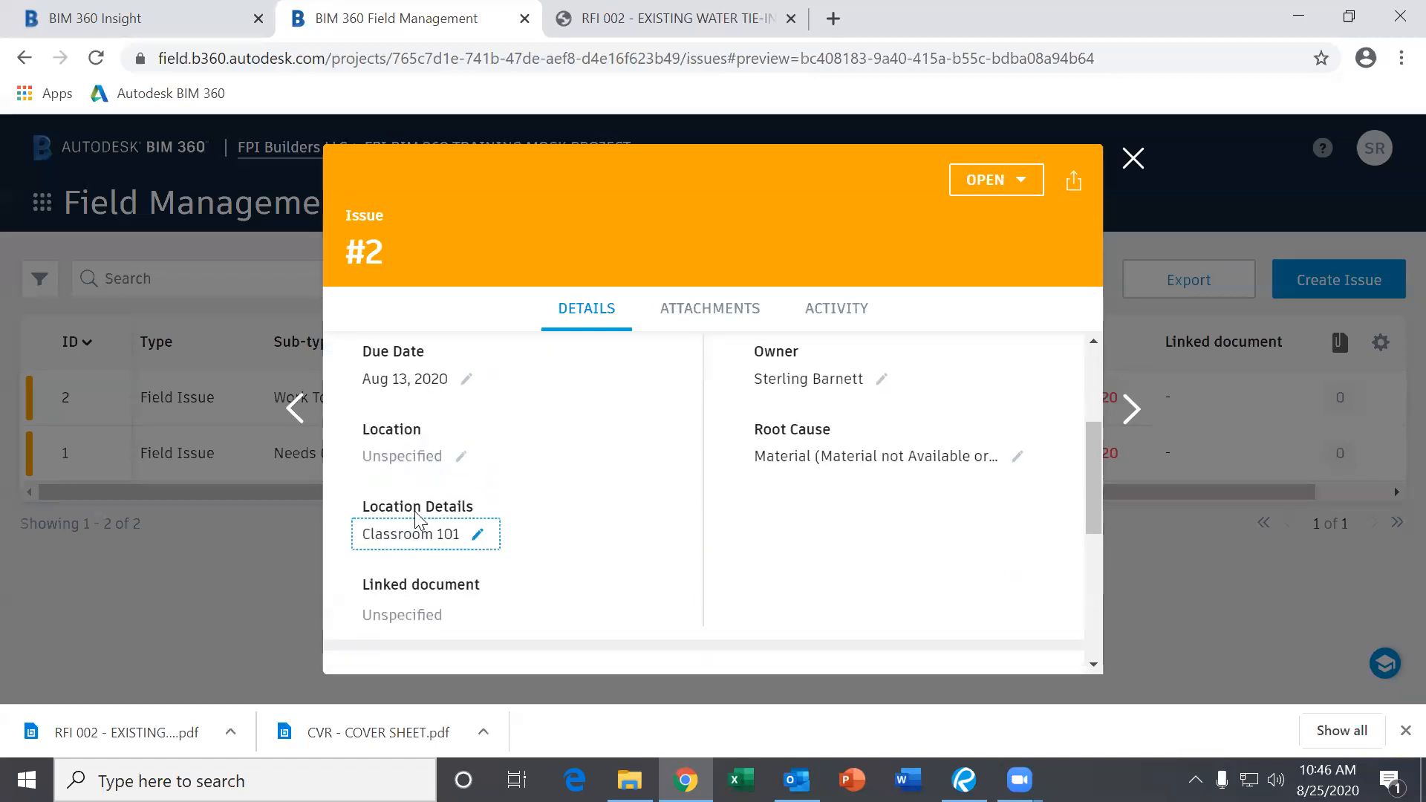
scroll(475, 601, "down", 1)
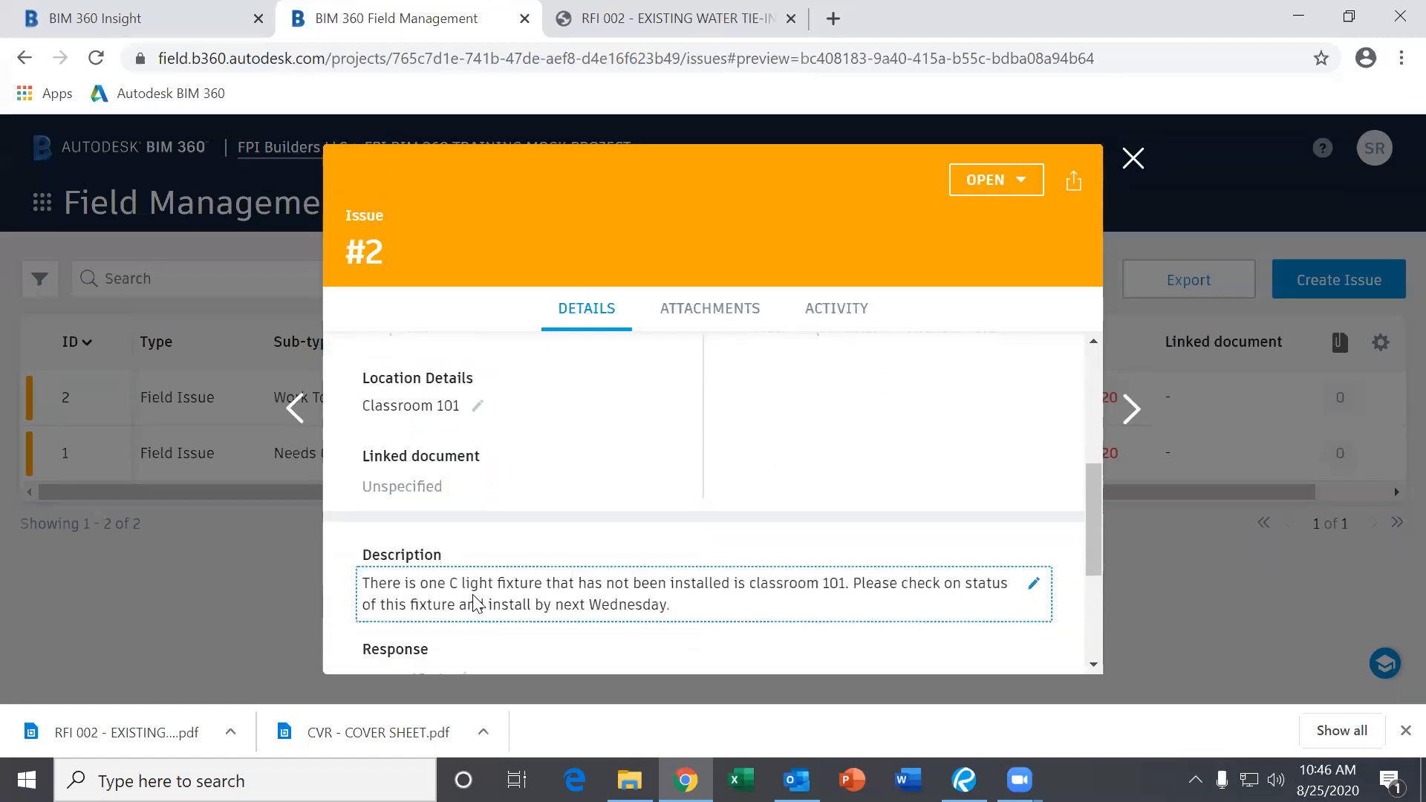
scroll(467, 587, "down", 1)
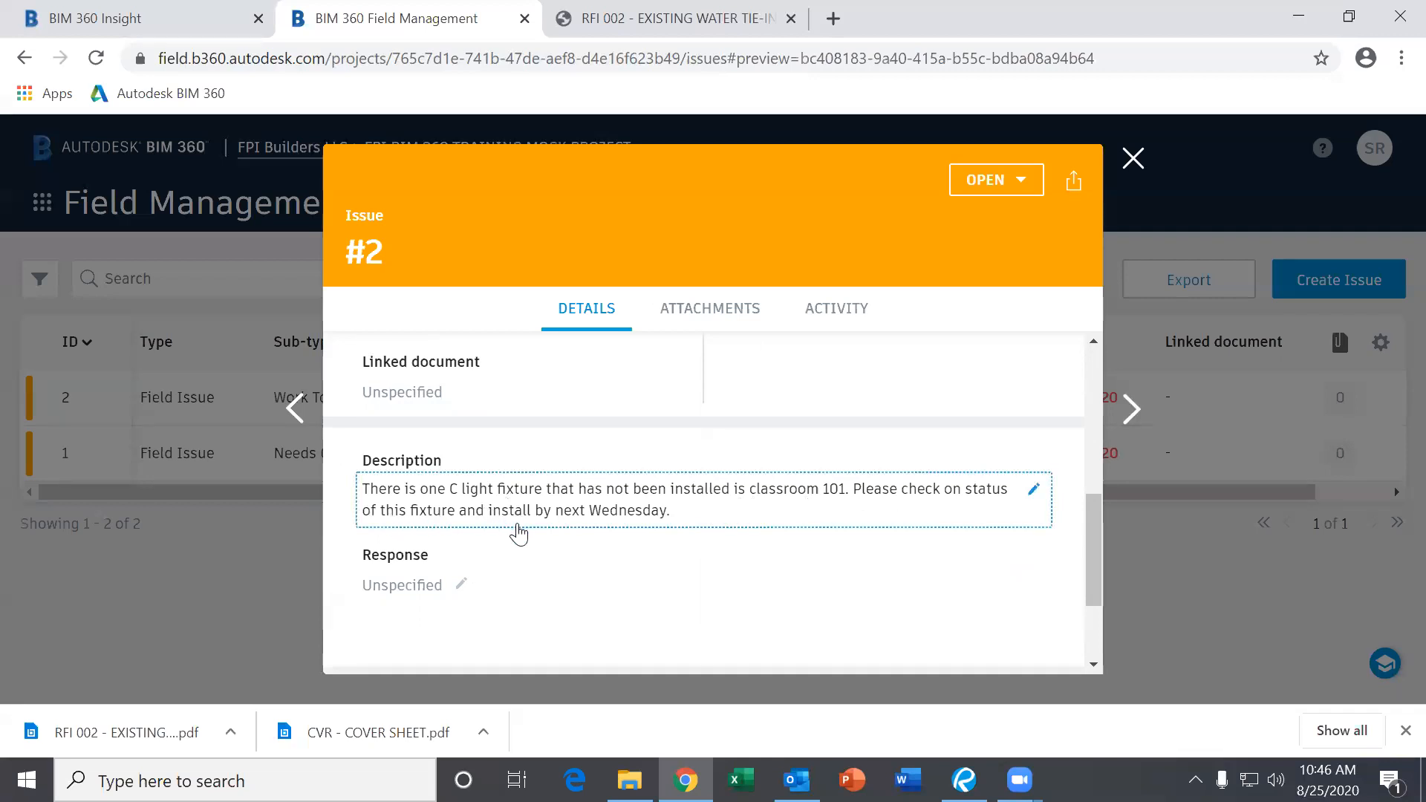
scroll(713, 557, "down", 2)
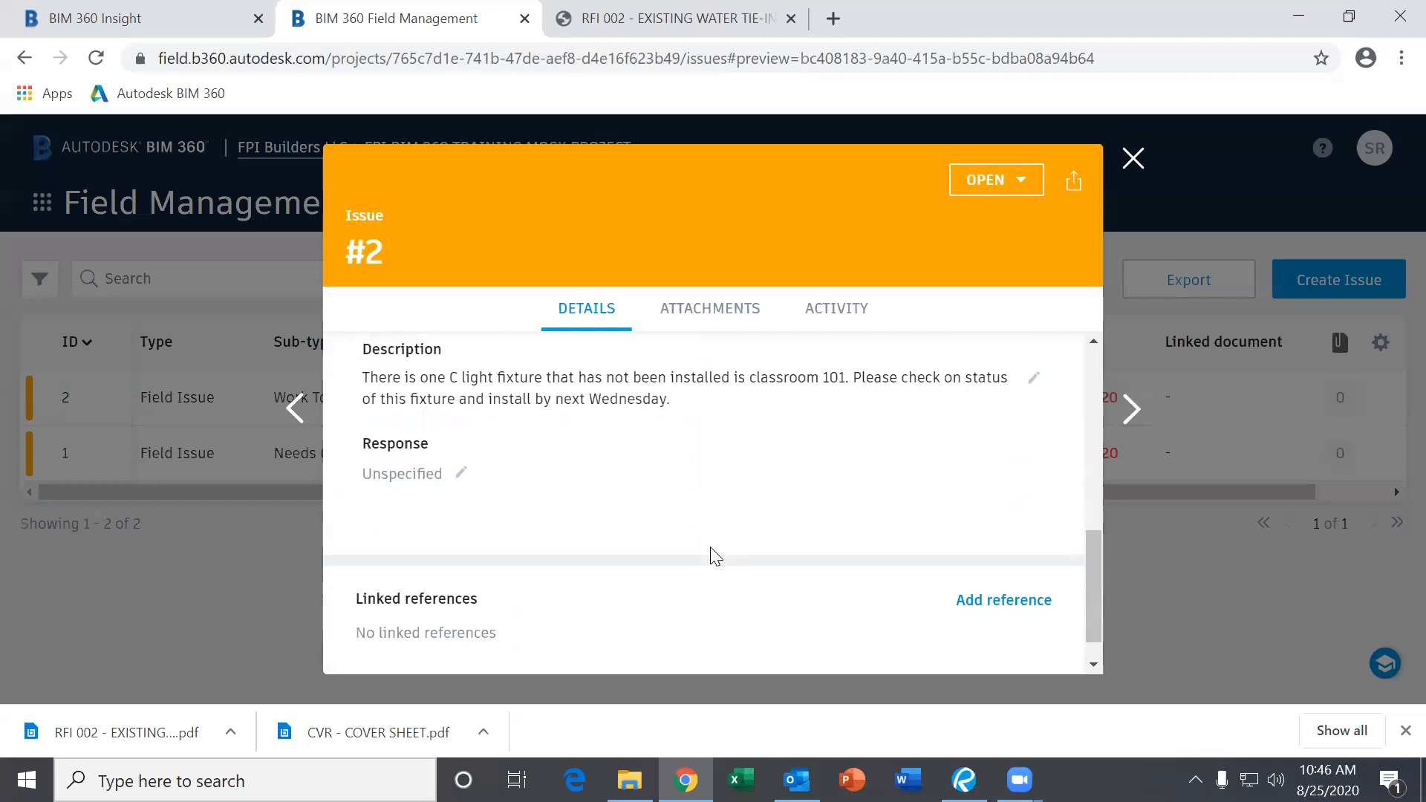
scroll(465, 493, "up", 2)
scroll(550, 527, "down", 3)
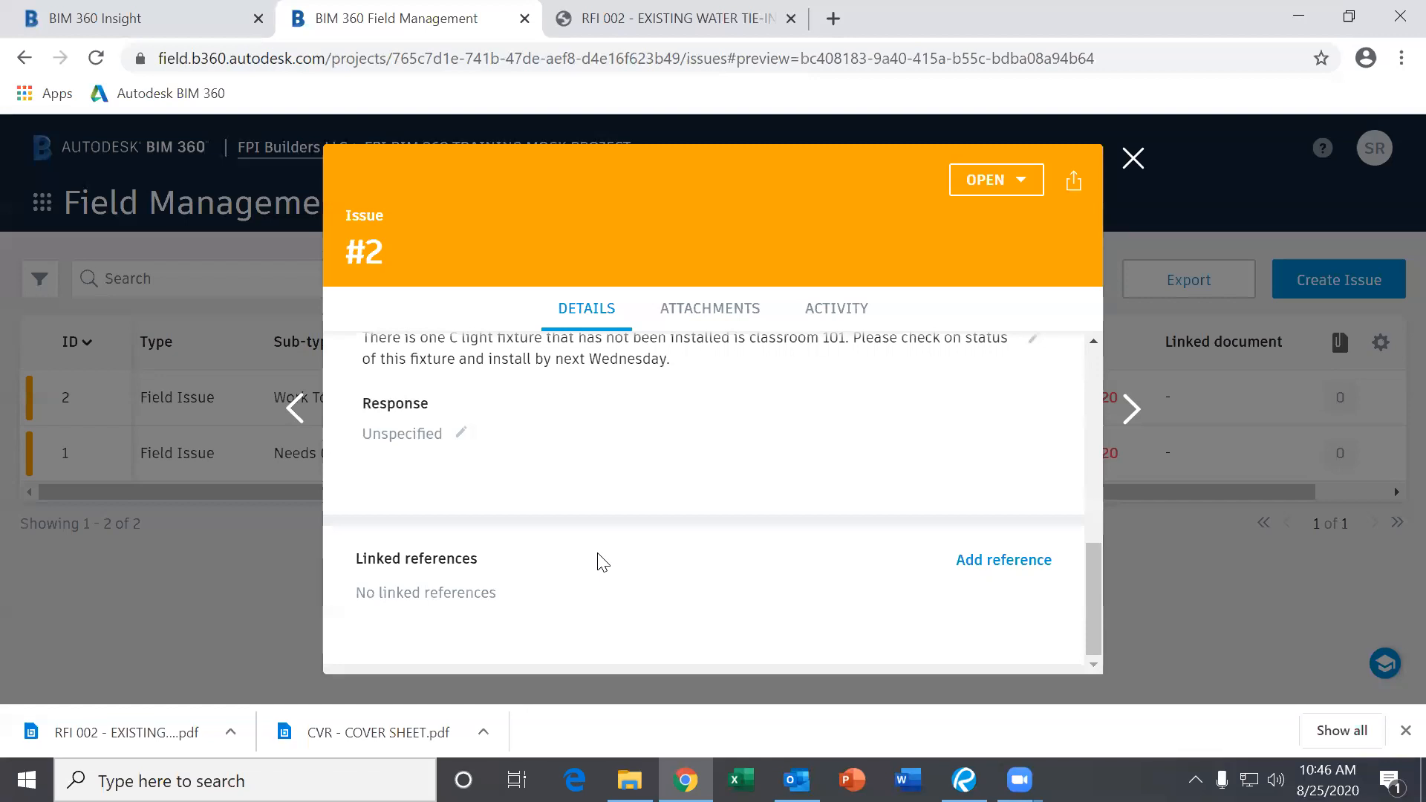
scroll(602, 562, "up", 8)
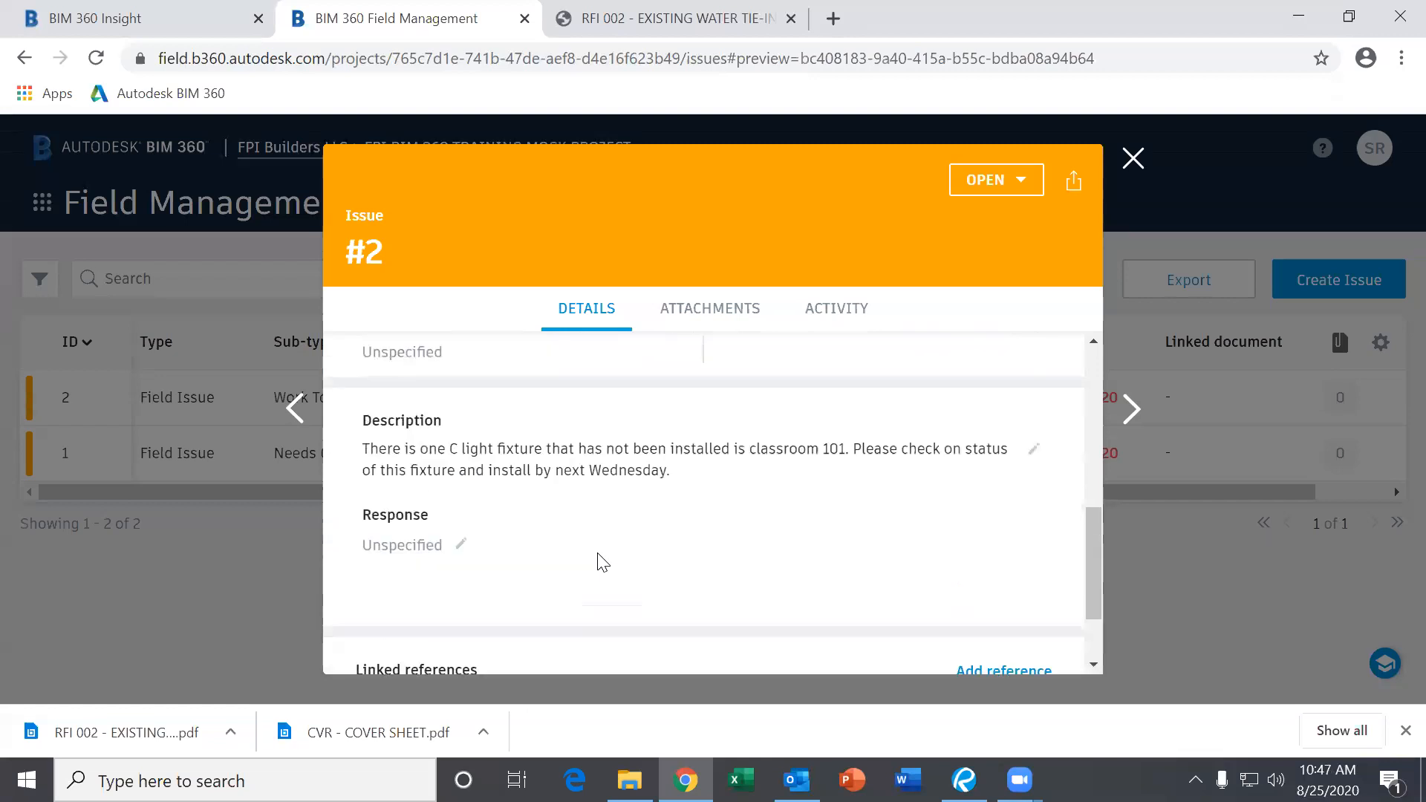
scroll(602, 562, "down", 8)
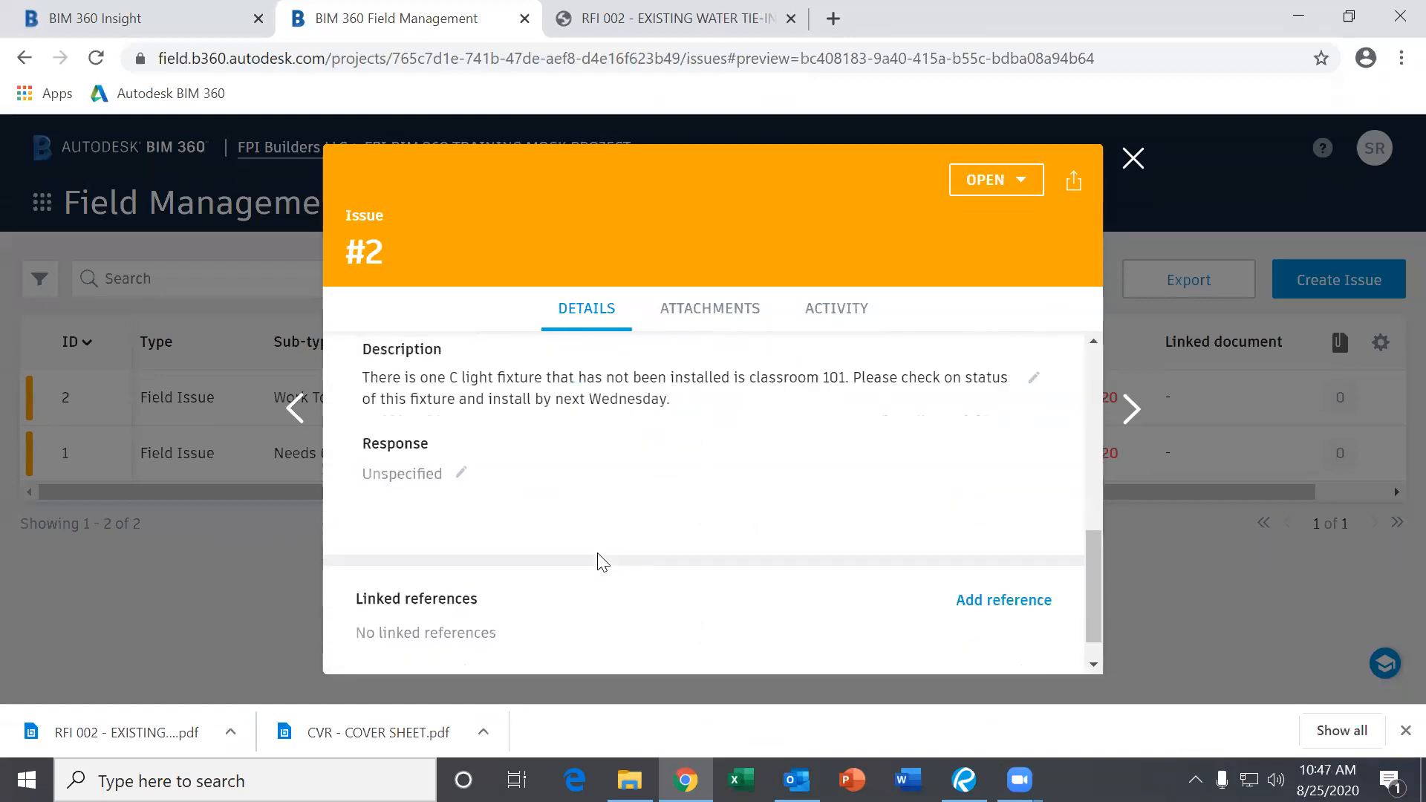
scroll(598, 560, "up", 2)
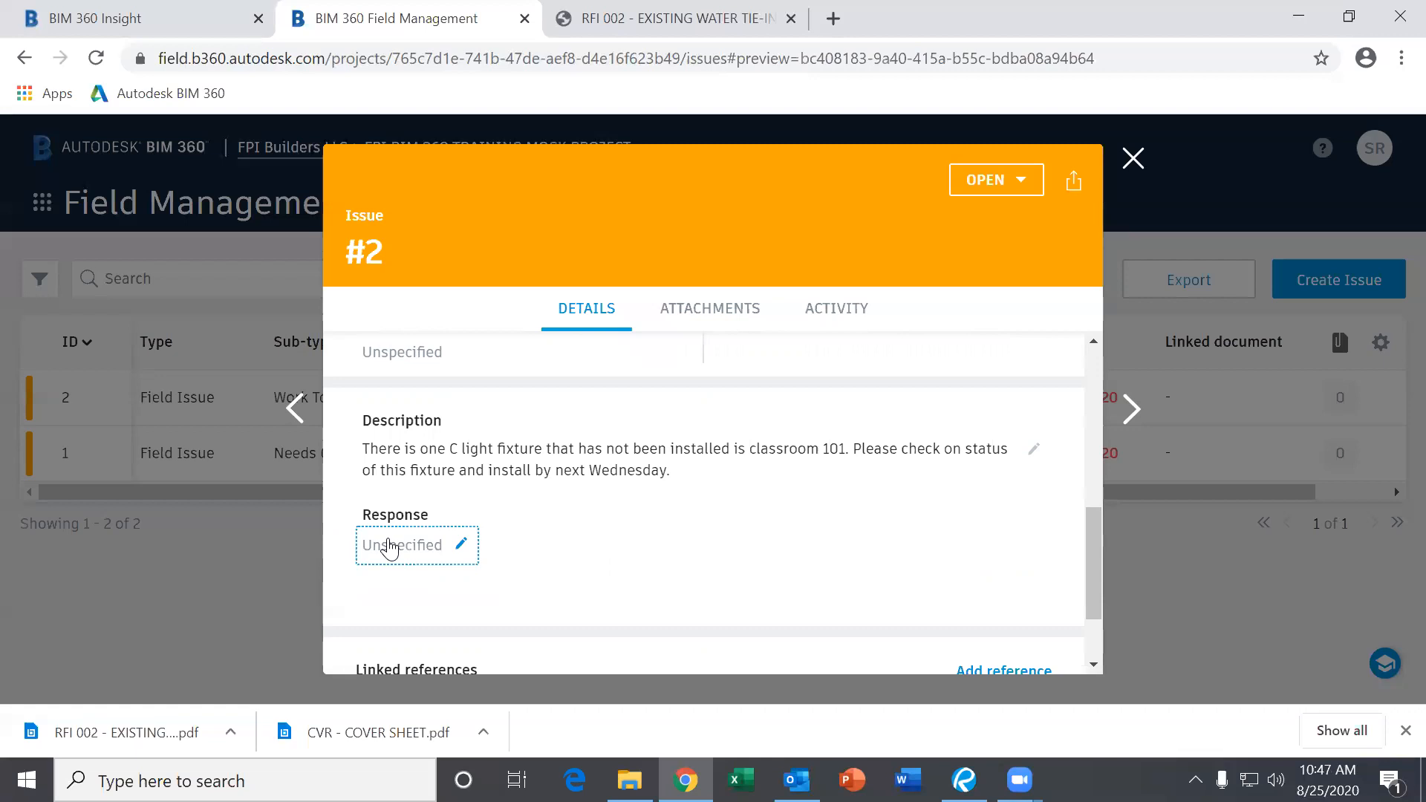
Check the issue's attached files, return to details, and show the status dropdown.
left_click(680, 304)
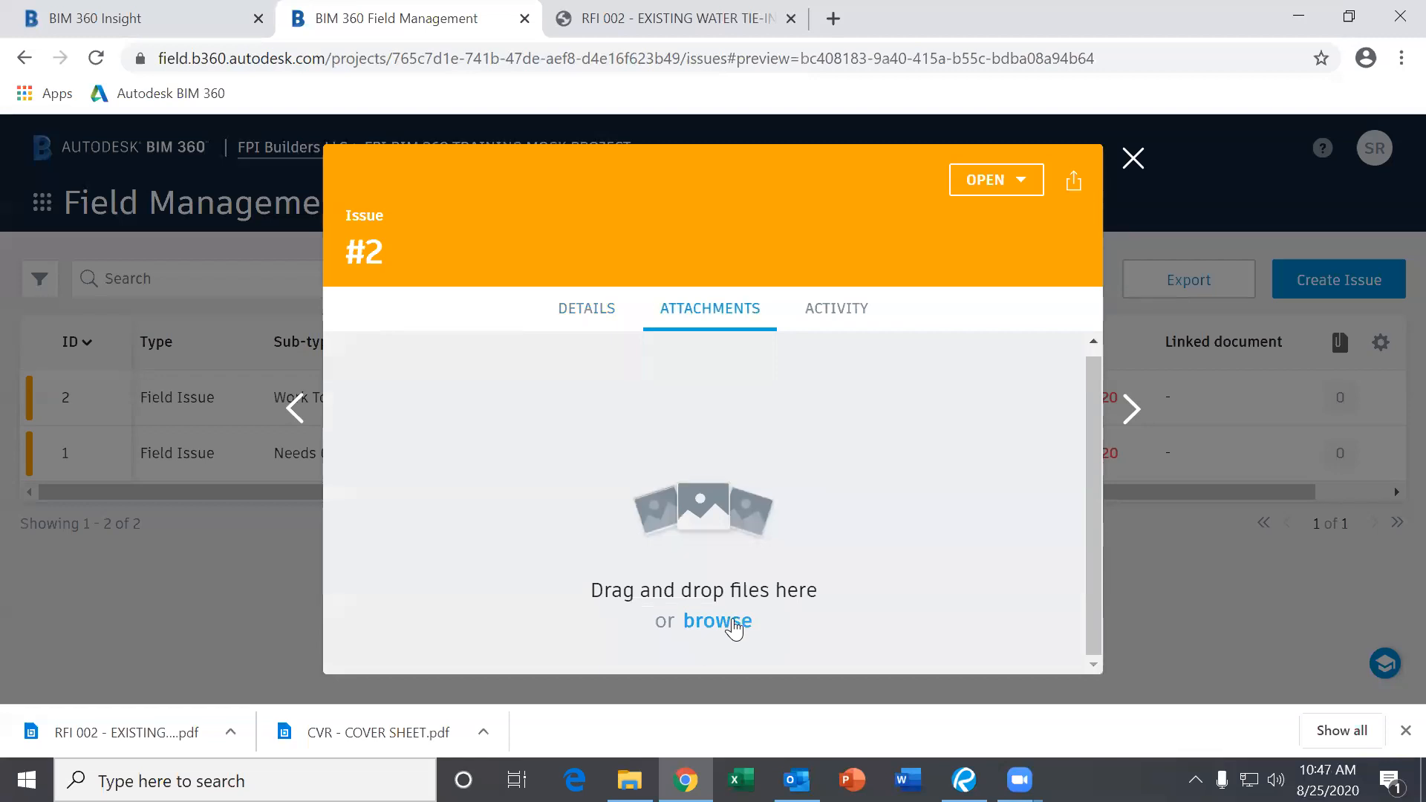
left_click(597, 321)
scroll(702, 555, "down", 5)
scroll(698, 562, "down", 1)
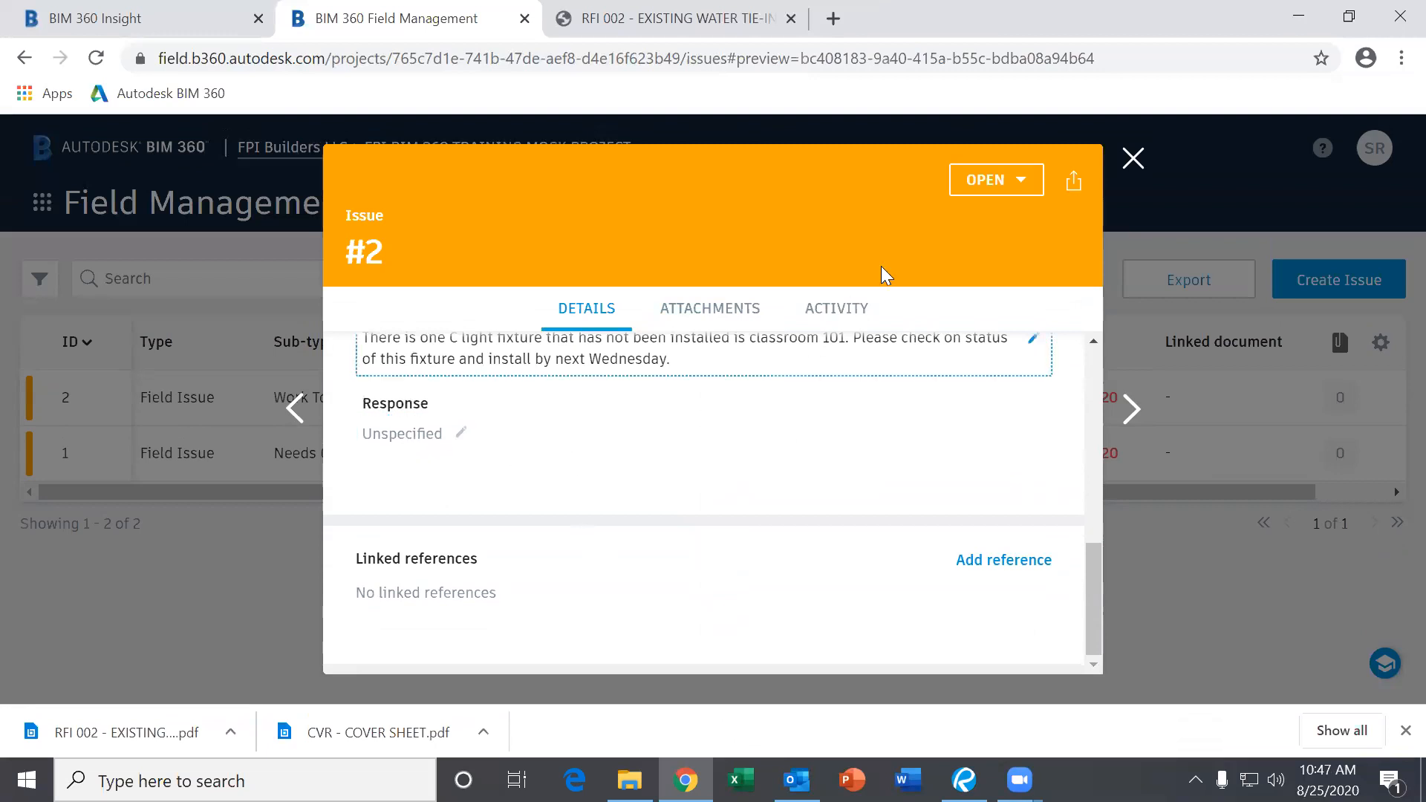
left_click(993, 182)
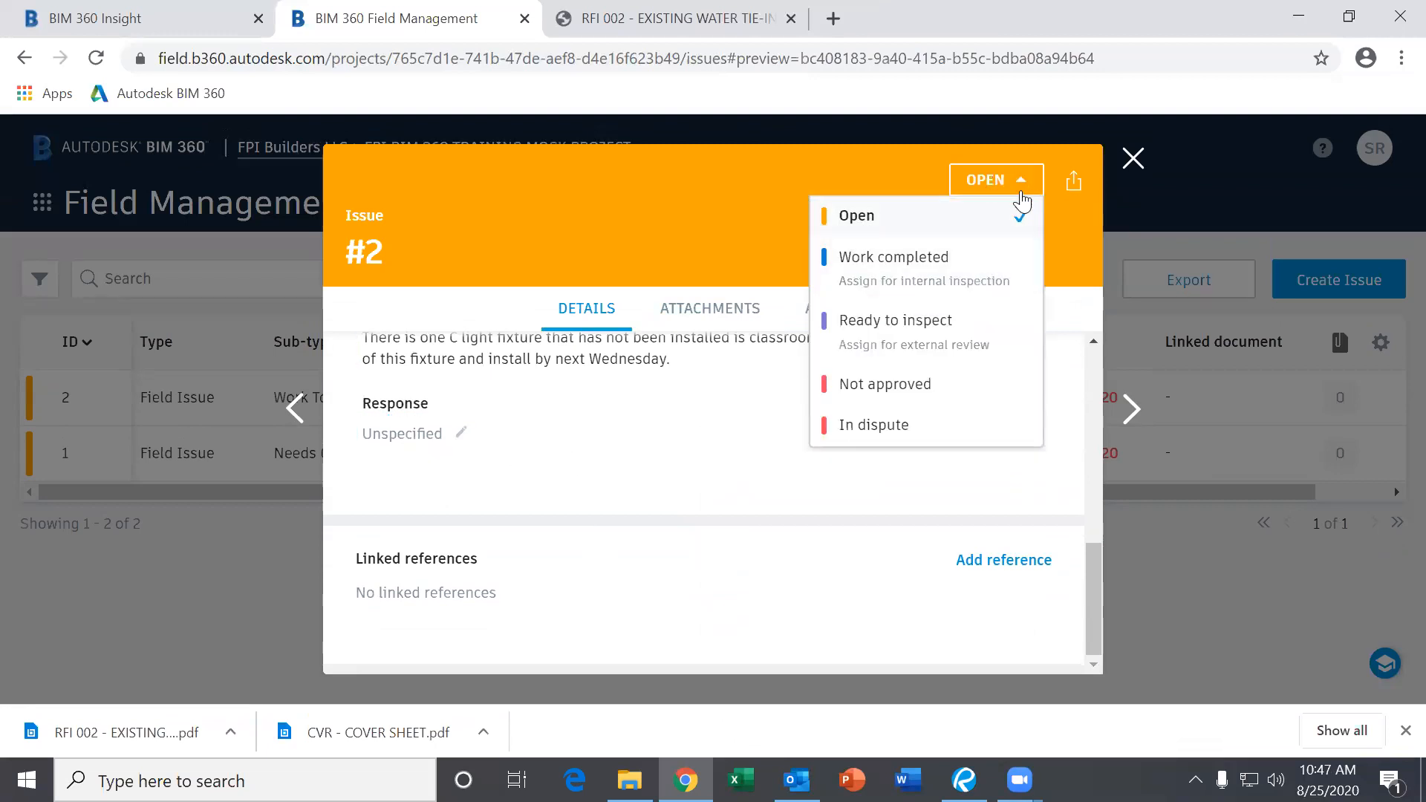
Set issue #2's status to Ready to inspect and begin a comment on the change.
left_click(889, 348)
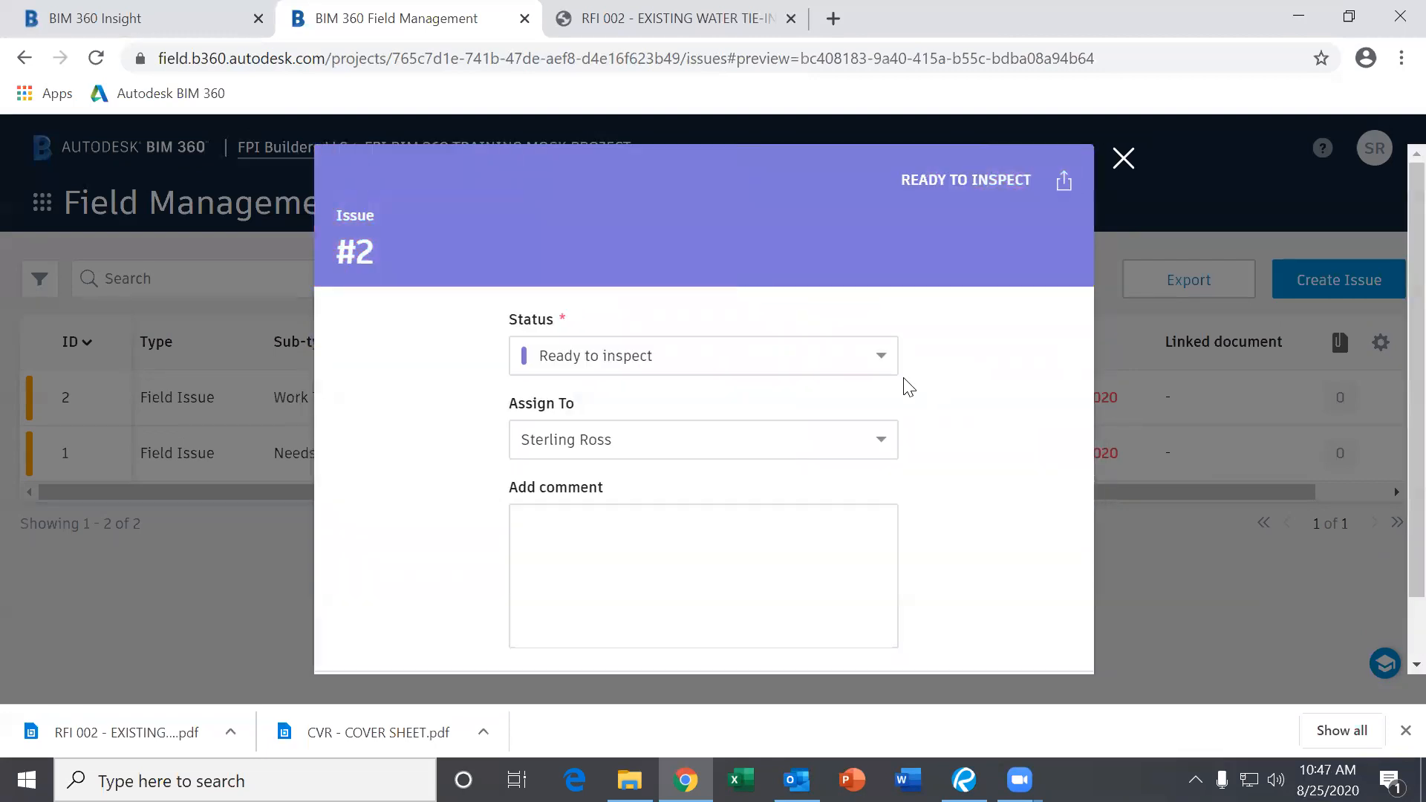
scroll(742, 424, "down", 1)
left_click(634, 450)
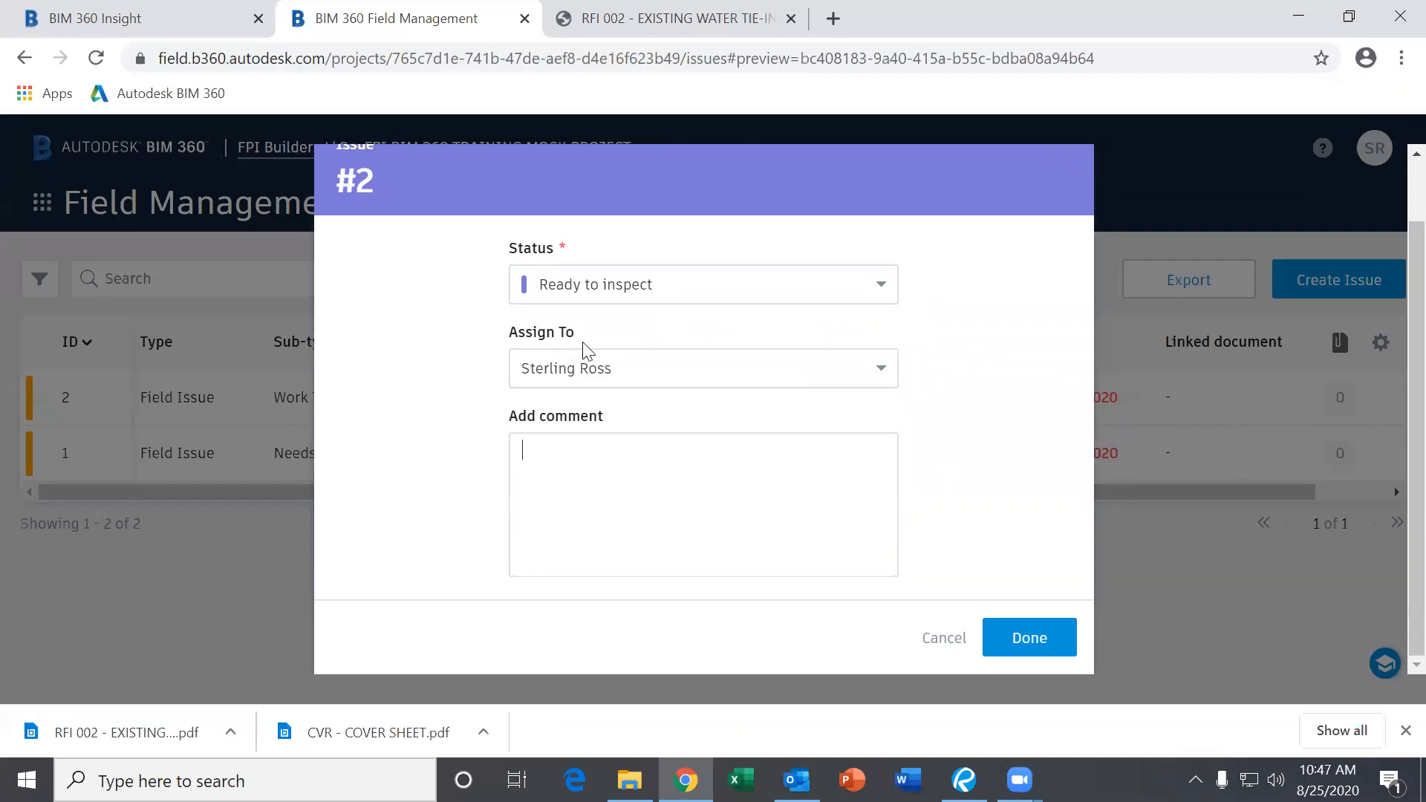
Reassign the issue to a different team member and save the changes.
left_click(609, 369)
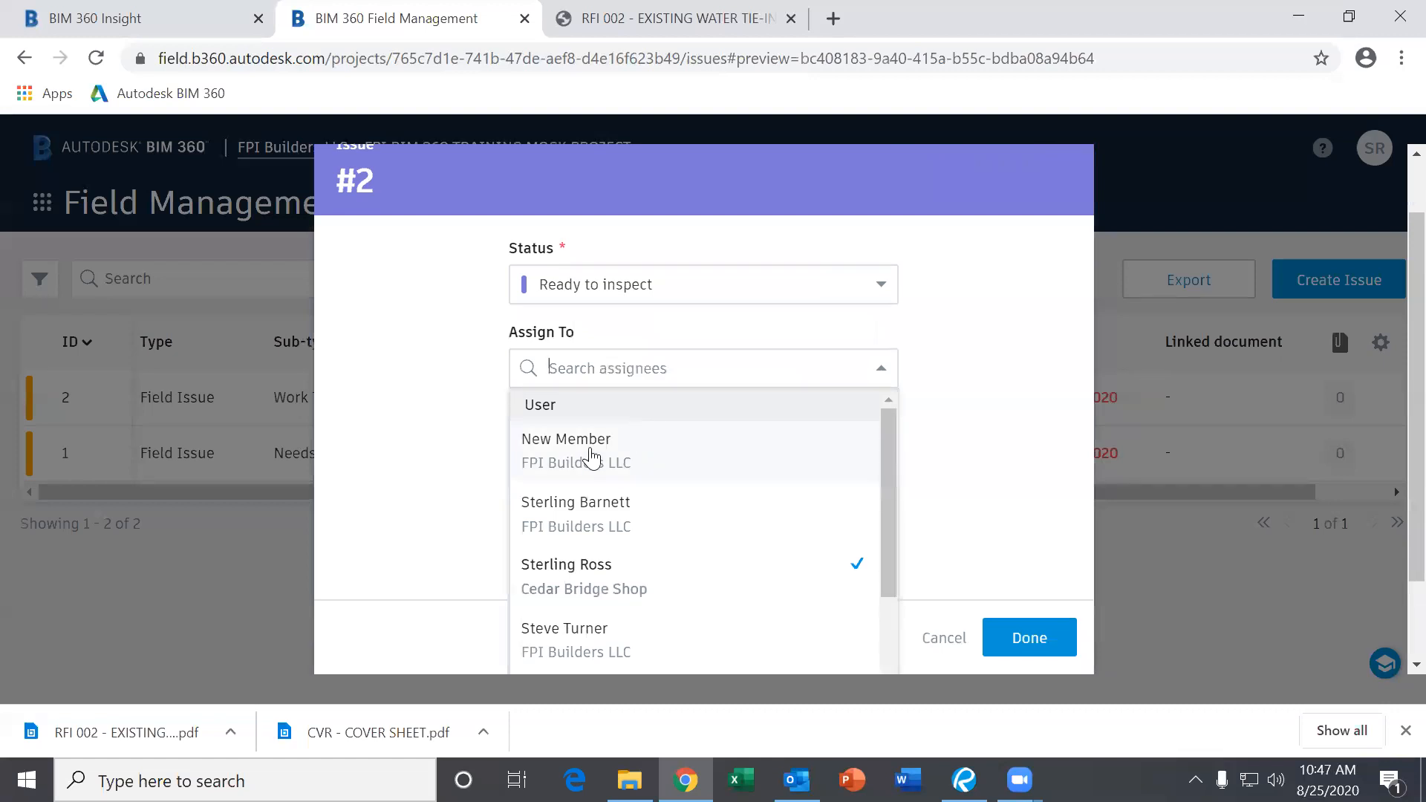
scroll(467, 458, "down", 2)
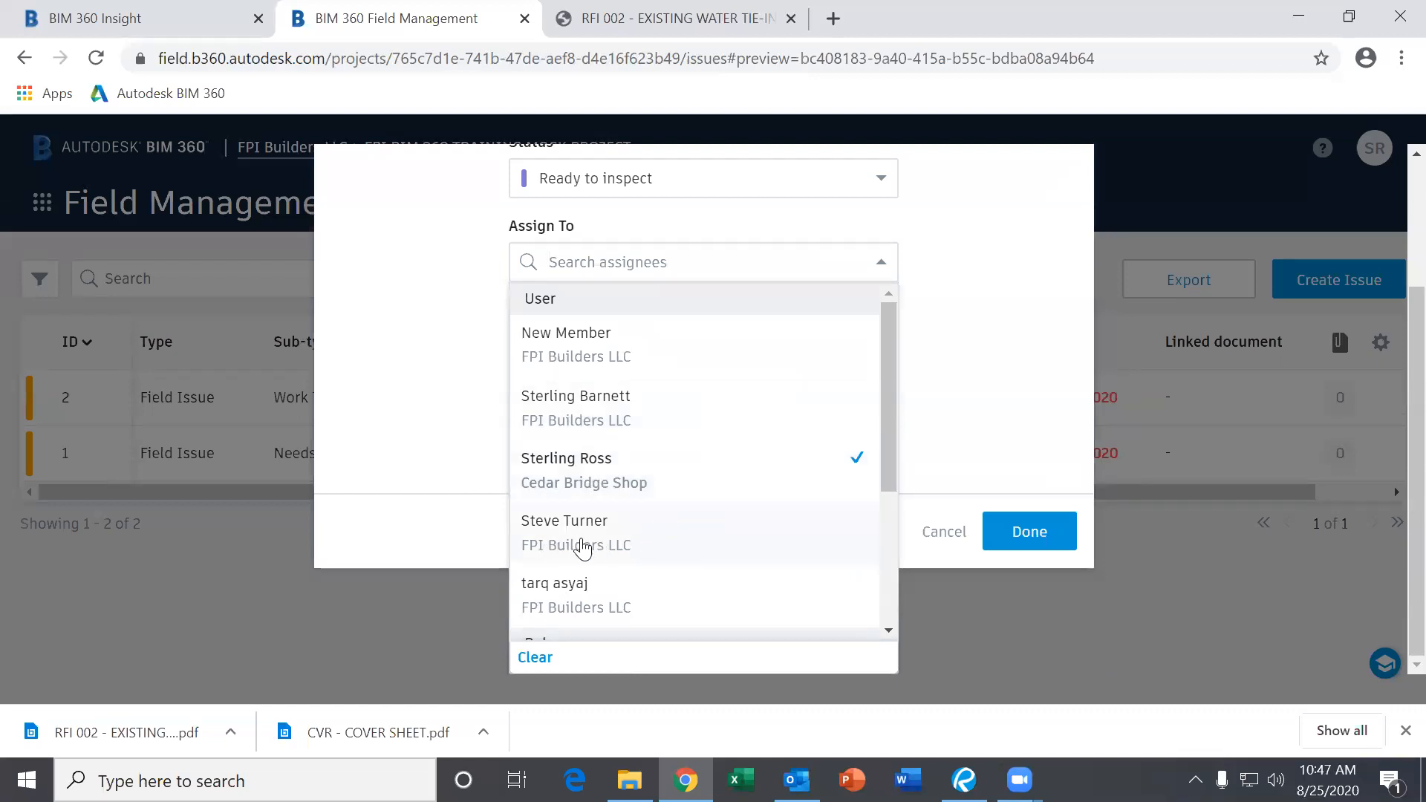
scroll(727, 530, "down", 3)
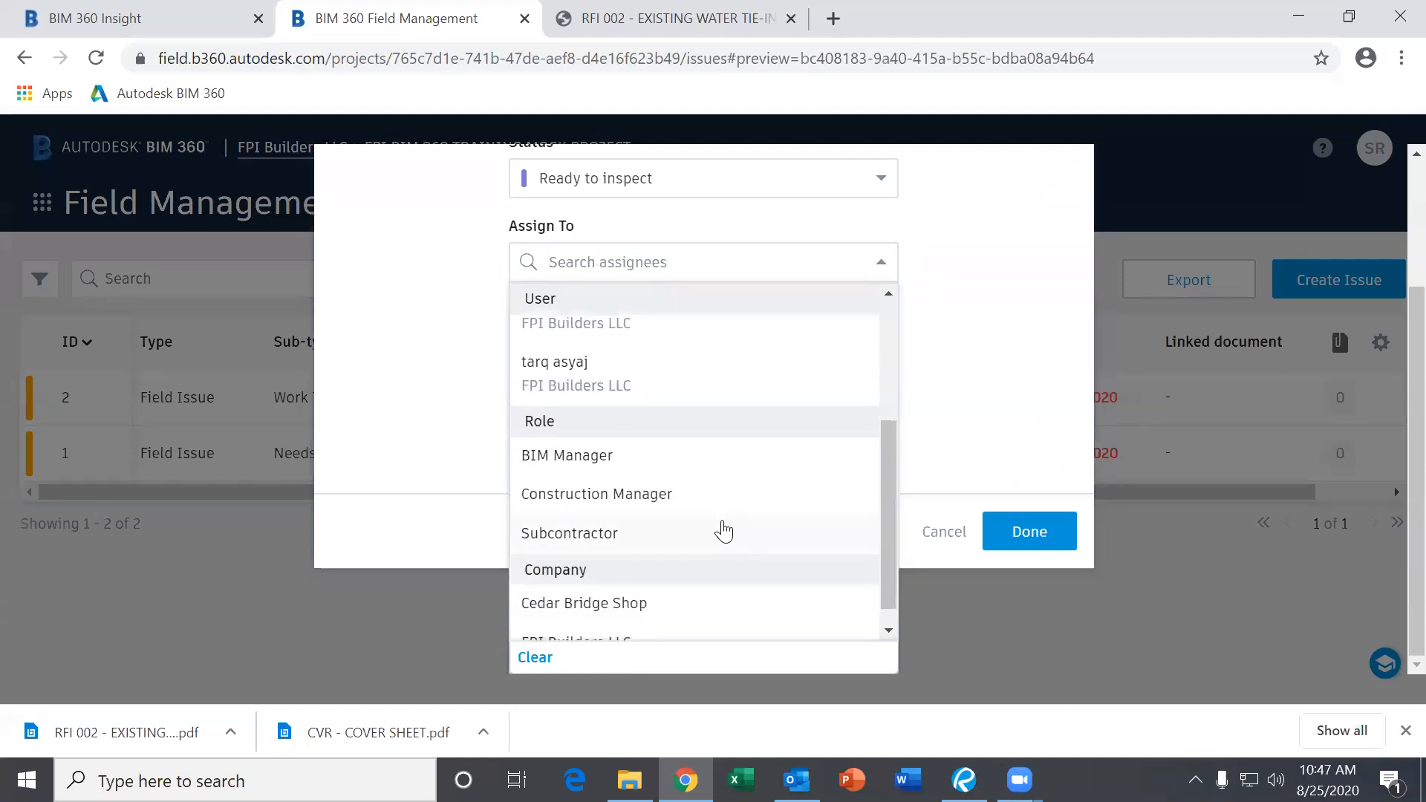
scroll(727, 523, "up", 5)
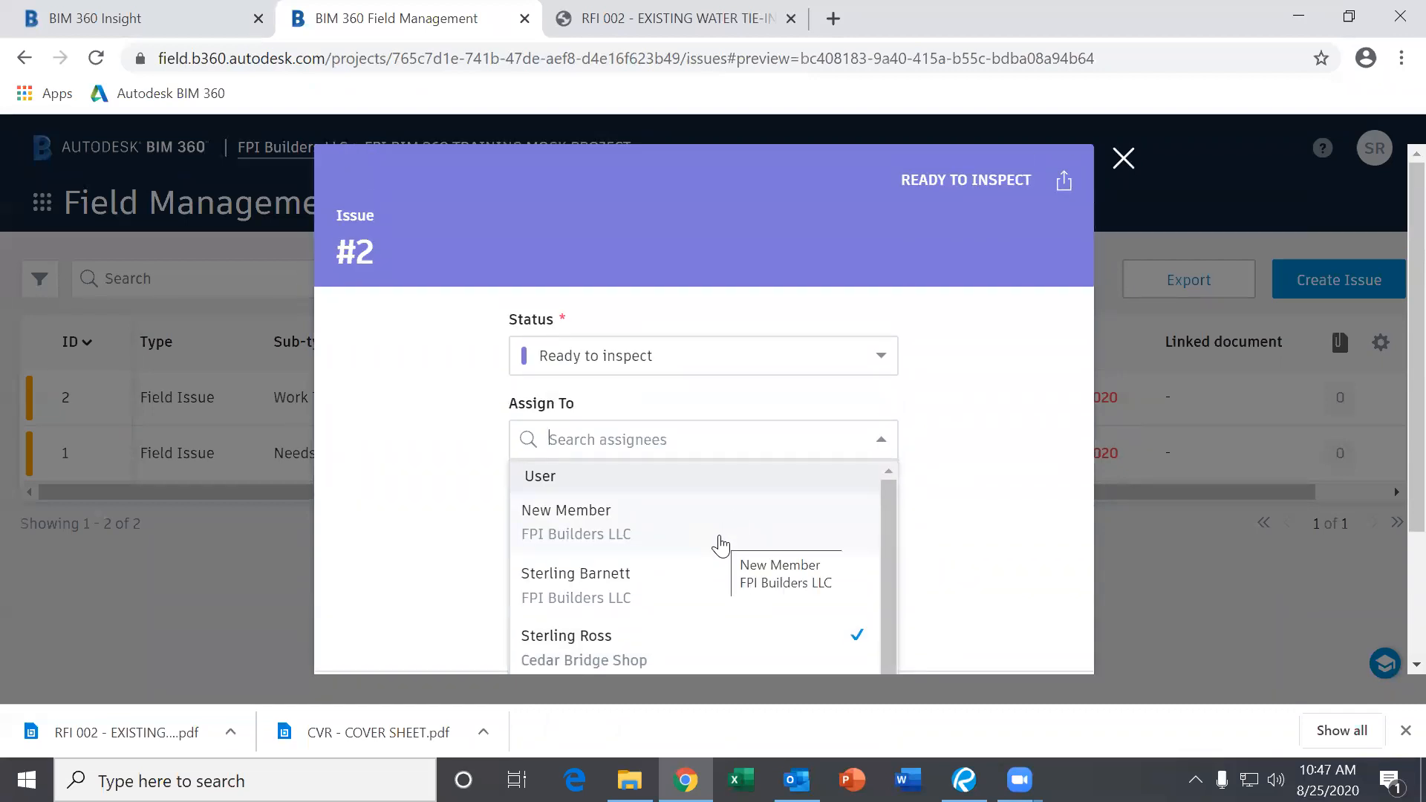
left_click(686, 577)
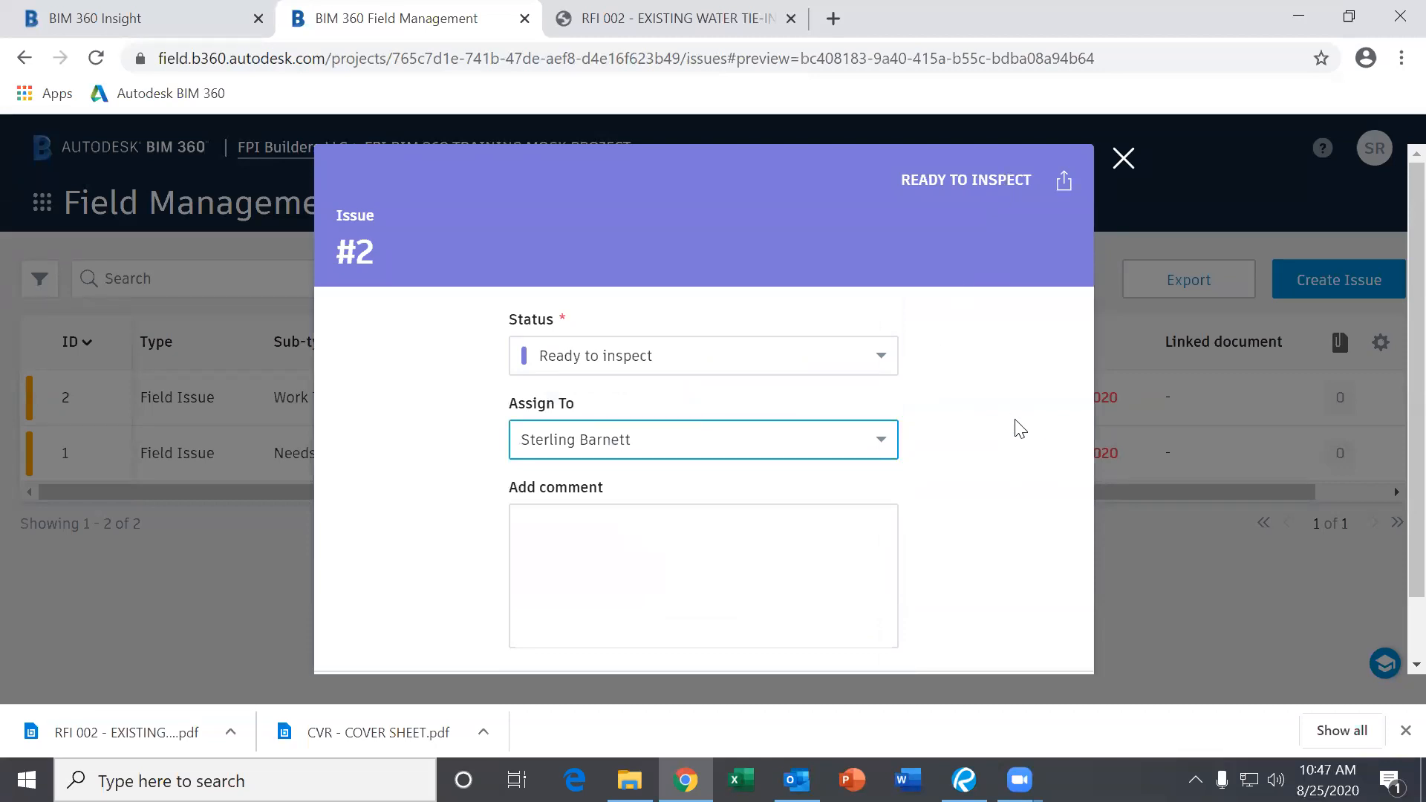
scroll(1015, 427, "down", 1)
left_click(1032, 640)
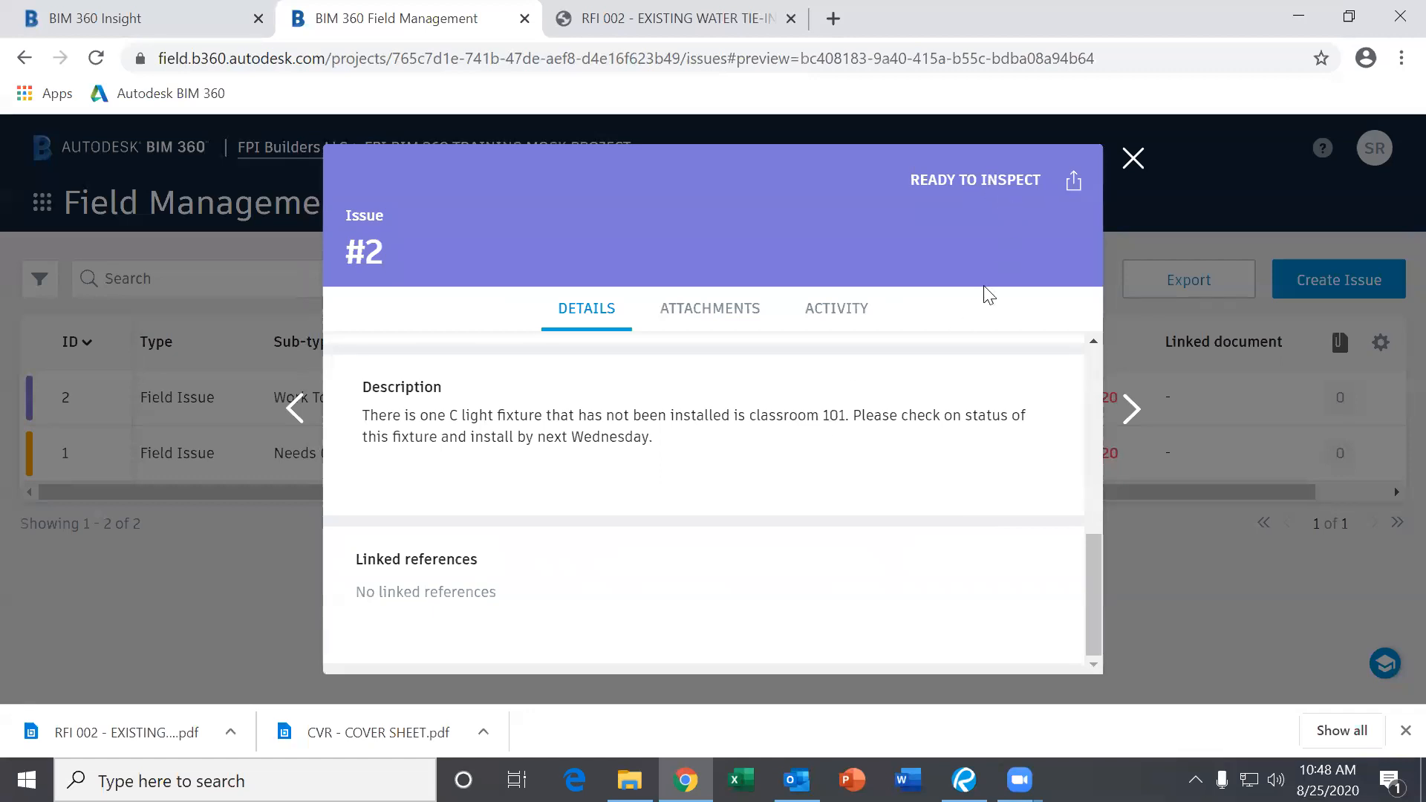
Close issue #2 and look over the Issues table showing its new assignee.
left_click(1134, 159)
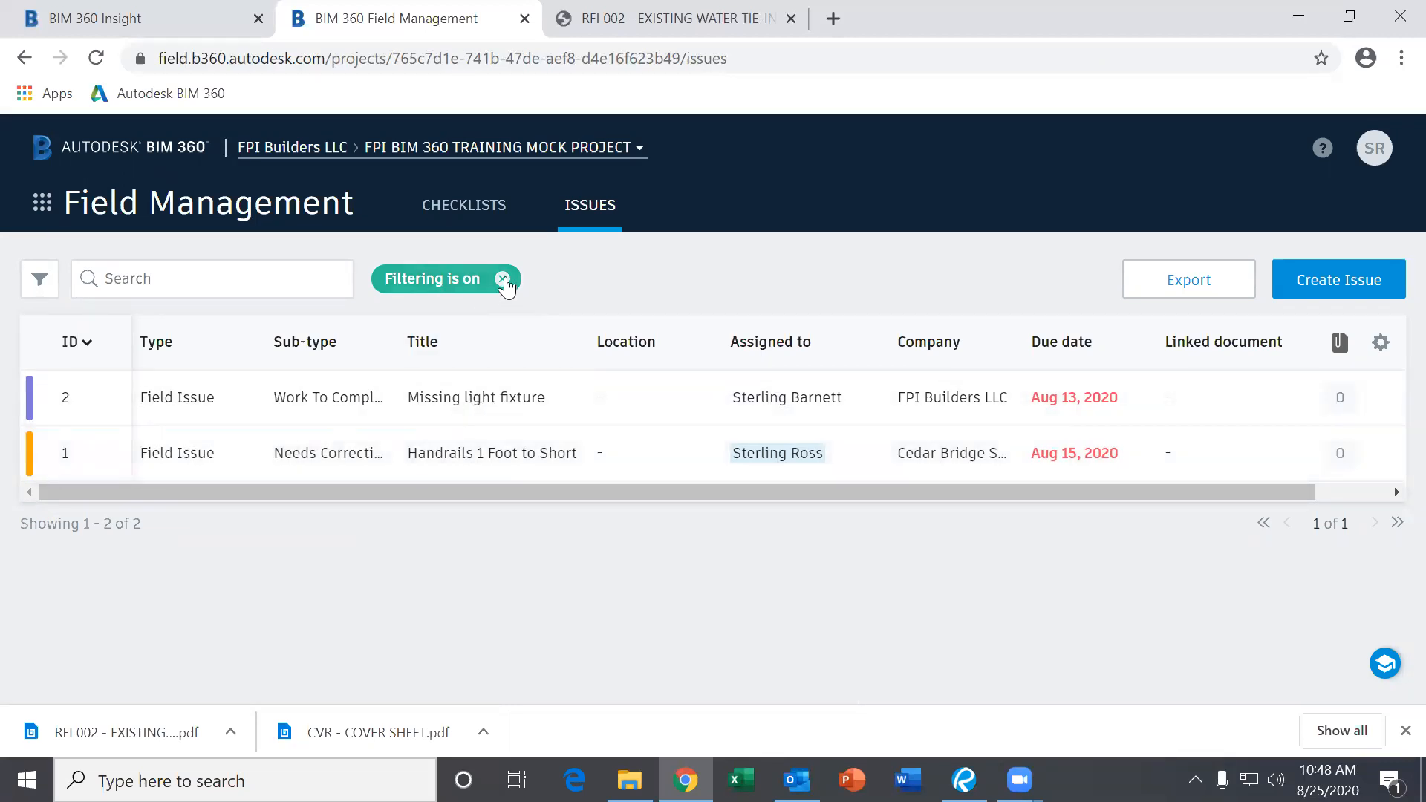
left_click_drag(888, 495, 636, 562)
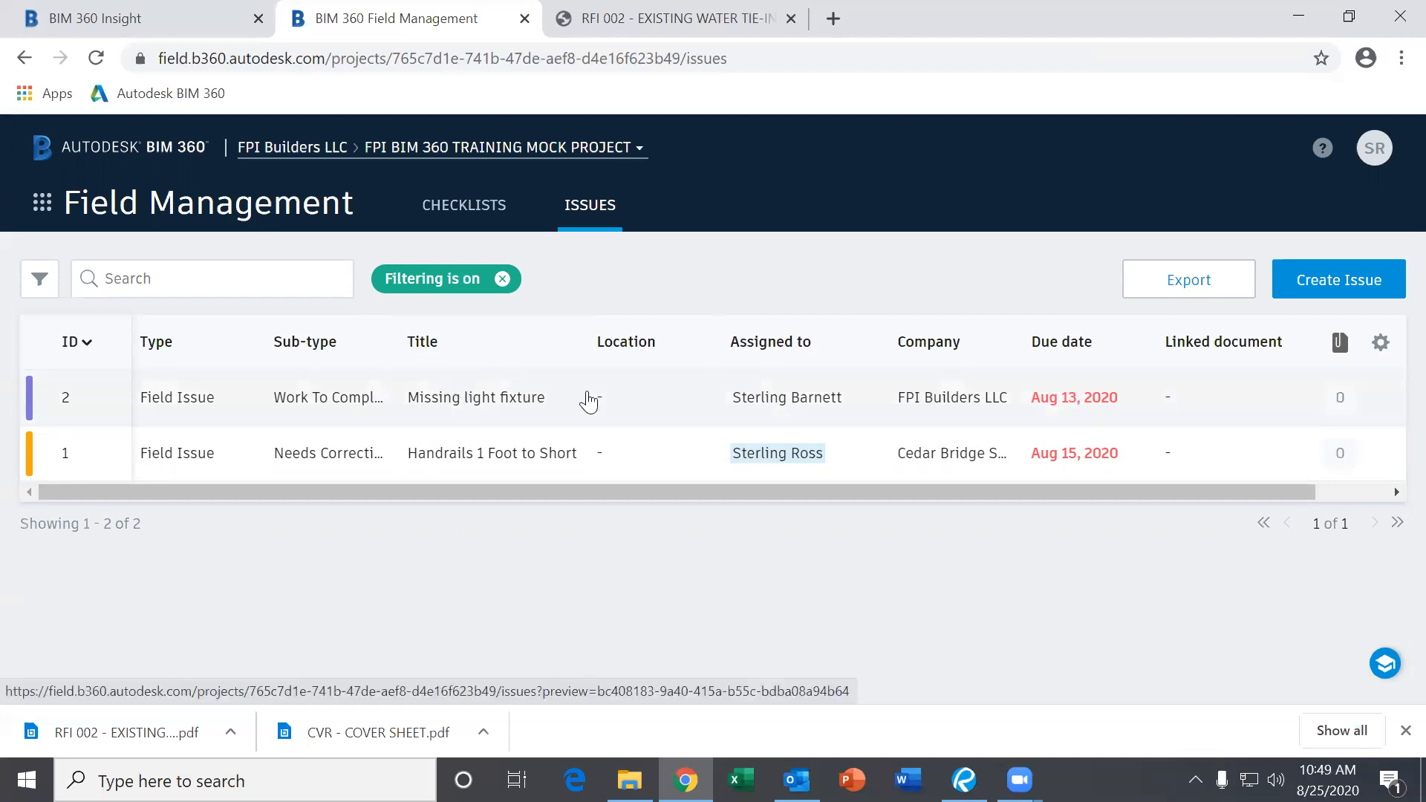
Look over Missing light fixture's updated details, close it, and open Project Home.
left_click(1072, 404)
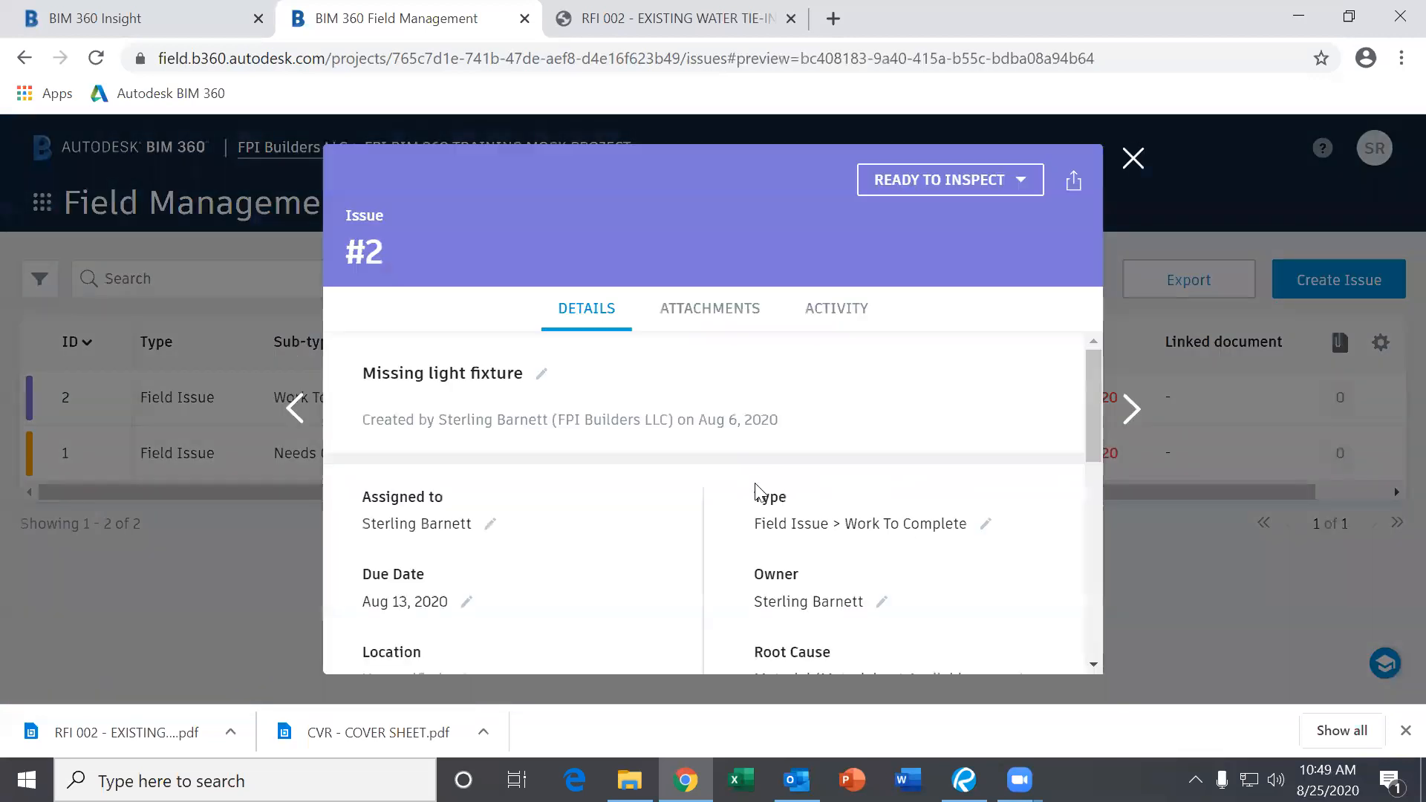
scroll(728, 501, "down", 5)
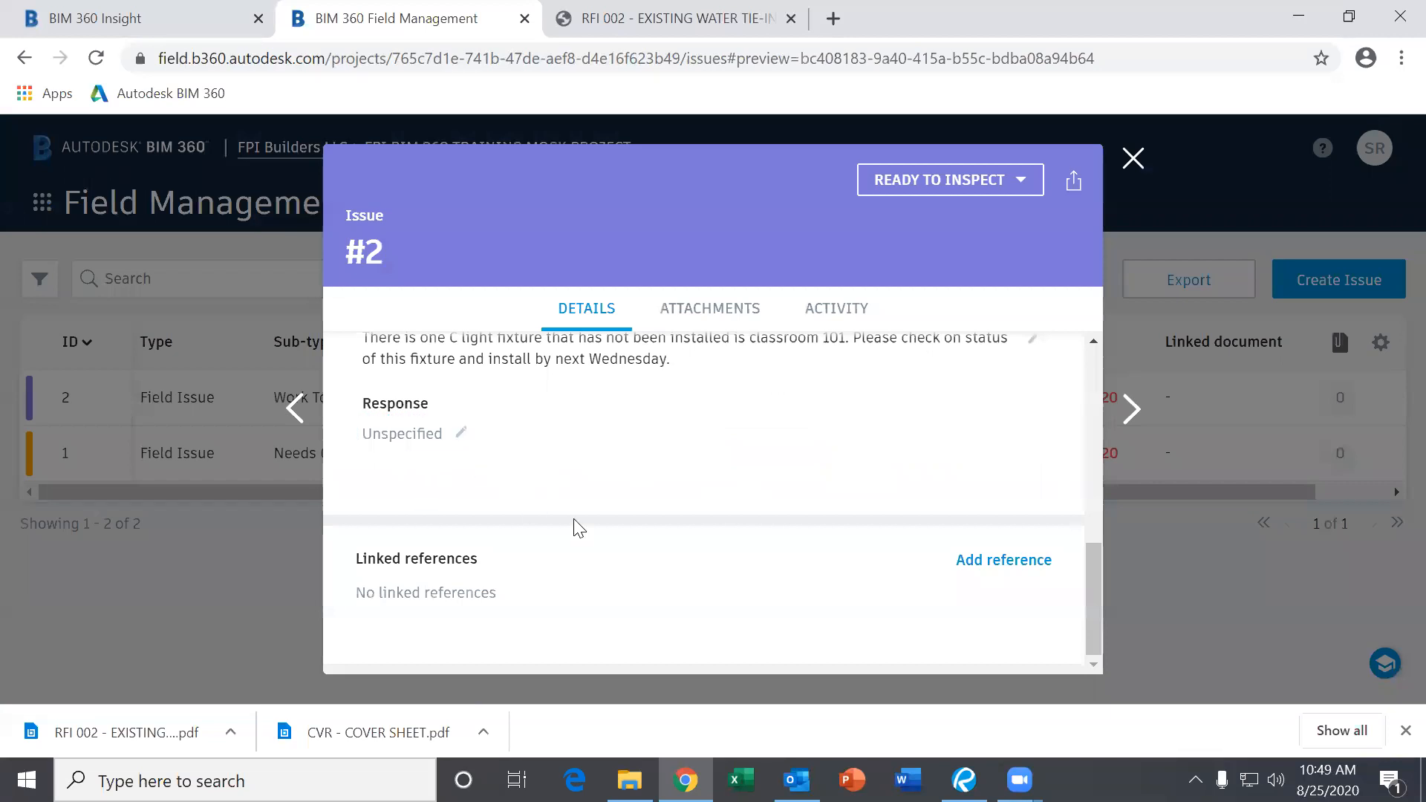
scroll(568, 490, "up", 2)
scroll(554, 501, "up", 3)
scroll(475, 542, "down", 3)
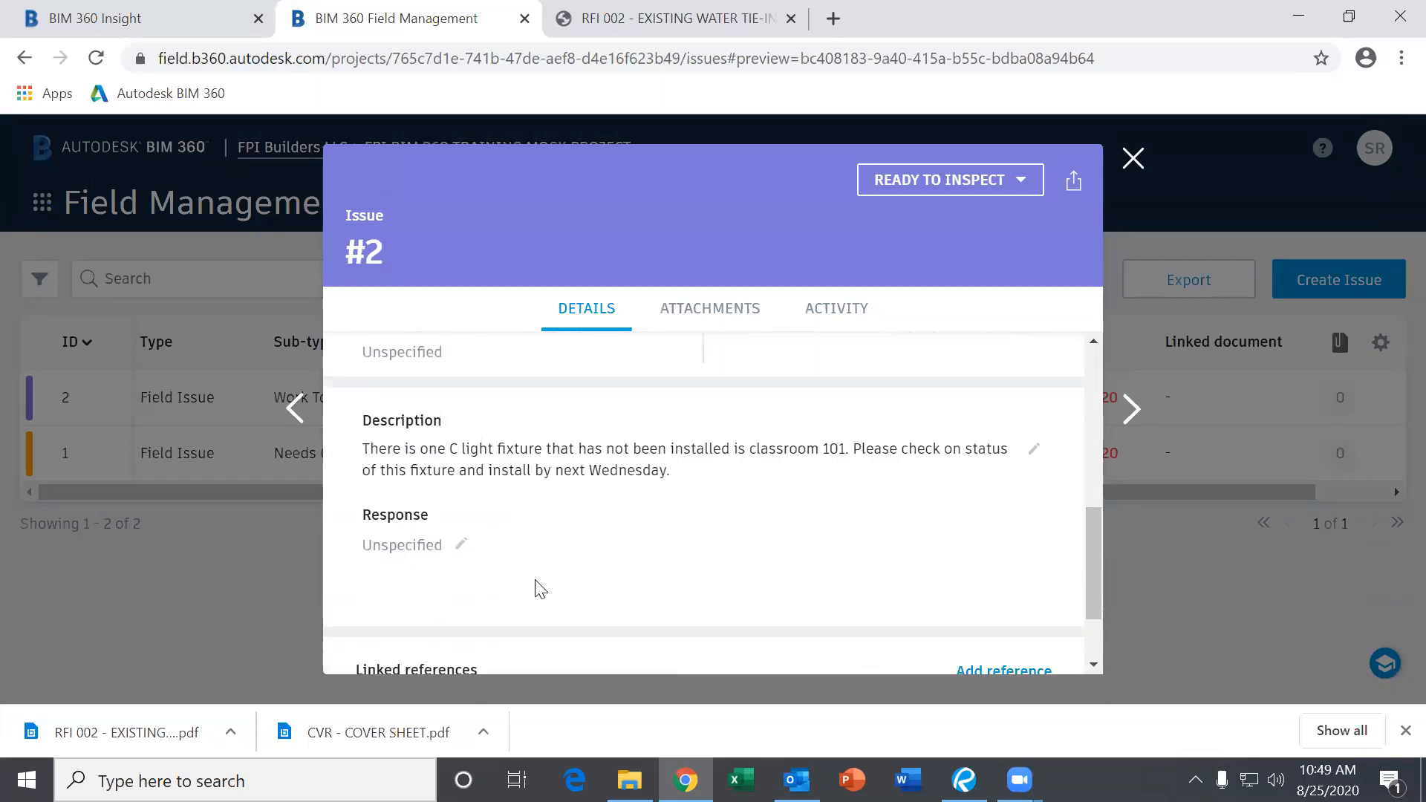
scroll(548, 583, "up", 4)
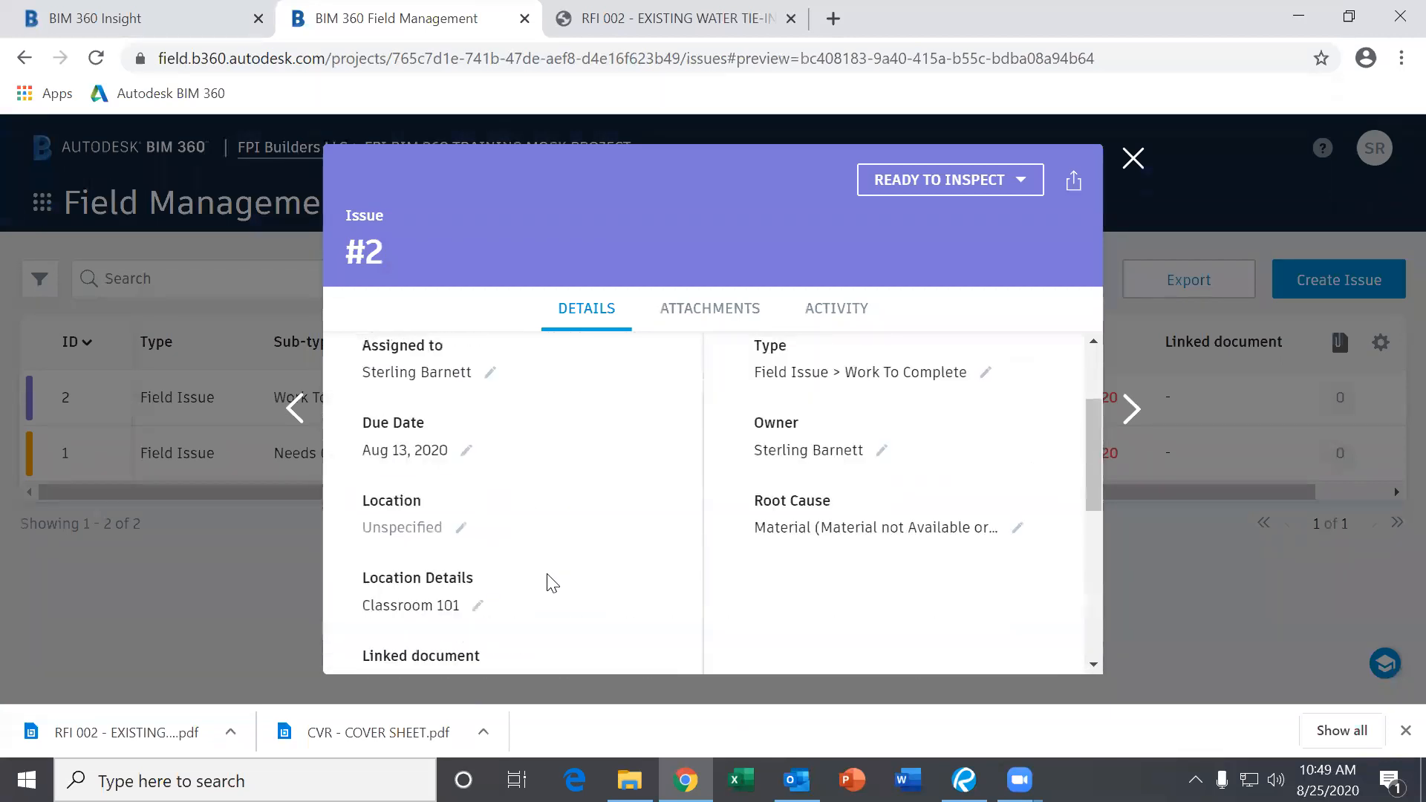
left_click(1133, 158)
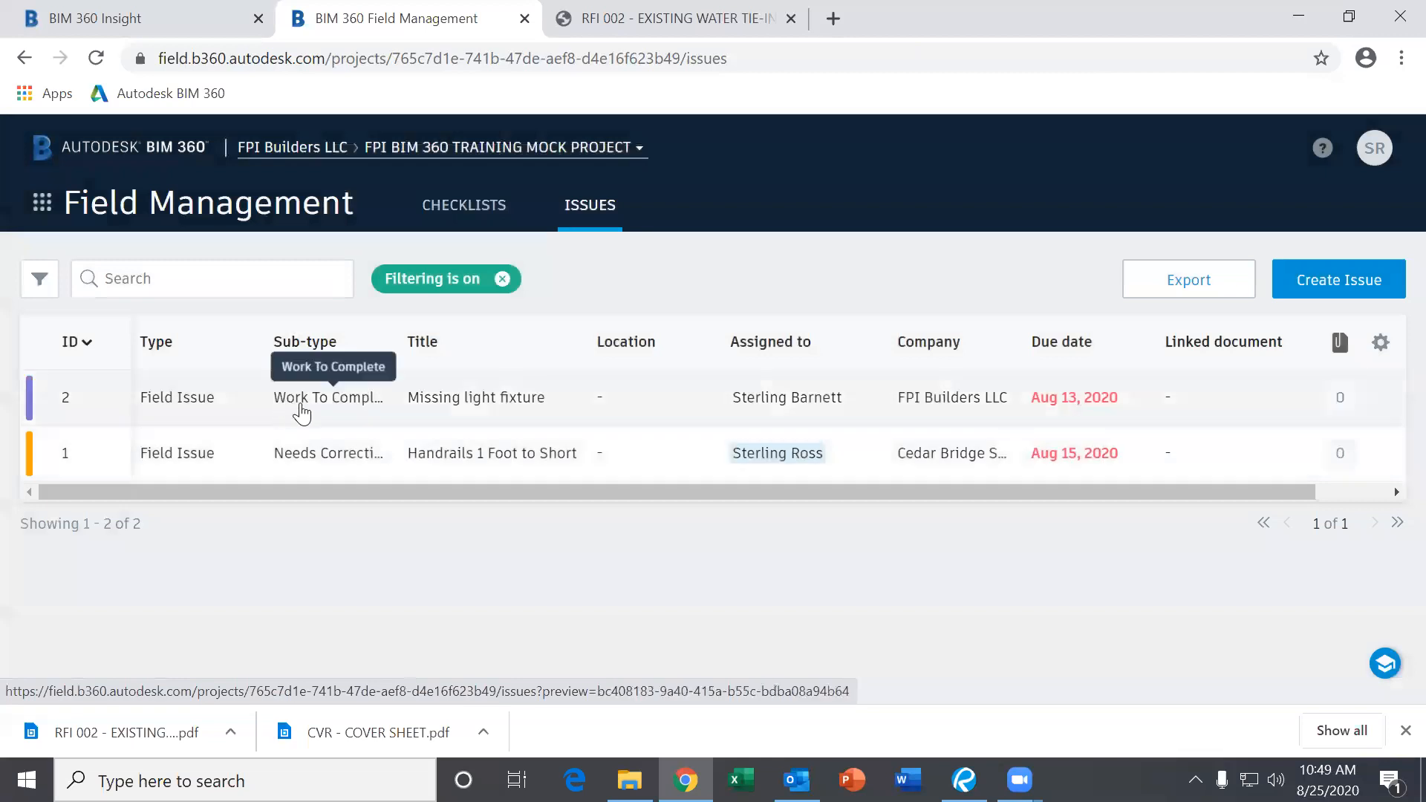
left_click(43, 214)
left_click(113, 325)
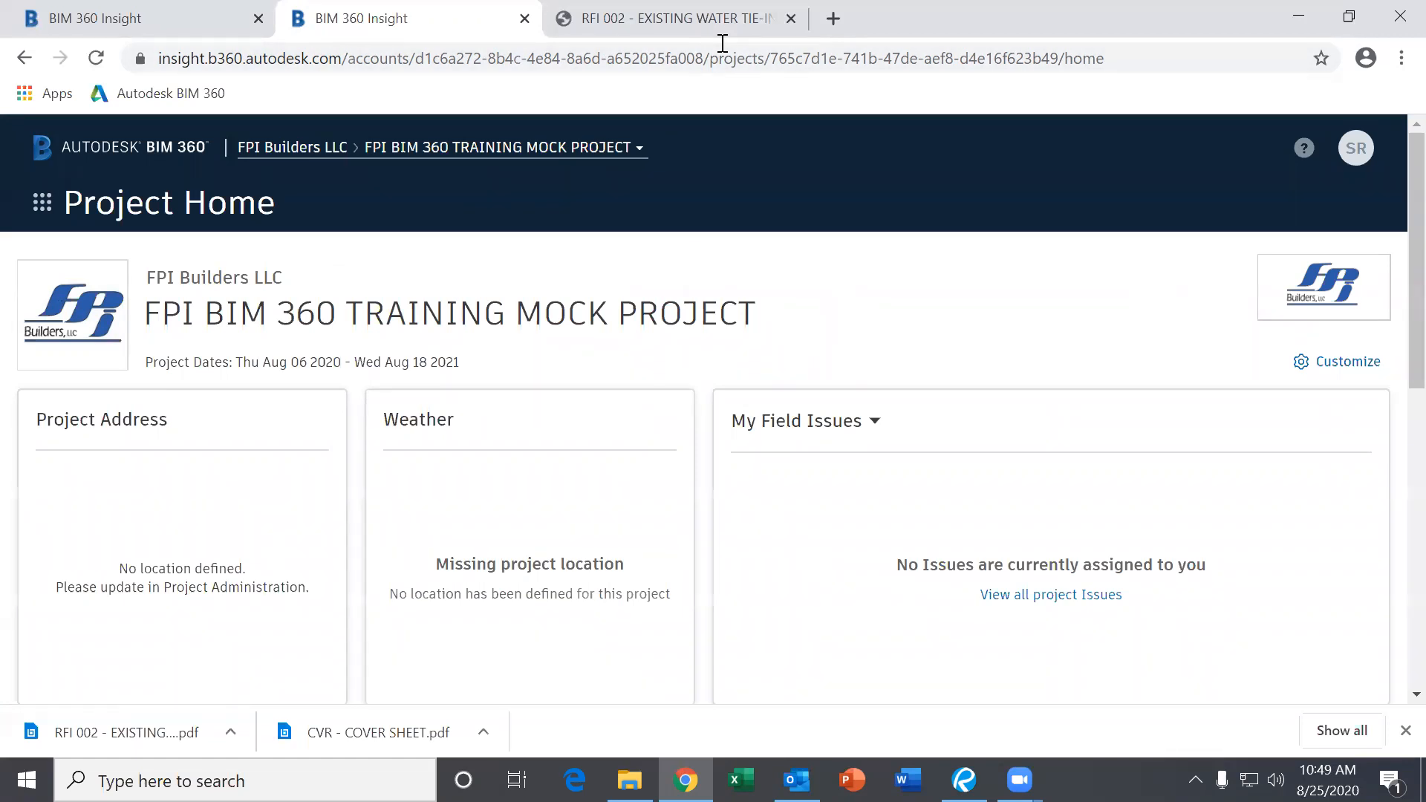
Open the apps grid module picker from the Project Home page.
left_click(42, 202)
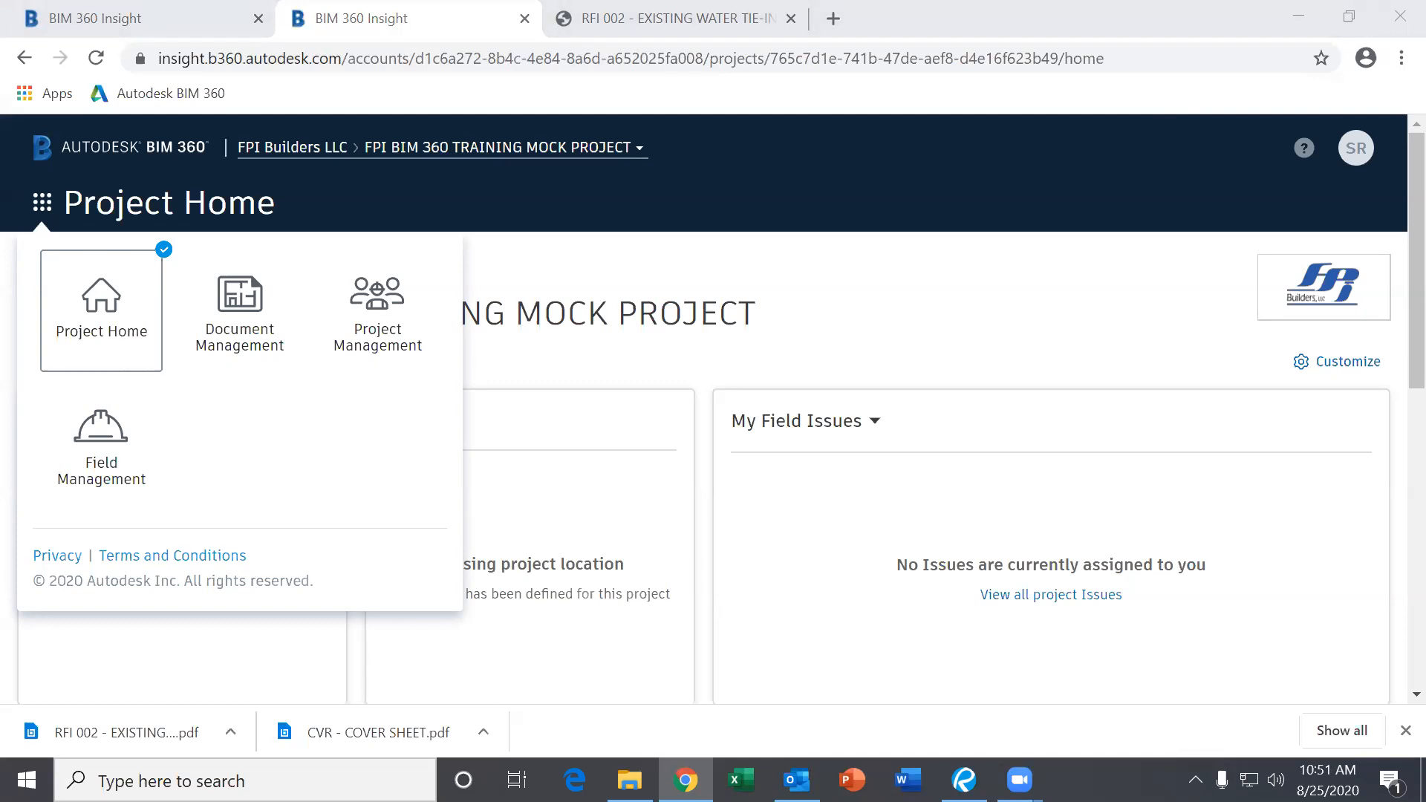
Switch through Document Management to Project Management and start a blank Add New RFI form.
left_click(261, 375)
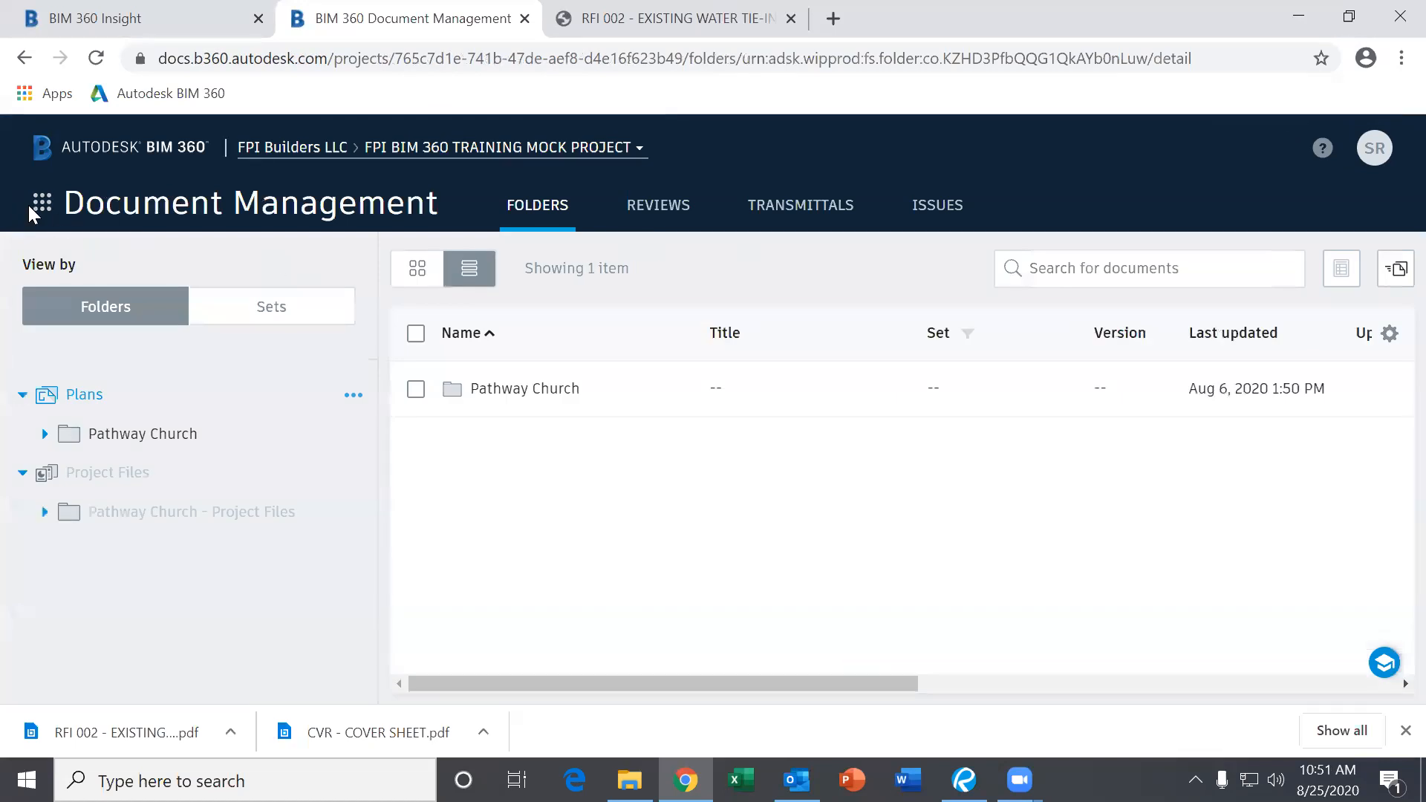
left_click(40, 204)
left_click(376, 316)
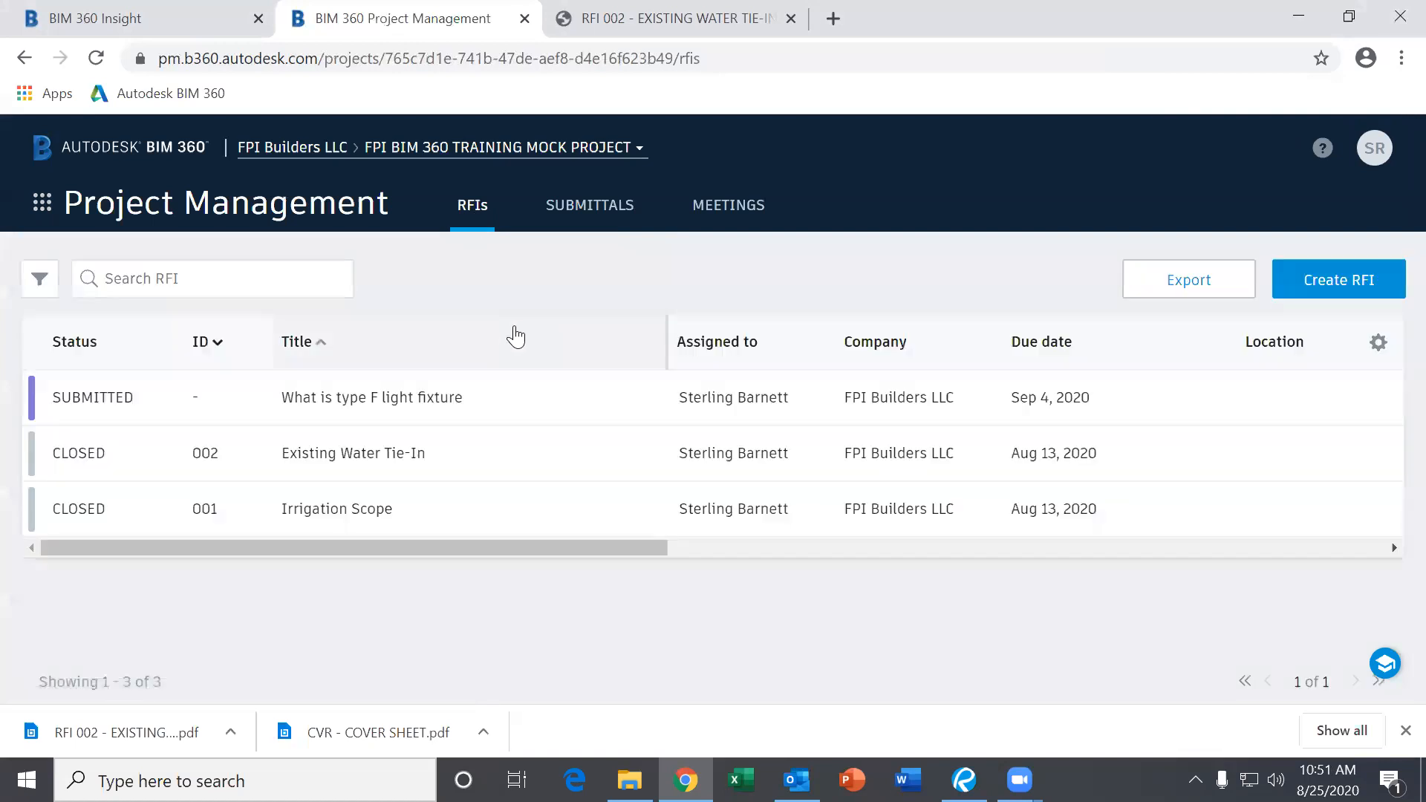
left_click(1295, 279)
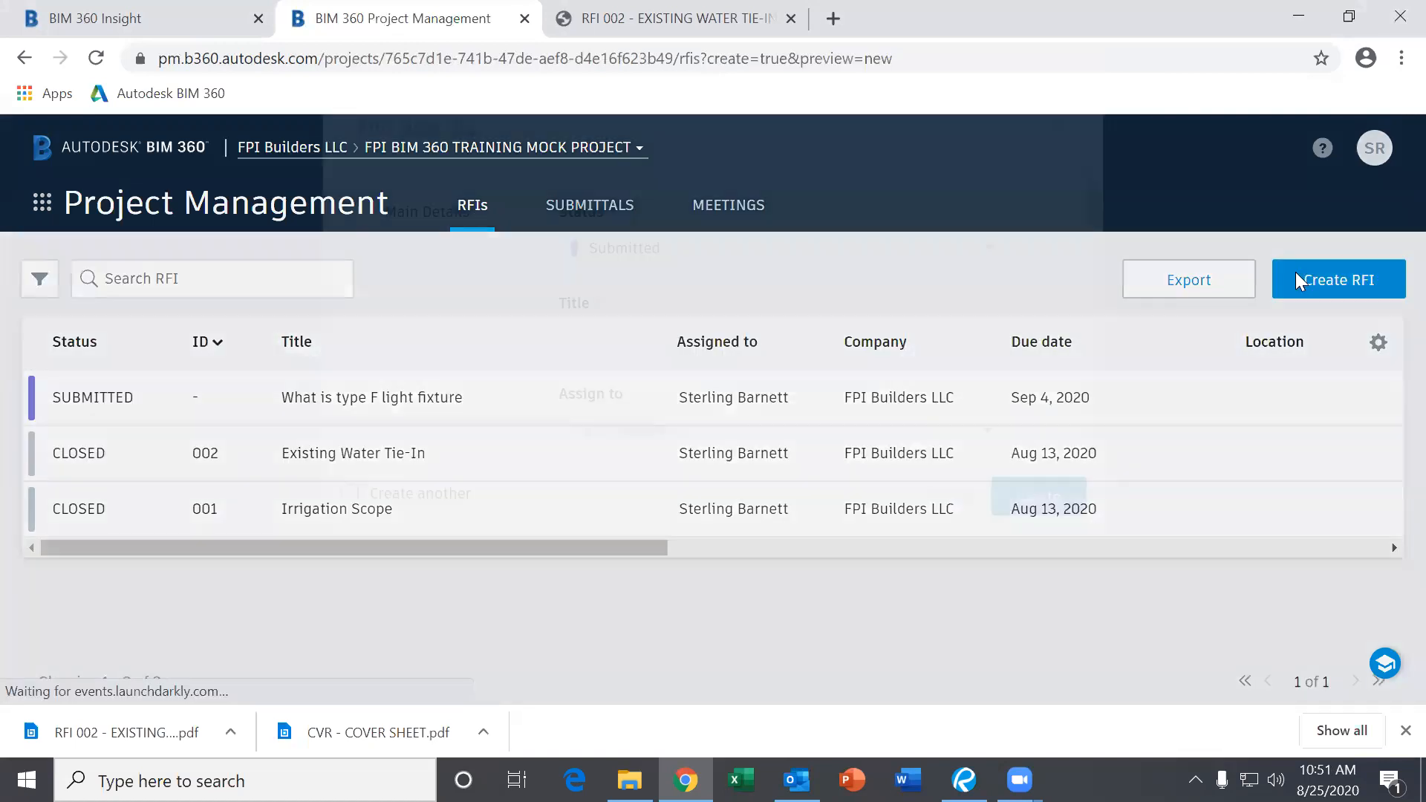
left_click(1058, 228)
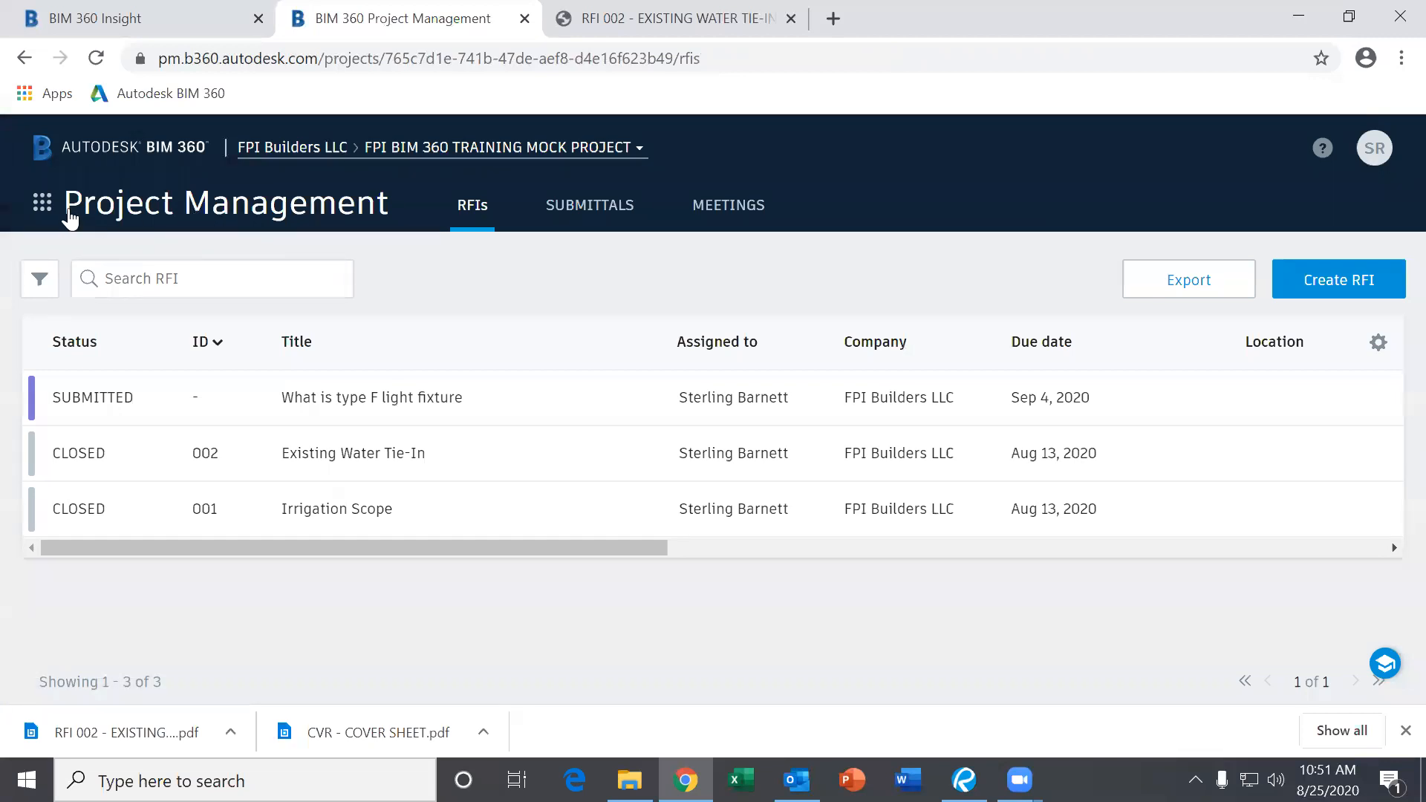
left_click(42, 202)
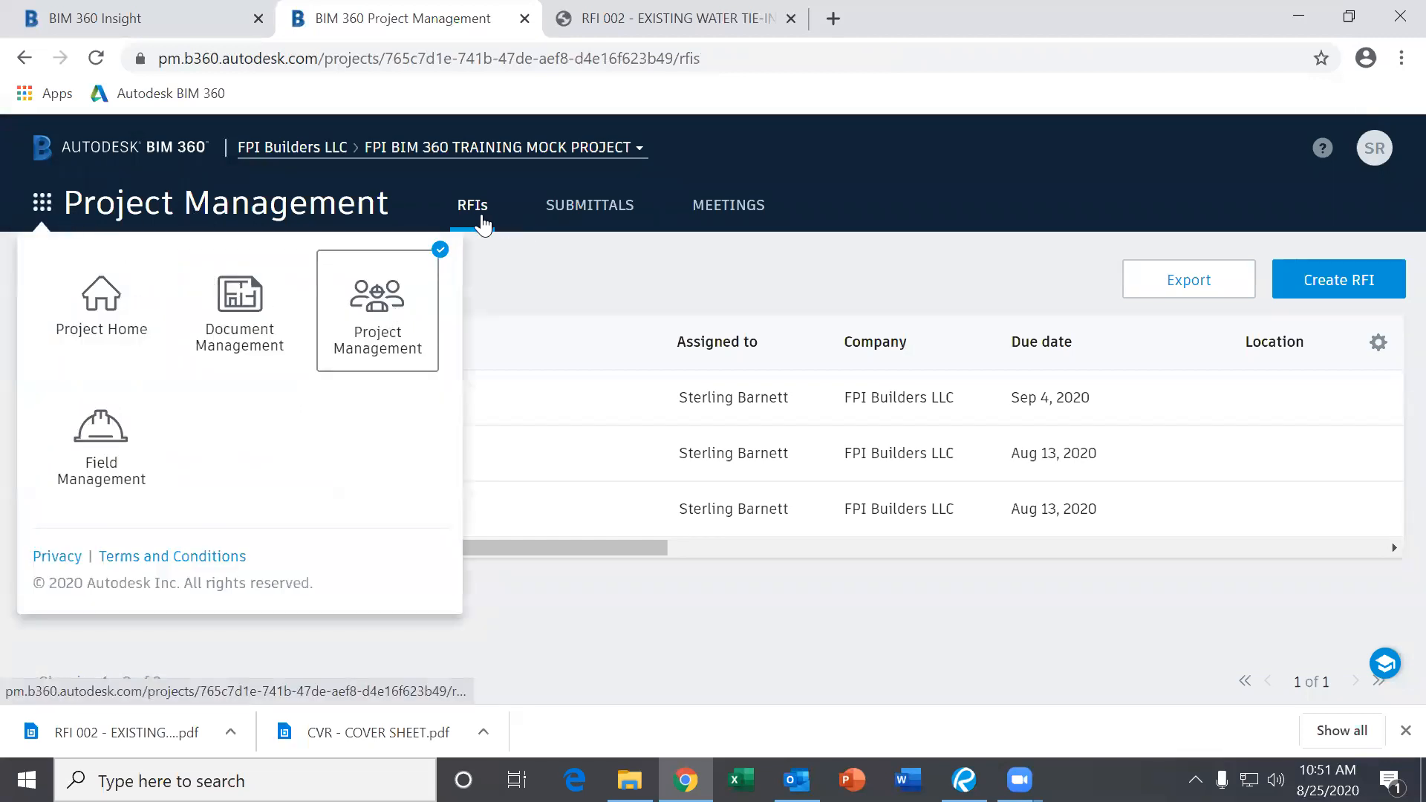
left_click(476, 219)
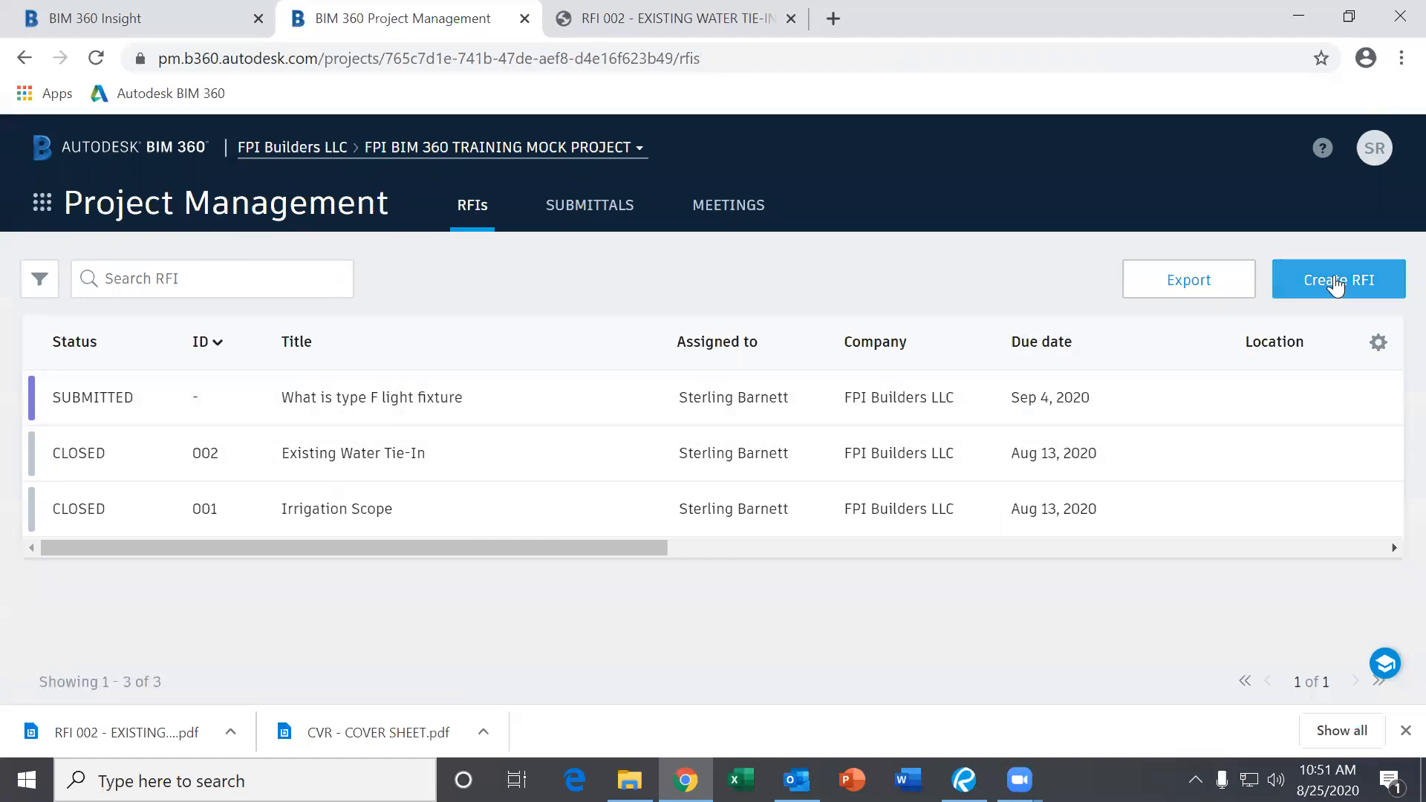
left_click(1335, 285)
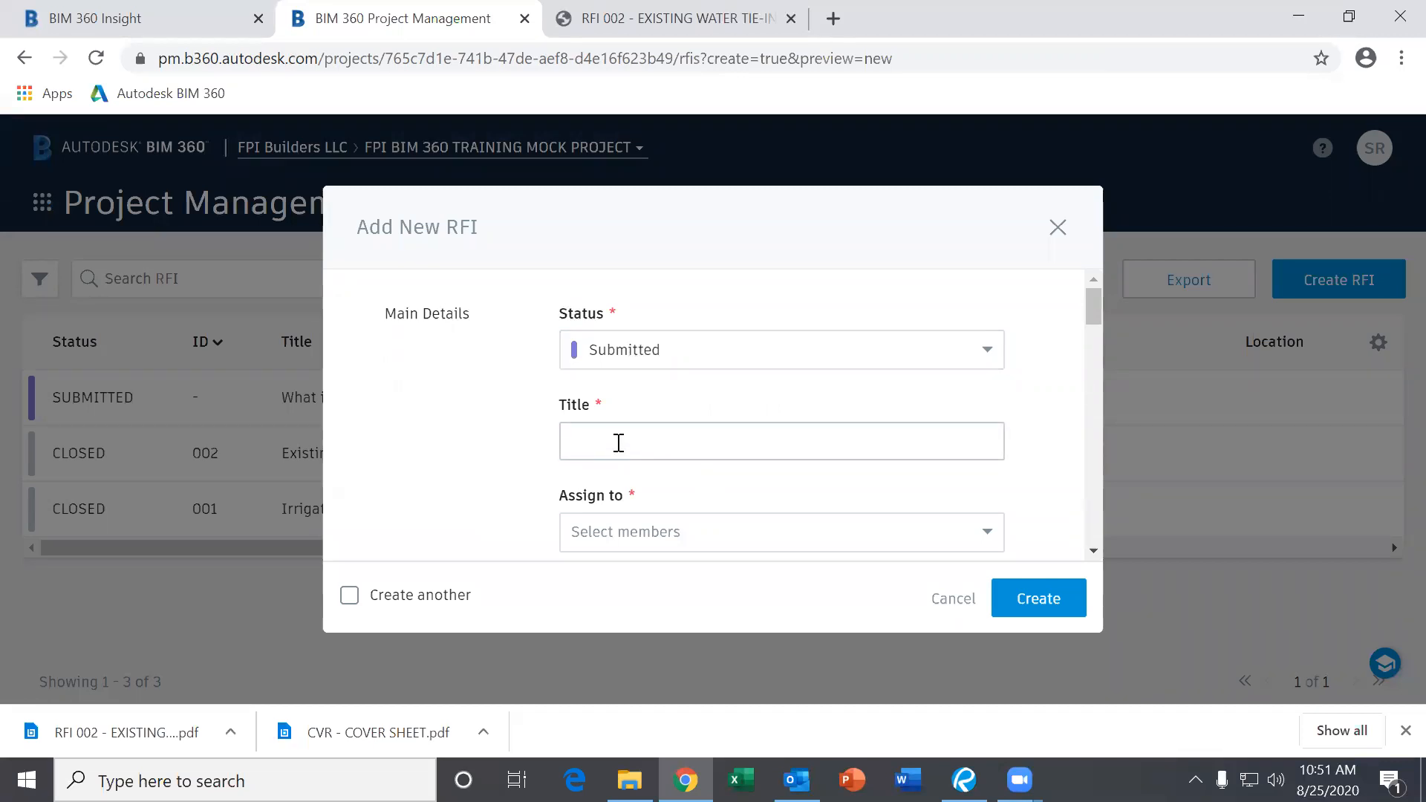
Look at the RFI title, assignee list and due date calendar without setting anything.
left_click(620, 440)
scroll(637, 442, "down", 2)
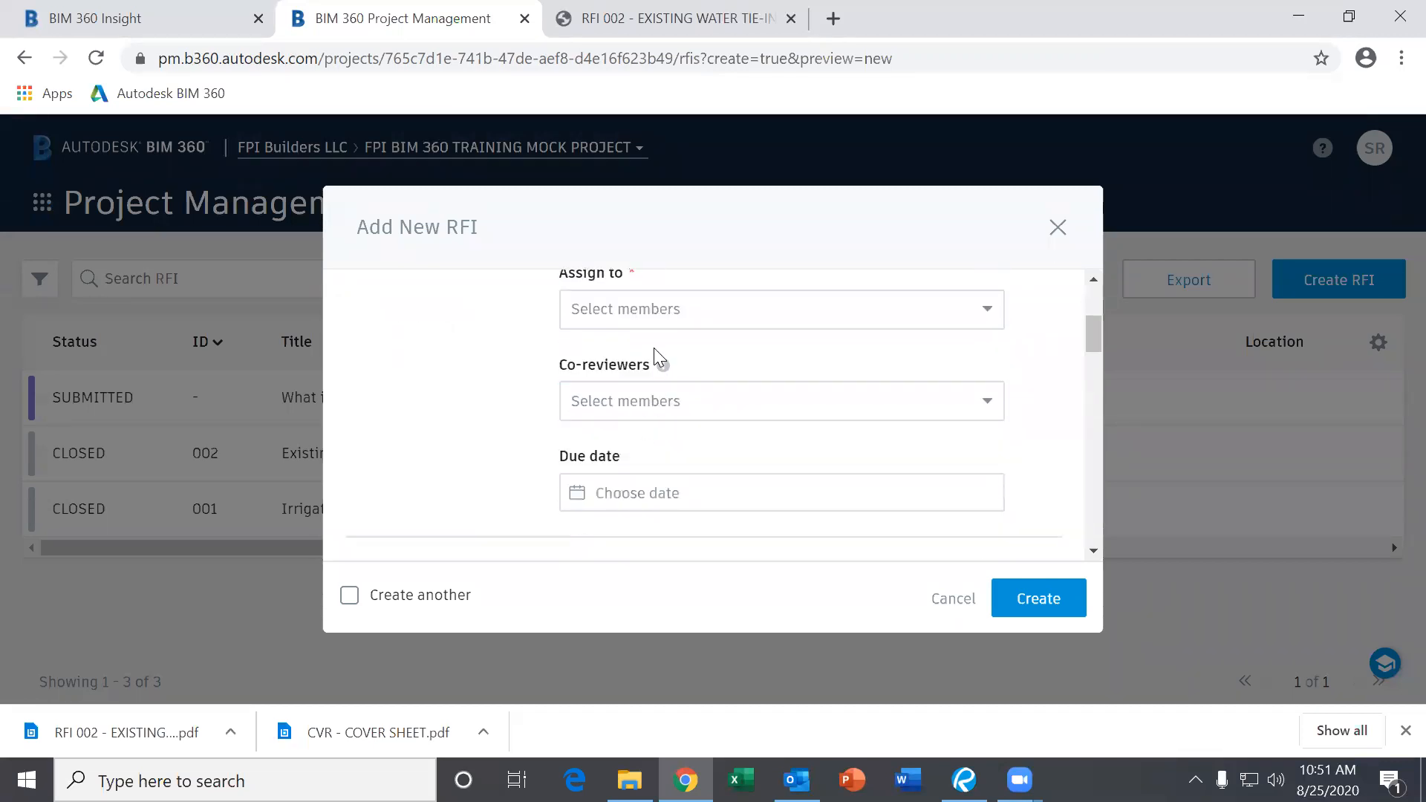
left_click(648, 310)
left_click(520, 360)
left_click(669, 309)
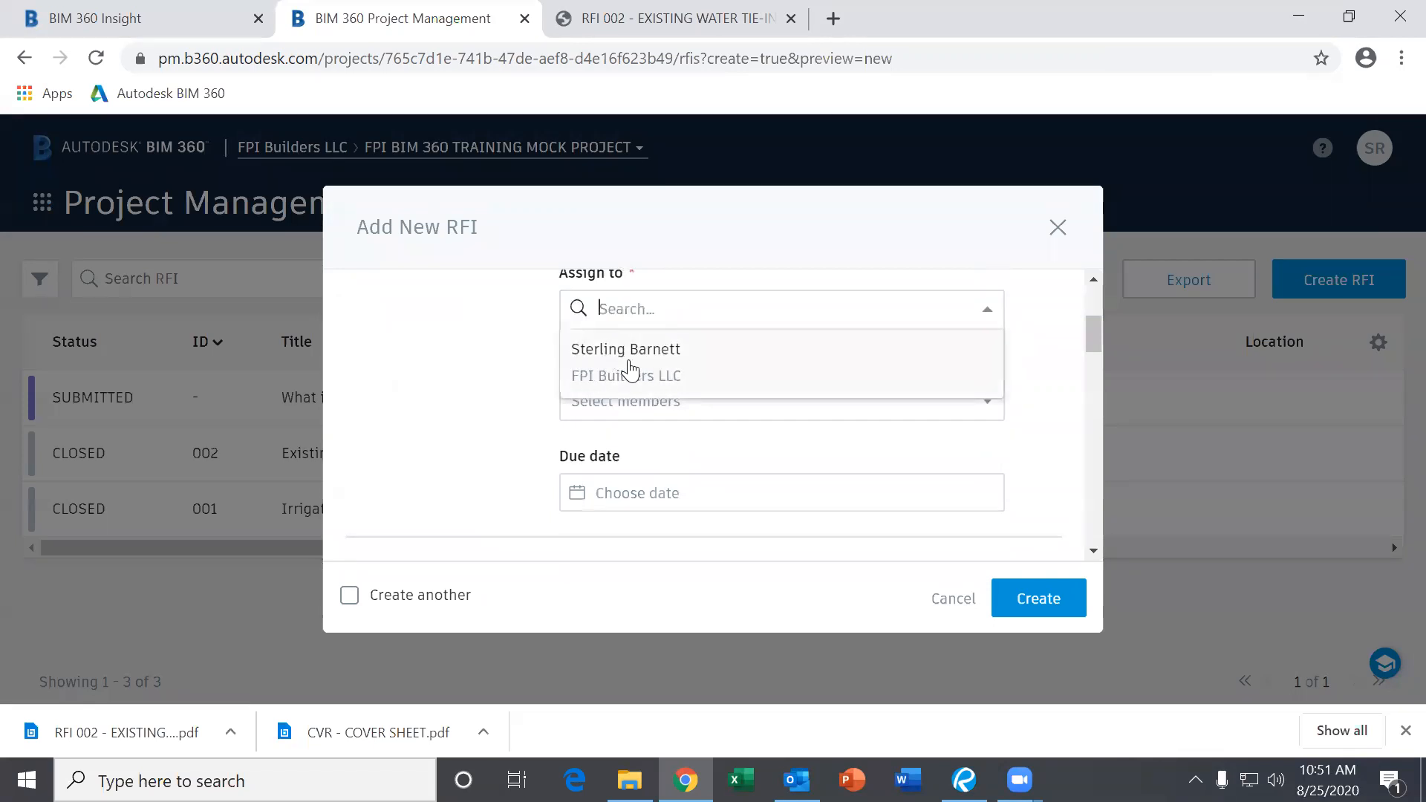
left_click(493, 340)
scroll(780, 407, "down", 2)
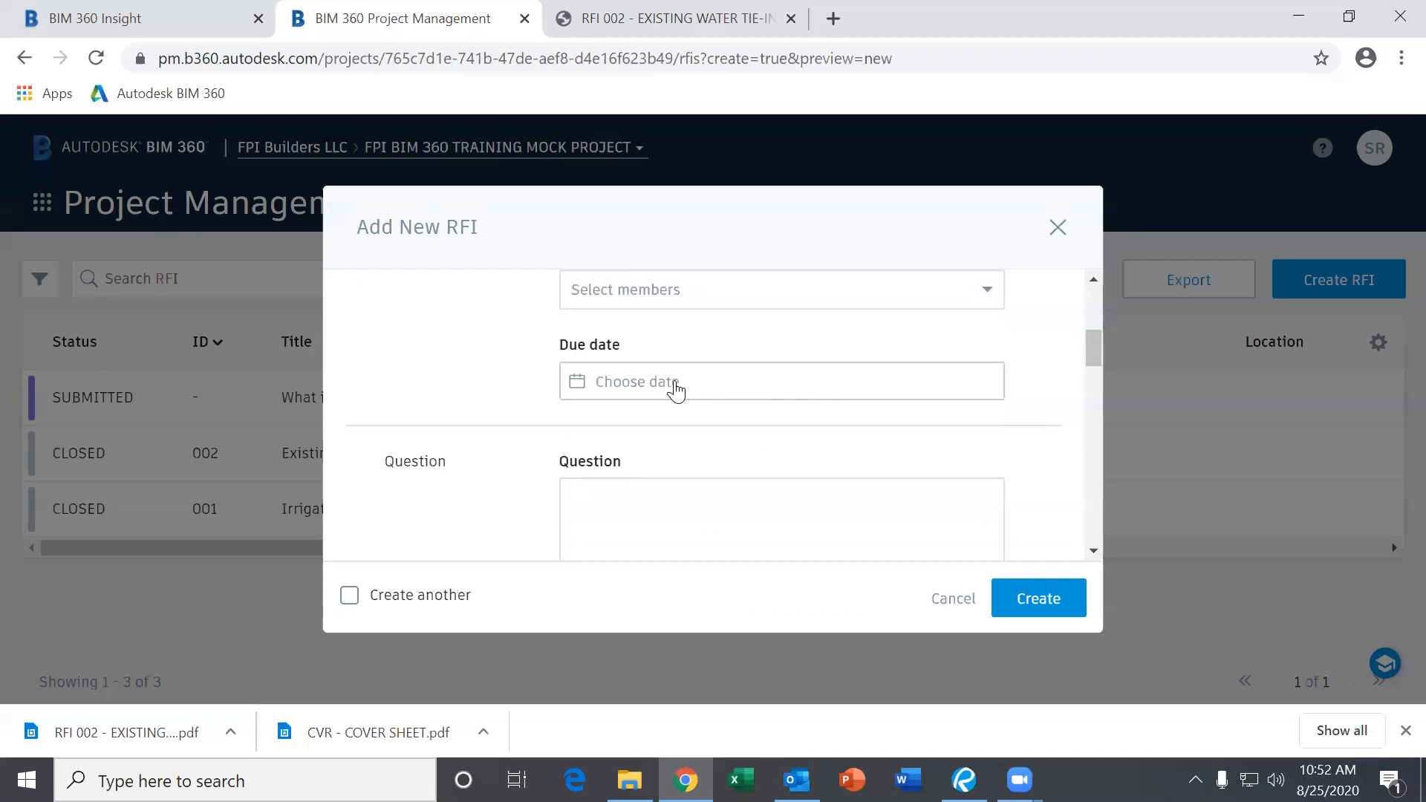
left_click(676, 389)
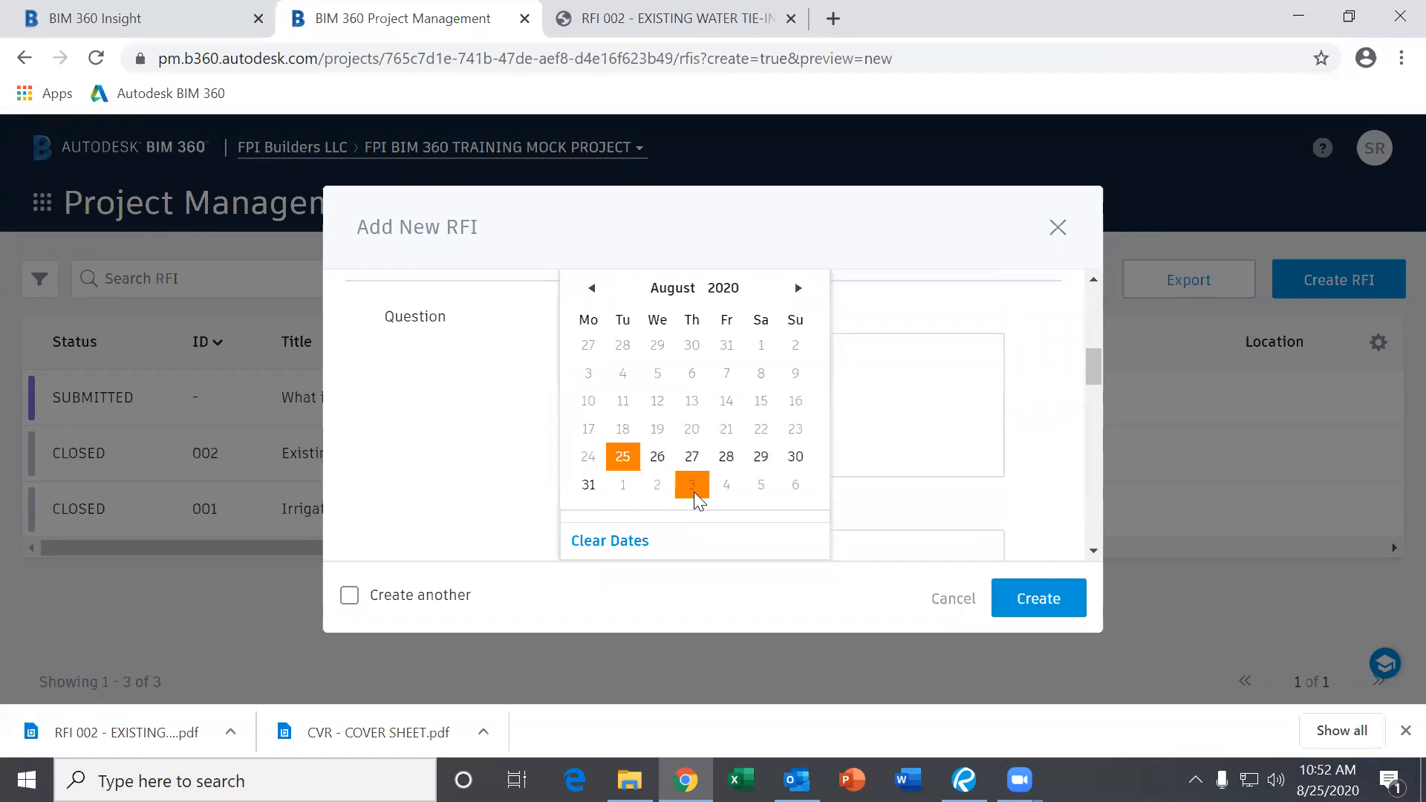
left_click(505, 438)
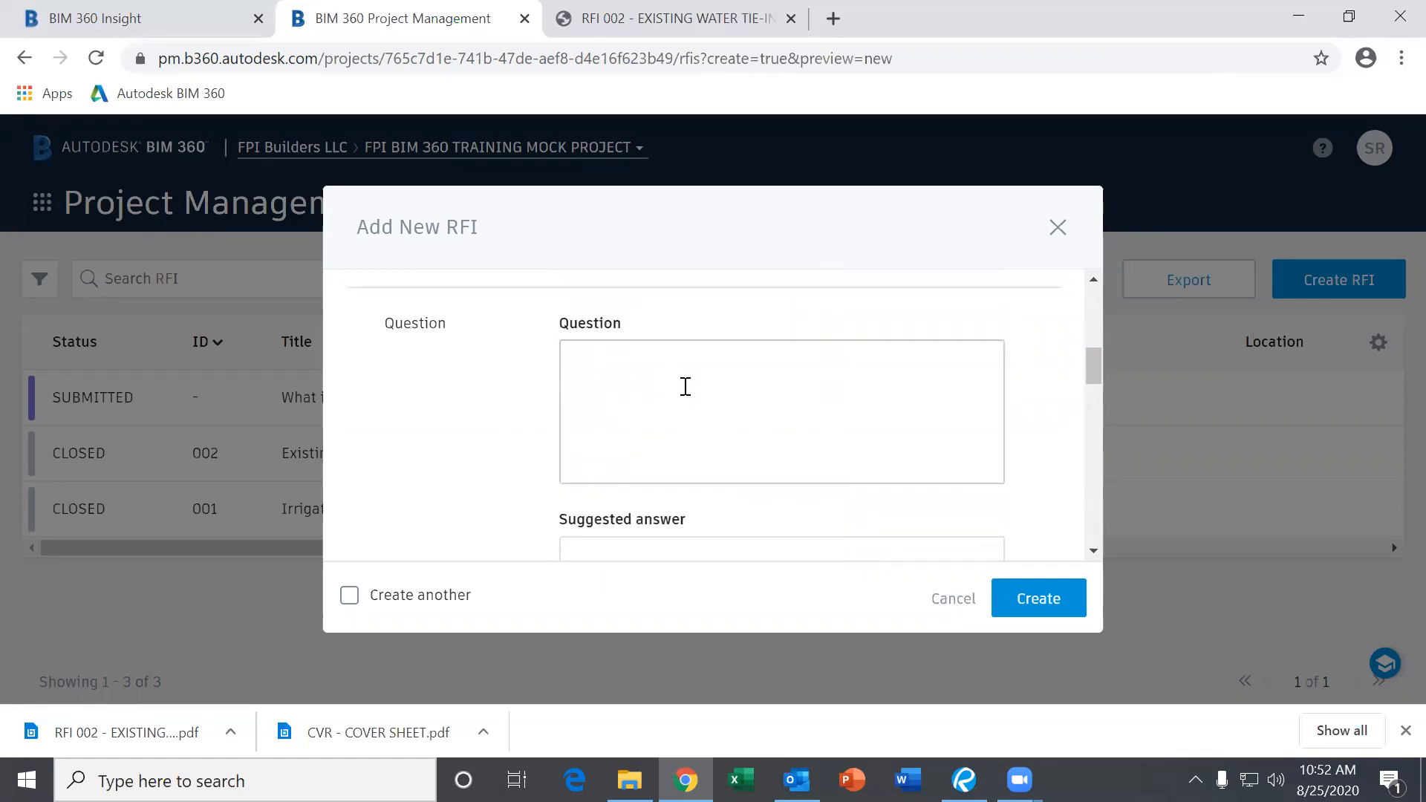
scroll(683, 385, "up", 3)
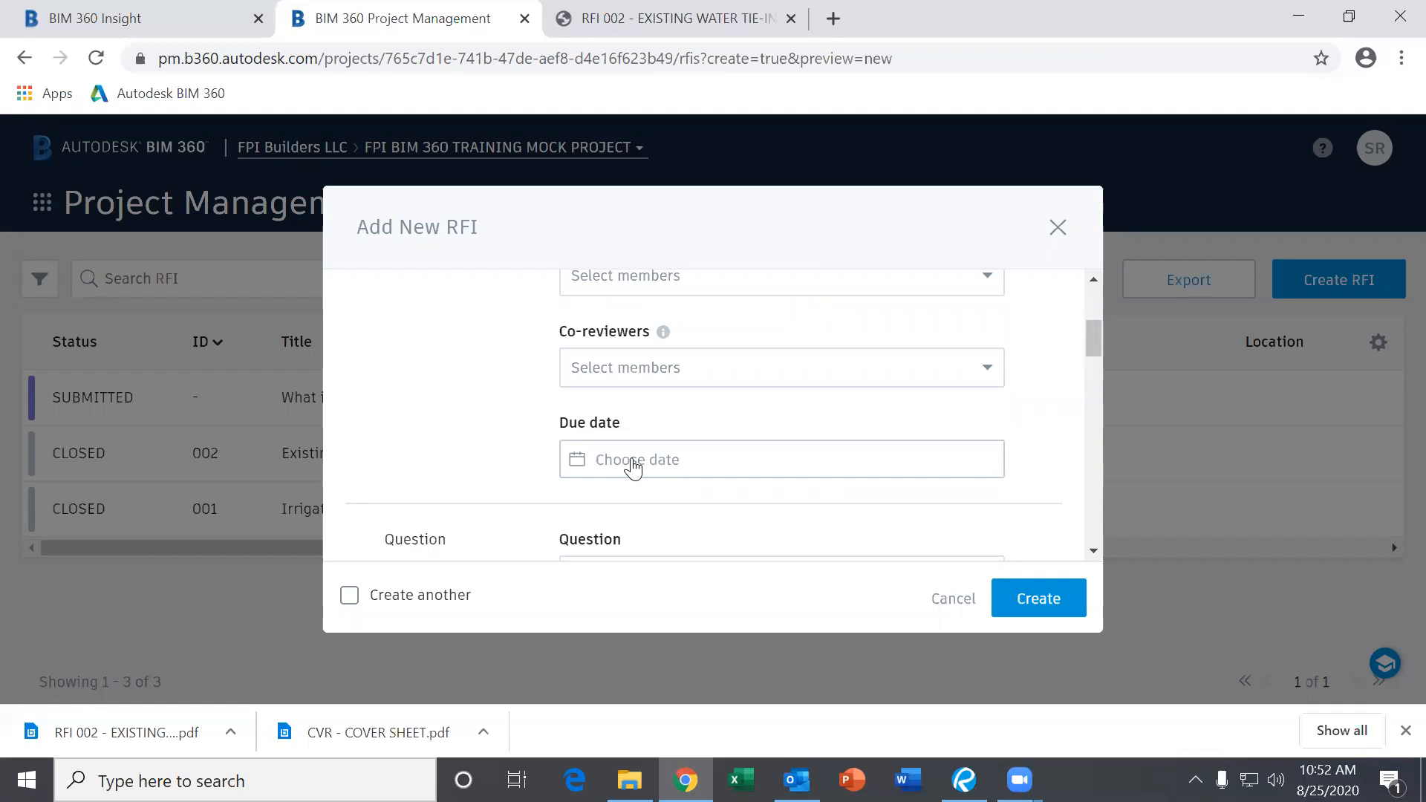
scroll(631, 457, "down", 3)
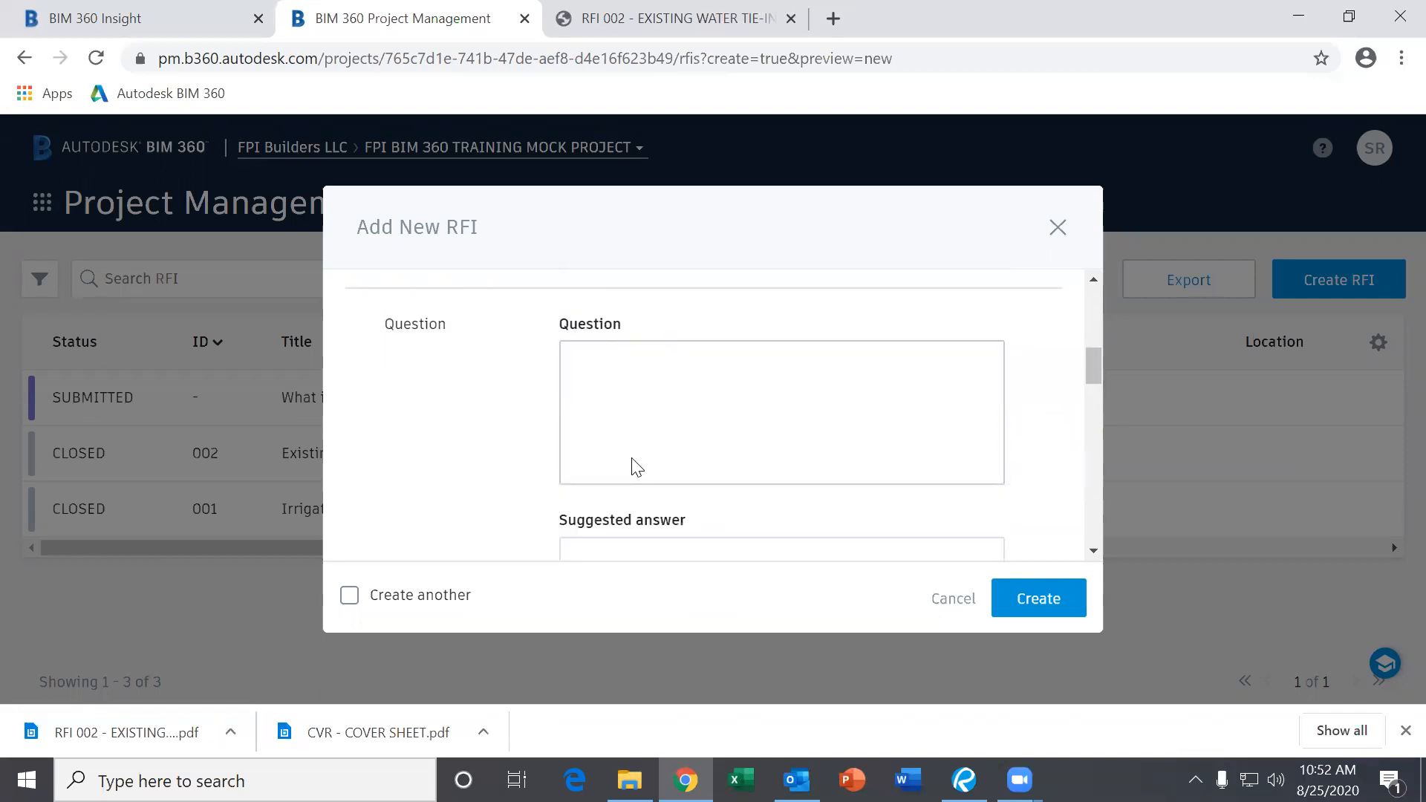
scroll(627, 408, "up", 1)
Click into the Question and Suggested answer fields and scroll through the remaining form.
left_click(589, 362)
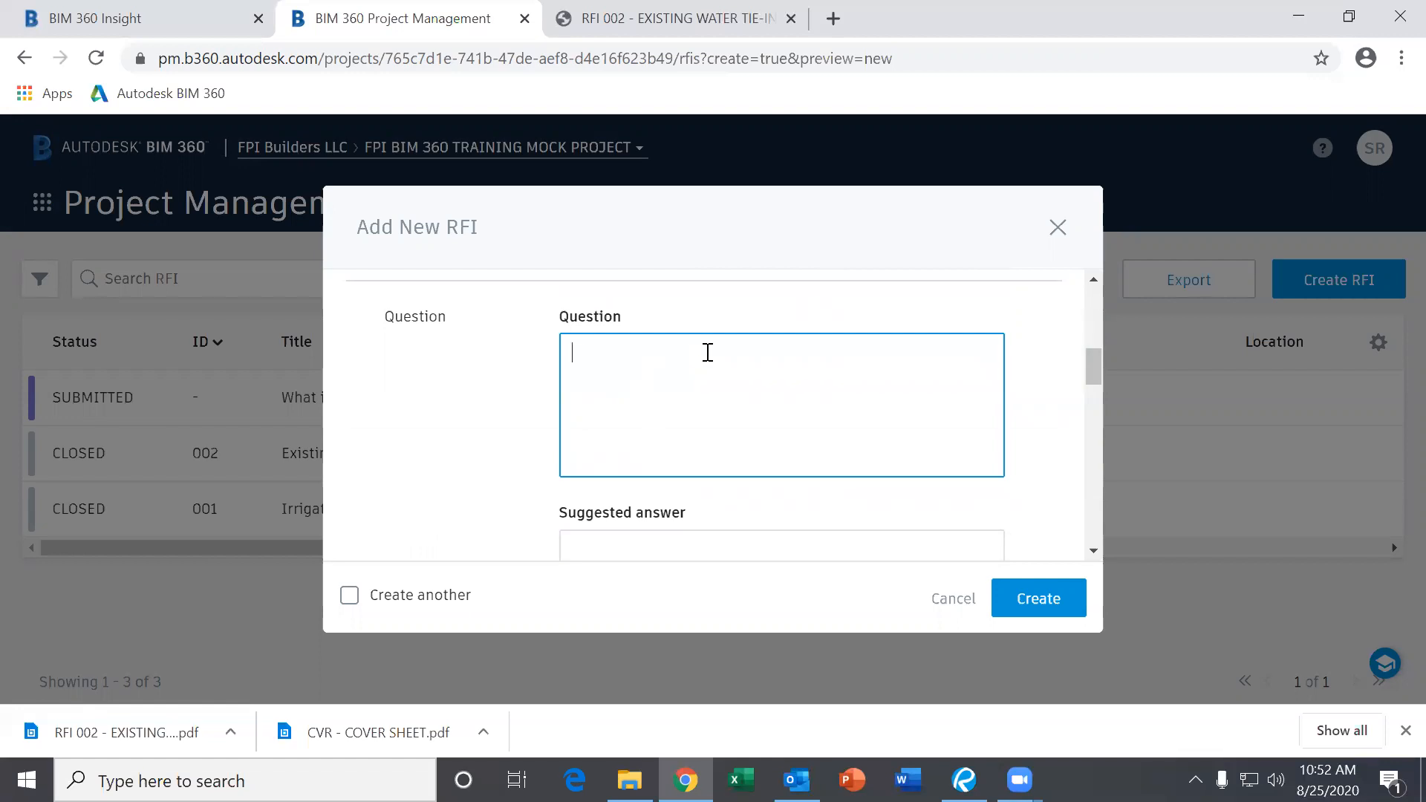
scroll(681, 381, "down", 3)
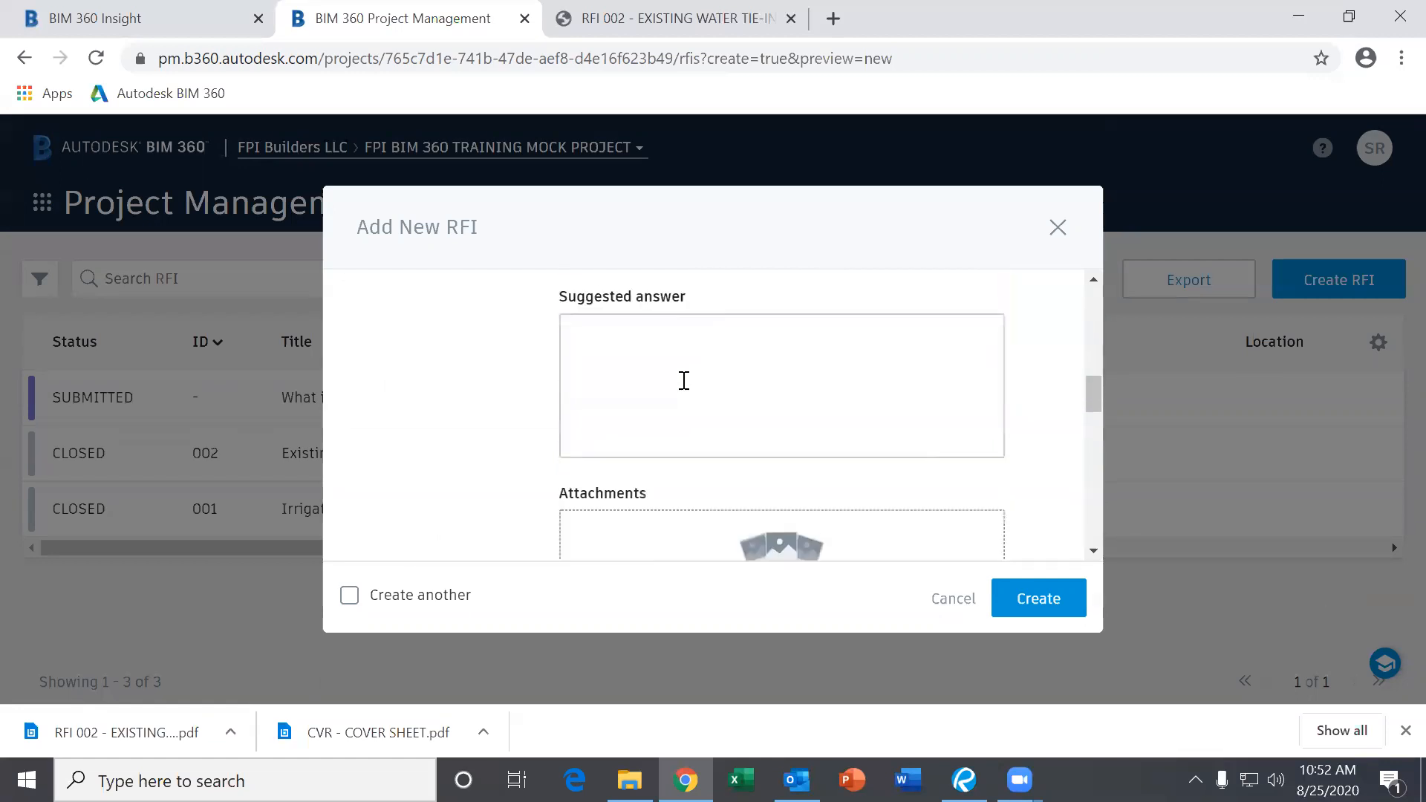
scroll(684, 380, "up", 3)
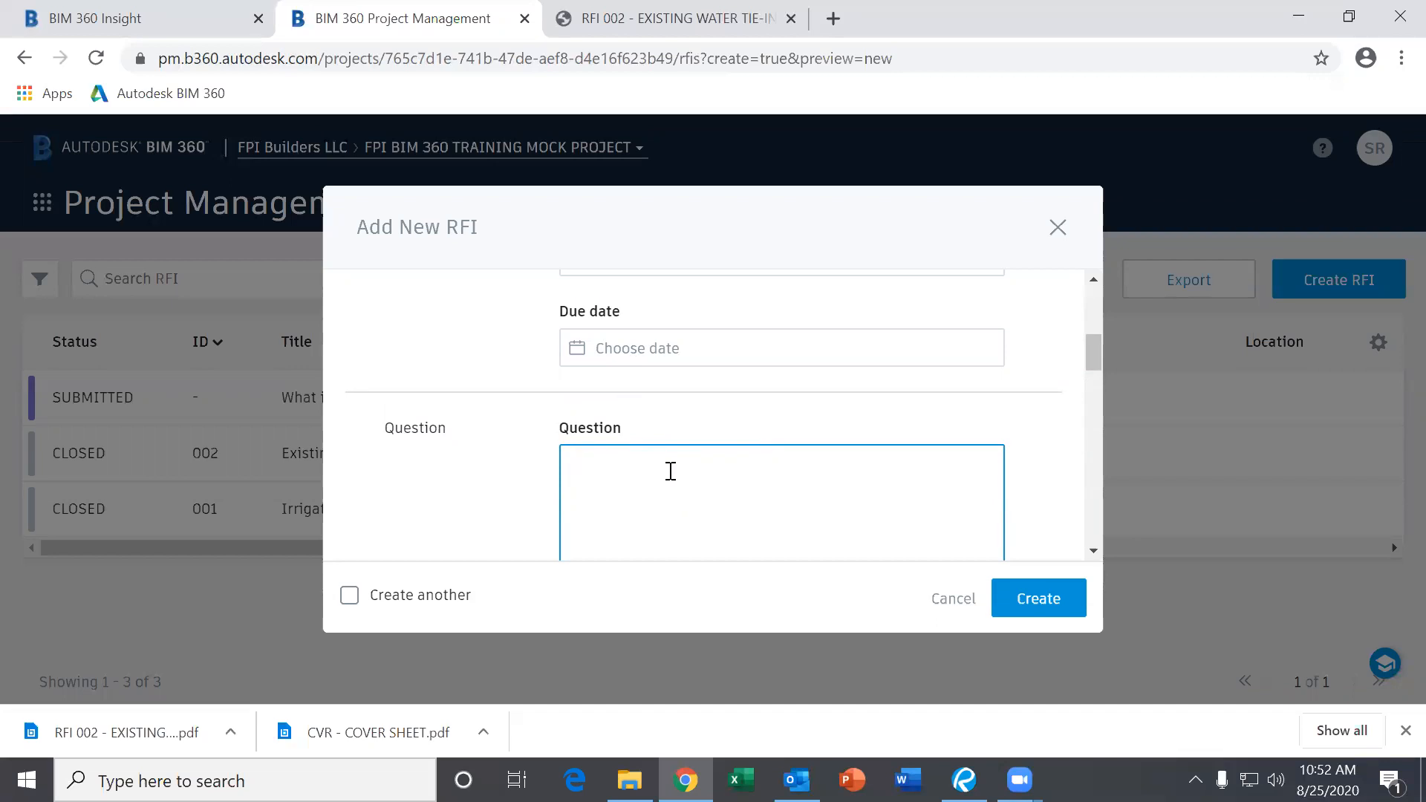
scroll(645, 477, "down", 3)
left_click(616, 467)
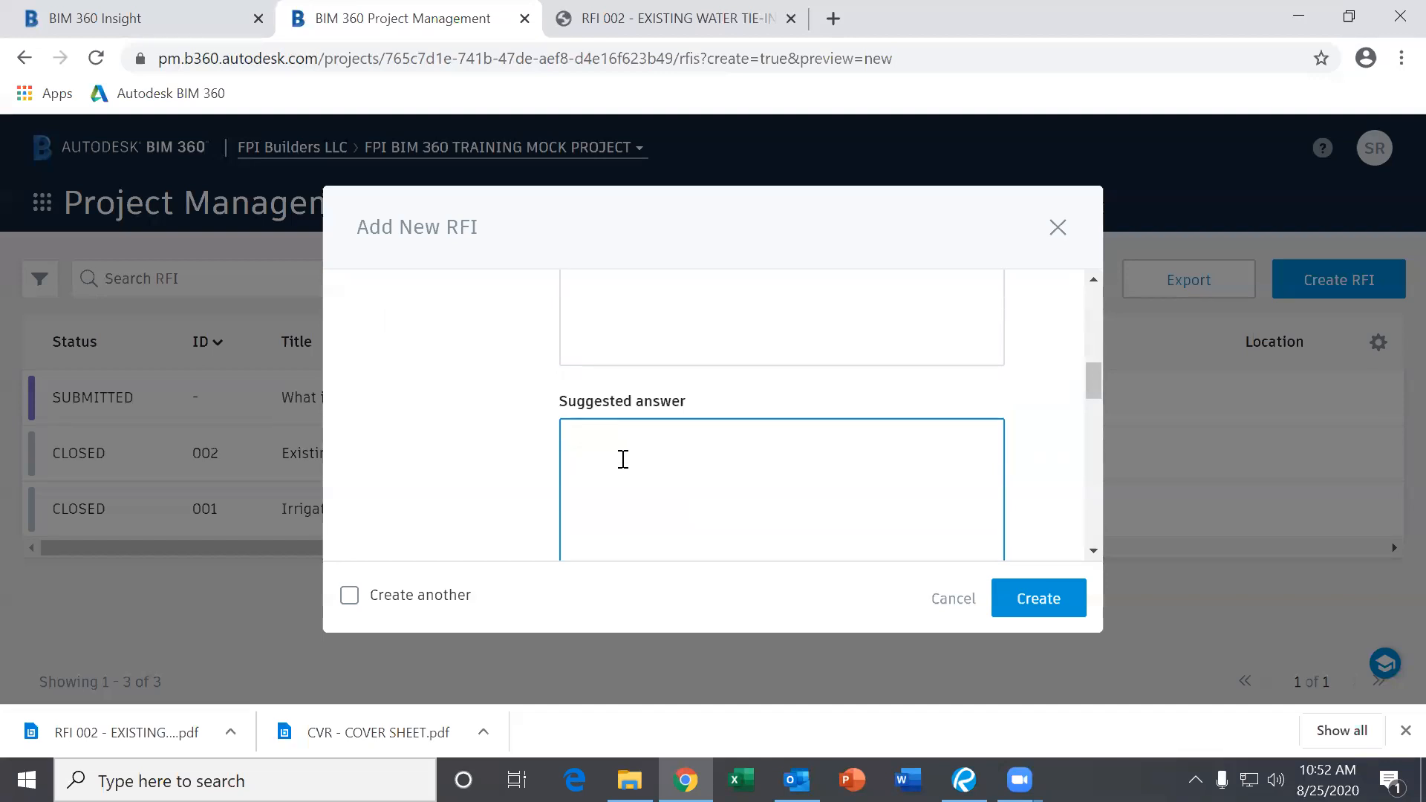
scroll(623, 460, "down", 2)
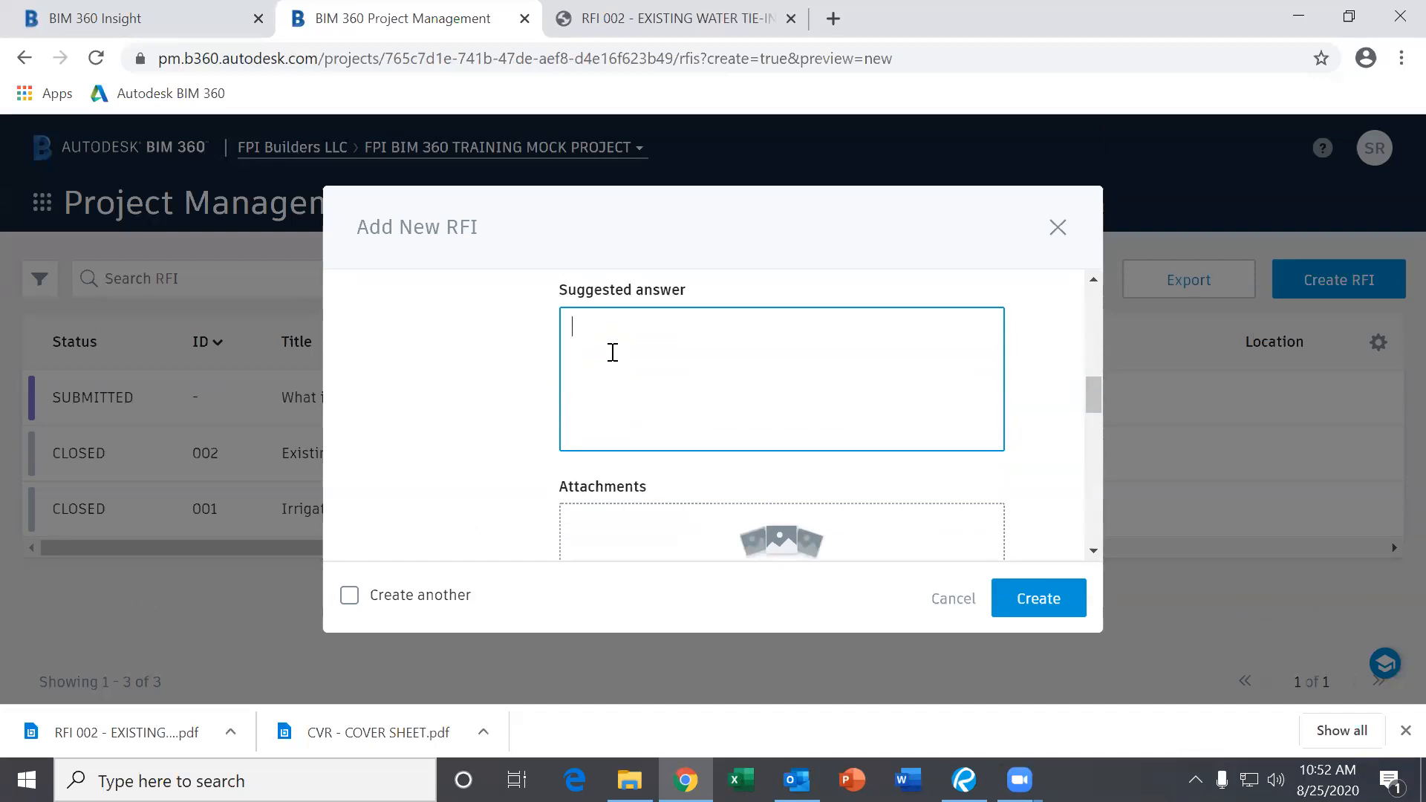
scroll(613, 352, "down", 4)
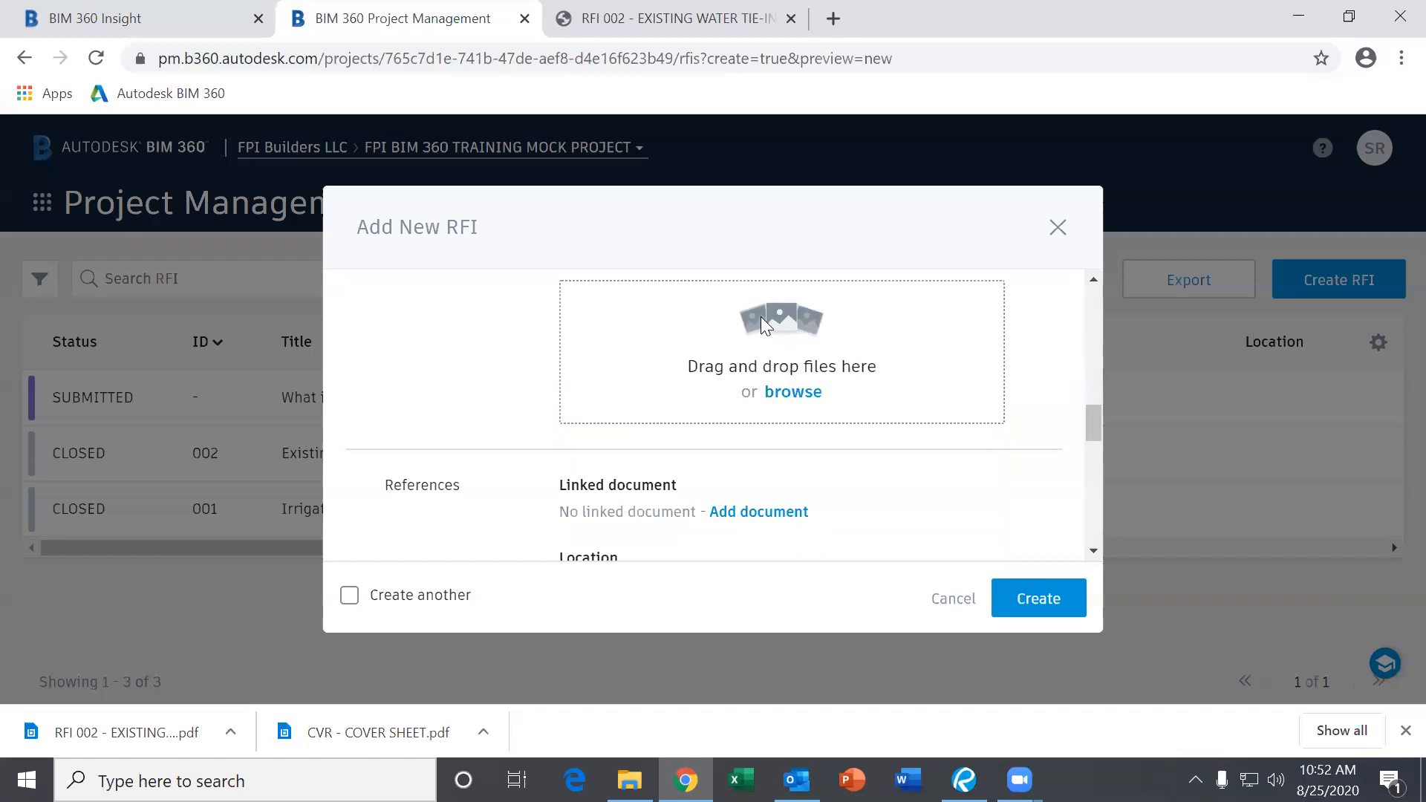
scroll(700, 318, "down", 1)
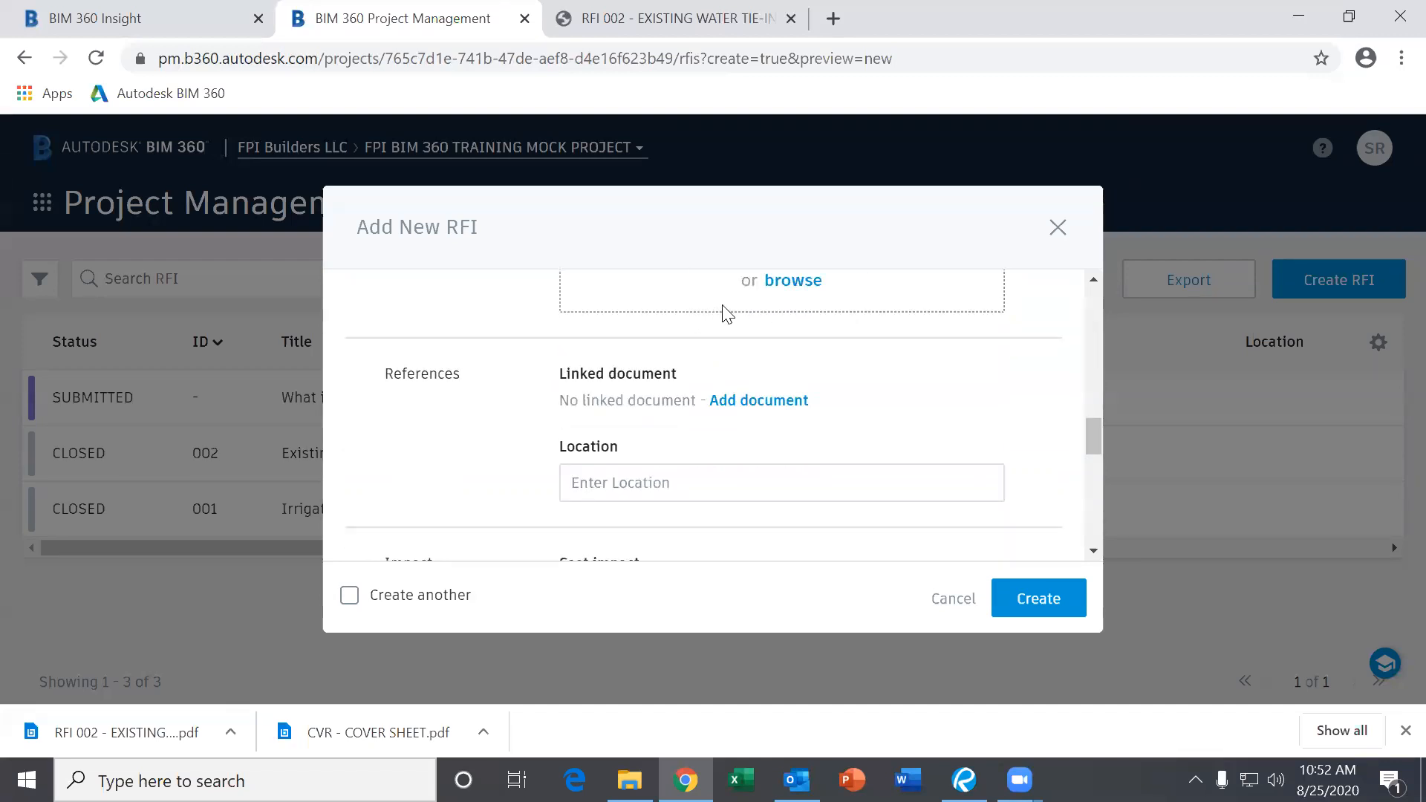
scroll(575, 420, "down", 8)
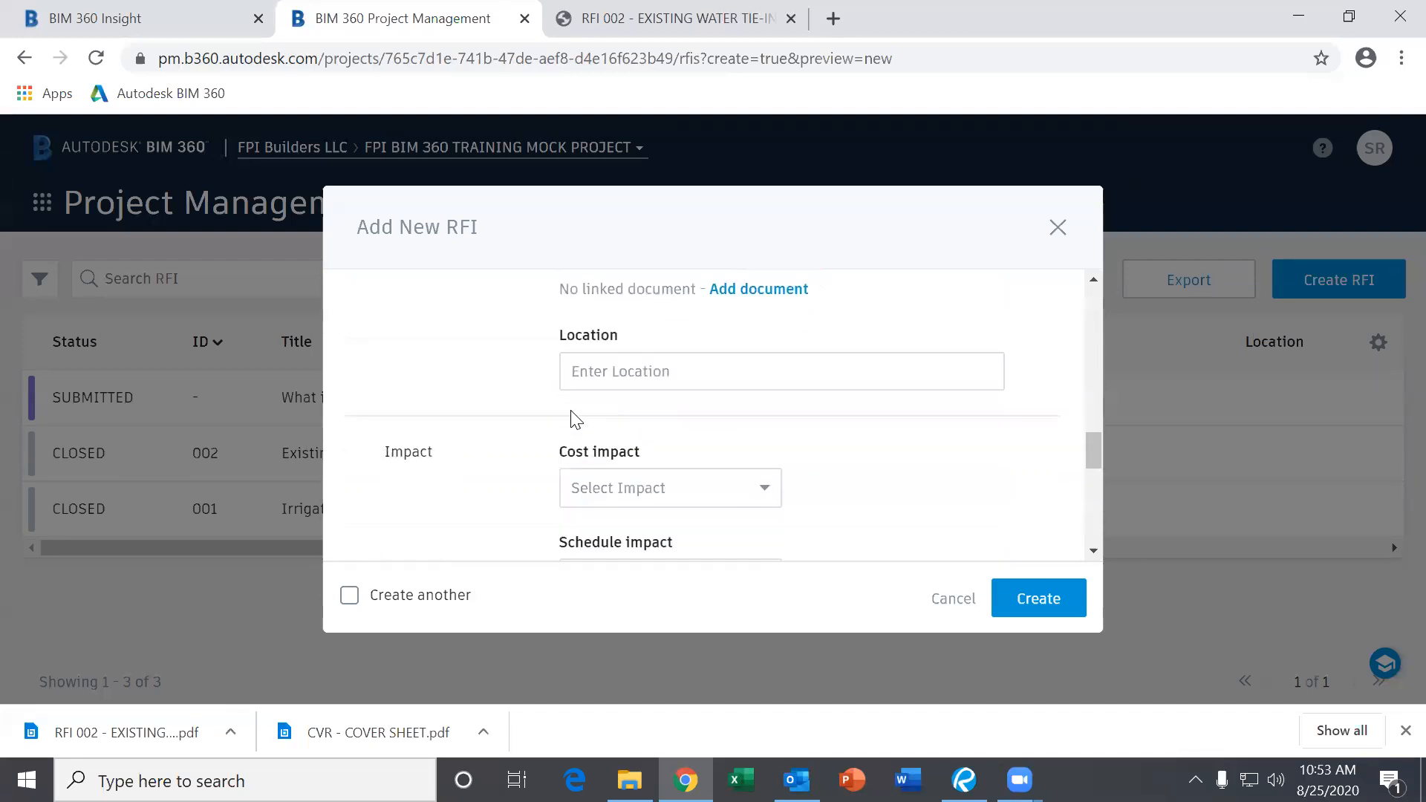
scroll(572, 416, "down", 2)
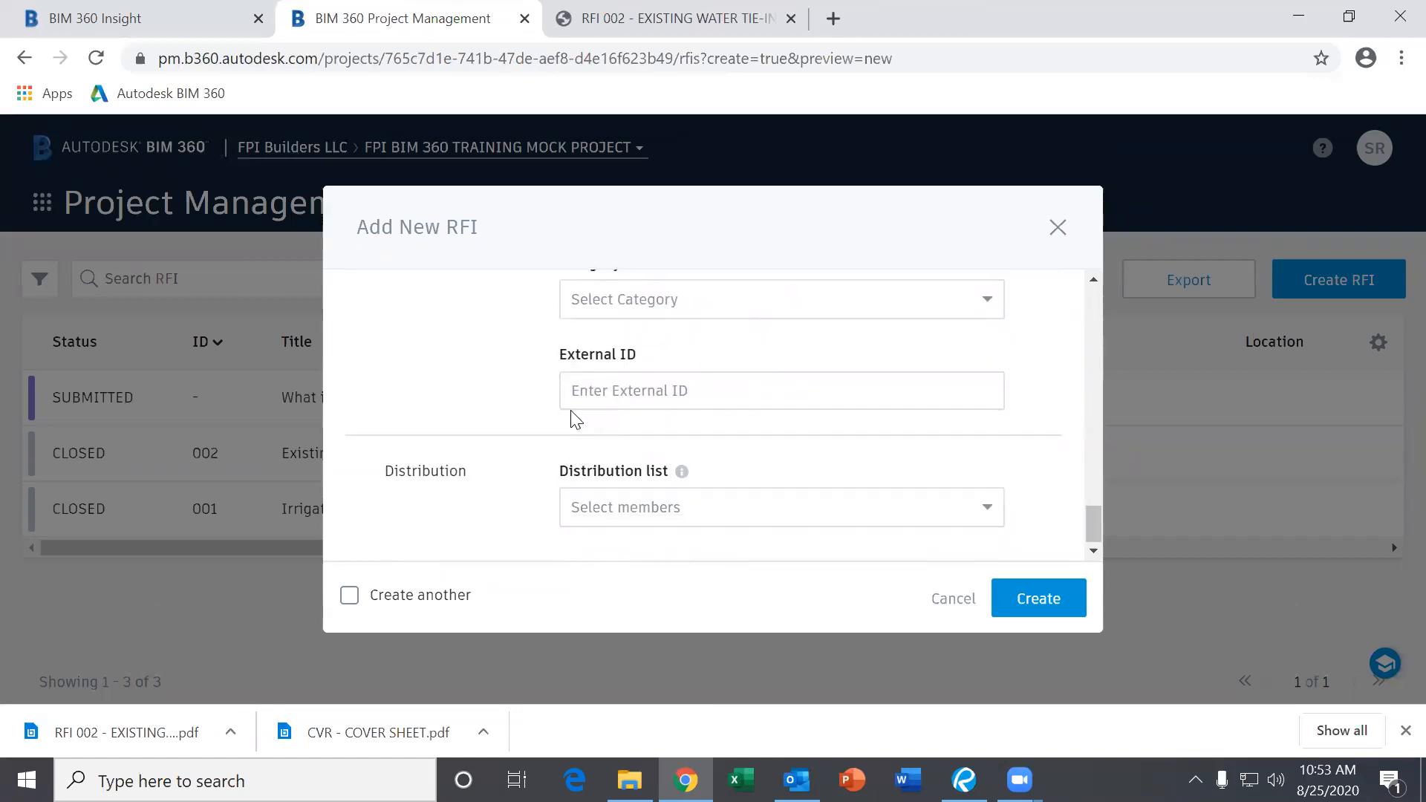
scroll(564, 453, "up", 10)
scroll(560, 462, "down", 5)
scroll(563, 466, "up", 8)
scroll(563, 467, "up", 10)
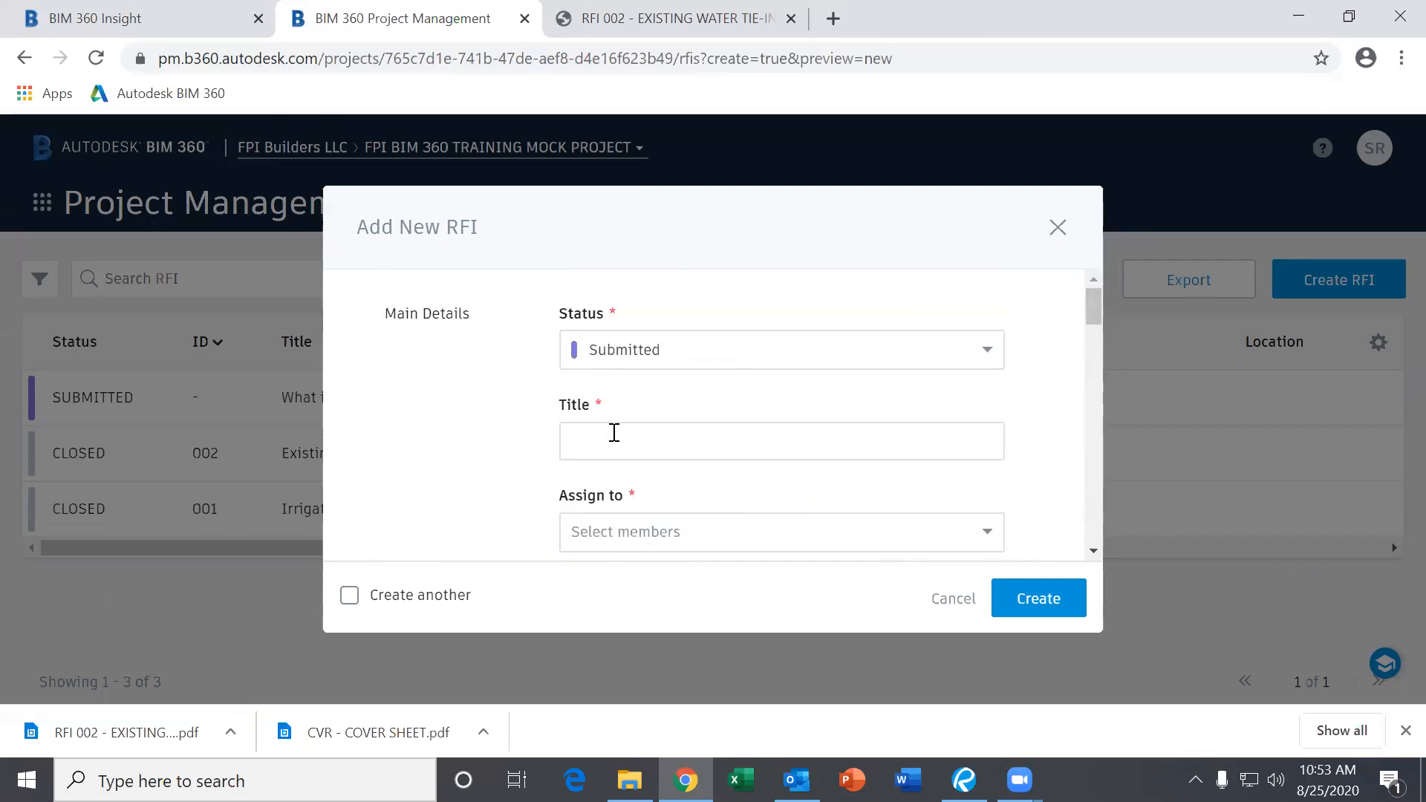
scroll(624, 531, "down", 3)
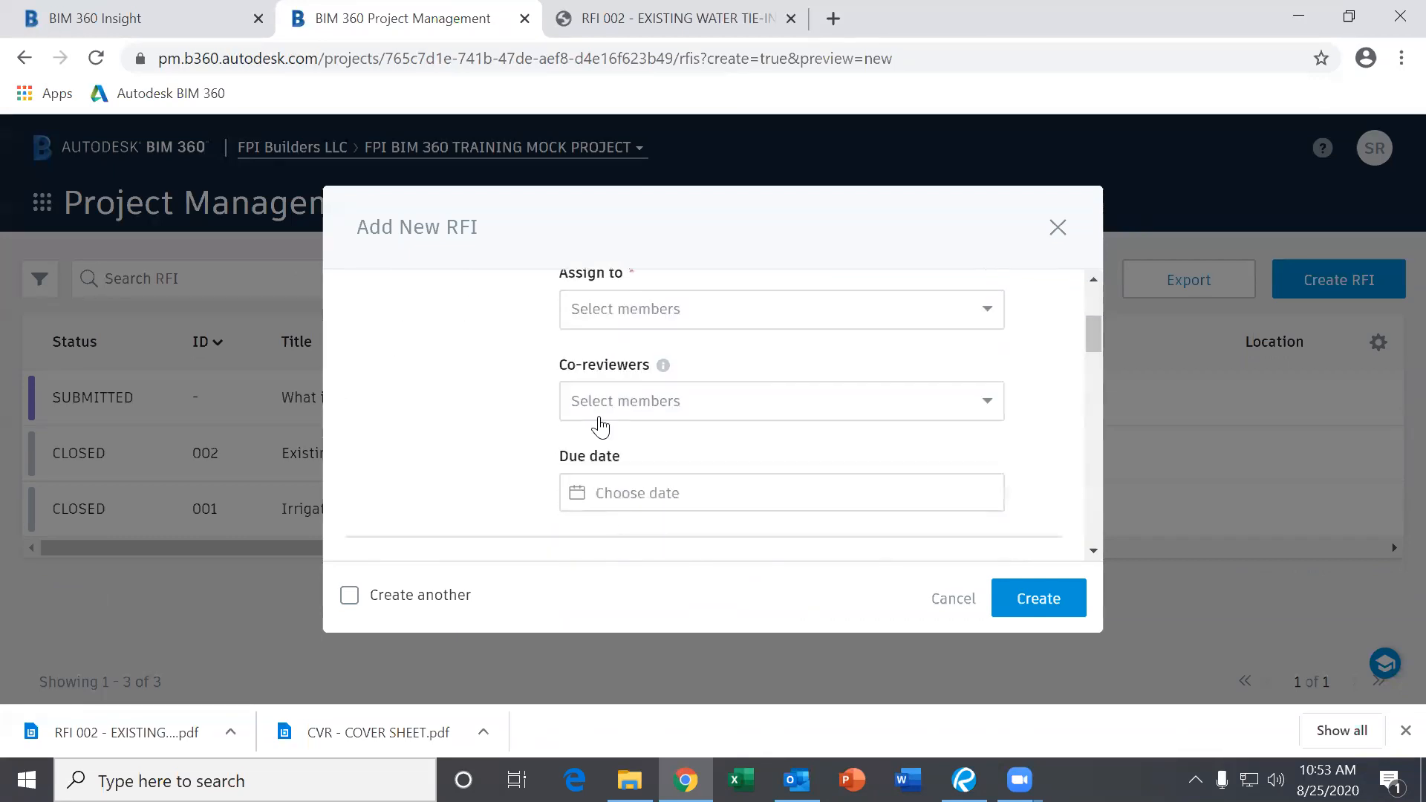
scroll(618, 500, "down", 3)
scroll(612, 430, "down", 3)
Return to the suggested answer box, then close the form without creating the RFI.
left_click(621, 458)
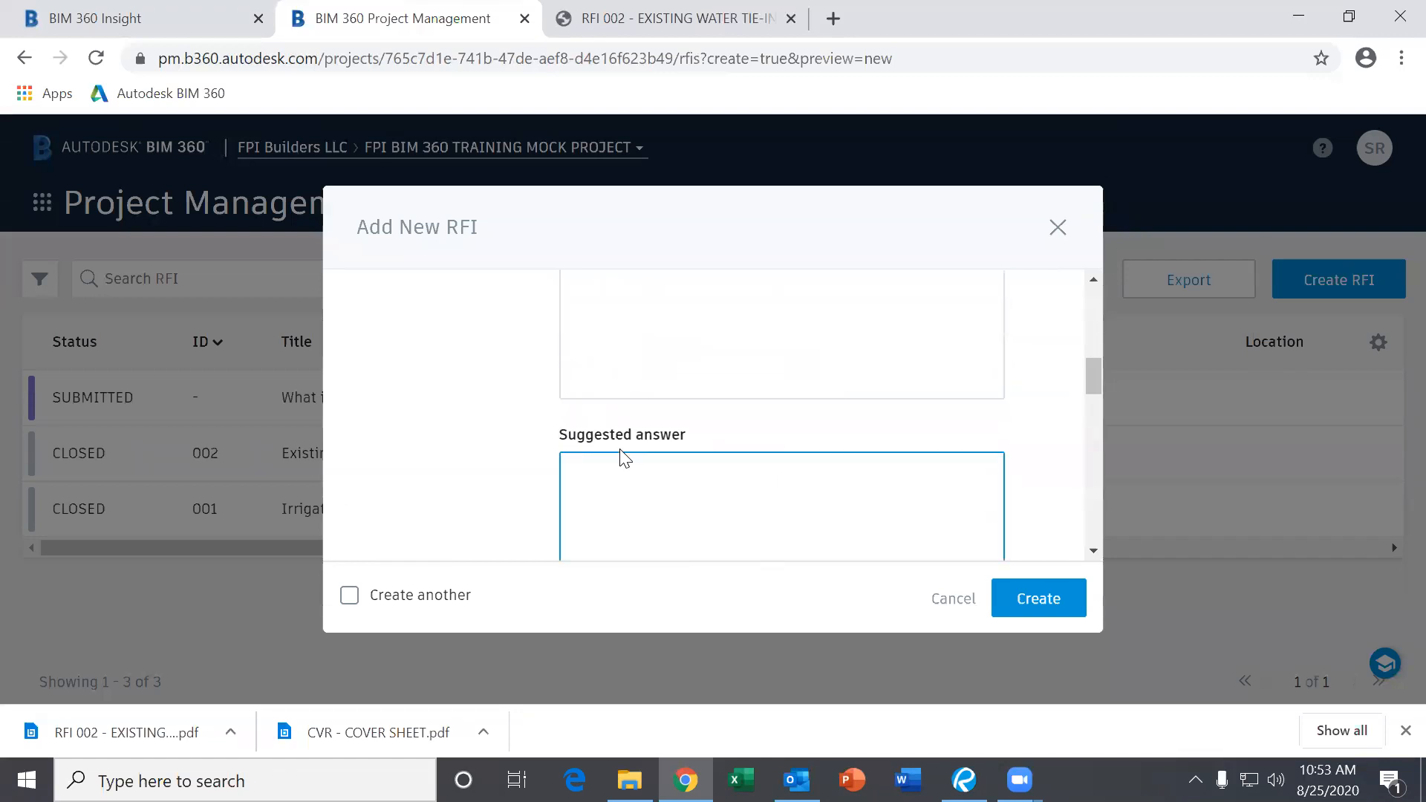
scroll(621, 477, "down", 3)
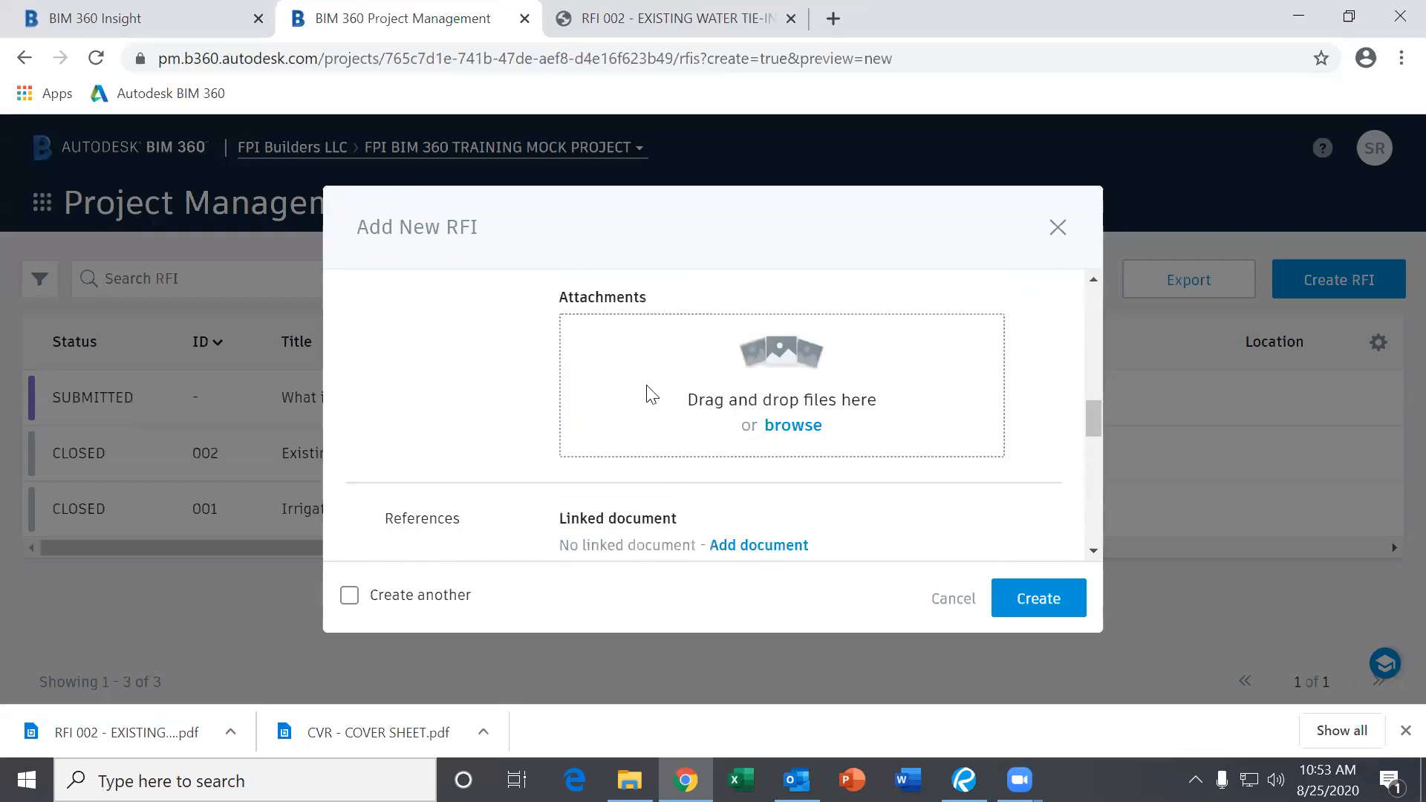
left_click(1057, 226)
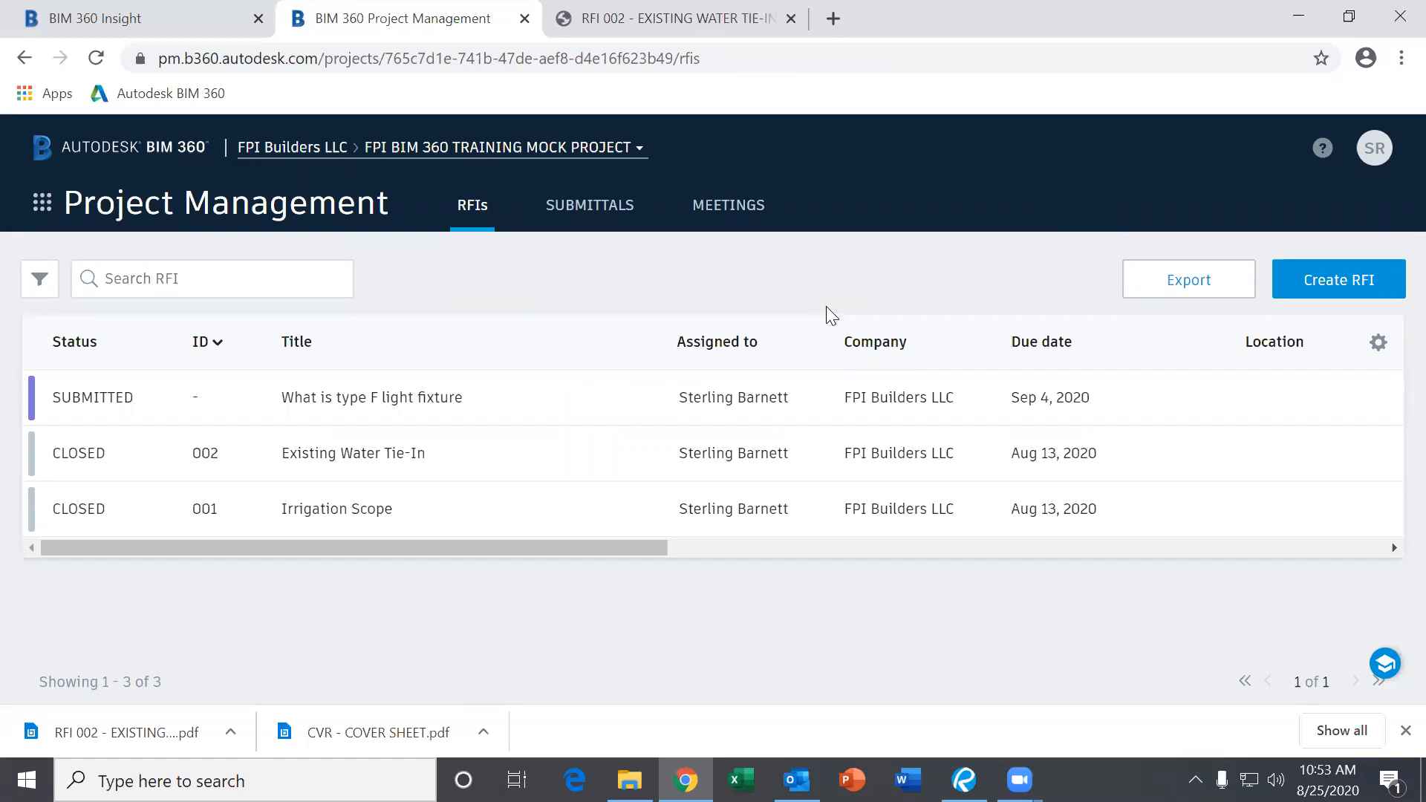
Glance at the Submittals list, then go back to the RFIs list.
left_click(590, 225)
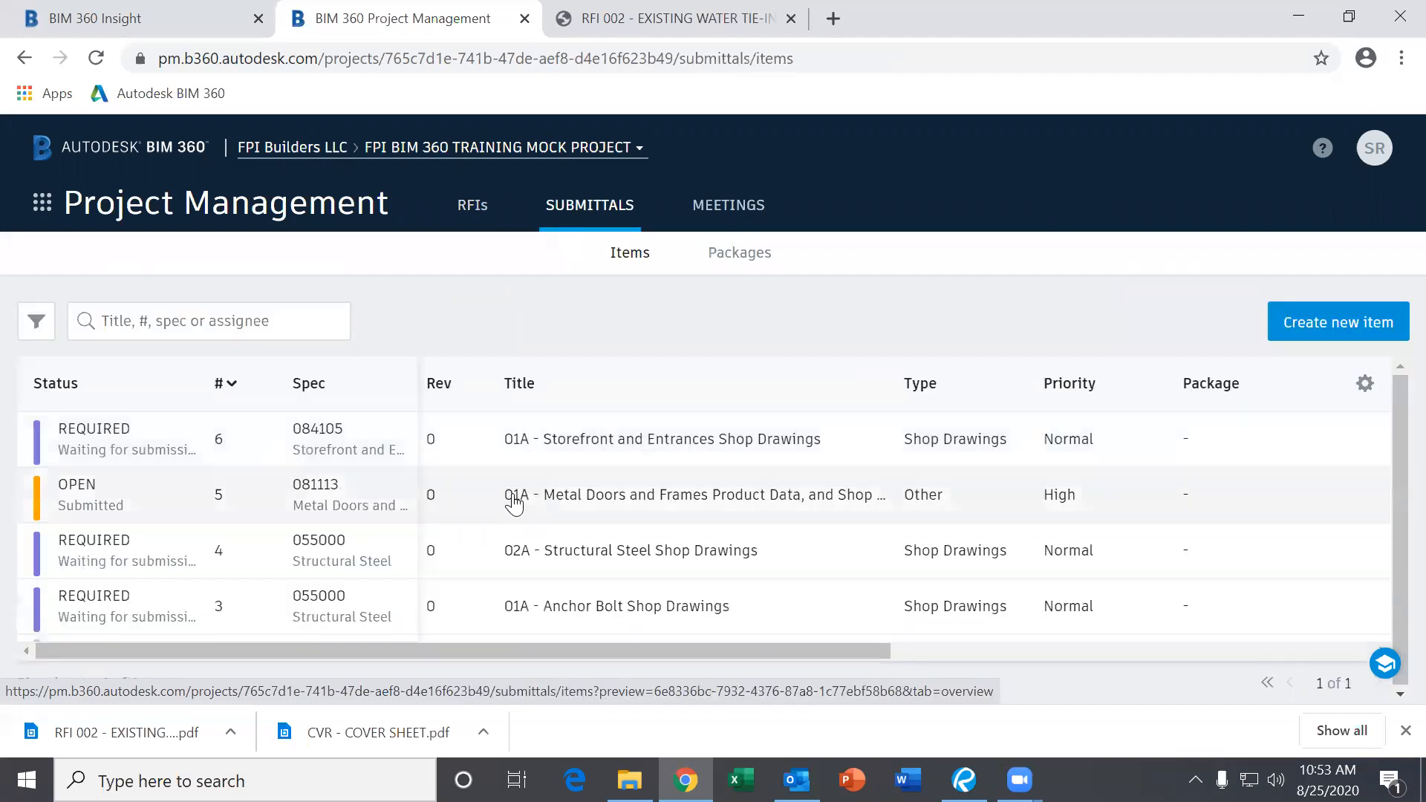
scroll(266, 531, "down", 2)
scroll(260, 557, "up", 2)
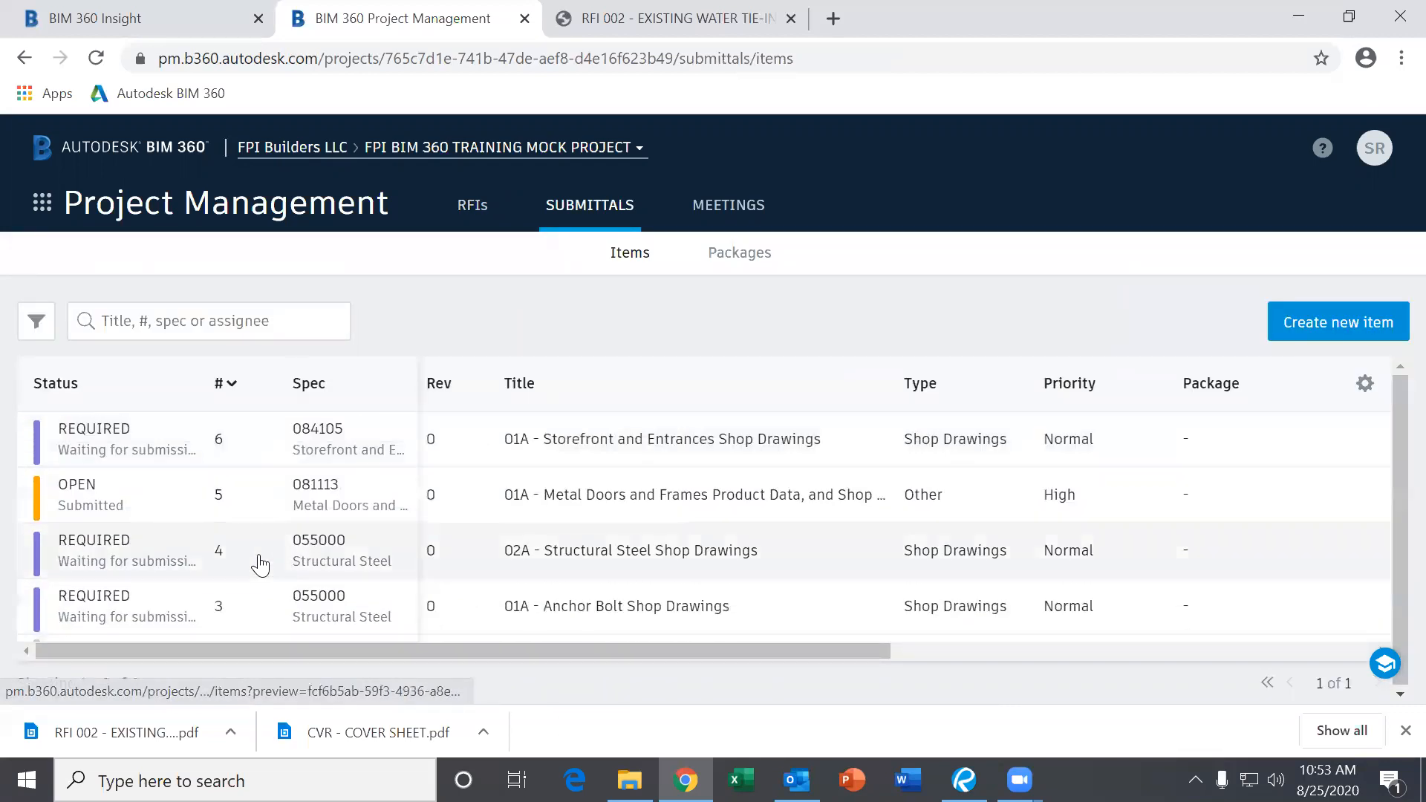
scroll(208, 482, "down", 2)
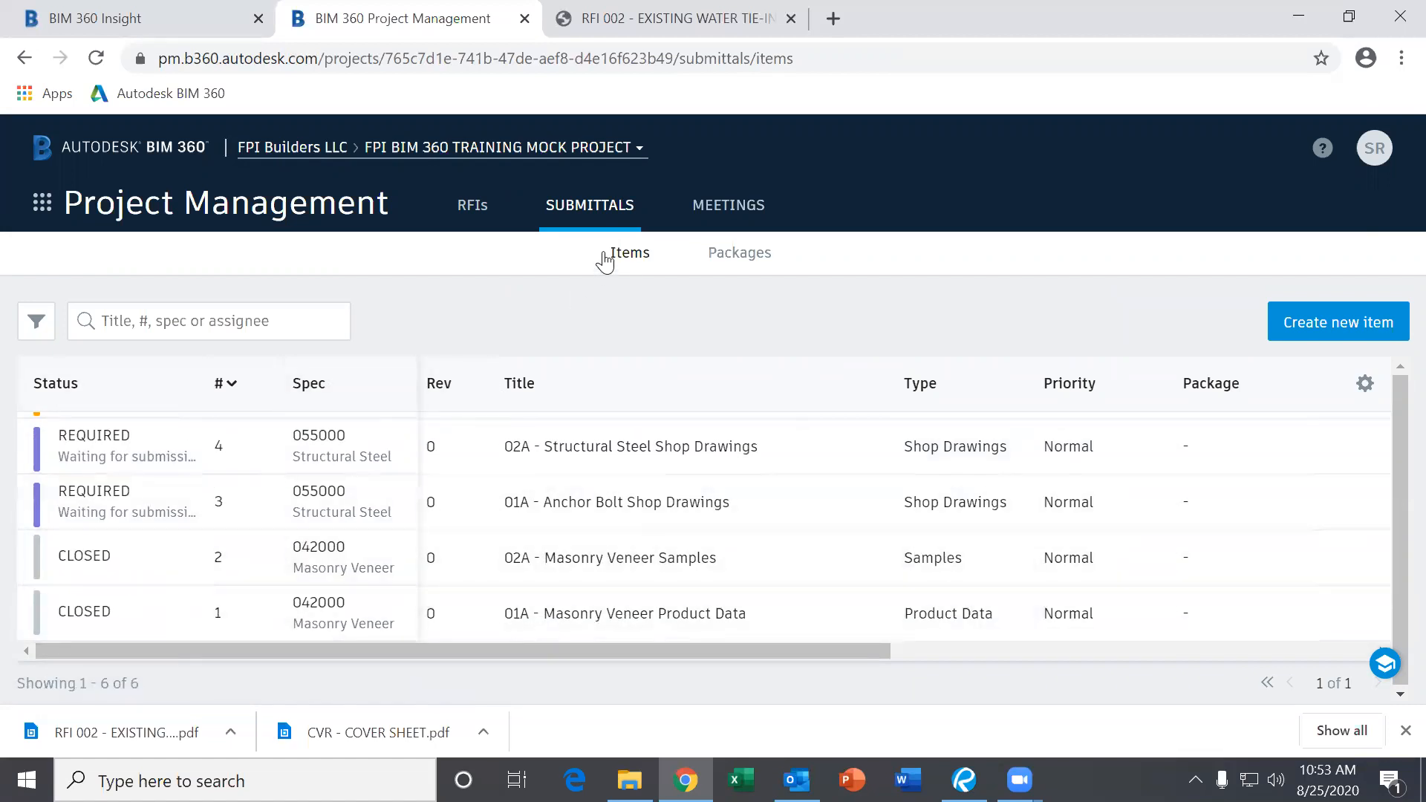
left_click(473, 205)
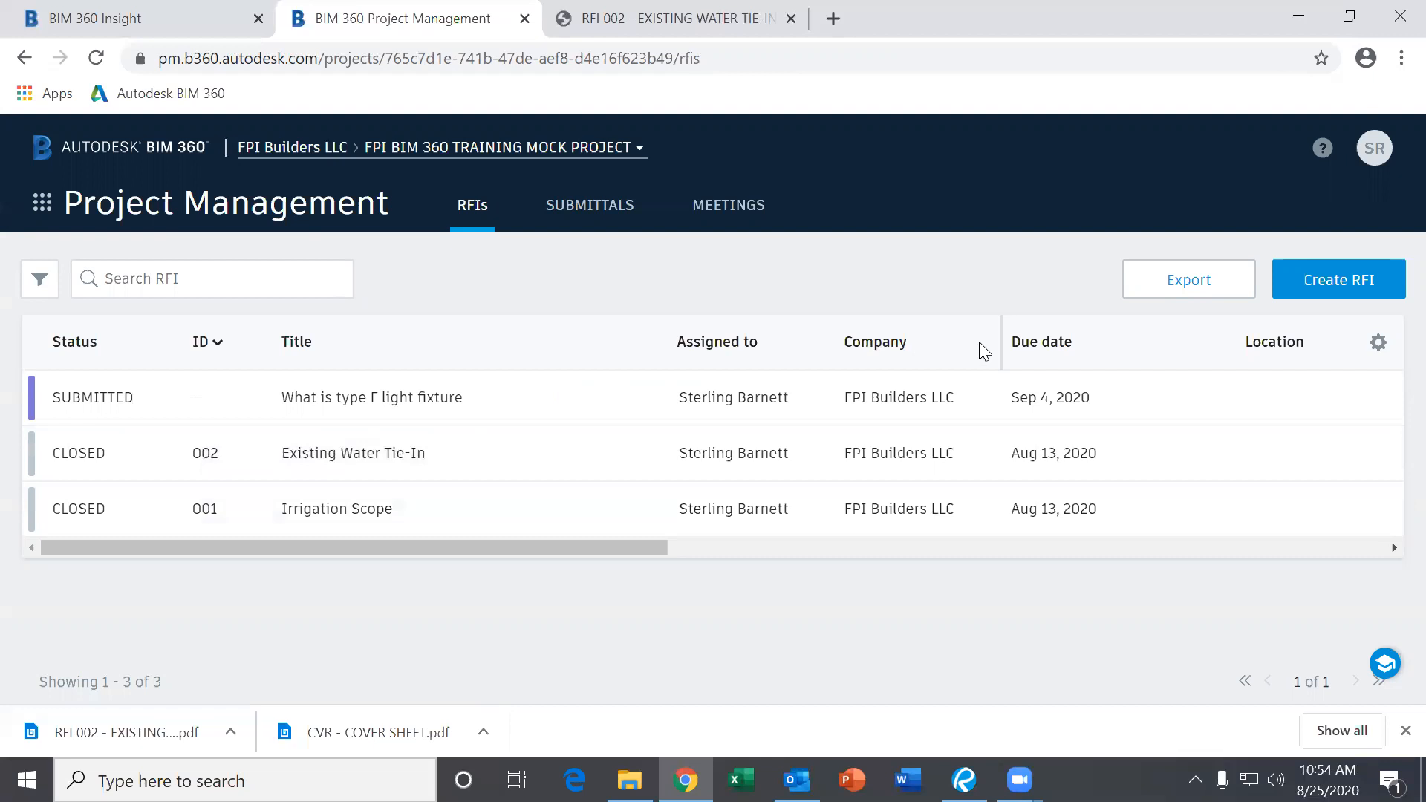
Return to Submittals items and scroll the table right to show Company, Due date and Response.
left_click(596, 212)
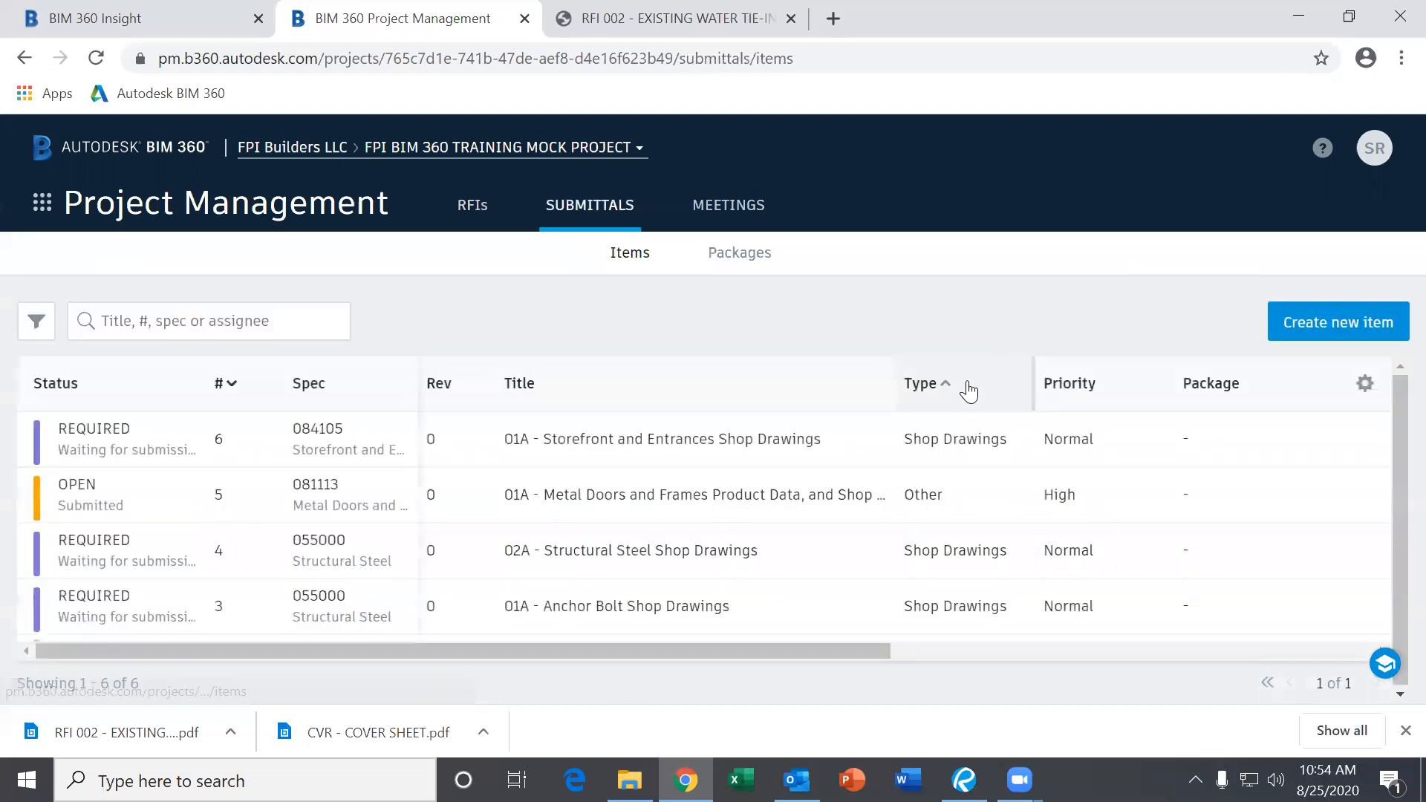
left_click_drag(839, 652, 1235, 653)
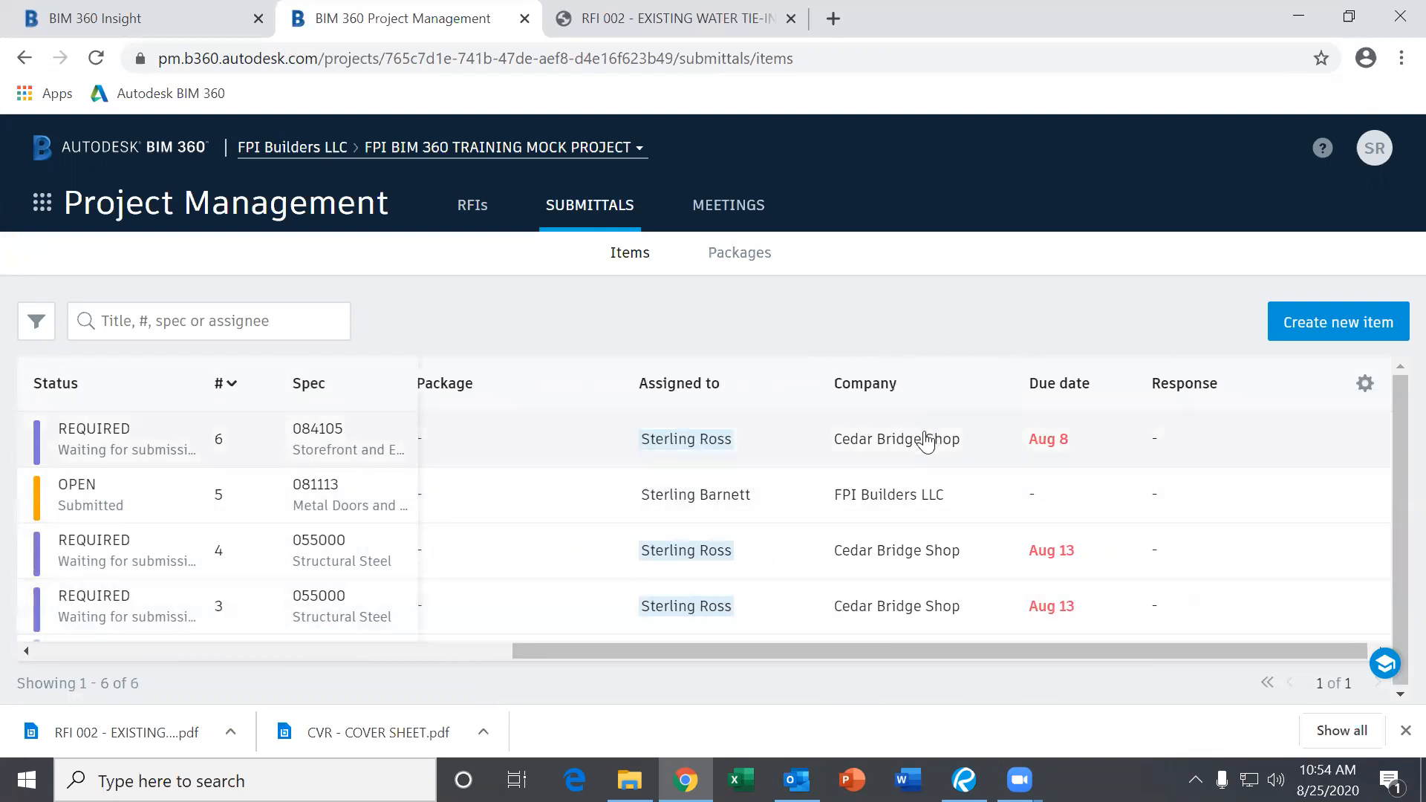
double_click(893, 387)
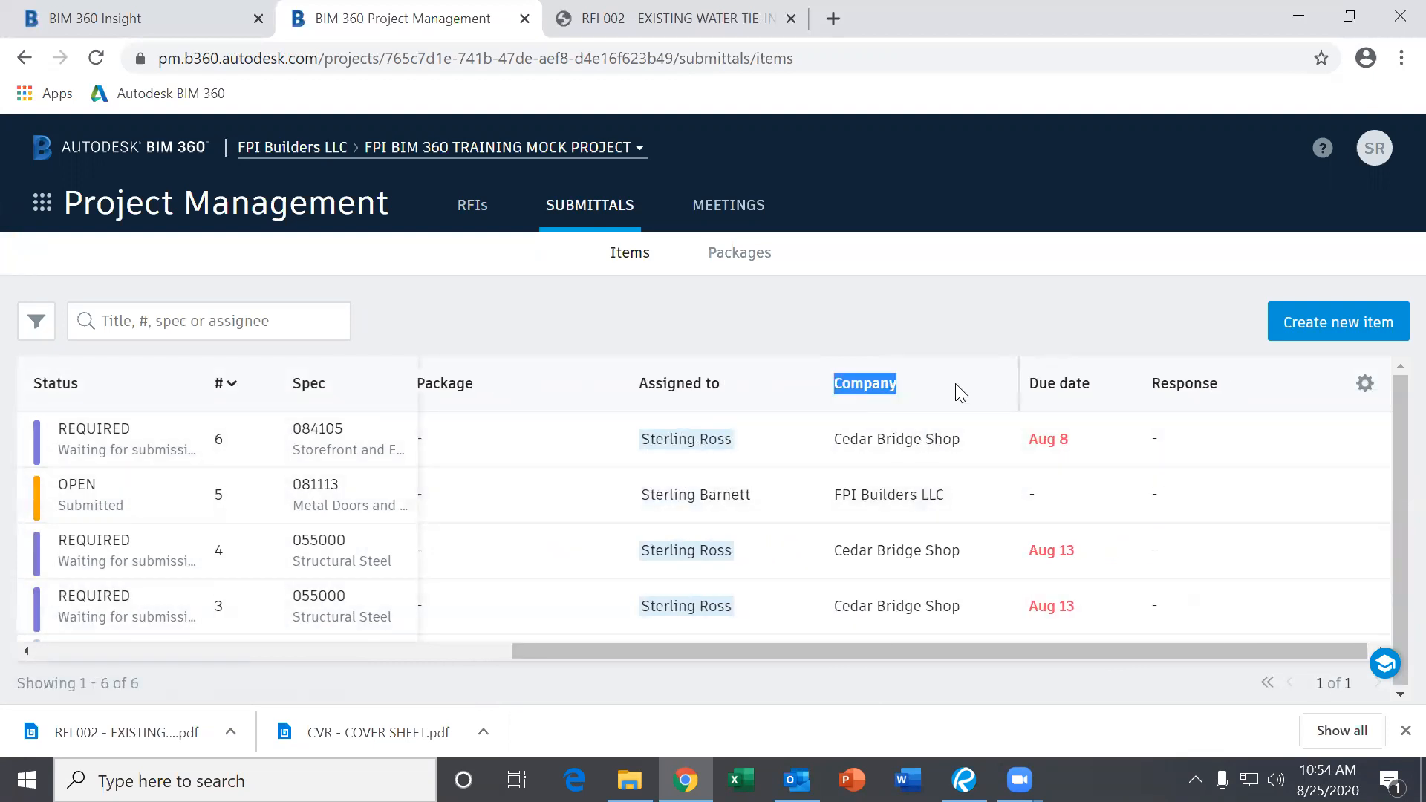
scroll(950, 497, "down", 3)
scroll(950, 531, "up", 2)
left_click(986, 377)
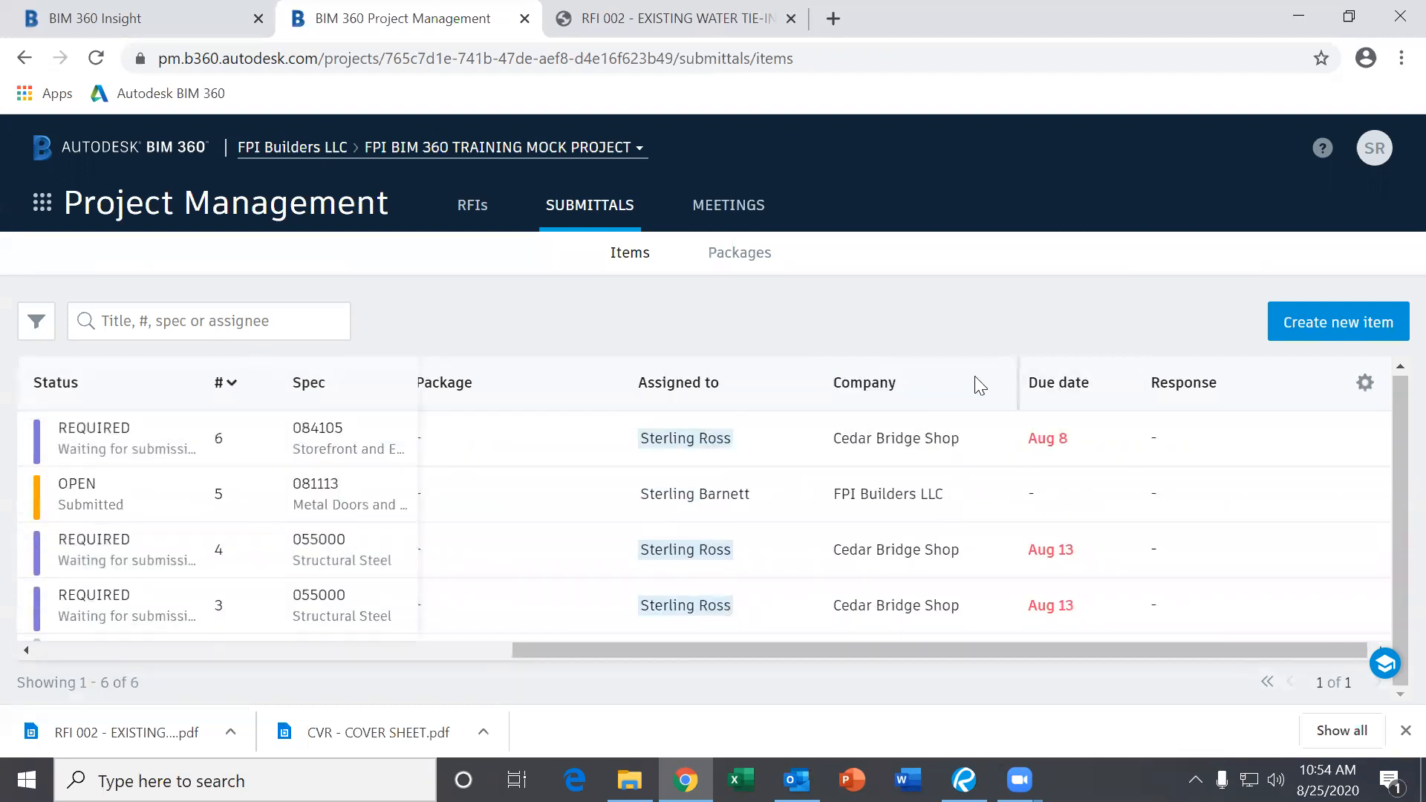
scroll(904, 573, "down", 3)
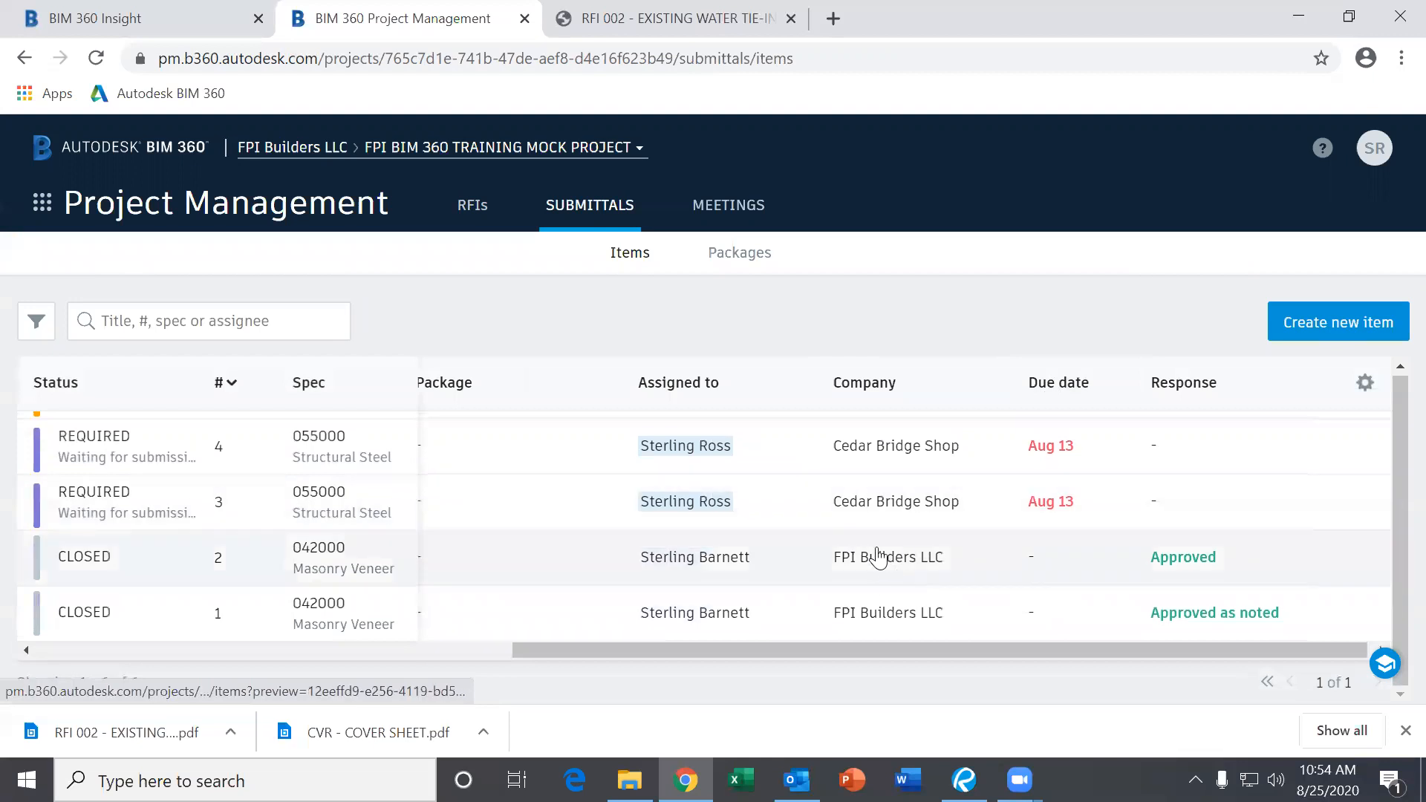
scroll(875, 550, "up", 3)
Browse the submittal filter options panel, then close it.
left_click(35, 321)
scroll(219, 534, "down", 2)
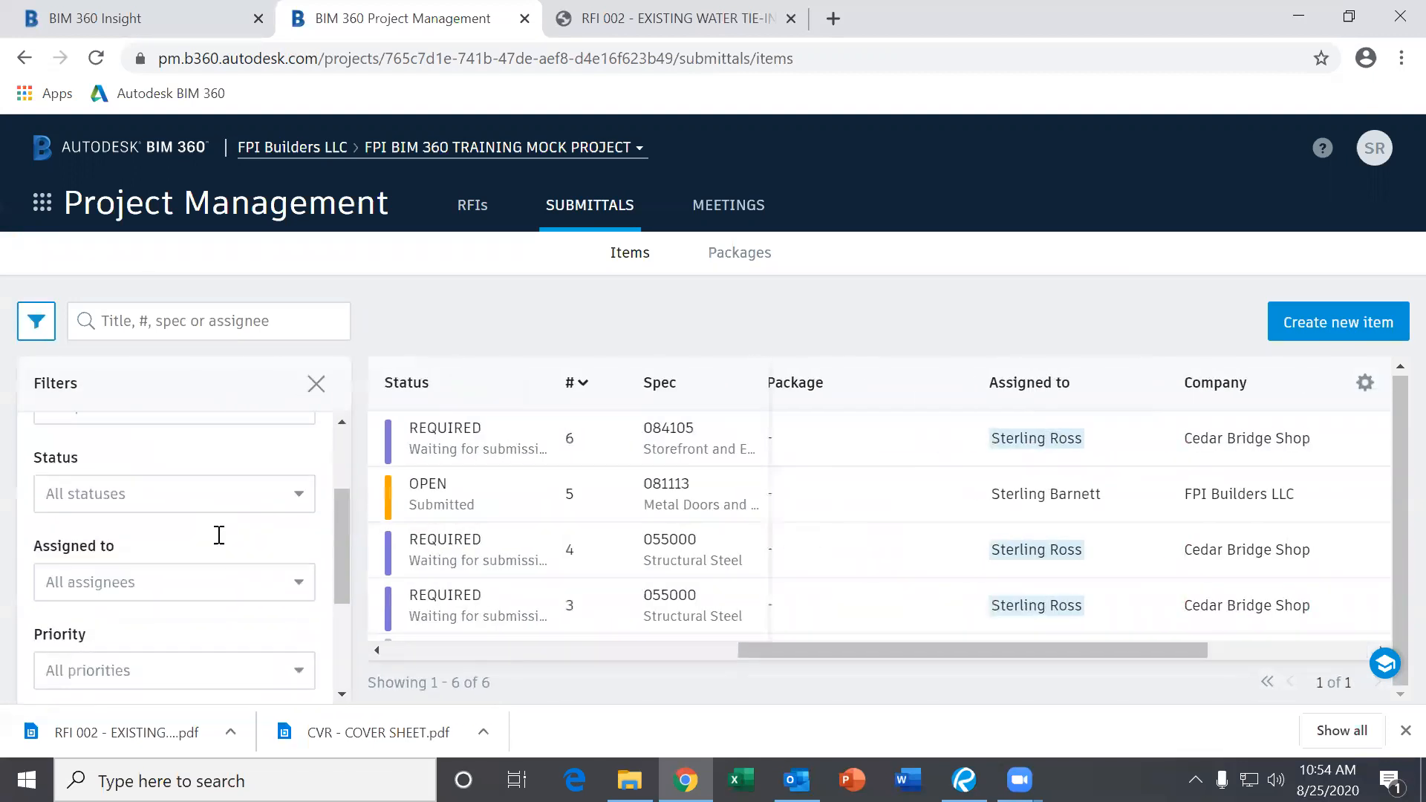
scroll(219, 534, "down", 3)
scroll(234, 557, "up", 5)
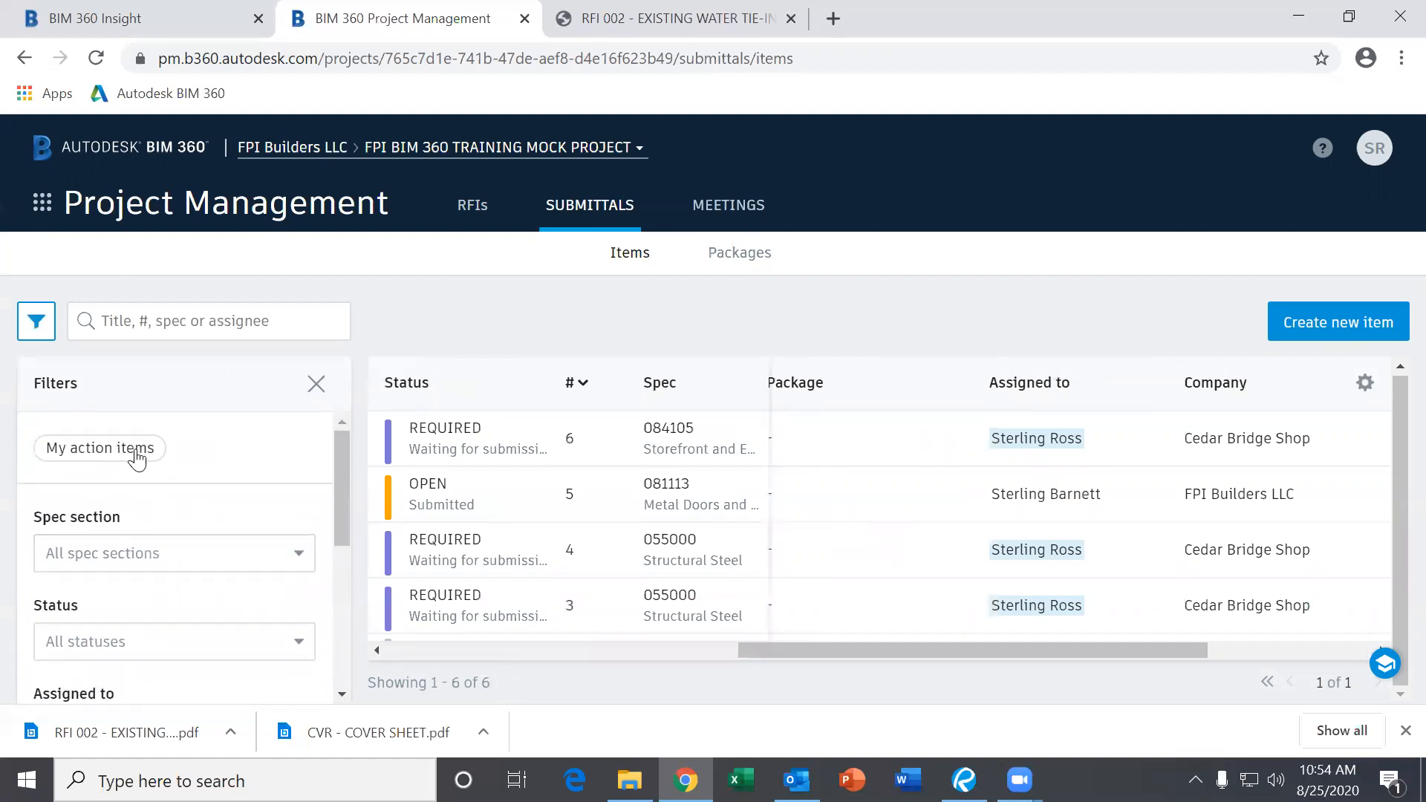
scroll(261, 566, "down", 3)
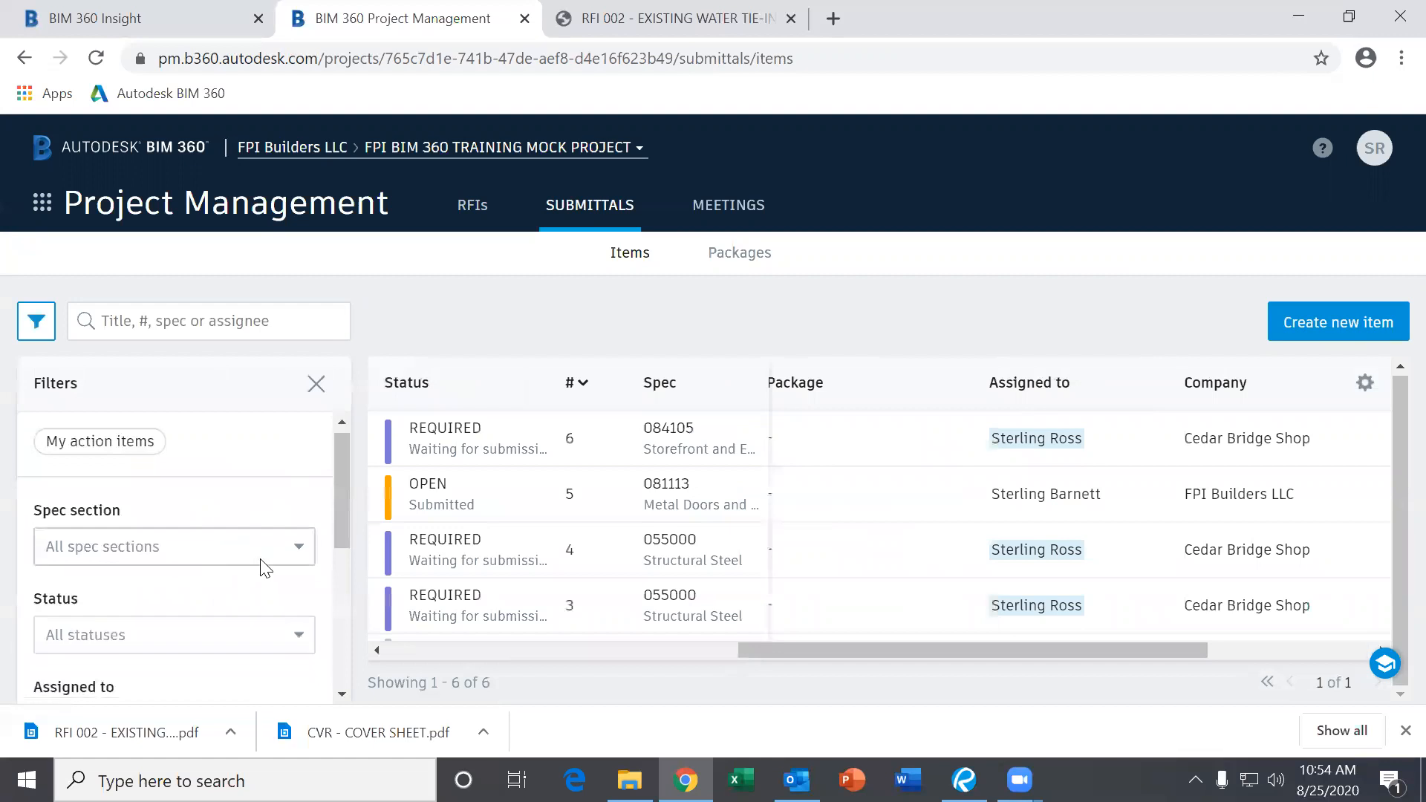
scroll(262, 564, "down", 2)
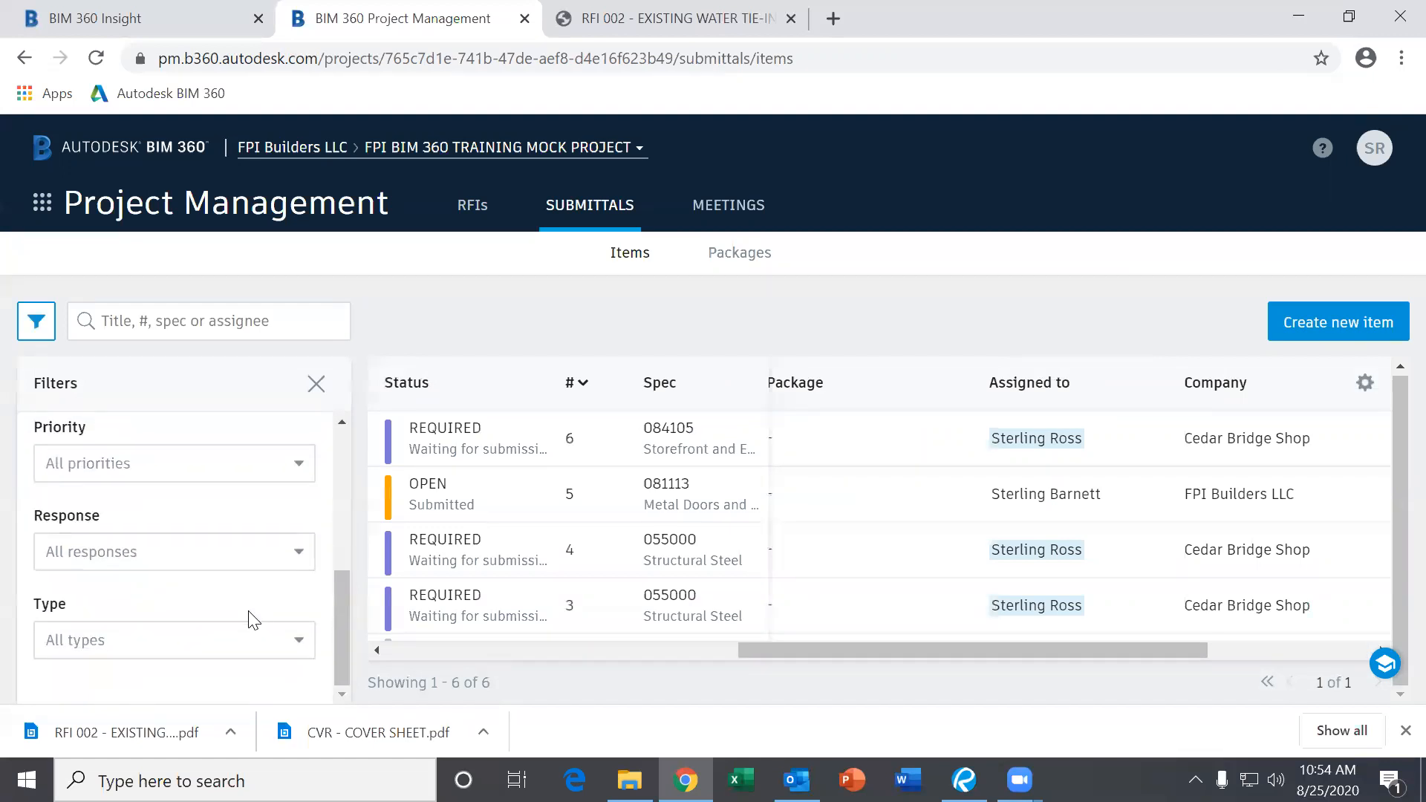
scroll(229, 592, "up", 5)
scroll(229, 592, "down", 5)
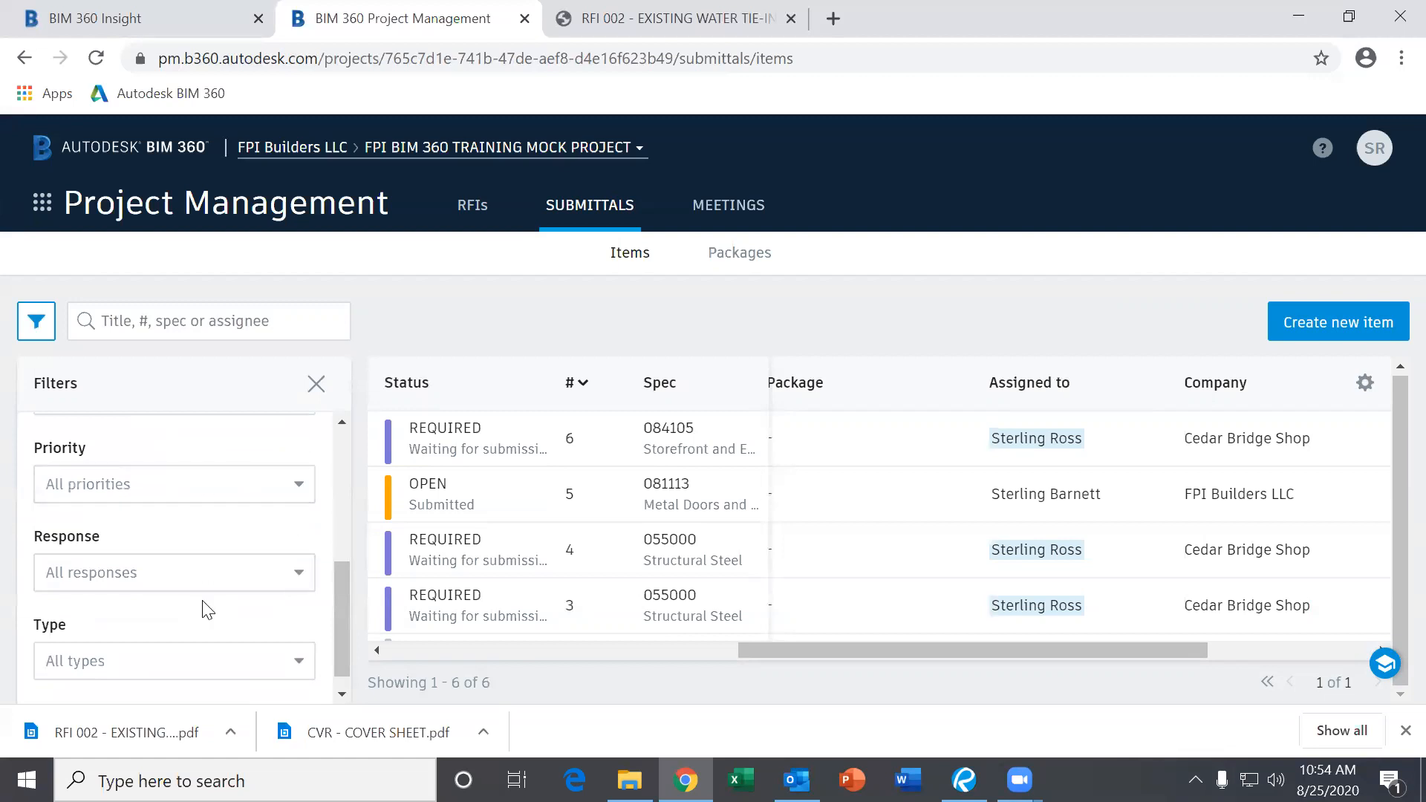
scroll(206, 608, "down", 1)
scroll(310, 507, "up", 5)
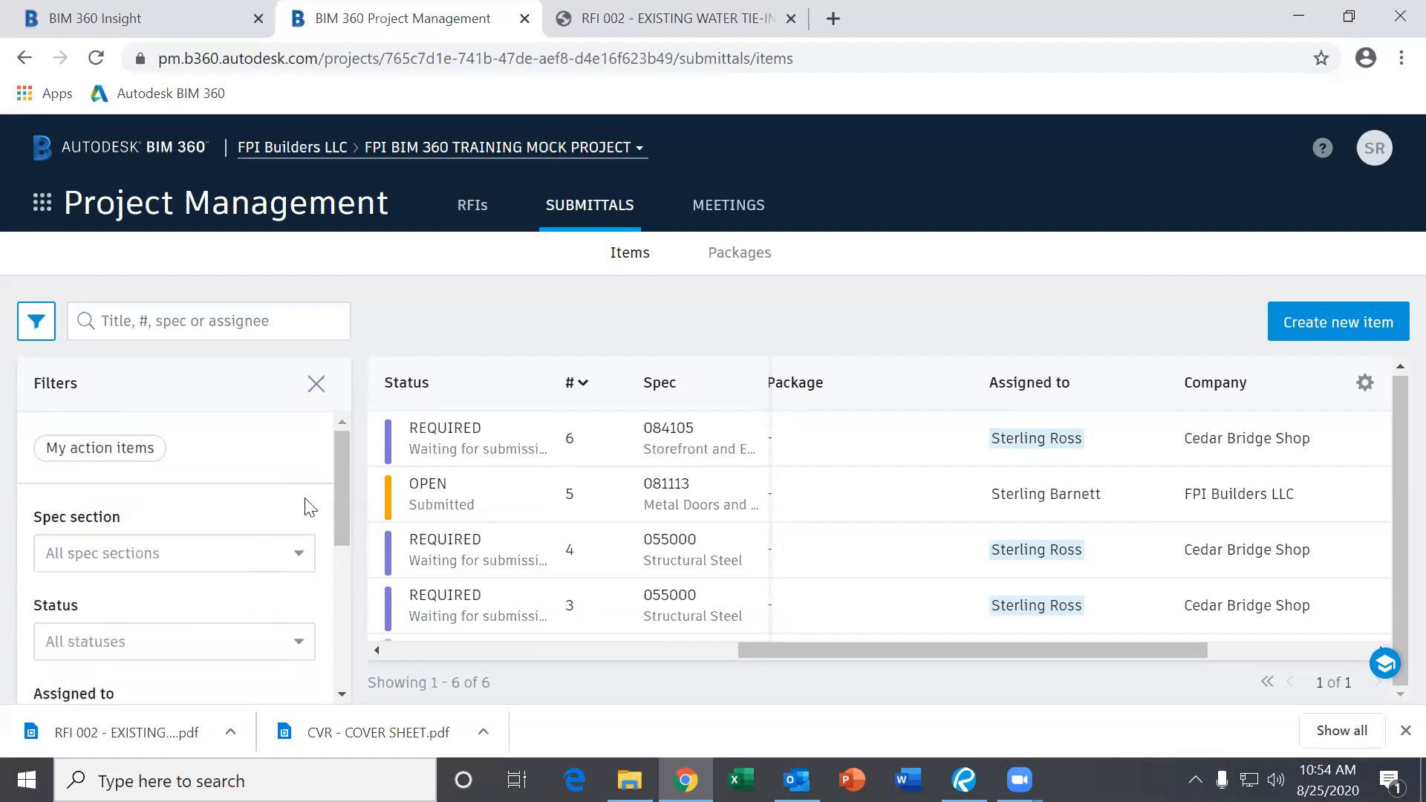
left_click(317, 385)
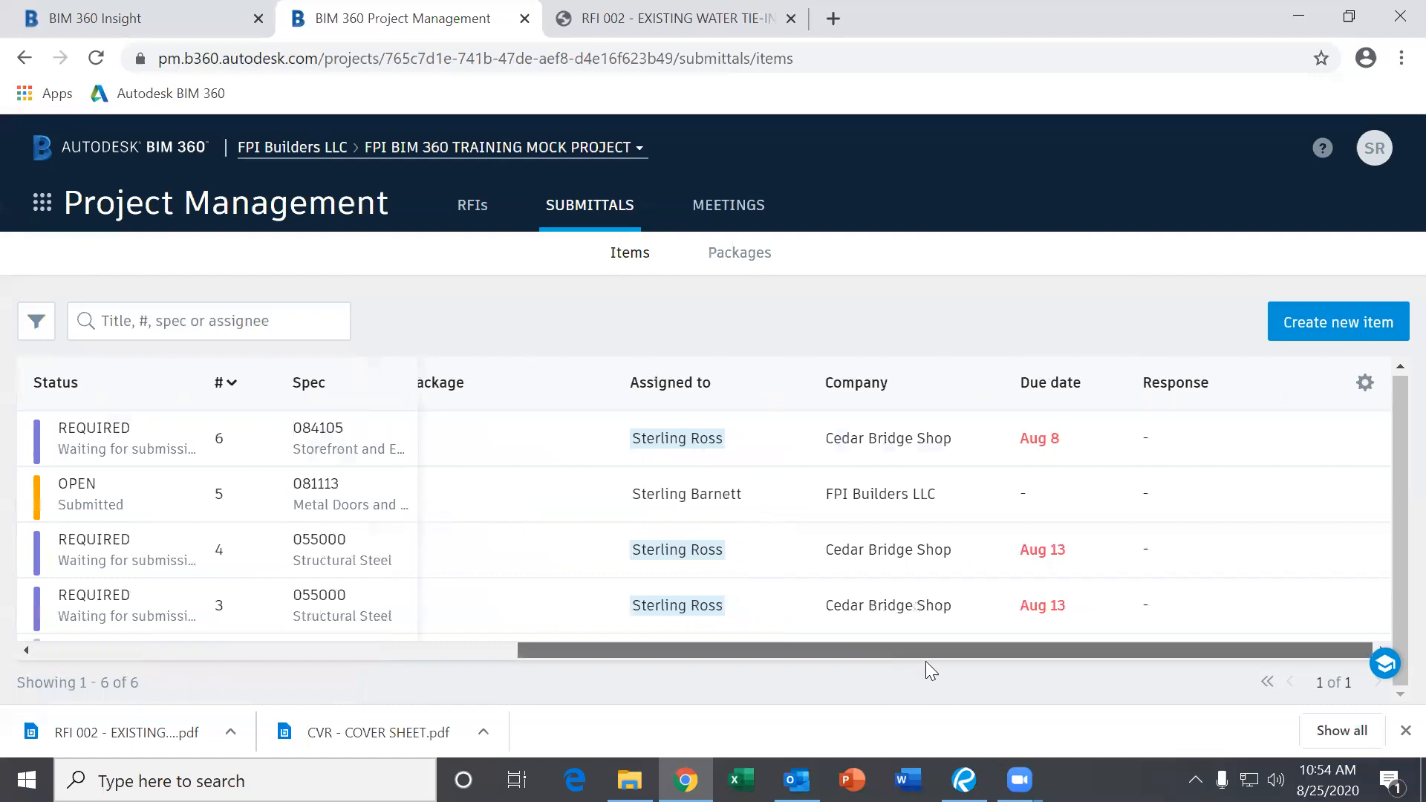
Sort items by Spec ascending, from 042000 Masonry Veneer to 084105 Storefront.
left_click_drag(919, 653, 876, 649)
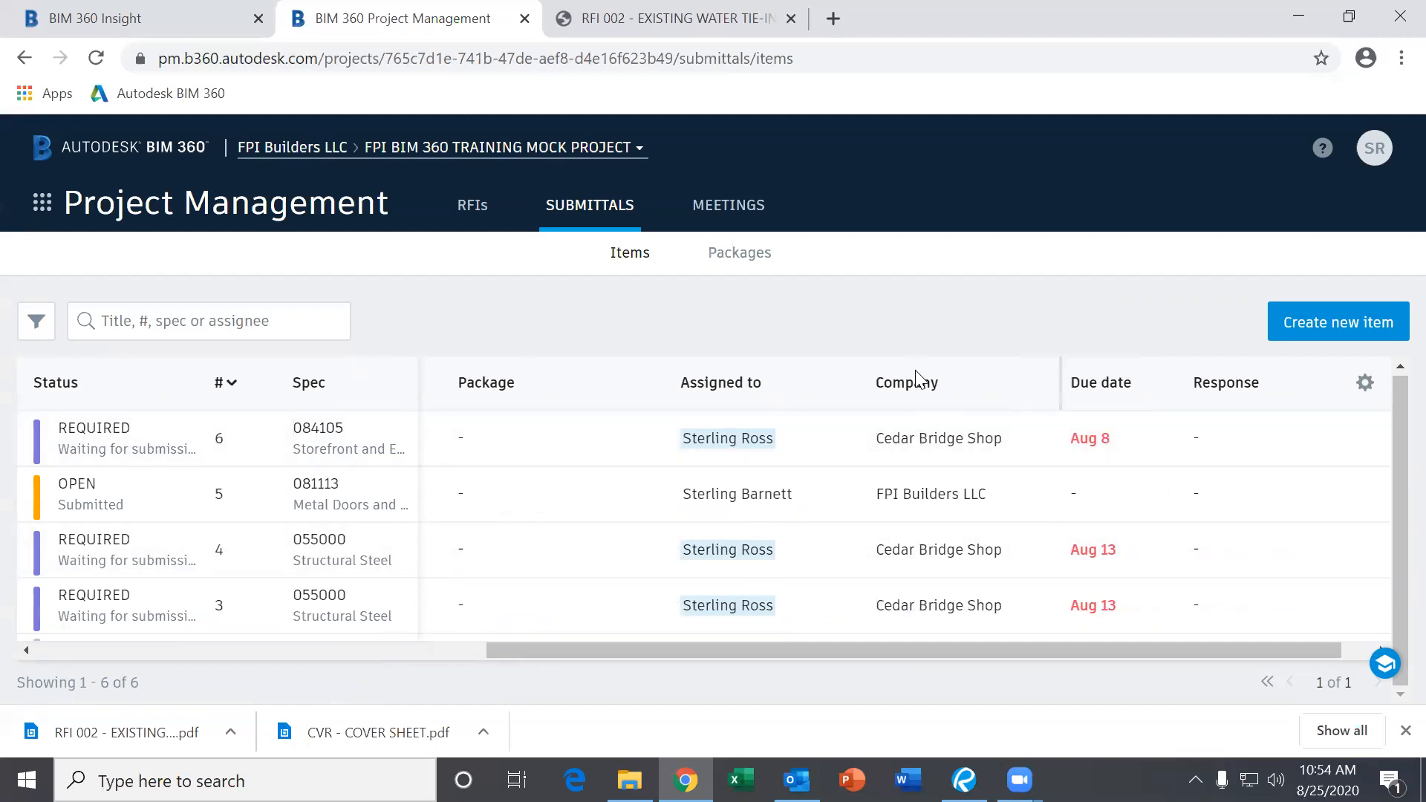
scroll(928, 423, "down", 3)
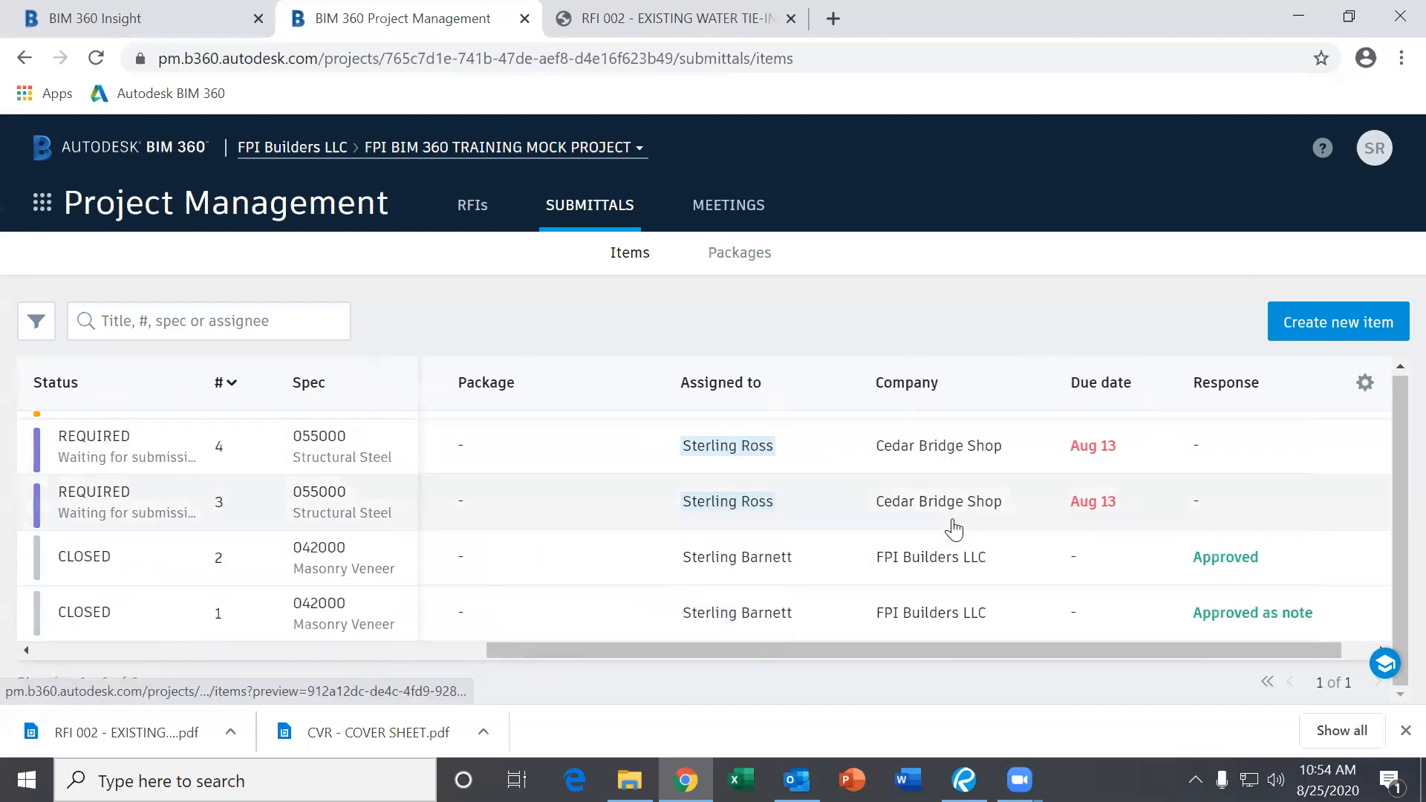
scroll(954, 529, "up", 3)
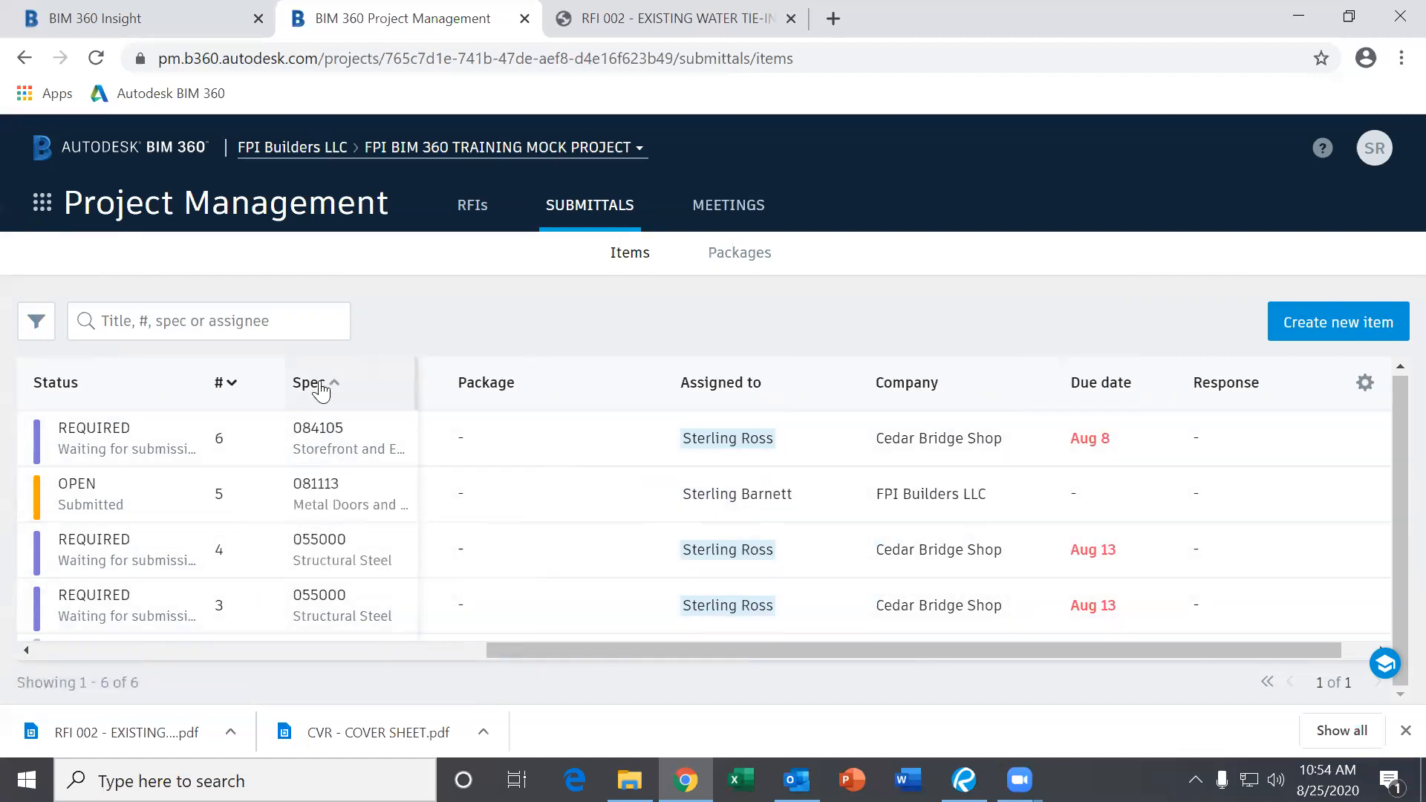
left_click(321, 386)
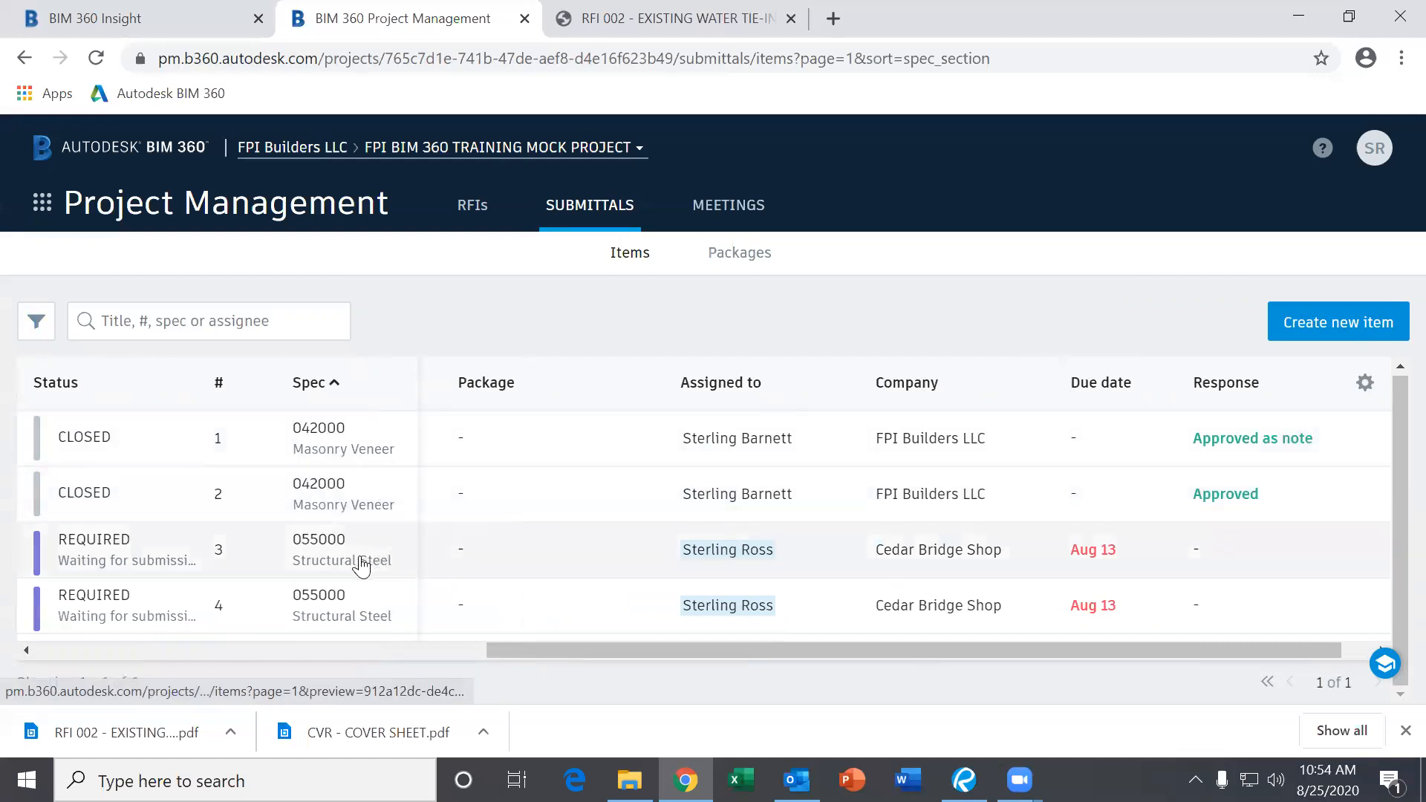
scroll(361, 564, "down", 2)
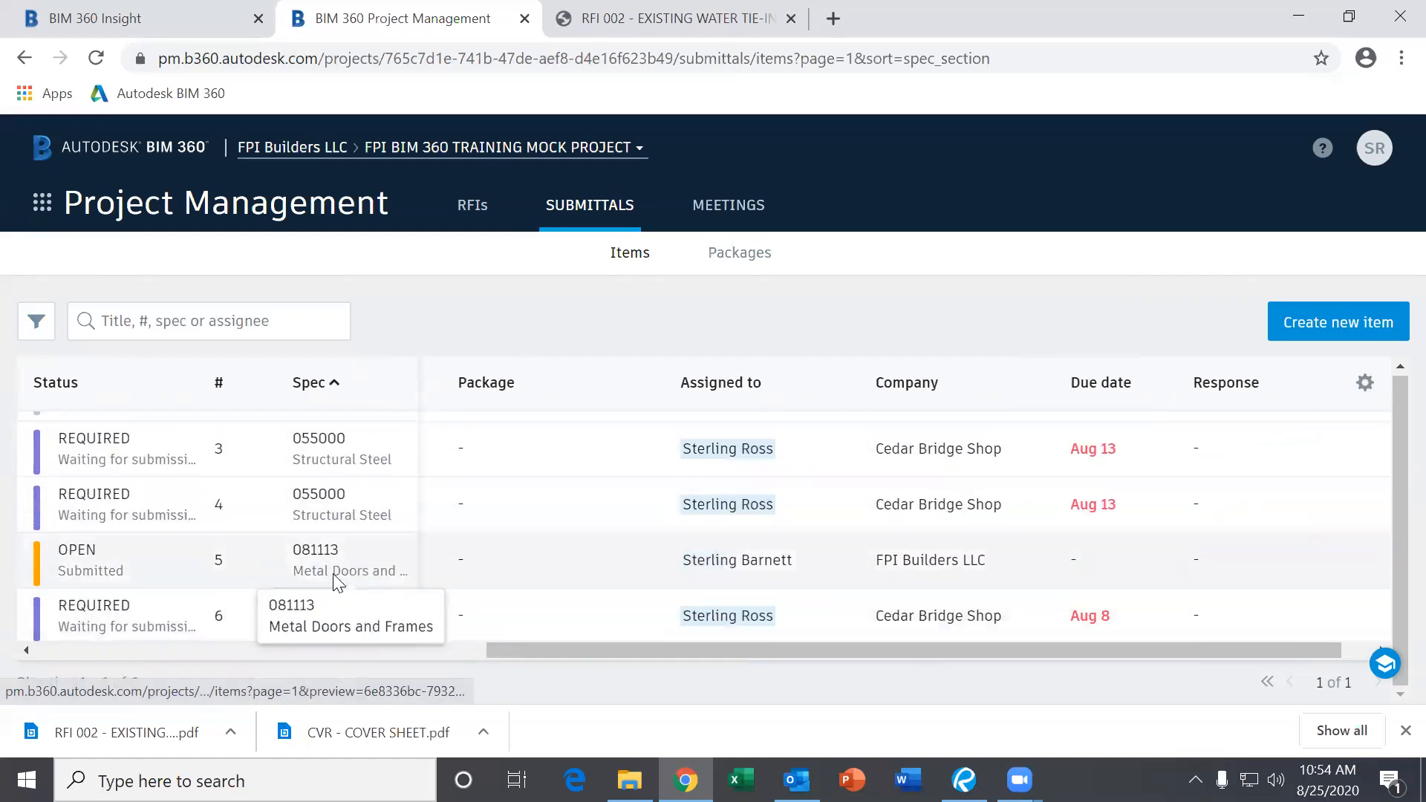
scroll(346, 557, "up", 2)
scroll(334, 493, "down", 2)
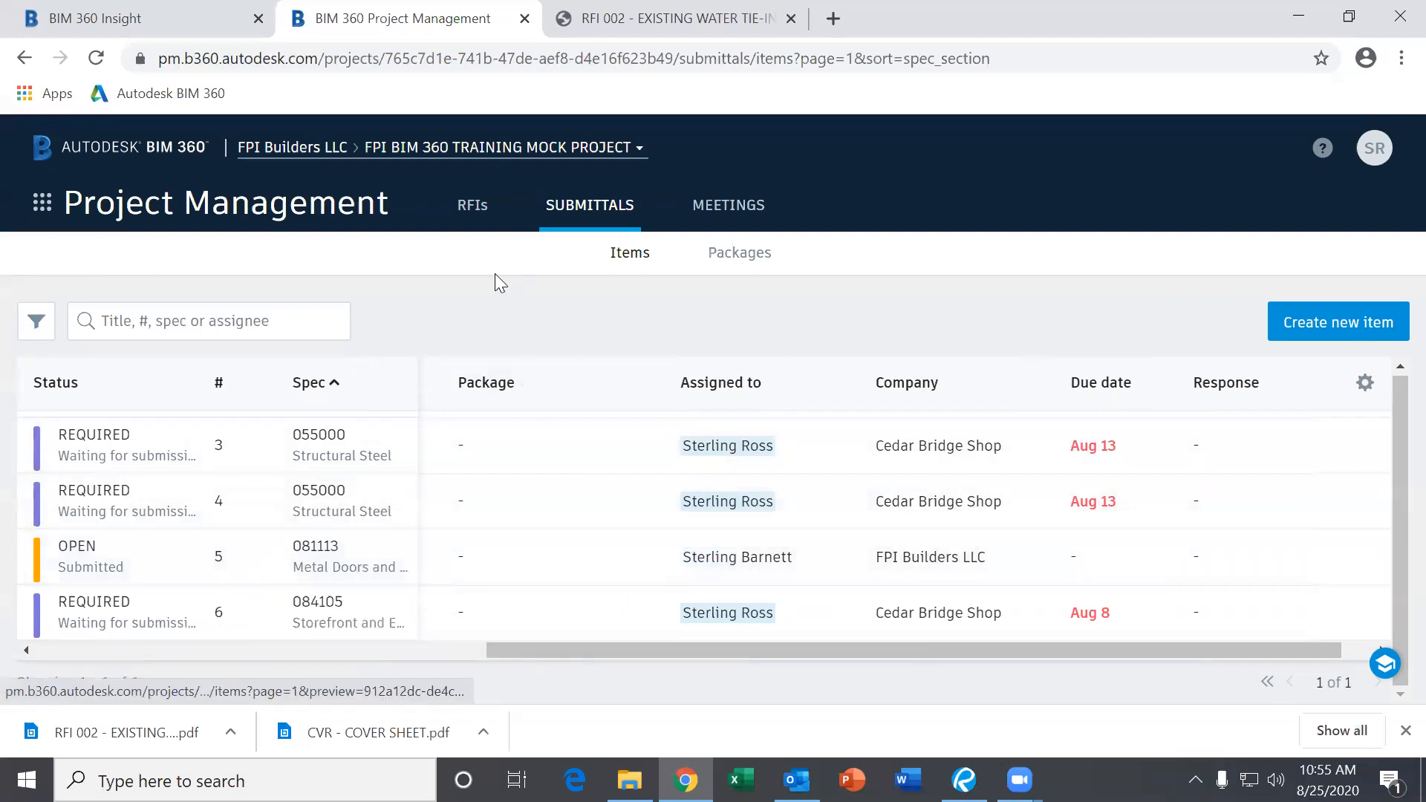
Show the project's three RFIs and look through the RFI filter options, then close them.
left_click(472, 205)
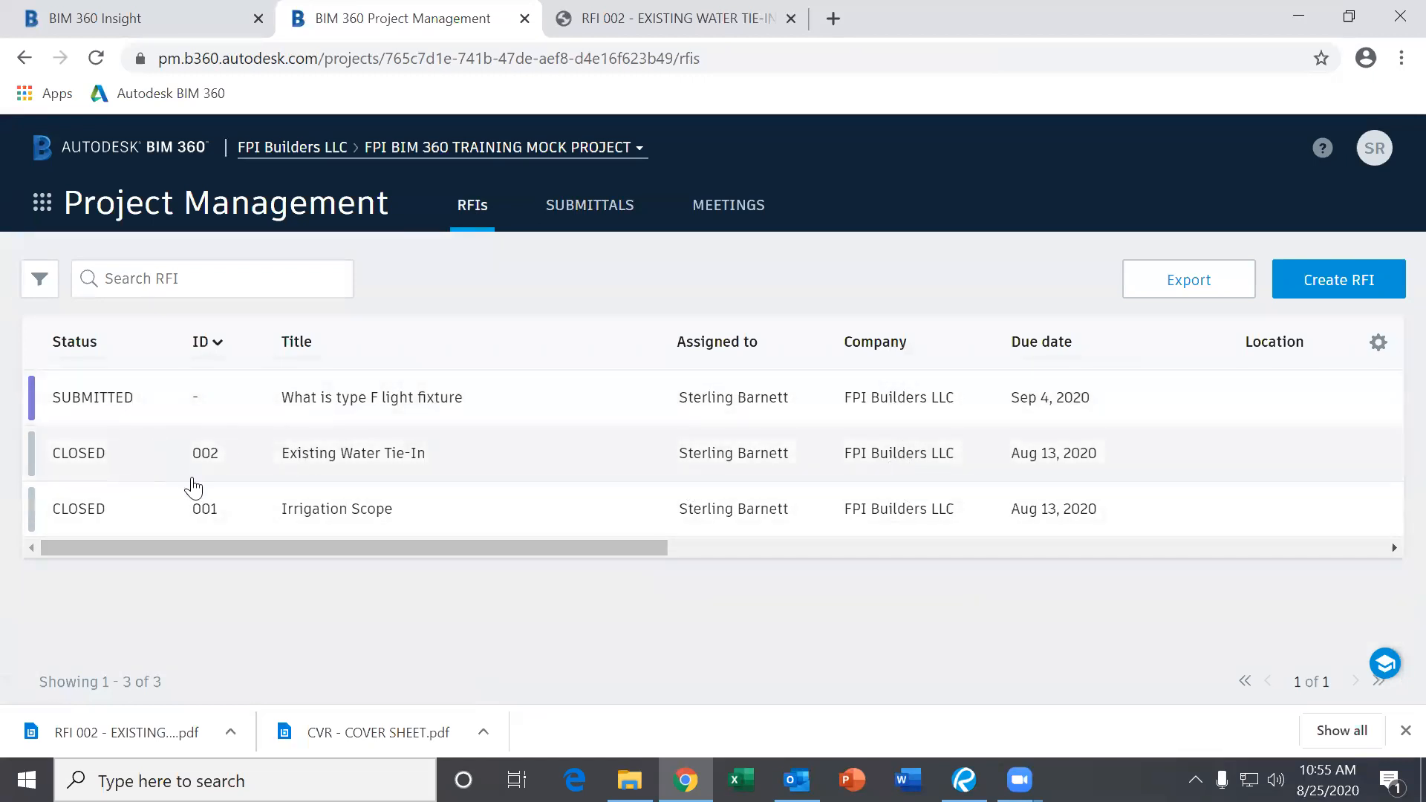
left_click(39, 280)
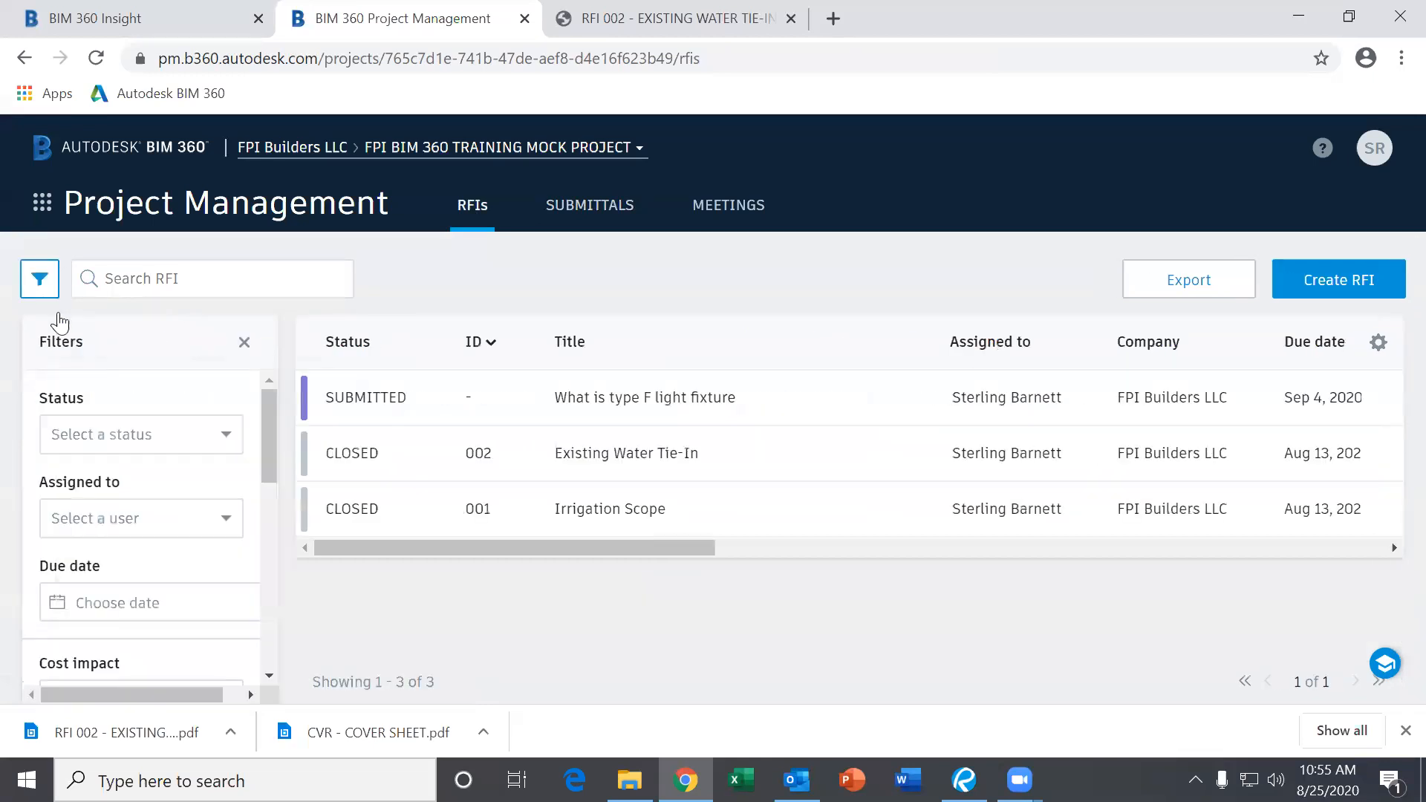
scroll(245, 535, "down", 3)
scroll(252, 541, "down", 5)
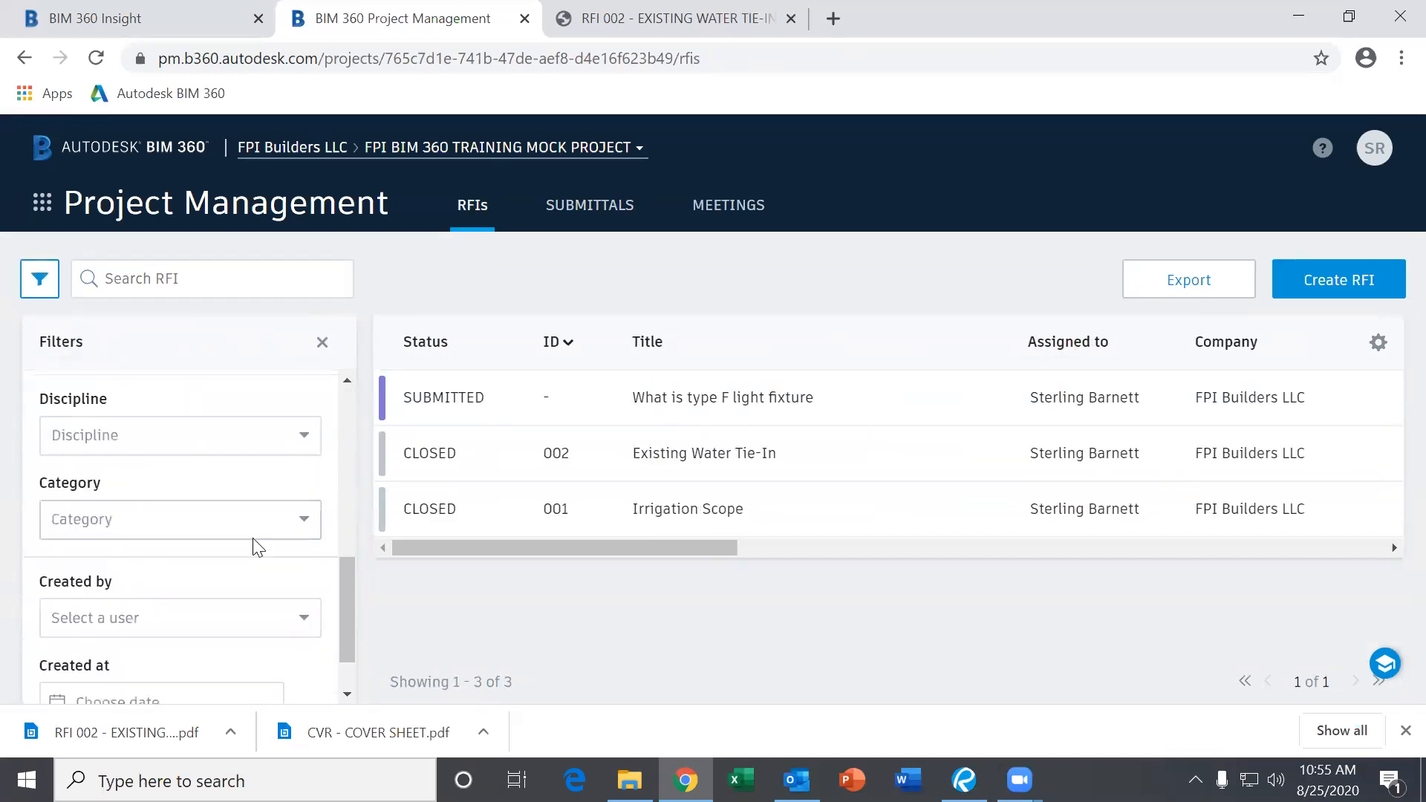
scroll(254, 549, "up", 6)
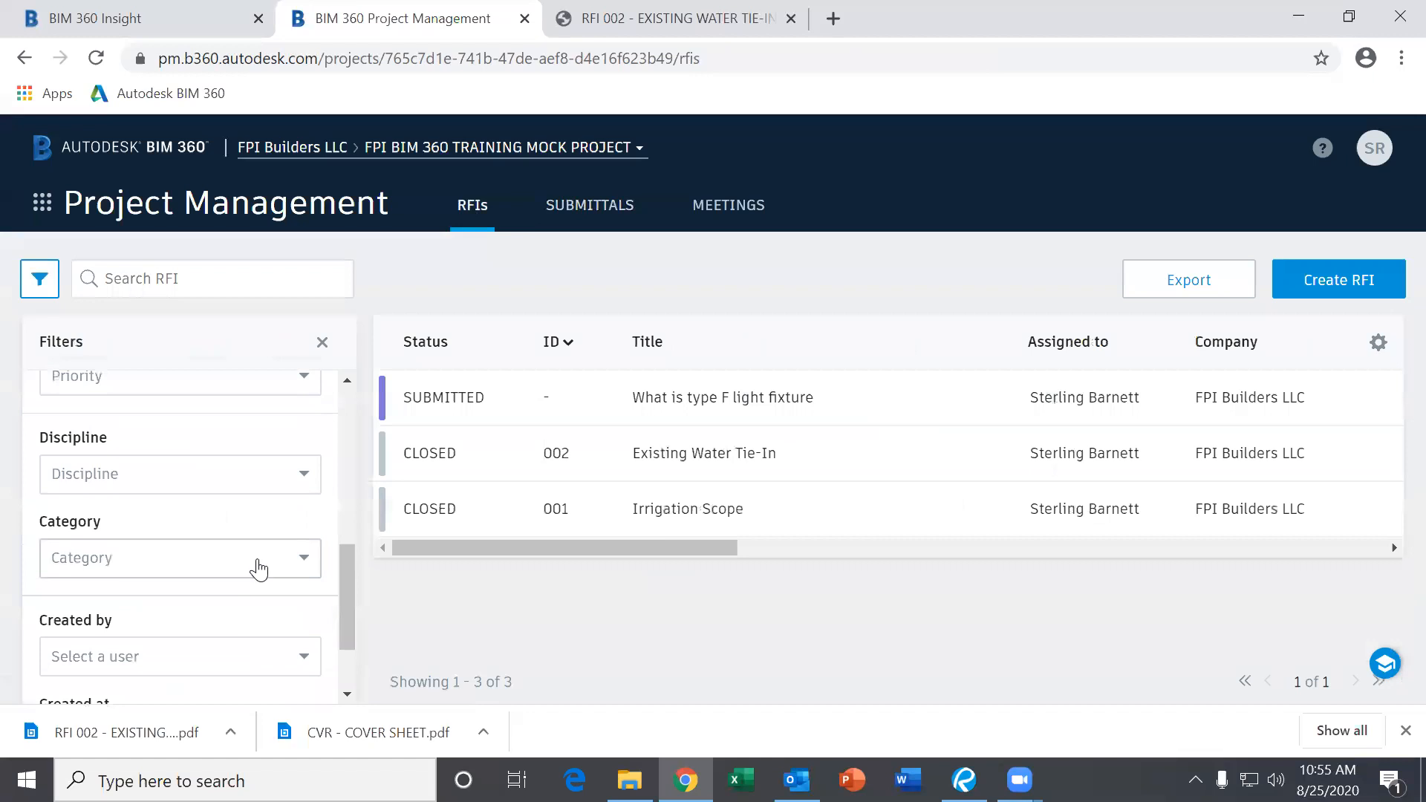
scroll(260, 569, "up", 1)
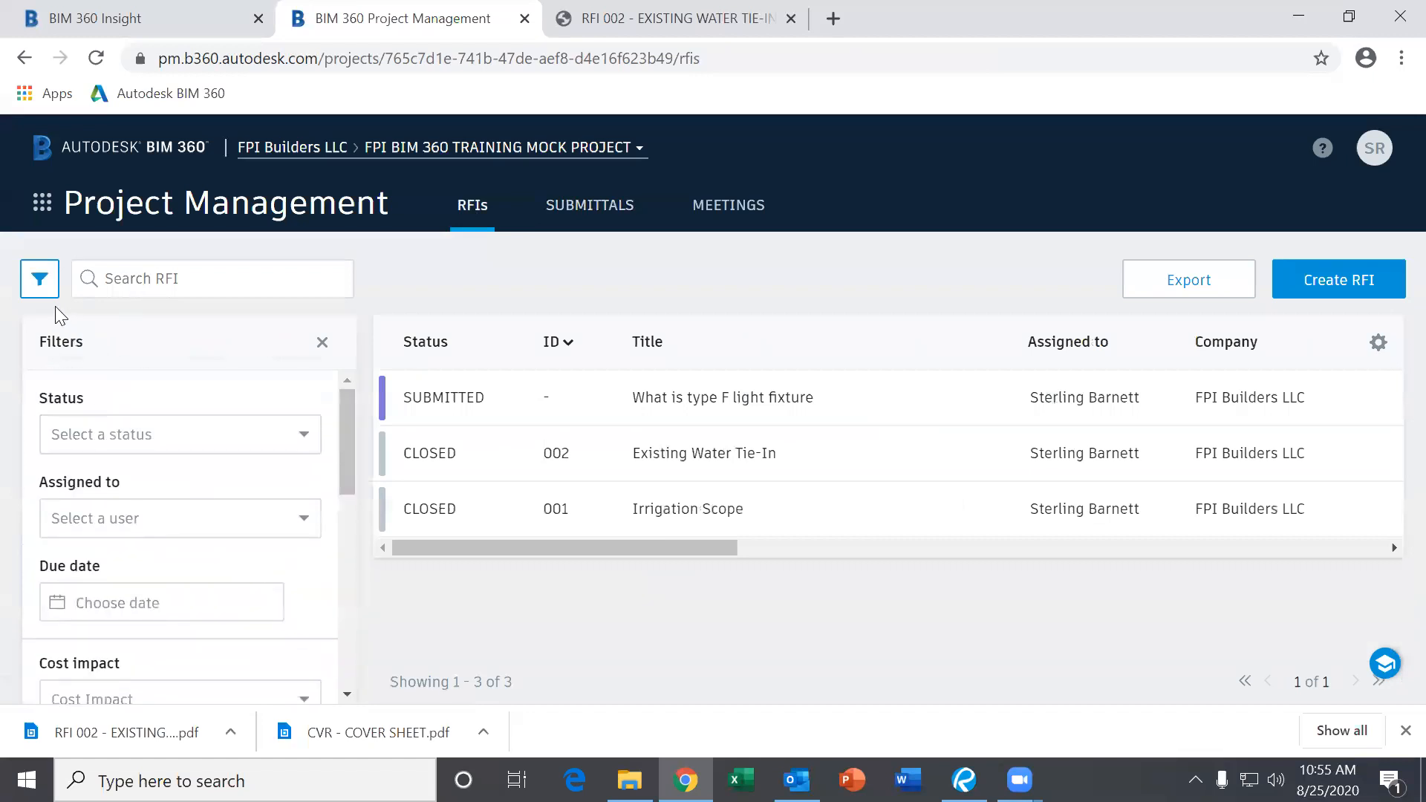
left_click(46, 289)
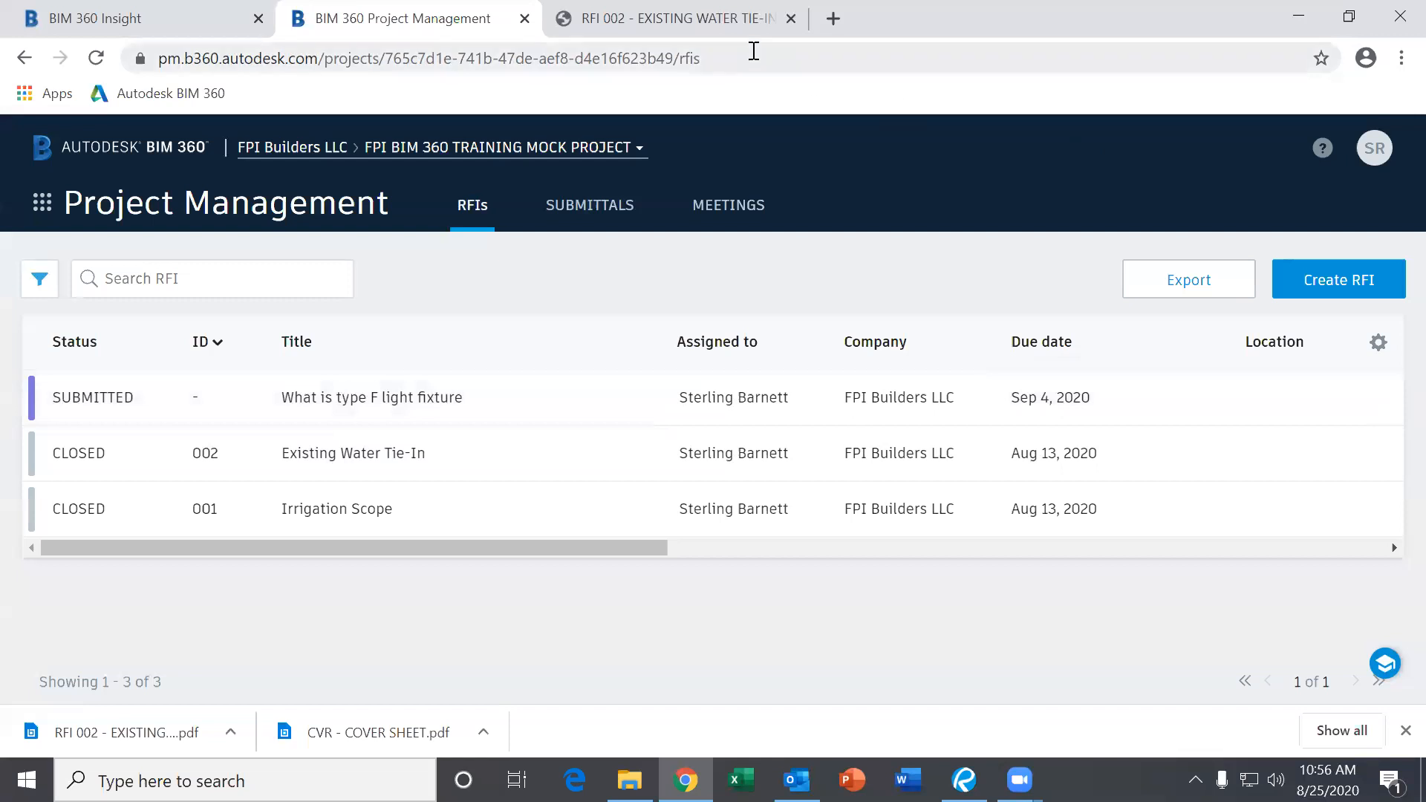
Go to Field Management's Issues log, remove the 'Filtering is on' chip, and open the issue filters.
left_click(42, 203)
left_click(95, 445)
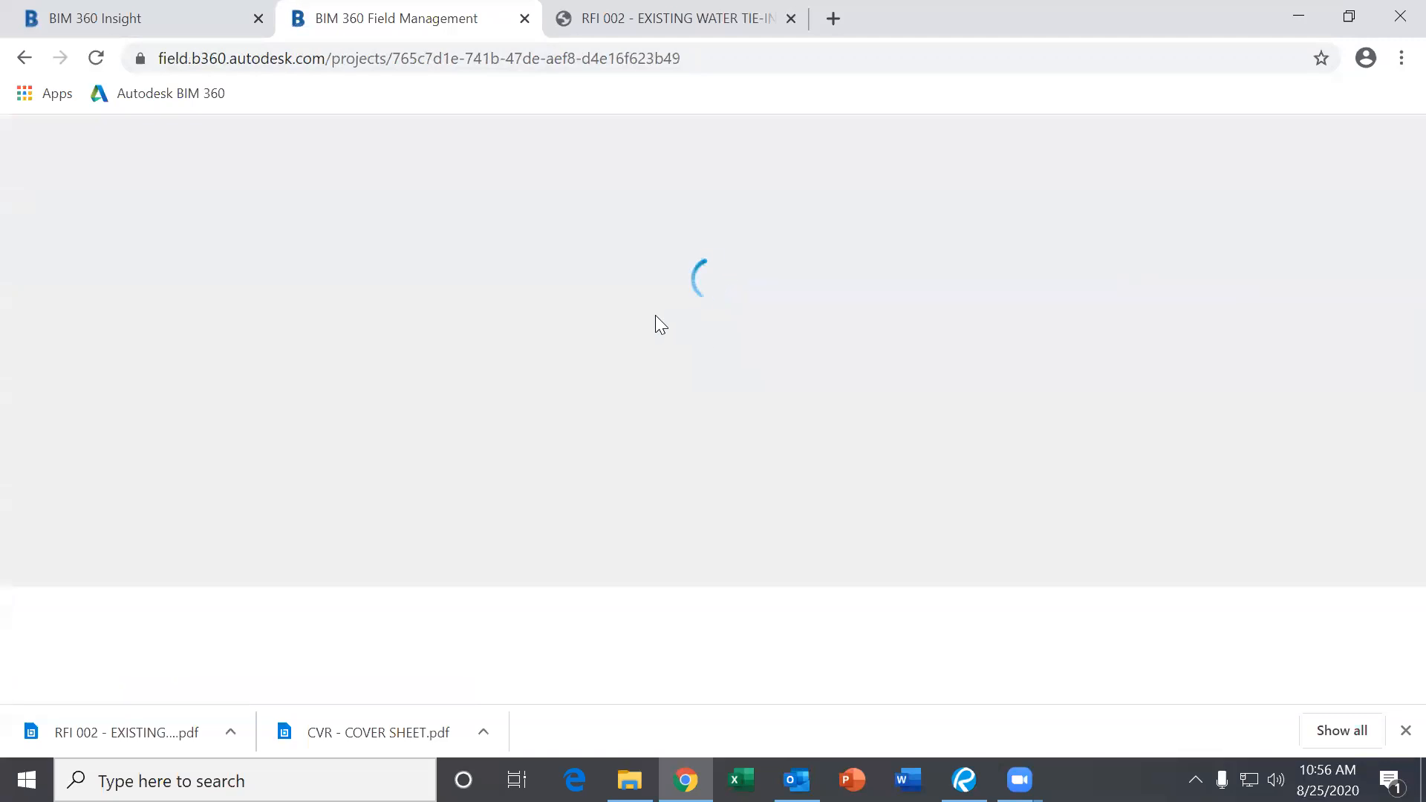
left_click(591, 209)
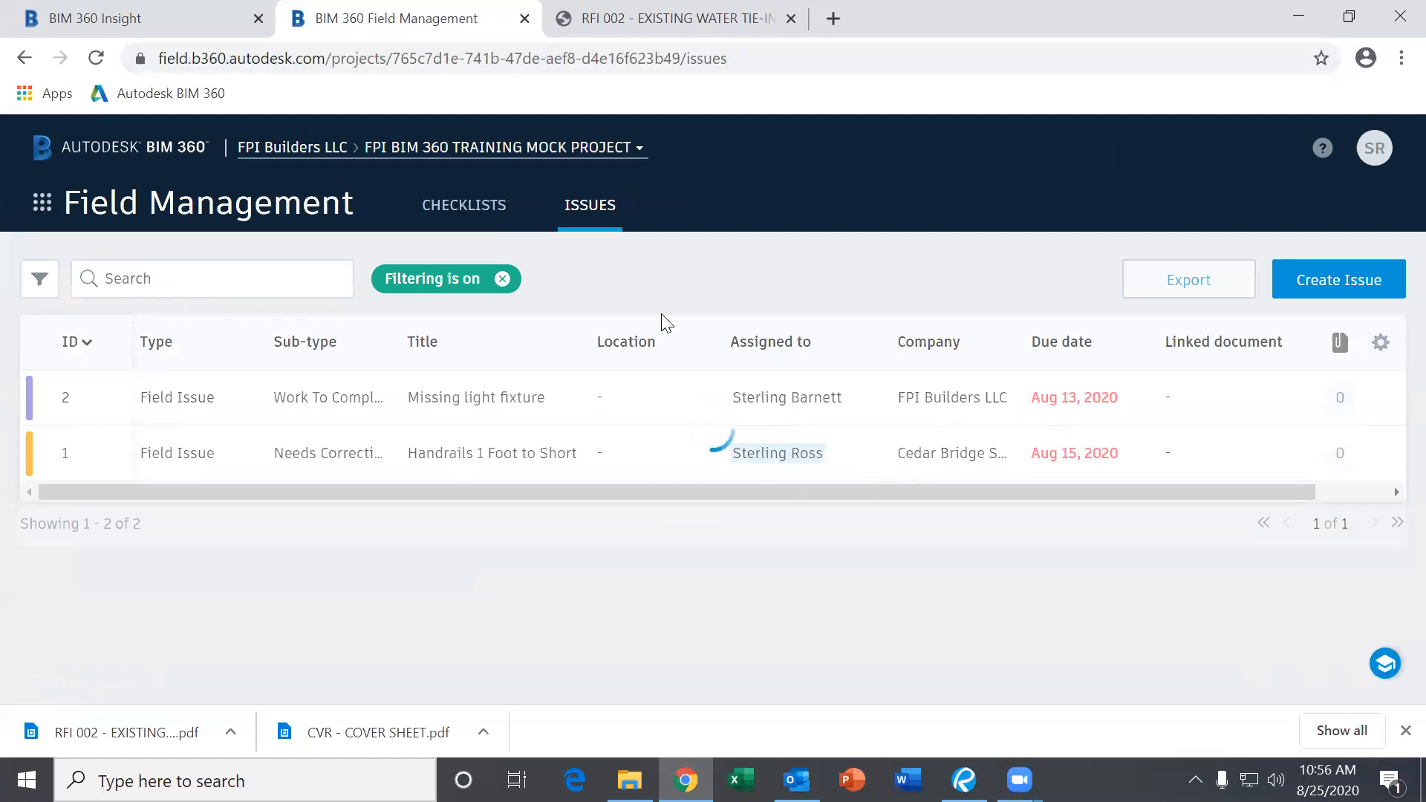
left_click(502, 279)
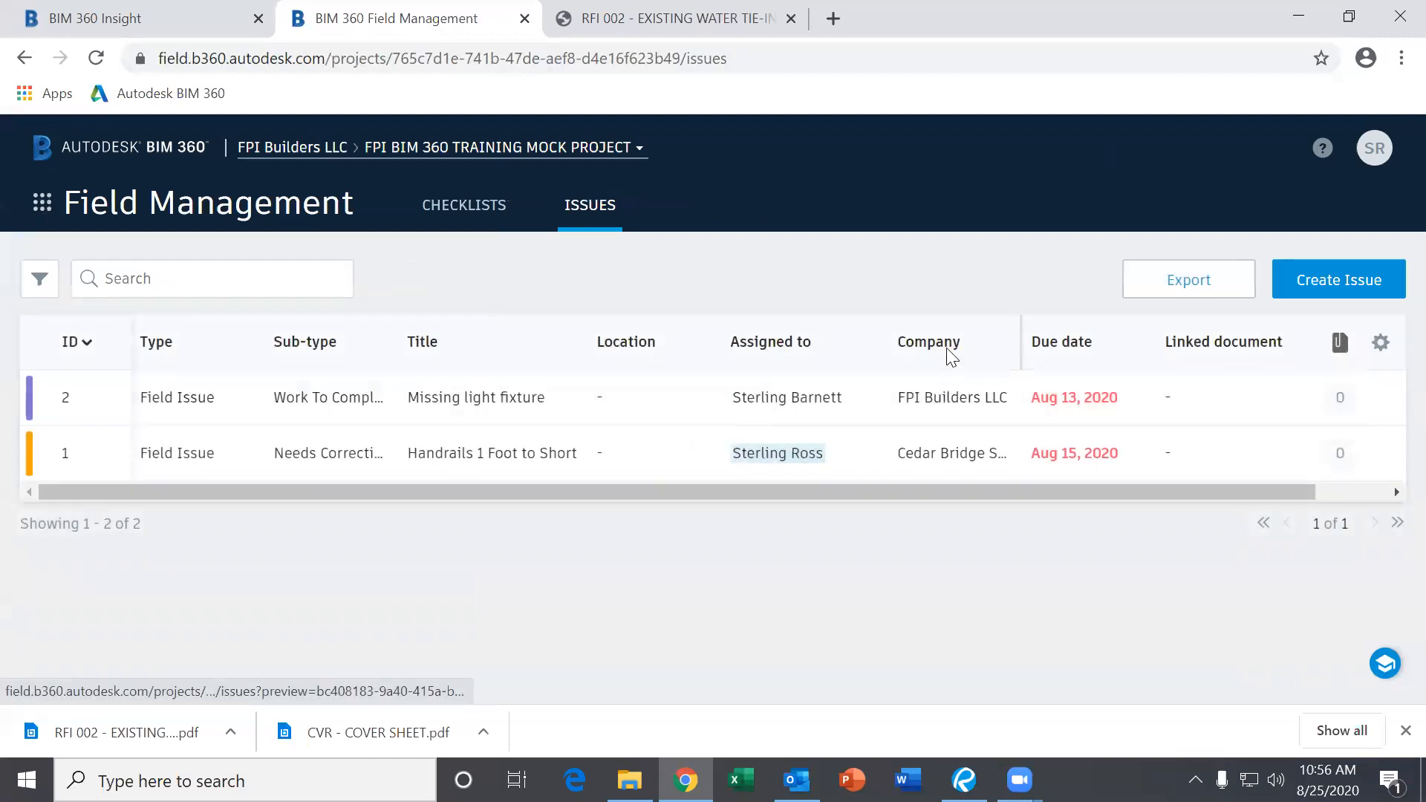
double_click(950, 346)
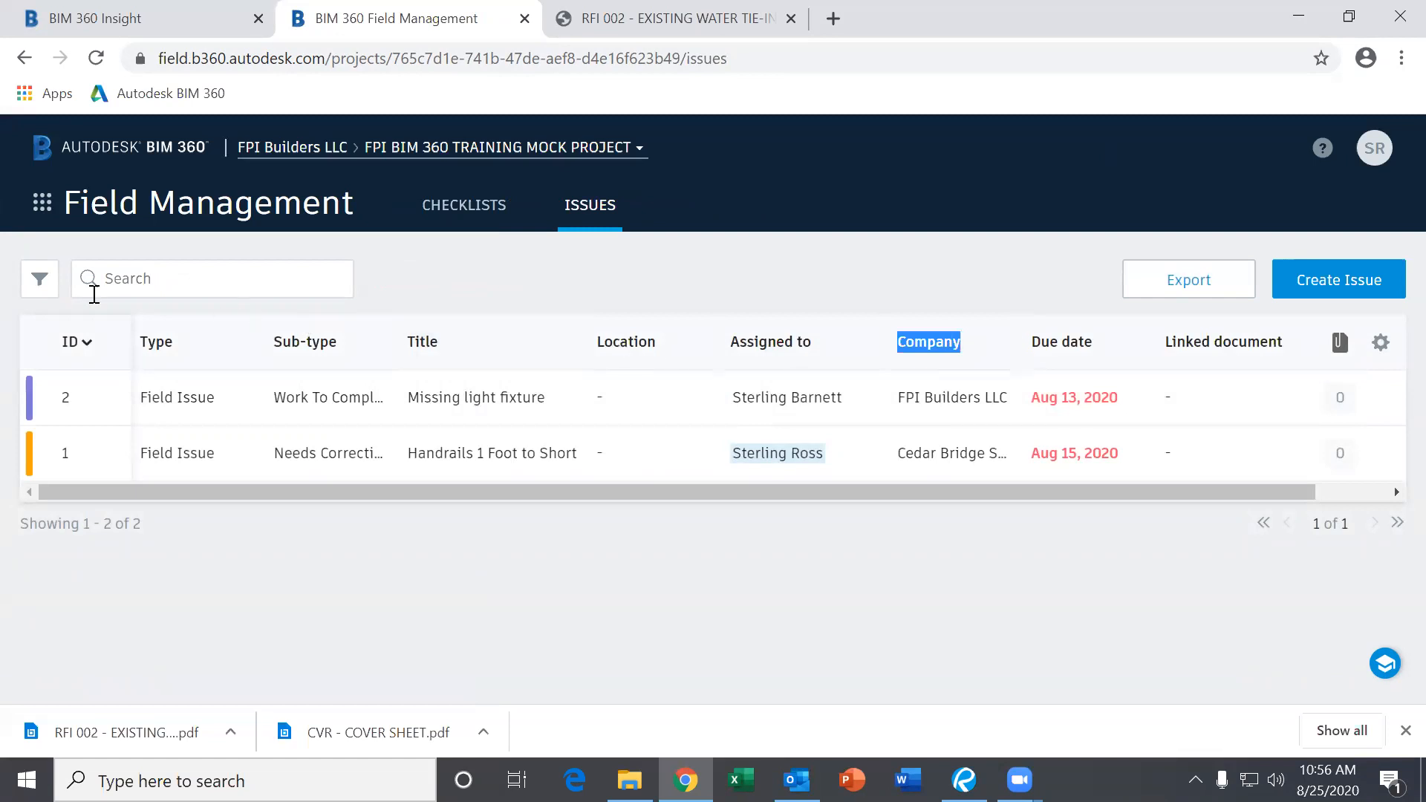
left_click(45, 282)
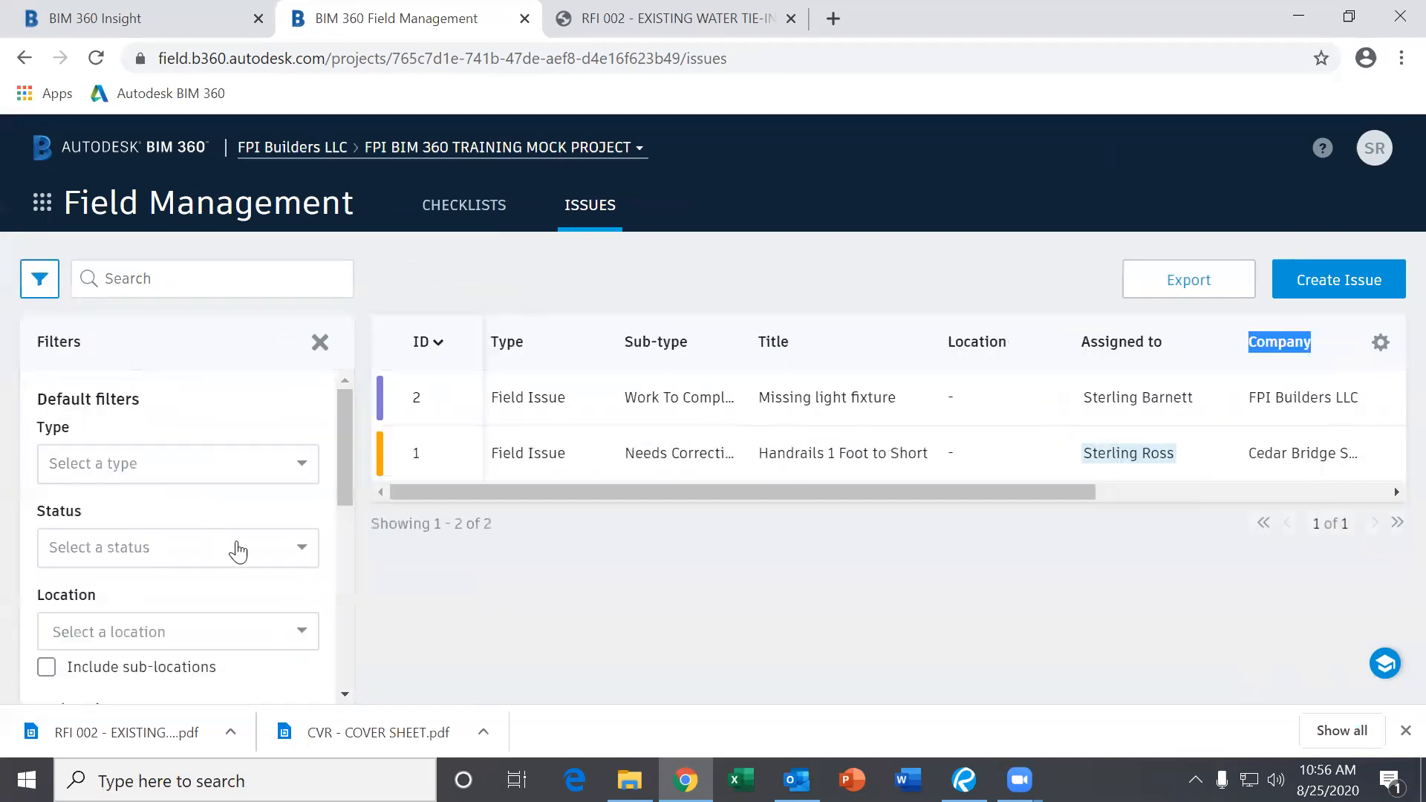
Scroll through the issue filters and open the Created by user choices.
scroll(241, 554, "down", 3)
scroll(241, 557, "down", 1)
scroll(244, 569, "down", 2)
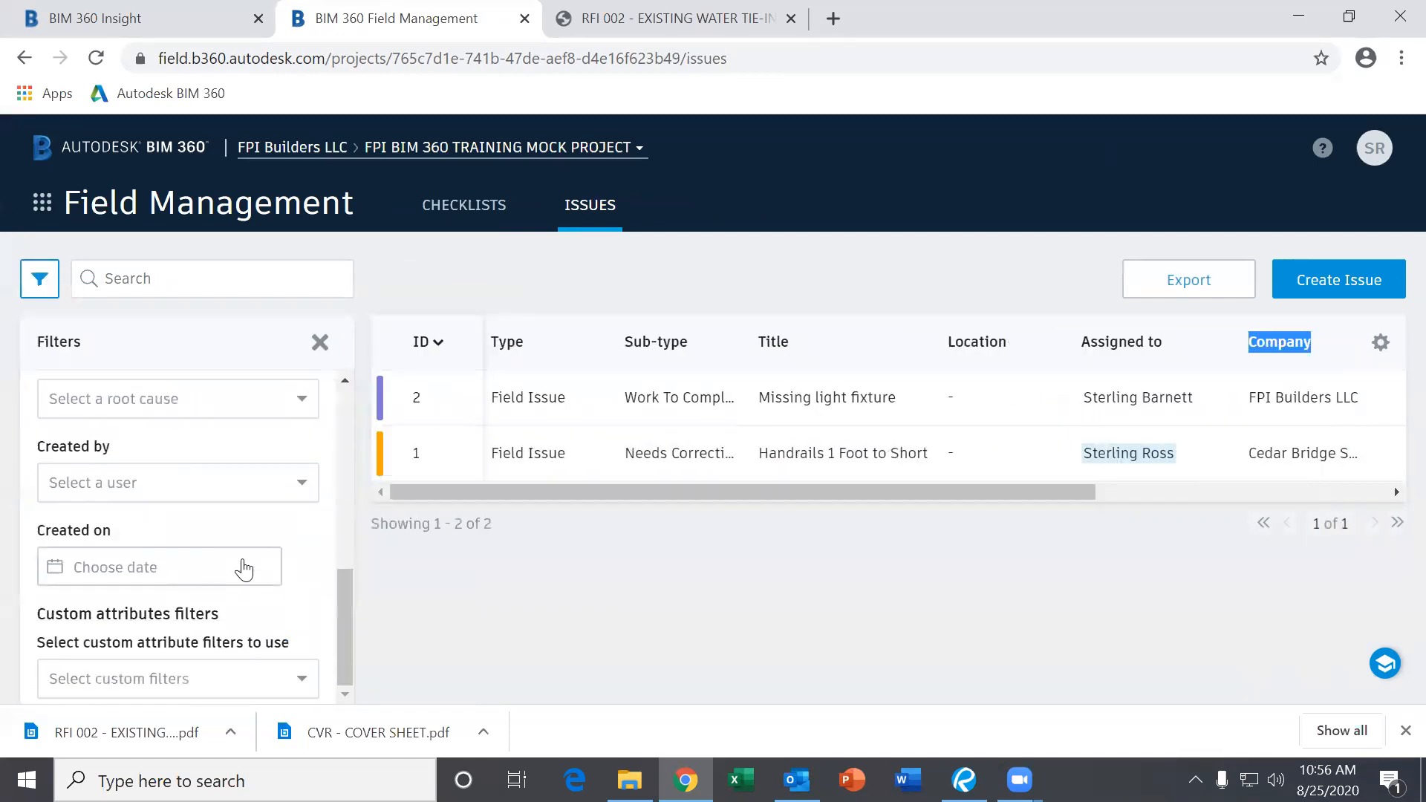
left_click(214, 491)
scroll(238, 567, "down", 2)
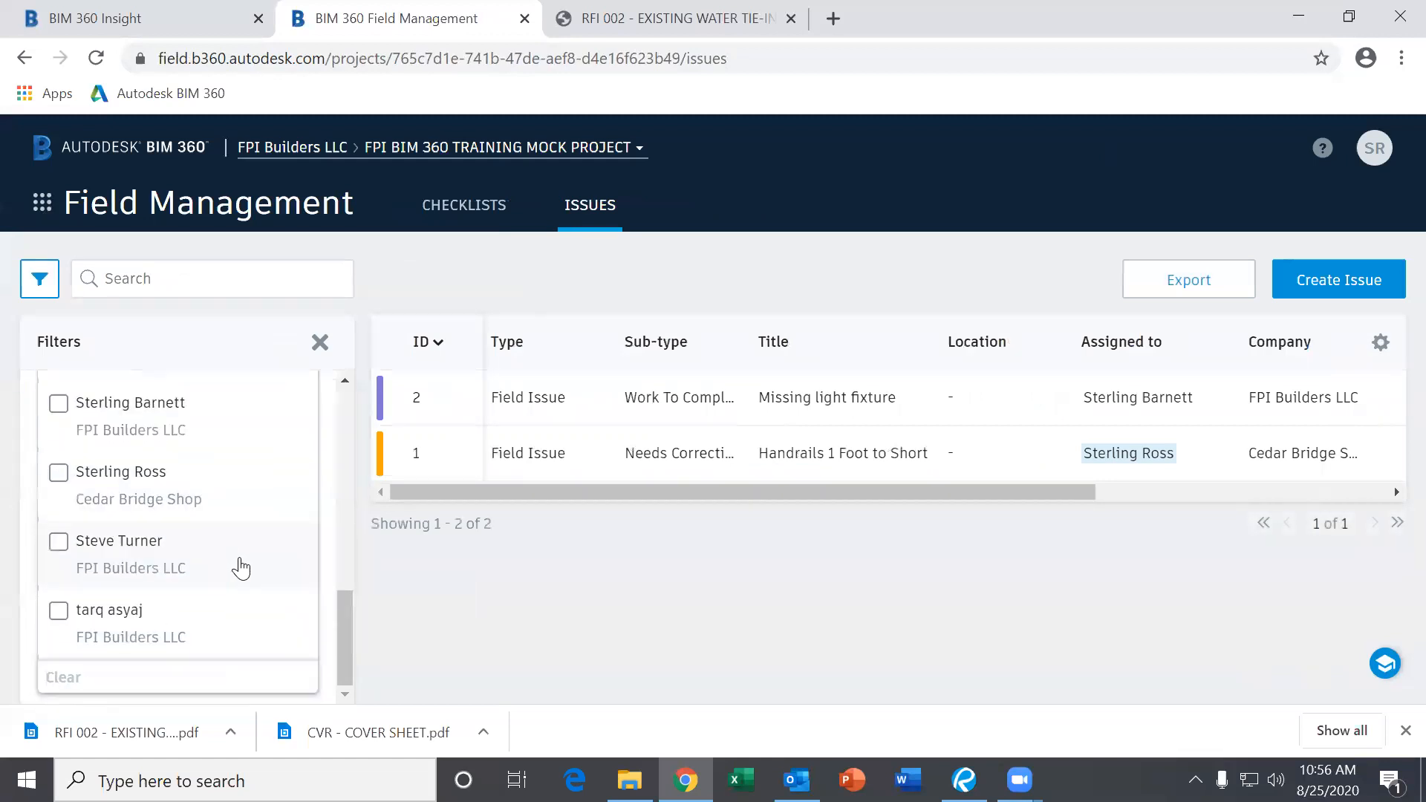
scroll(200, 541, "up", 10)
scroll(107, 626, "down", 5)
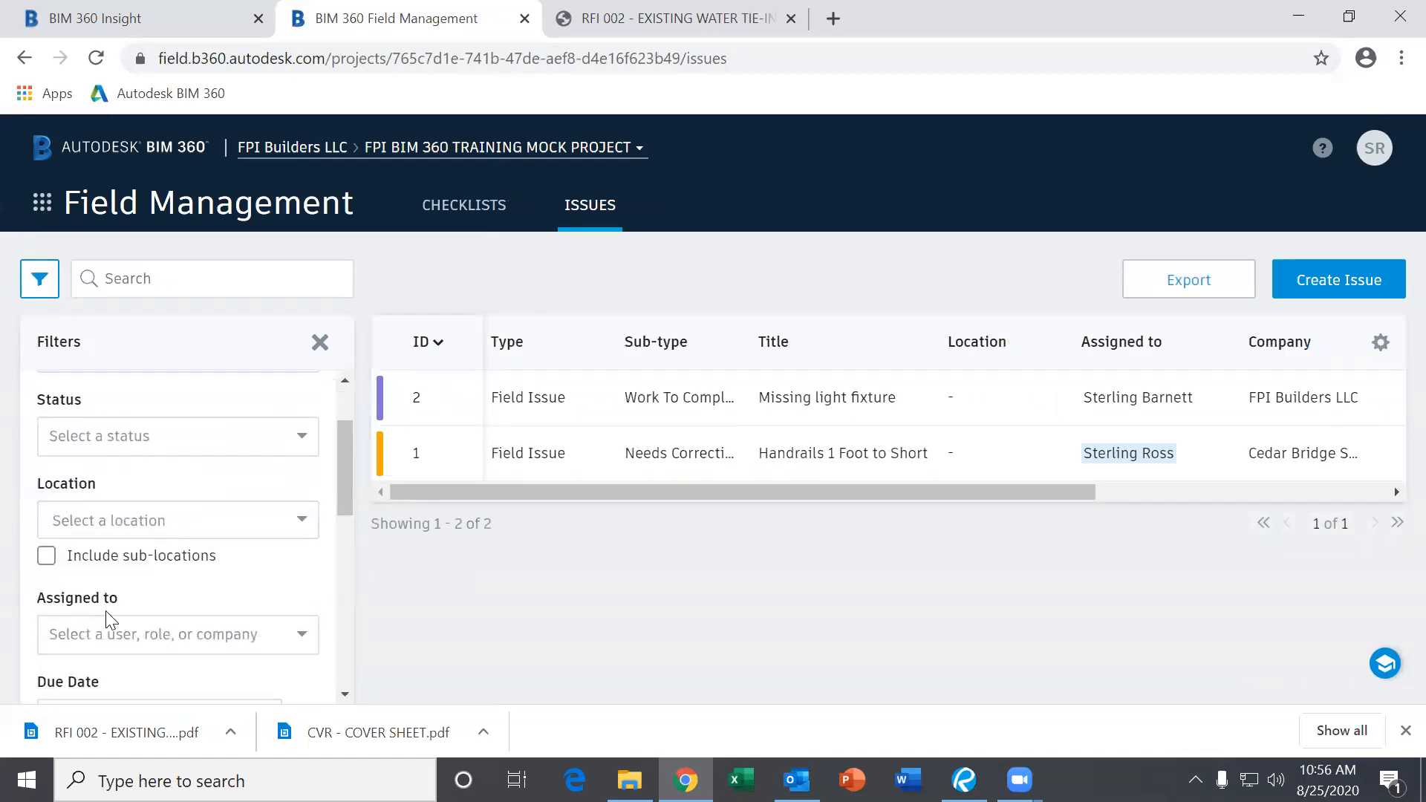
scroll(93, 431, "down", 4)
Close and reopen the issue filters panel, scrolling down to the Assigned to filter.
left_click(40, 286)
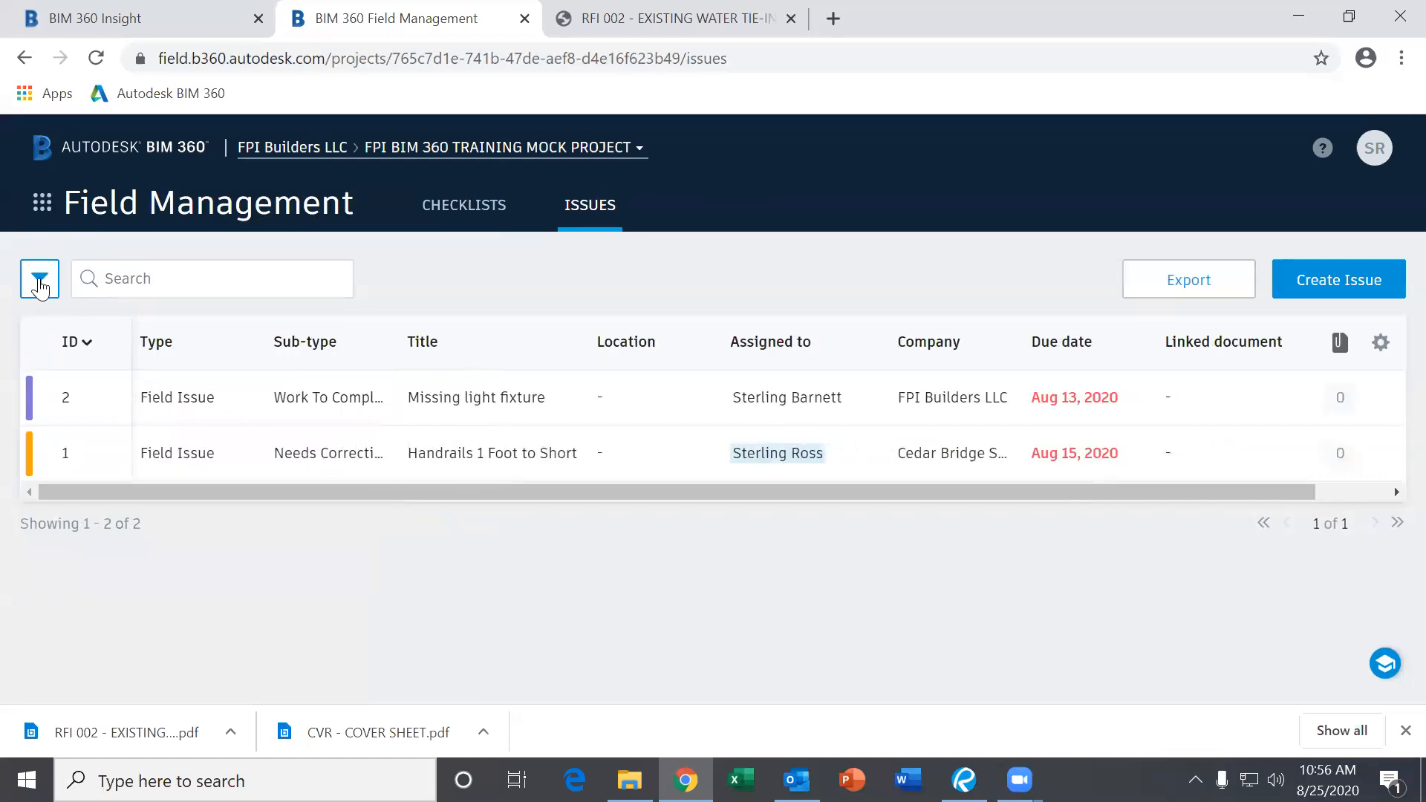
left_click(40, 285)
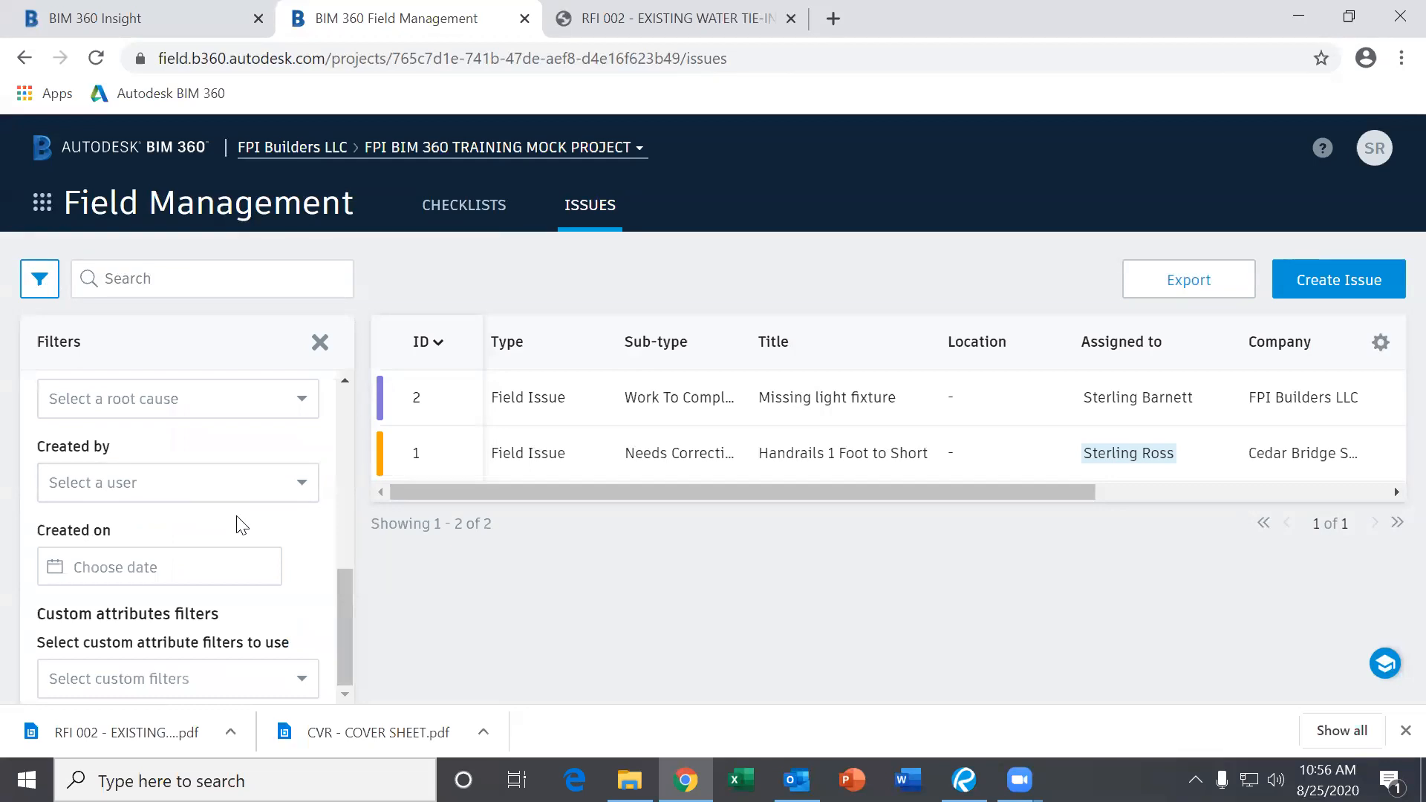
scroll(241, 524, "up", 3)
scroll(244, 525, "up", 3)
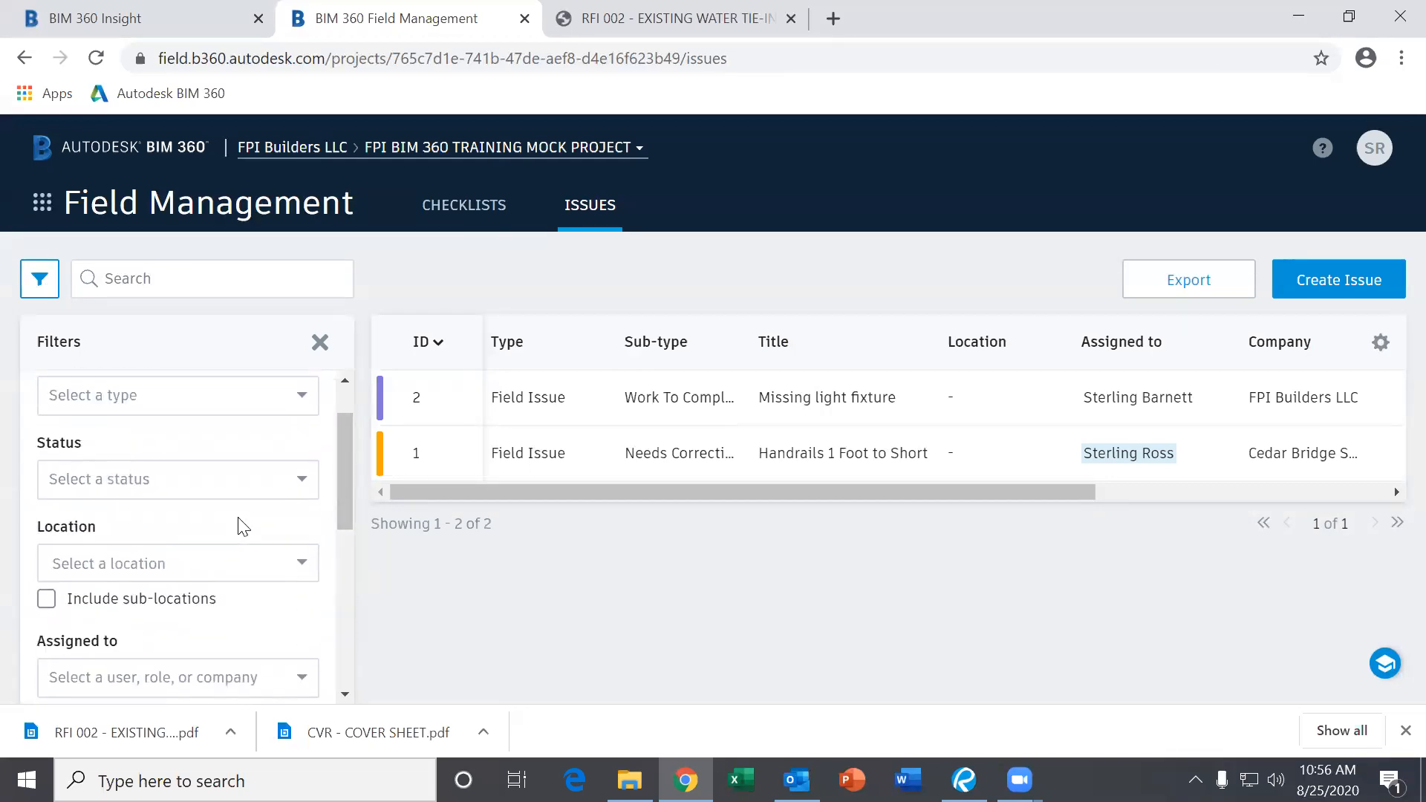
scroll(237, 616, "down", 2)
Filter the field issues to those assigned to Cedar Bridge Shop.
left_click(216, 568)
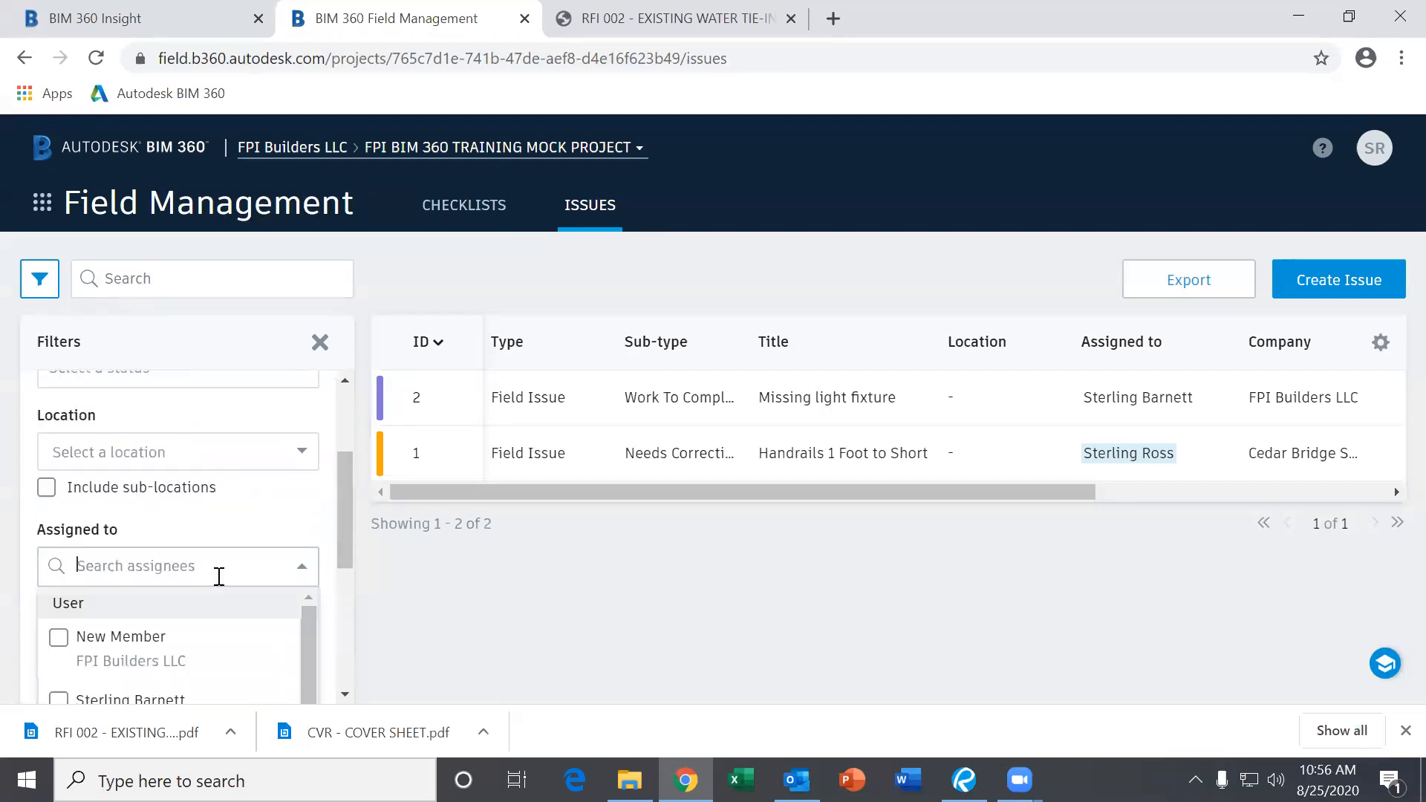
scroll(210, 653, "down", 3)
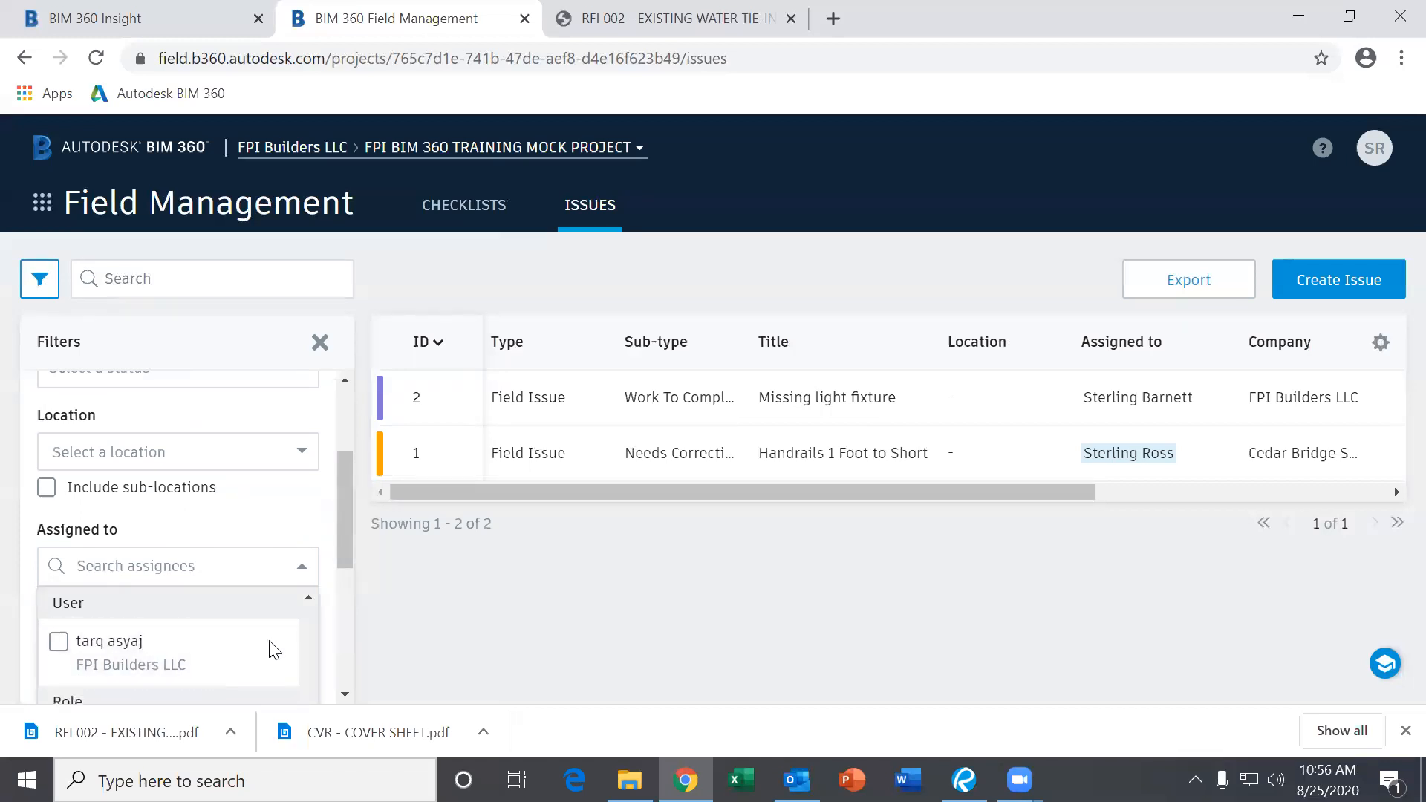
scroll(77, 622, "down", 5)
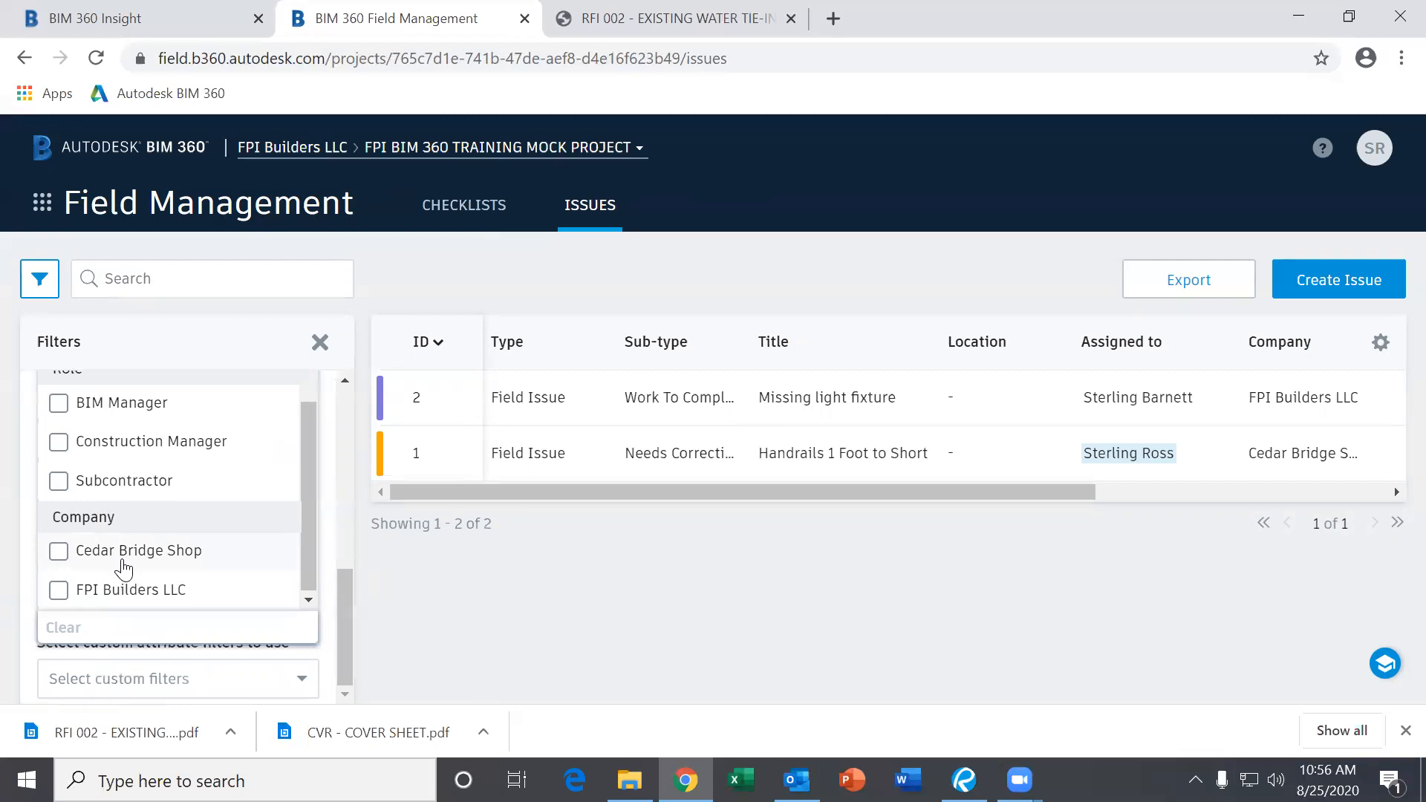
left_click(124, 563)
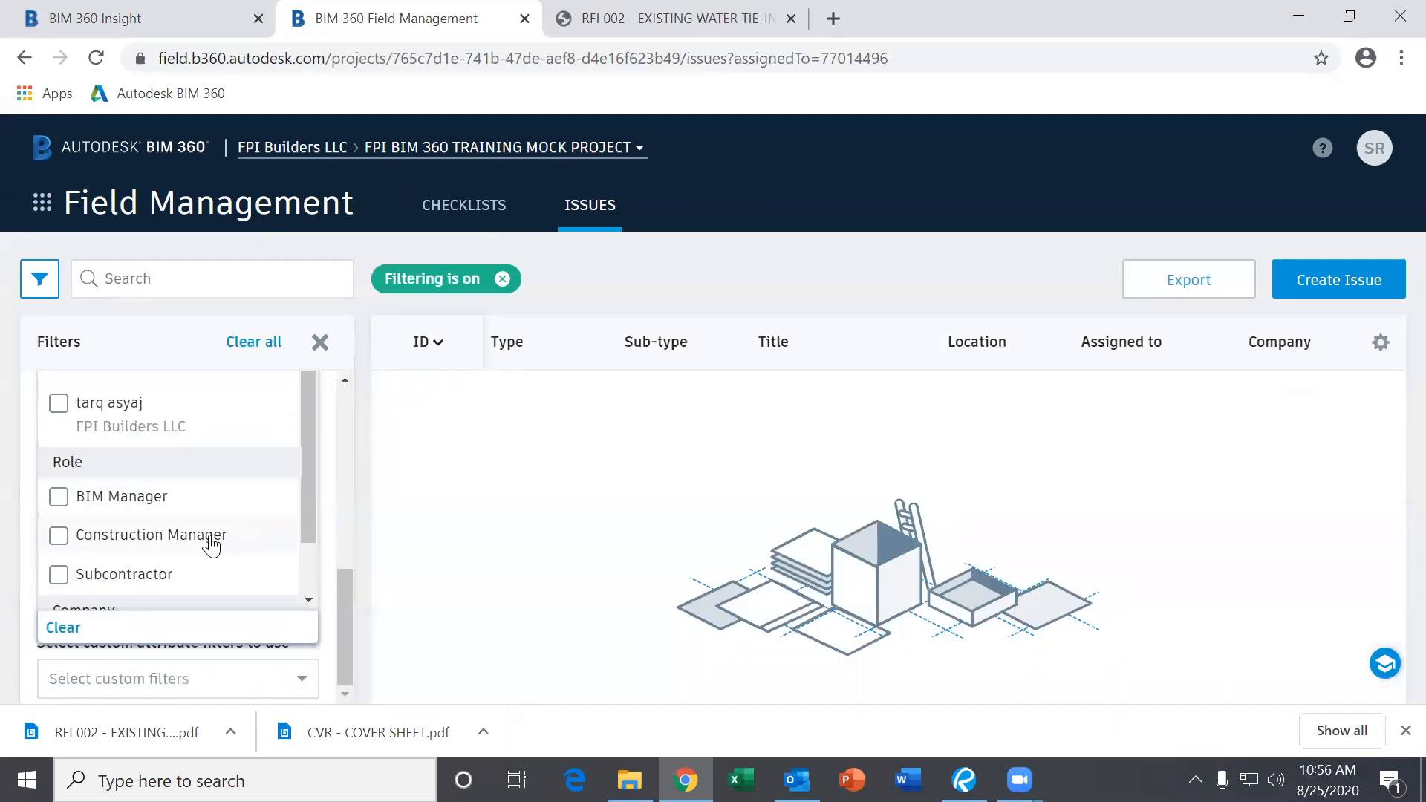
Switch the assignee filter to FPI Builders LLC, then clear all issue filters.
scroll(196, 594, "down", 2)
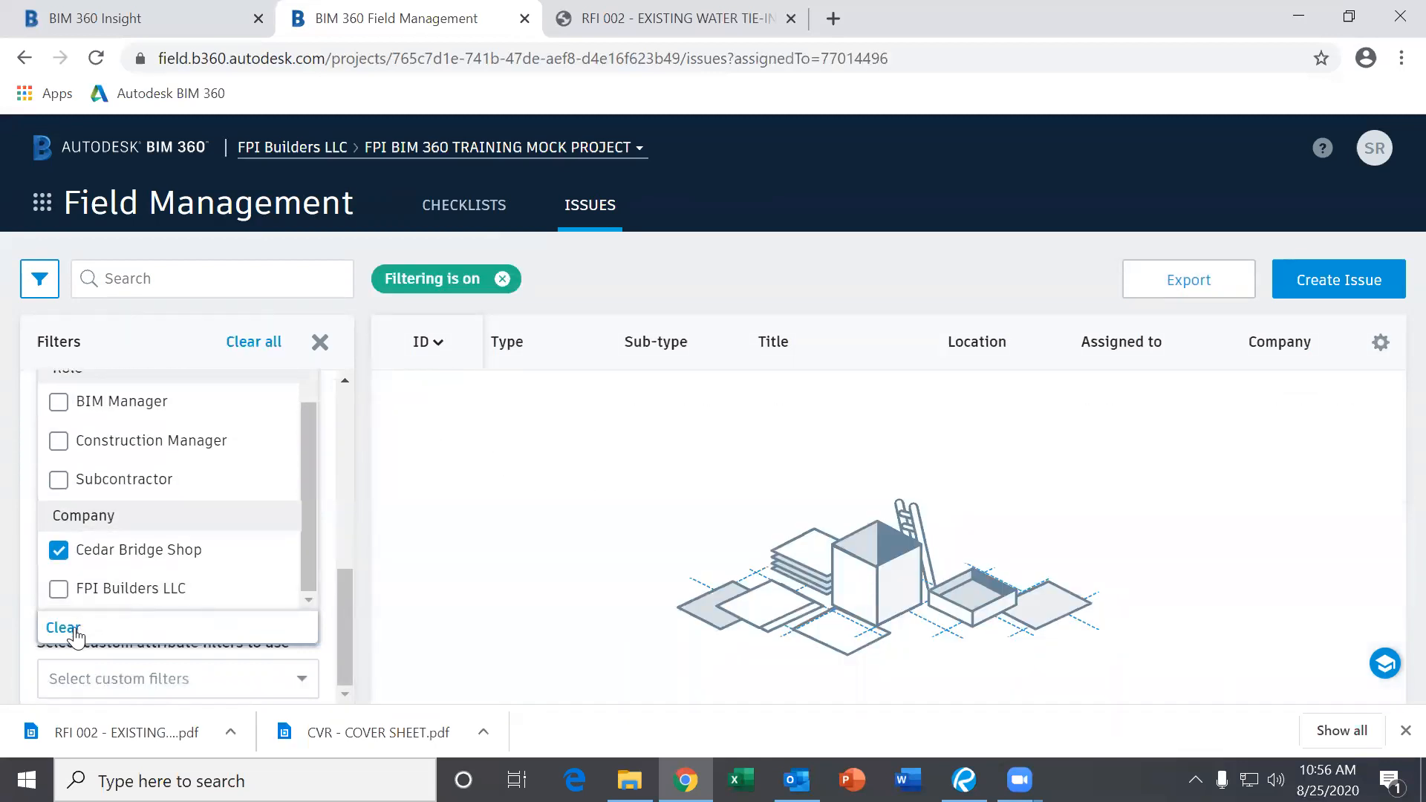
left_click(63, 628)
scroll(66, 594, "down", 2)
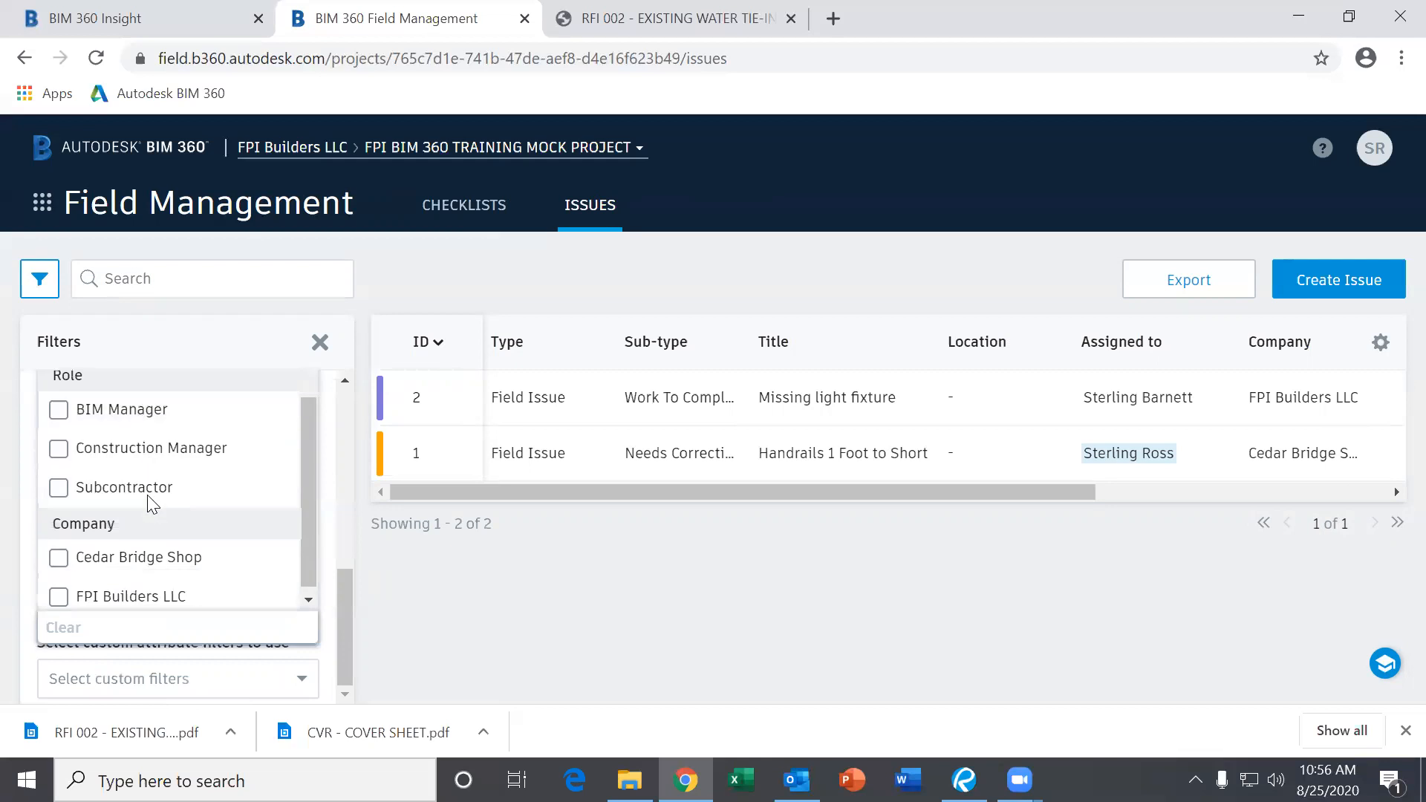
left_click(69, 598)
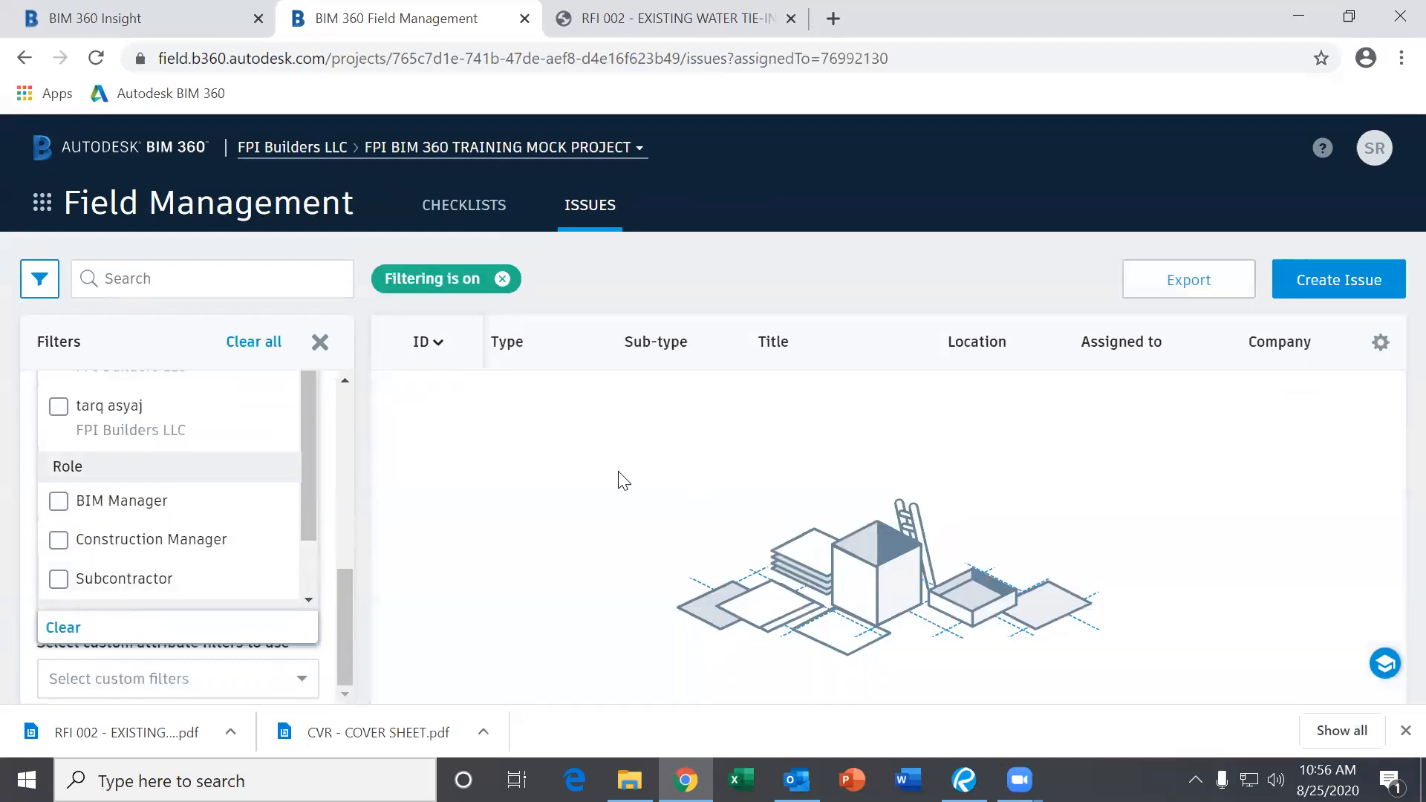
left_click(643, 496)
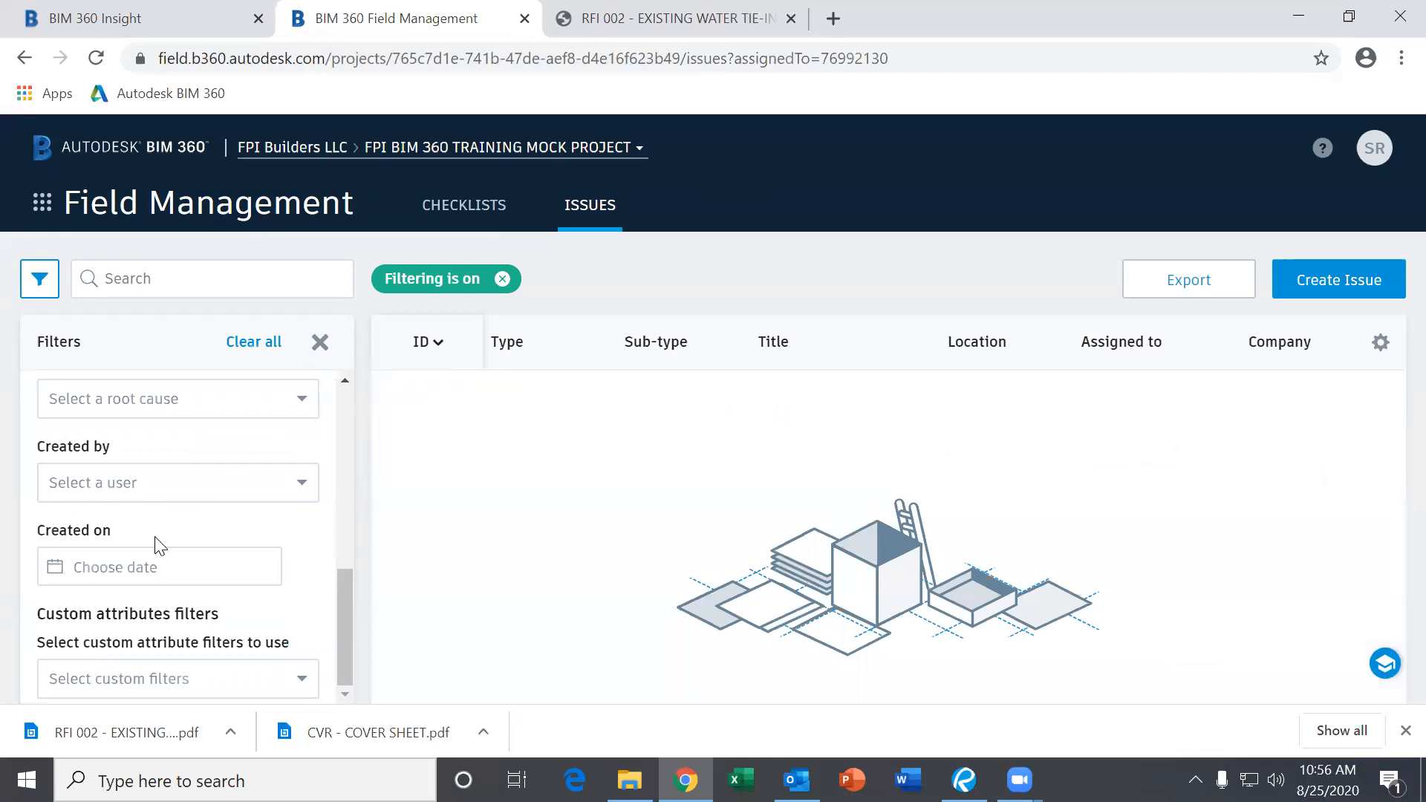
scroll(201, 561, "up", 6)
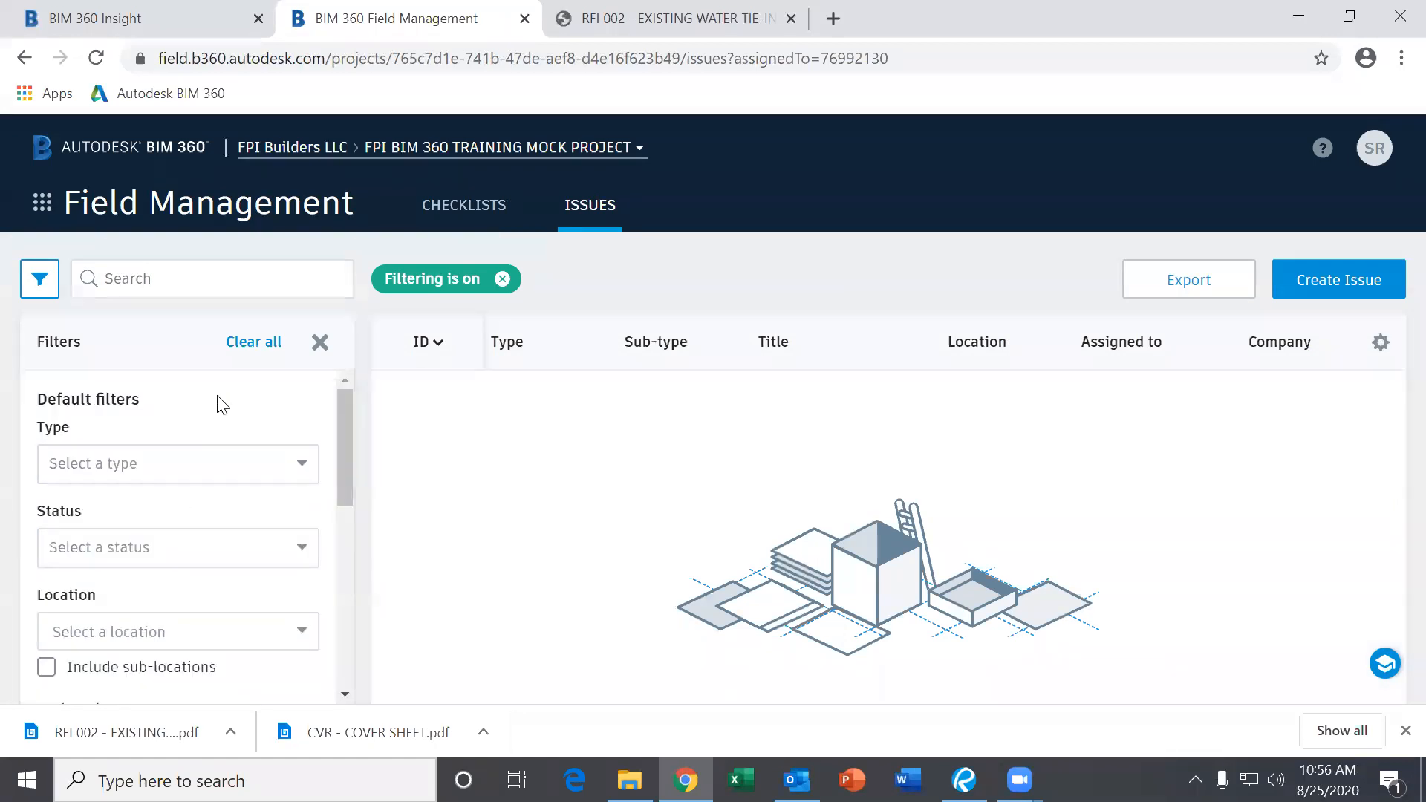
left_click(245, 344)
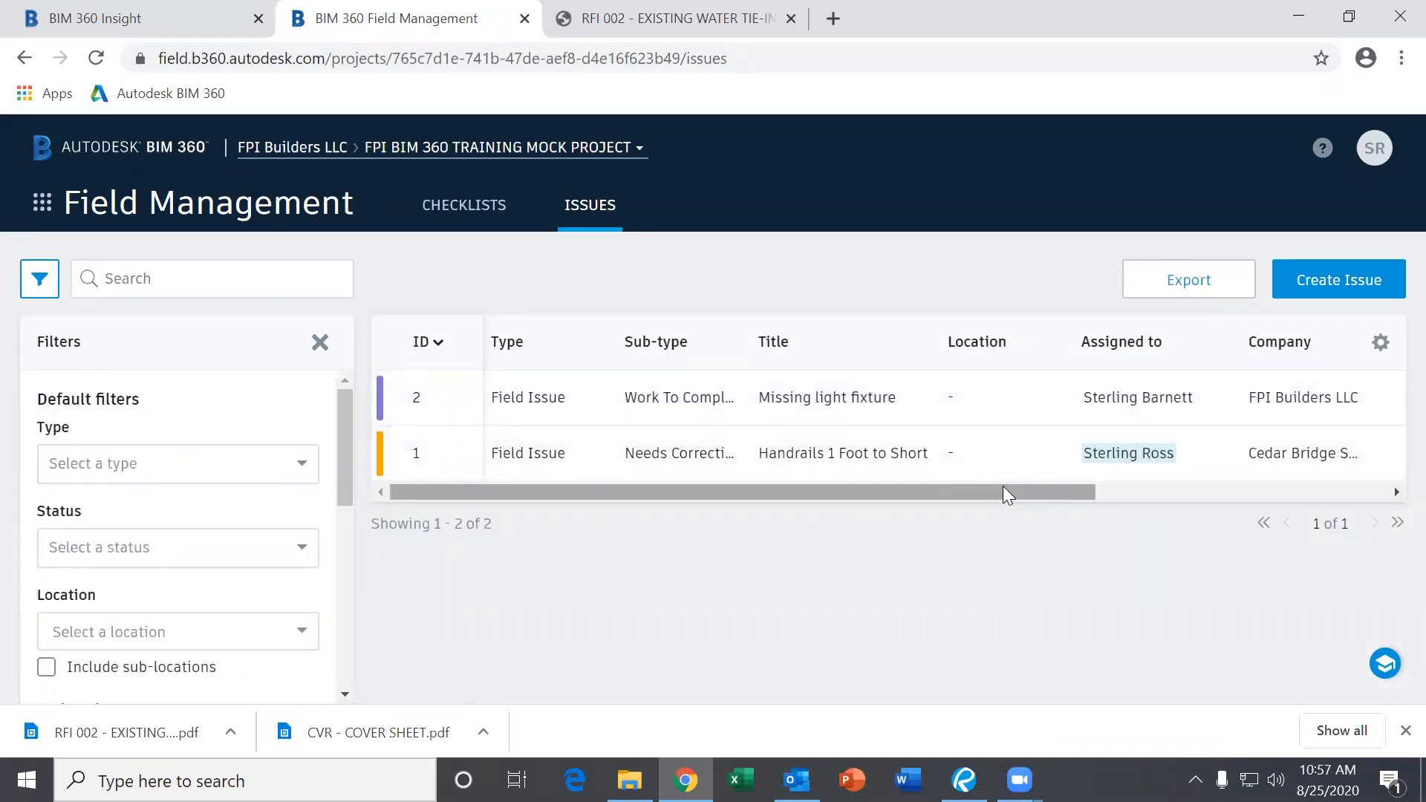
Close the filters to show both issues' due dates, then open and dismiss the module switcher.
left_click_drag(970, 492, 880, 495)
scroll(208, 471, "down", 5)
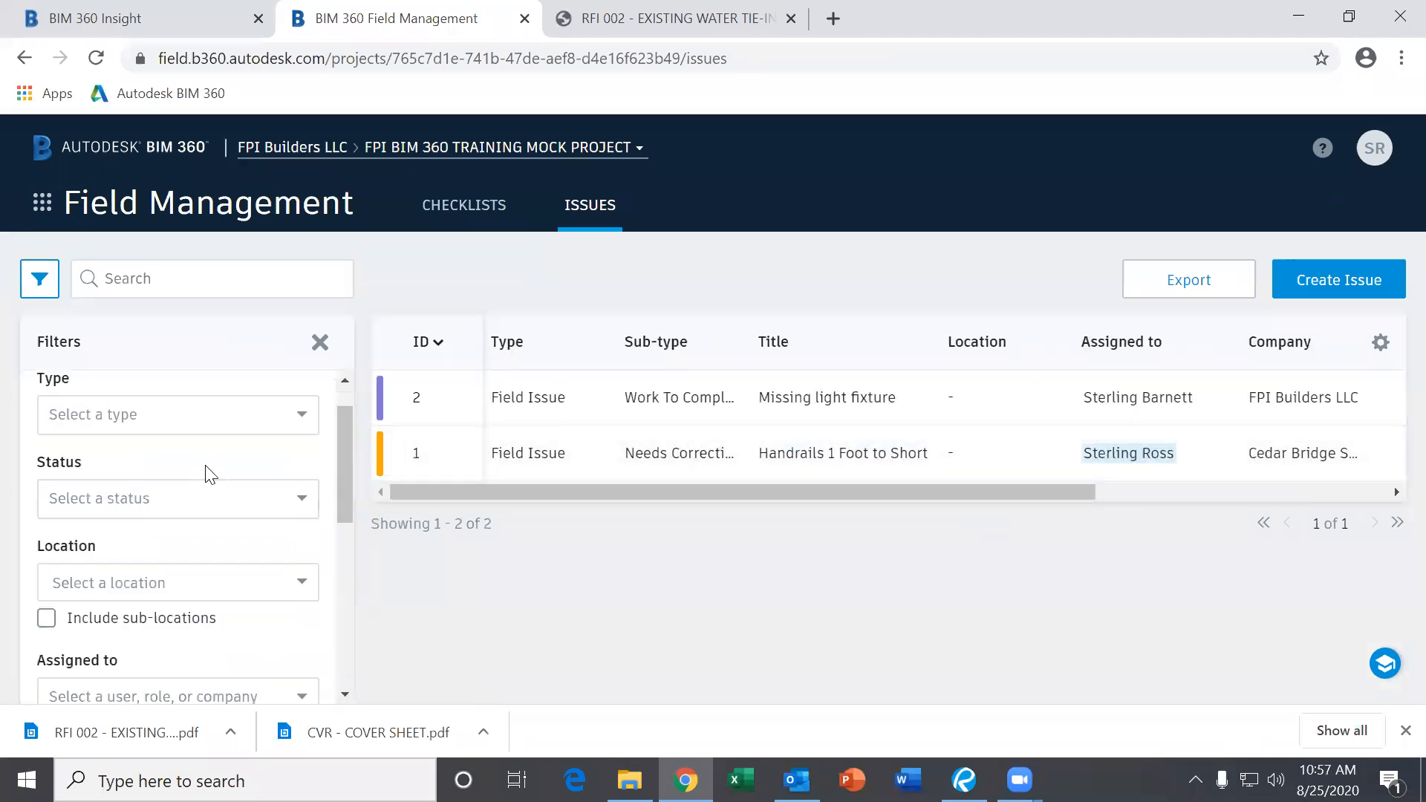
scroll(204, 653, "up", 5)
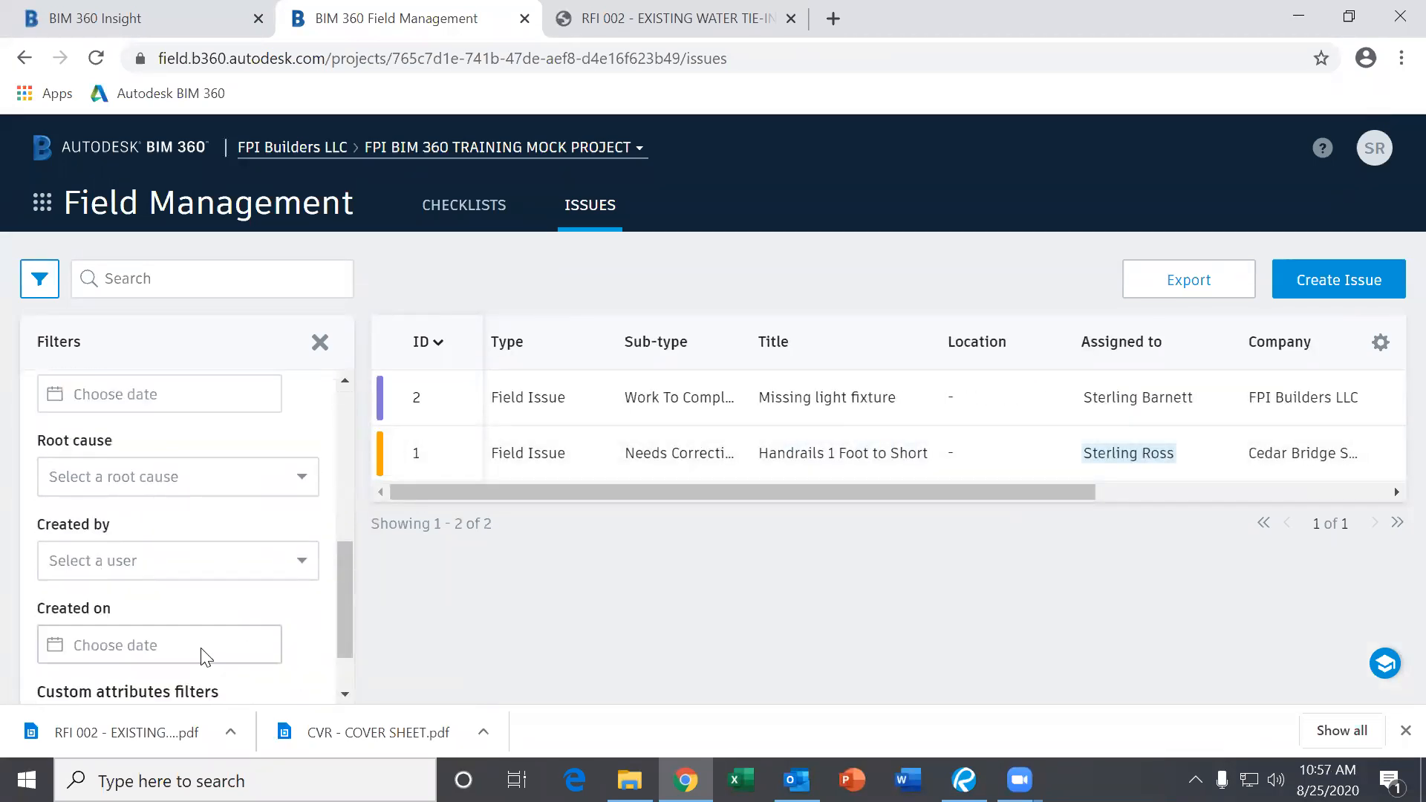
left_click(320, 342)
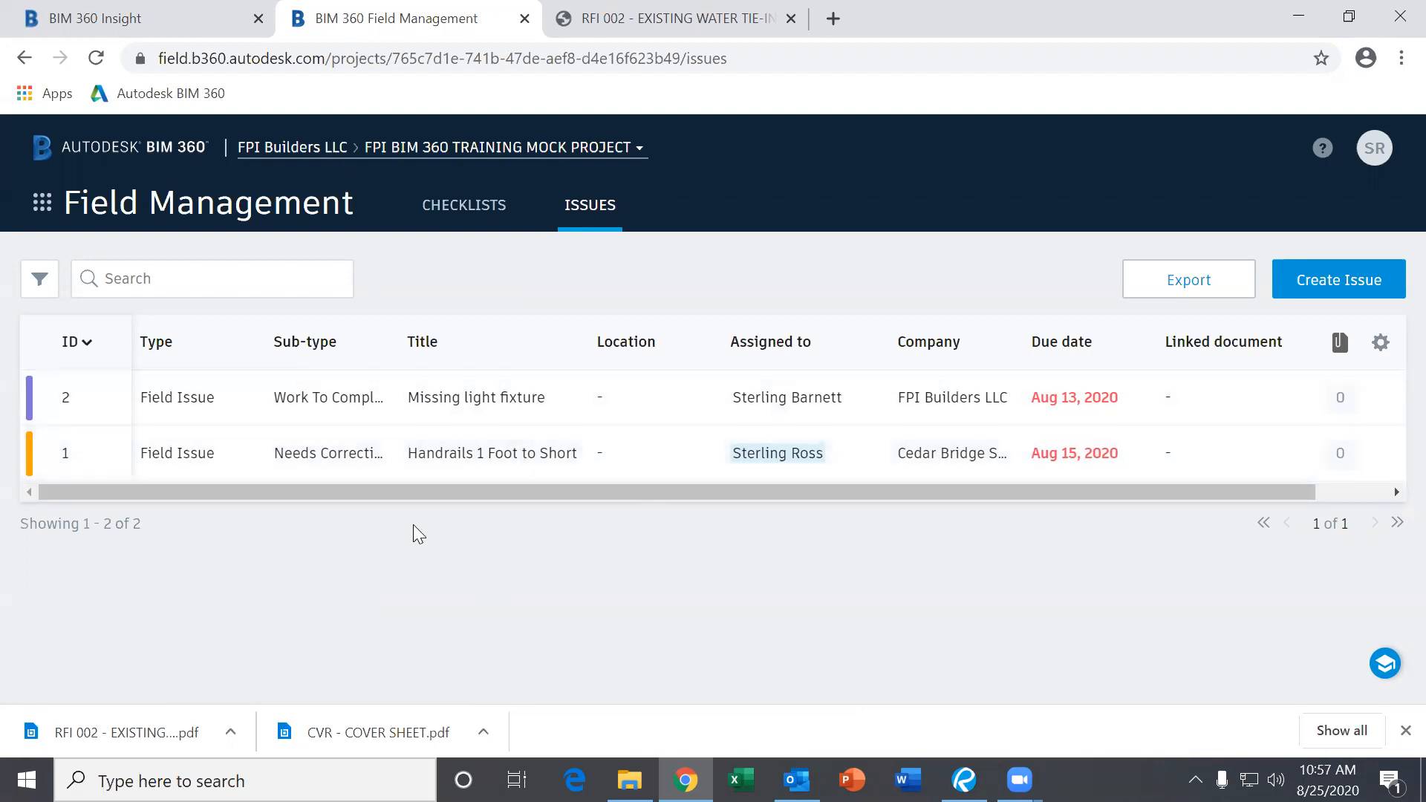
left_click(43, 205)
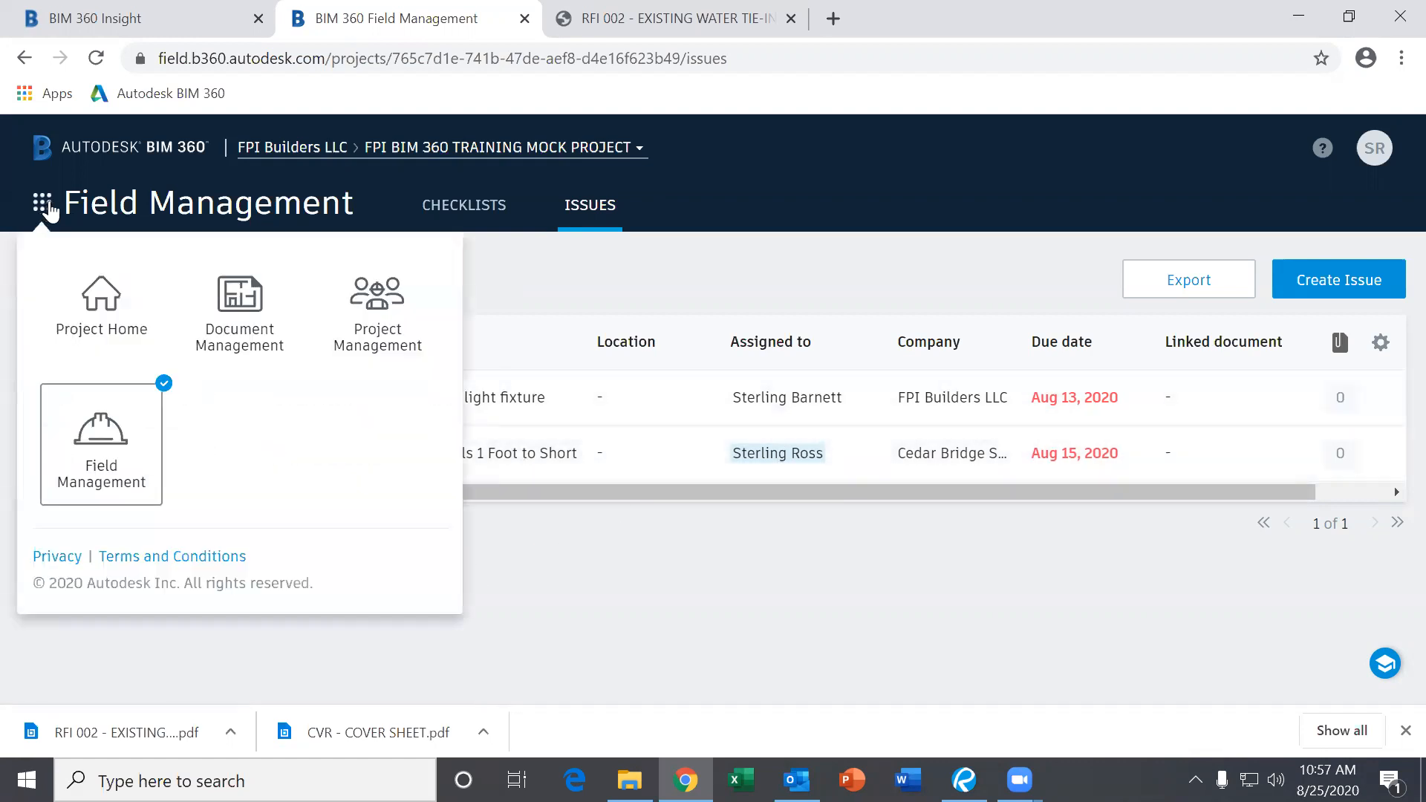
left_click(707, 597)
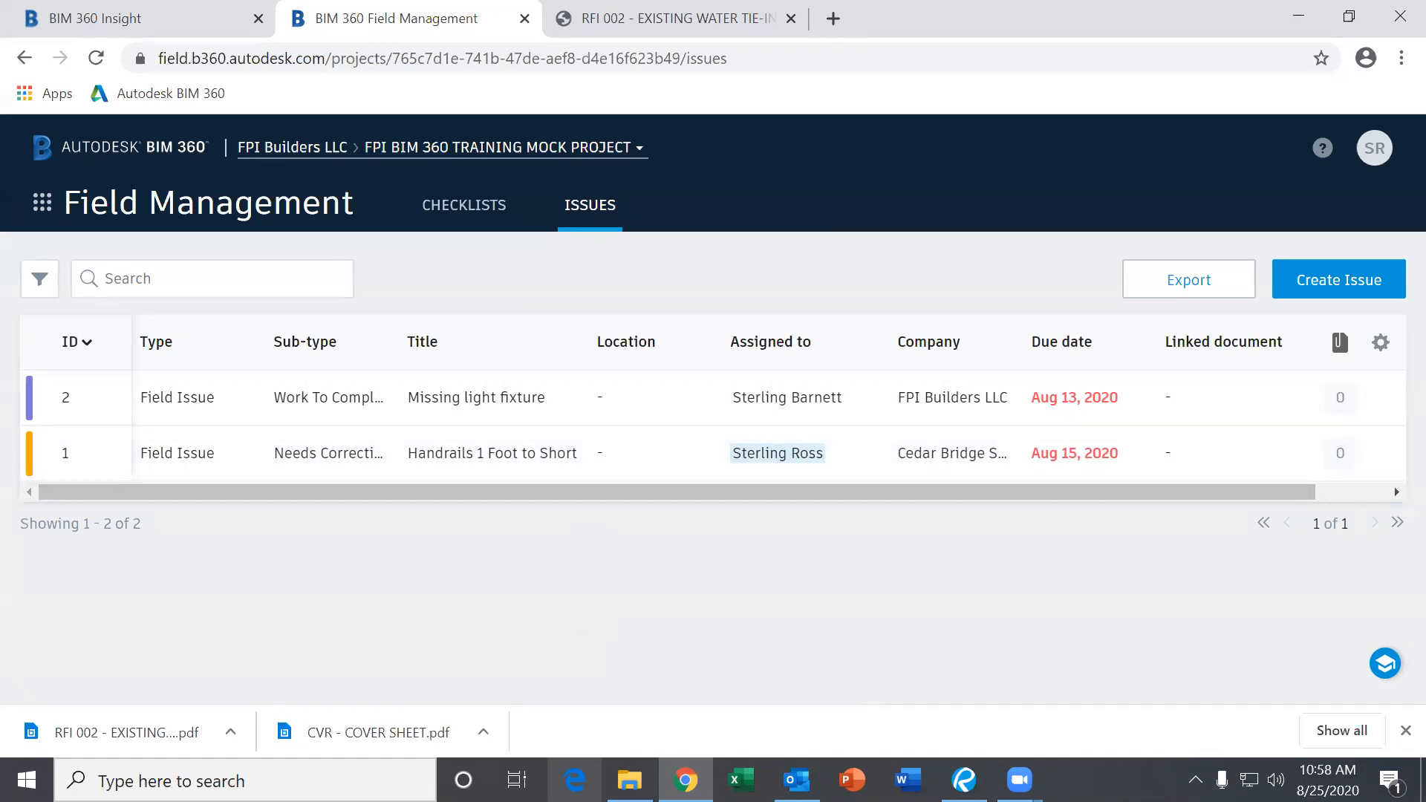
Bring the training agenda PDF forward, scroll through it, and open the How to navigate BIM360 video.
mouse_move(797, 779)
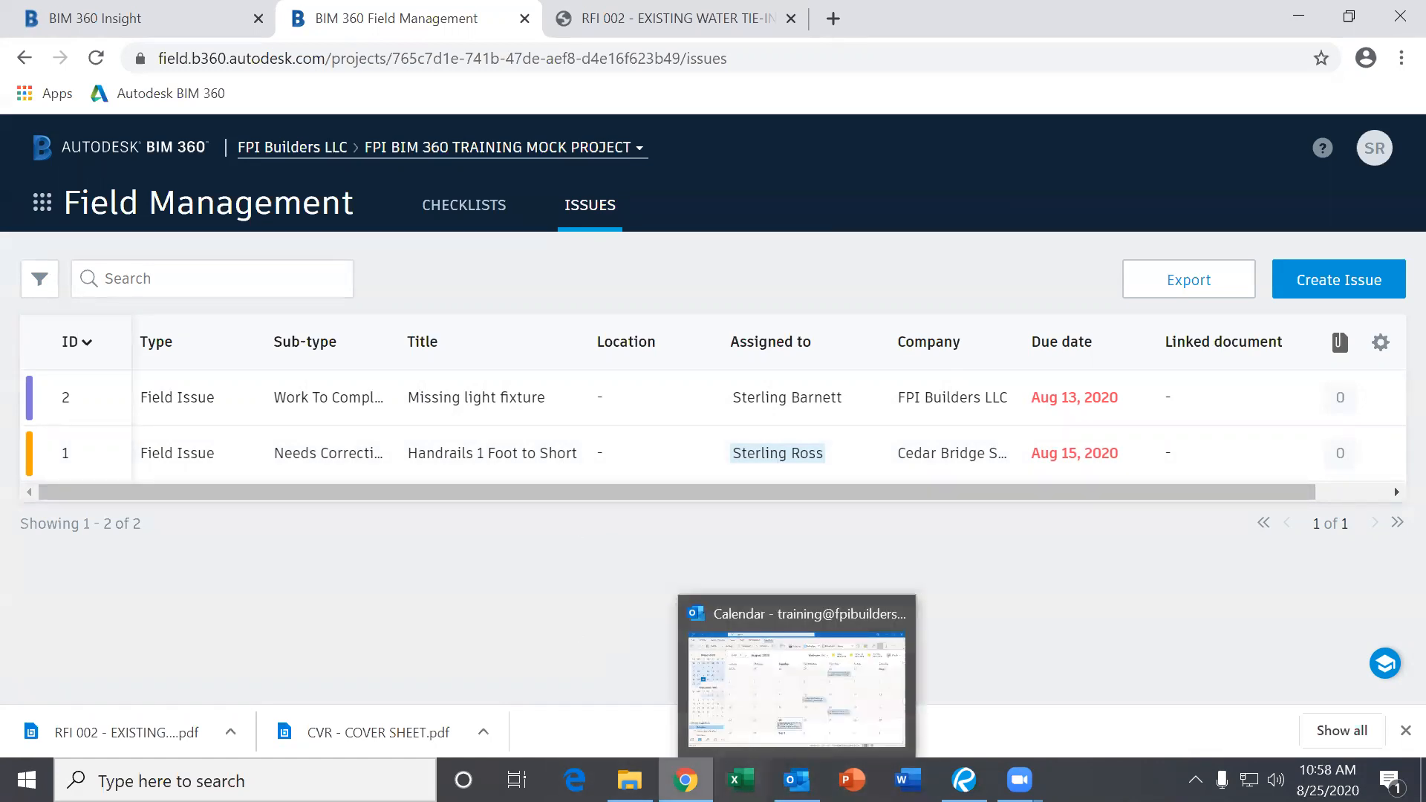
left_click(963, 780)
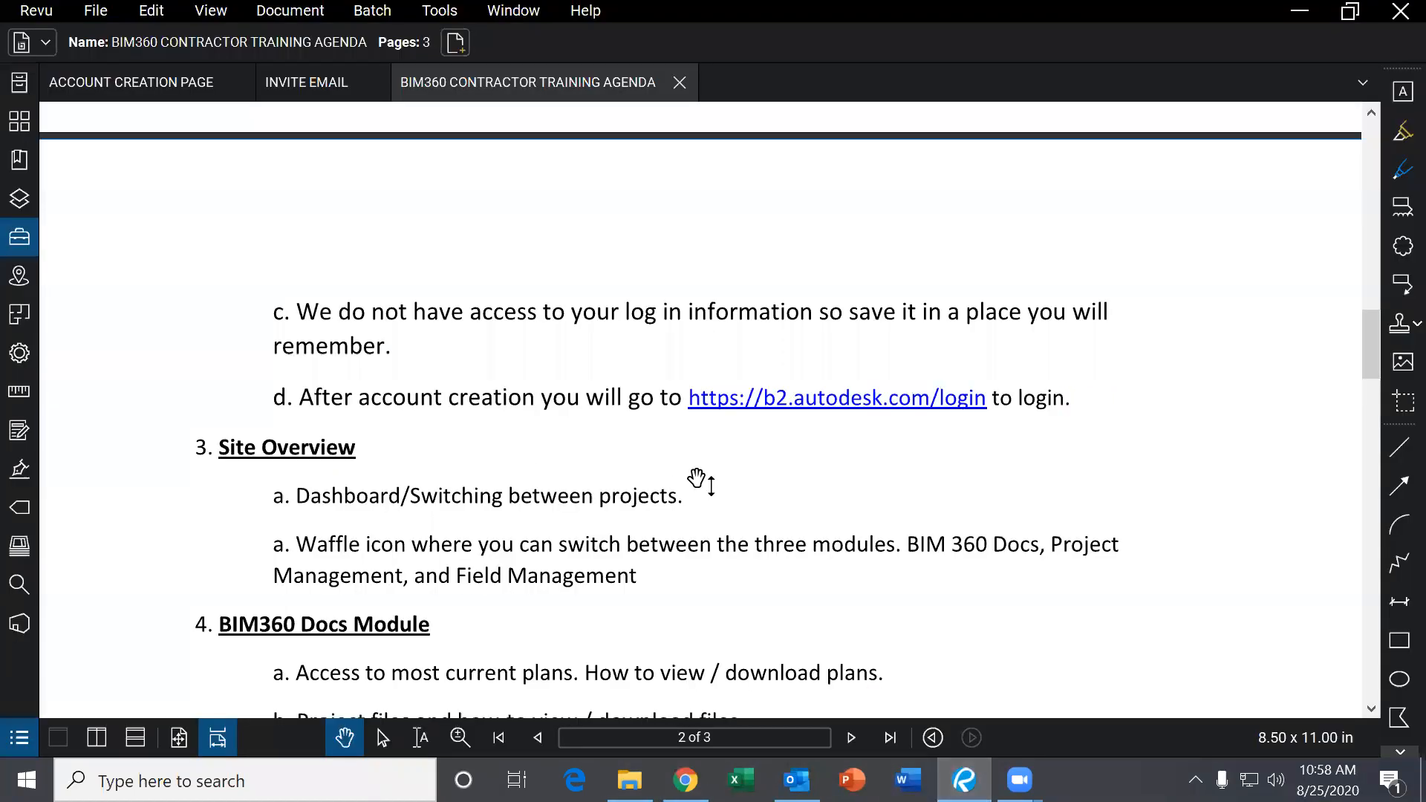
scroll(696, 478, "down", 4)
scroll(696, 479, "down", 10)
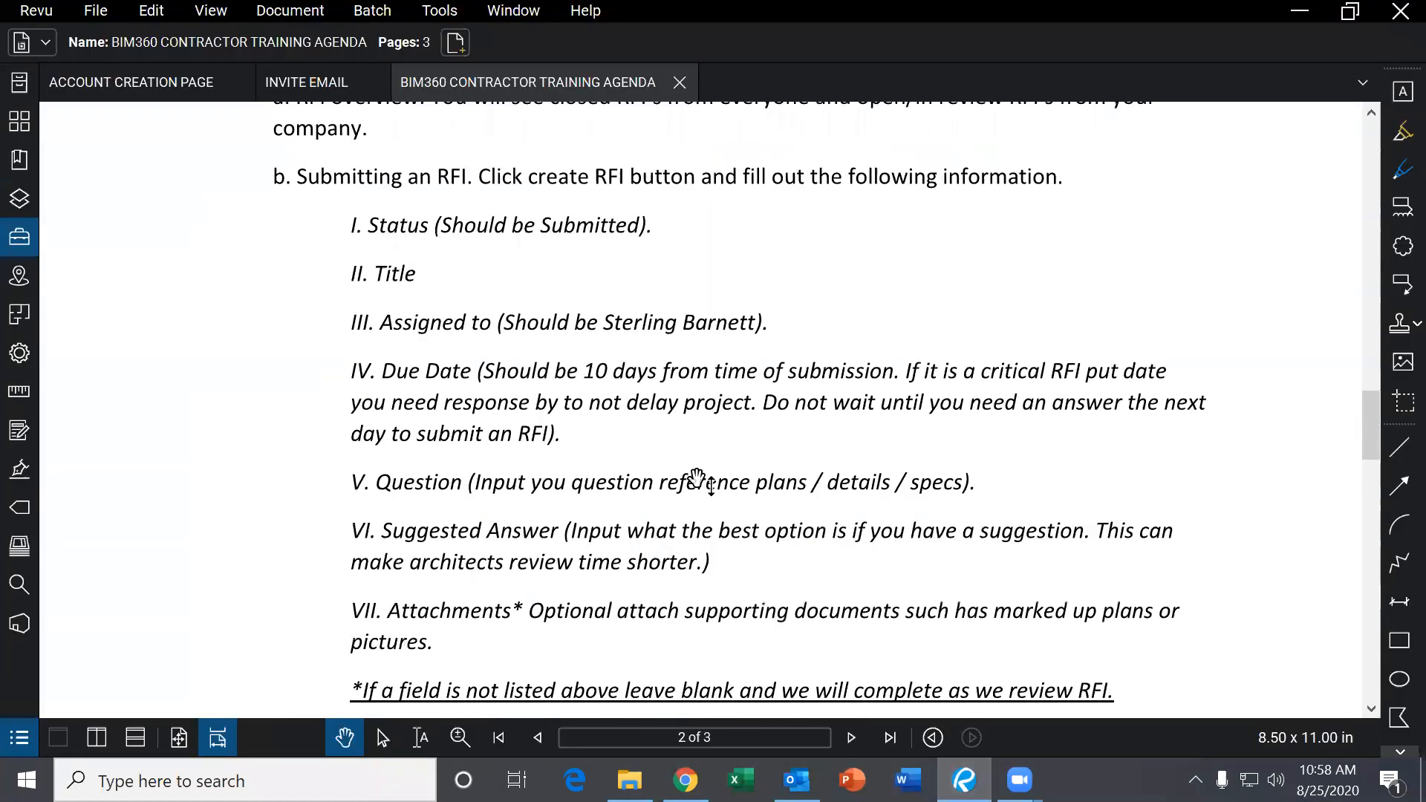
scroll(696, 479, "up", 5)
scroll(696, 479, "up", 5)
scroll(696, 479, "down", 9)
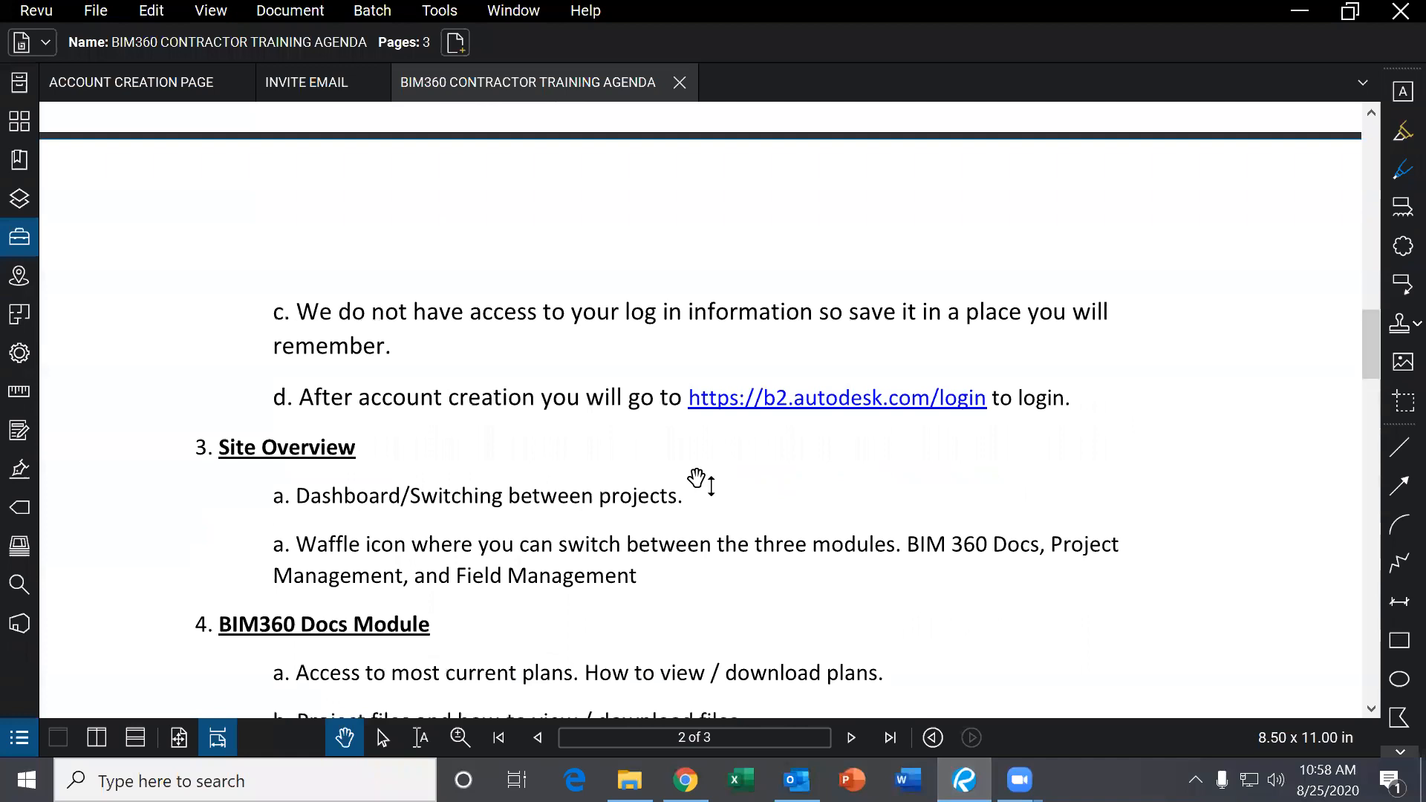
scroll(696, 479, "down", 20)
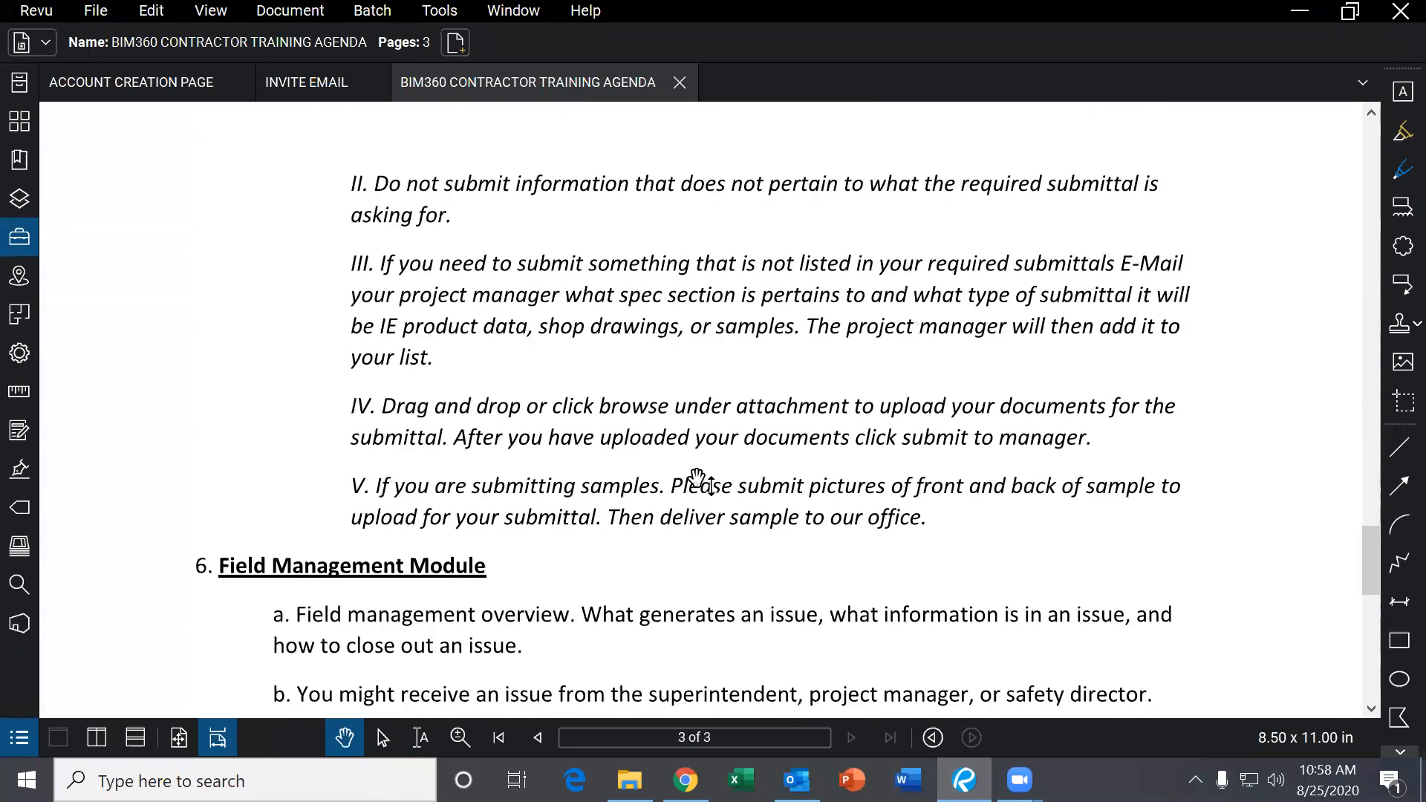
scroll(702, 482, "down", 1)
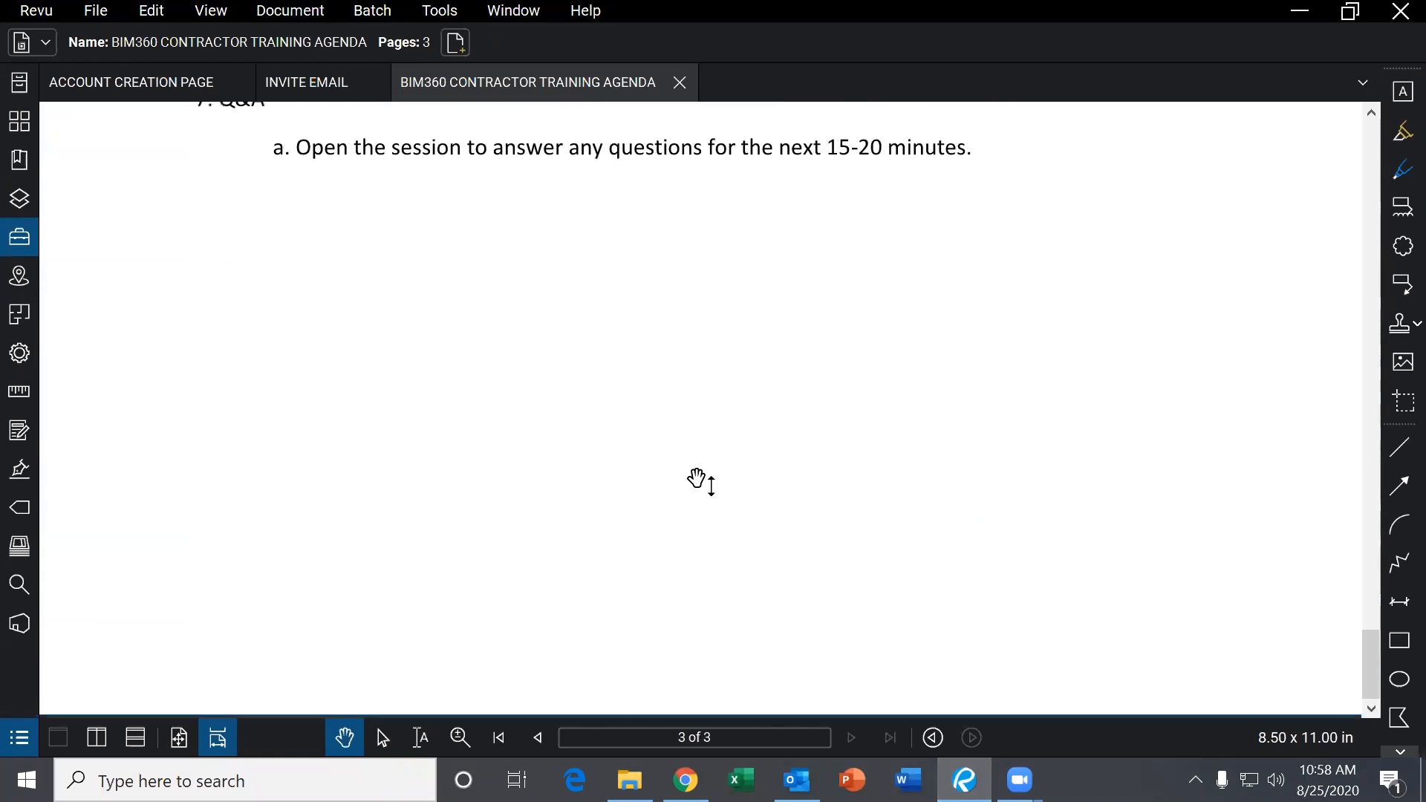
scroll(702, 482, "up", 20)
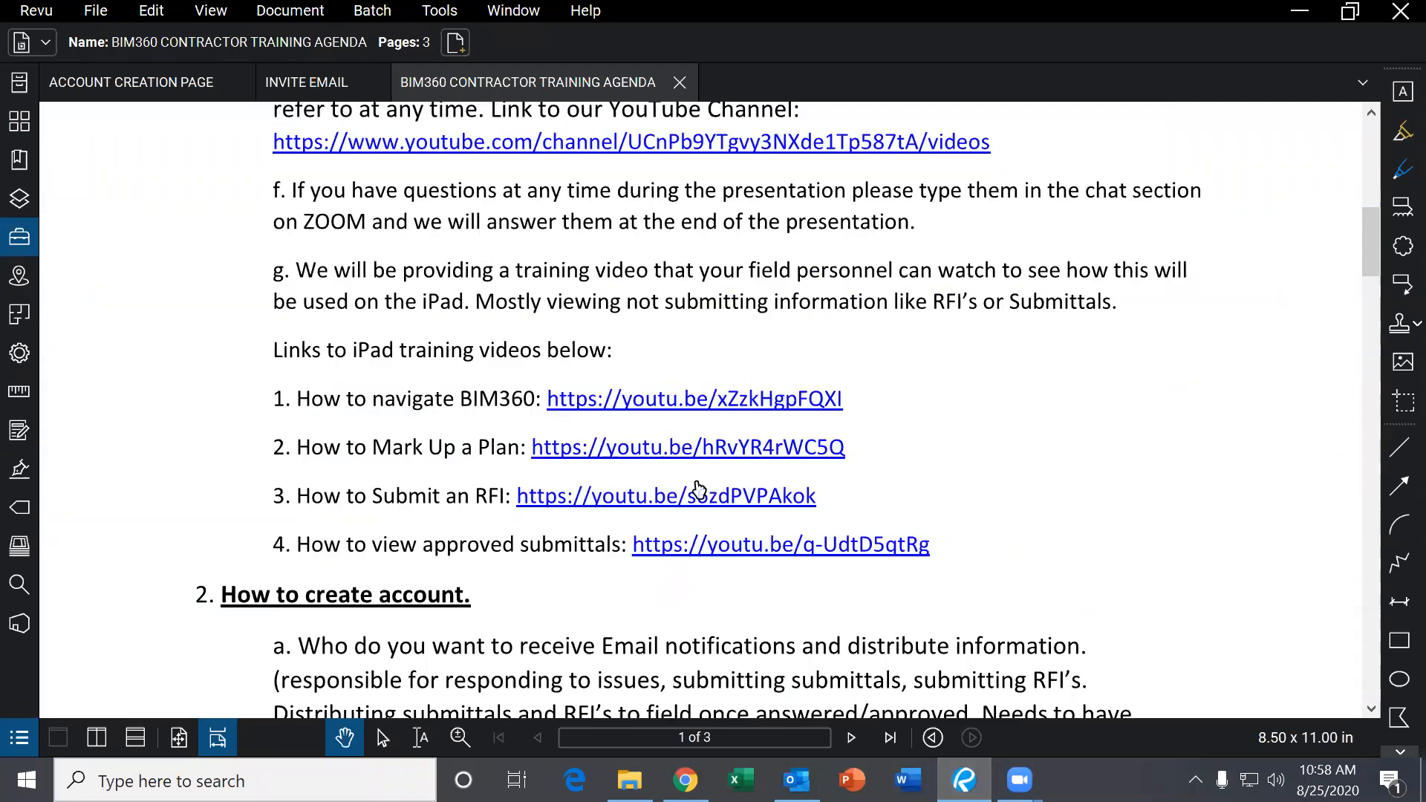
left_click(653, 401)
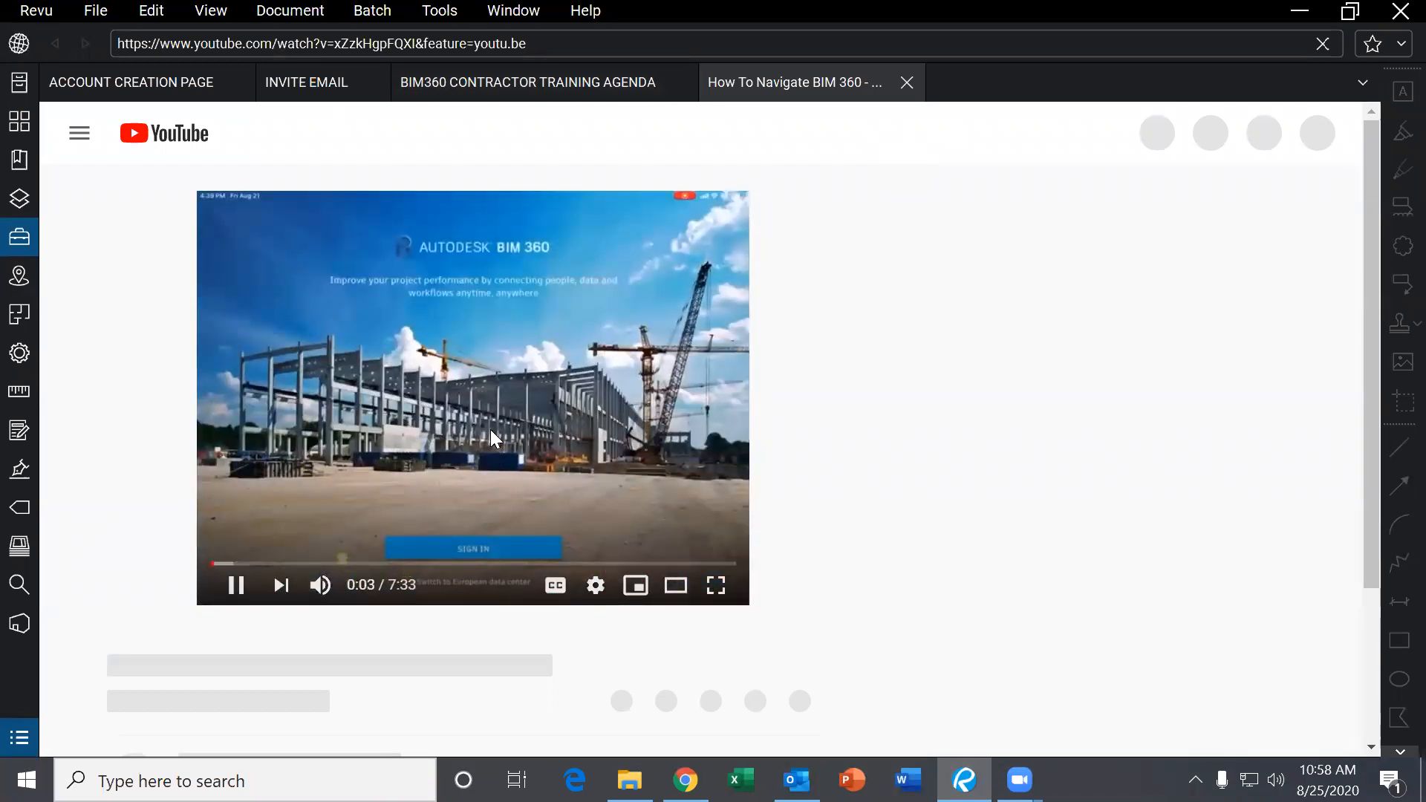
Enlarge the How To Navigate BIM 360 video, toggle mute, and seek ahead to the Documents screen.
double_click(378, 496)
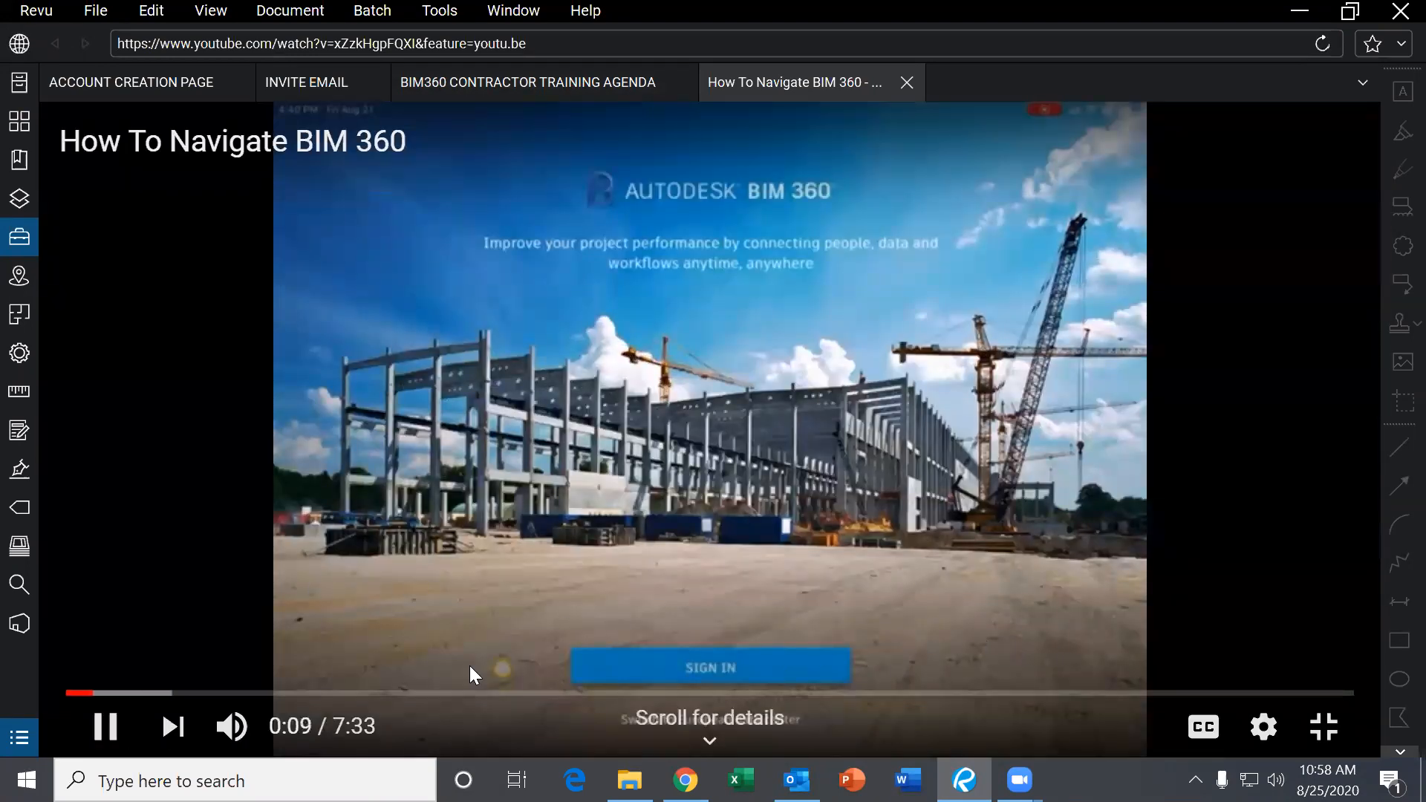
left_click(236, 727)
left_click(236, 728)
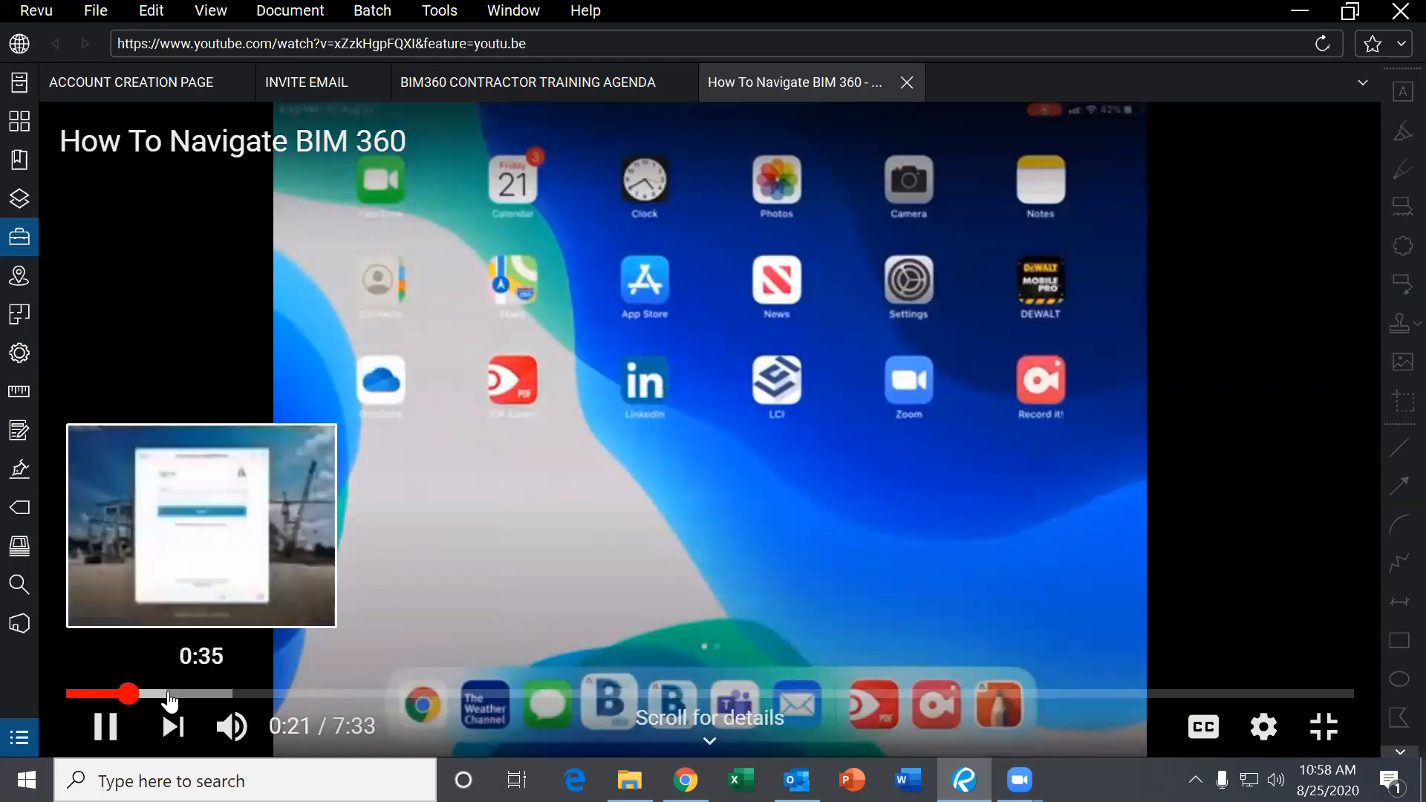
left_click(169, 695)
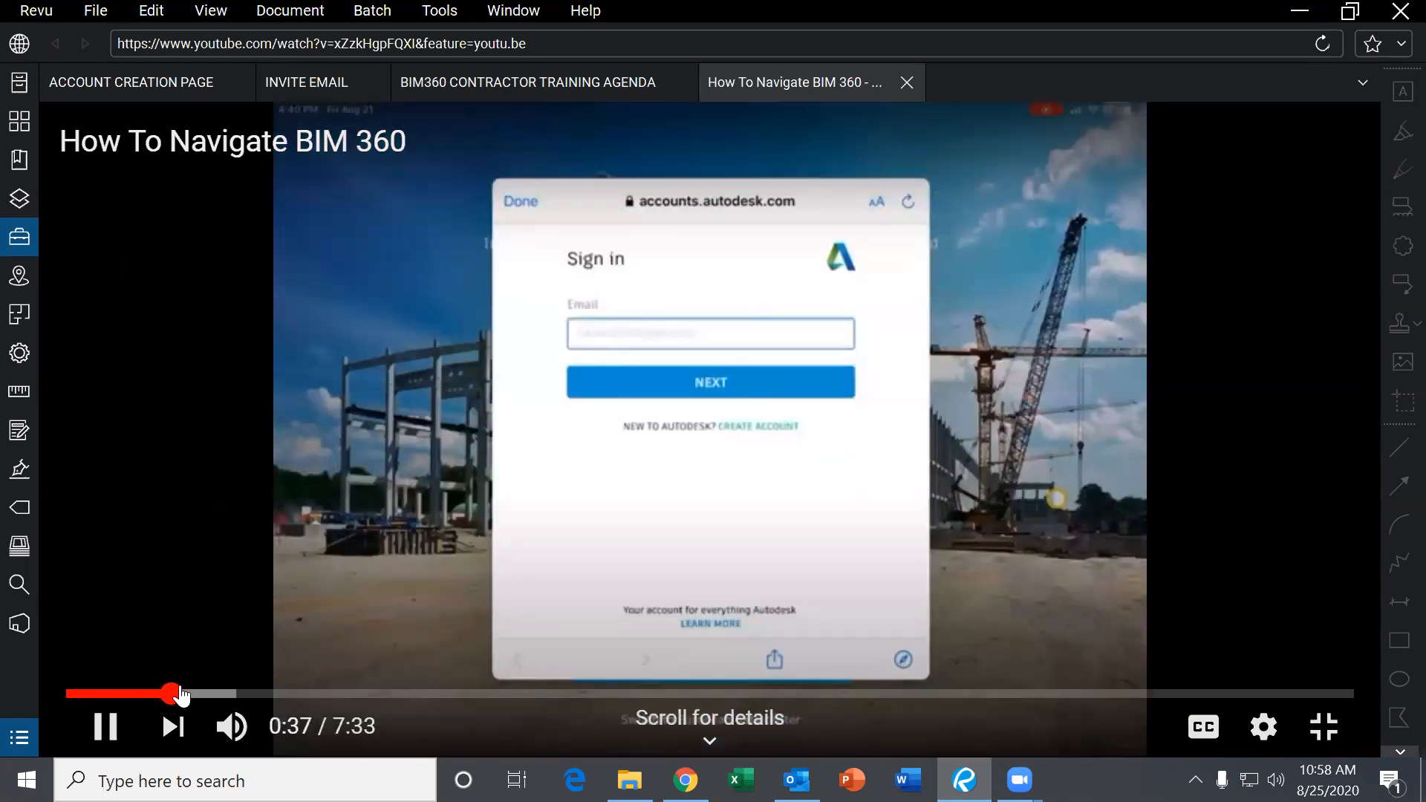
left_click(209, 695)
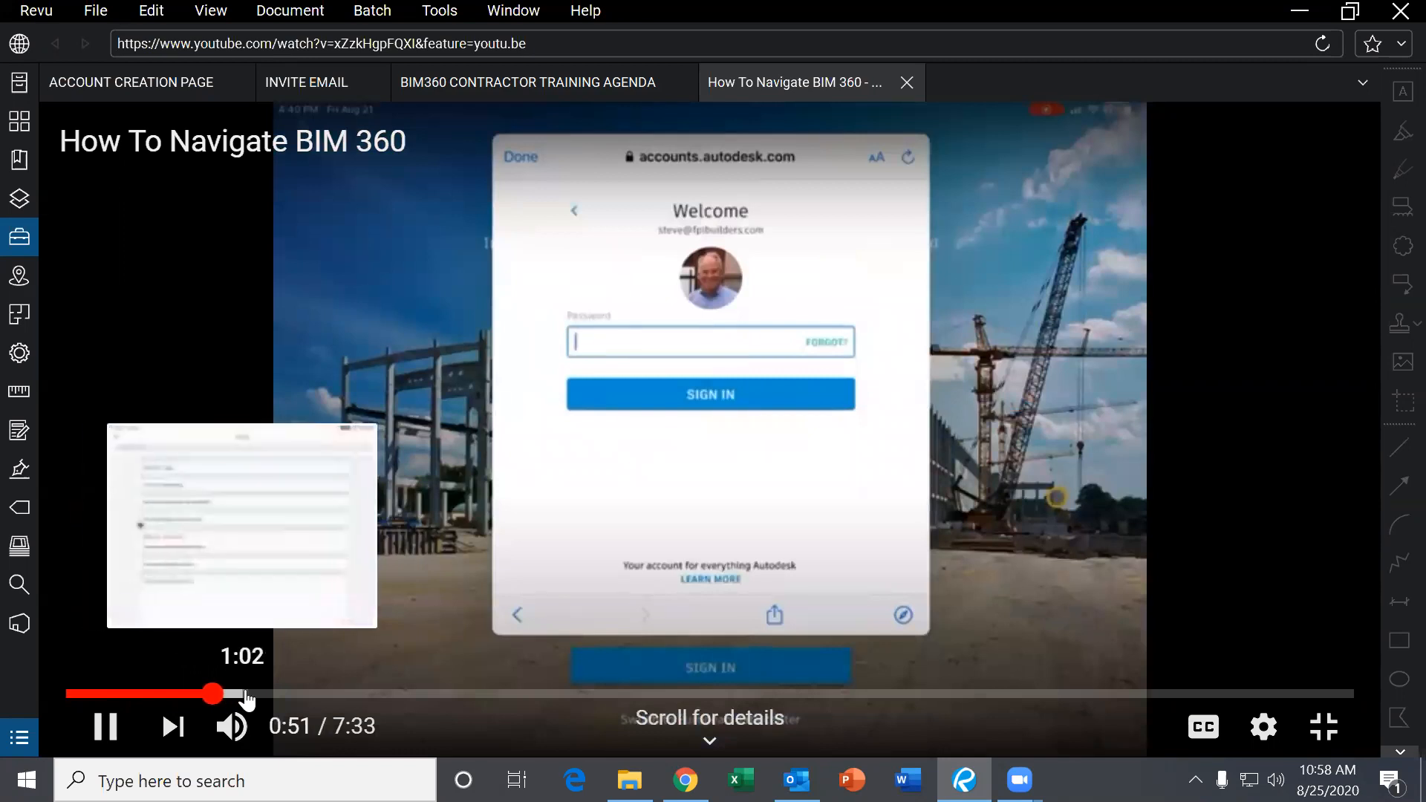
left_click(246, 695)
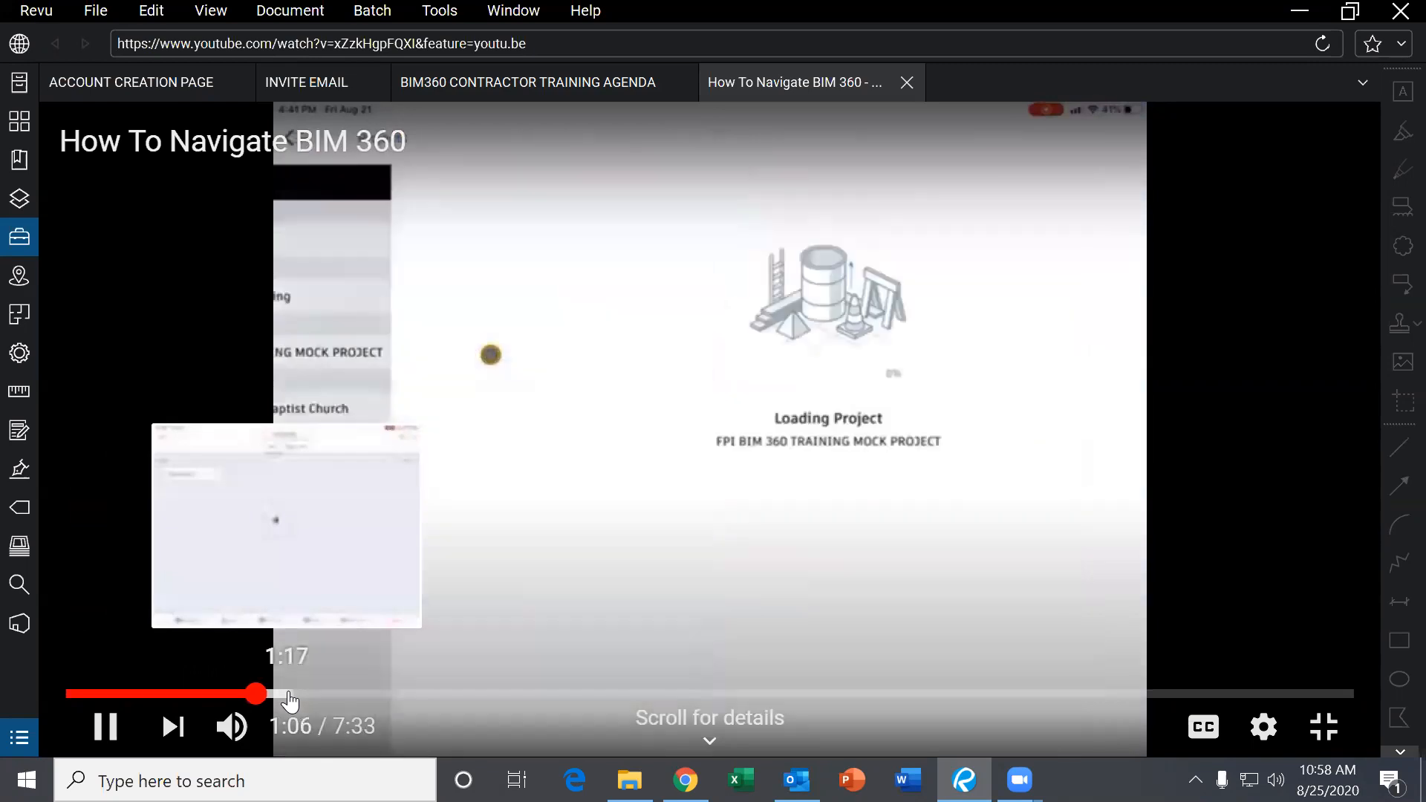
left_click(290, 695)
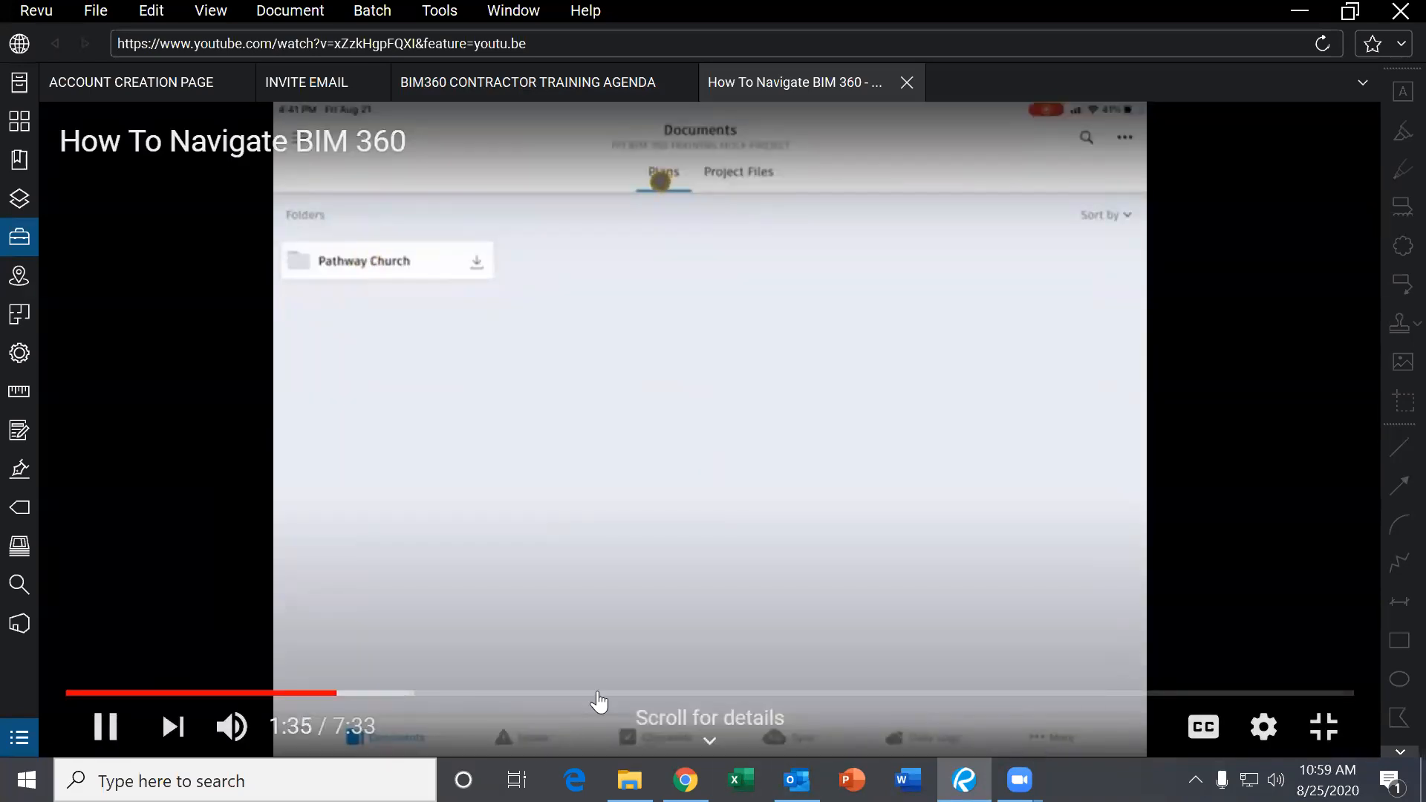
Skip the training video ahead through 2:00, 2:30, 3:12, 3:50, 5:07, 6:01, 6:23 to 6:42.
left_click(406, 695)
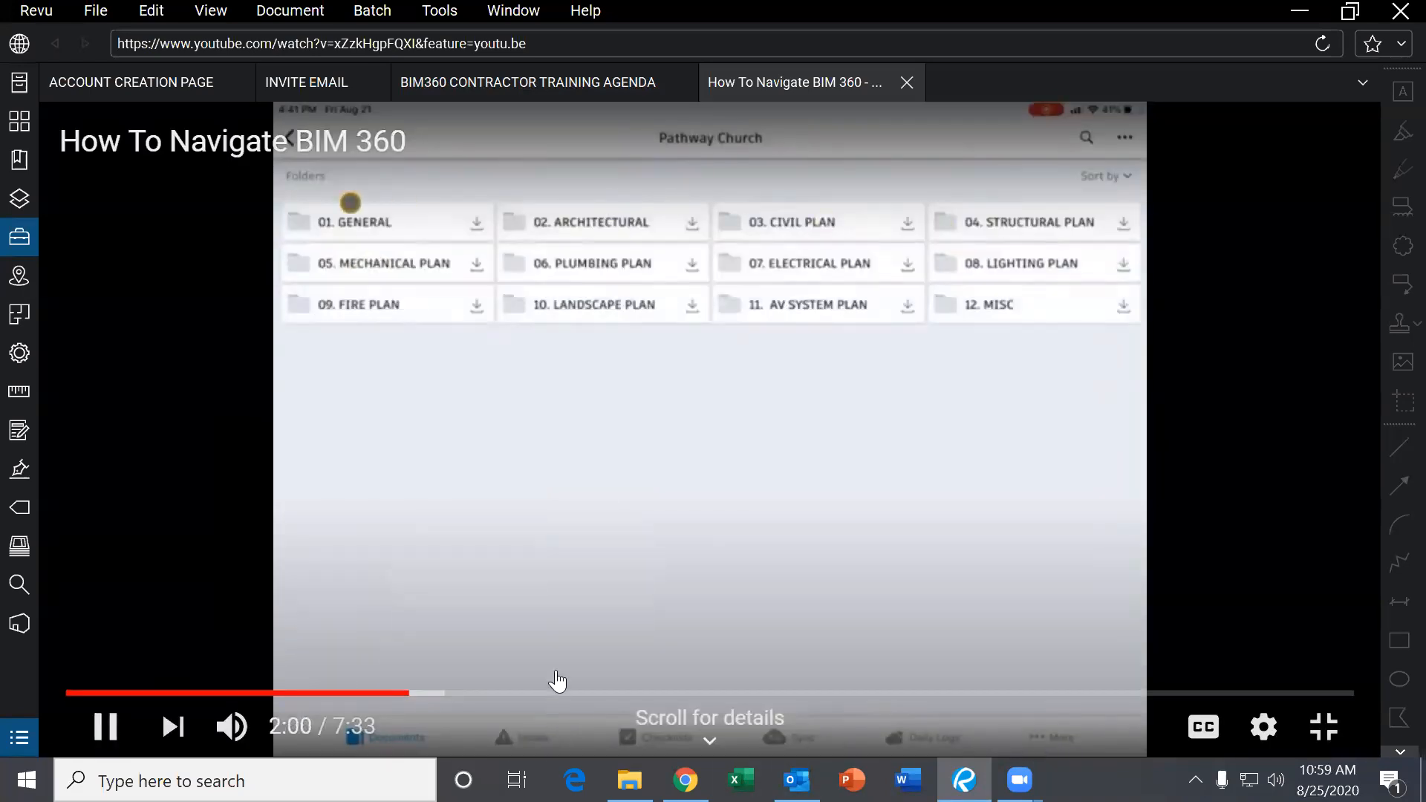
left_click(493, 694)
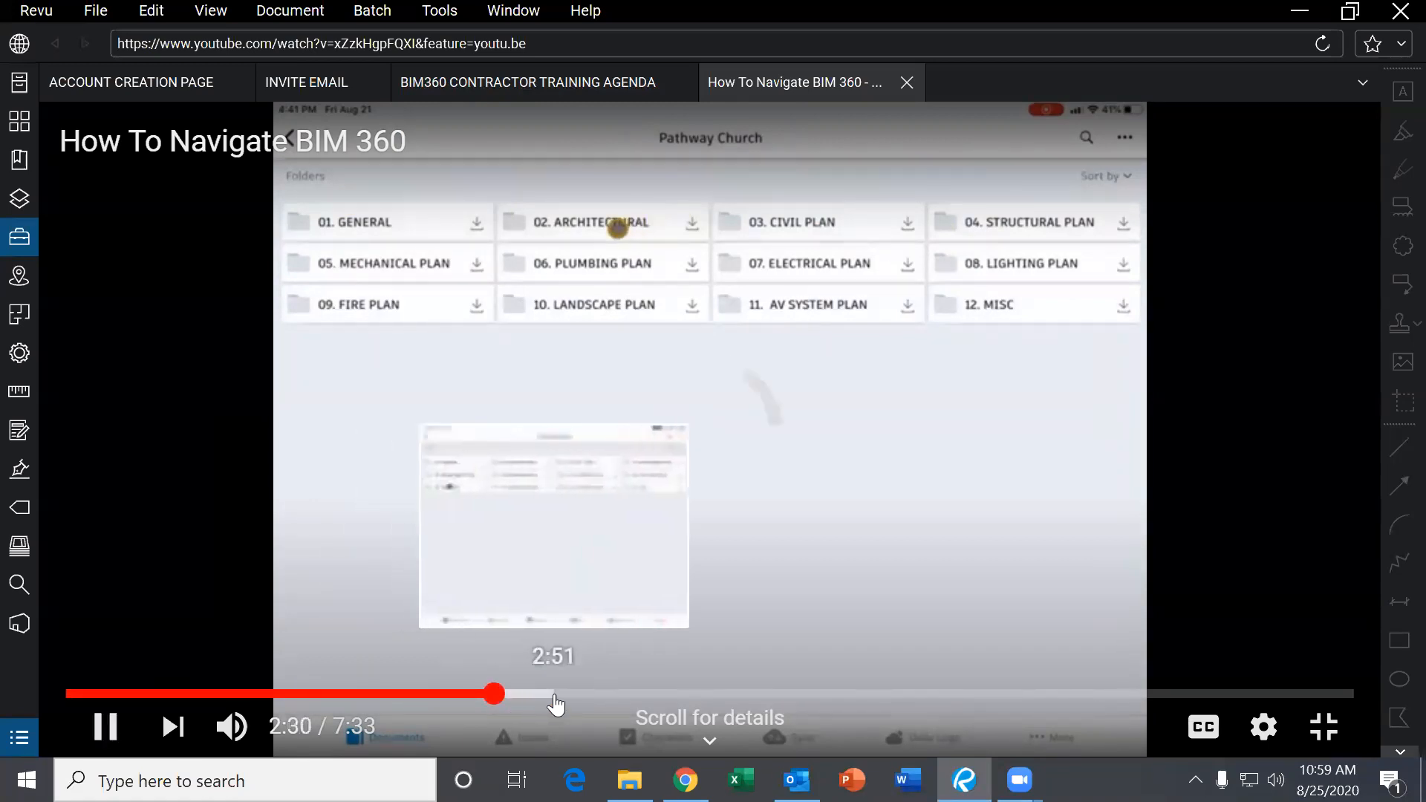
left_click(613, 695)
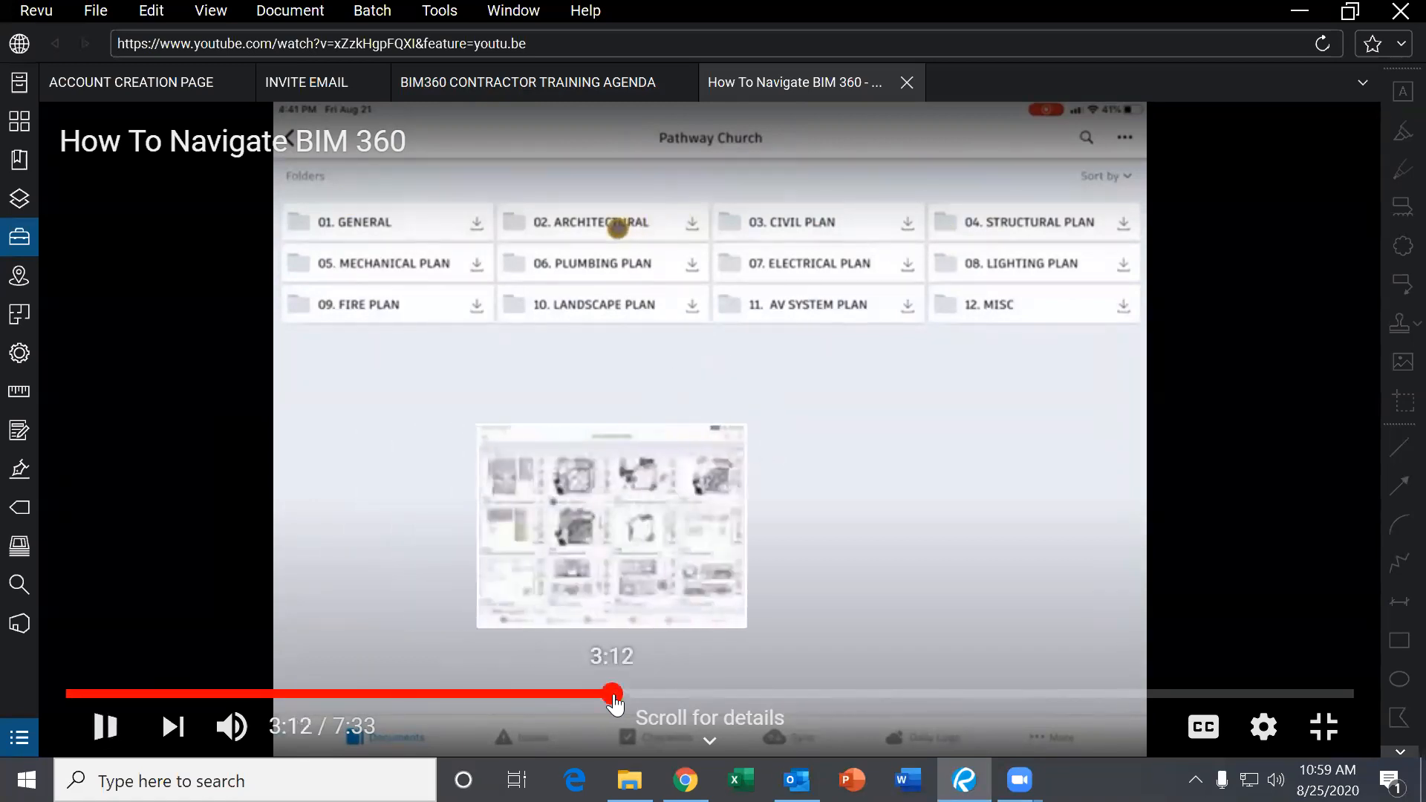
left_click(717, 693)
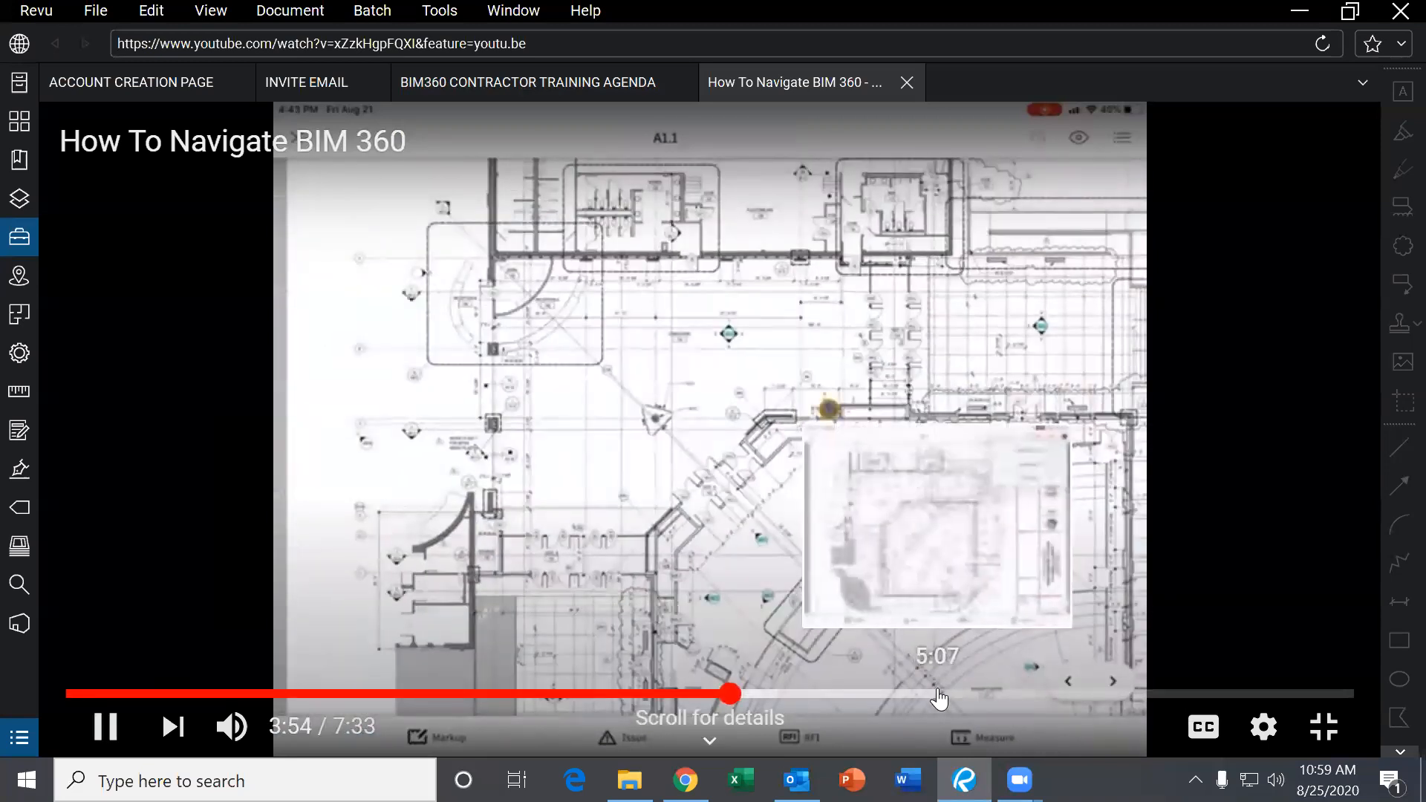
left_click(937, 694)
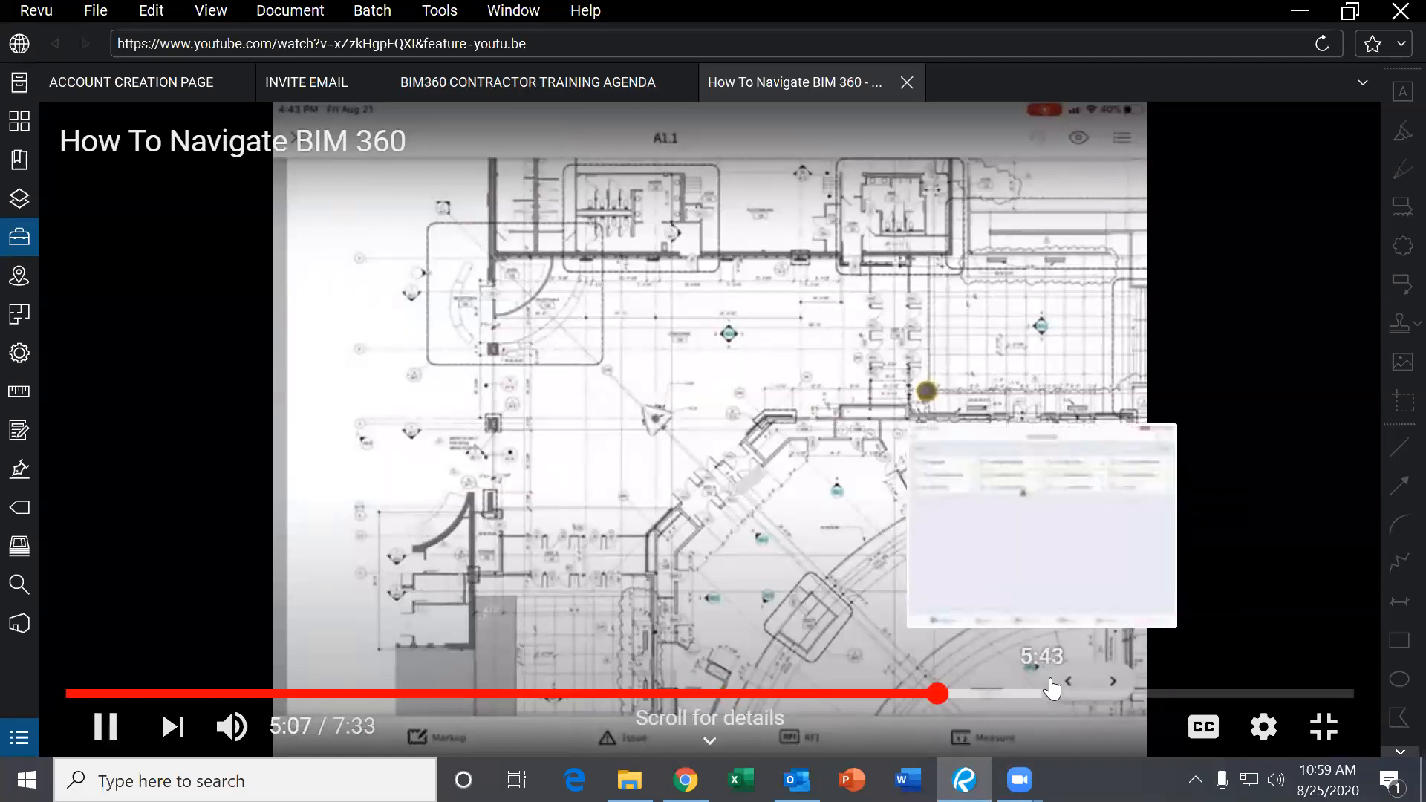
left_click(1090, 694)
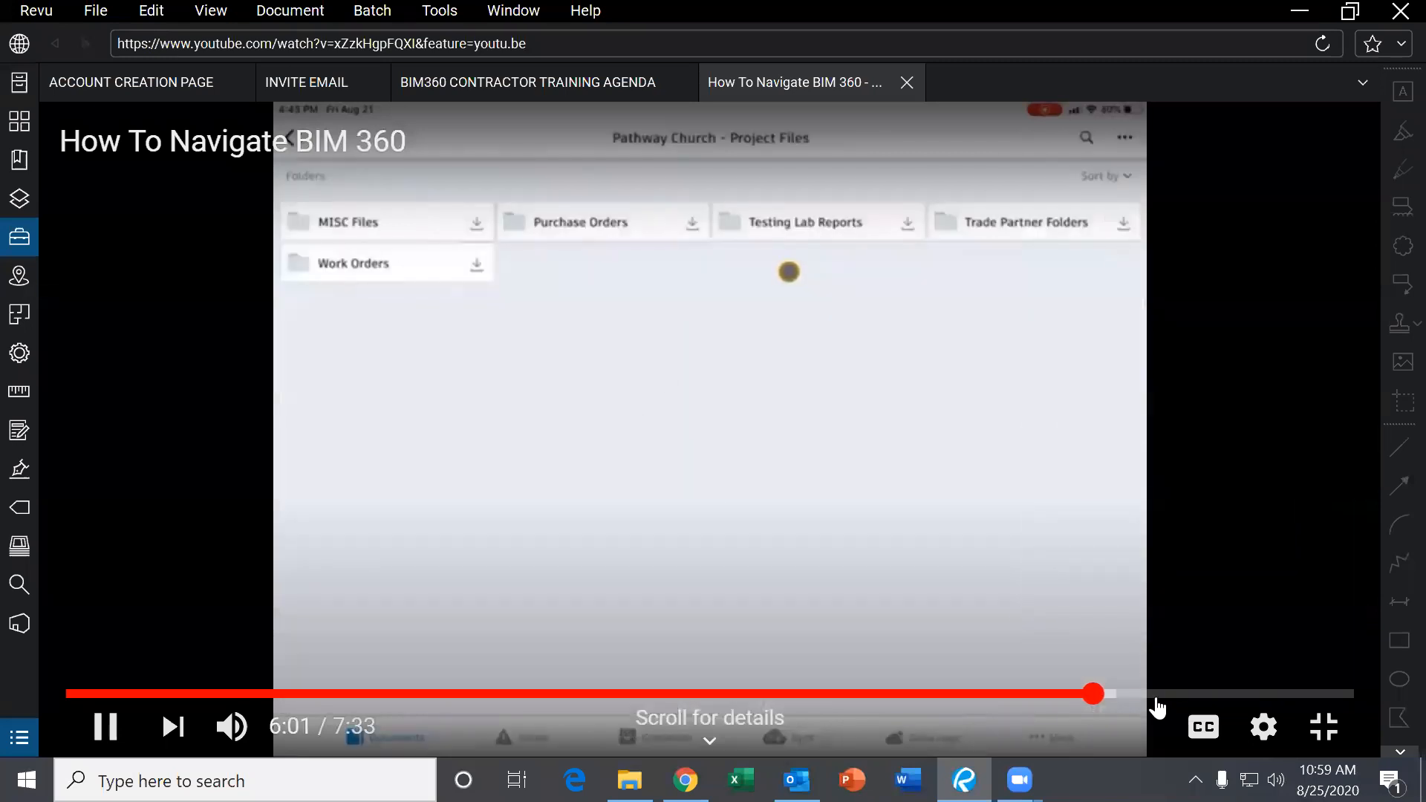
left_click(1156, 697)
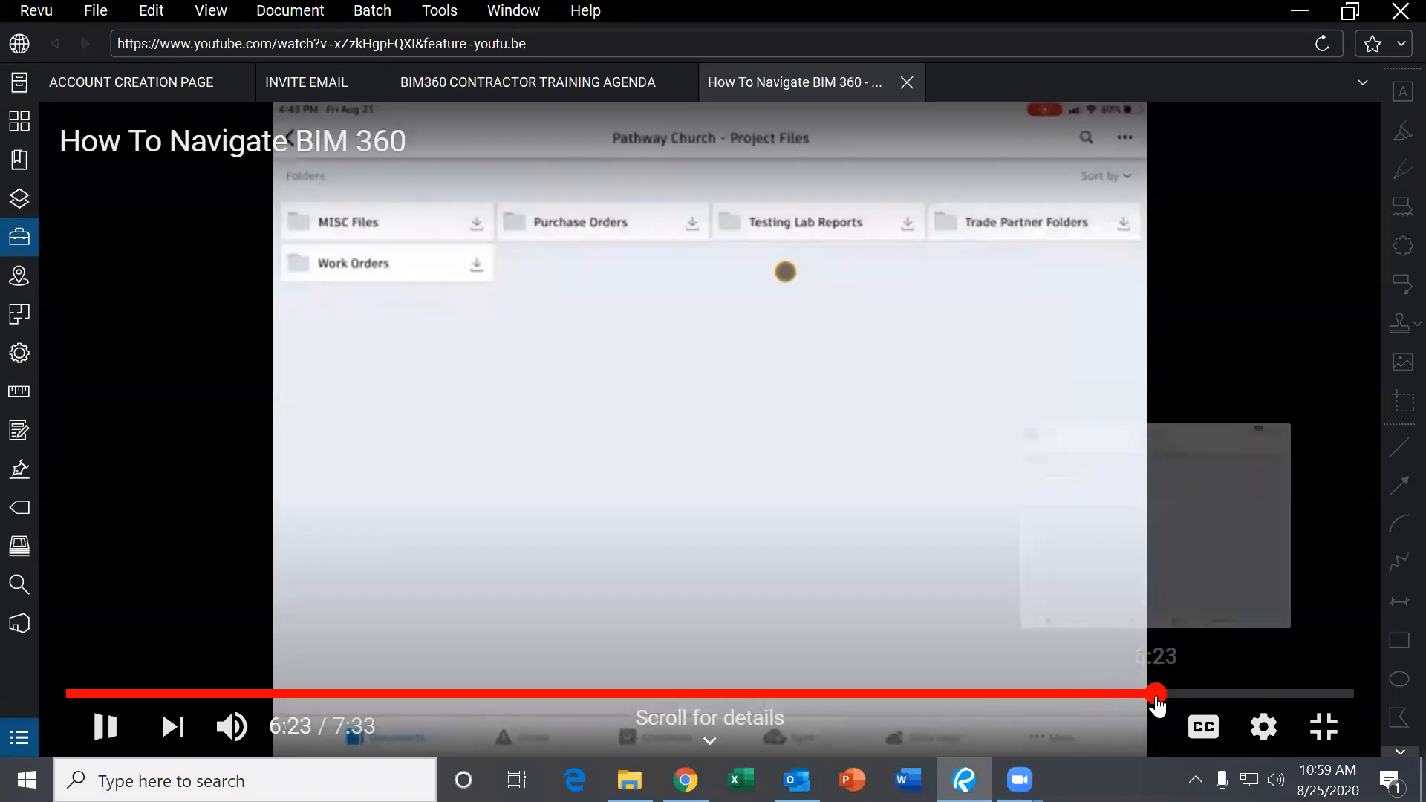
left_click(1209, 694)
mouse_move(1091, 733)
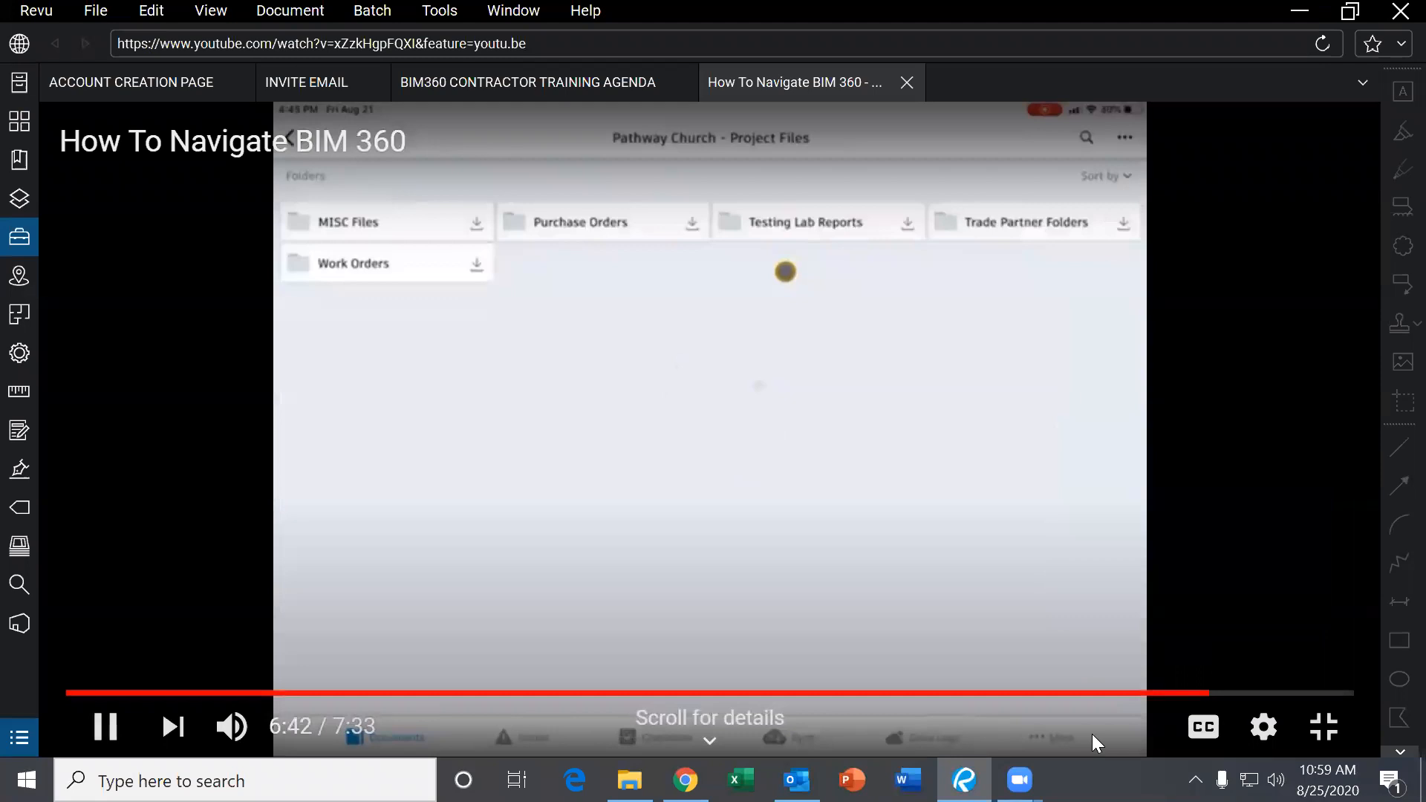